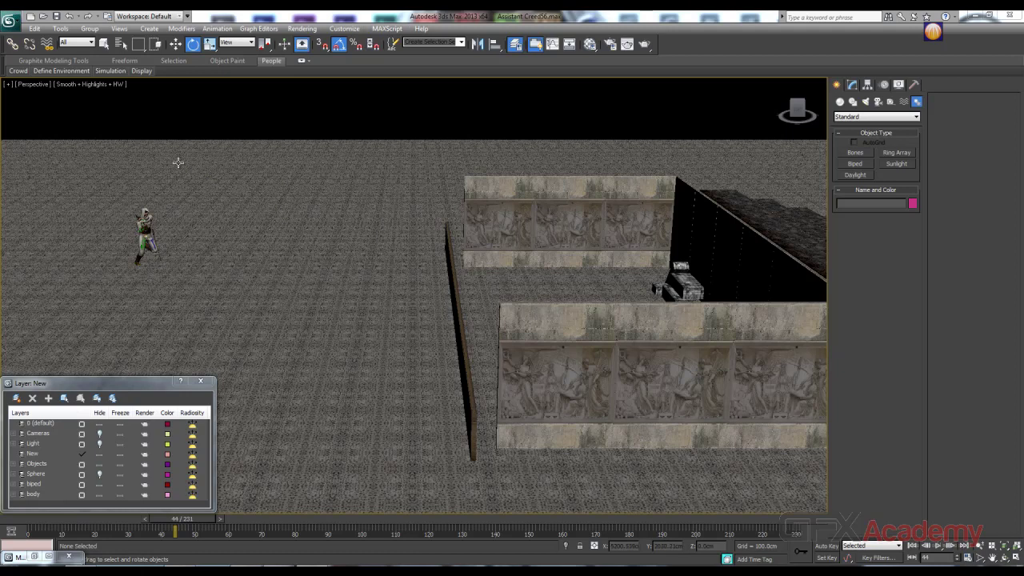
Examine the scene's layers one by one: Cameras, Light, New, Objects, Sphere, biped and body
scroll(114, 298, up, 10)
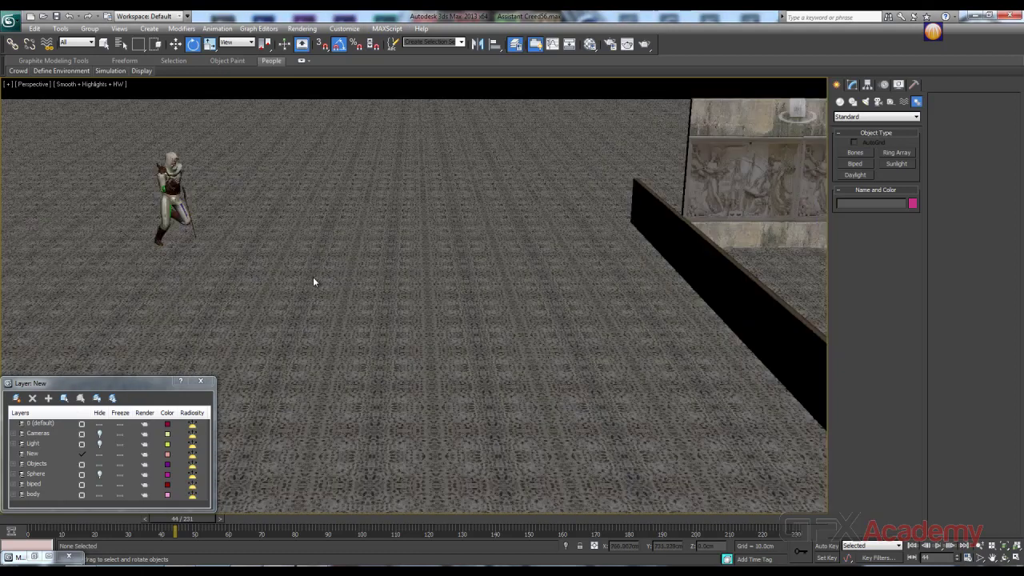
alt+middle_drag(148, 184, 120, 171)
drag(99, 383, 103, 376)
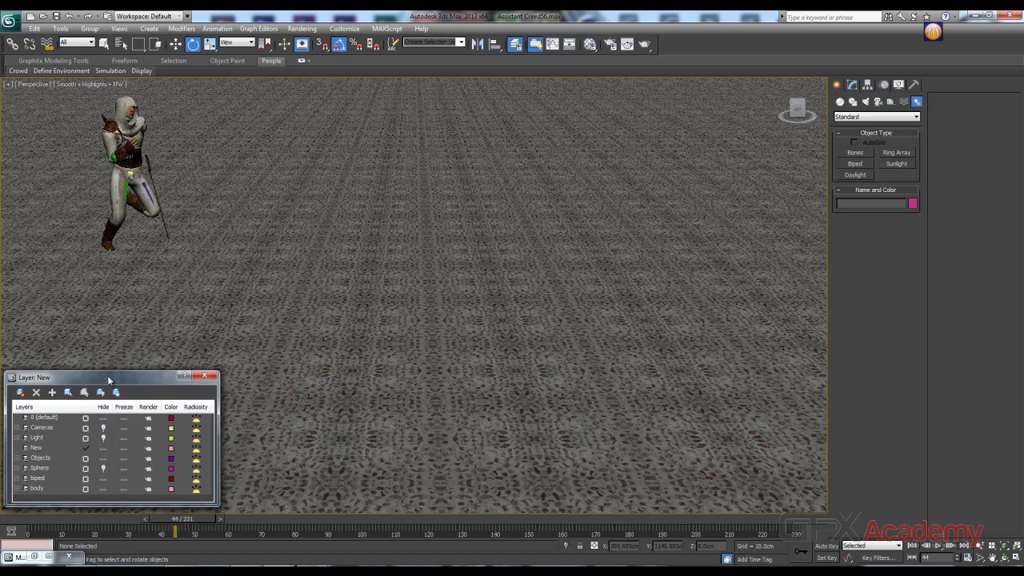
click(46, 428)
click(39, 438)
click(40, 448)
click(46, 459)
click(44, 469)
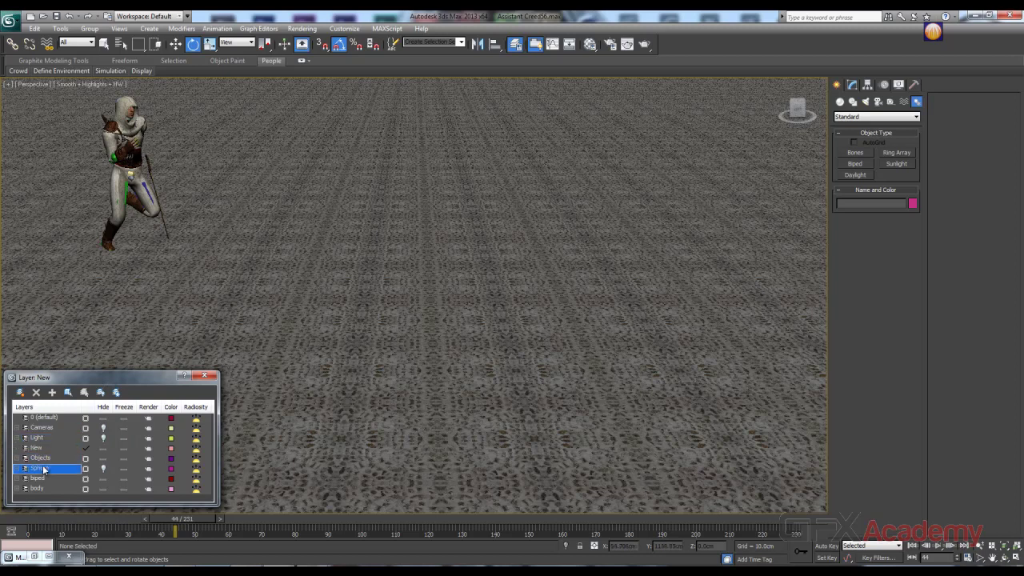
click(41, 478)
click(40, 490)
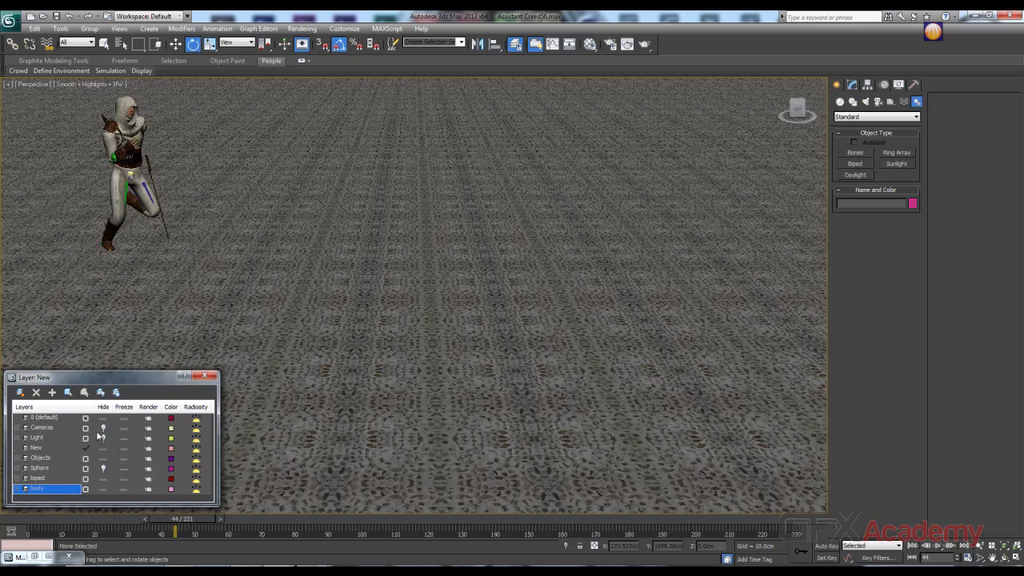
Hide the biped layer and frame the Assistant Creed character mesh in the Perspective view
click(102, 479)
alt+middle_drag(167, 314, 200, 189)
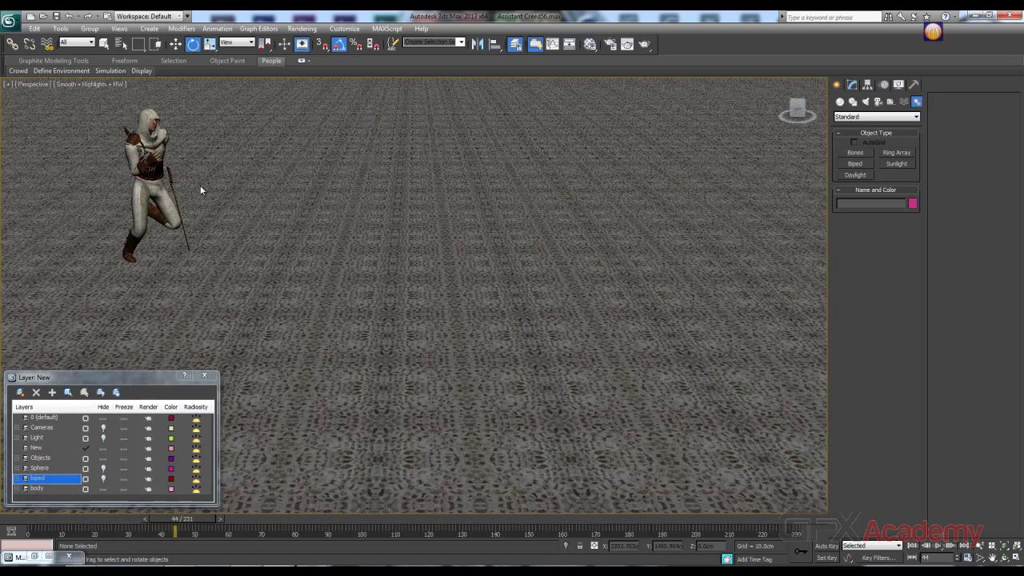
click(156, 167)
key(z)
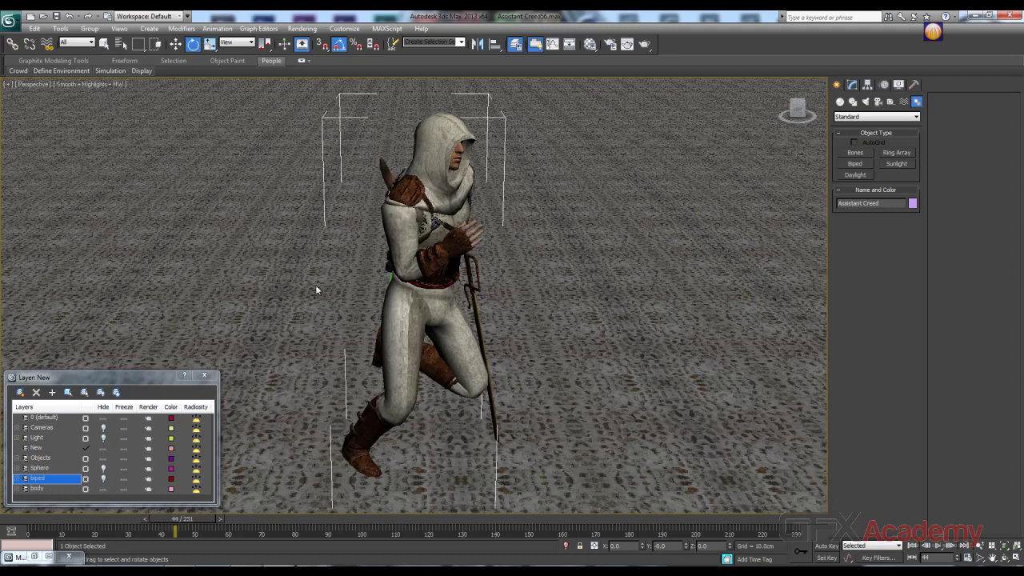
alt+middle_drag(480, 228, 608, 208)
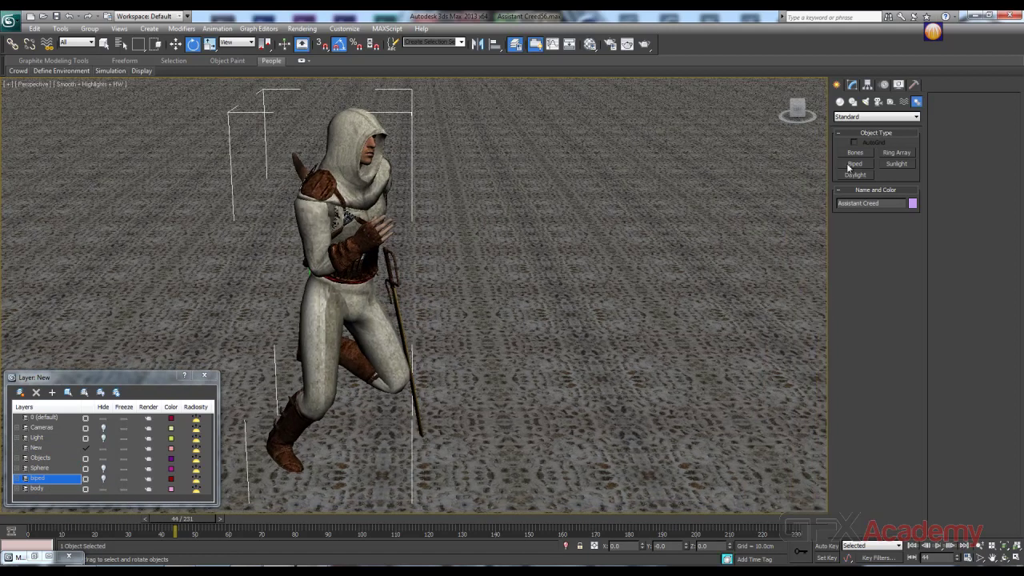
Show the motion parameters, unhide the biped layer and select the character's right forearm bone
click(884, 85)
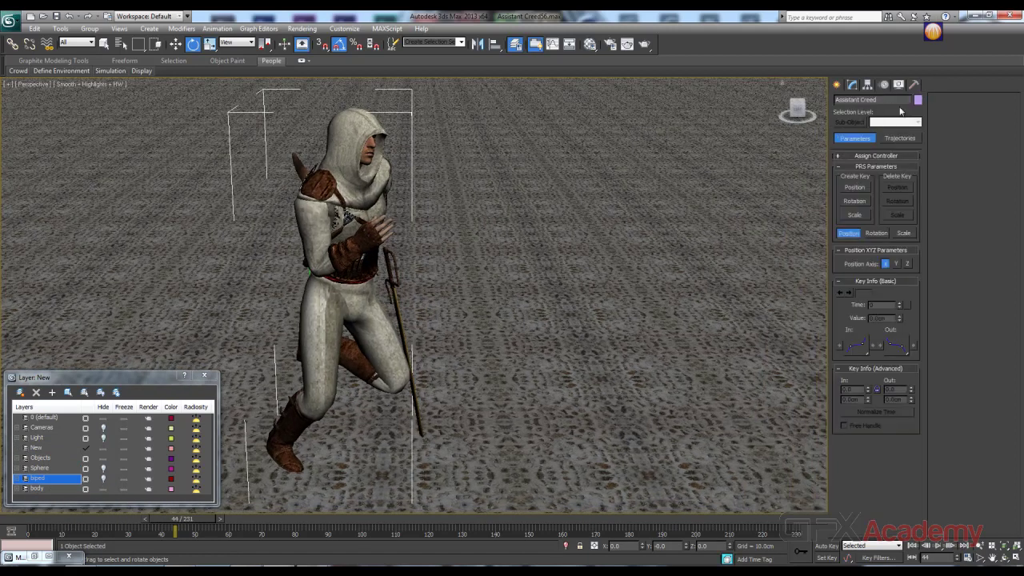
click(869, 86)
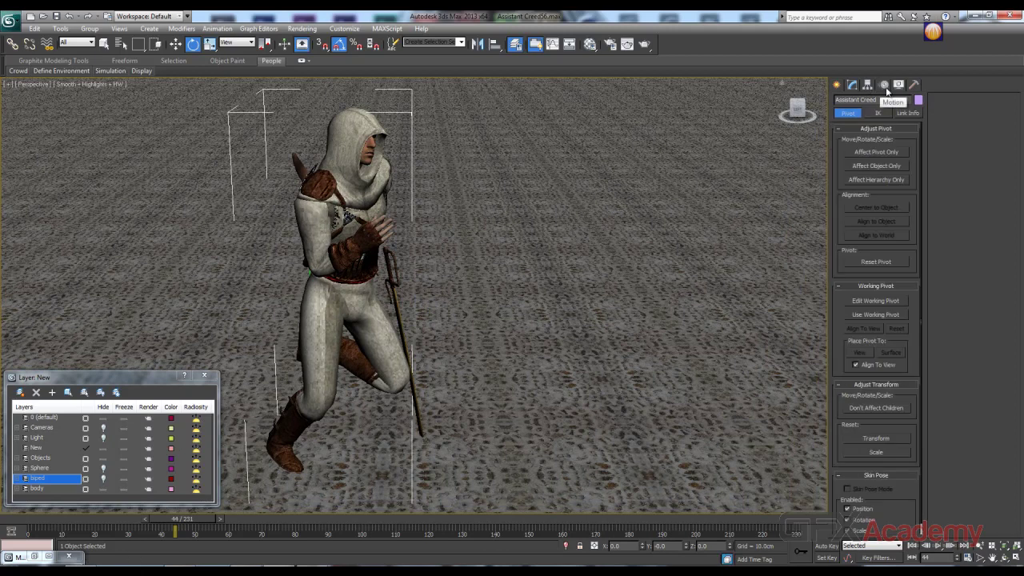
click(884, 85)
scroll(378, 385, up, 5)
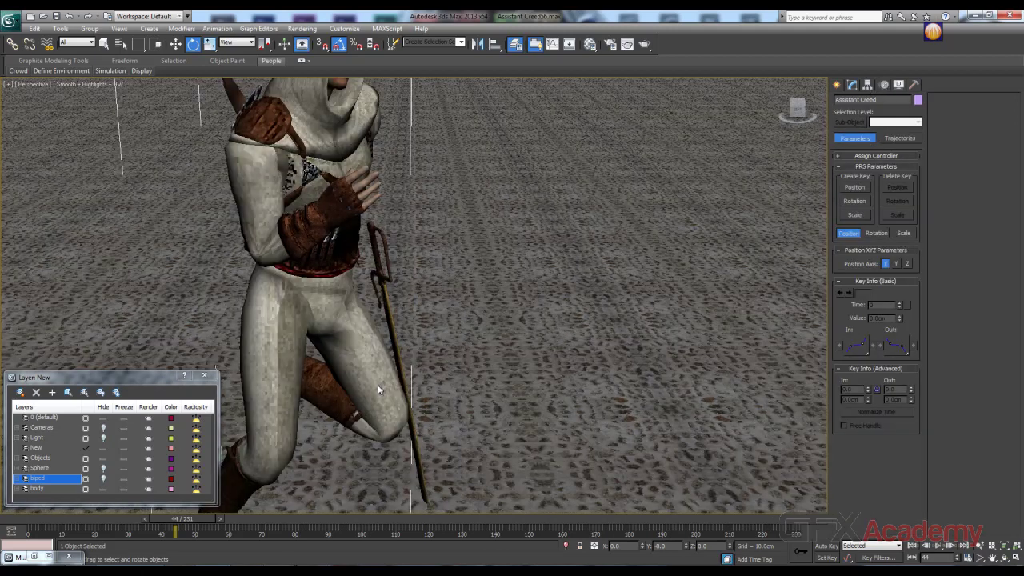
click(103, 478)
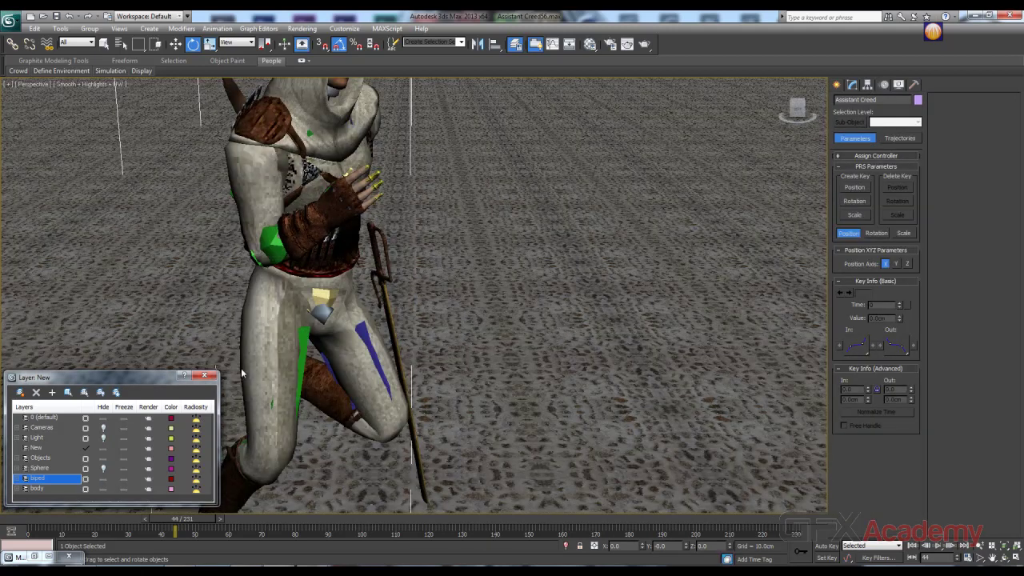
click(269, 240)
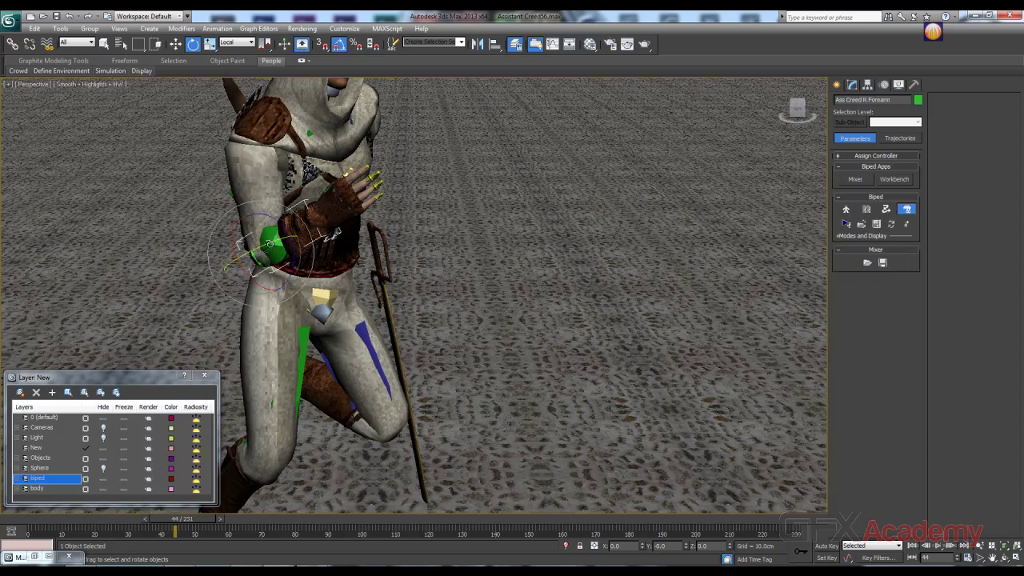
drag(270, 240, 280, 244)
click(838, 157)
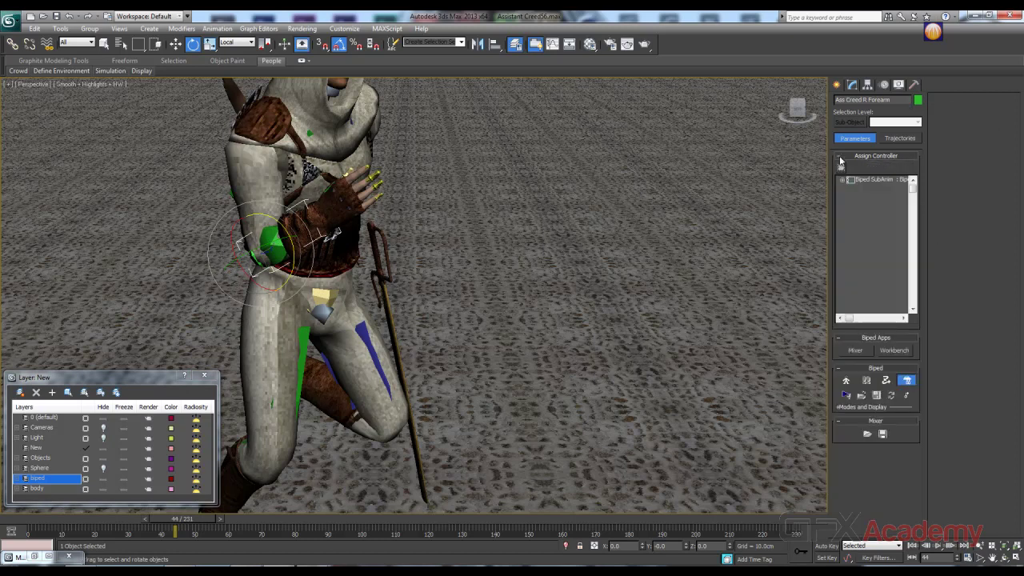
click(840, 158)
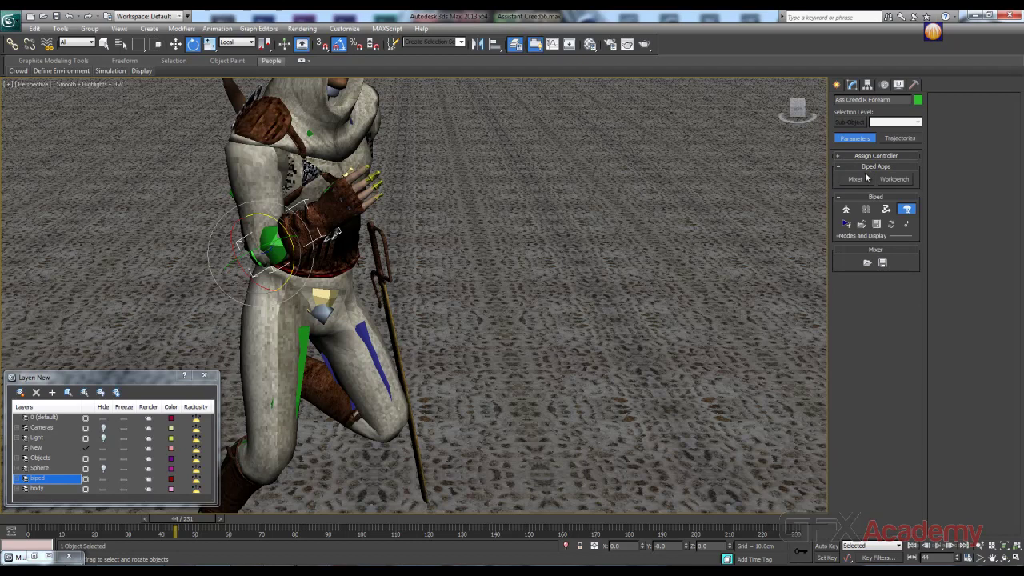
click(839, 198)
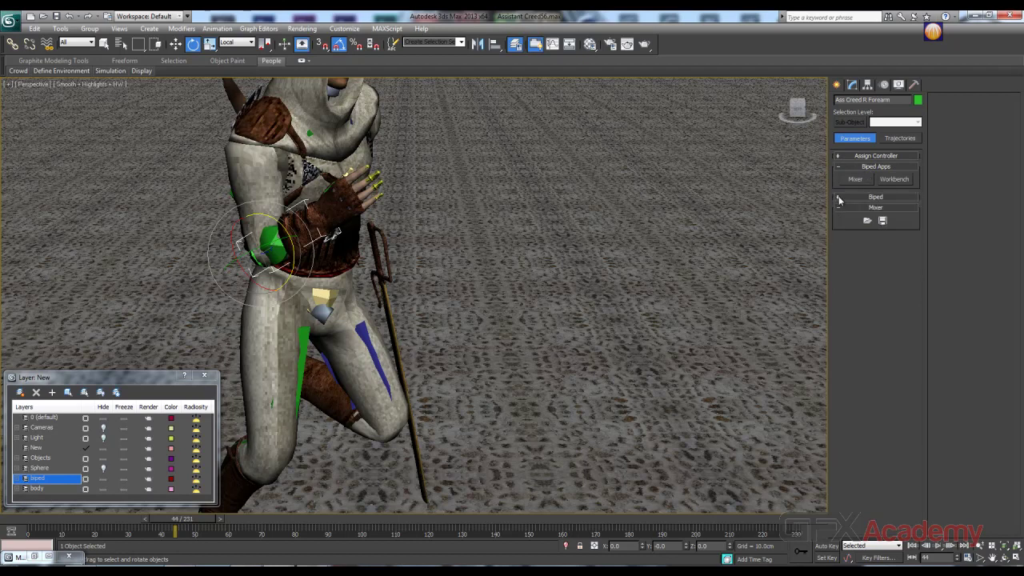
click(839, 199)
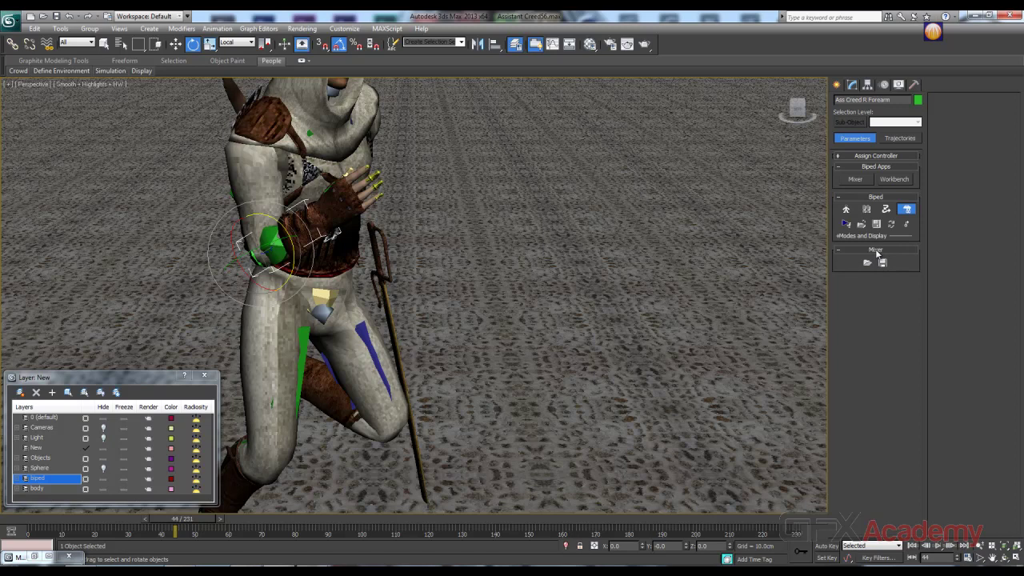
Open the Motion Mixer for the character's biped, shrink its window and place it beside the character
click(856, 179)
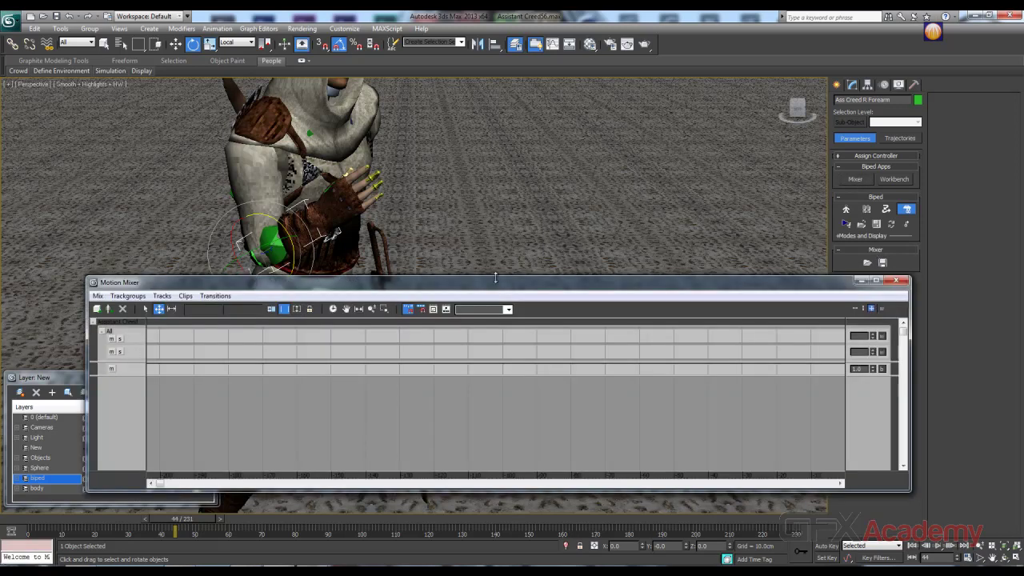
drag(495, 280, 457, 309)
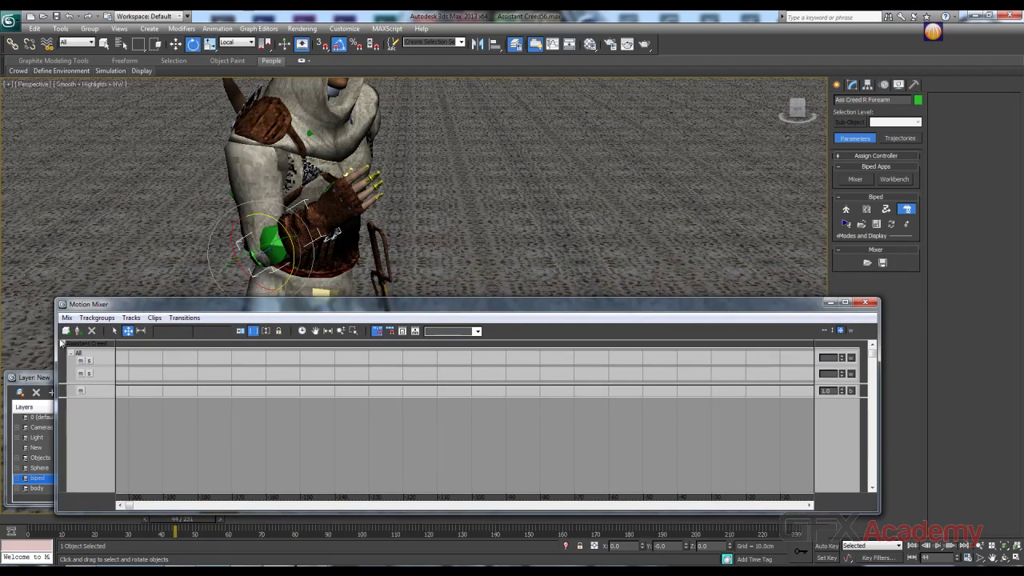
drag(56, 340, 265, 337)
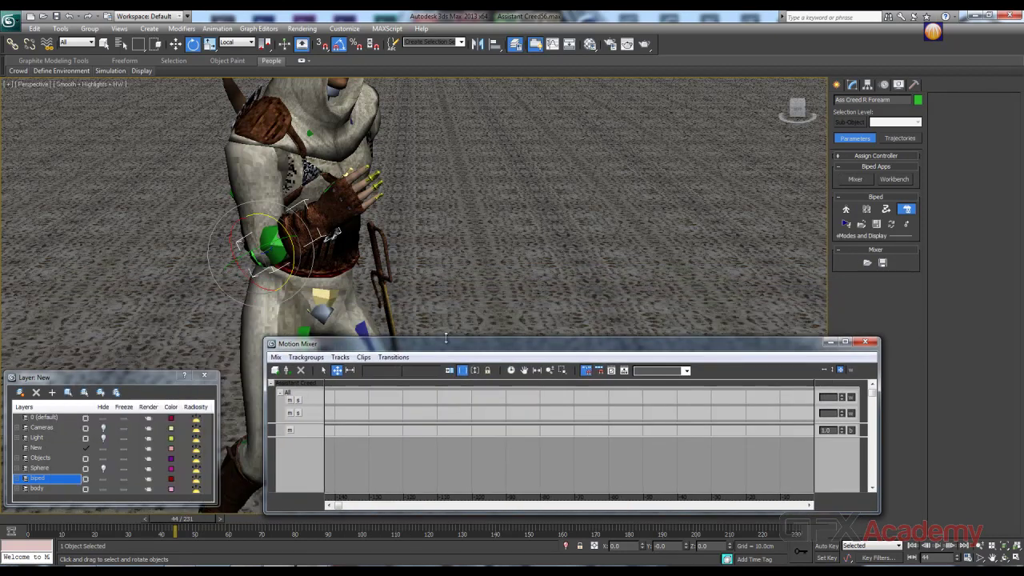
drag(508, 350, 604, 177)
scroll(237, 138, down, 4)
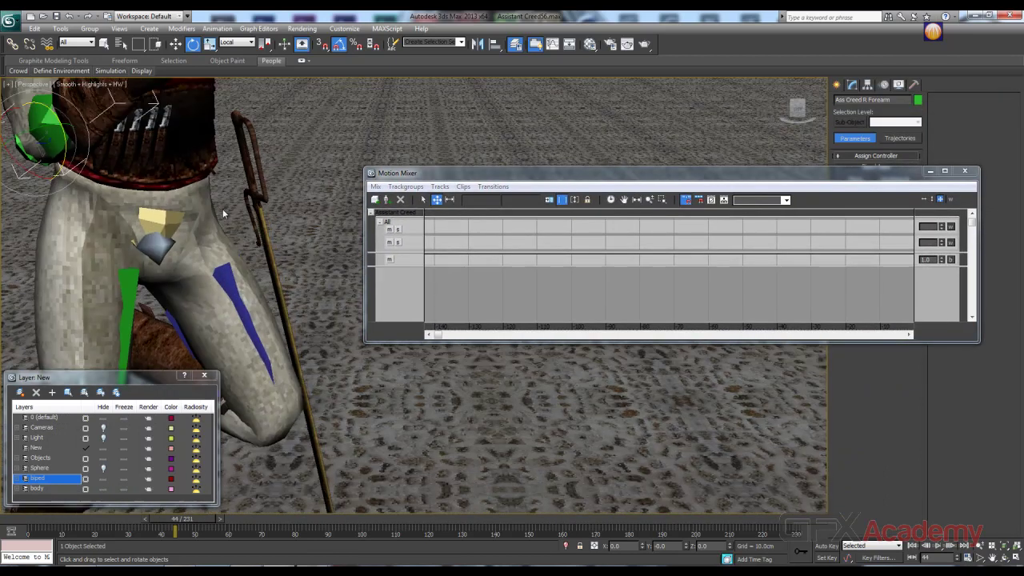
scroll(336, 175, up, 5)
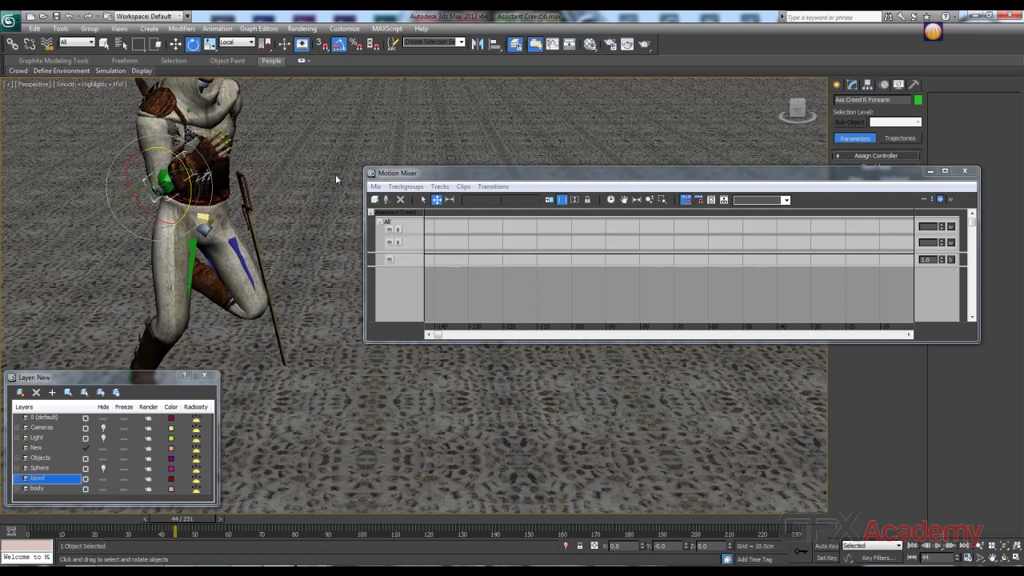
scroll(232, 220, down, 4)
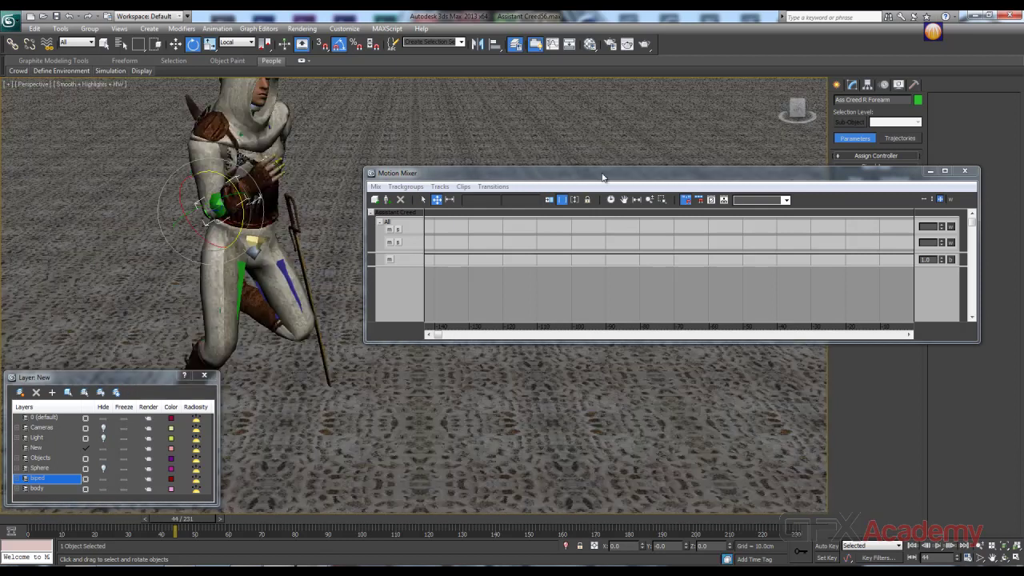
Examine the Motion Mixer's track commands and the list of bipeds available to add to the mix
click(376, 187)
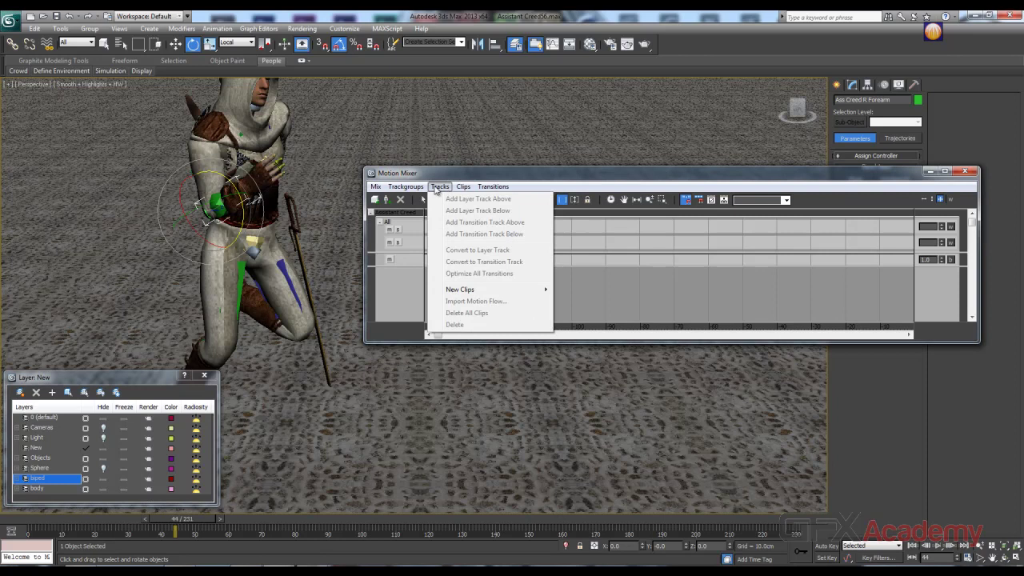
click(382, 199)
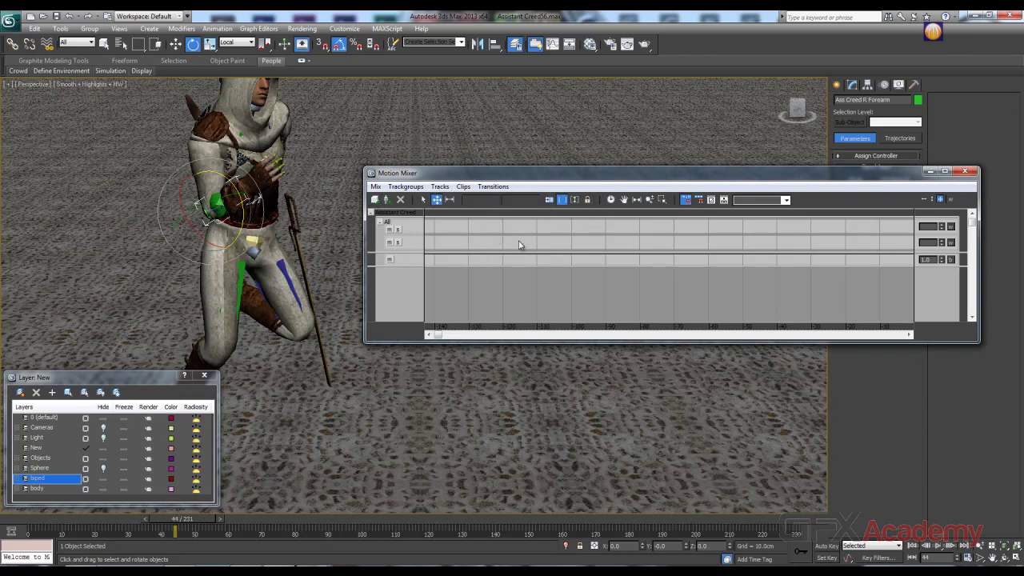
right_click(492, 231)
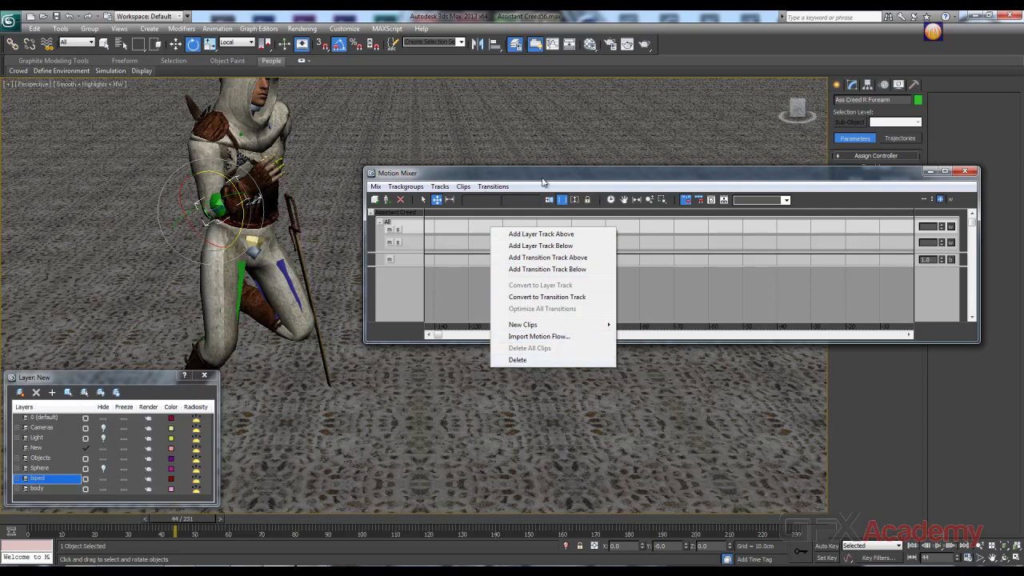
drag(570, 176, 566, 177)
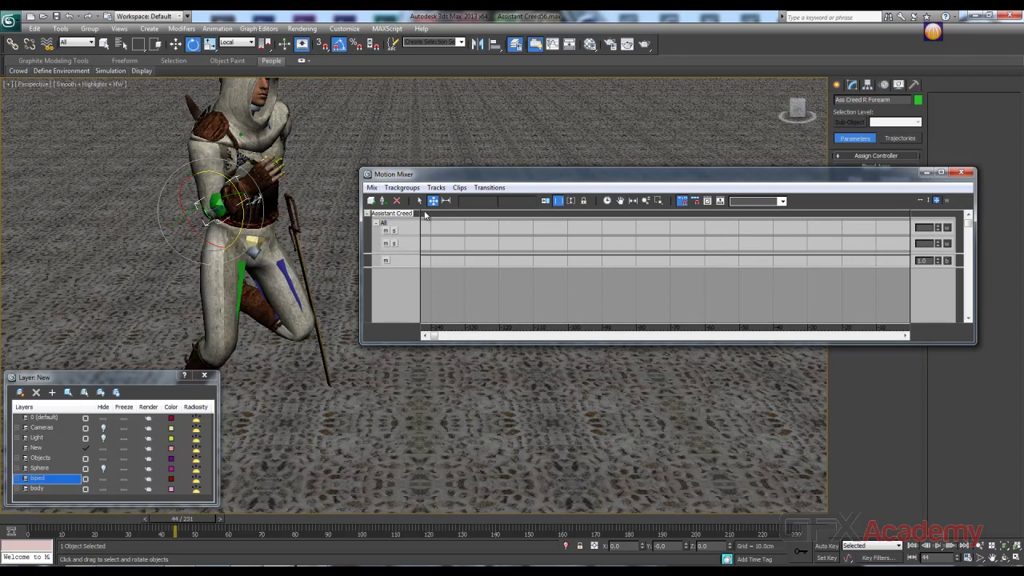
drag(529, 178, 522, 185)
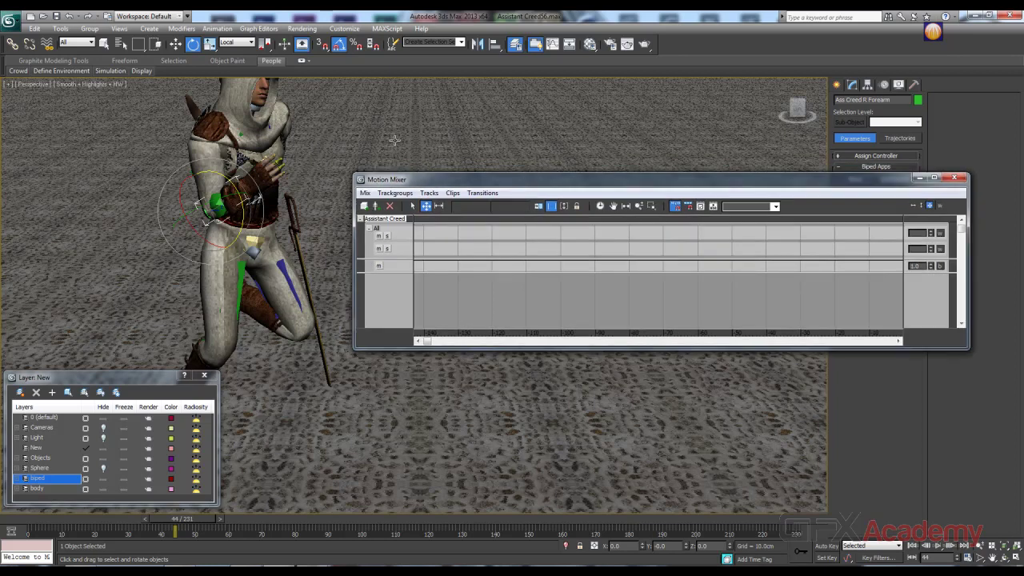
click(376, 207)
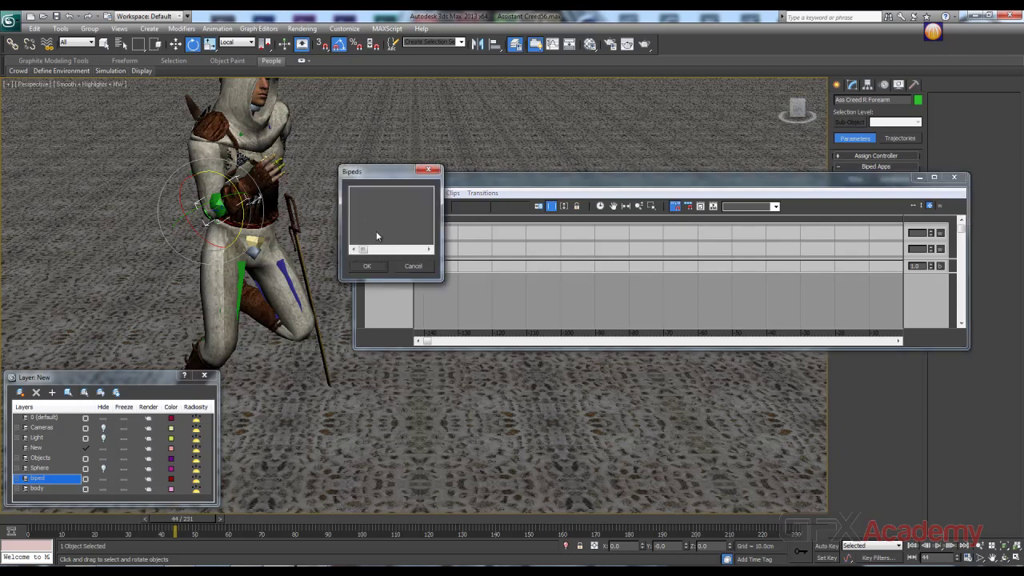
click(411, 267)
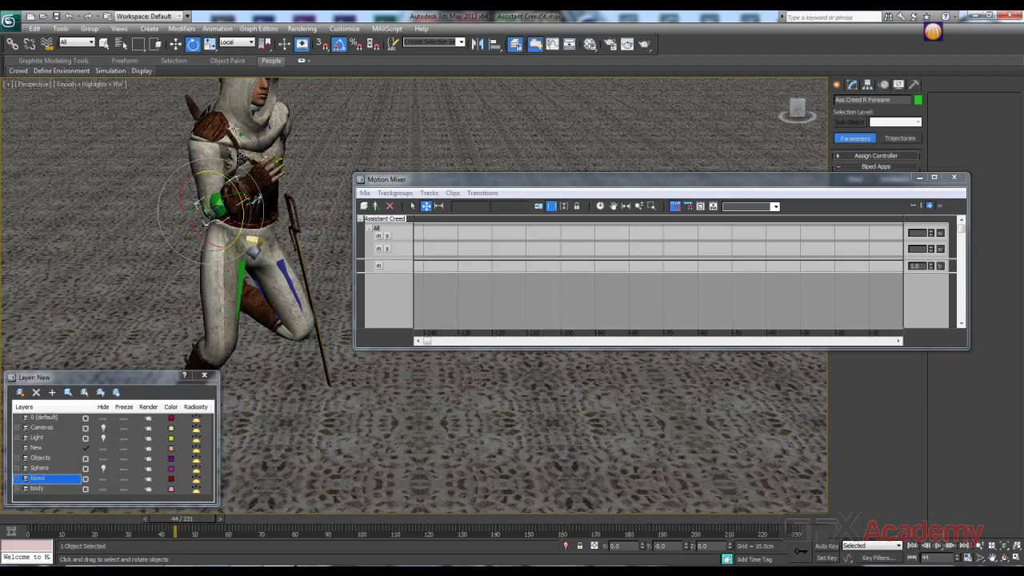
Create a new standing biped skeleton beside the character on the New layer and enter GFX as its root name
middle_drag(484, 113, 392, 120)
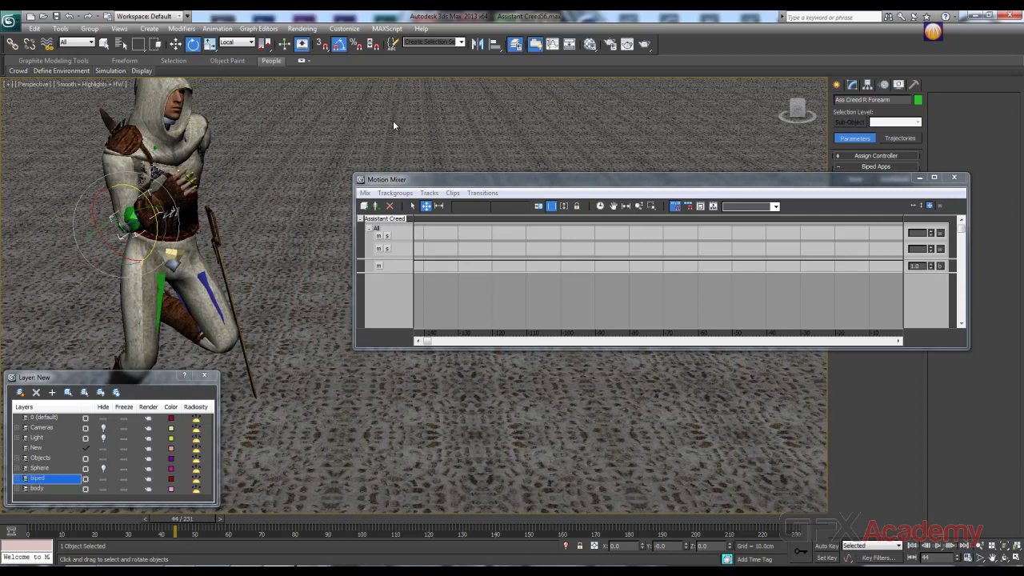
drag(622, 185, 570, 225)
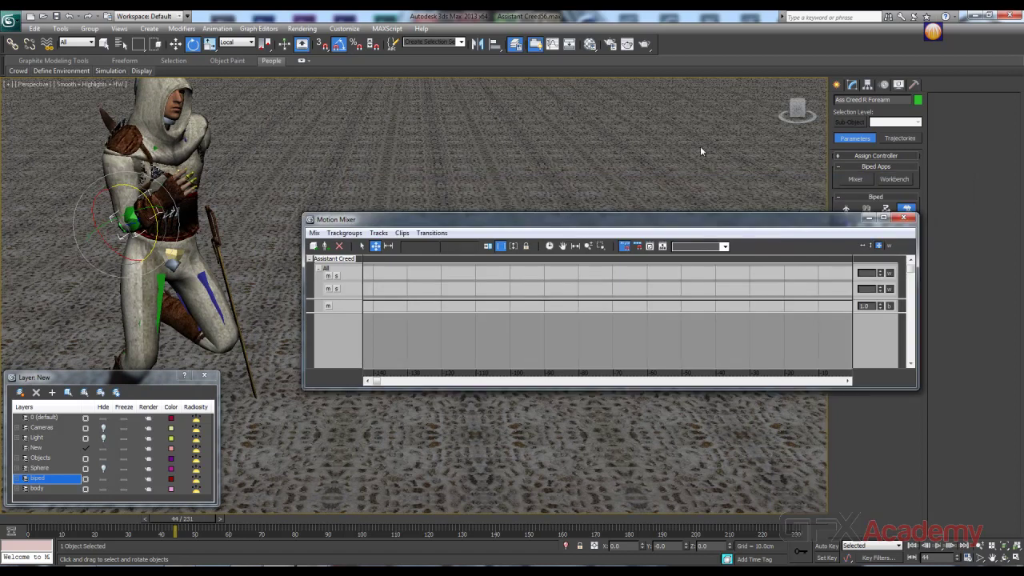
click(837, 84)
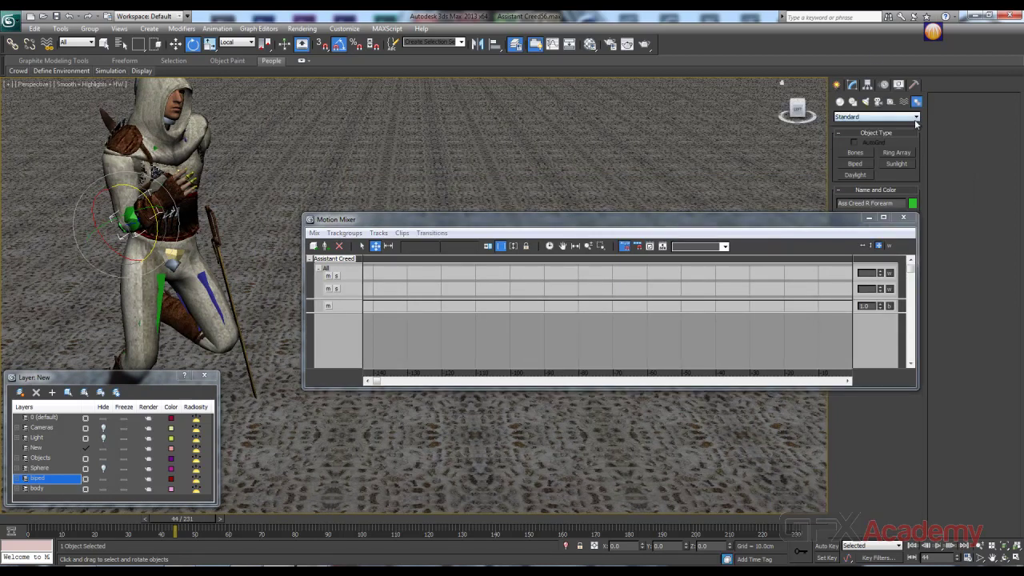
click(853, 163)
drag(454, 219, 535, 236)
click(44, 448)
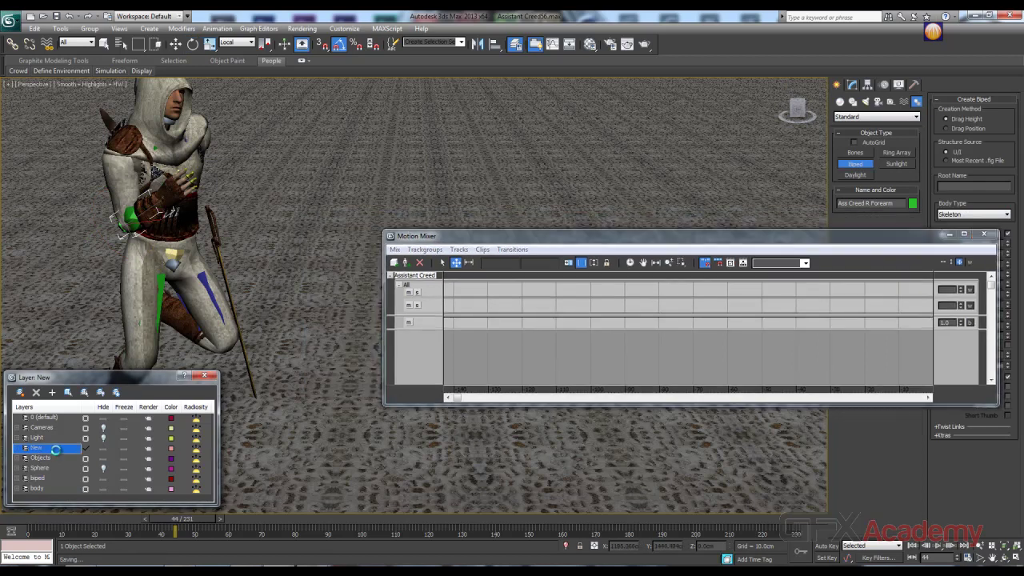
drag(361, 415, 364, 80)
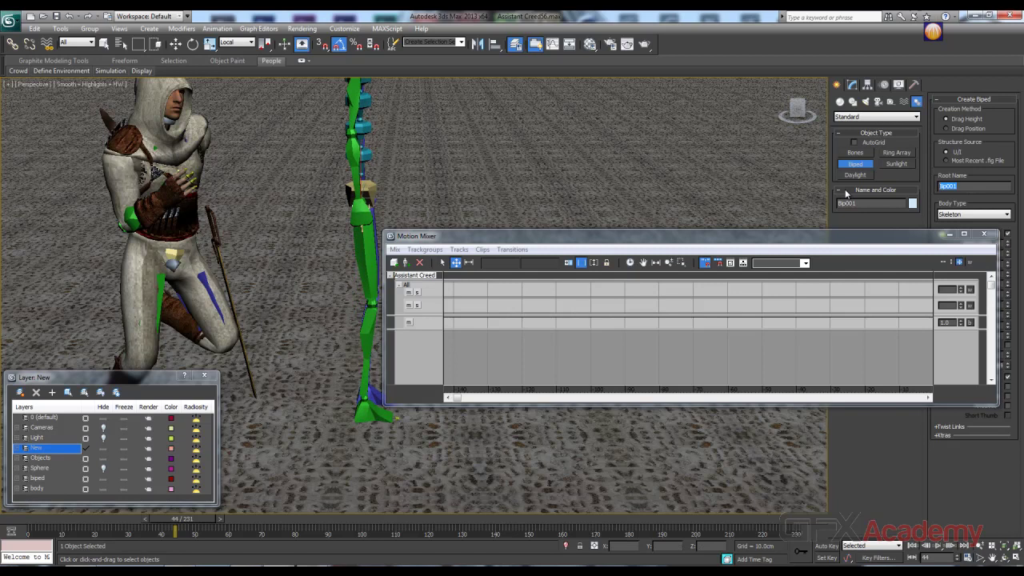
text(GFX)
key(Return)
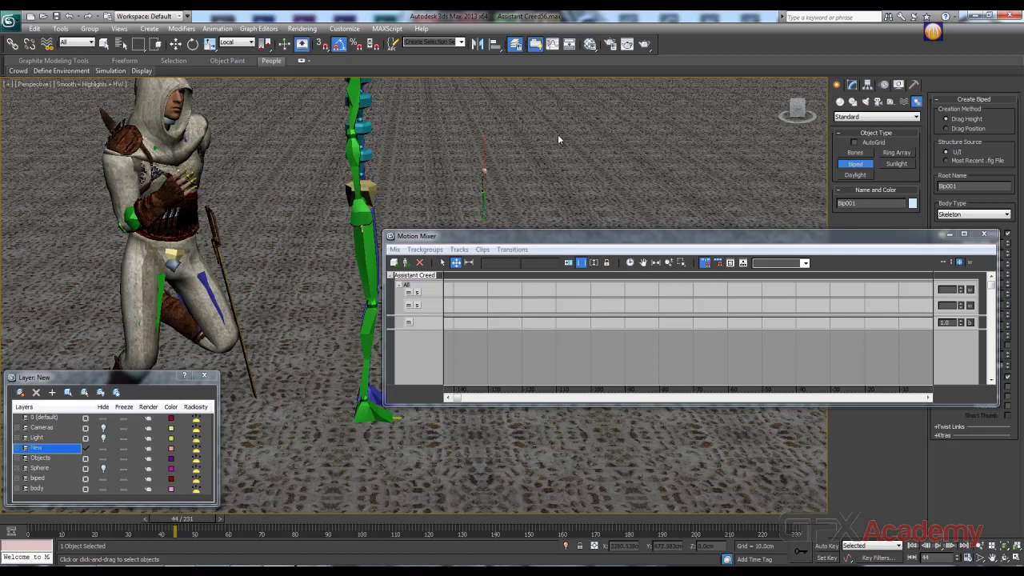
Create a second standing biped farther back, behind the GFX biped, and enter Academy as its root name
drag(483, 215, 483, 80)
drag(975, 185, 932, 189)
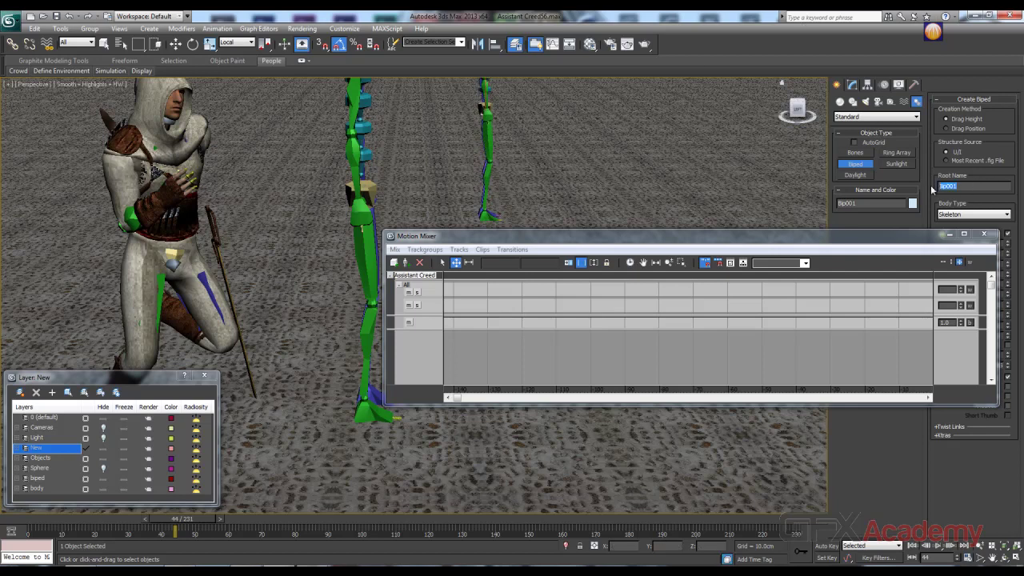
text(Academy)
key(Return)
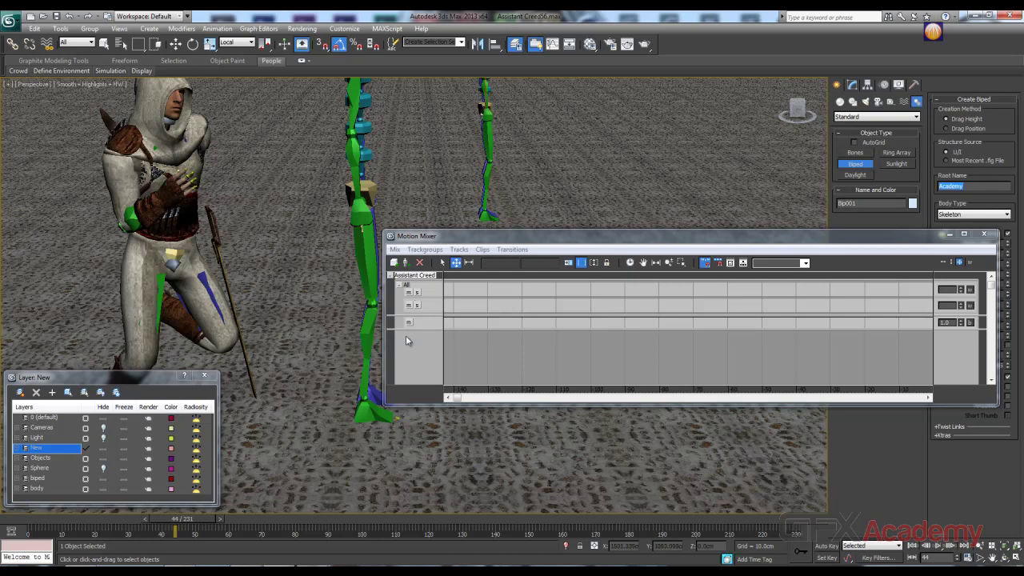
Add the GFX biped to the Motion Mixer
click(405, 262)
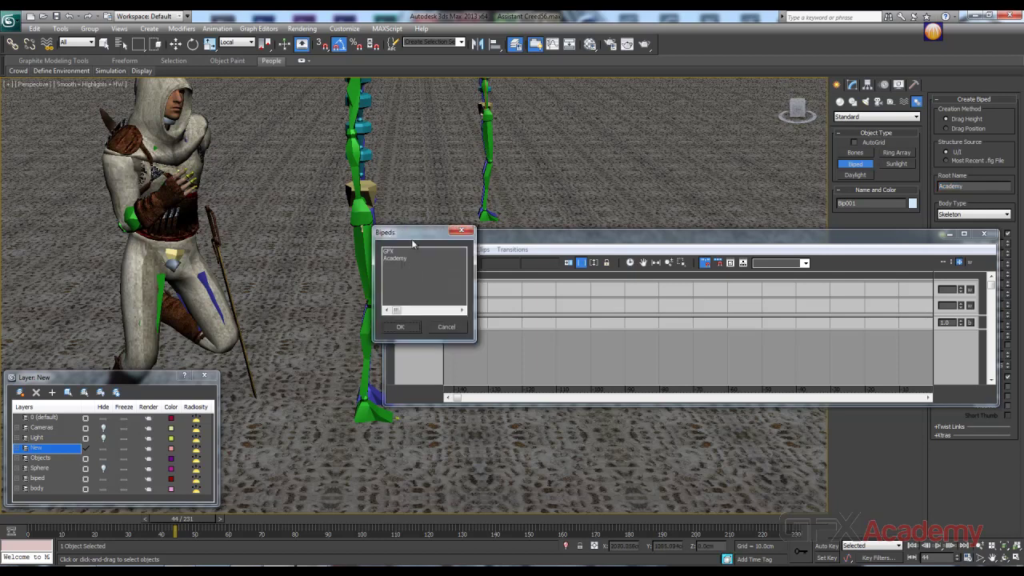
drag(414, 233, 578, 289)
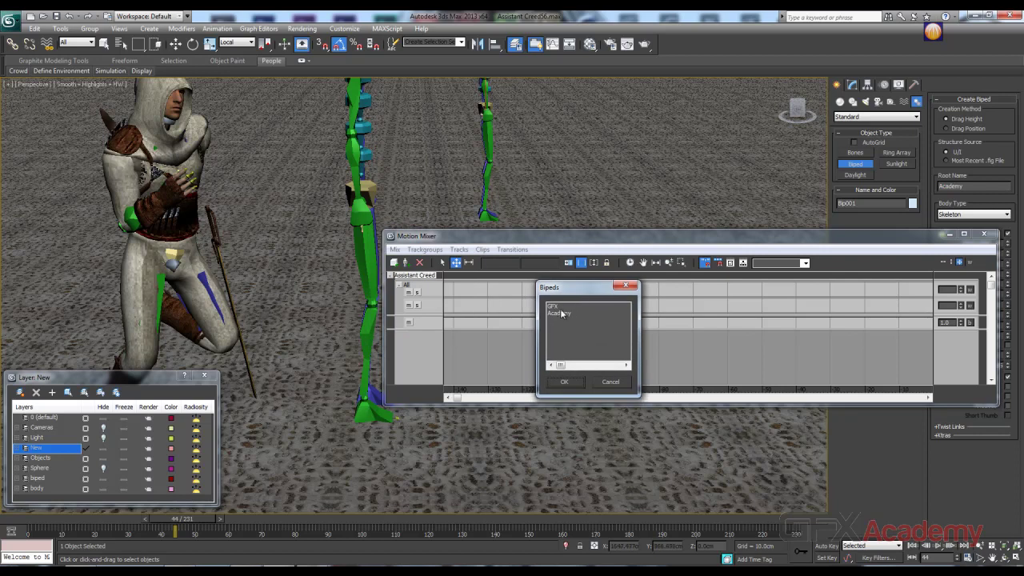
click(563, 312)
click(563, 313)
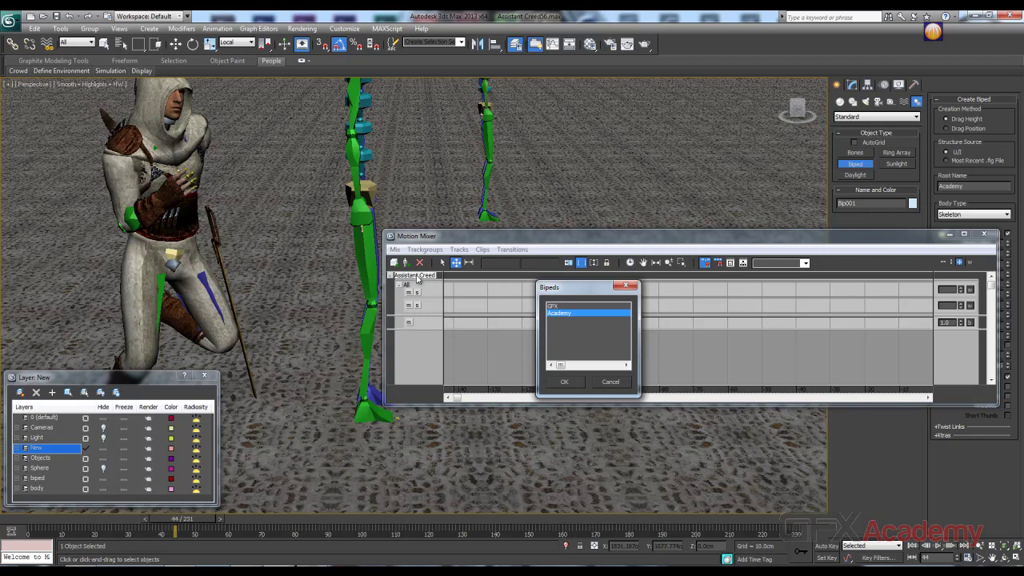
click(569, 308)
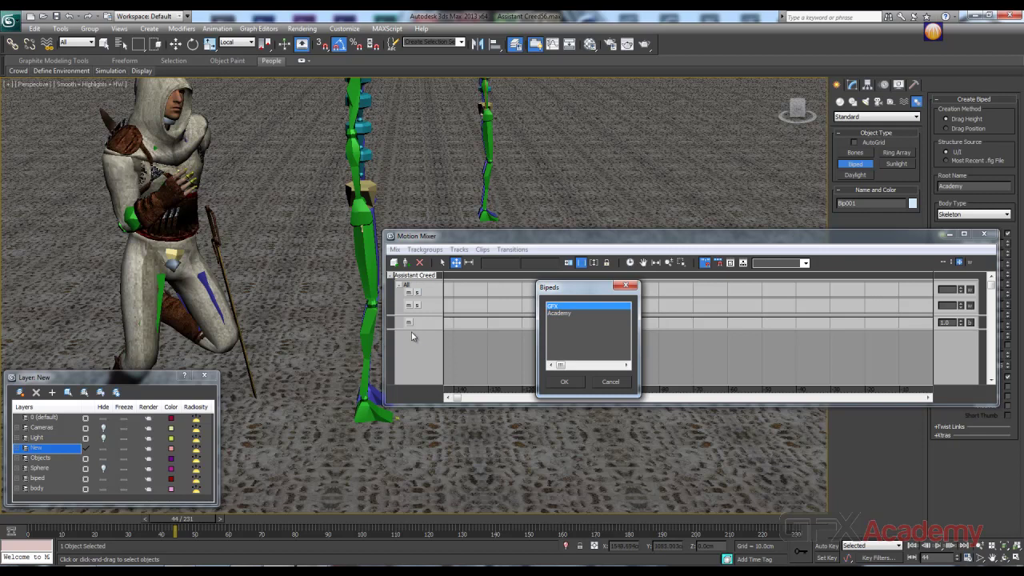
click(560, 382)
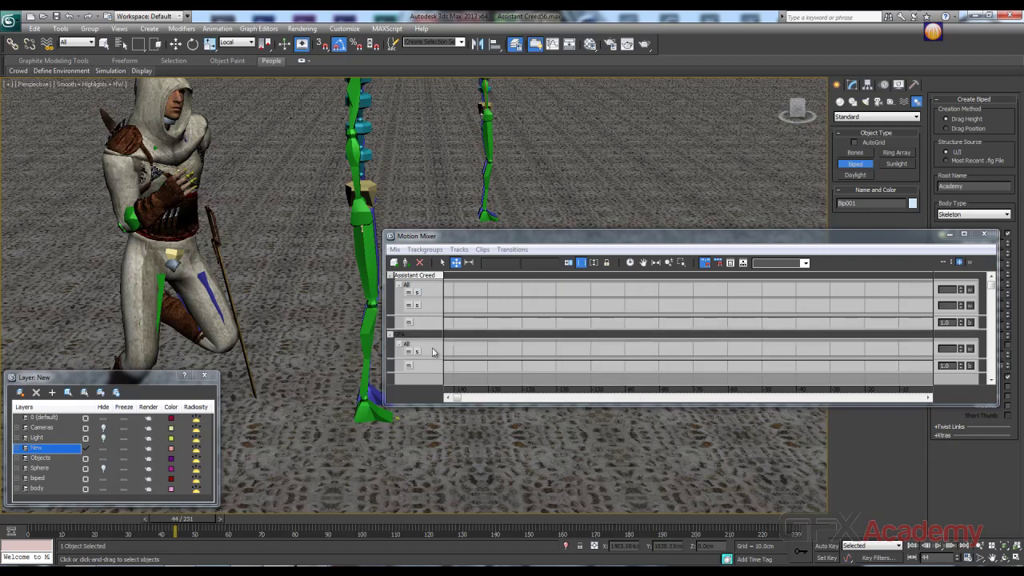
Add the Academy biped to the Motion Mixer, then make the mixer window taller and shift it clear of the bipeds
click(406, 262)
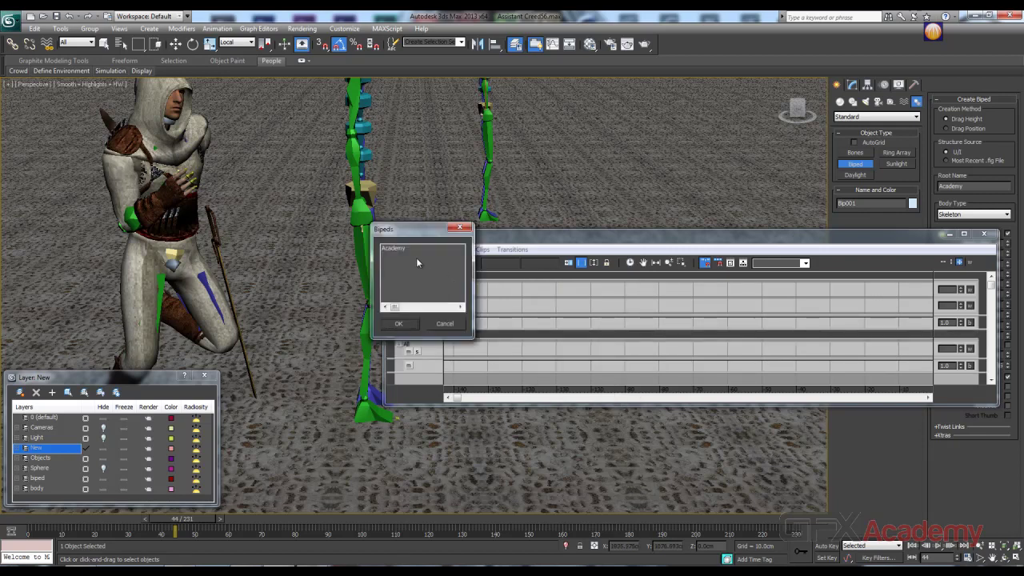
click(417, 246)
drag(416, 229, 510, 222)
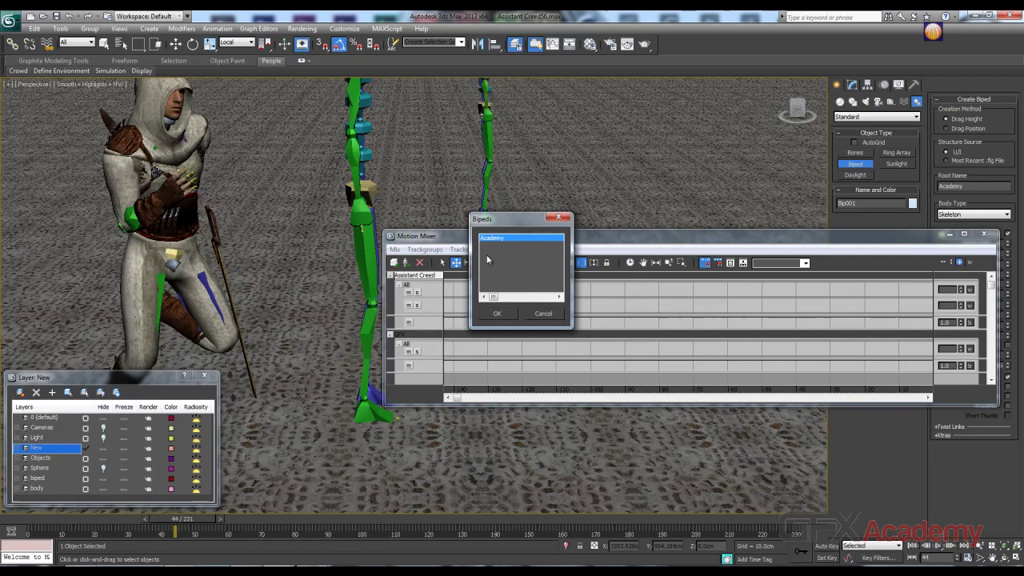
click(501, 316)
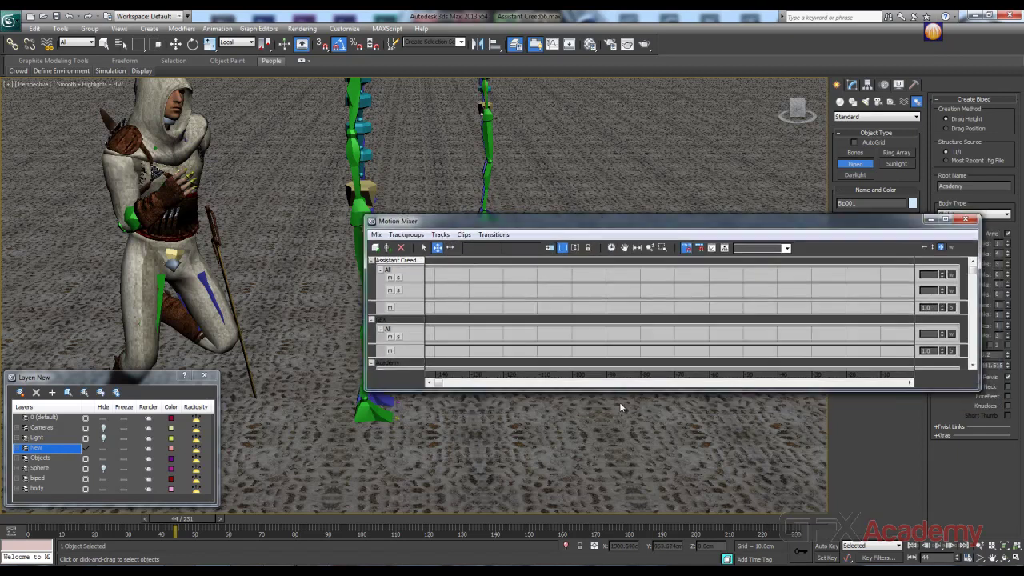
drag(624, 390, 617, 446)
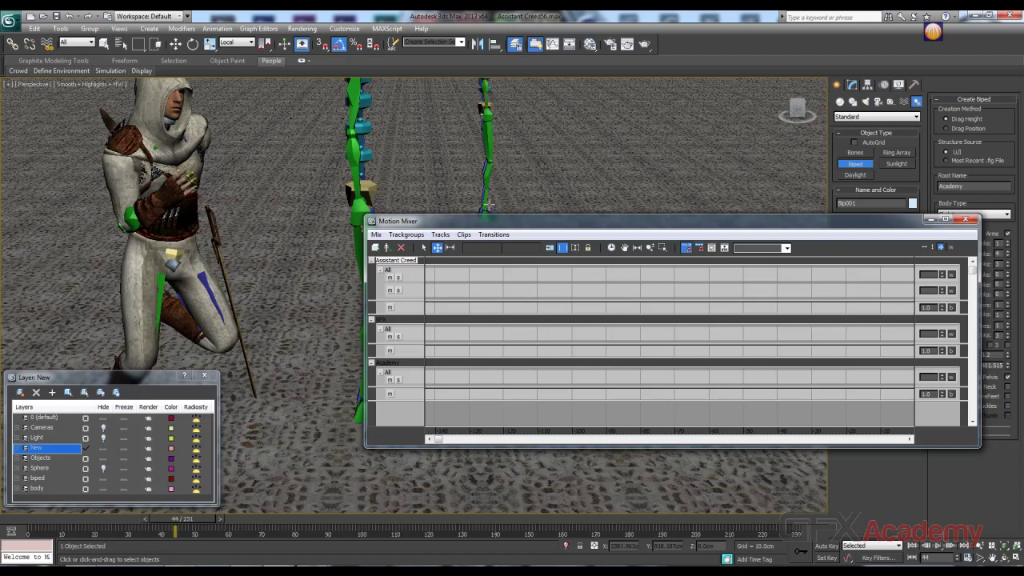
drag(480, 227, 481, 252)
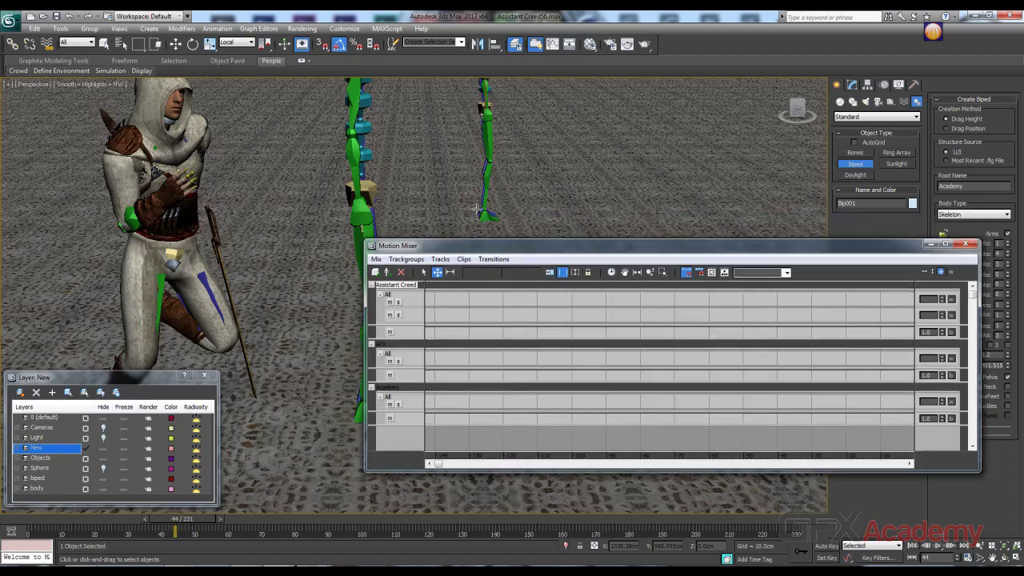
End biped creation and select the GFX biped's root object inside its pelvis using wireframe display, then restore shaded display
alt+middle_drag(476, 209, 399, 192)
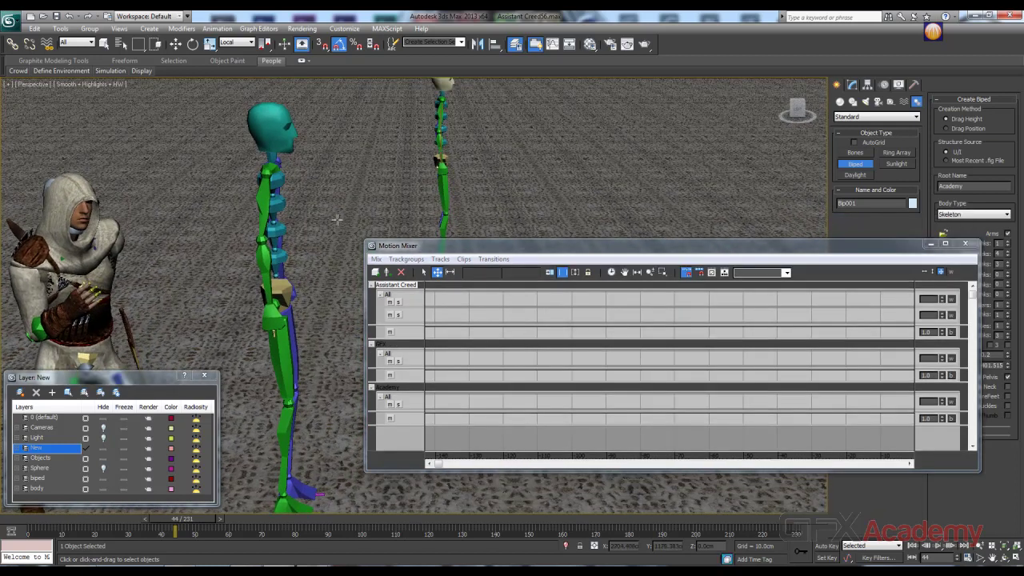
middle_drag(320, 312, 251, 268)
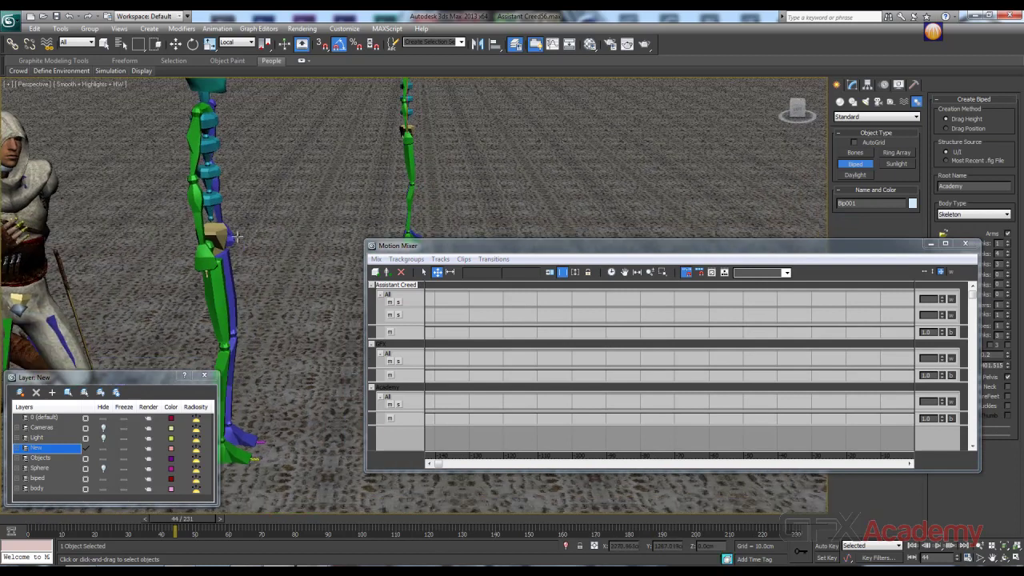
scroll(418, 224, down, 3)
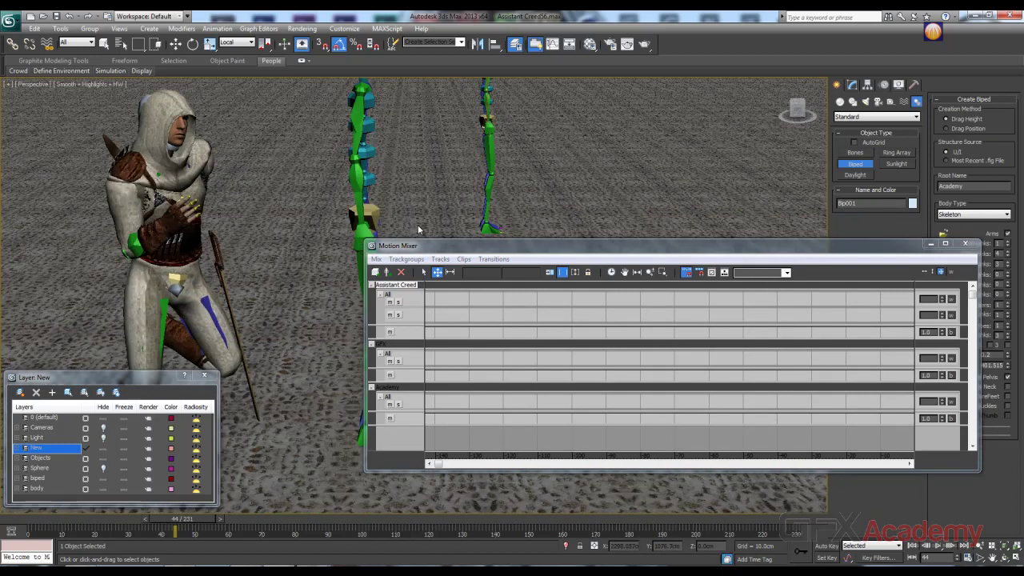
scroll(433, 208, up, 8)
key(F3)
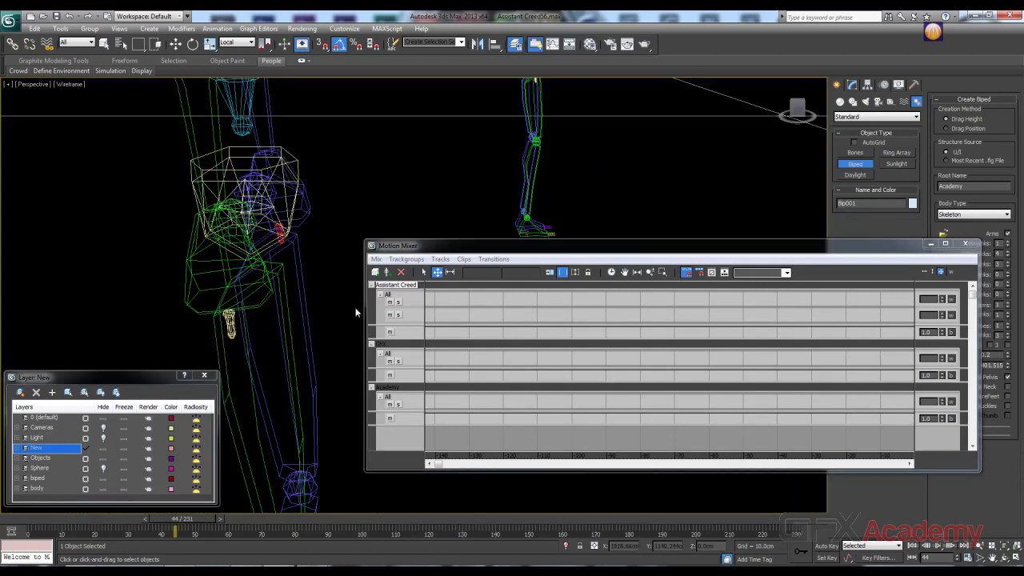
click(271, 213)
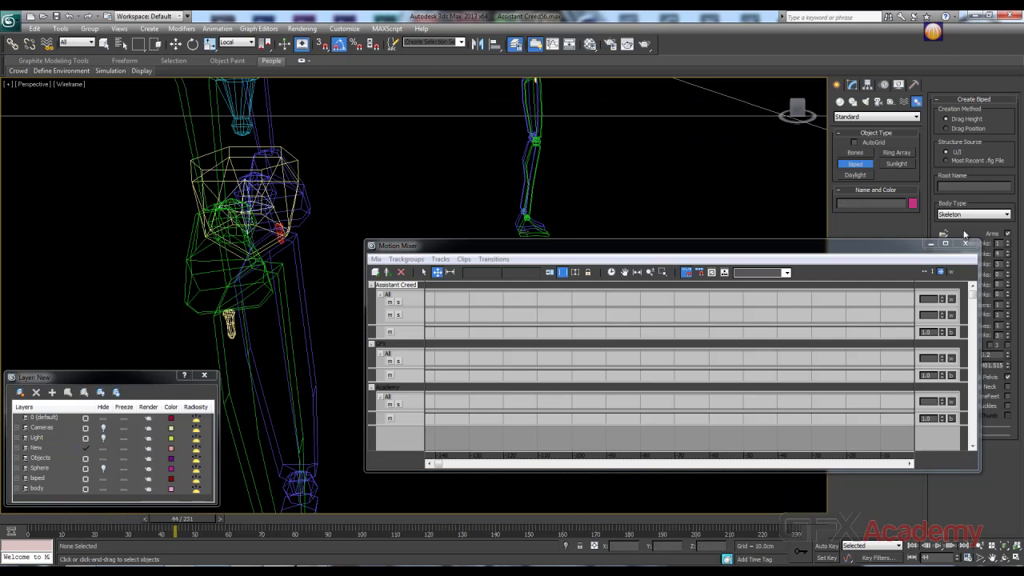
key(e)
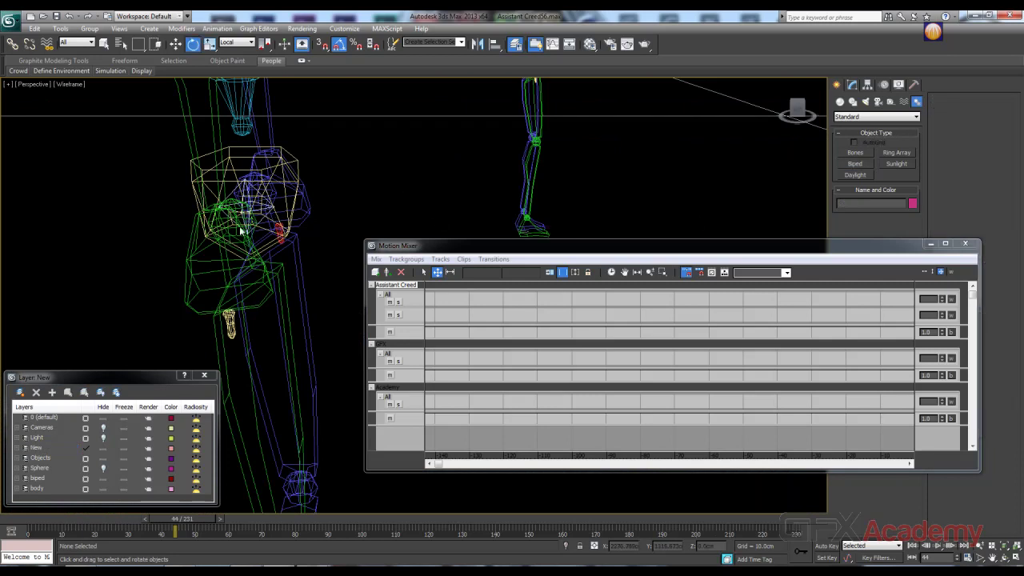
click(268, 216)
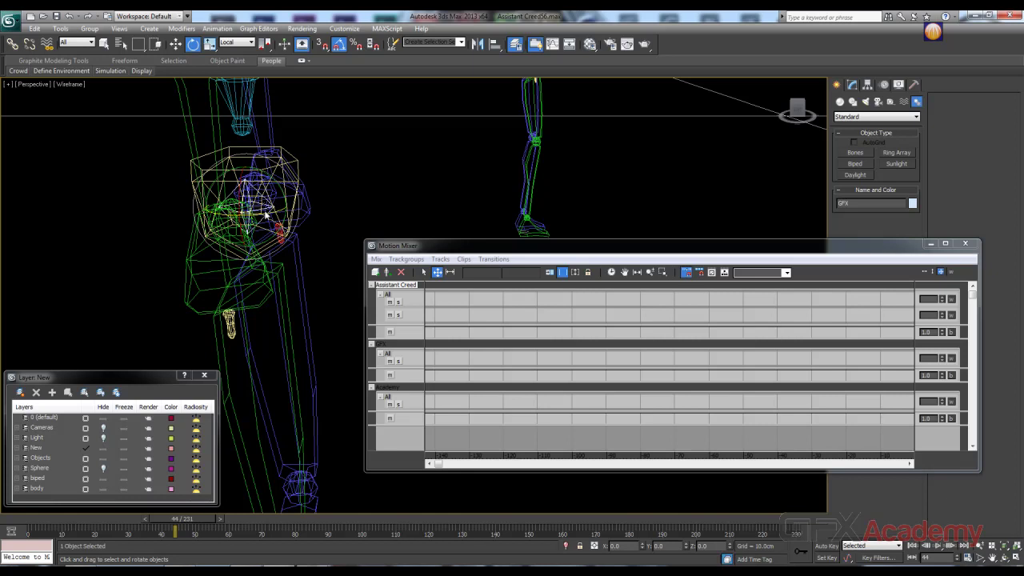
key(F3)
Move the GFX biped into the walled enclosure near the stone pile, minimizing the Motion Mixer out of the way
click(176, 44)
scroll(340, 173, down, 5)
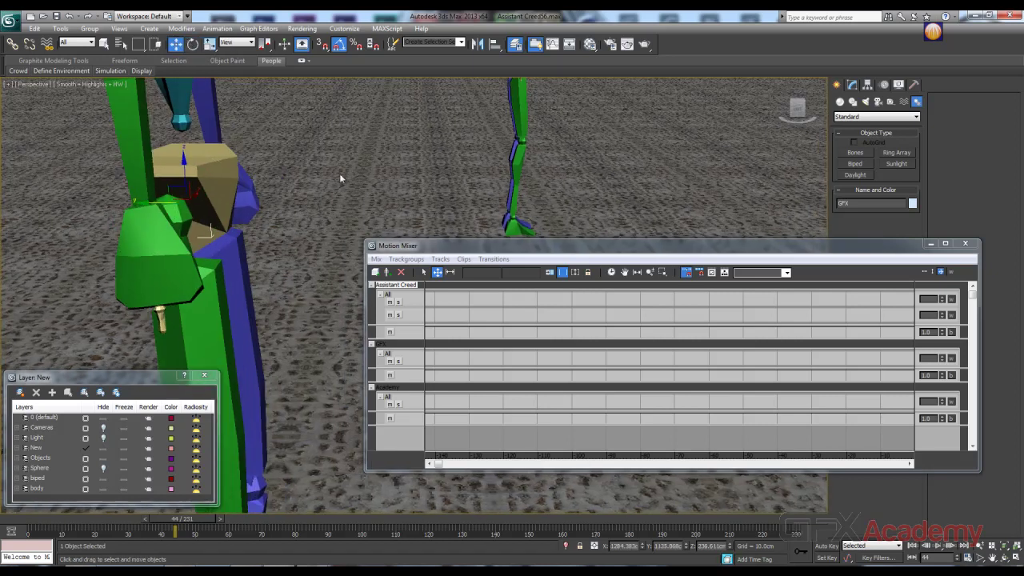
scroll(296, 194, down, 4)
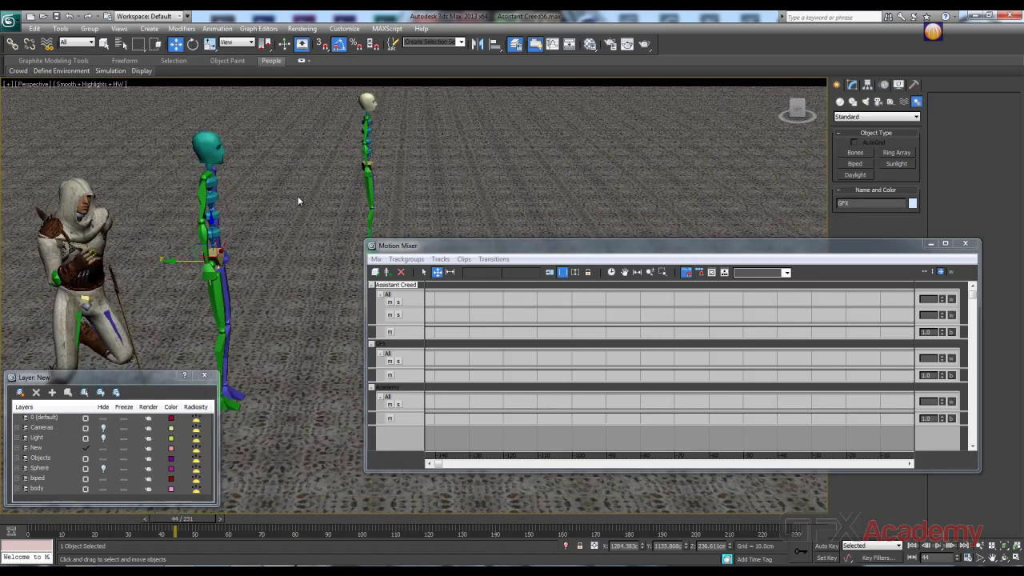
drag(169, 267, 496, 240)
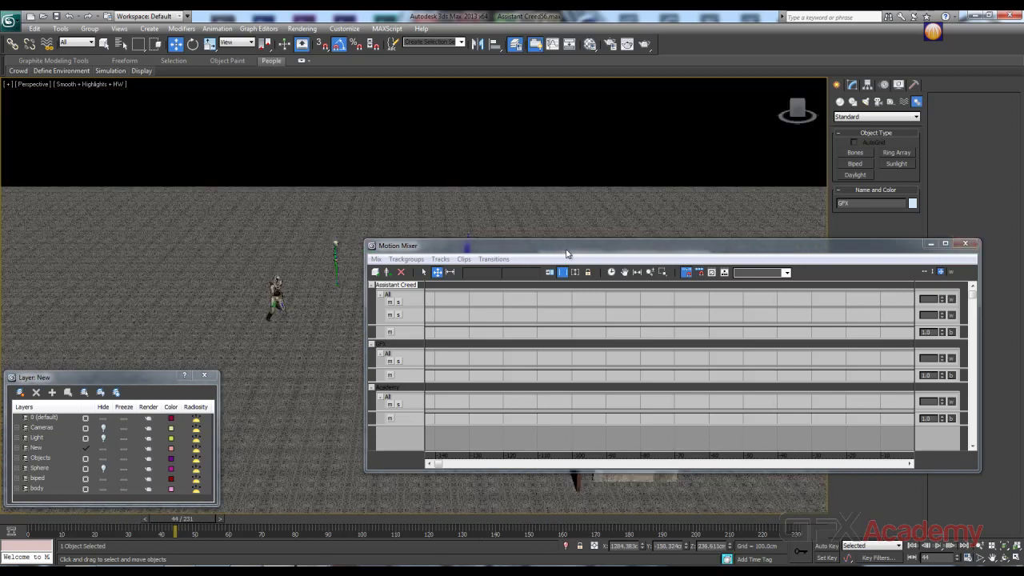
click(931, 243)
middle_drag(701, 272, 694, 270)
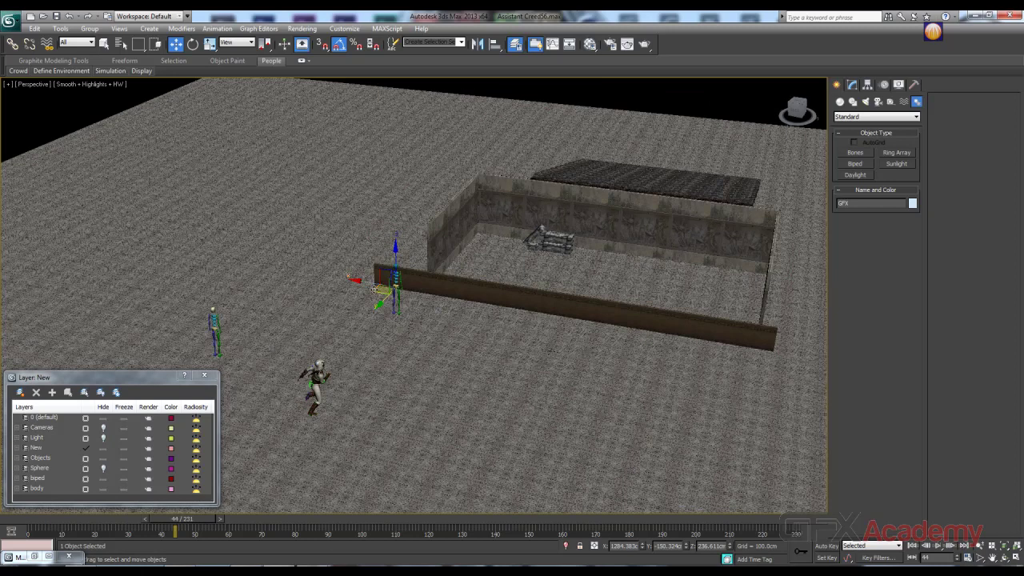
drag(374, 290, 484, 247)
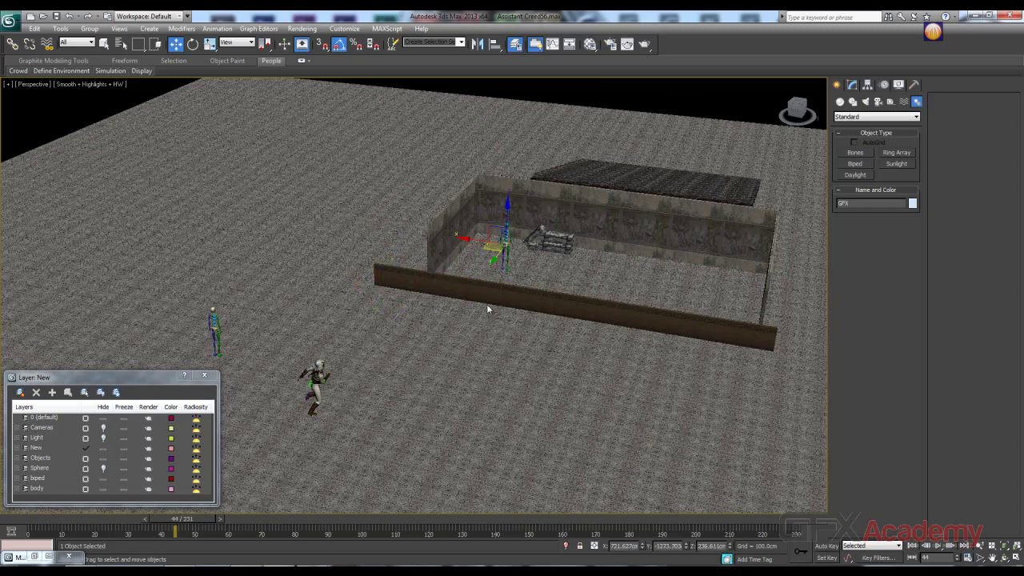
Select the Academy biped's root object inside its pelvis using wireframe display, then restore shaded display
alt+middle_drag(486, 304, 446, 301)
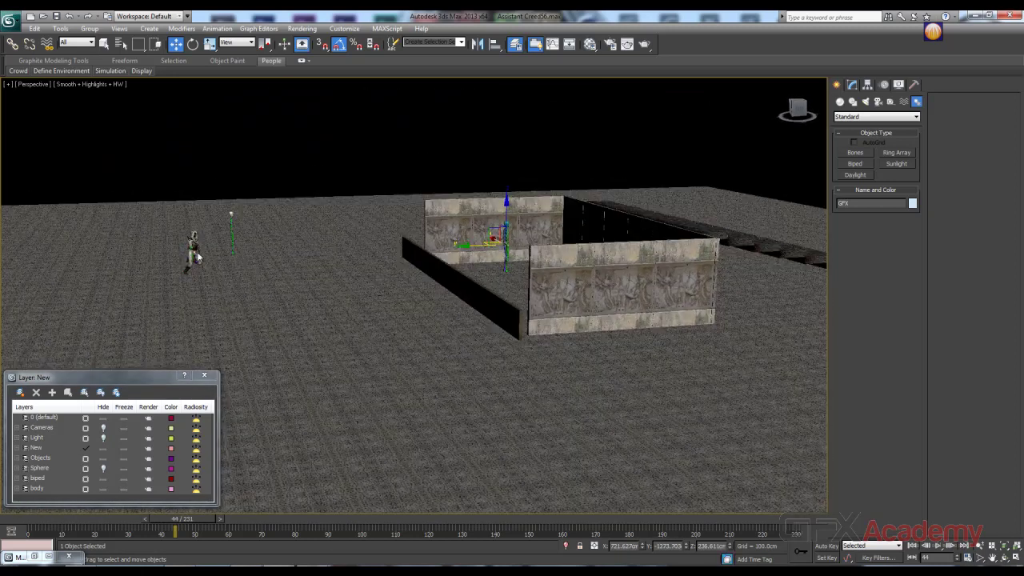
alt+middle_drag(197, 256, 350, 306)
click(326, 281)
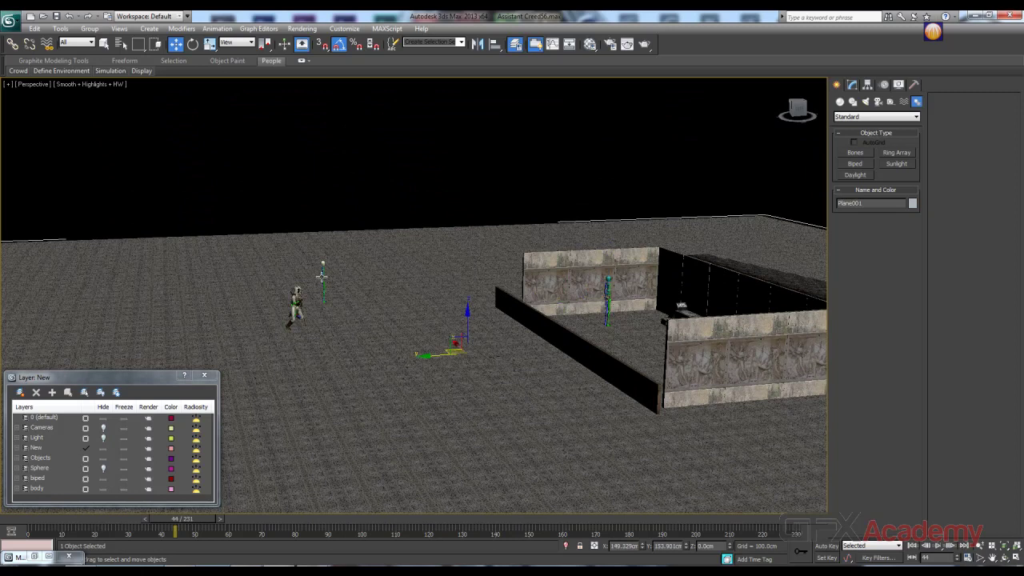
click(322, 276)
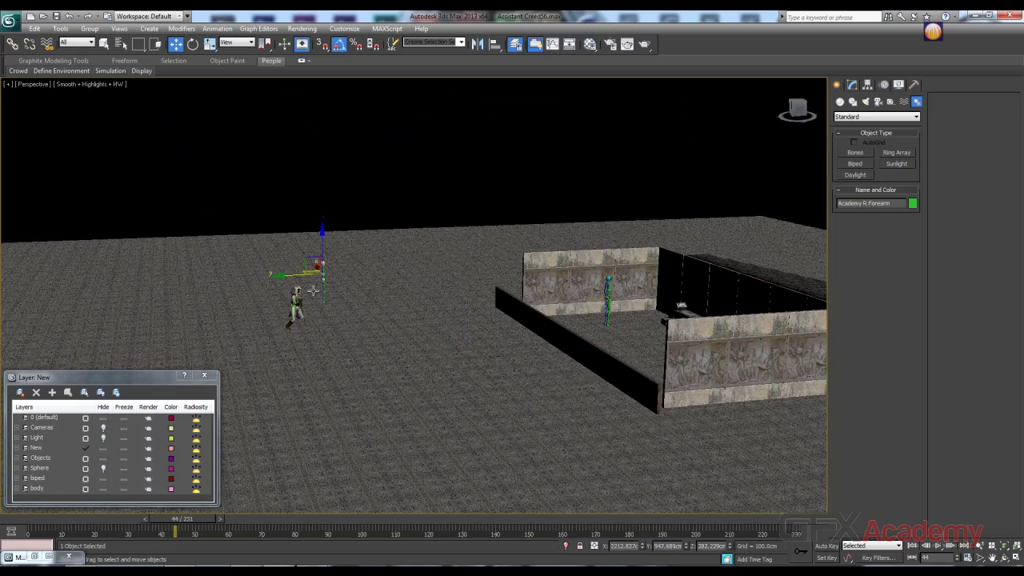
key(z)
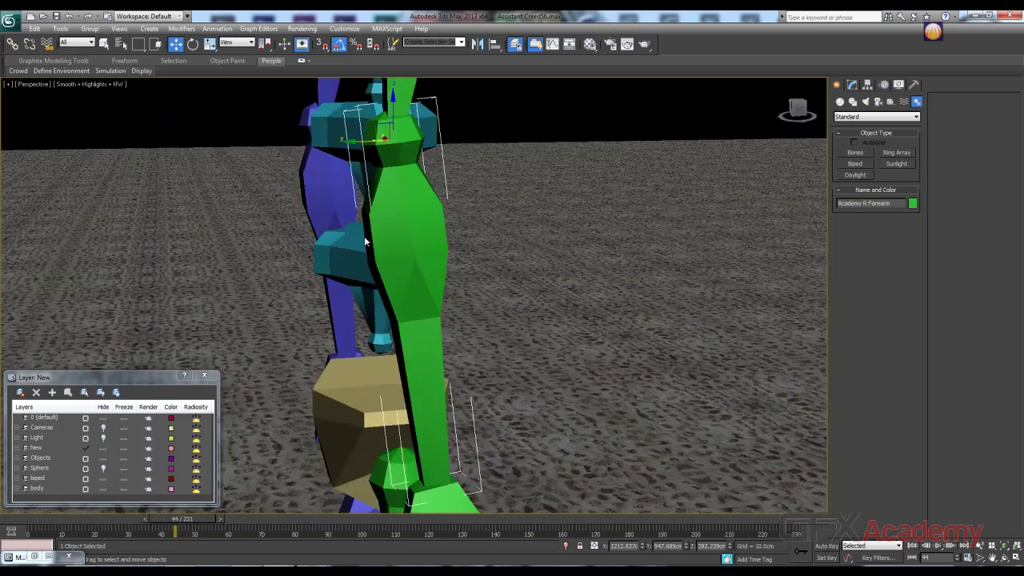
mouse_move(364, 236)
alt+middle_down()
mouse_move(552, 322)
mouse_move(479, 250)
alt+middle_up()
key(F3)
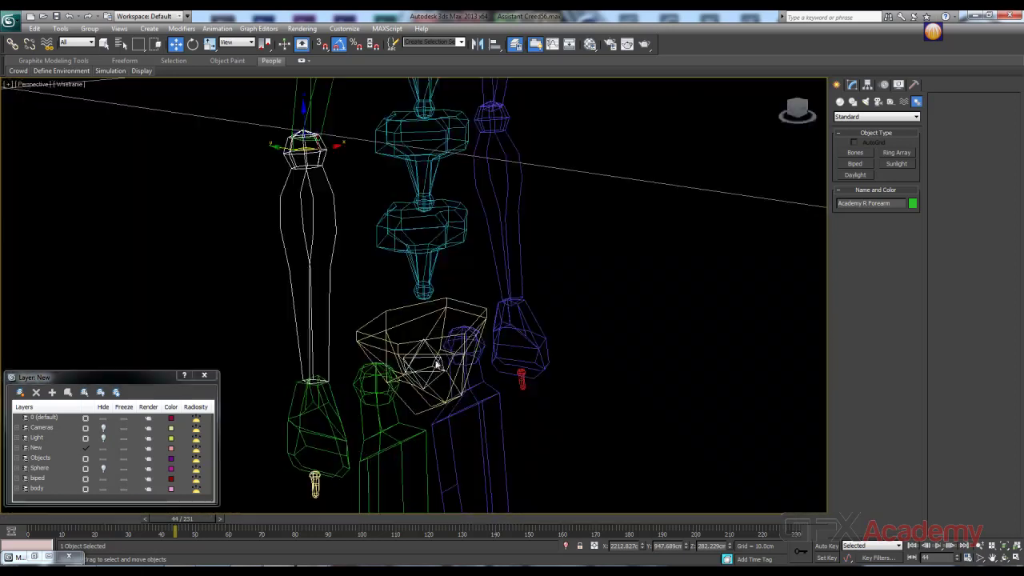
click(432, 357)
key(F3)
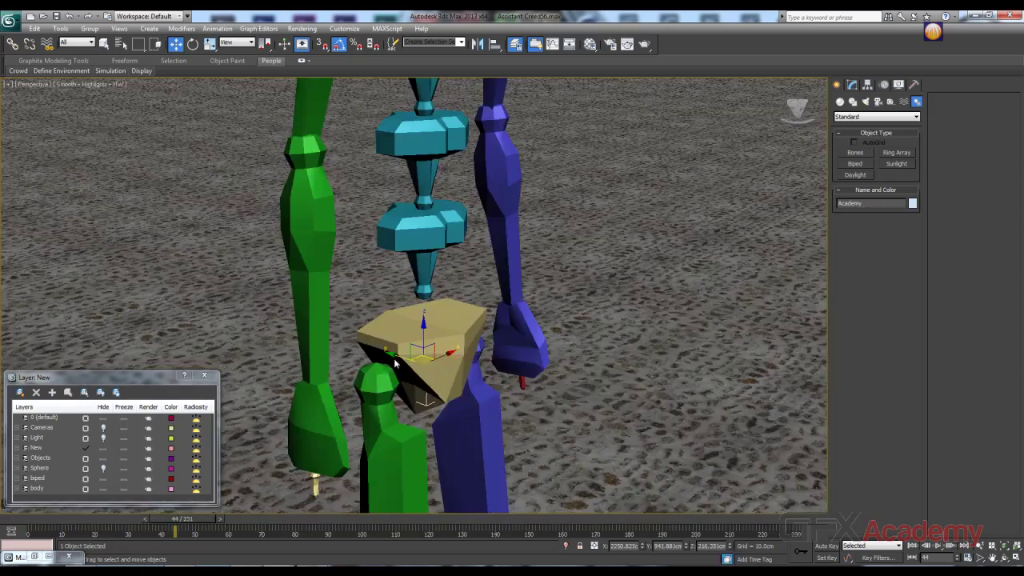
Move the Academy biped into the walled enclosure, at the opposite end from the GFX biped
alt+middle_drag(393, 358, 594, 357)
scroll(486, 280, down, 8)
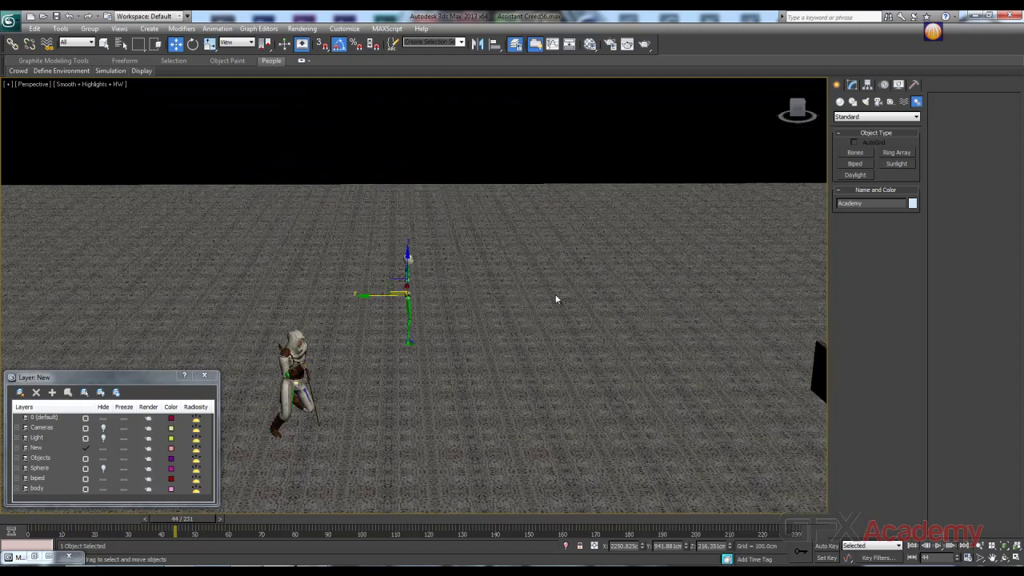
middle_drag(556, 300, 412, 296)
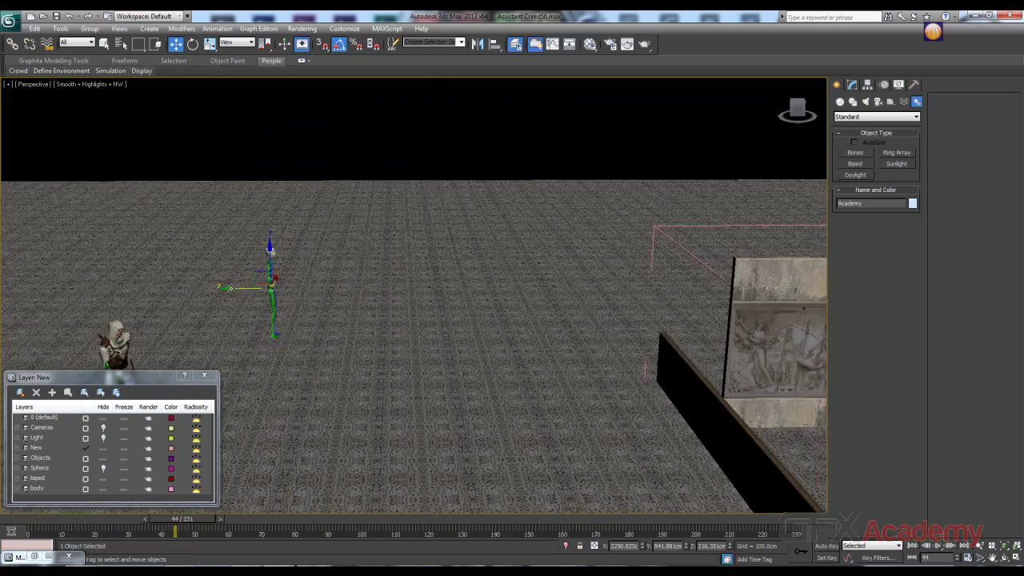
drag(231, 288, 674, 296)
alt+middle_drag(550, 268, 320, 264)
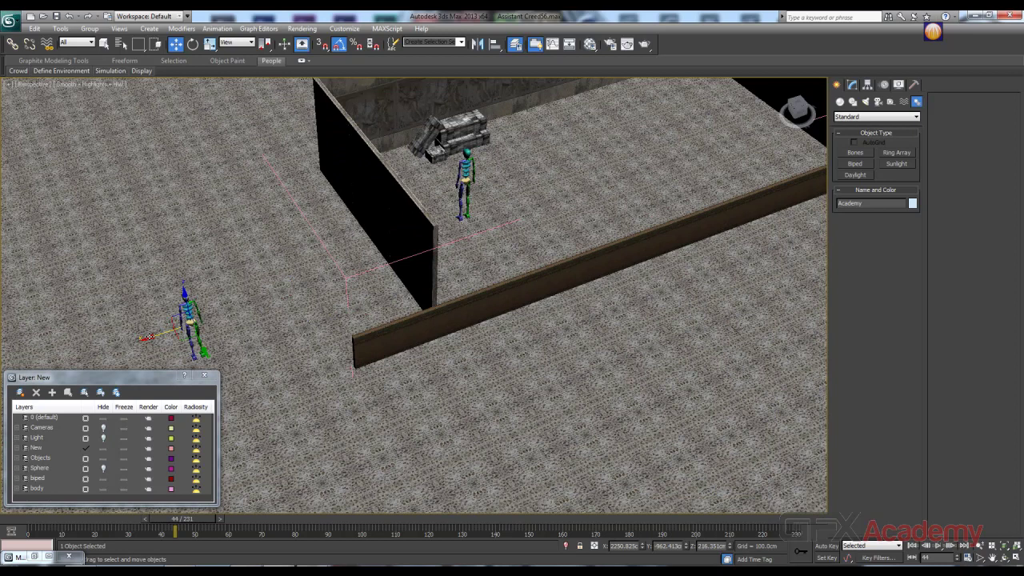
drag(192, 320, 695, 182)
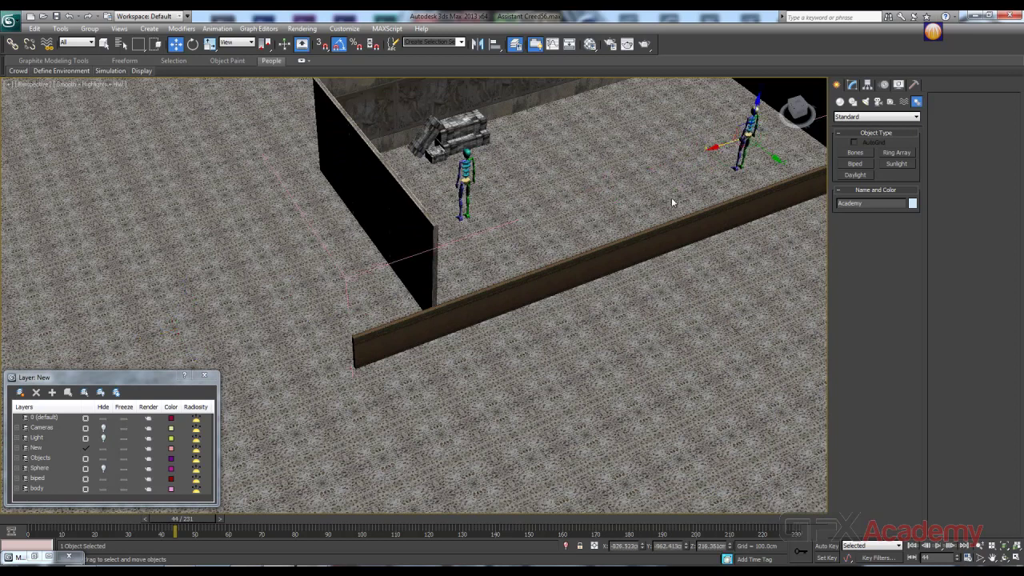
alt+middle_drag(672, 203, 571, 283)
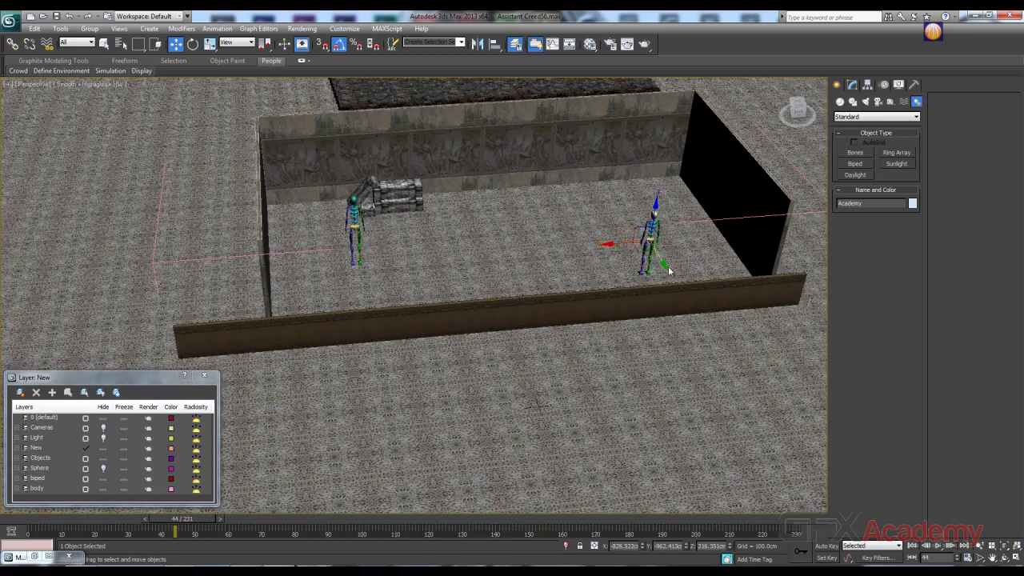
Shift the Academy biped slightly farther back inside the enclosure, and select the running Assistant Creed character outside it
drag(663, 266, 663, 251)
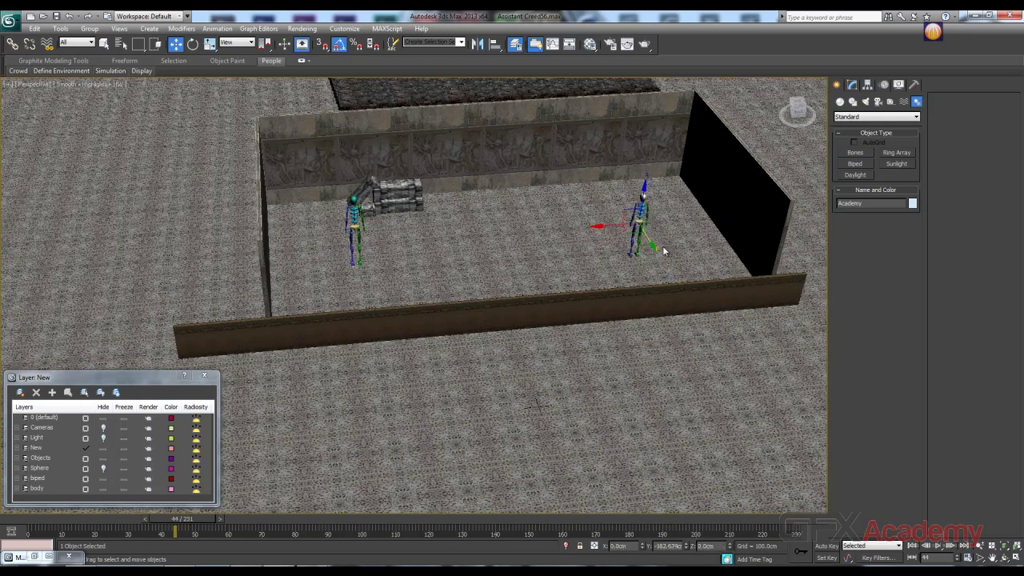
alt+middle_drag(609, 267, 447, 298)
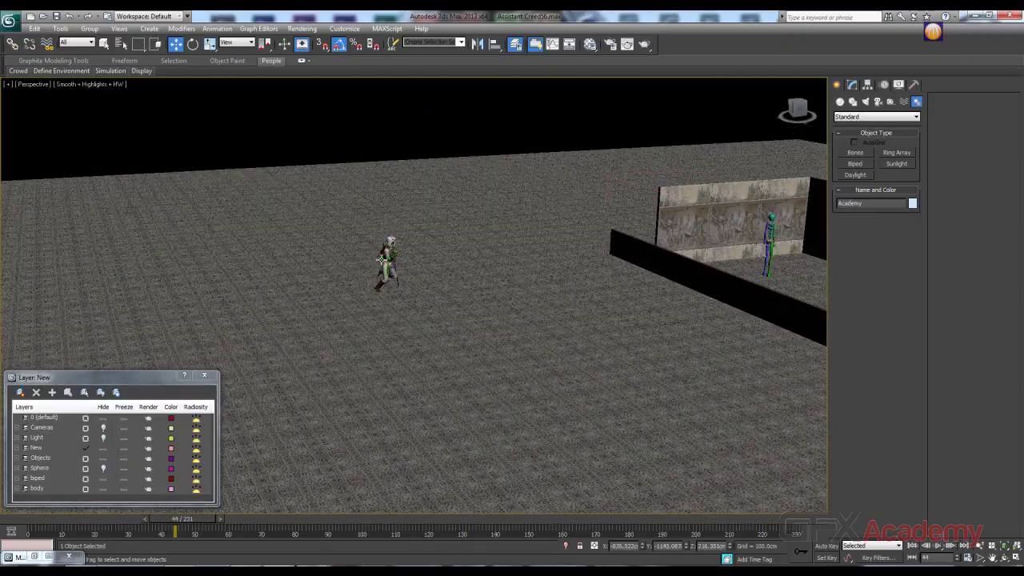
click(385, 261)
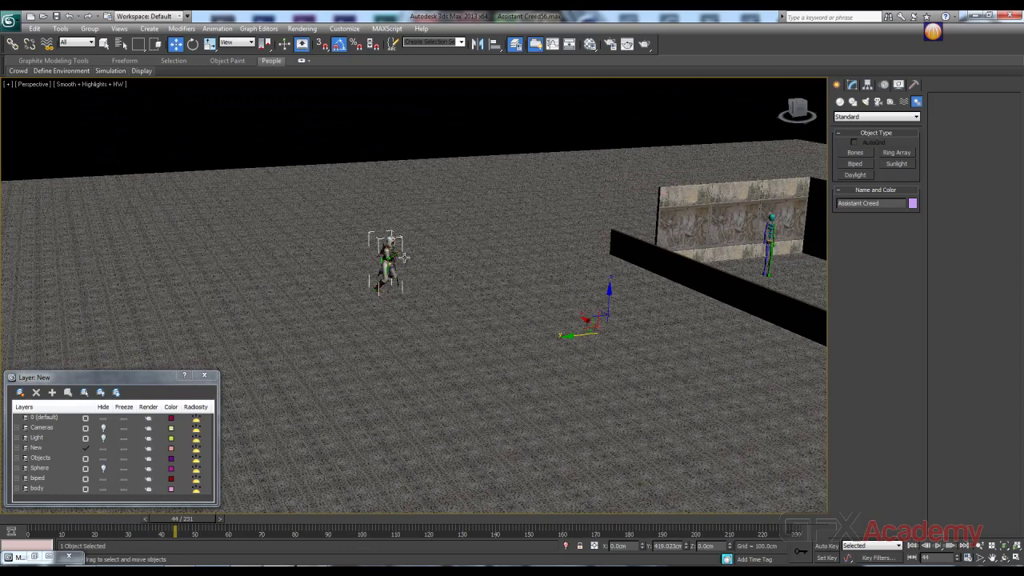
key(z)
scroll(592, 282, down, 10)
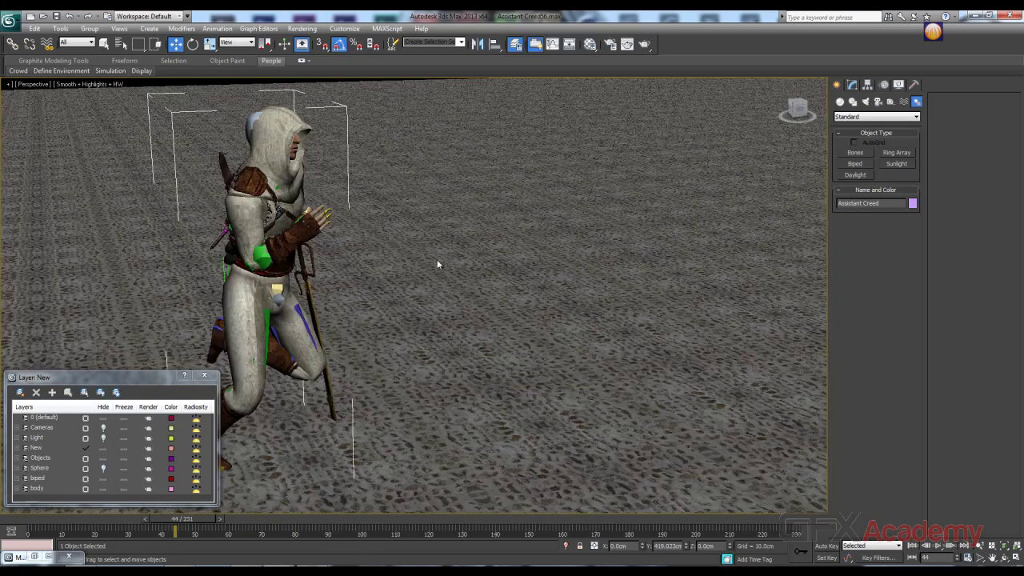
scroll(344, 296, up, 4)
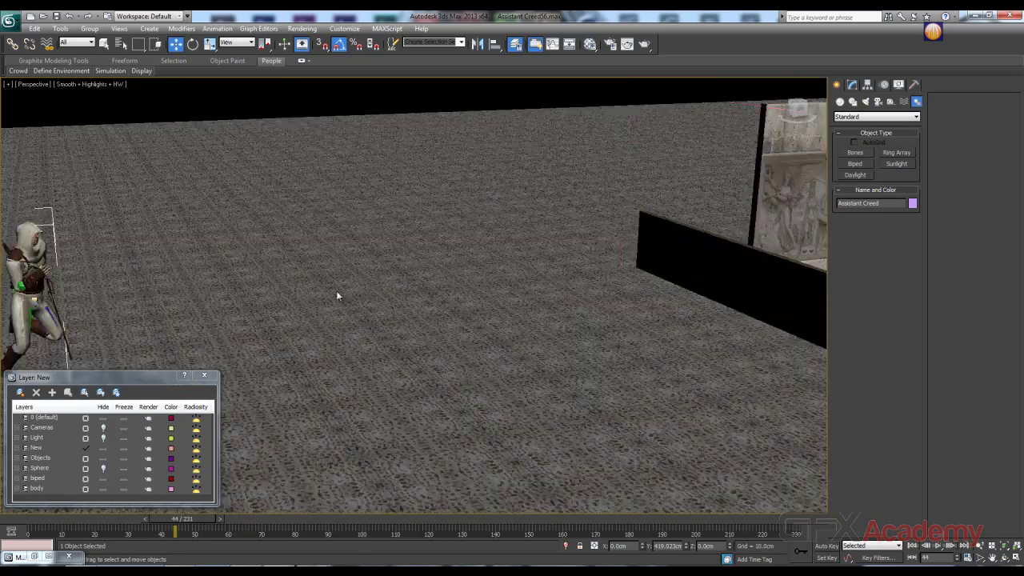
Restore the minimized Motion Mixer window and place it beside the Assistant Creed character
click(36, 558)
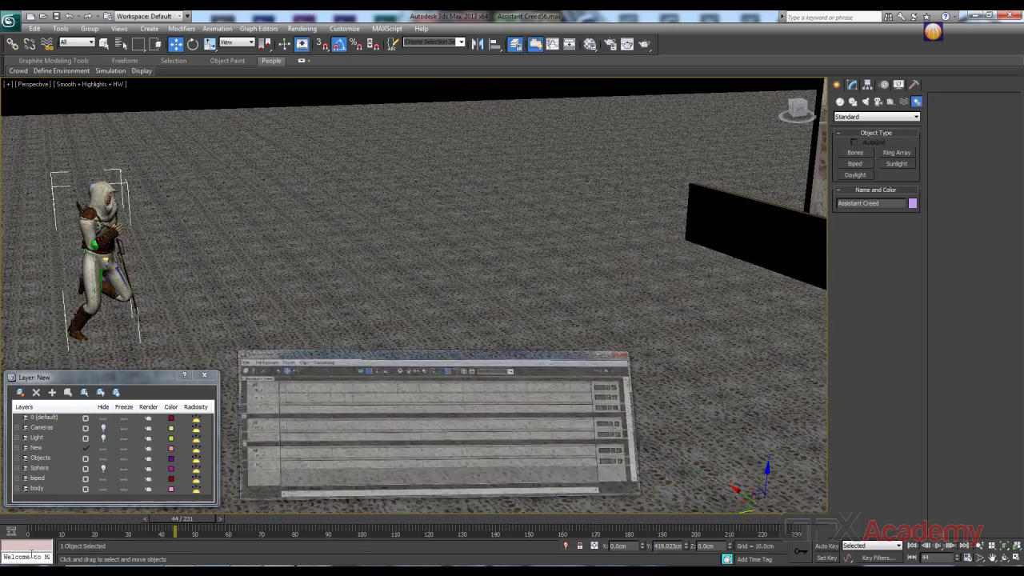
drag(588, 248, 532, 248)
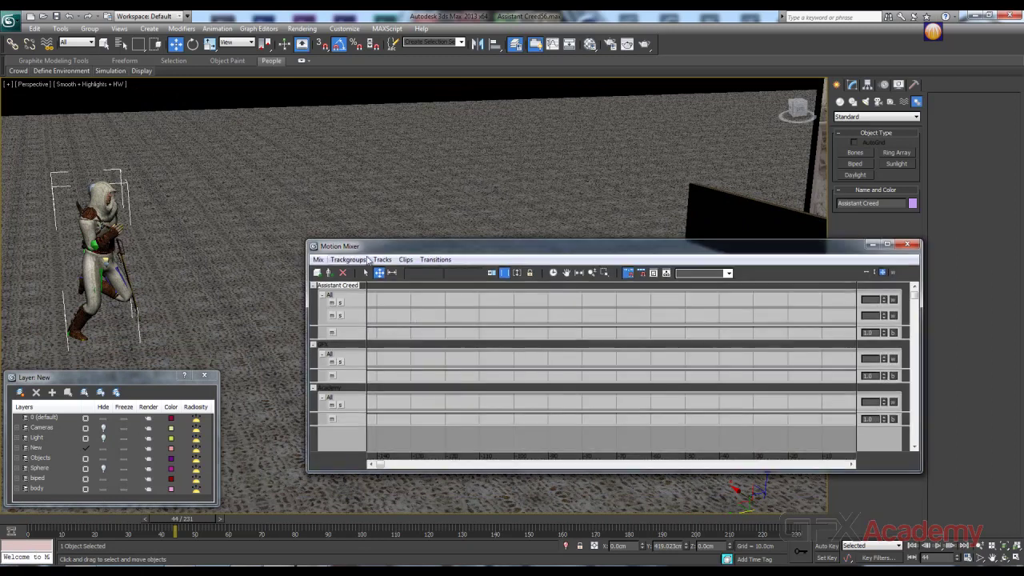
drag(423, 251, 415, 248)
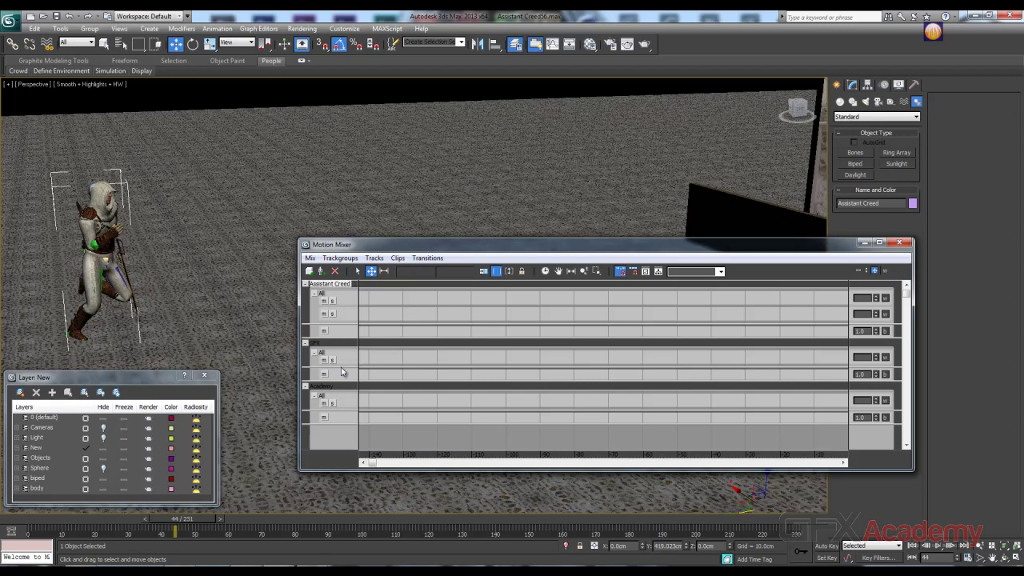
drag(353, 249, 354, 253)
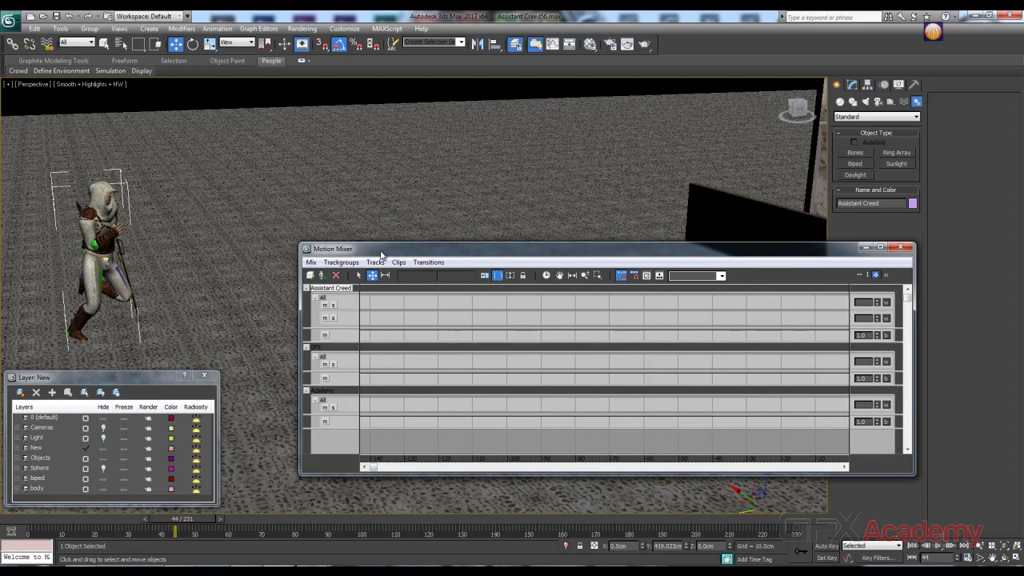
Check the list of Max objects to mix without adding any, and move the Motion Mixer lower, clear of the character
click(317, 276)
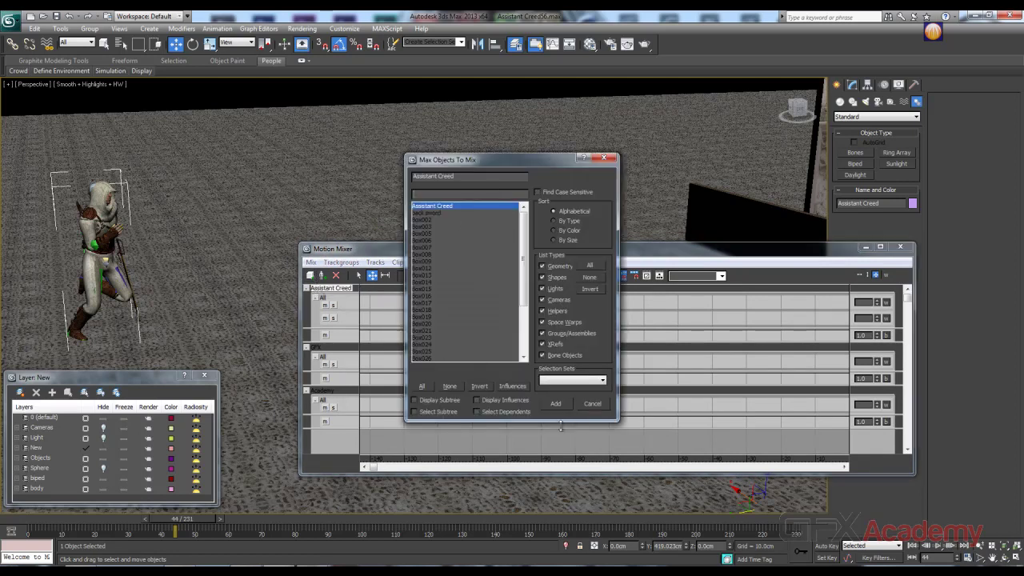
click(592, 405)
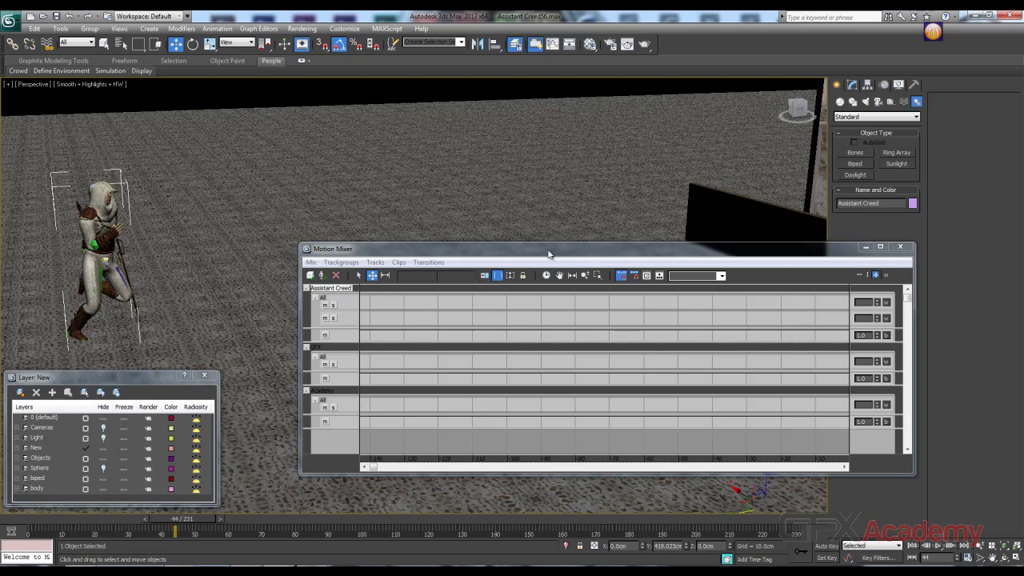
drag(581, 253, 526, 314)
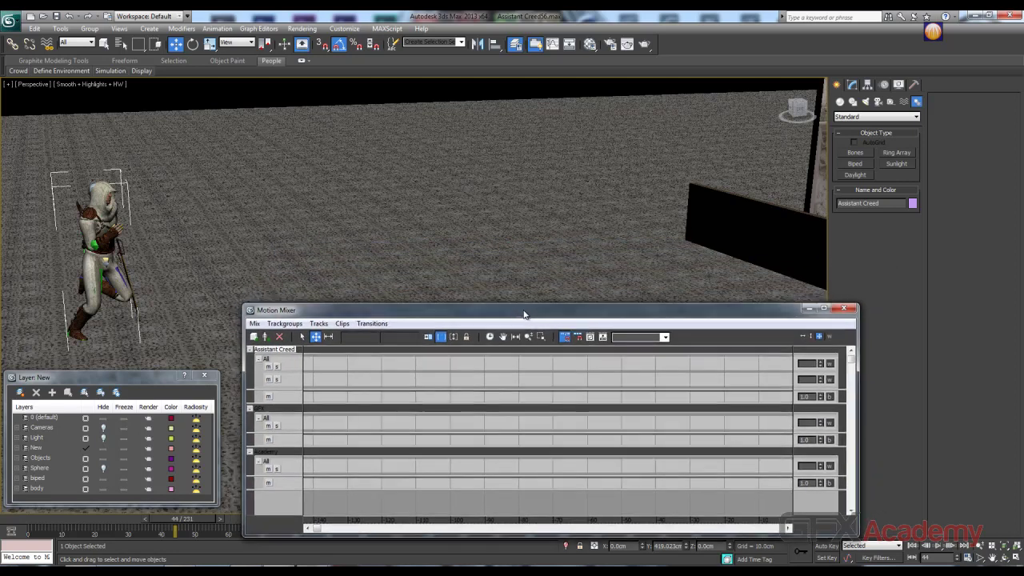
alt+middle_drag(359, 254, 157, 260)
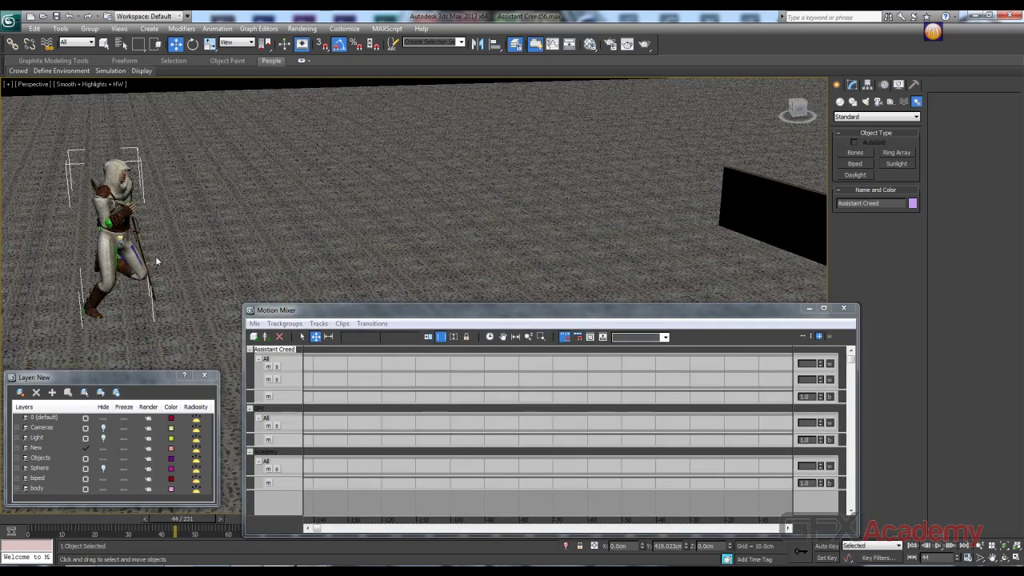
Start adding a new clip from files to Assistant Creed's second track, and move the file dialog clear of the character
click(353, 366)
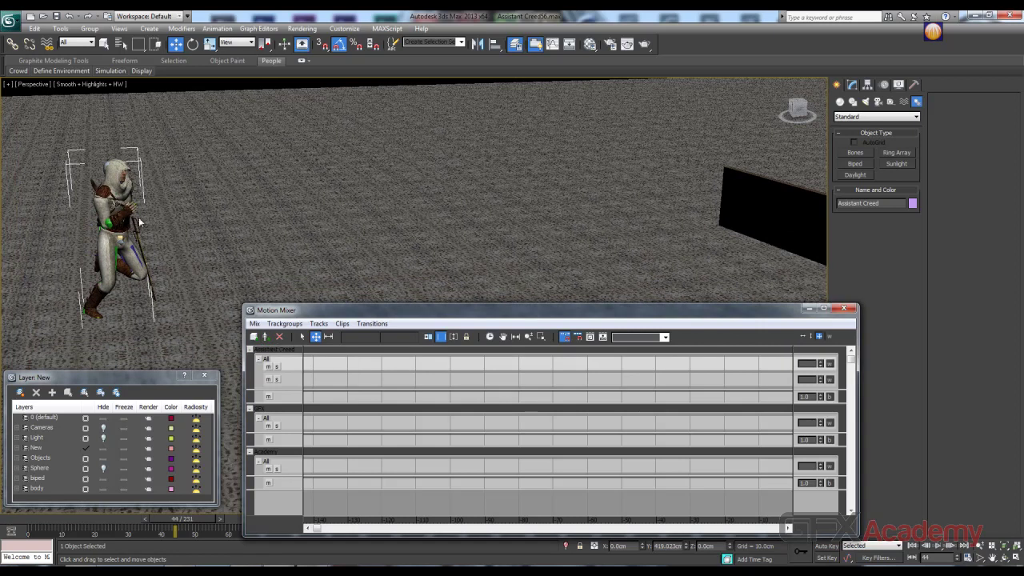
right_click(385, 364)
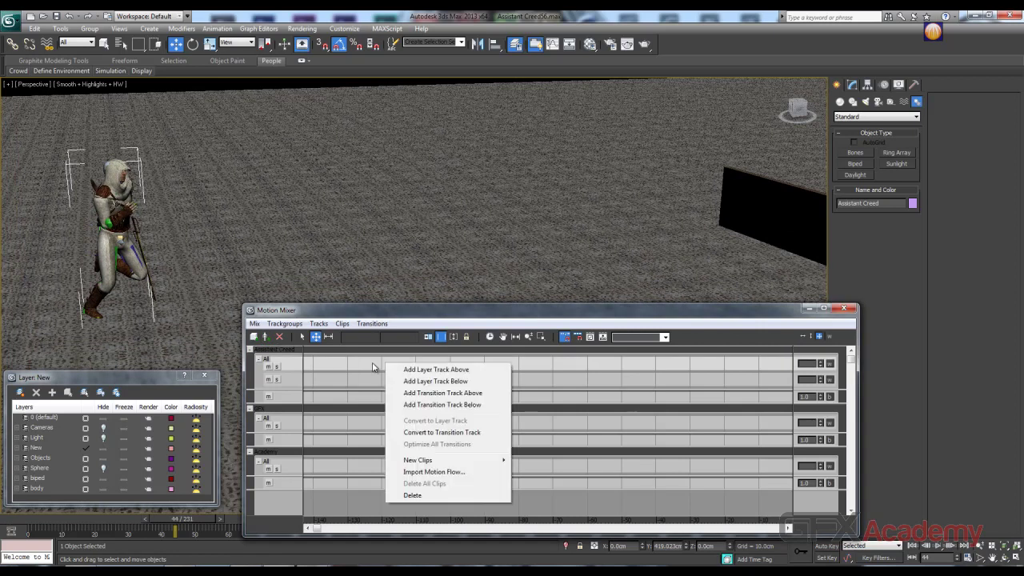
click(365, 315)
click(255, 324)
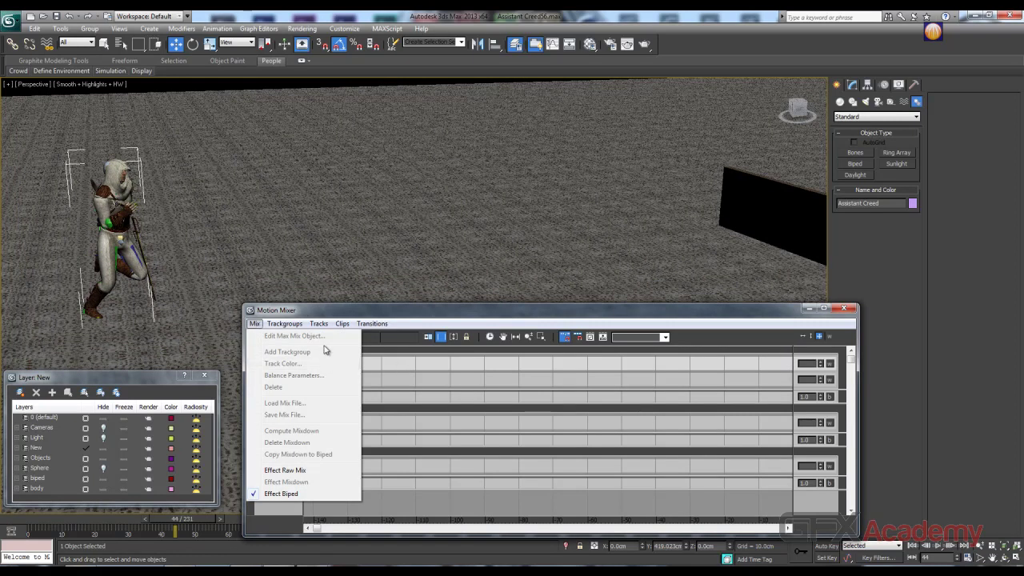
click(398, 383)
right_click(398, 384)
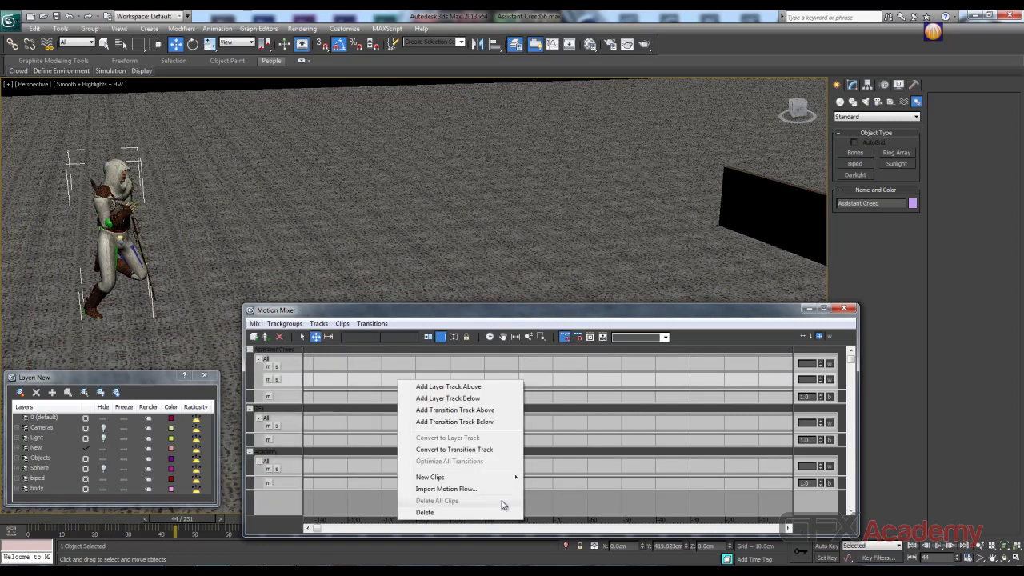
mouse_move(469, 479)
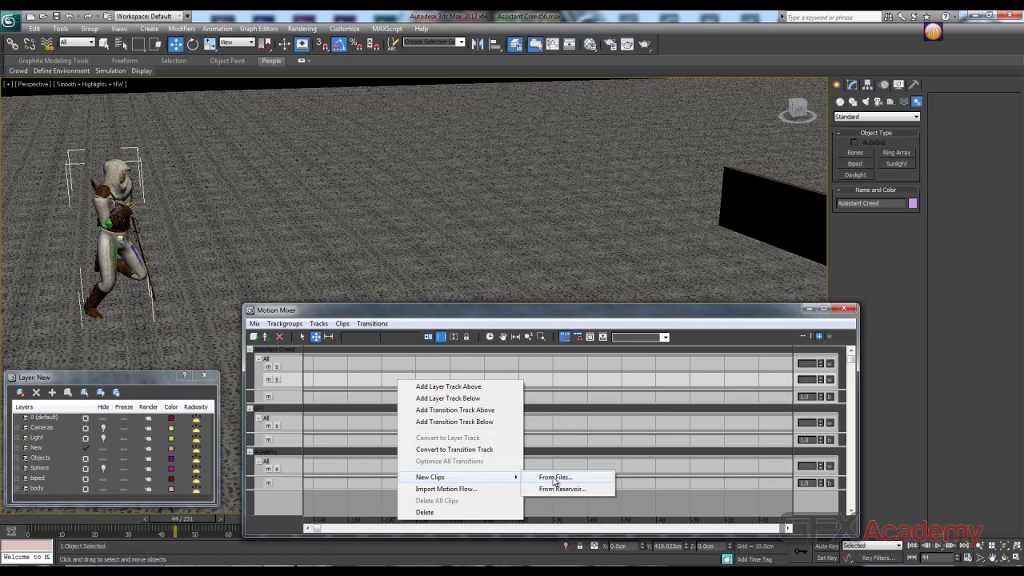
click(554, 478)
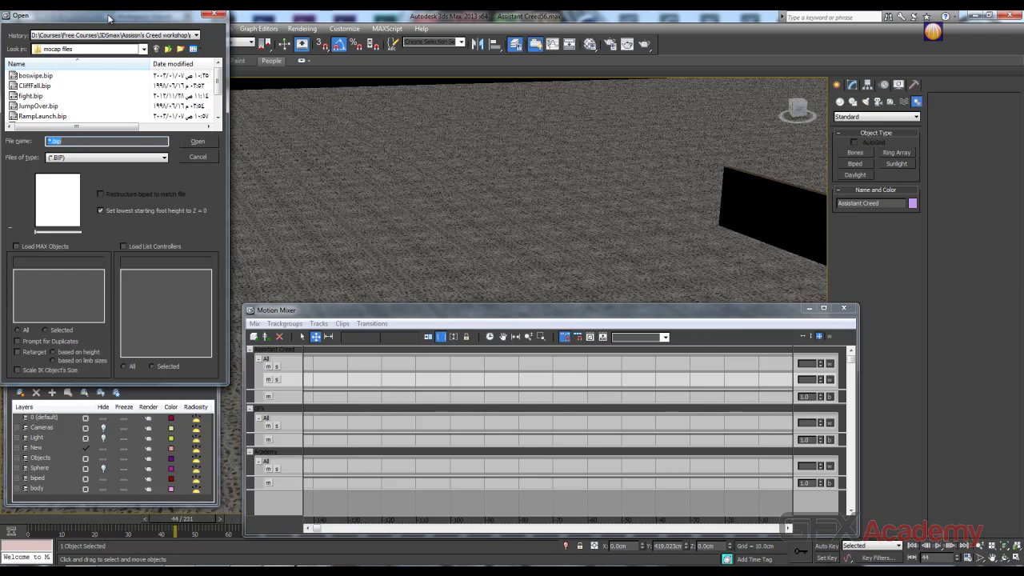
drag(108, 17, 784, 127)
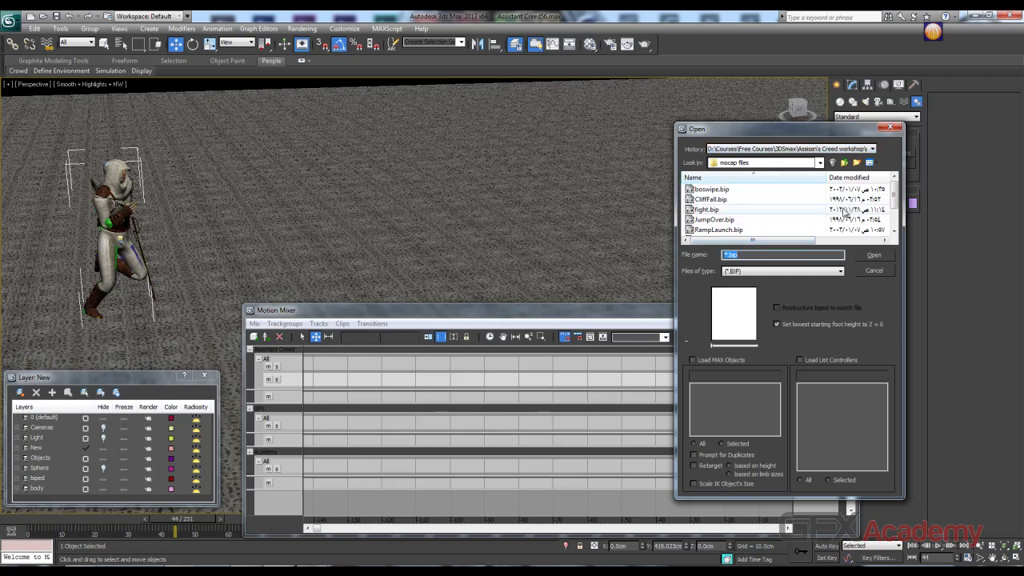
Preview the RampLaunch.bip, RunLoop.bip and RunStart.bip motion files in the mocap files folder, without renaming any
scroll(846, 212, down, 1)
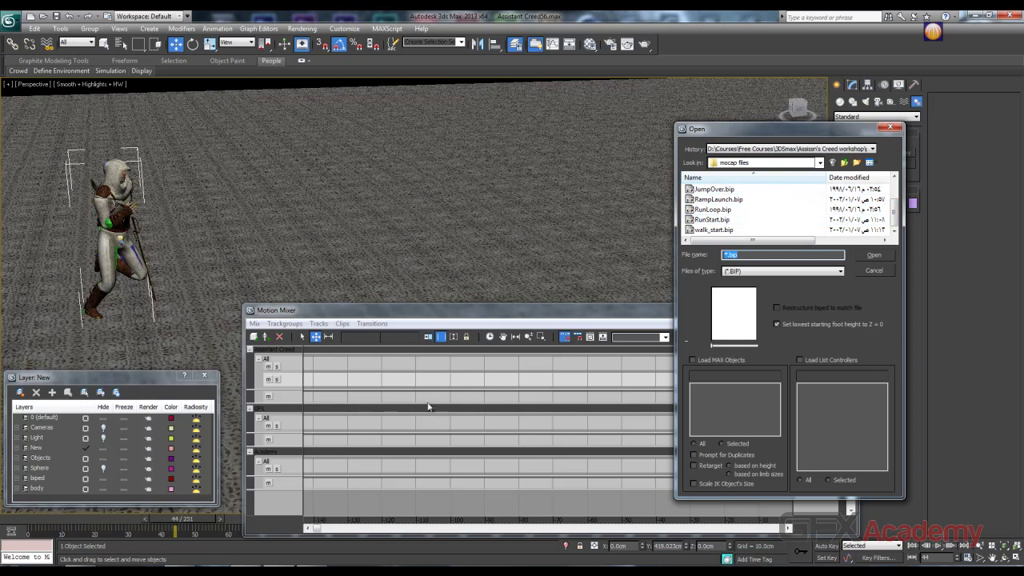
click(706, 200)
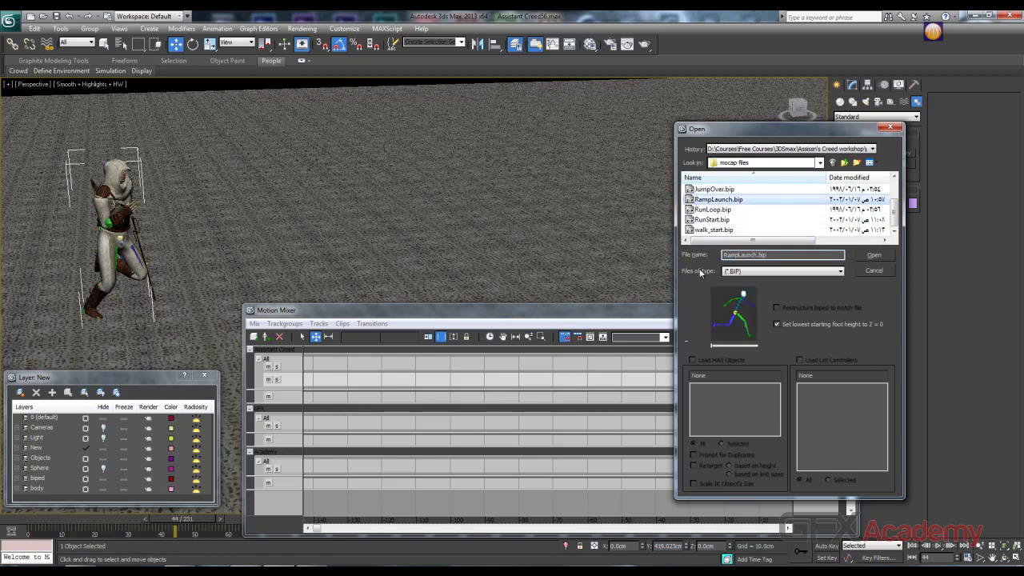
click(711, 220)
click(713, 231)
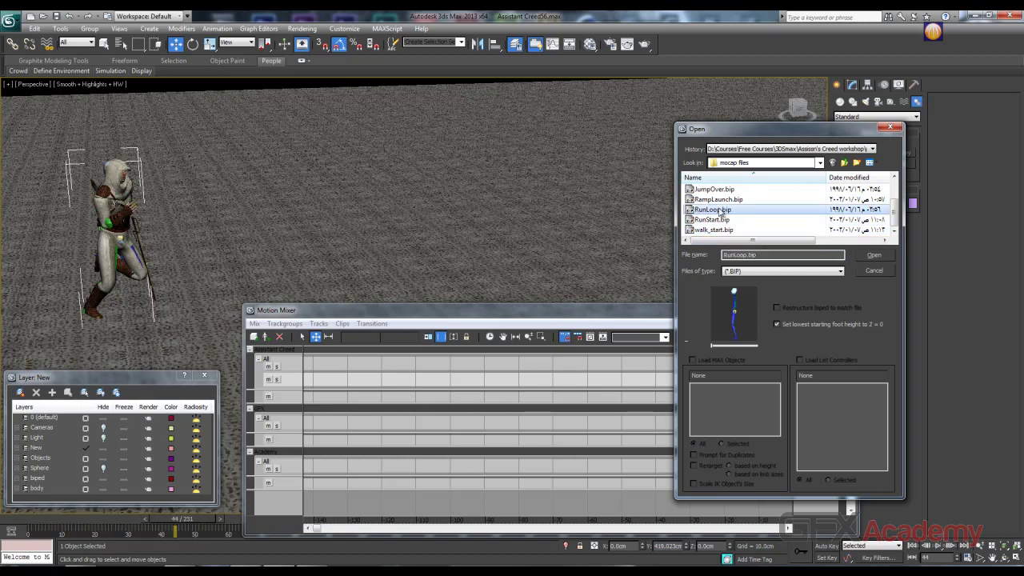
click(714, 209)
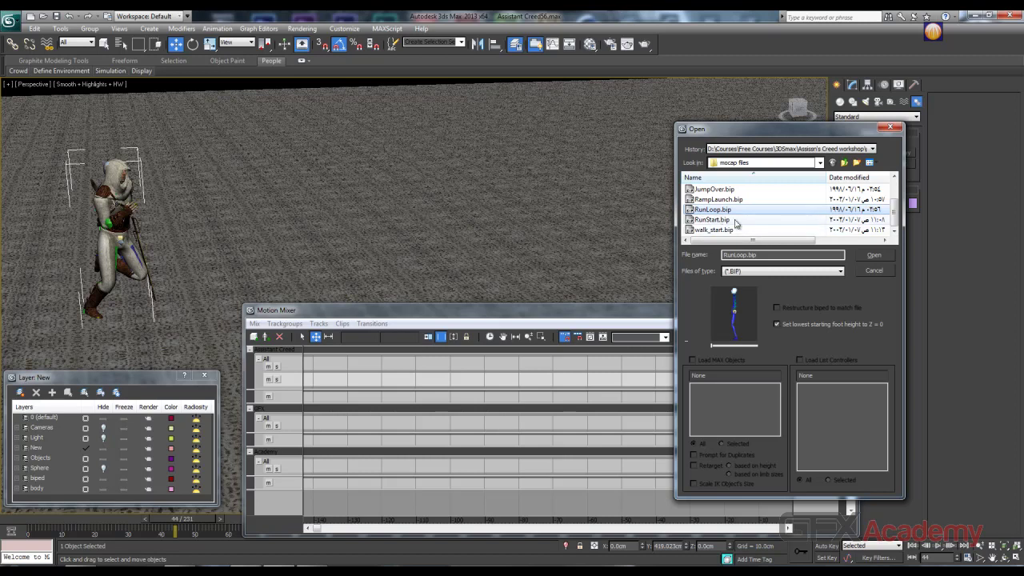
click(710, 219)
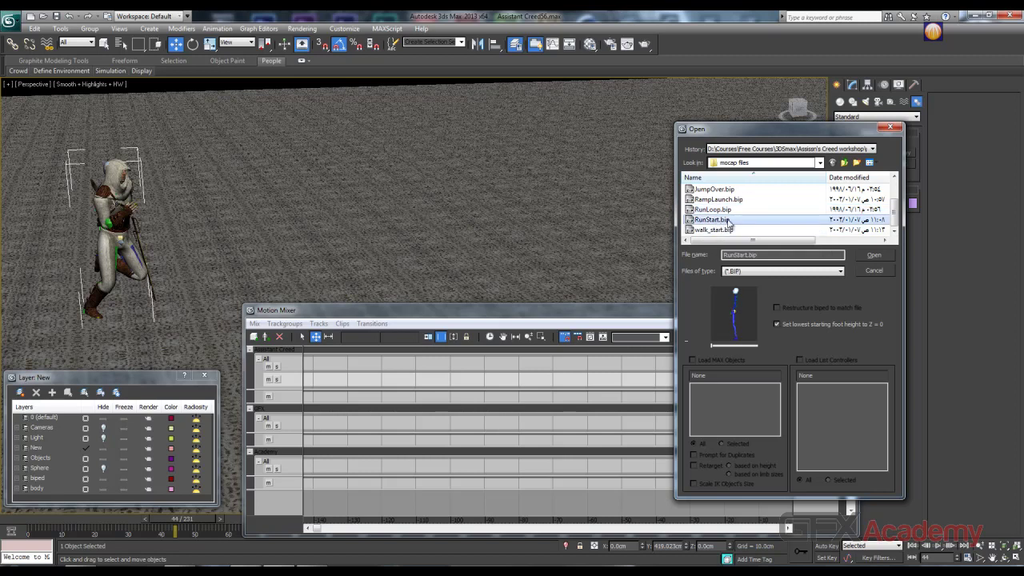
click(727, 220)
click(724, 219)
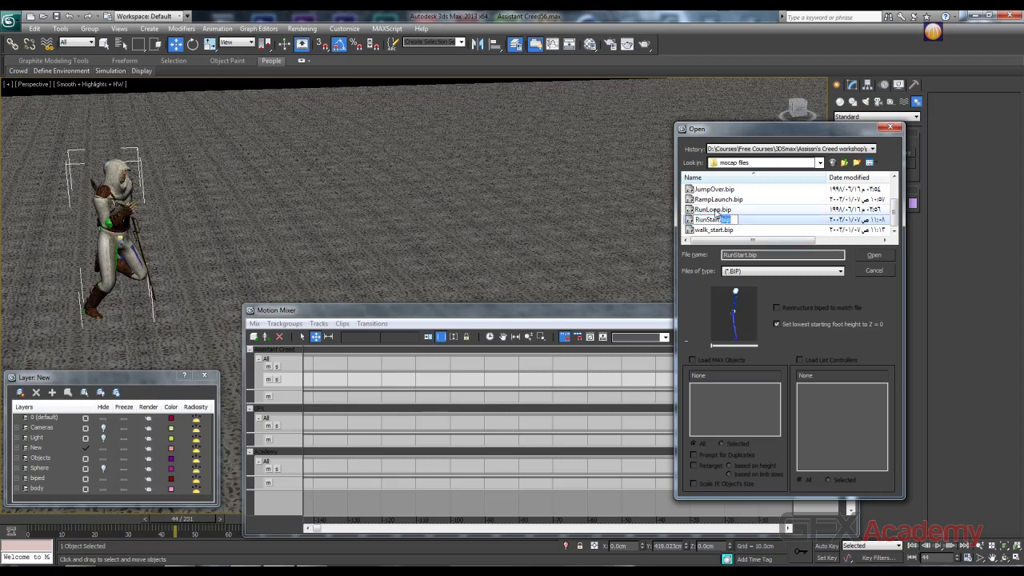
key(Return)
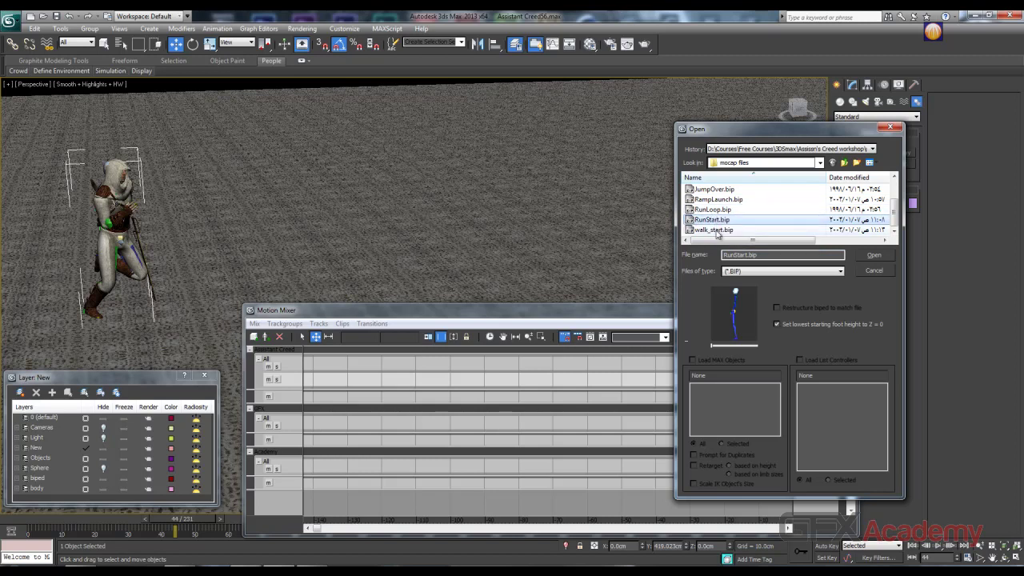
Go back and forth through the motion files between walk_start.bip and JumpOver.bip to compare their preview poses
key(Down)
key(Up)
key(Up)
key(Up)
key(Down)
key(Down)
key(Down)
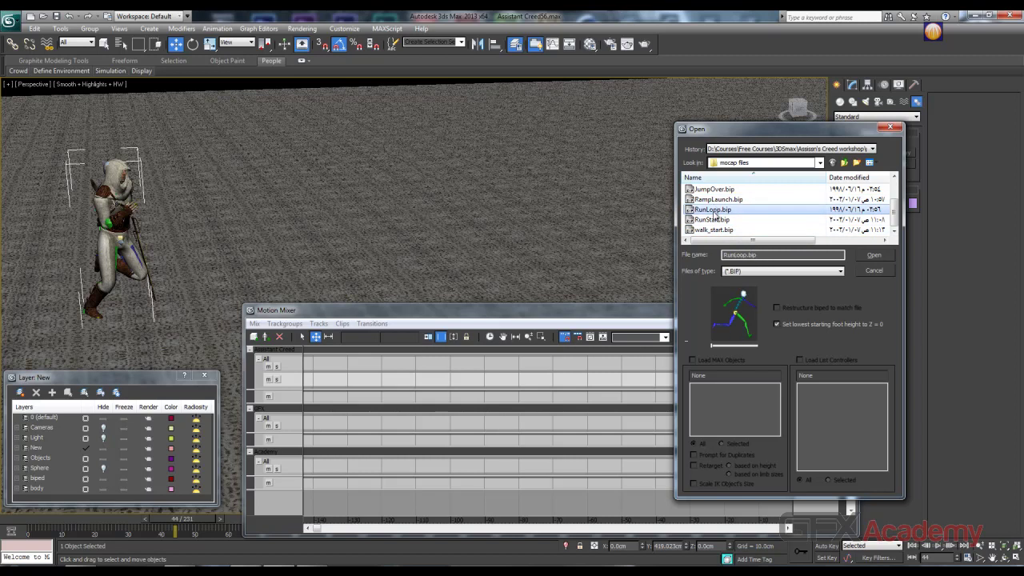
key(Up)
key(Up)
key(Up)
key(Up)
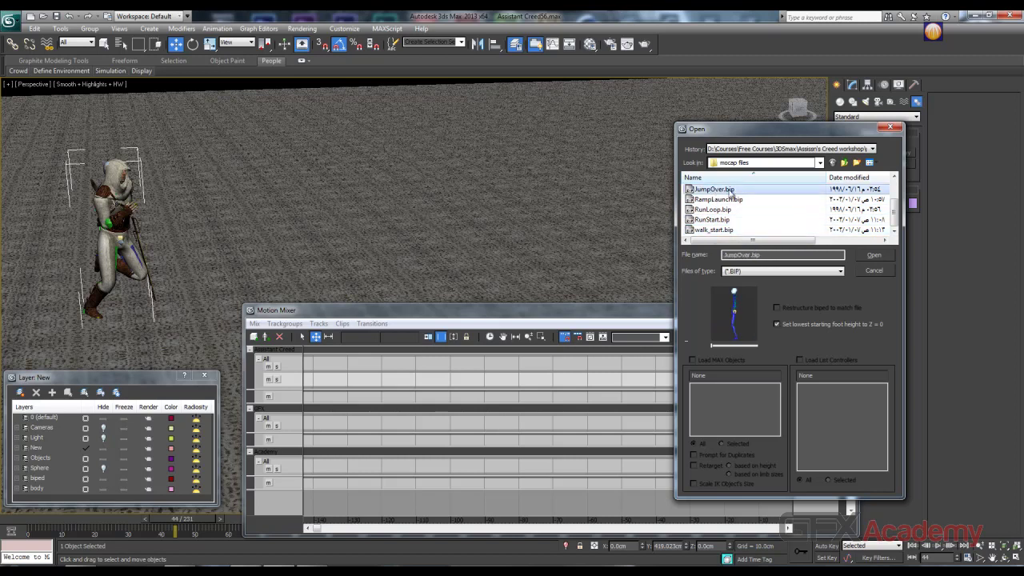
key(Down)
key(Down)
key(Up)
key(Up)
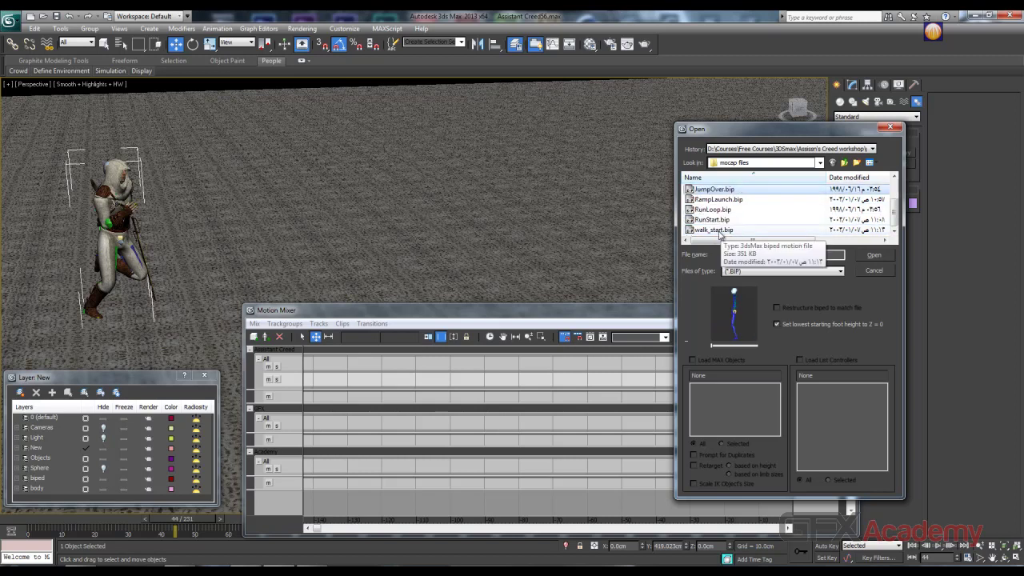
Compare the previews of walk_start.bip and RunStart.bip, and load RunStart.bip as a clip onto Assistant Creed's second track
click(713, 231)
key(Up)
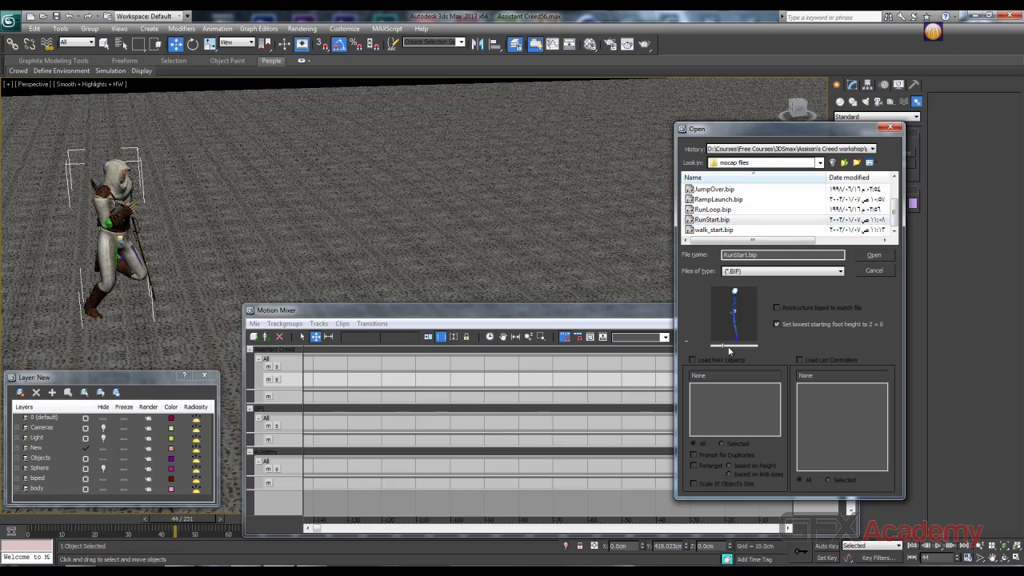
drag(729, 349, 701, 342)
click(717, 230)
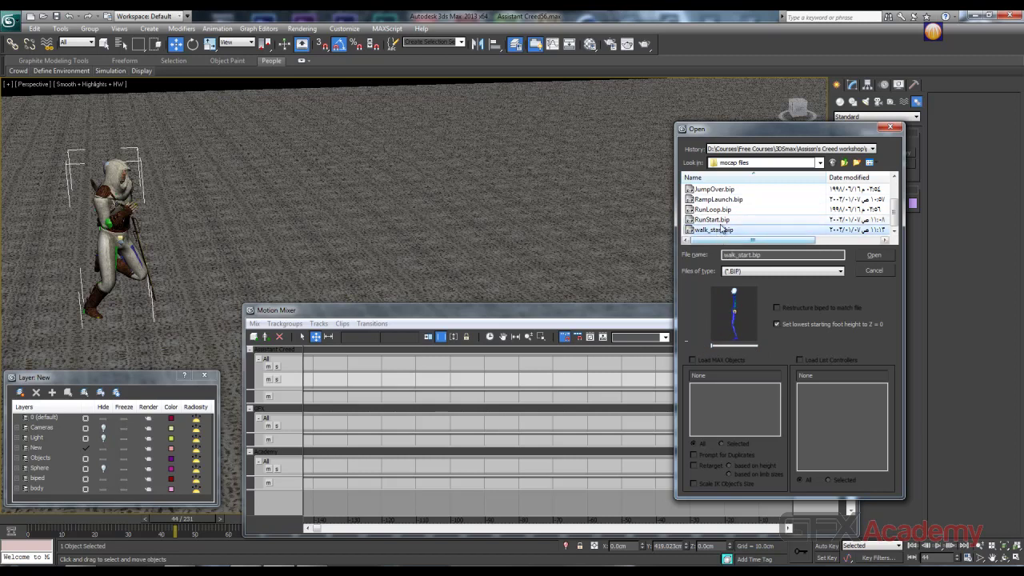
click(715, 220)
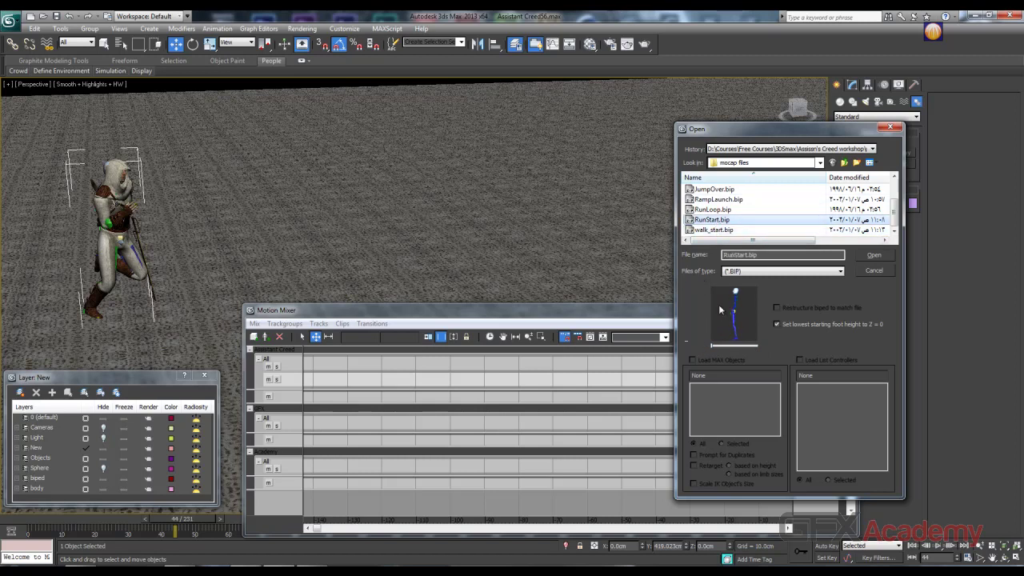
mouse_move(710, 346)
mouse_down()
mouse_move(730, 344)
mouse_move(706, 346)
mouse_up()
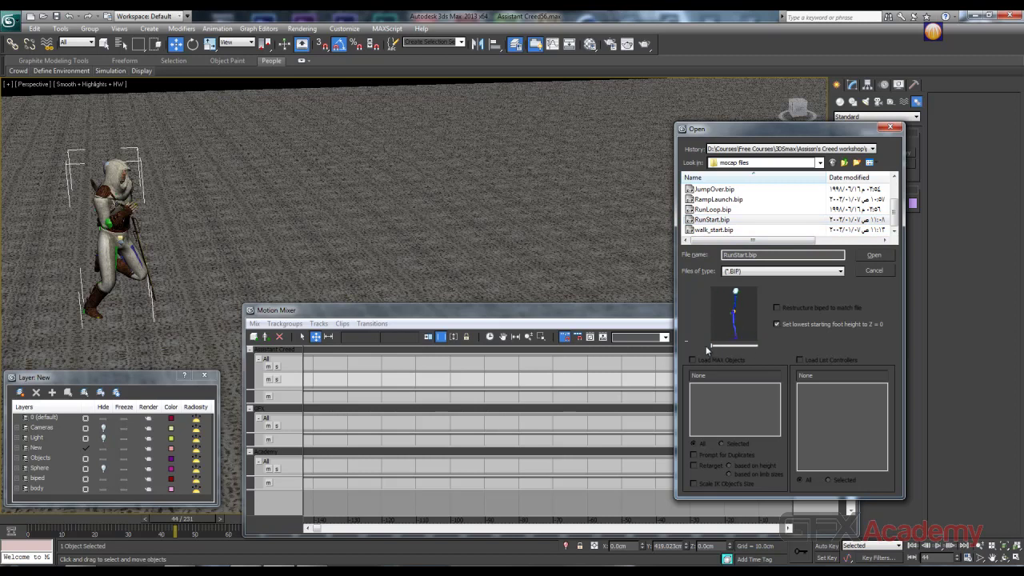
click(707, 218)
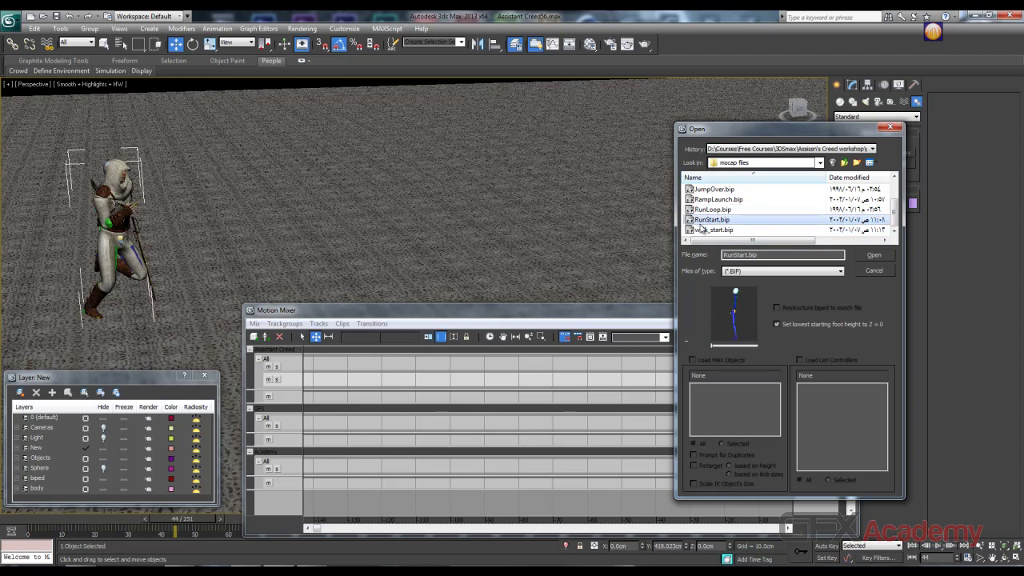
click(874, 256)
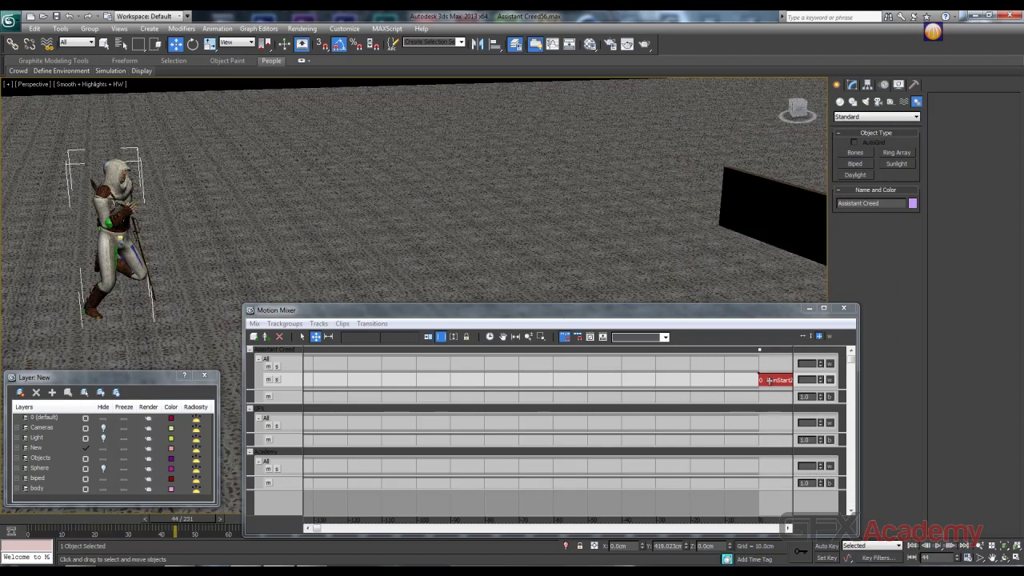
Move the RunStart clip to Assistant Creed's first track, spanning frames -123 to -103, and fit the time range to it
click(441, 336)
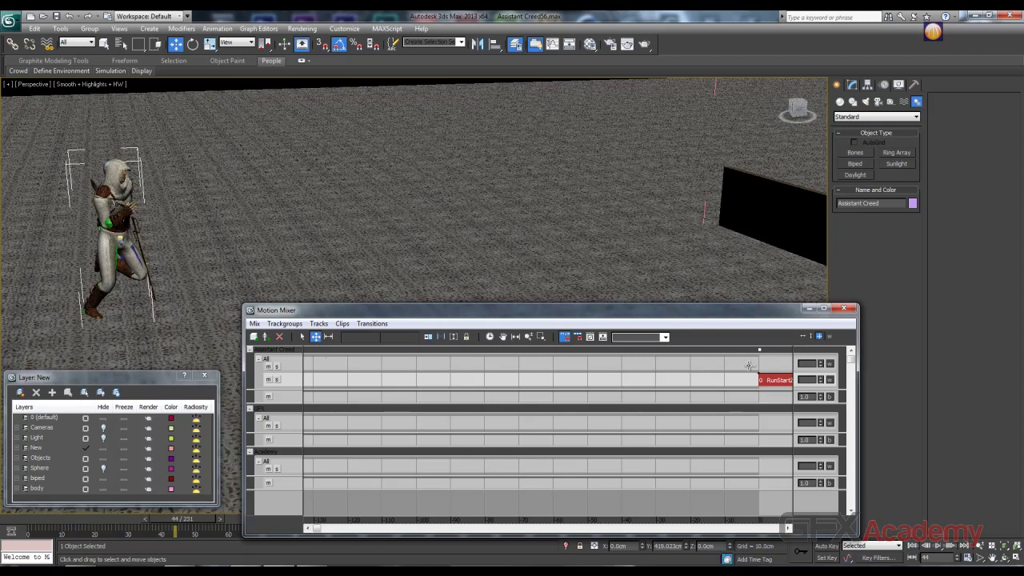
drag(778, 380, 356, 364)
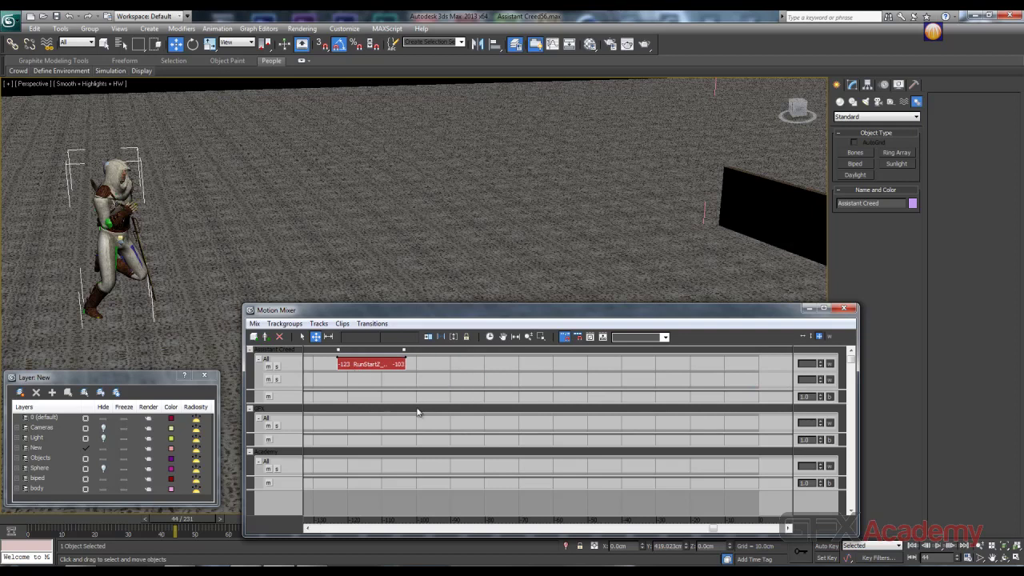
click(491, 337)
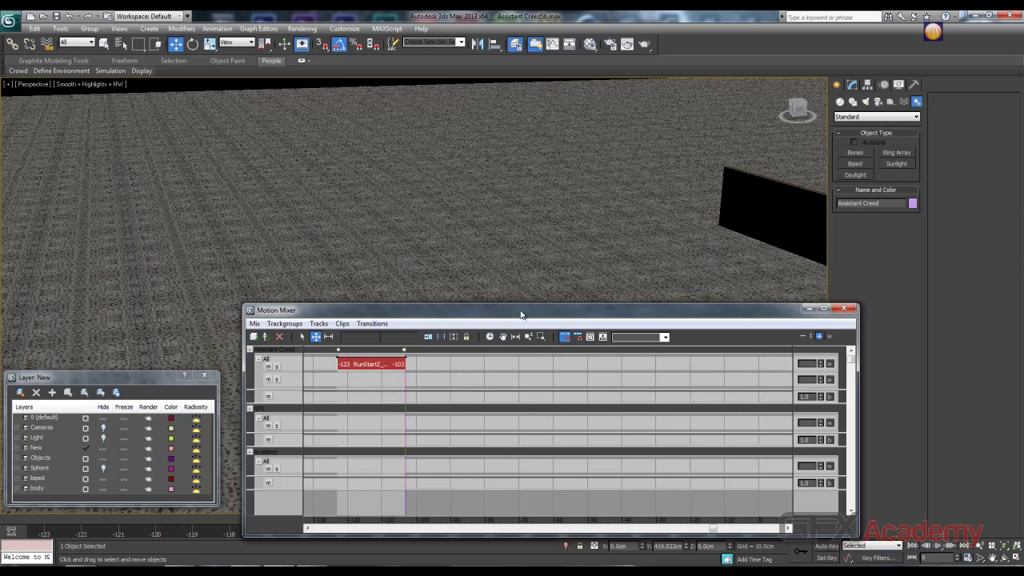
Move the Motion Mixer higher, clear of the time slider, and scrub the animation back to frame -108
drag(521, 314, 489, 252)
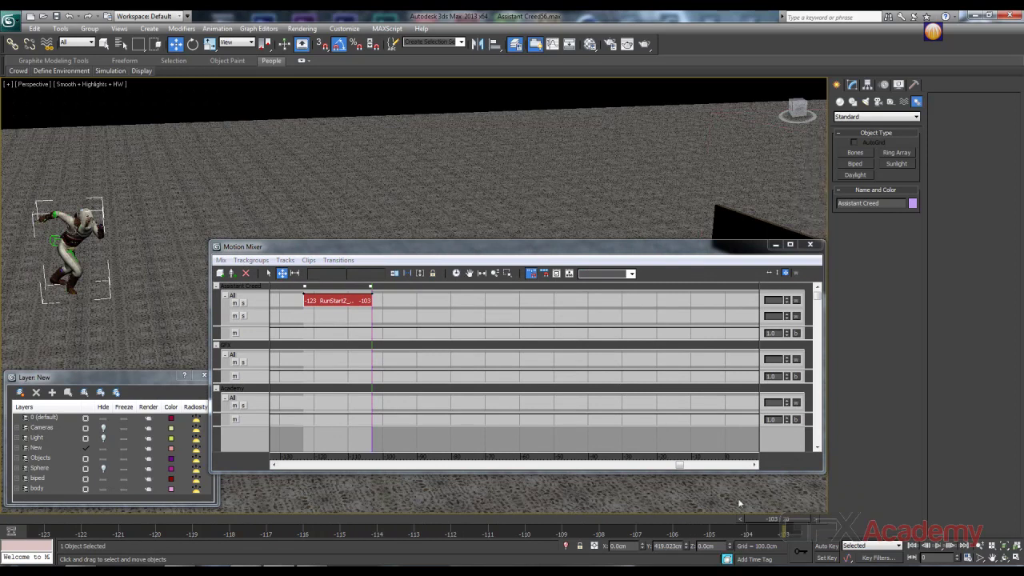
drag(783, 520, 599, 526)
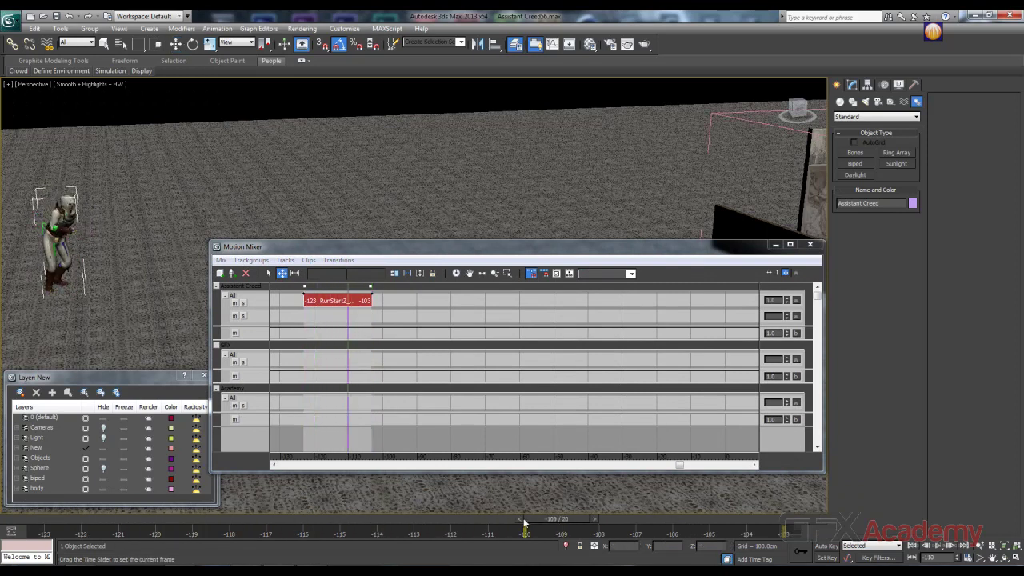
key(w)
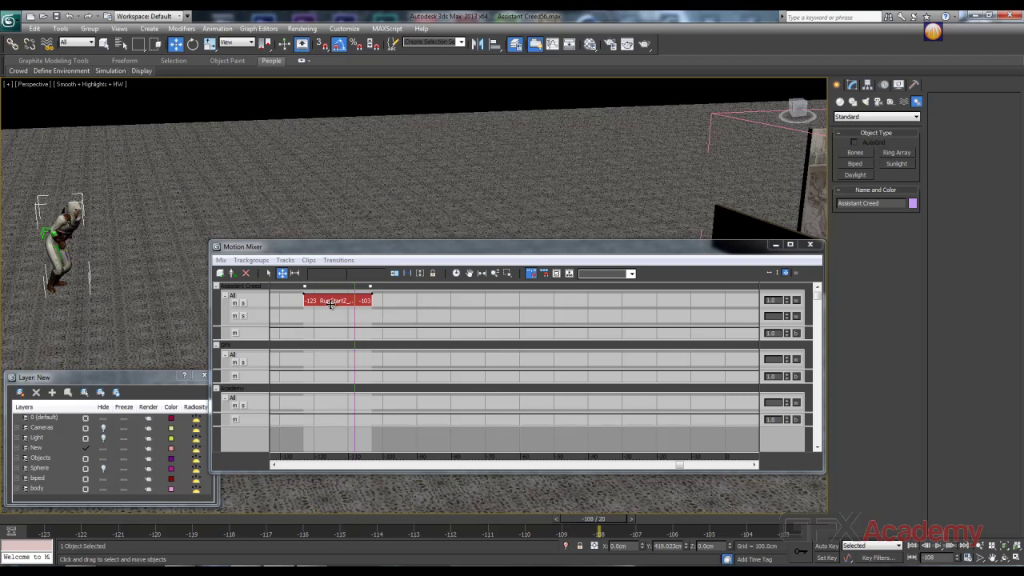
Move the RunStart clip along its track to span frames 0 to 20, and fit the active time range to it
drag(335, 300, 629, 297)
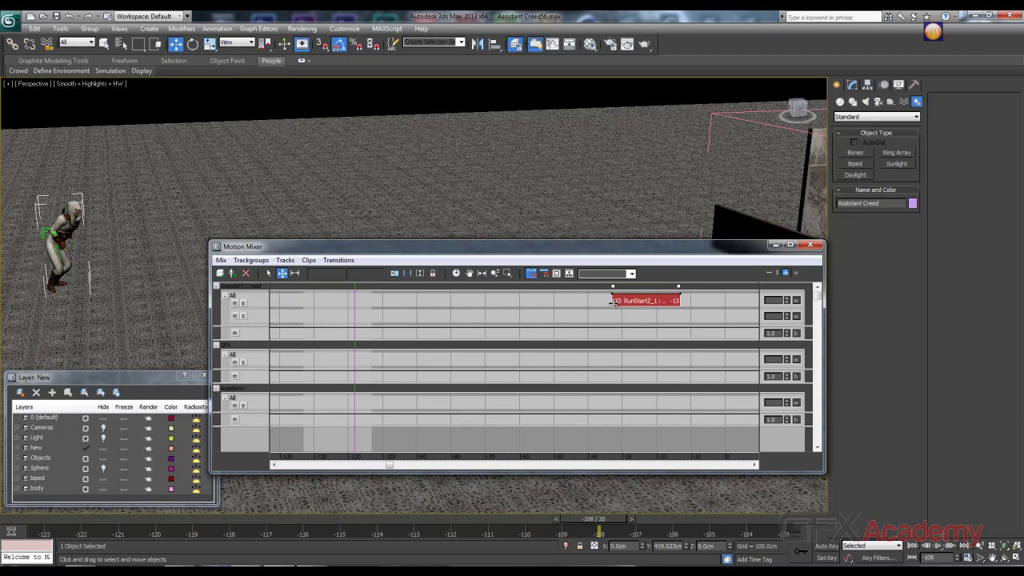
drag(612, 302, 687, 300)
middle_drag(686, 319, 371, 336)
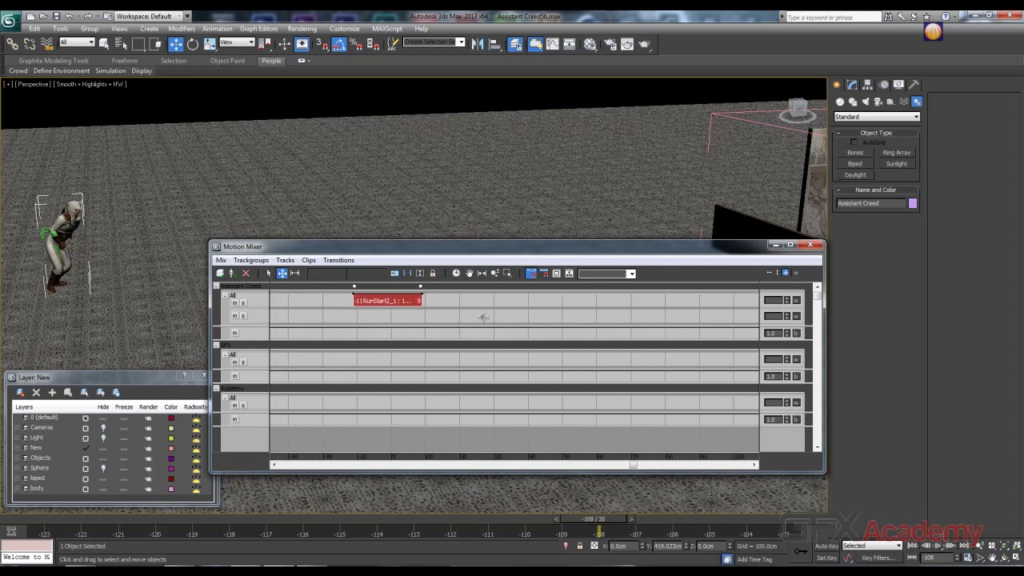
middle_drag(482, 317, 495, 347)
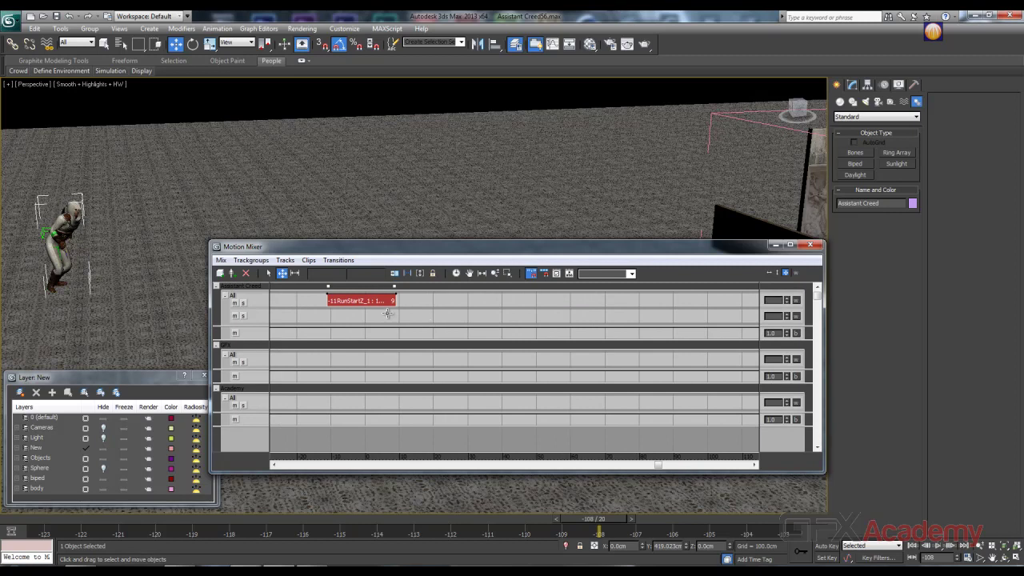
drag(344, 300, 385, 300)
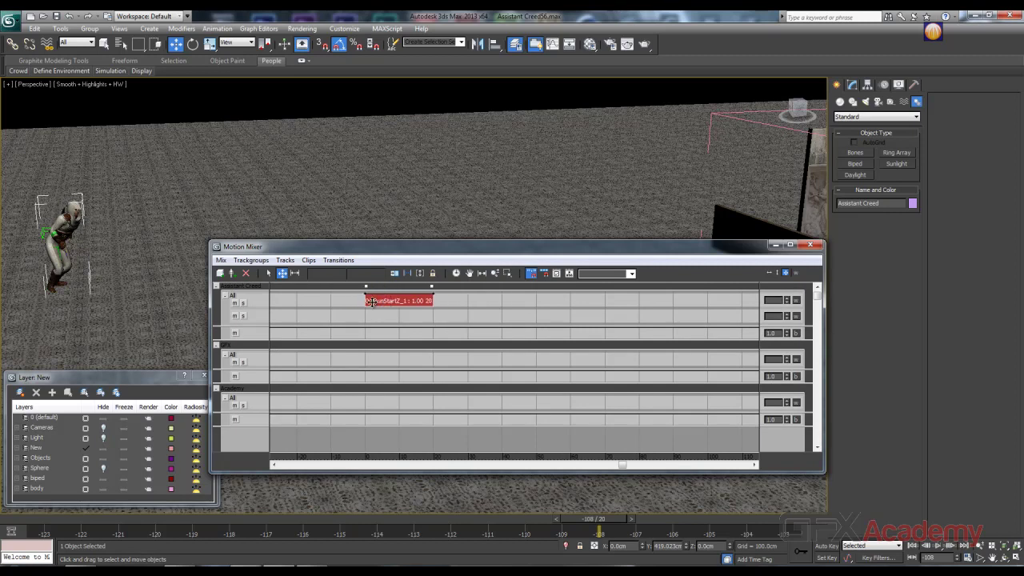
click(457, 273)
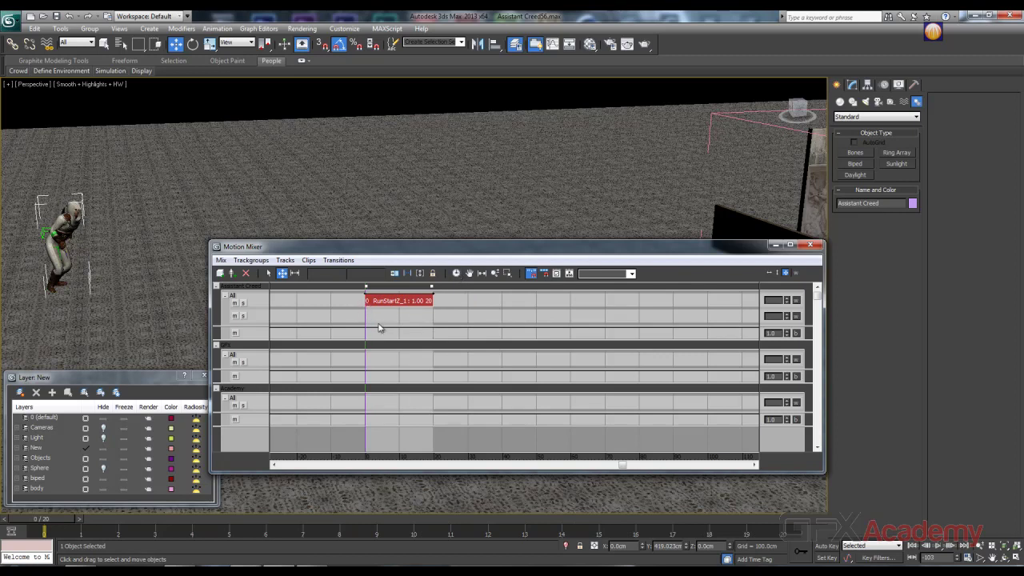
Scrub the animation to frame 15 and choose Effect Raw Mix for the Assistant Creed mix
drag(365, 319, 421, 328)
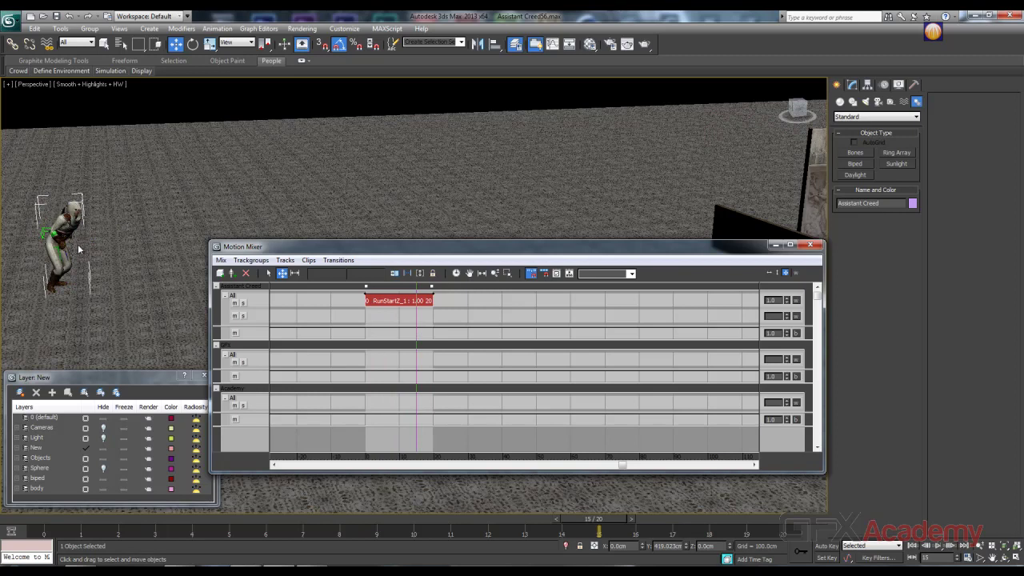
click(238, 286)
click(221, 260)
click(251, 407)
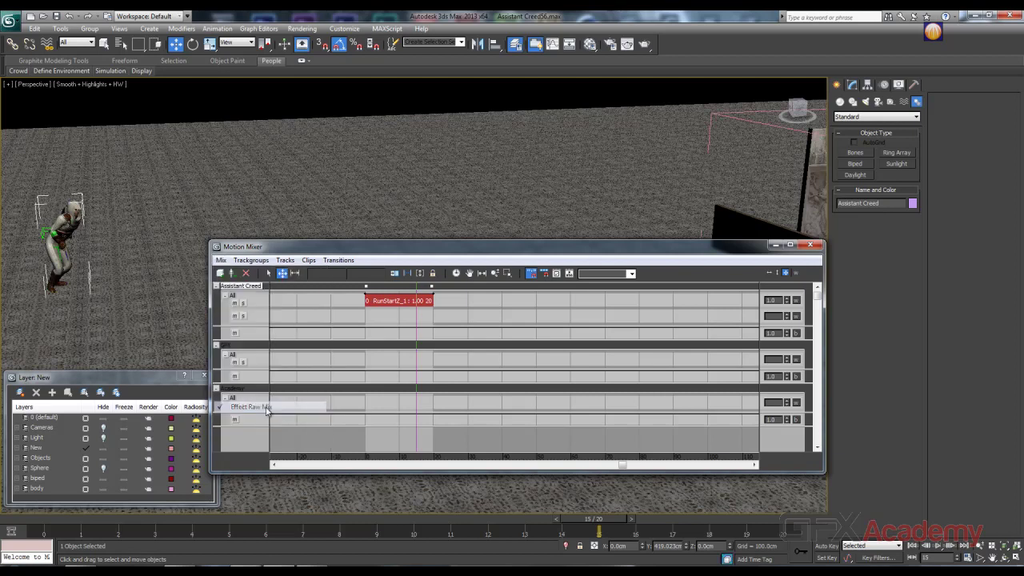
Check the Max objects to mix and the mix commands without changing them, and scrub to frame 14
click(221, 274)
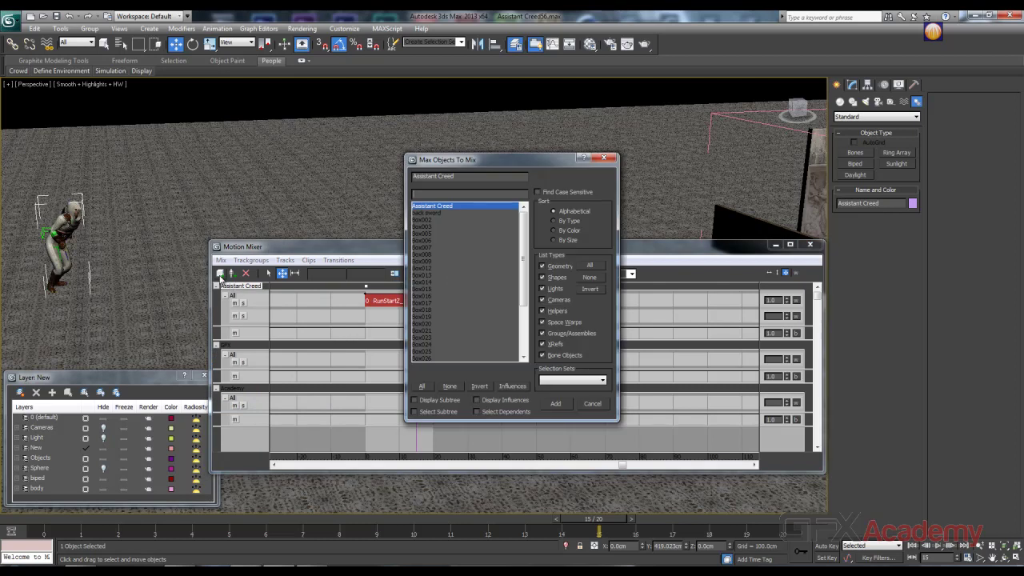
click(590, 404)
click(221, 260)
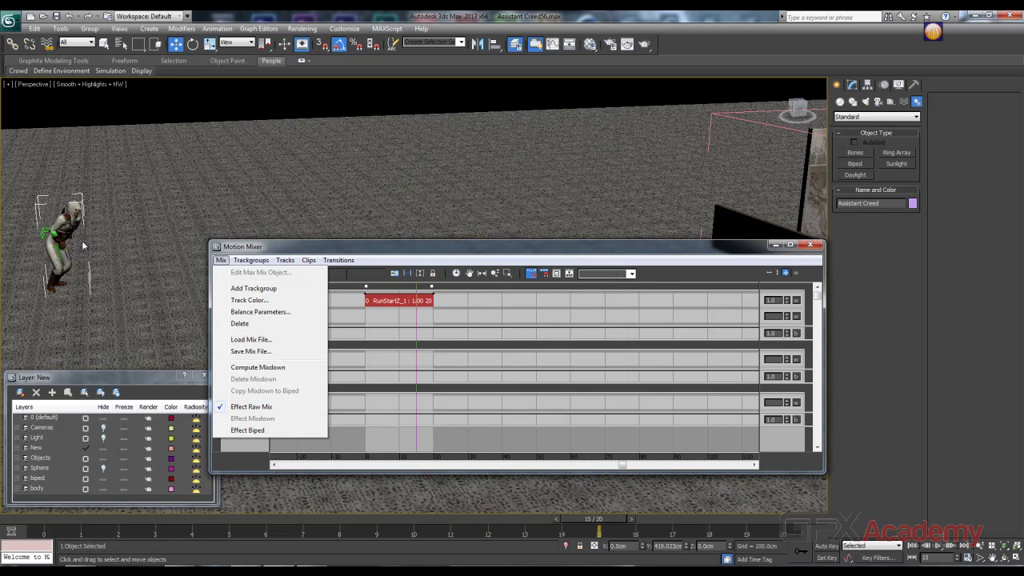
click(347, 249)
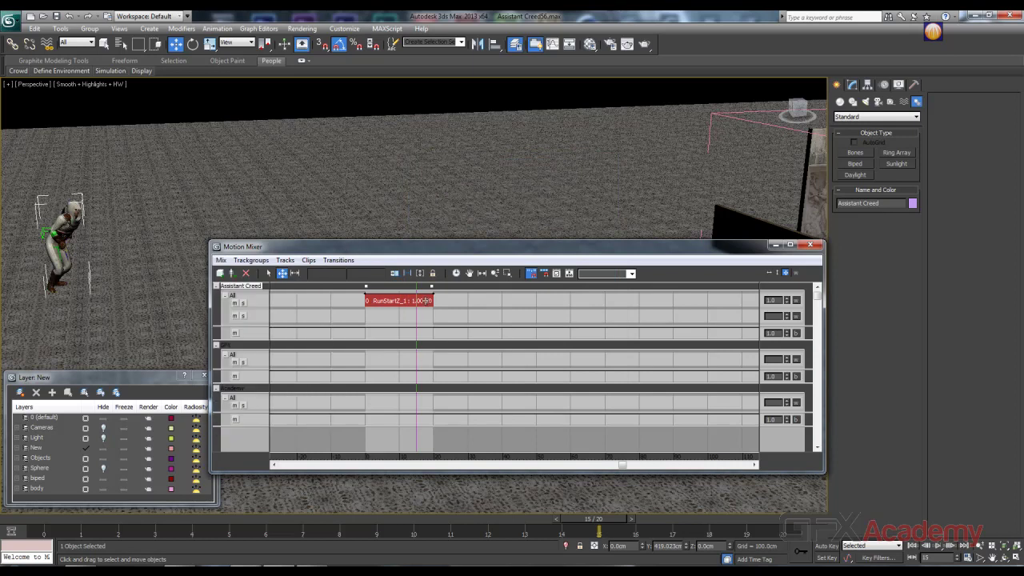
mouse_move(415, 288)
mouse_down()
mouse_move(373, 289)
mouse_move(452, 300)
mouse_move(398, 295)
mouse_move(413, 303)
mouse_up()
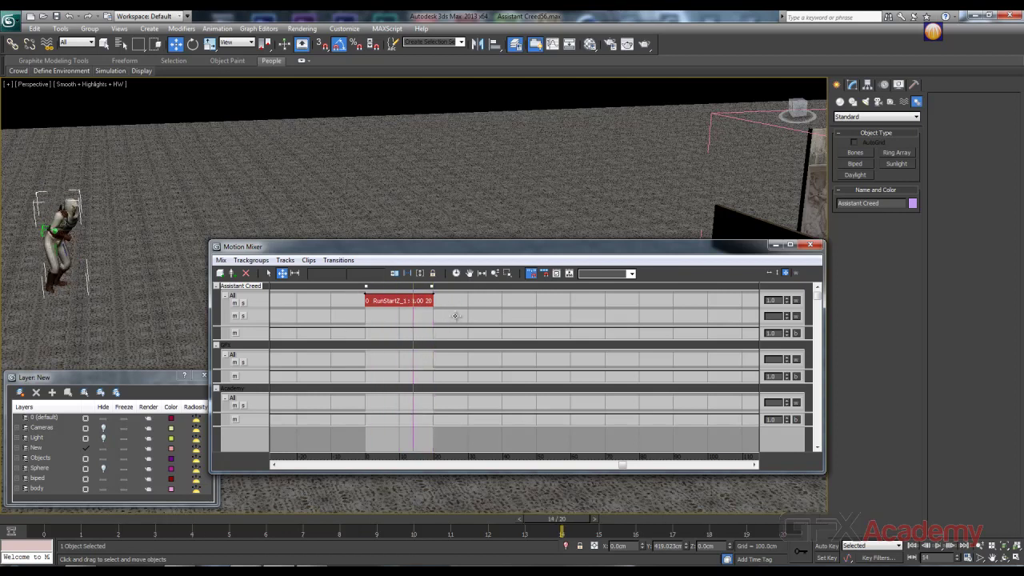
Add RunLoop.bip from files as a new clip on Assistant Creed's second track
right_click(456, 315)
mouse_move(517, 413)
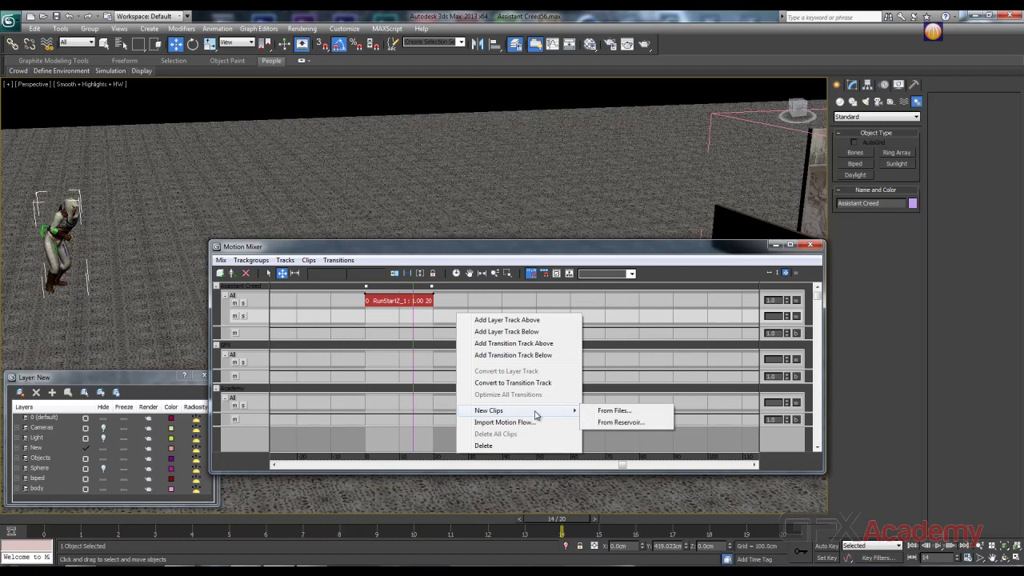
click(604, 412)
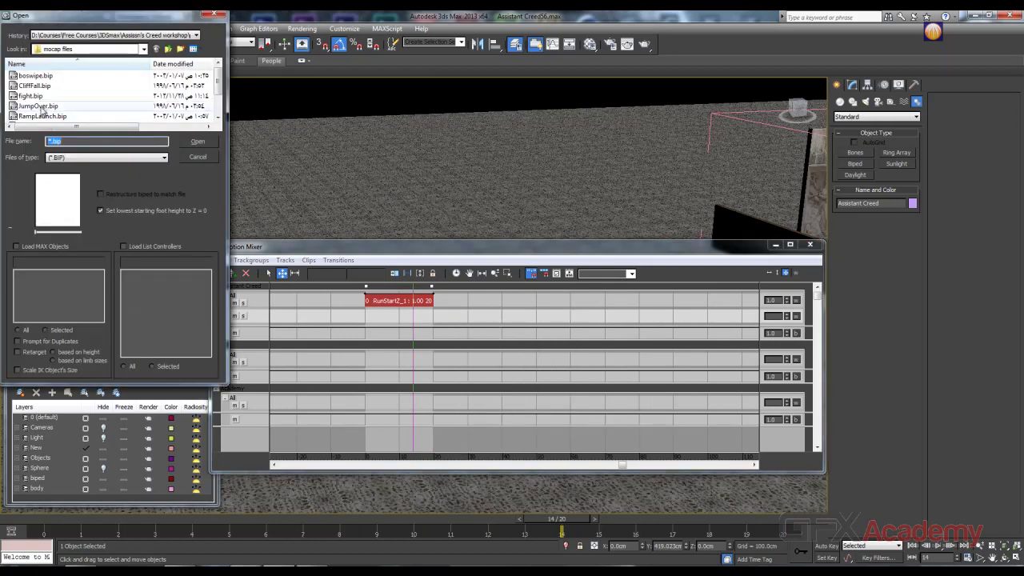
click(48, 96)
scroll(56, 100, down, 1)
click(37, 106)
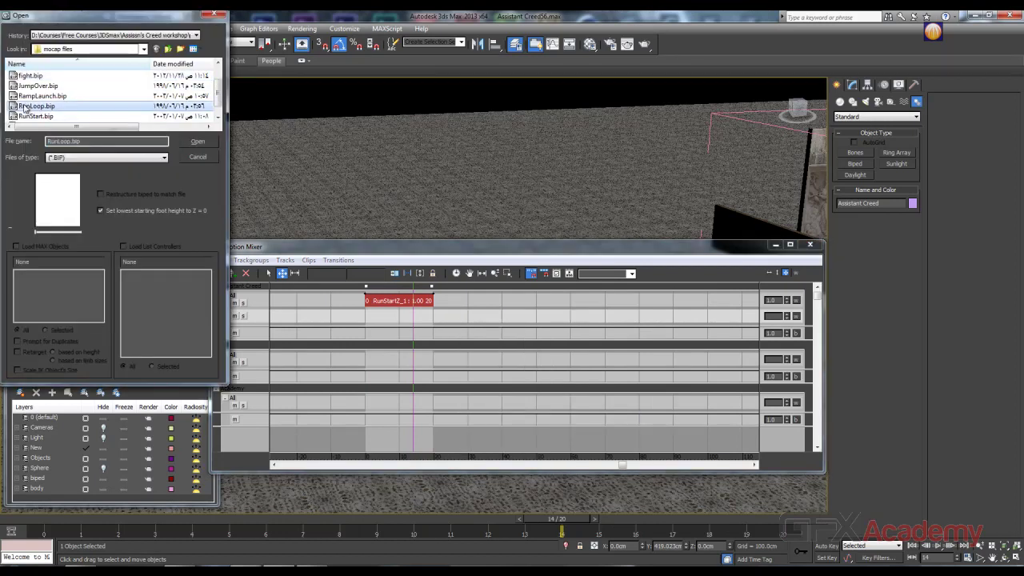
click(196, 141)
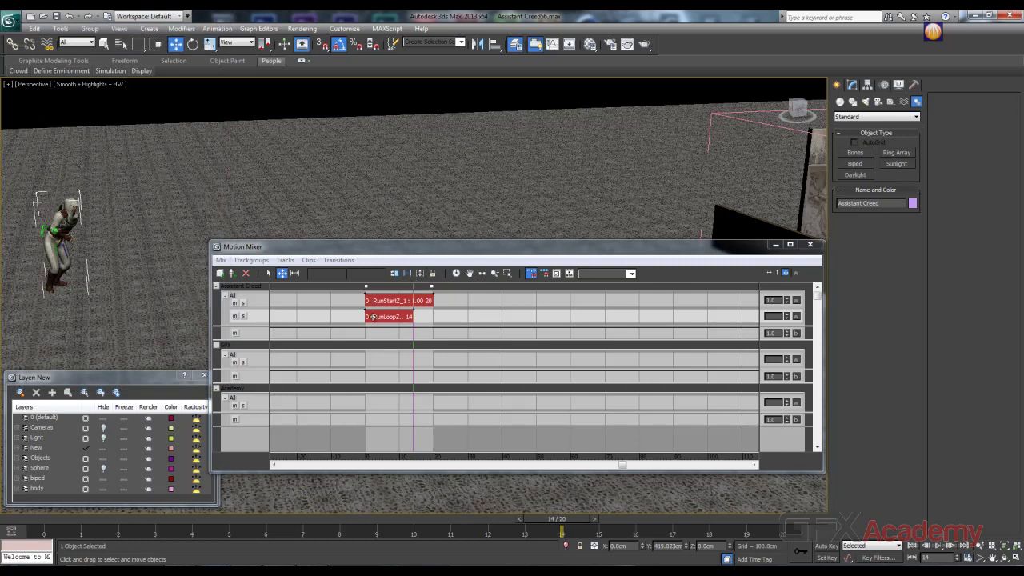
Move the RunLoop clip to span frames 20 to 35, fit the time range to both clips, and scrub to frame 16
drag(372, 317, 428, 289)
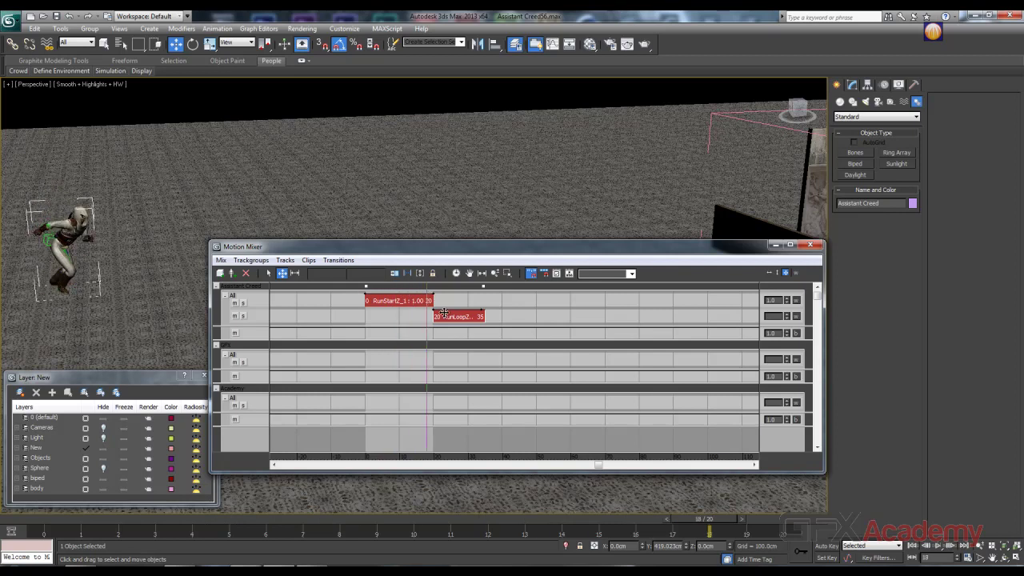
click(456, 273)
click(455, 273)
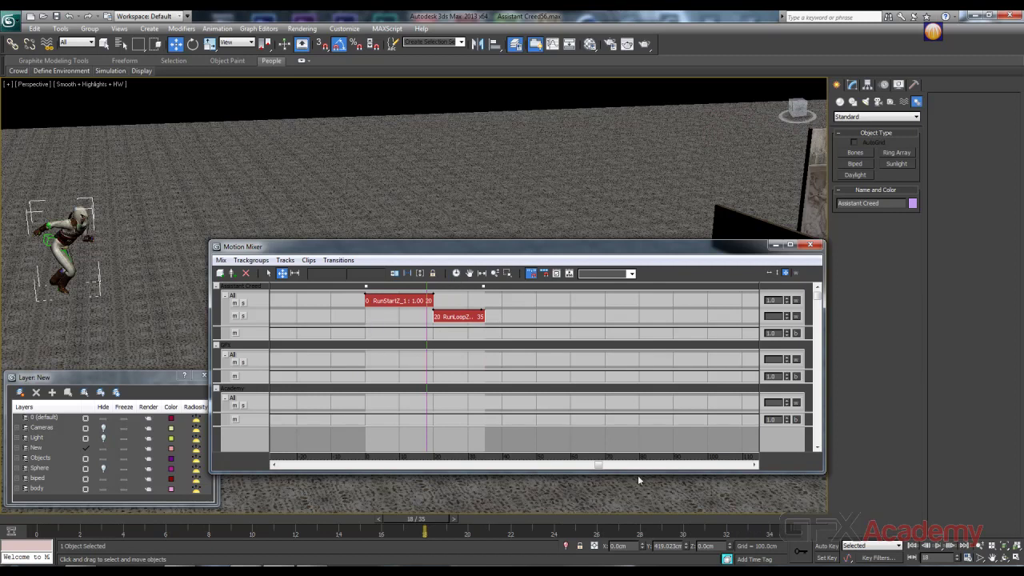
drag(436, 519, 382, 531)
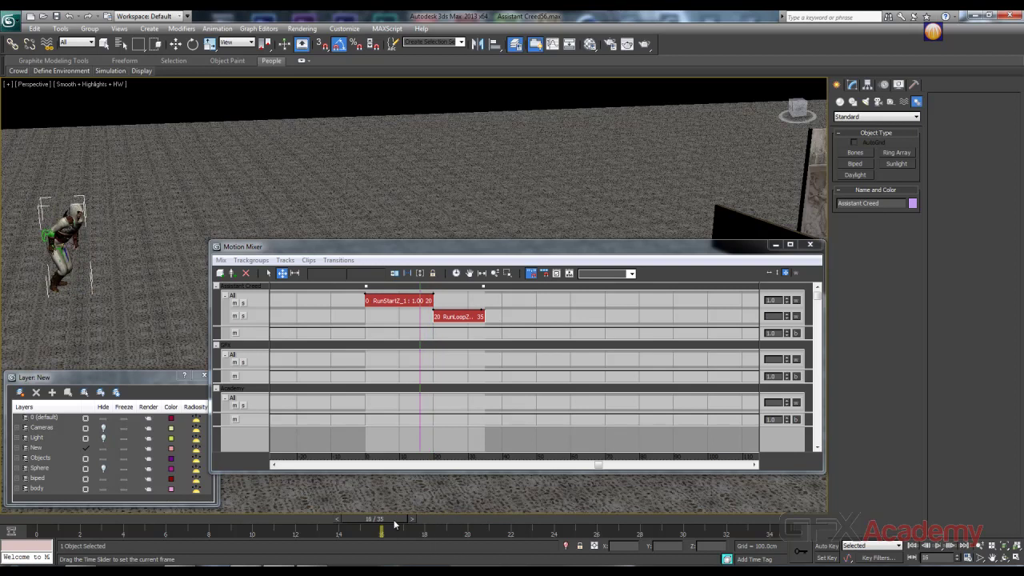
key(w)
Move the Motion Mixer slightly higher and convert Assistant Creed's second track to a transition track
drag(472, 241, 496, 217)
right_click(439, 282)
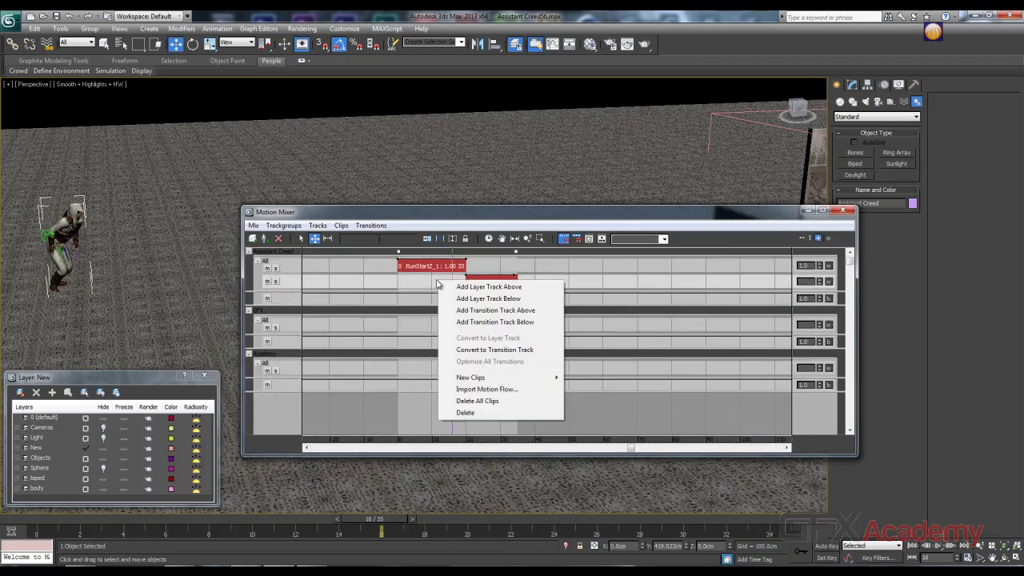
click(493, 350)
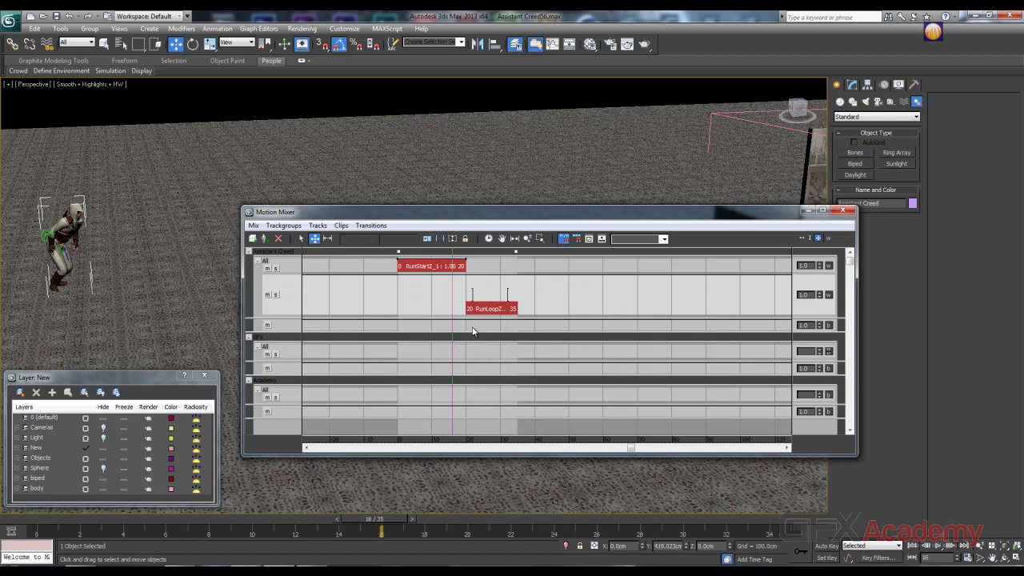
Move the RunStart clip onto the transition track at frame 0, and shift the RunLoop clip to start at frame 18, overlapping it
click(460, 252)
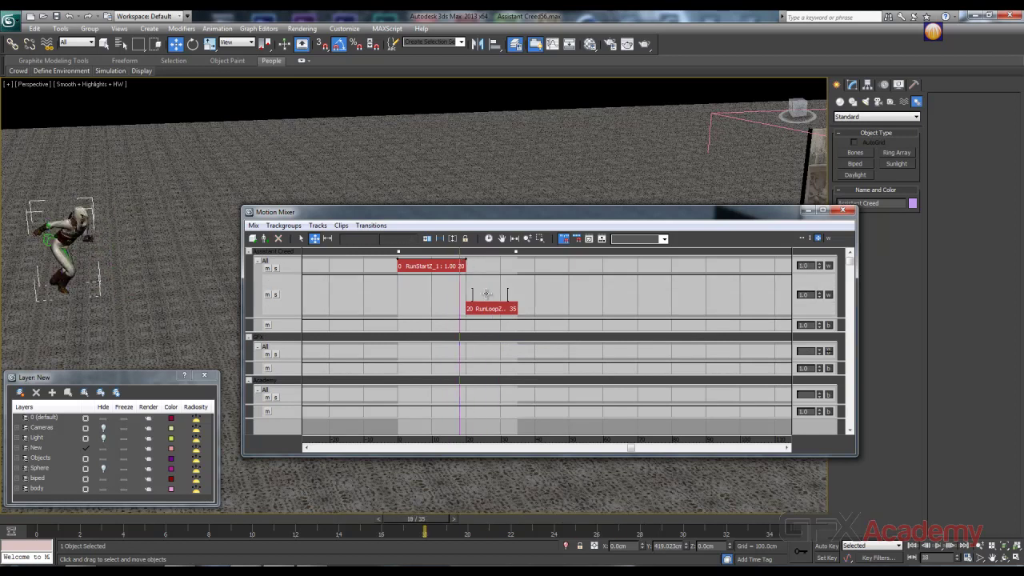
mouse_move(491, 308)
mouse_down()
mouse_move(487, 283)
mouse_move(433, 268)
mouse_move(433, 282)
mouse_move(433, 267)
mouse_move(486, 307)
mouse_up()
drag(439, 273, 439, 290)
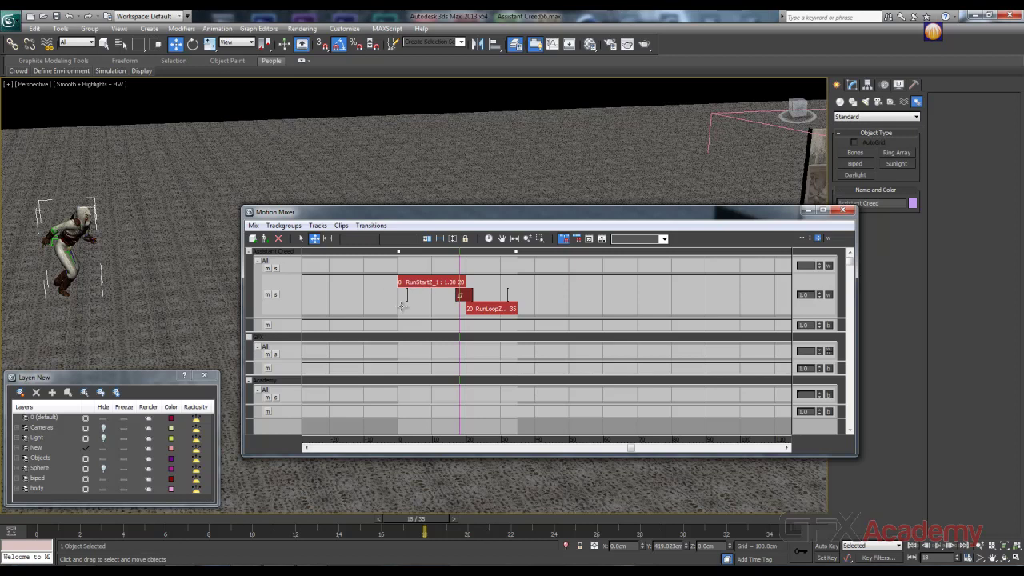
drag(487, 309, 481, 309)
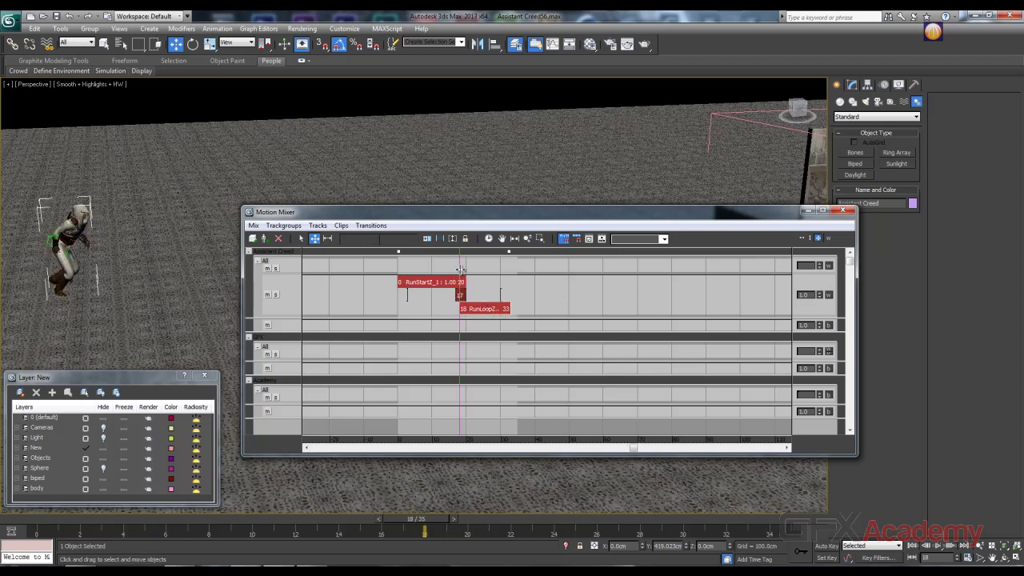
Scrub across the RunStart–RunLoop transition, optimize it by searching the entire clip, and review the blend up to frame 20
drag(459, 266, 432, 265)
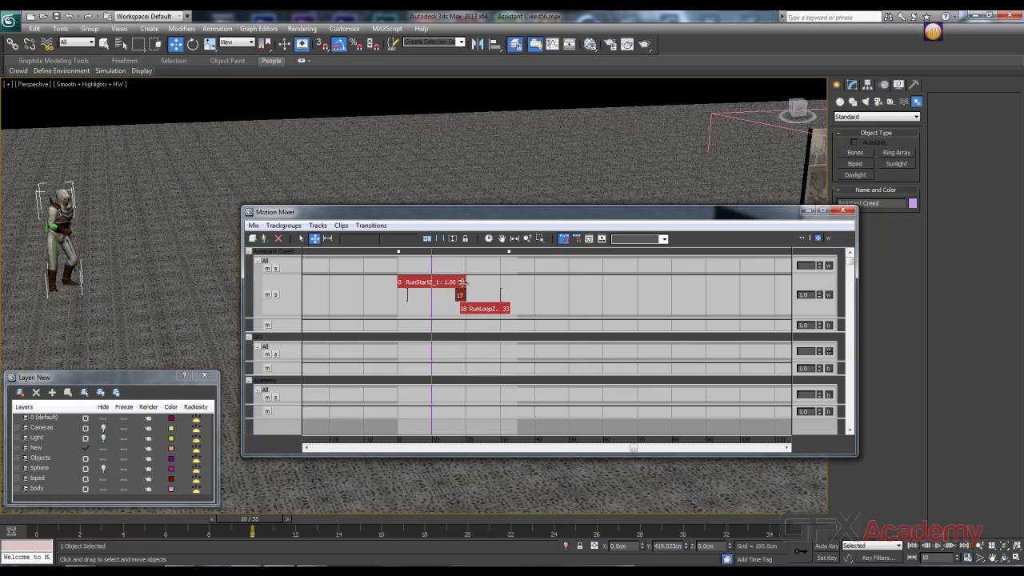
drag(432, 265, 456, 273)
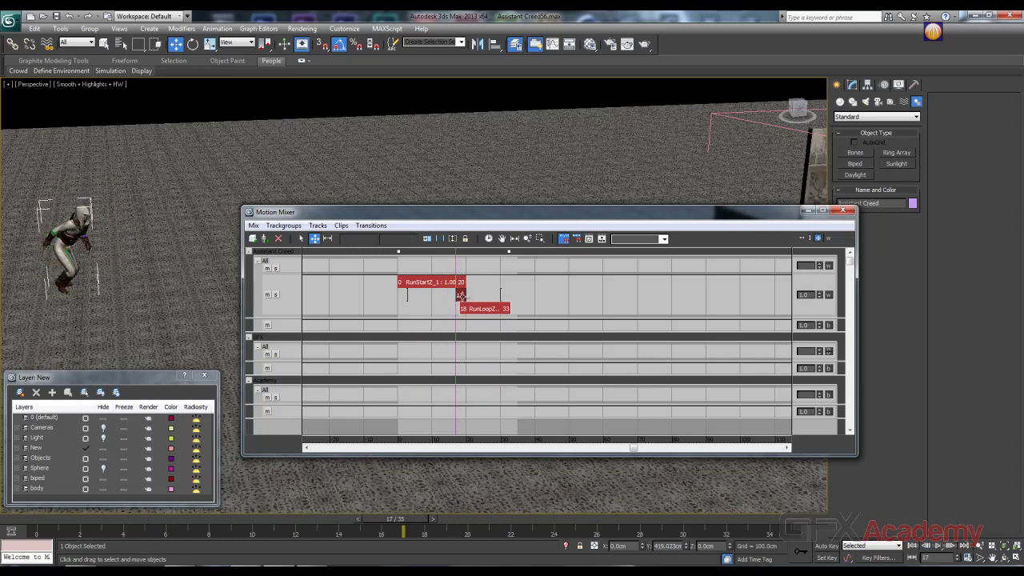
right_click(462, 296)
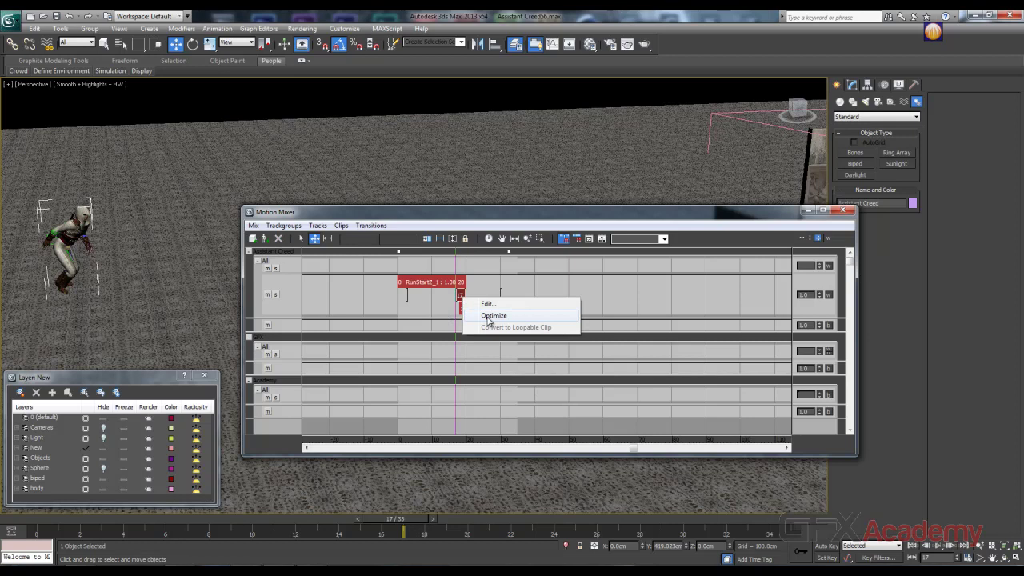
click(487, 317)
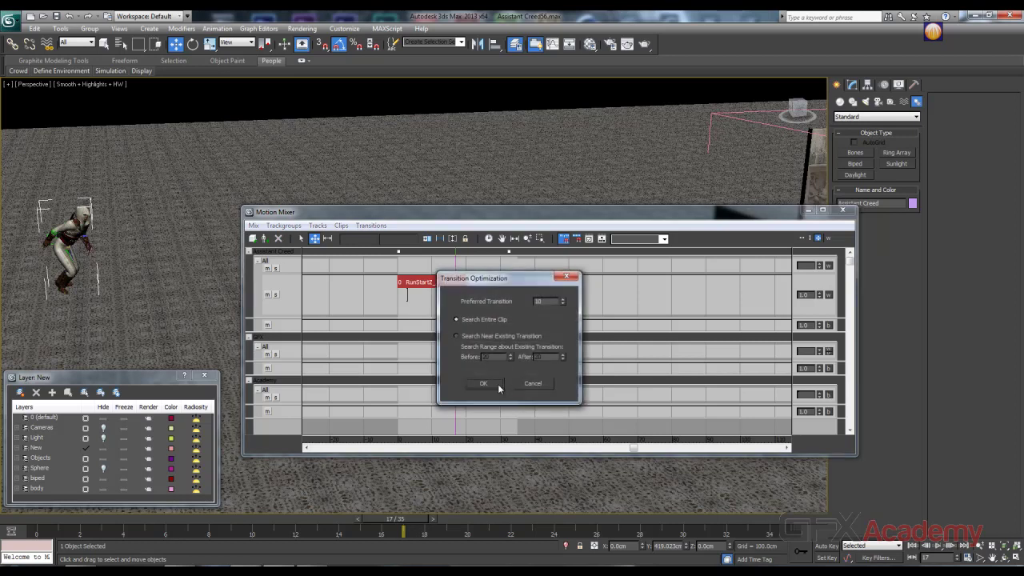
click(484, 384)
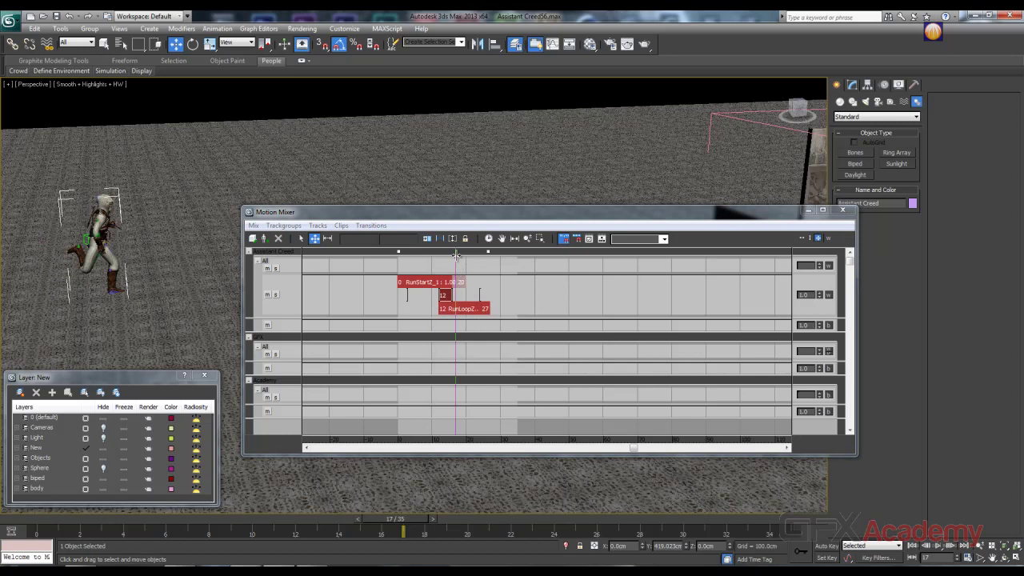
drag(455, 255, 467, 276)
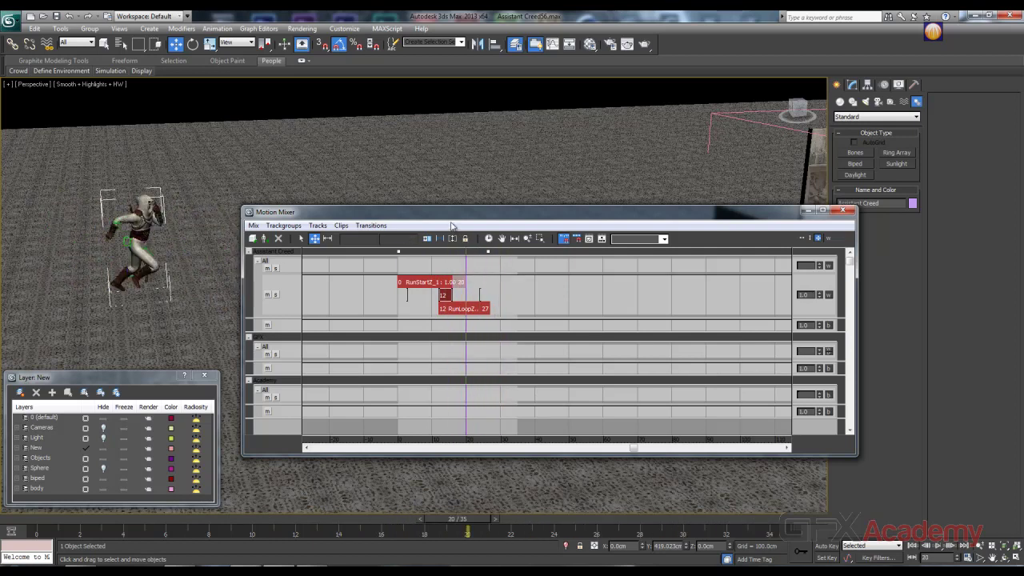
Tile the RunLoop clip across the mixer's visible range and fit the animation time range to all clips
drag(452, 214, 513, 222)
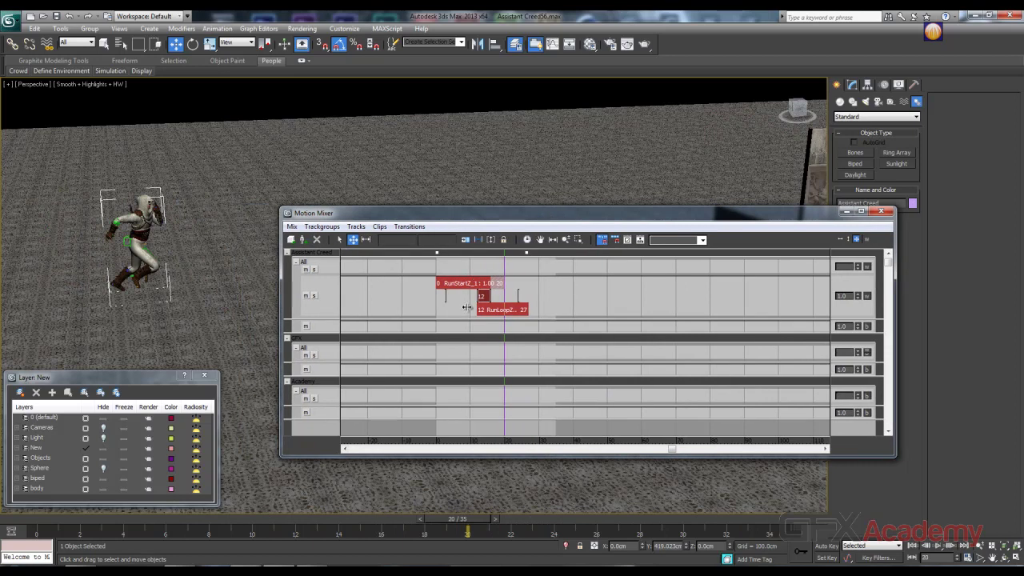
click(353, 240)
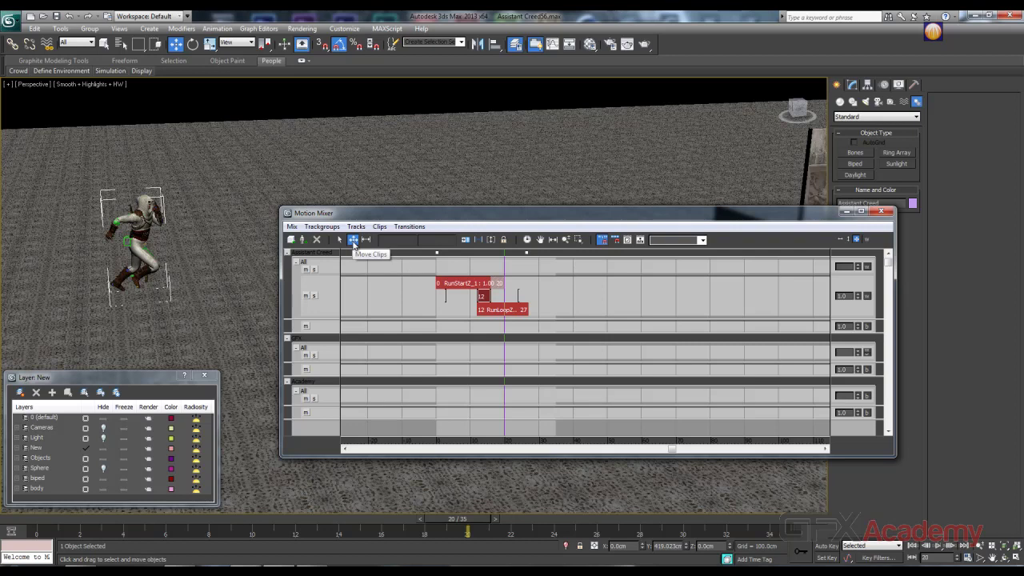
click(491, 310)
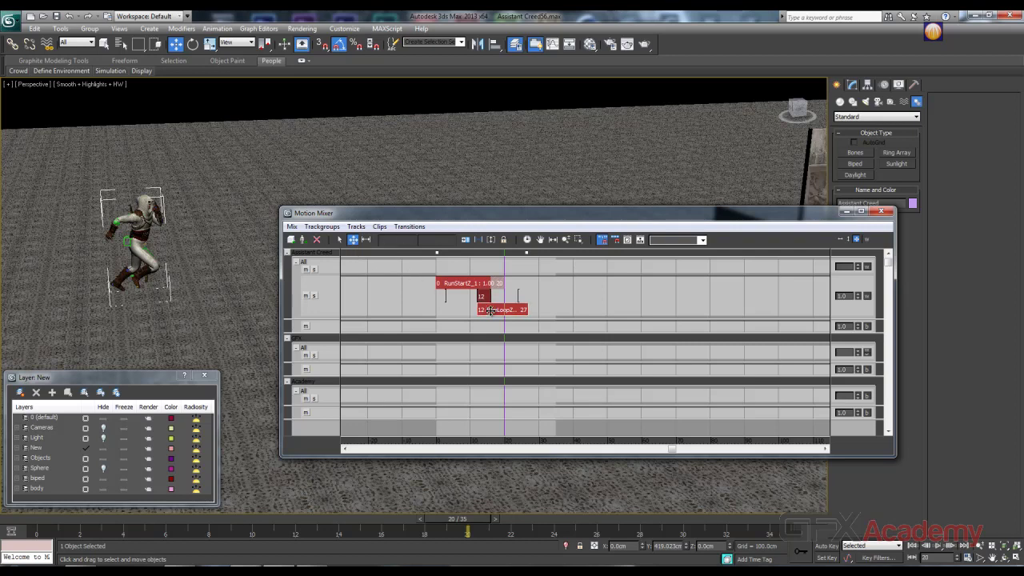
right_click(491, 311)
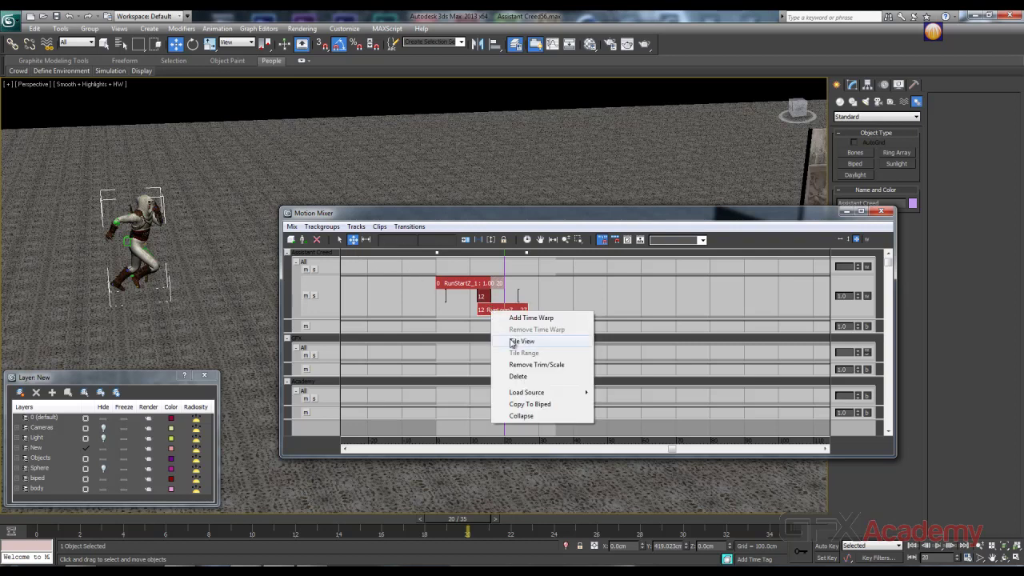
click(513, 342)
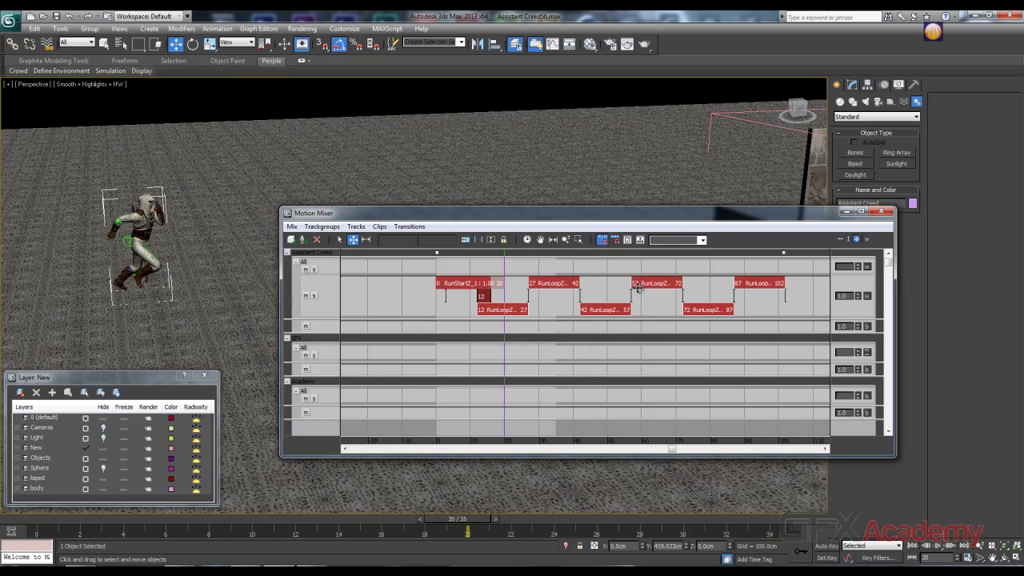
click(544, 240)
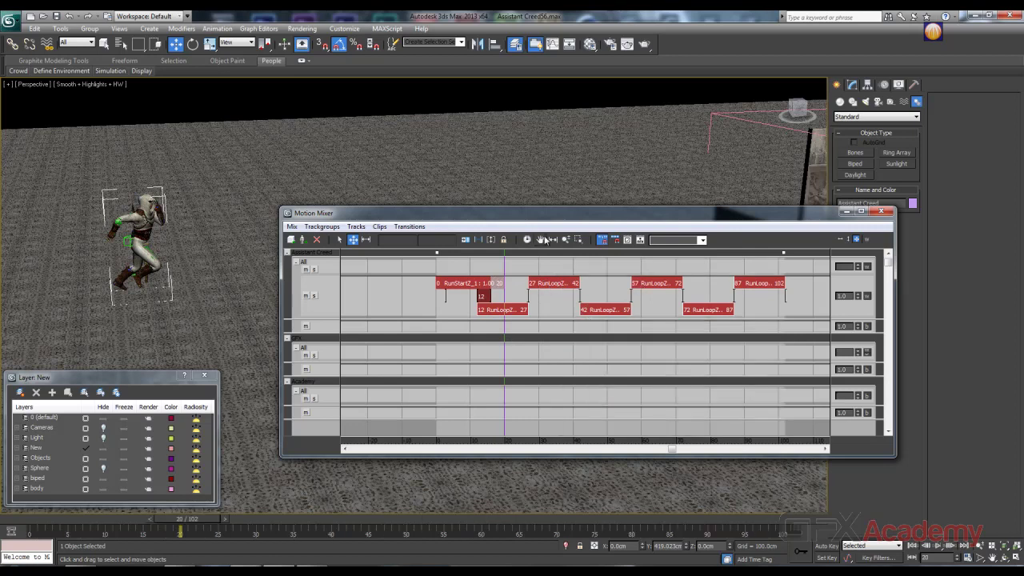
Scrub through the tiled run cycles to check the motion, and remove the tiled RunLoop copies
drag(584, 219, 637, 120)
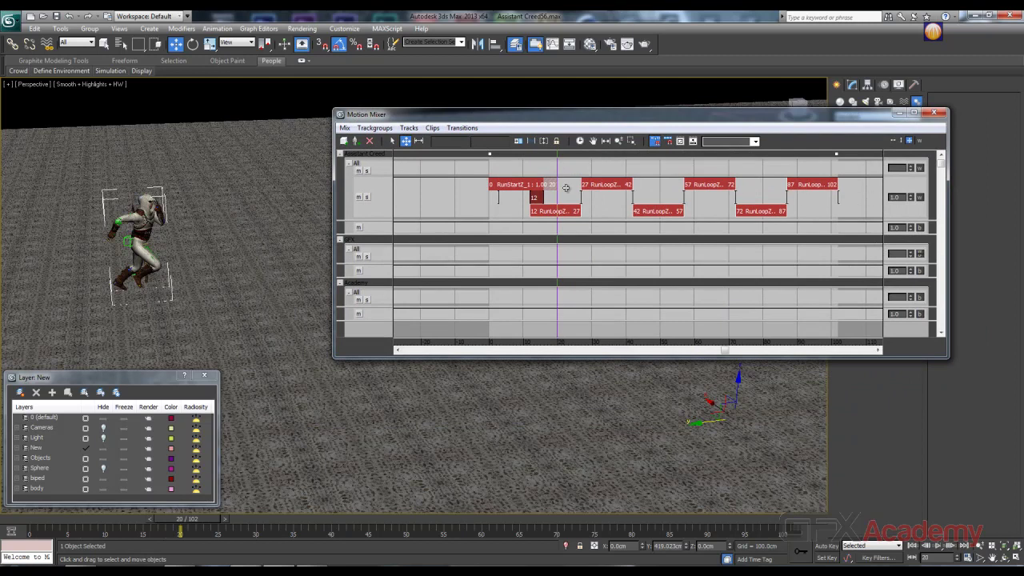
drag(557, 166, 620, 170)
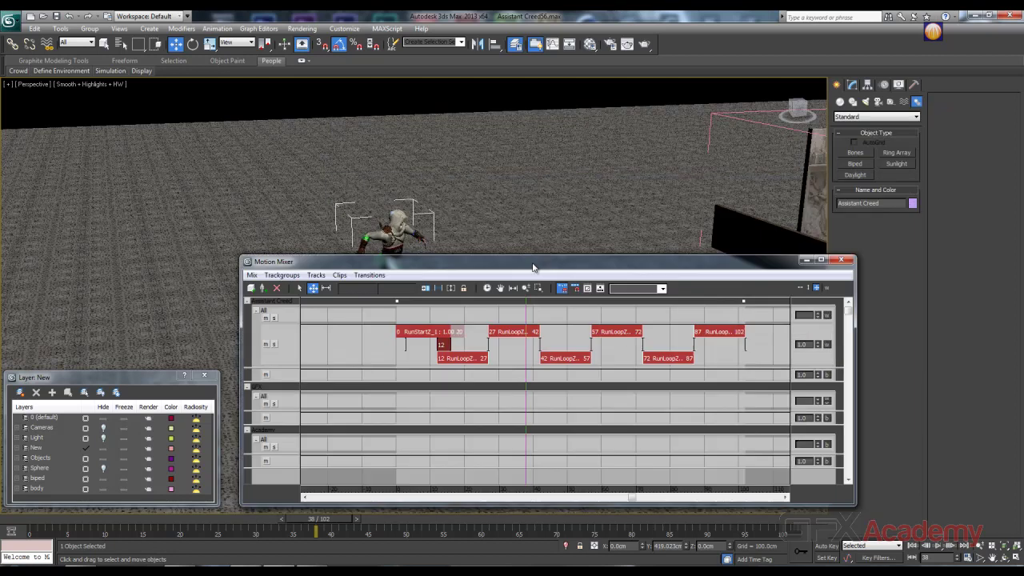
drag(533, 267, 512, 299)
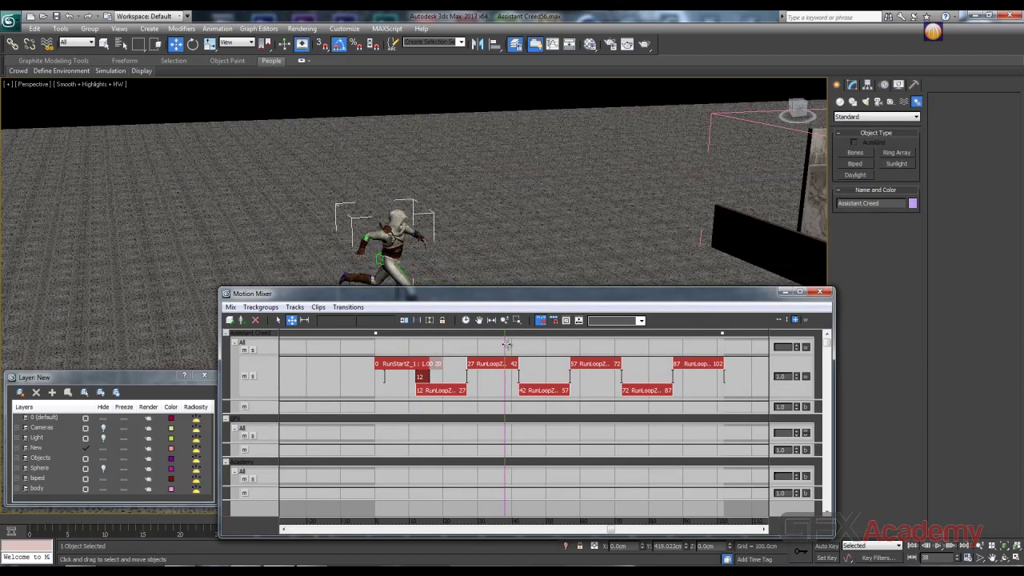
drag(506, 344, 432, 343)
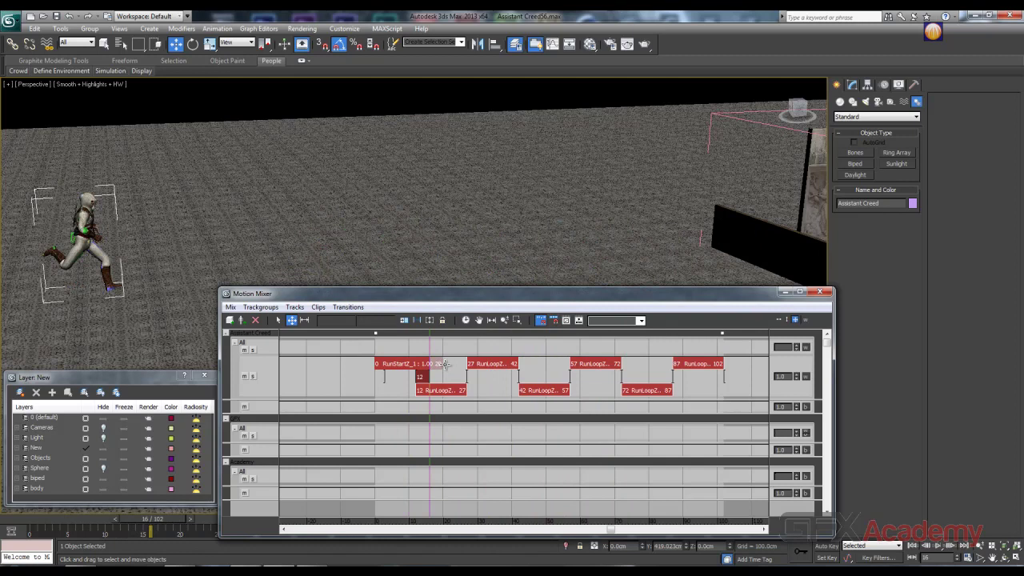
key(Delete)
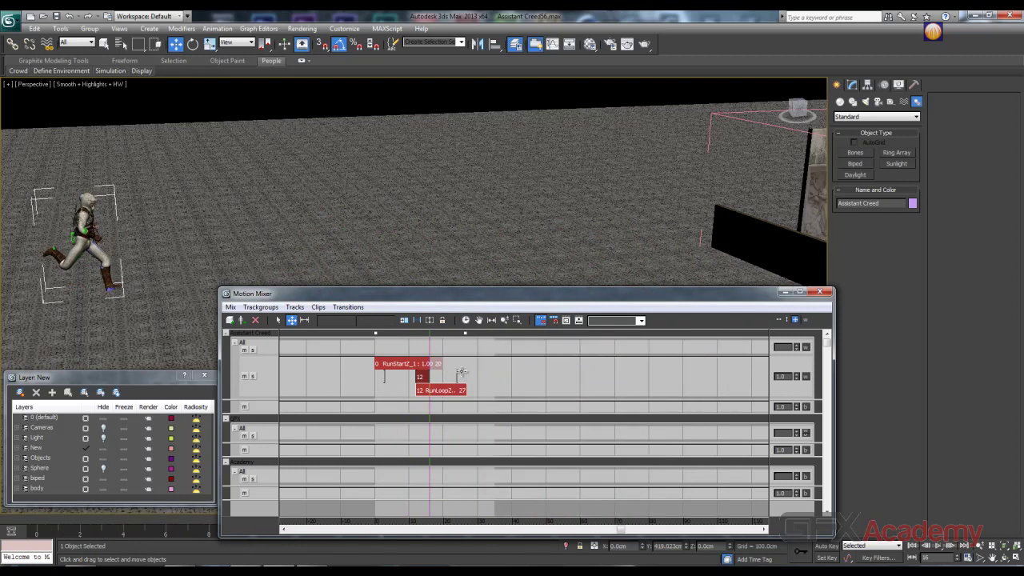
Add boswipe.bip from files as a new clip on Assistant Creed's transition track and fit the time range to the mix
drag(446, 295, 446, 279)
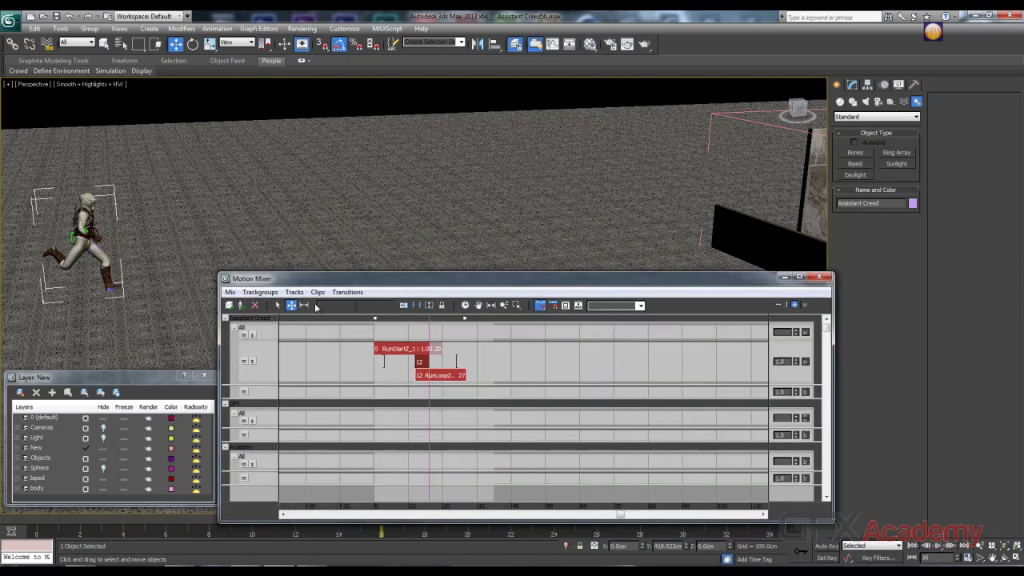
right_click(496, 364)
mouse_move(528, 459)
click(642, 459)
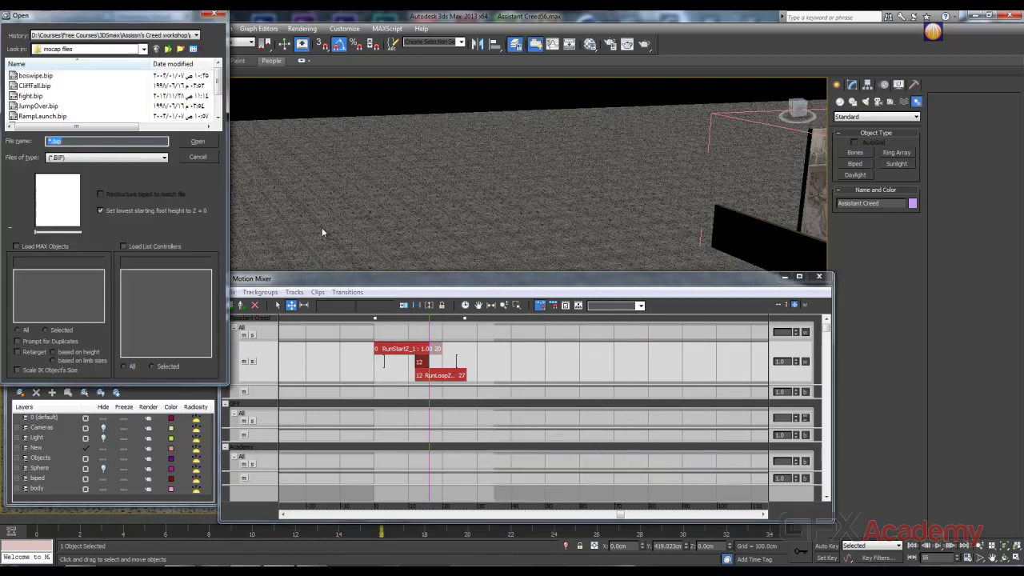
click(38, 76)
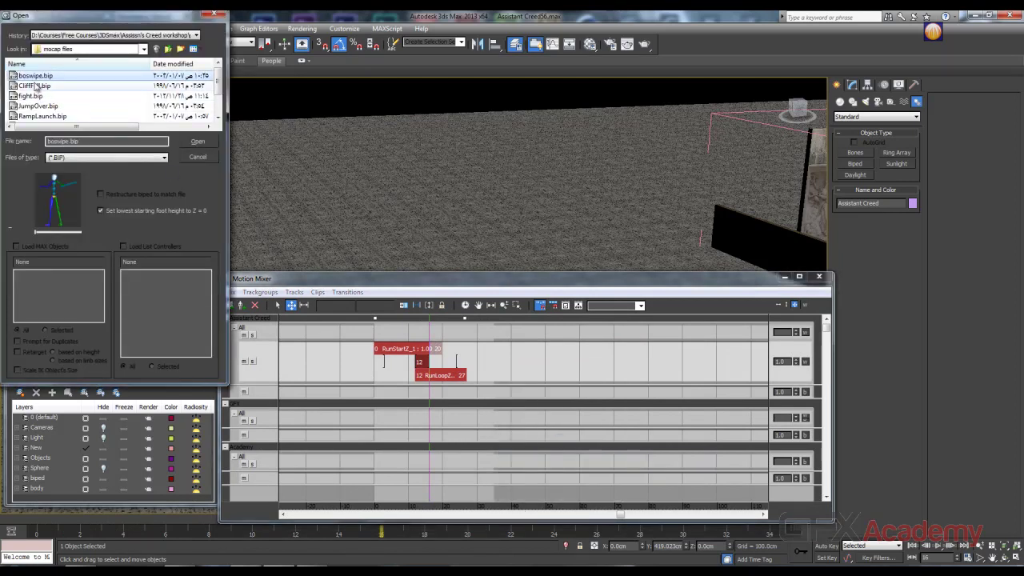
click(197, 142)
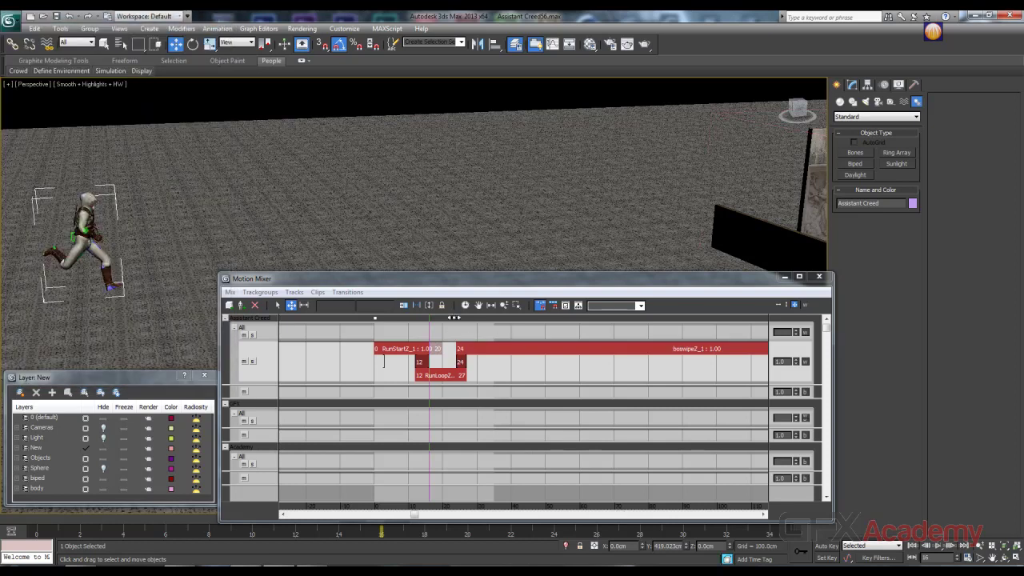
click(468, 305)
drag(494, 280, 461, 280)
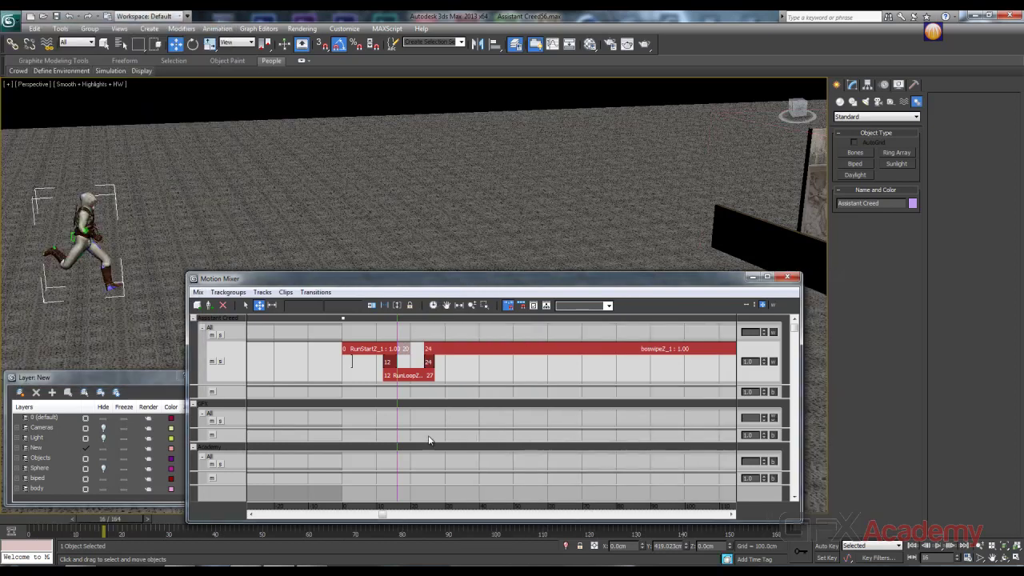
Scrub to frame 15 and try repositioning the RunLoop, RunStart and boswipe clips with Slide Clips
mouse_move(396, 327)
mouse_down()
mouse_move(764, 333)
mouse_move(393, 341)
mouse_up()
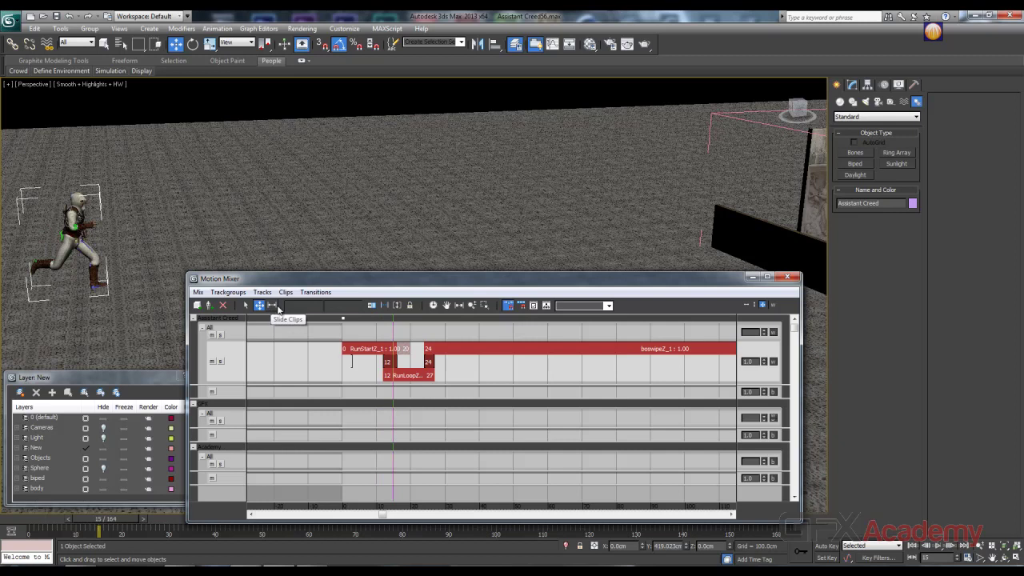
click(272, 307)
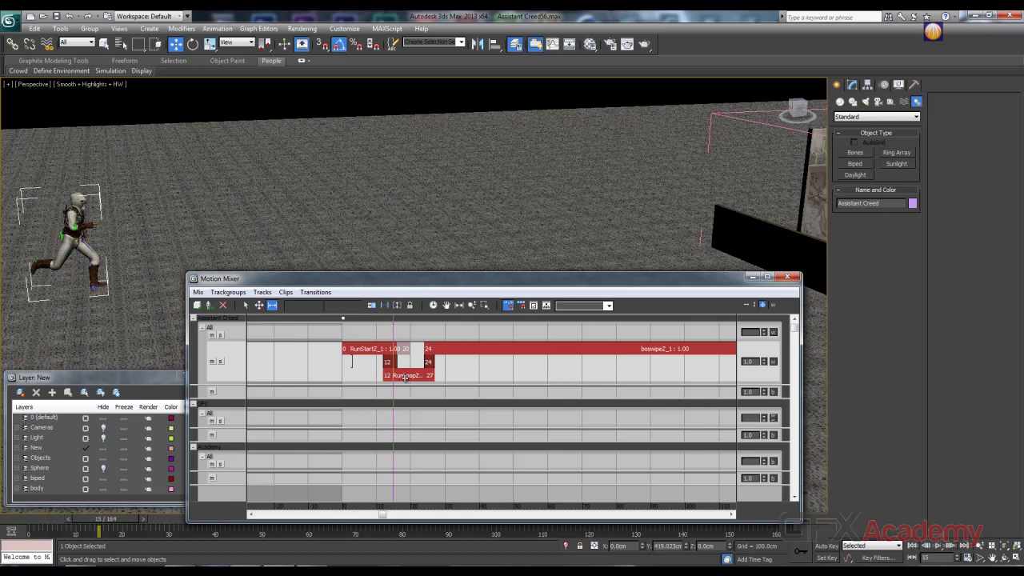
mouse_move(406, 376)
mouse_down()
mouse_move(472, 377)
mouse_move(387, 378)
mouse_move(496, 377)
mouse_move(323, 375)
mouse_move(405, 374)
mouse_up()
mouse_move(351, 350)
mouse_down()
mouse_move(391, 350)
mouse_move(313, 350)
mouse_move(390, 350)
mouse_move(340, 349)
mouse_move(351, 350)
mouse_up()
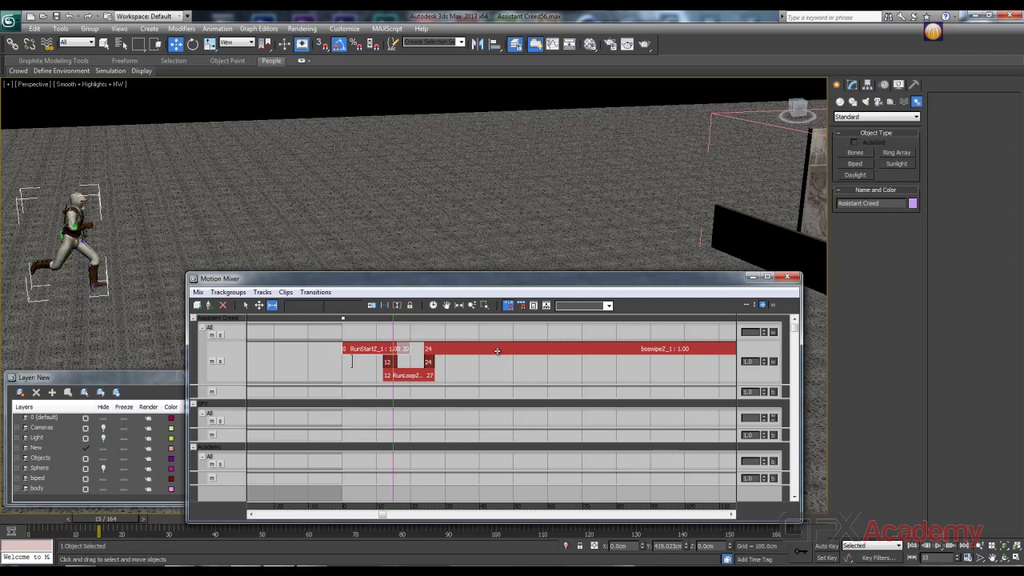
mouse_move(496, 350)
mouse_down()
mouse_move(476, 347)
mouse_move(524, 352)
mouse_move(494, 350)
mouse_up()
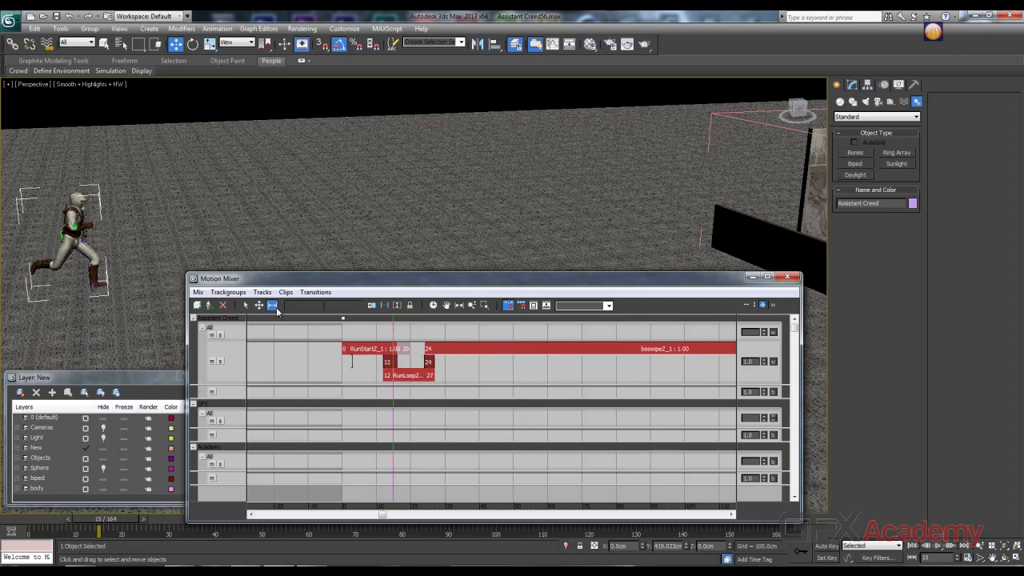
Trim the end of the boswipe clip to frame 47, scrub to frame 30, and fit the time range to the trimmed mix
click(372, 306)
click(259, 306)
drag(472, 284, 478, 276)
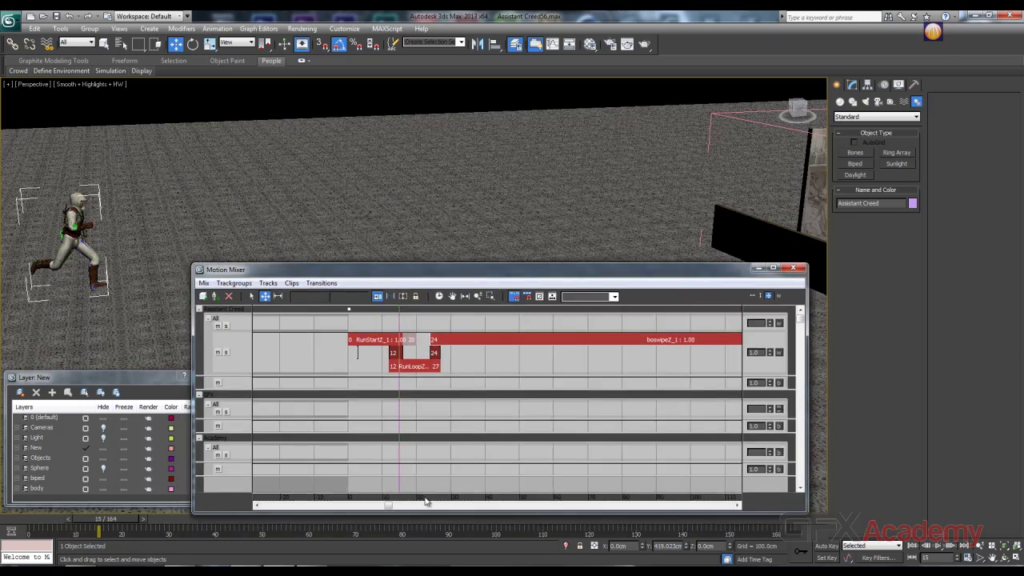
drag(389, 507, 430, 507)
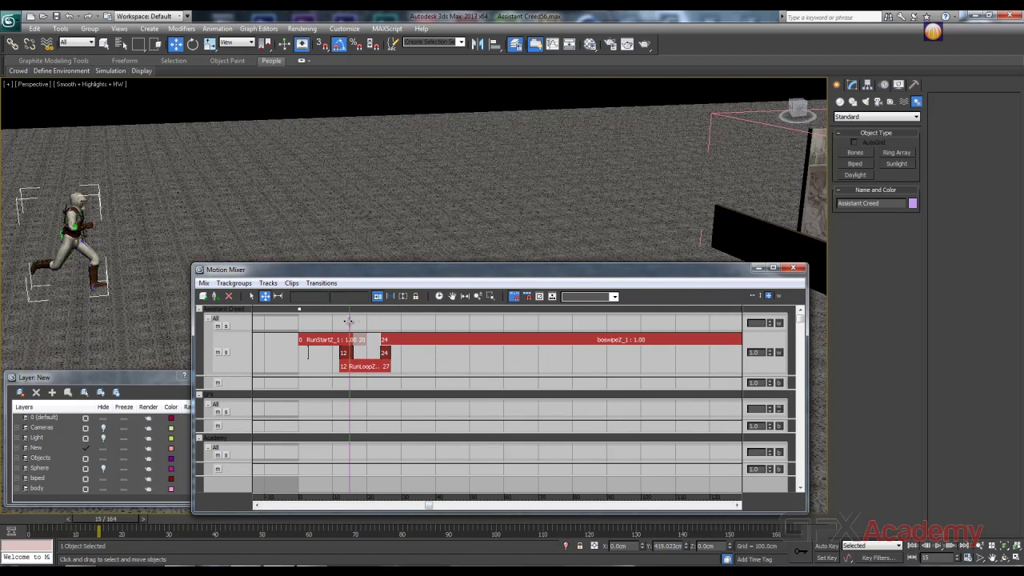
drag(349, 321, 461, 326)
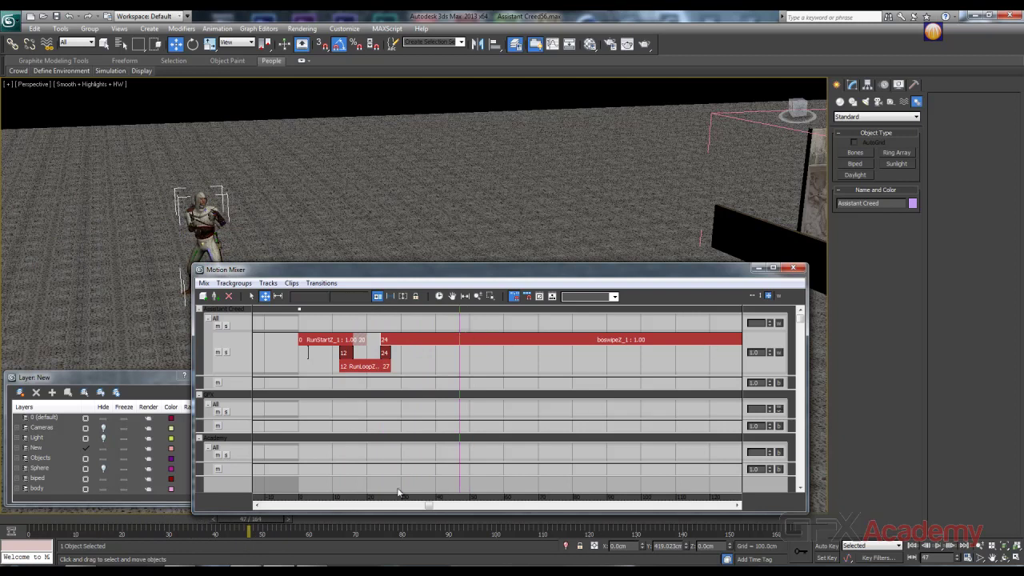
drag(428, 511, 576, 508)
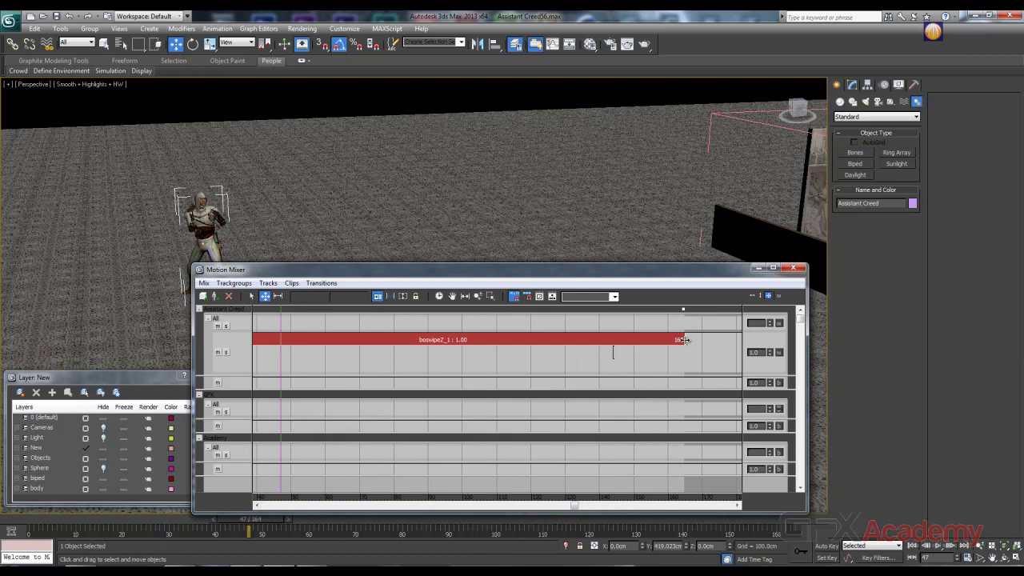
drag(685, 340, 282, 328)
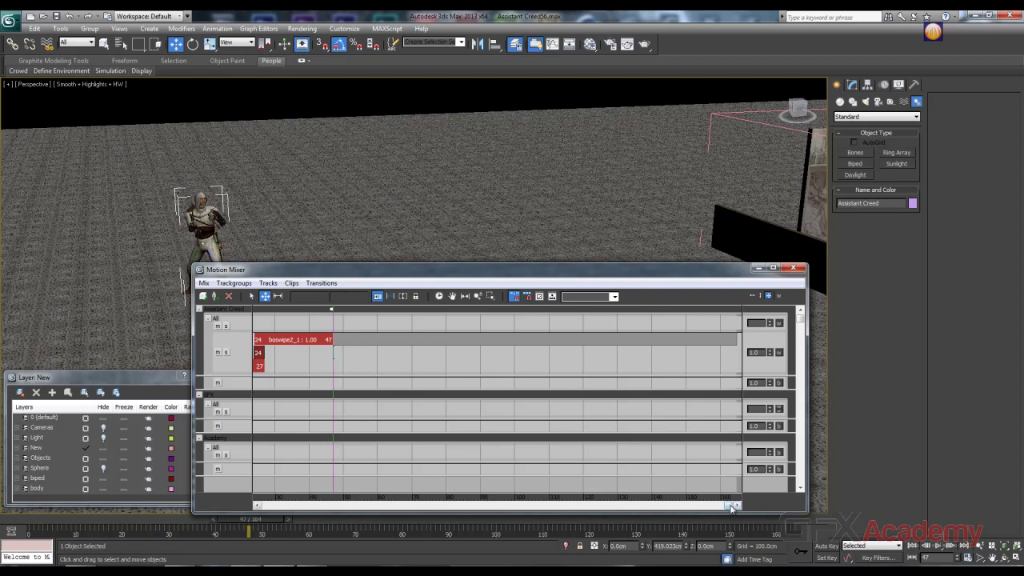
drag(732, 506, 499, 505)
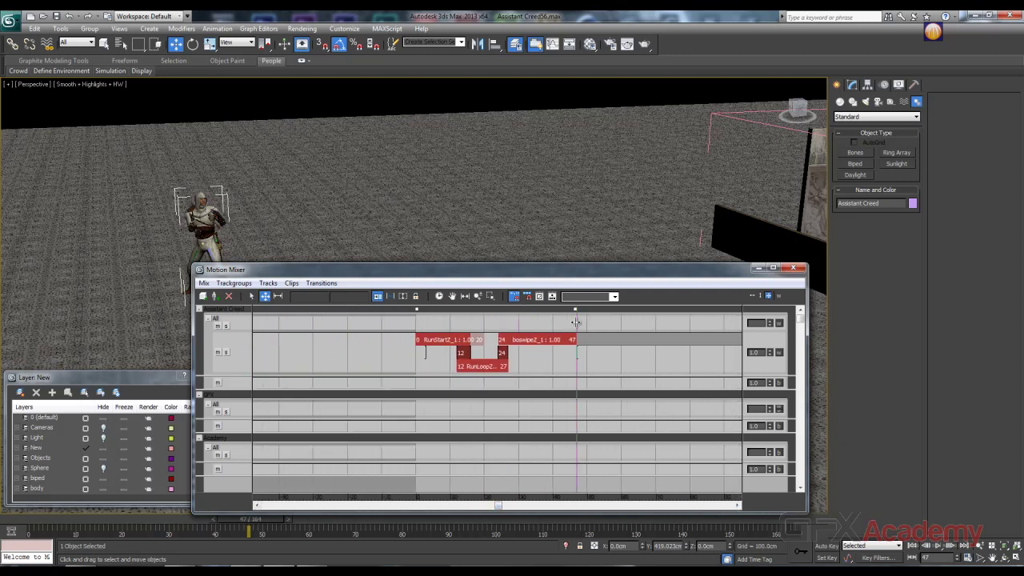
drag(575, 322, 520, 325)
click(441, 297)
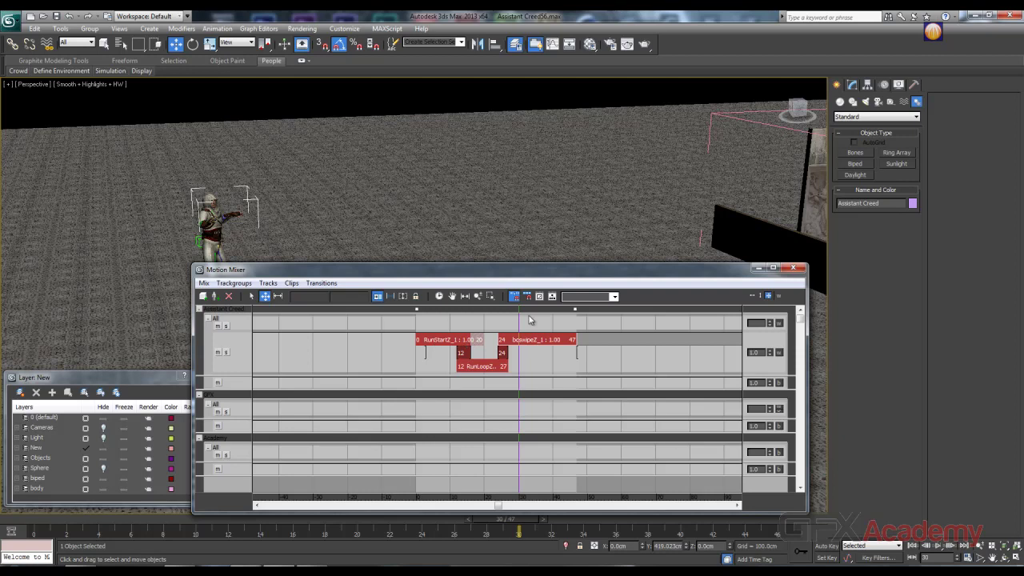
Optimize the transition between the RunLoop and boswipe clips at frame 24 and fit the time range to the mix
drag(519, 320, 498, 320)
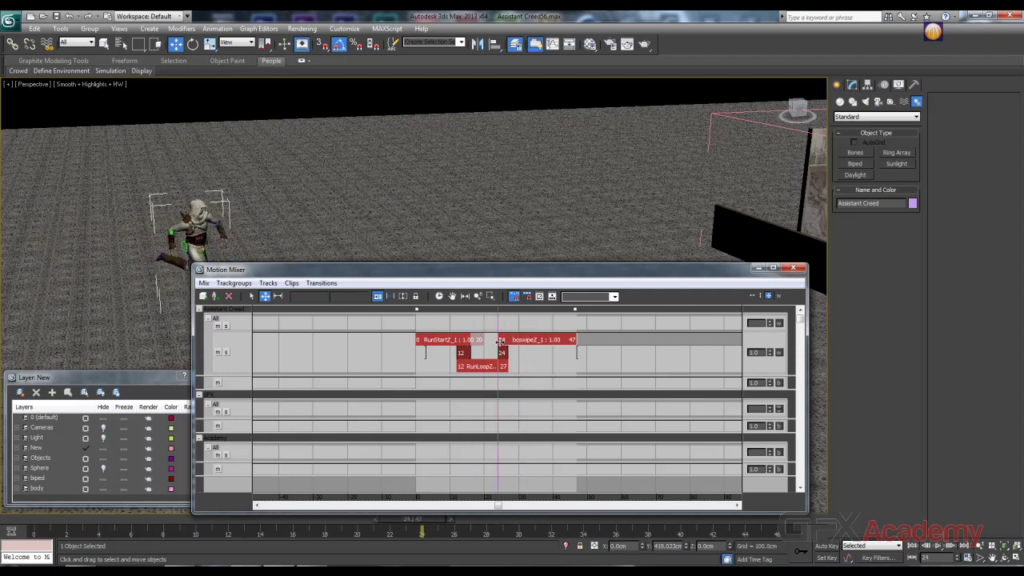
right_click(501, 352)
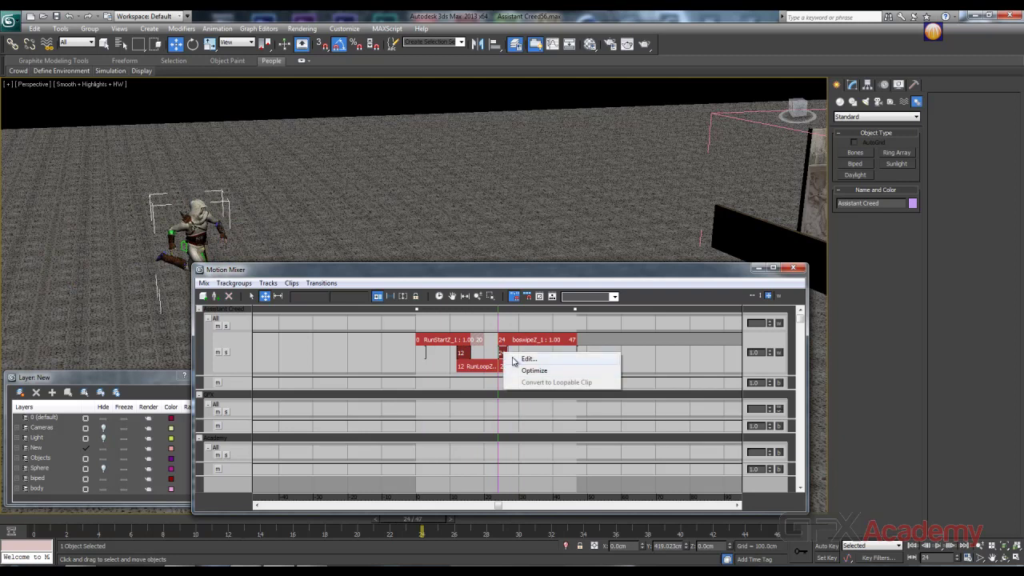
click(532, 369)
click(540, 438)
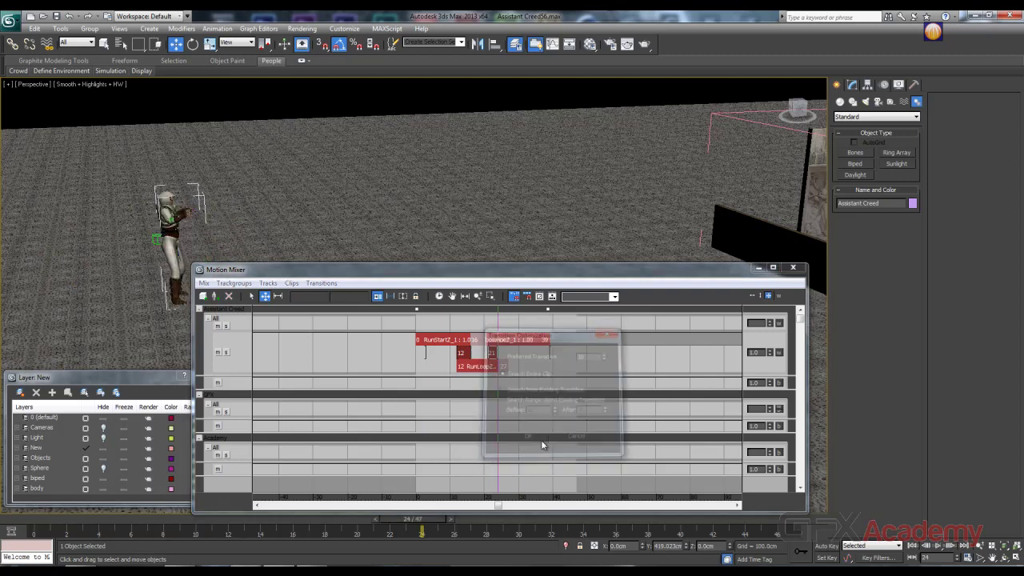
click(447, 306)
Scrub back to frame 12, then try trimming the RunStart clip's start and, with trimming off, compressing the boswipe clip's end
drag(498, 312, 483, 325)
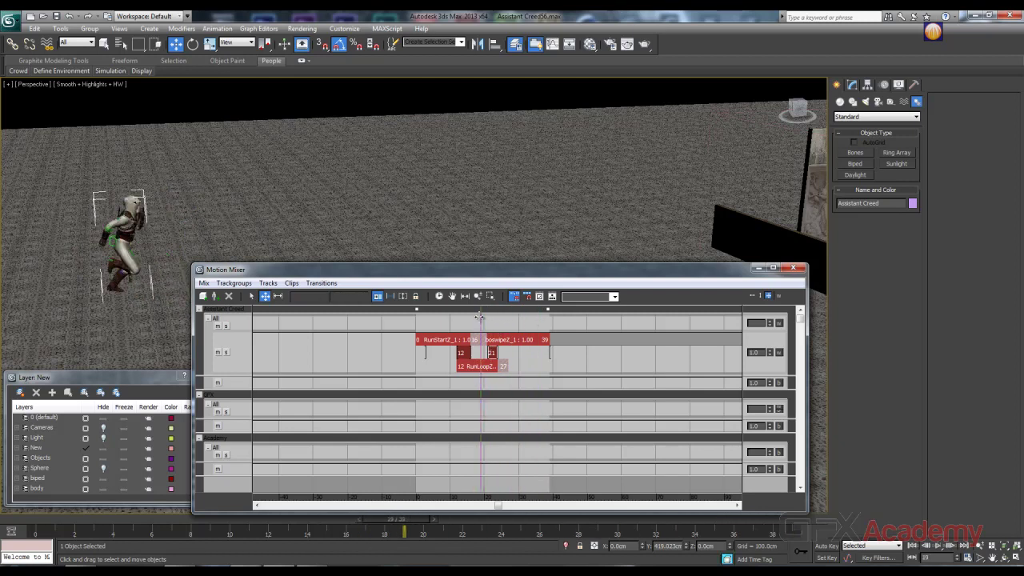
drag(482, 319, 460, 325)
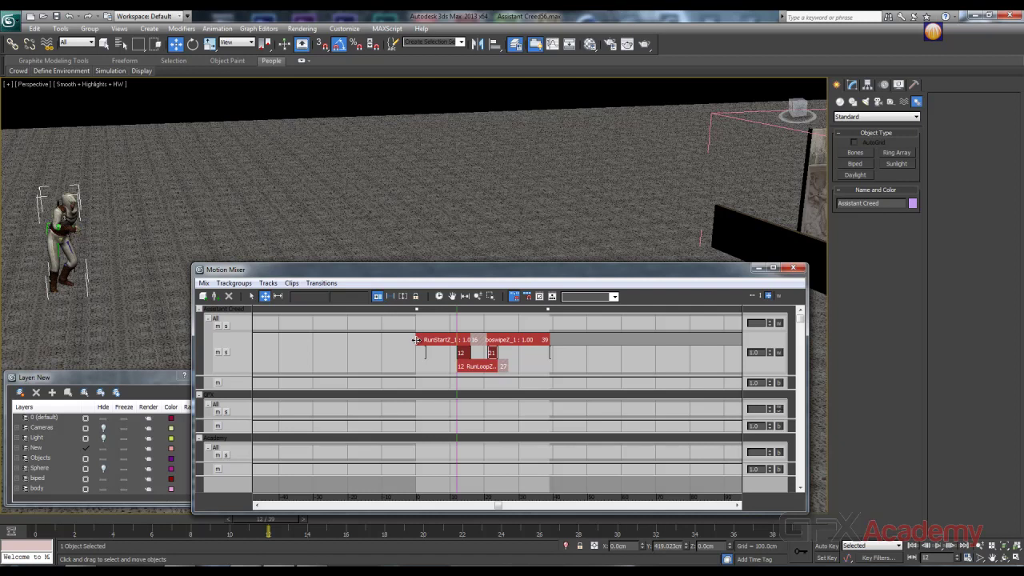
drag(416, 340, 443, 342)
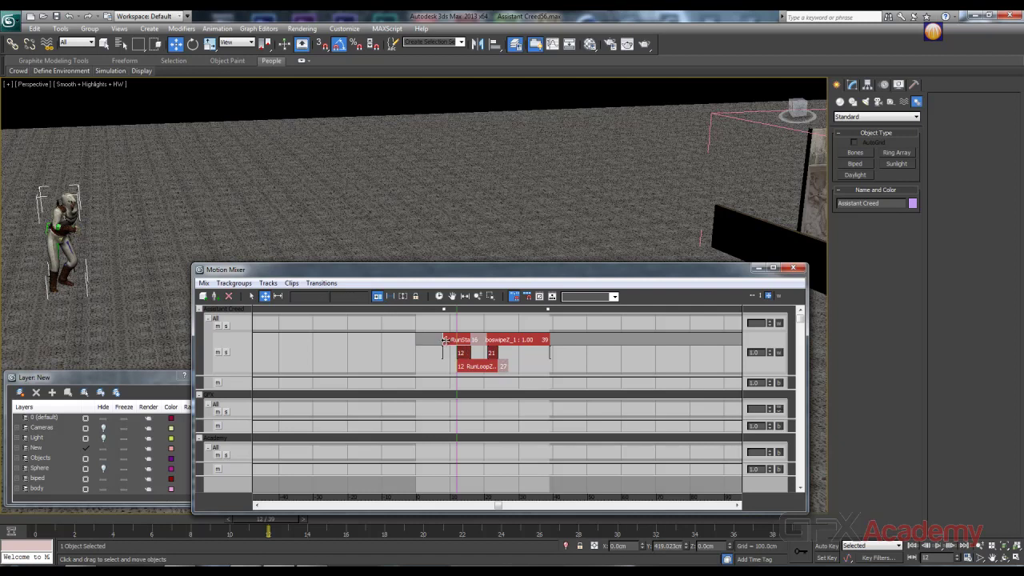
key(ctrl+z)
click(388, 297)
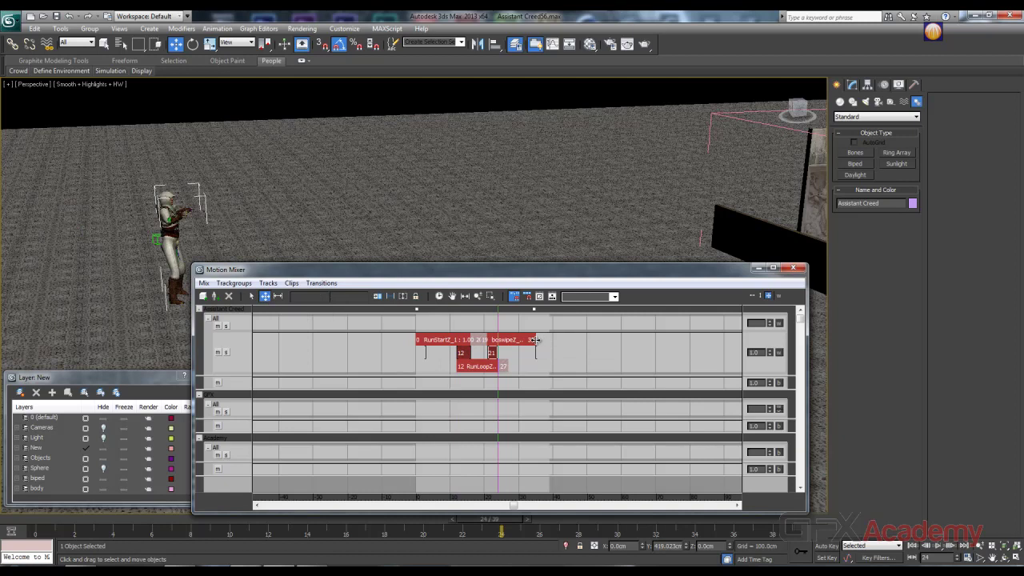
drag(535, 340, 512, 352)
Delete the boswipe and RunStart clips from Assistant Creed's transition track
right_click(513, 364)
click(511, 341)
key(Delete)
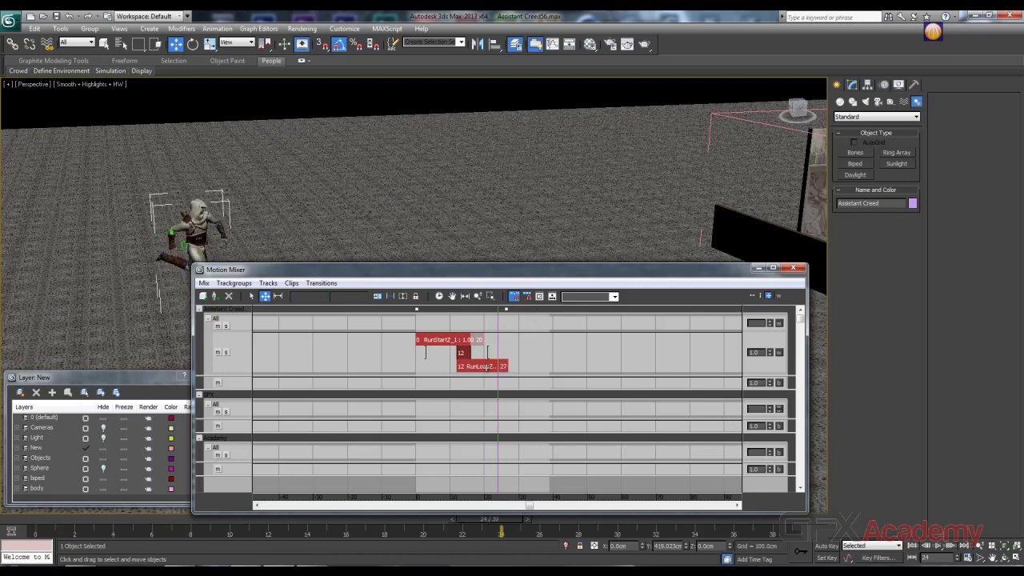
click(460, 342)
key(Delete)
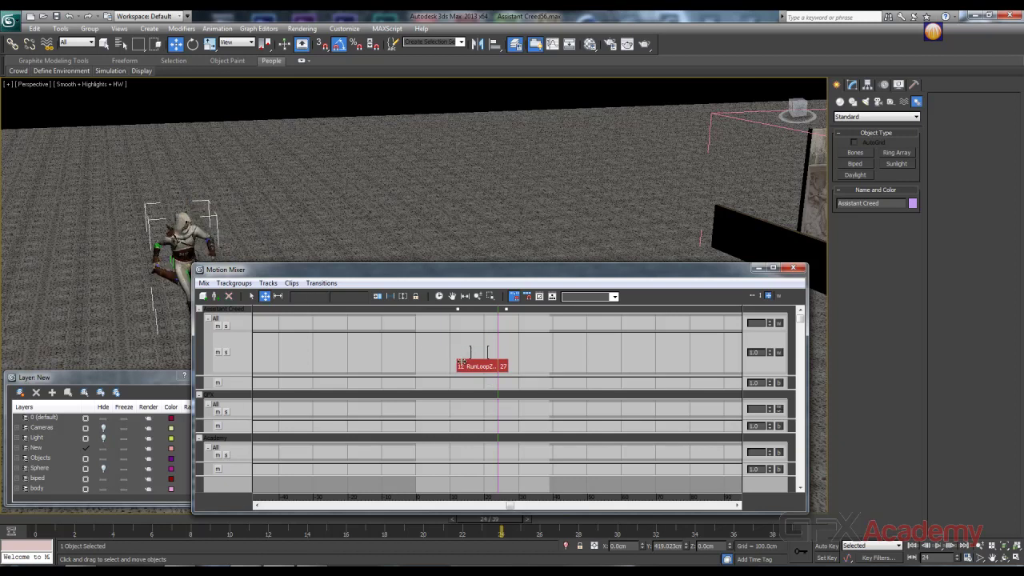
Compress the remaining RunLoop clip to end at frame 20 and scrub to frame 21 to check the pose
click(438, 296)
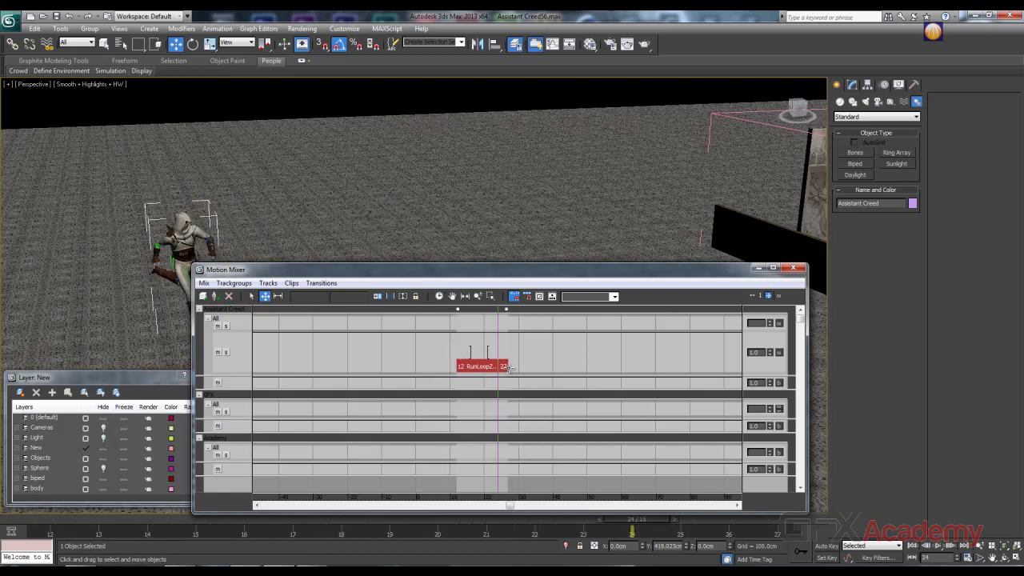
drag(509, 367, 484, 367)
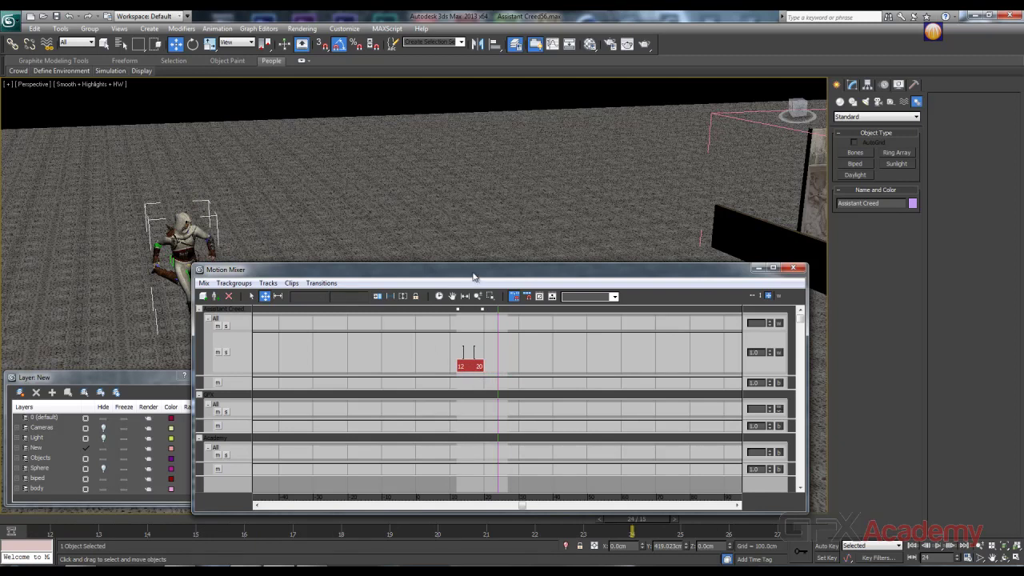
drag(473, 276, 513, 265)
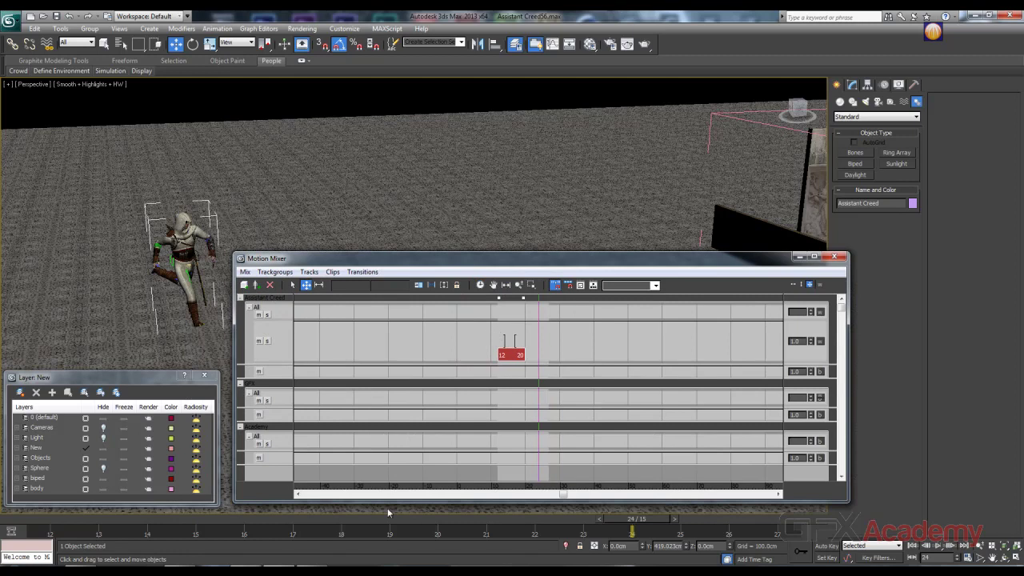
drag(668, 522, 522, 521)
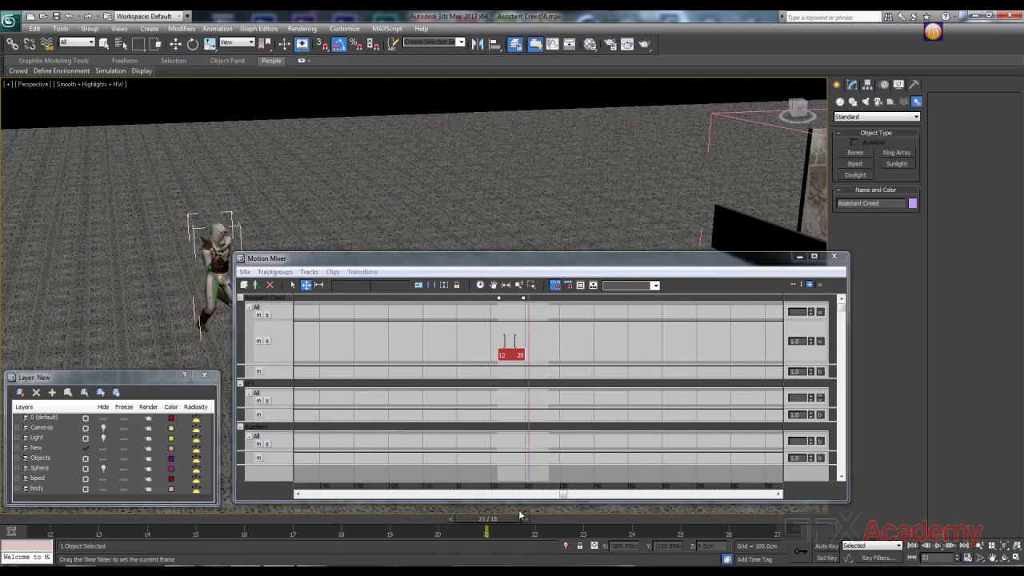
Replace the RunLoop clip with boswipe.bip loaded from files as a new clip, and fit the time range to it
click(510, 357)
key(Delete)
right_click(491, 343)
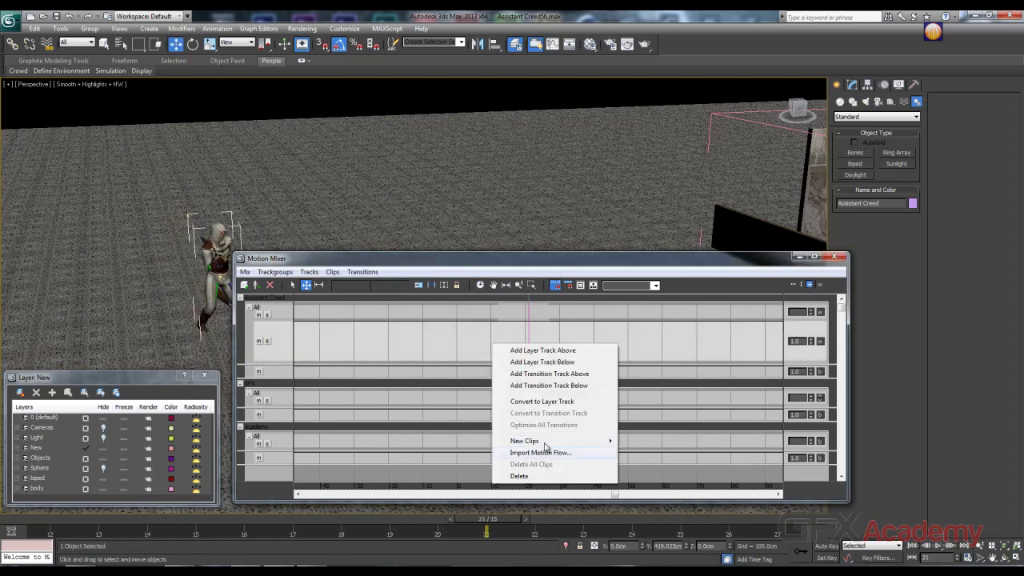
mouse_move(586, 446)
click(648, 441)
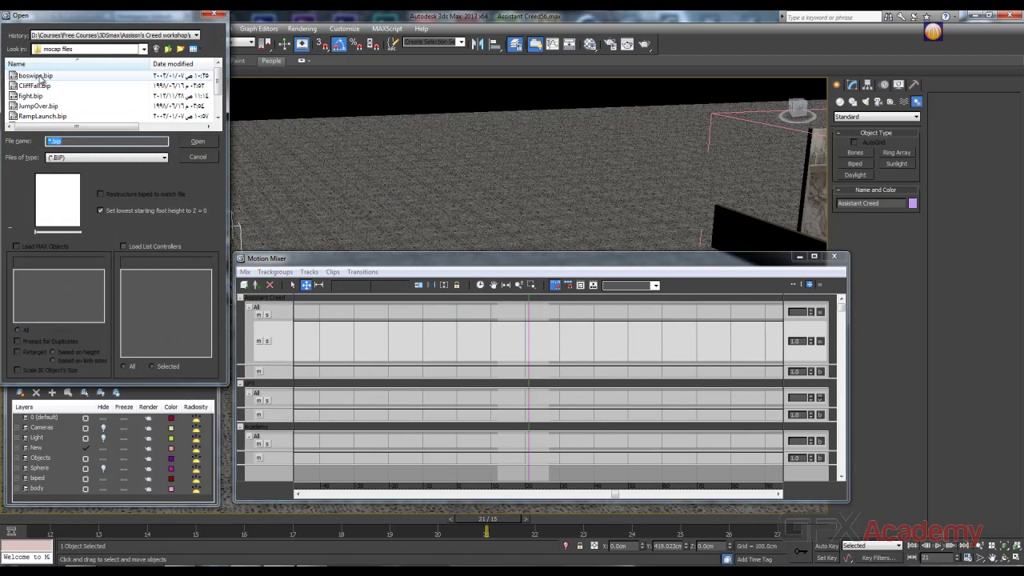
double_click(48, 85)
click(481, 288)
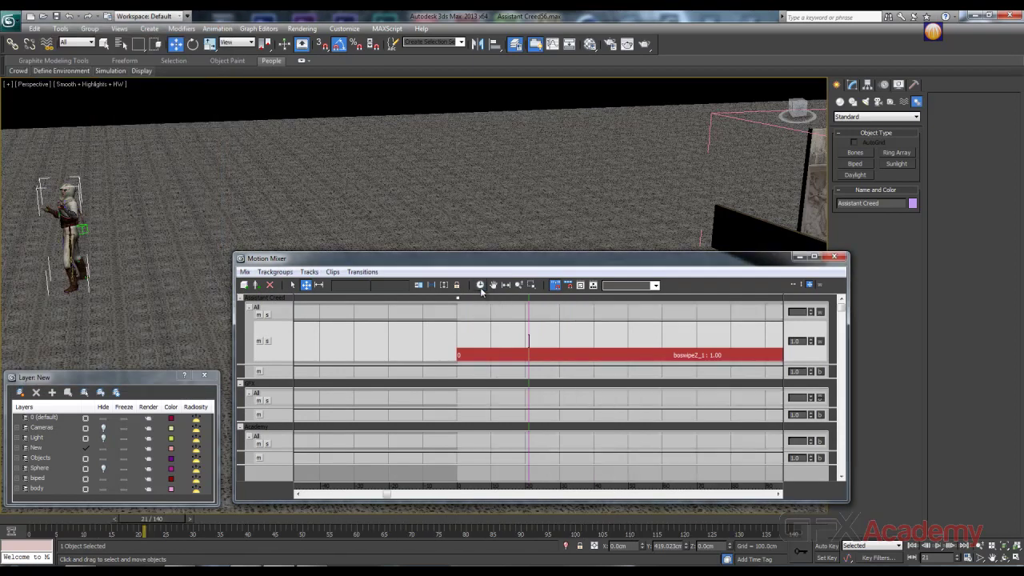
Play back the full boswipe clip on Assistant Creed and go back to its beginning
click(941, 547)
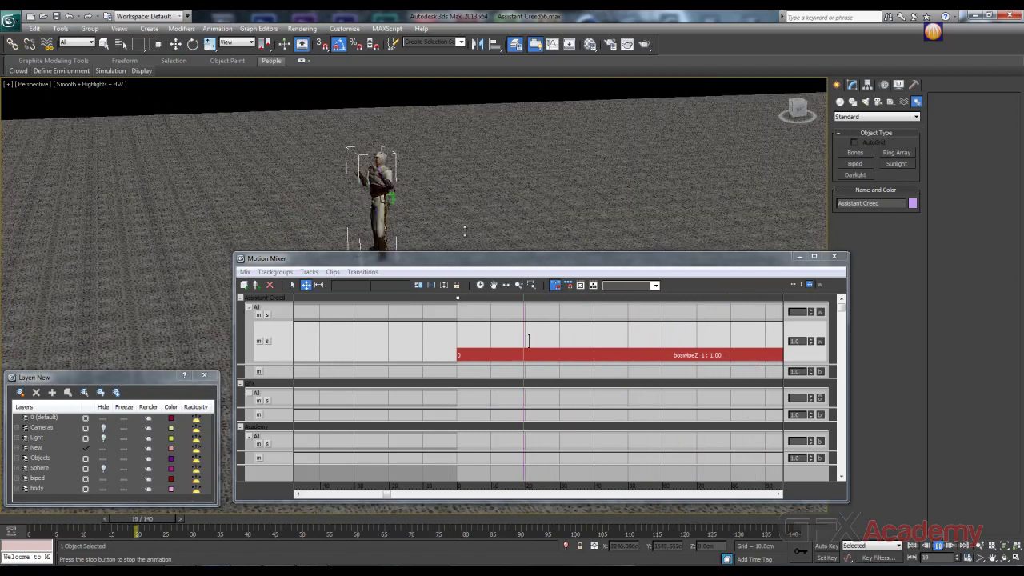
drag(452, 258, 392, 258)
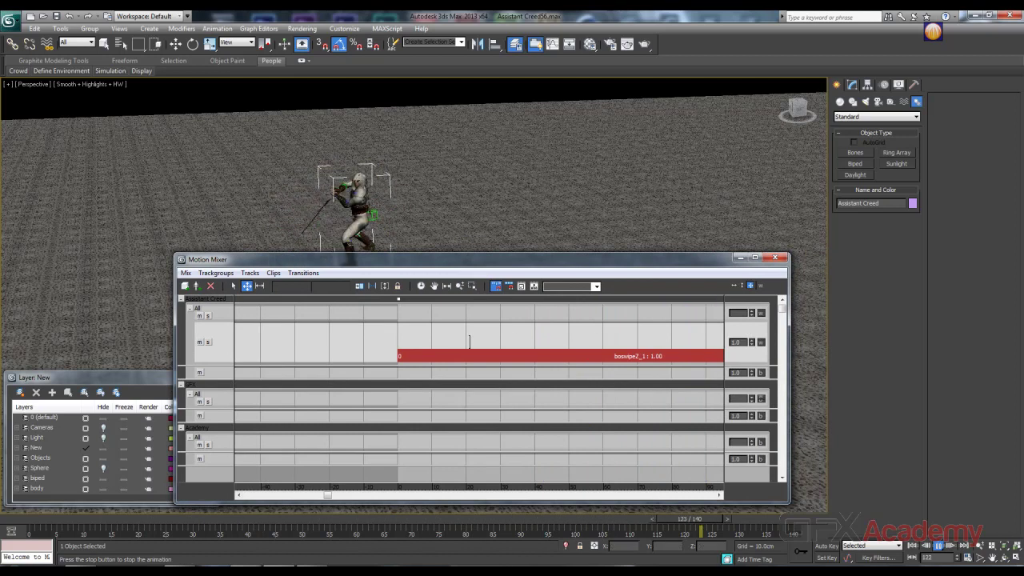
key(Home)
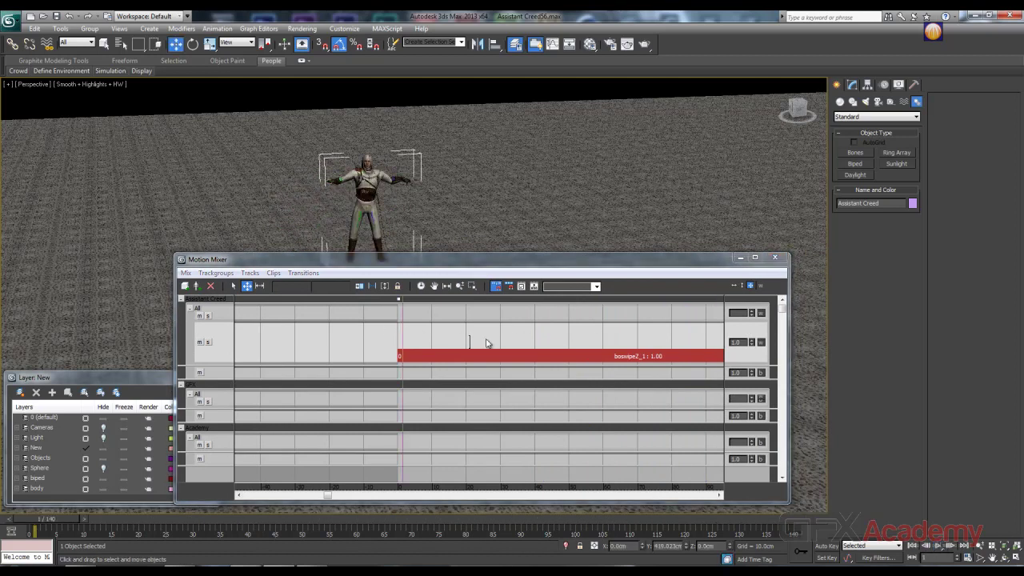
Compress the boswipe clip to end at frame 27 so the motion runs faster, and play it back
middle_drag(589, 350, 434, 349)
scroll(611, 373, down, 4)
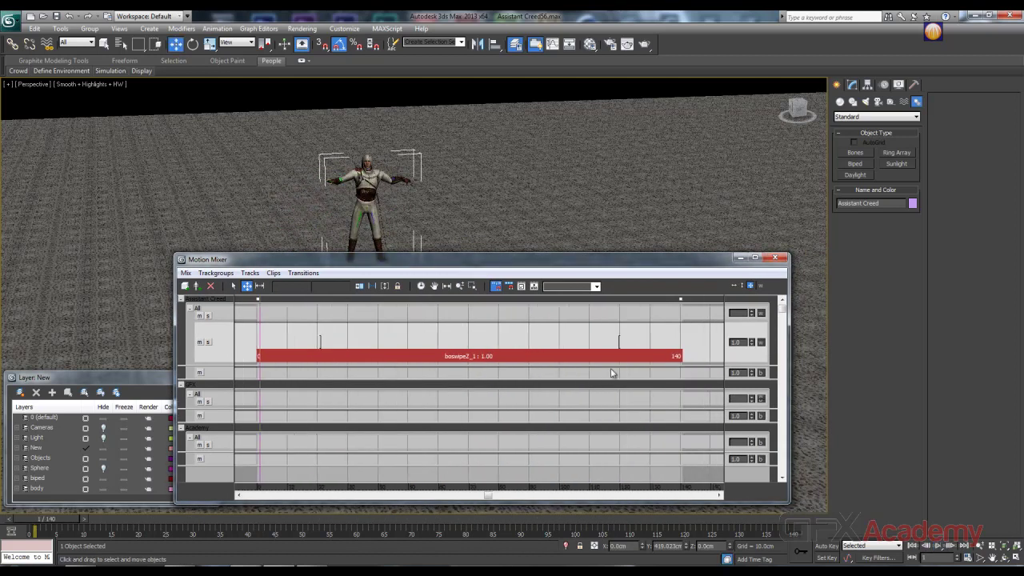
scroll(612, 372, down, 3)
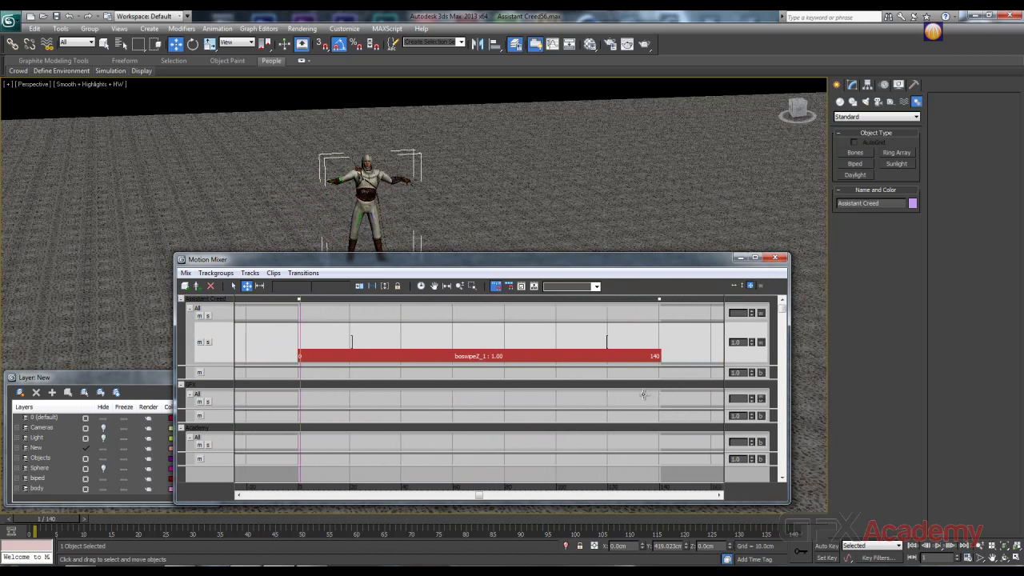
scroll(643, 394, down, 3)
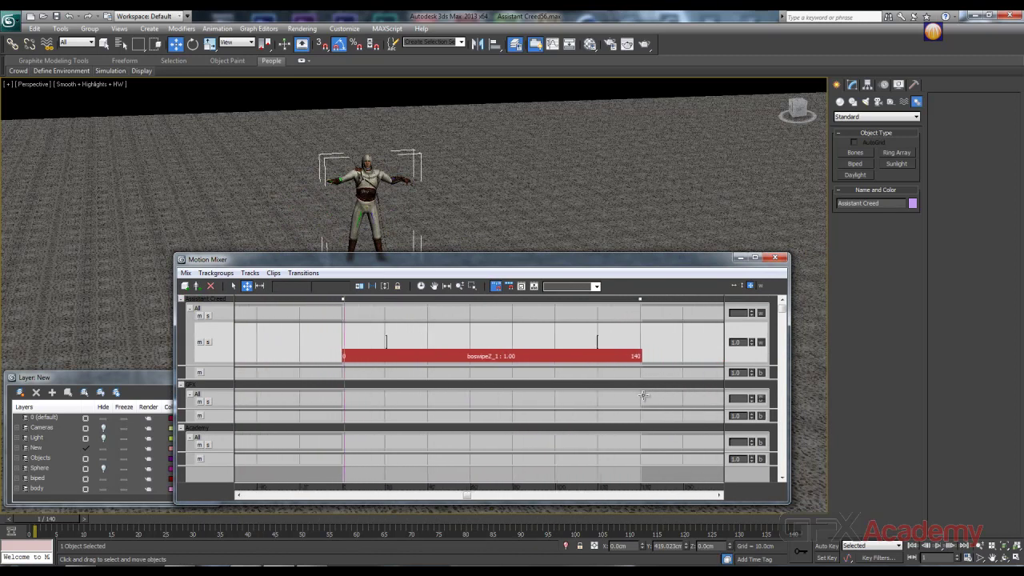
middle_drag(643, 394, 650, 388)
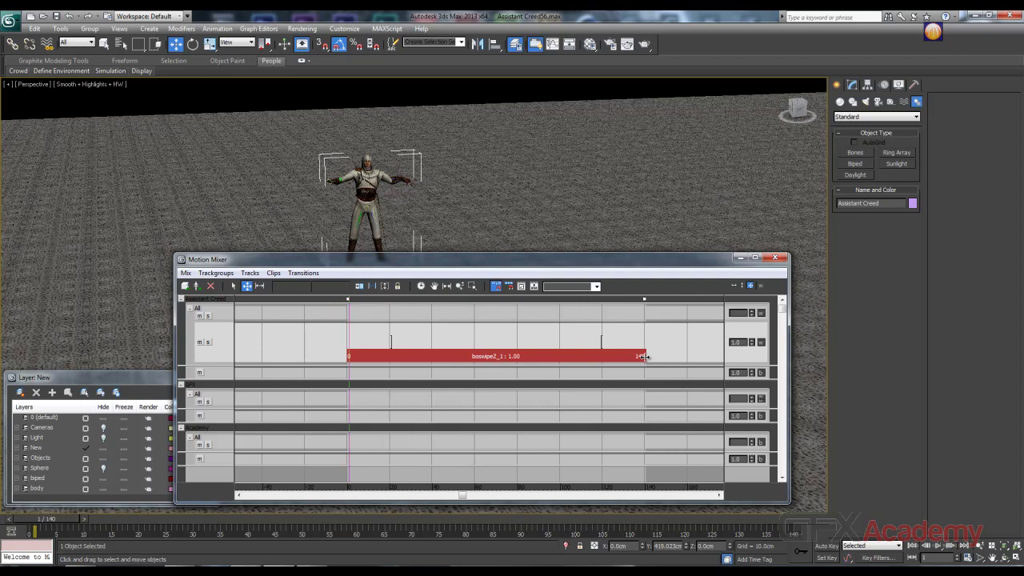
drag(645, 356, 405, 353)
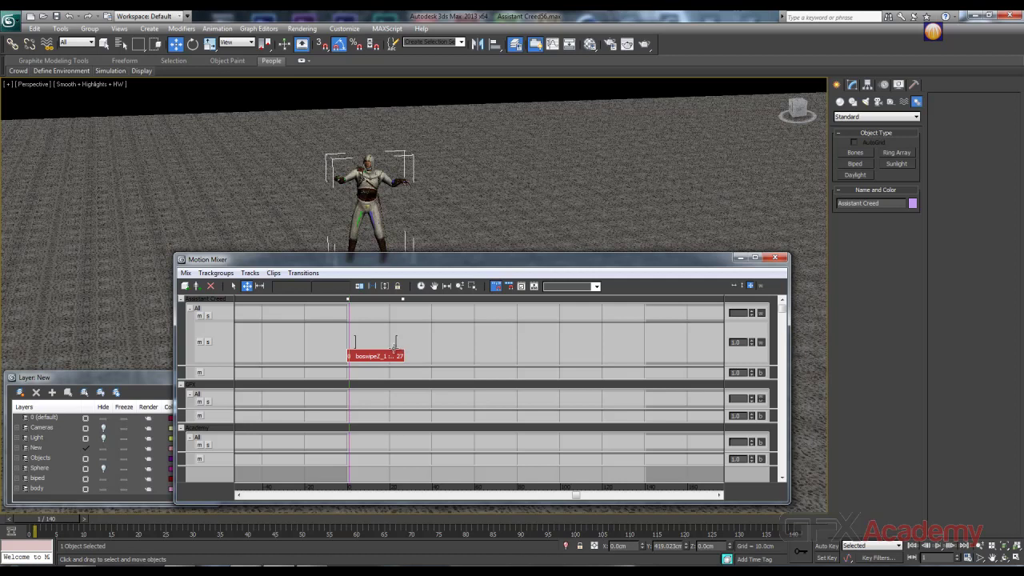
click(937, 547)
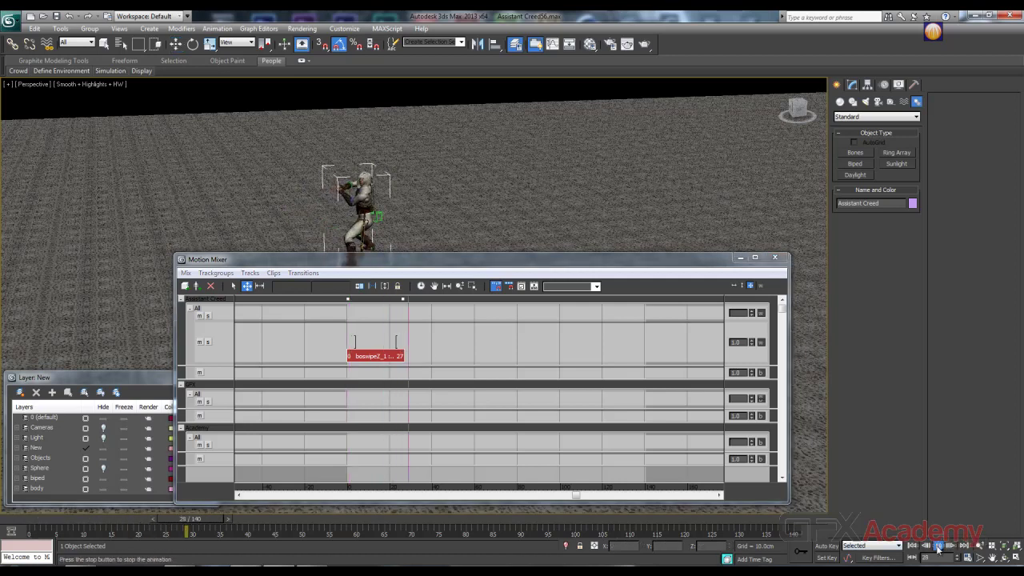
click(937, 547)
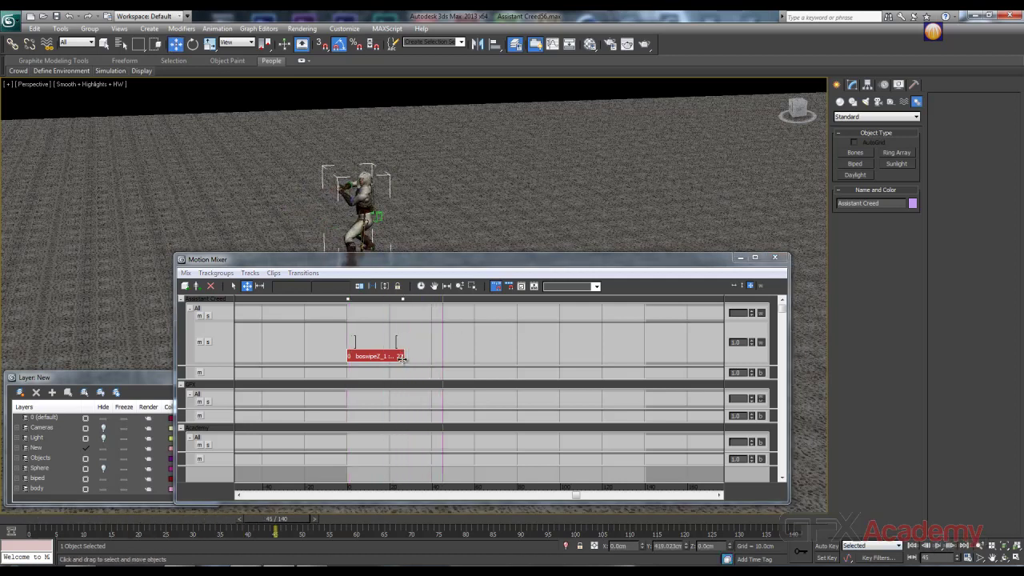
Stretch the boswipe clip to end at frame 74 and scrub to frame 66 to check the slower motion
drag(405, 358, 503, 359)
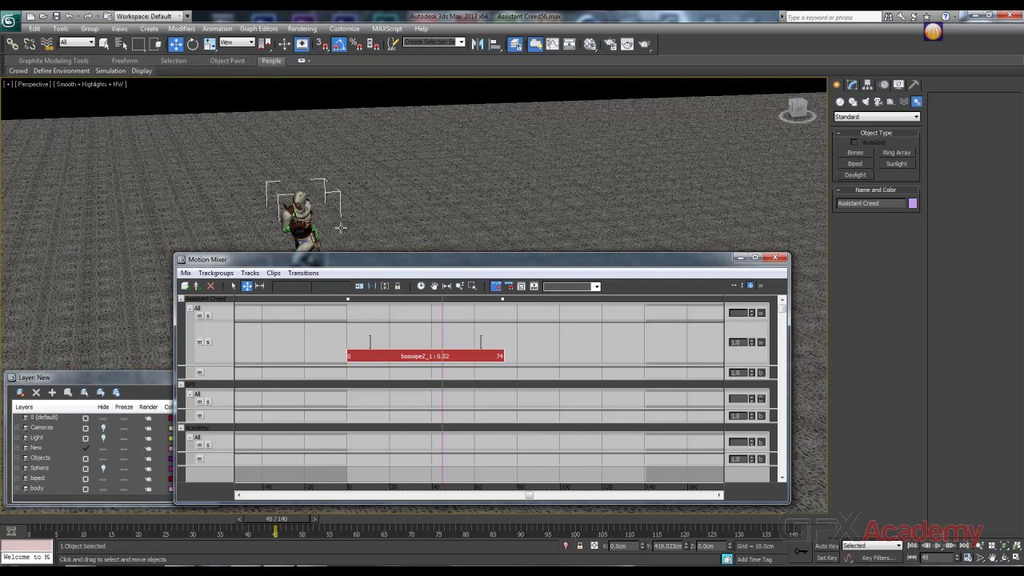
middle_drag(341, 228, 393, 211)
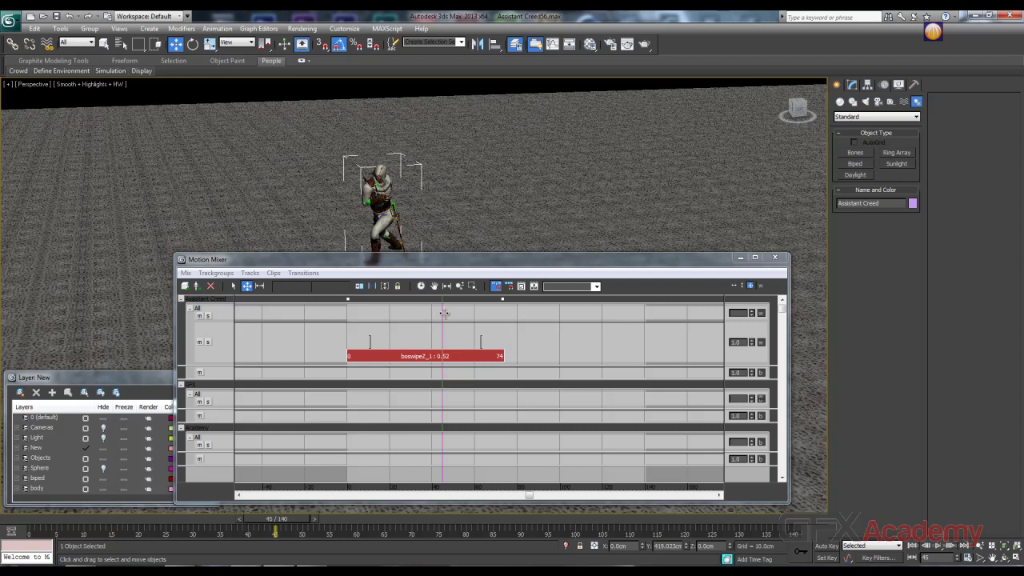
drag(443, 313, 487, 313)
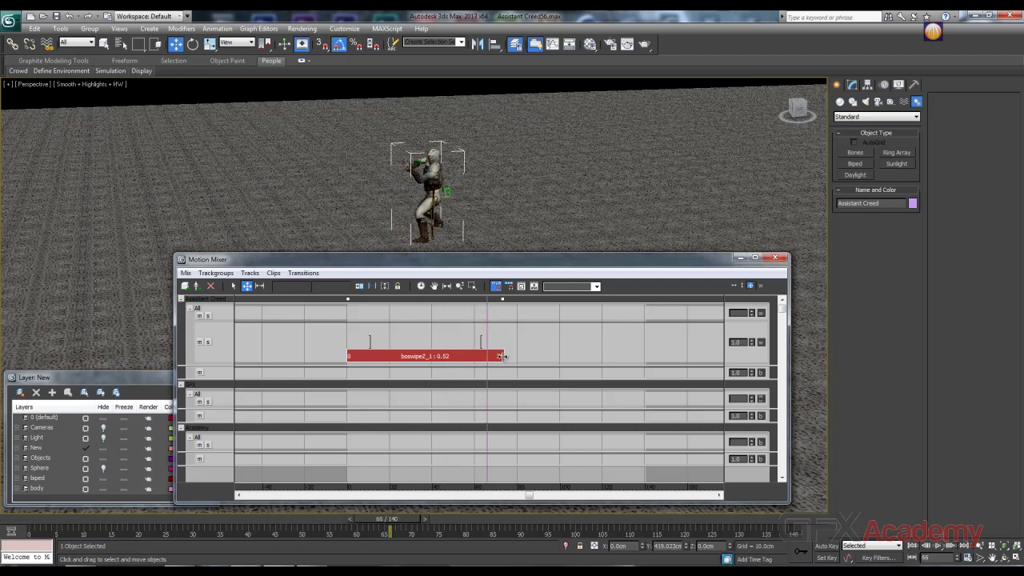
Stretch the boswipe clip to end at frame 139 and return to frame 0
drag(502, 356, 641, 356)
drag(486, 313, 416, 314)
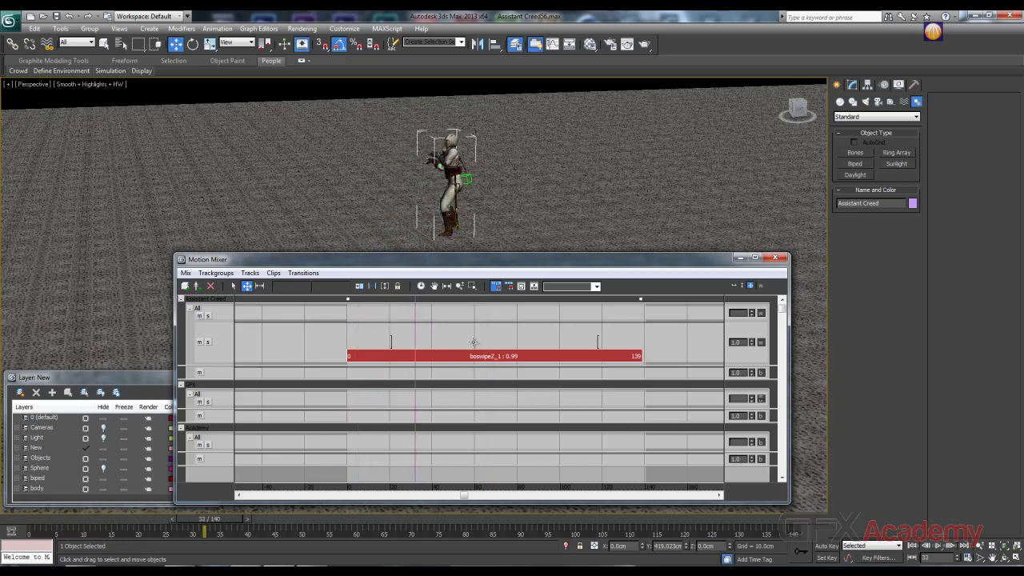
click(915, 545)
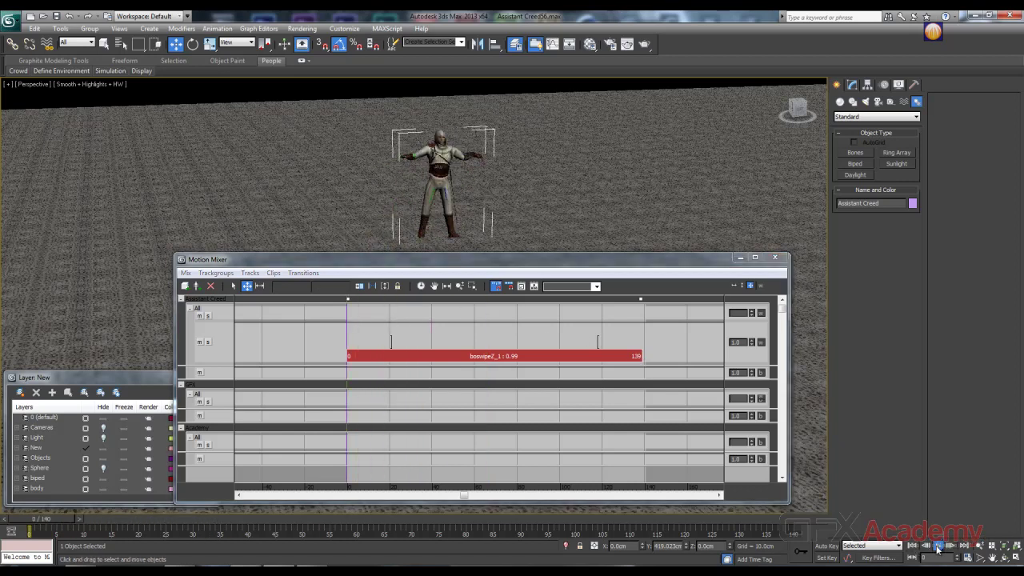
Play back the stretched boswipe clip and fit the time range to its length
click(938, 545)
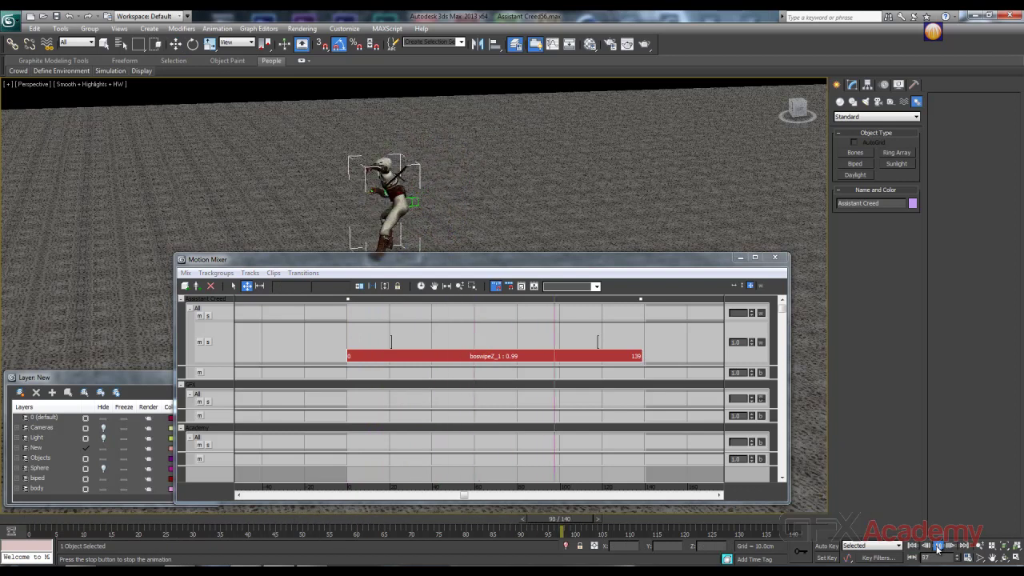
click(937, 546)
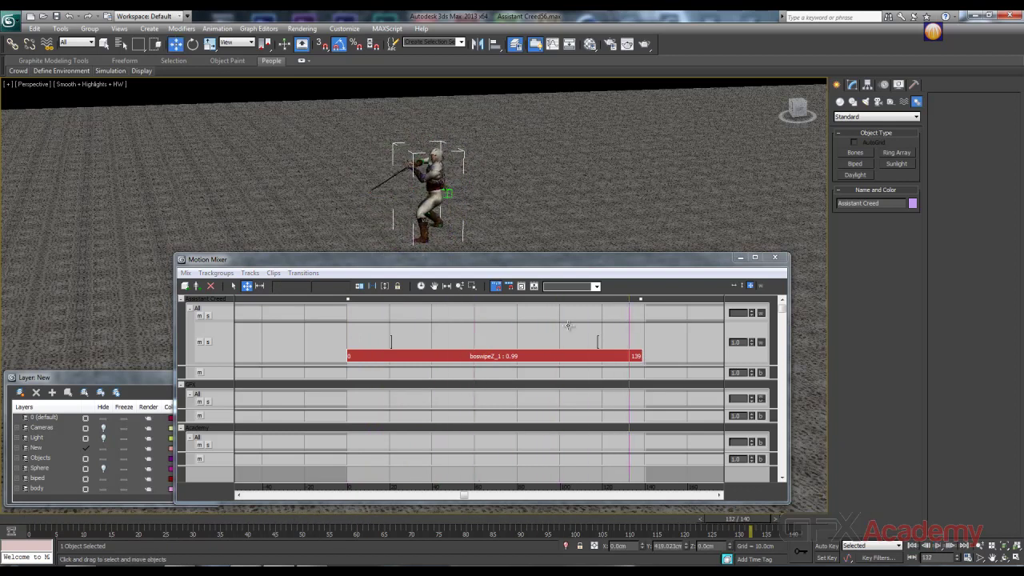
click(398, 286)
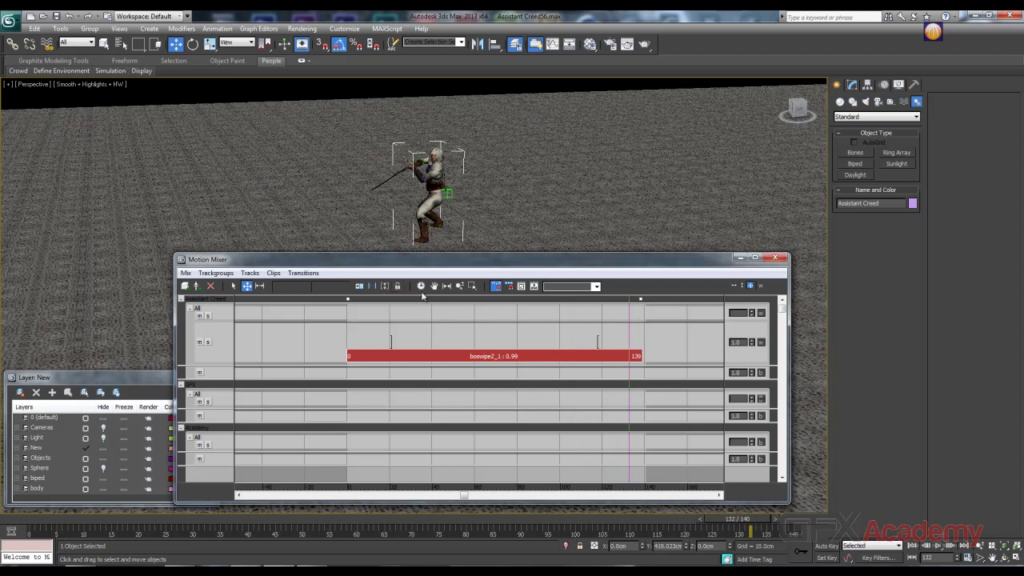
click(421, 286)
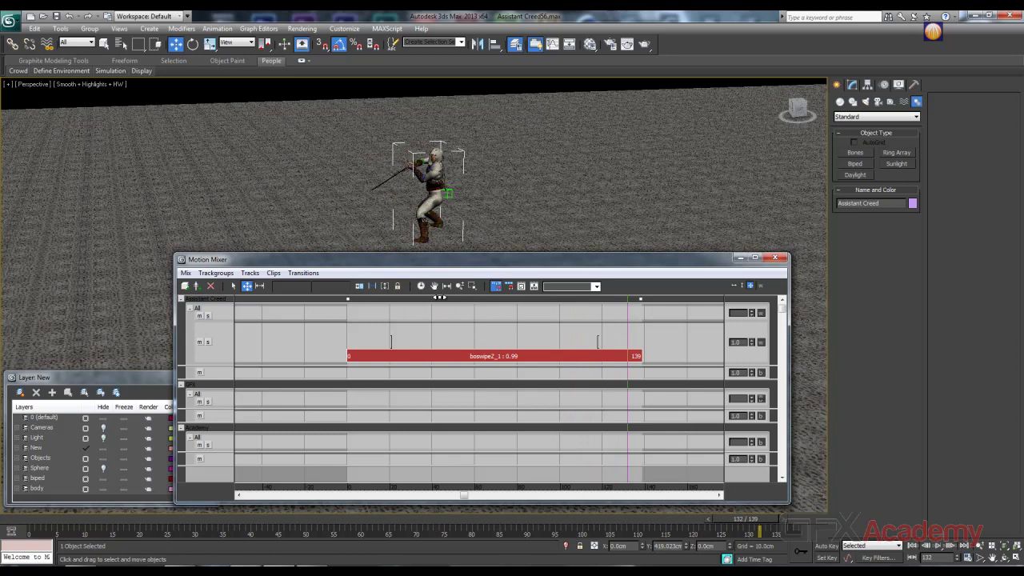
Add JumpOver.bip and RampLaunch.bip as new clips on the Assistant Creed track, quantizing footsteps and keys to frames
click(447, 286)
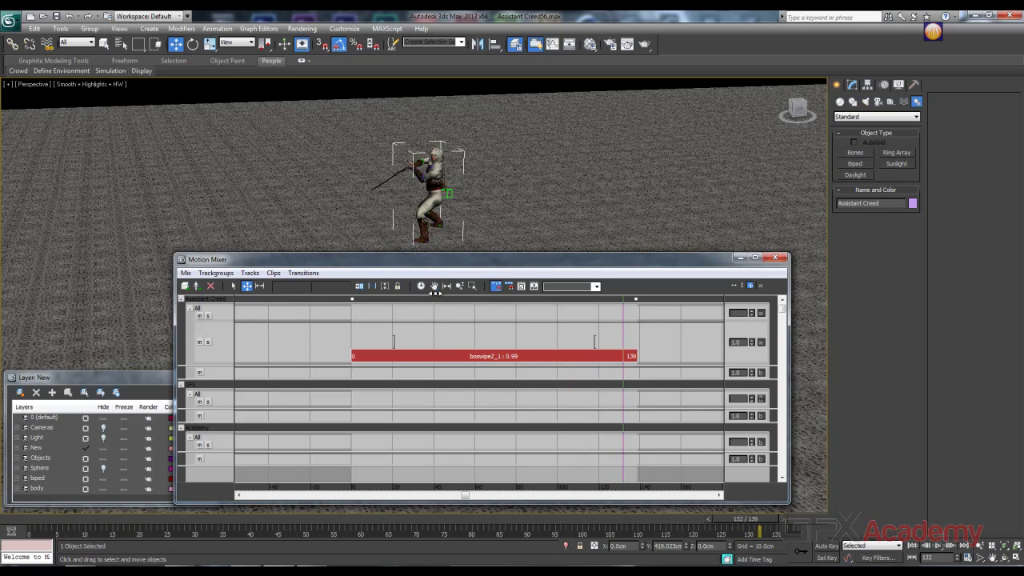
click(435, 287)
drag(489, 341, 510, 362)
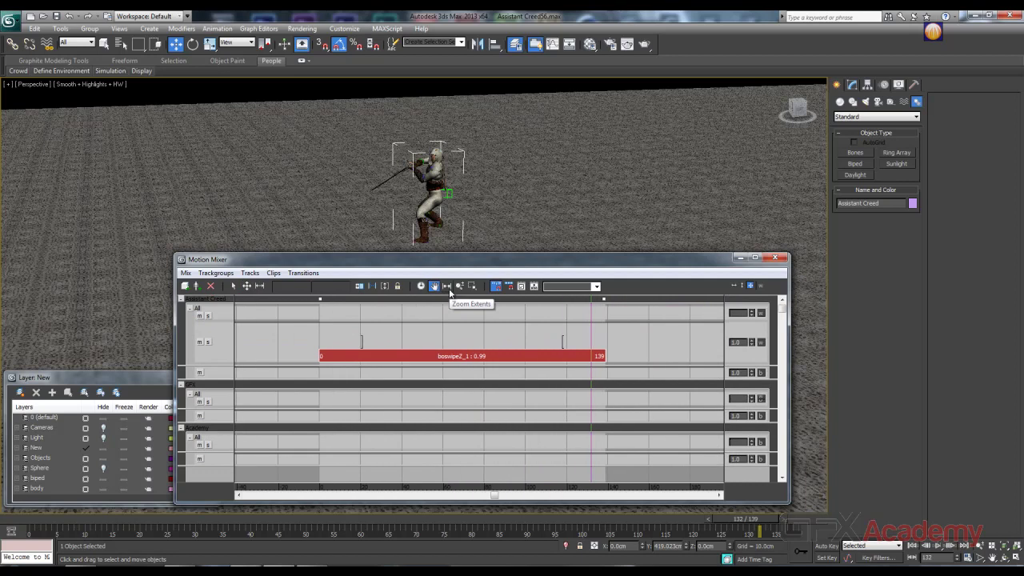
click(448, 288)
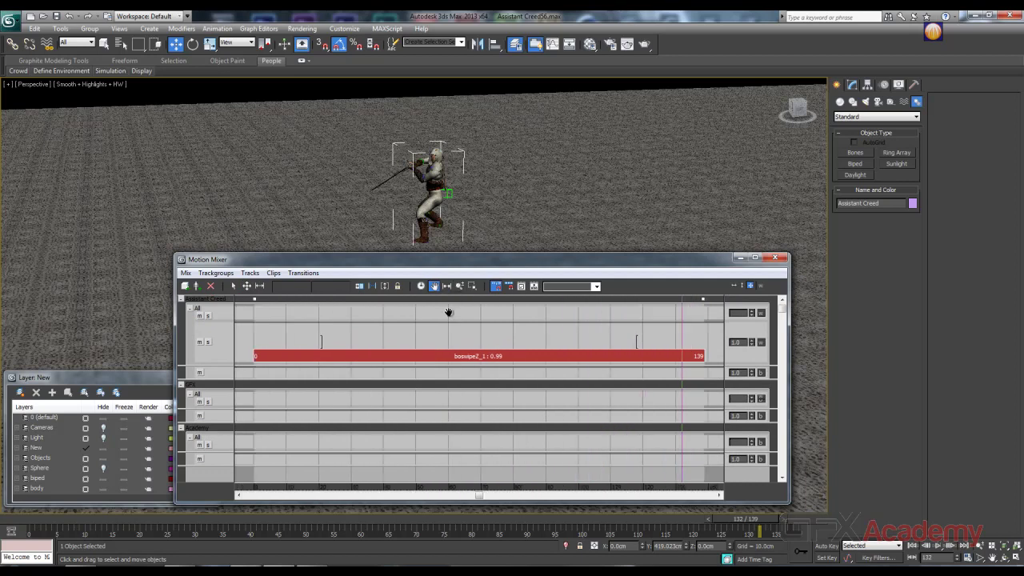
scroll(449, 312, down, 3)
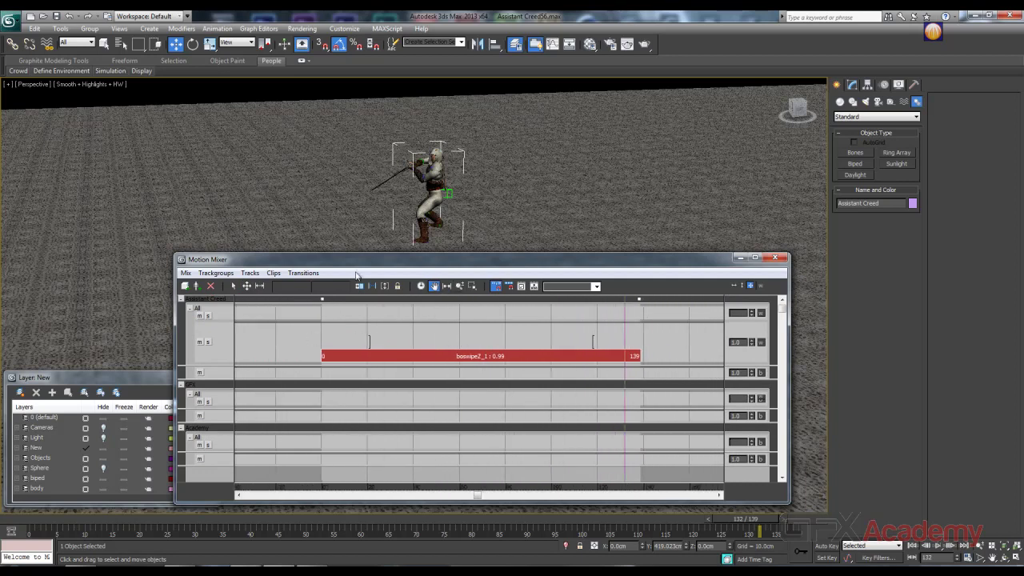
click(247, 286)
right_click(307, 345)
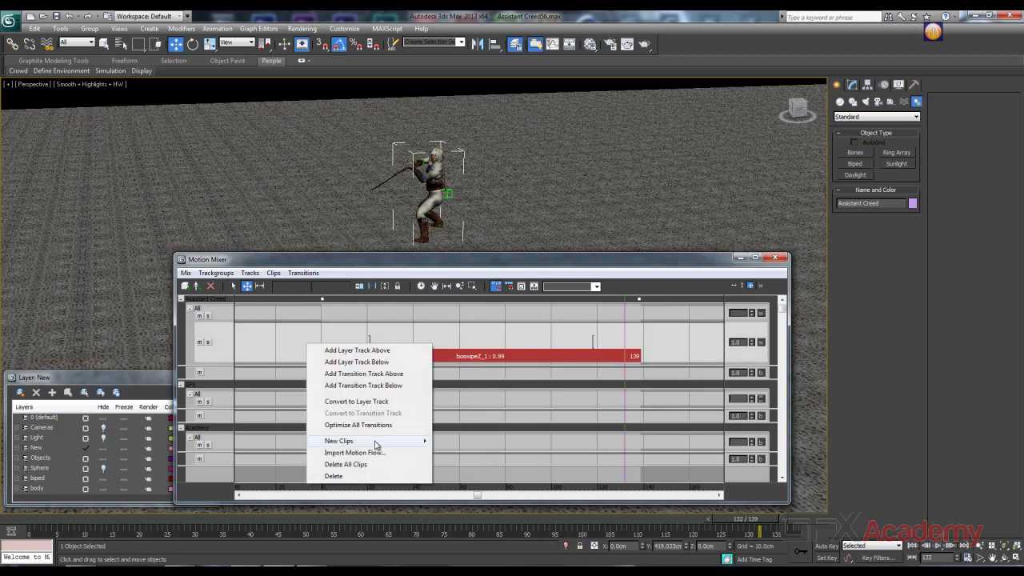
mouse_move(376, 441)
click(456, 441)
click(38, 106)
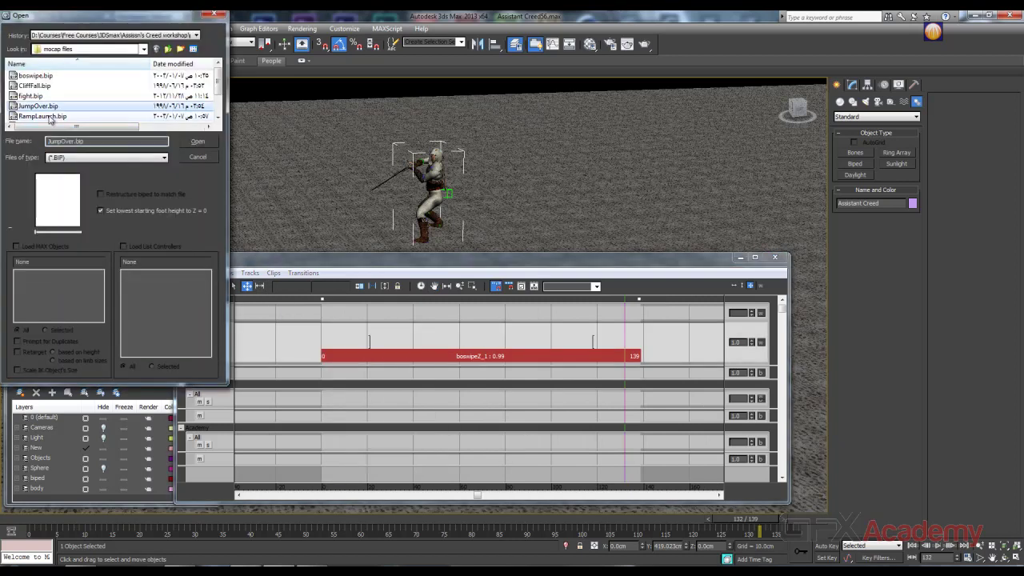
click(44, 116)
click(198, 141)
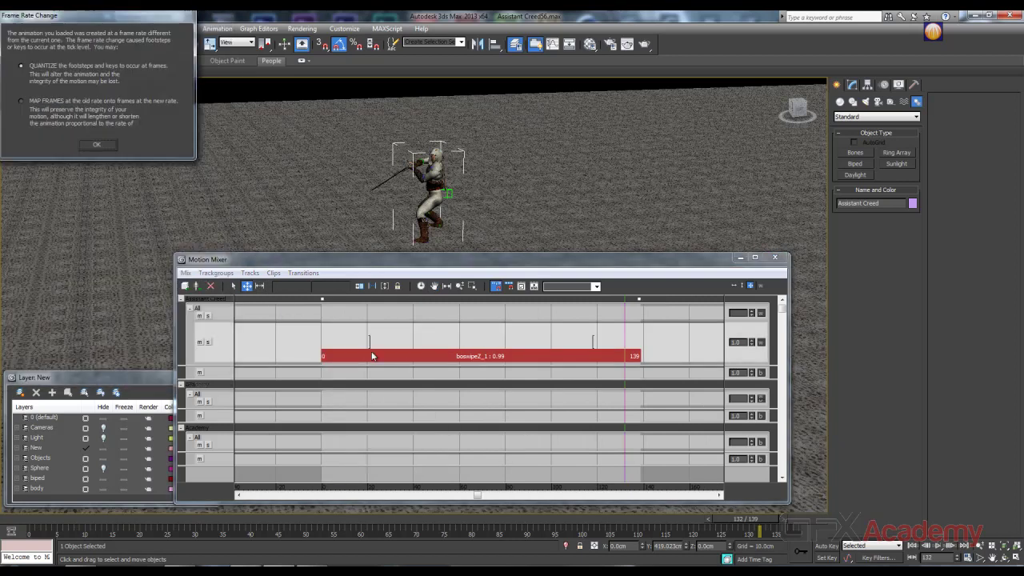
click(97, 145)
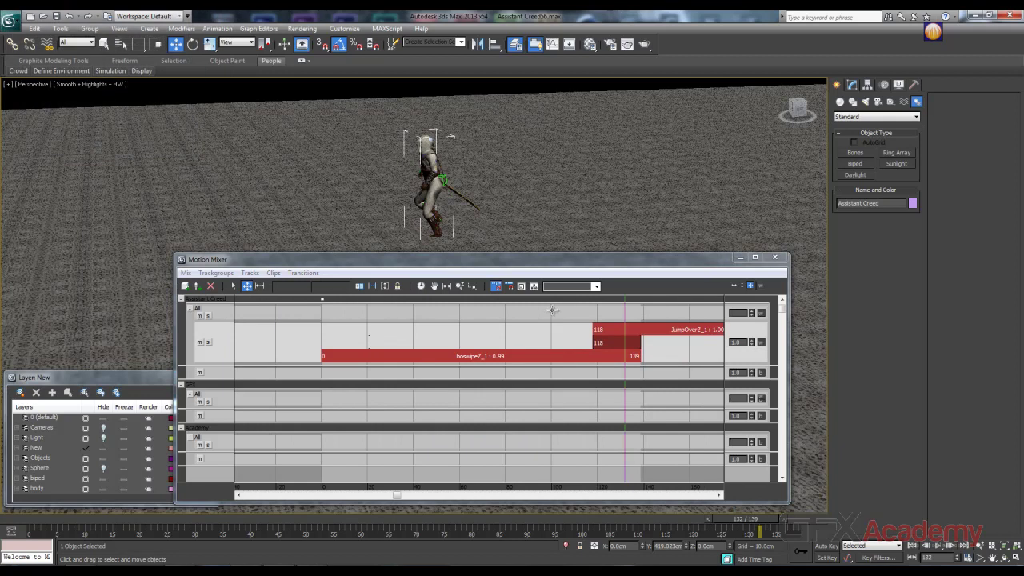
Set the scene's time range to cover all three clips in the mix
middle_drag(524, 344, 416, 344)
scroll(470, 383, down, 3)
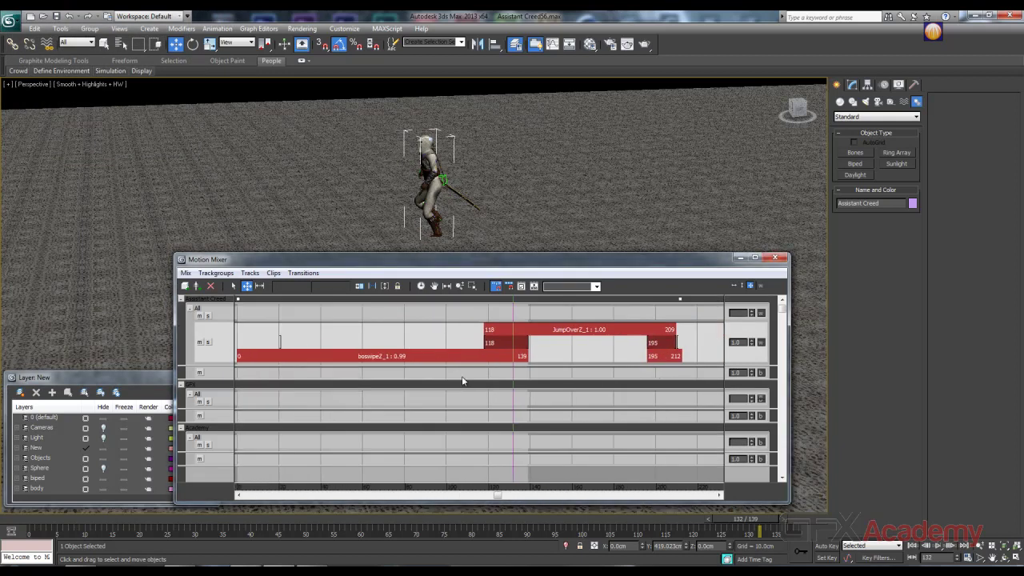
click(421, 286)
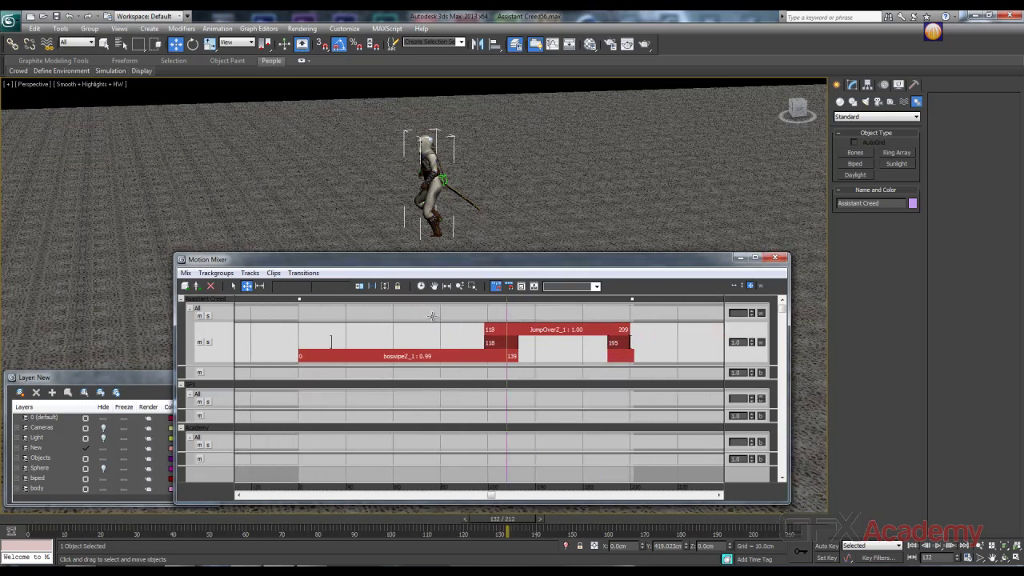
Examine the boswipe-to-JumpOver transition and the start of JumpOver up close, then fit all clips in the mixer view
scroll(480, 368, down, 4)
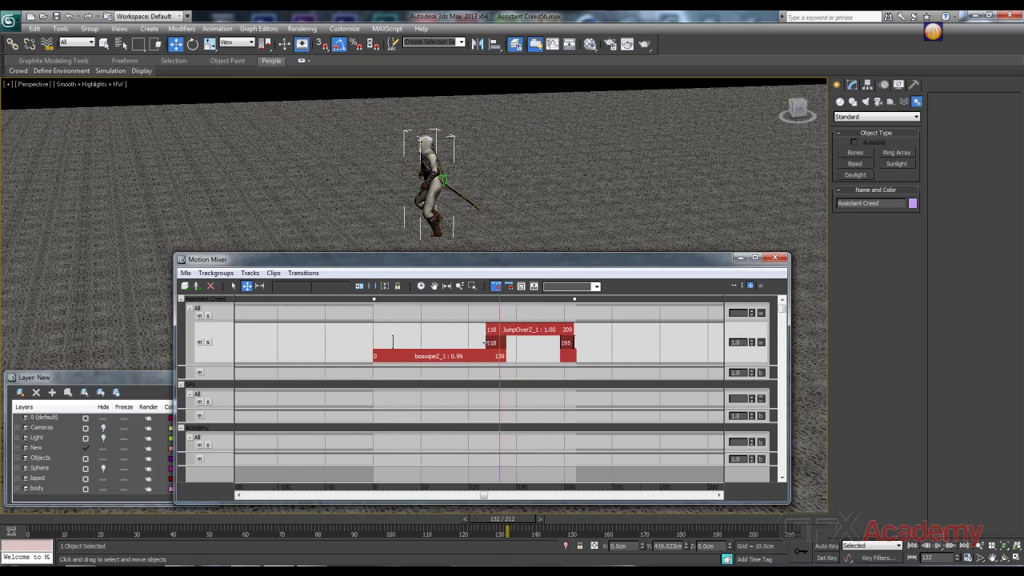
scroll(475, 368, down, 2)
middle_drag(503, 372, 267, 371)
scroll(365, 389, up, 5)
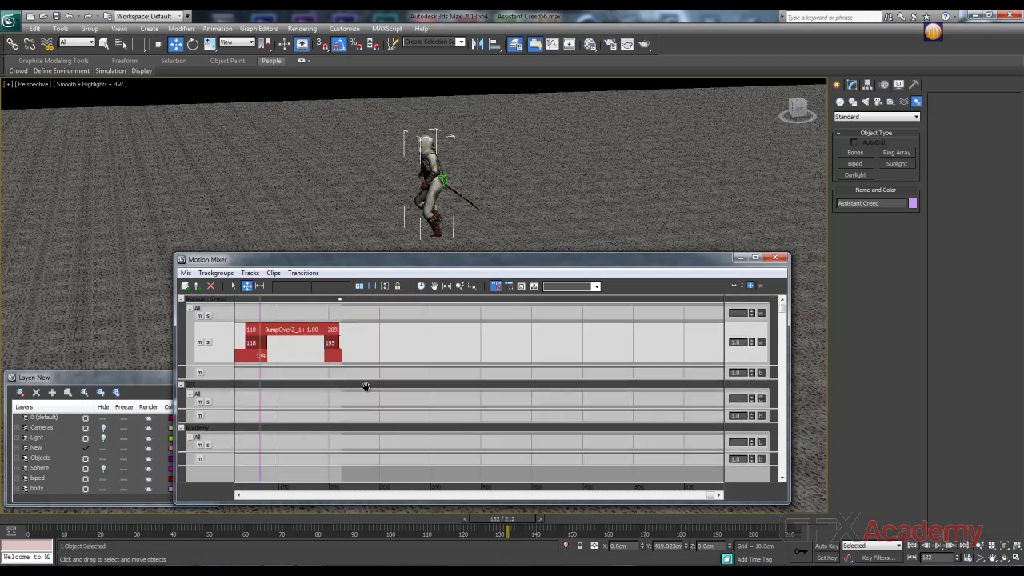
scroll(480, 427, up, 3)
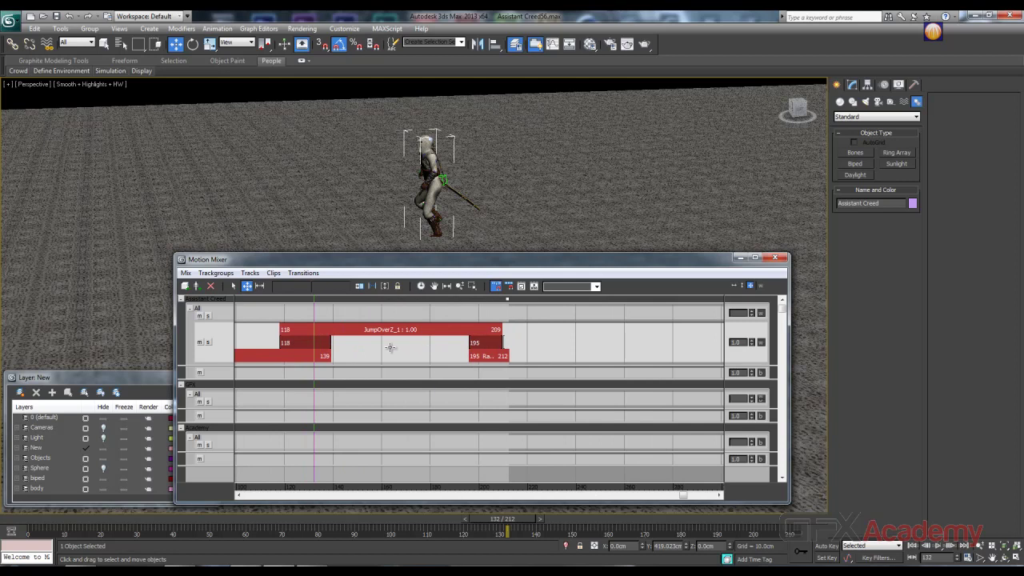
middle_drag(390, 348, 510, 363)
mouse_move(382, 368)
middle_down()
mouse_move(557, 366)
mouse_move(374, 364)
middle_up()
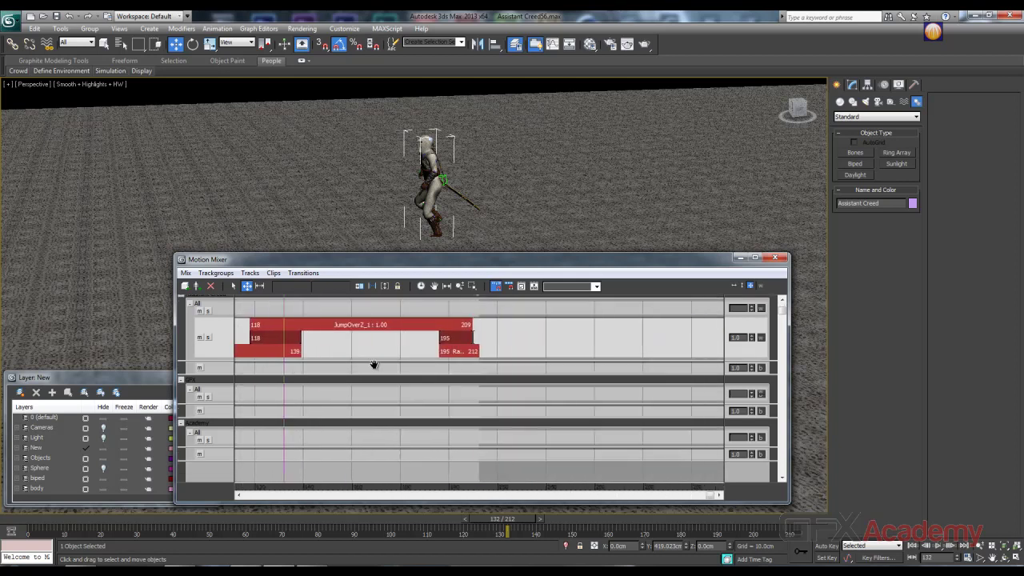
click(447, 288)
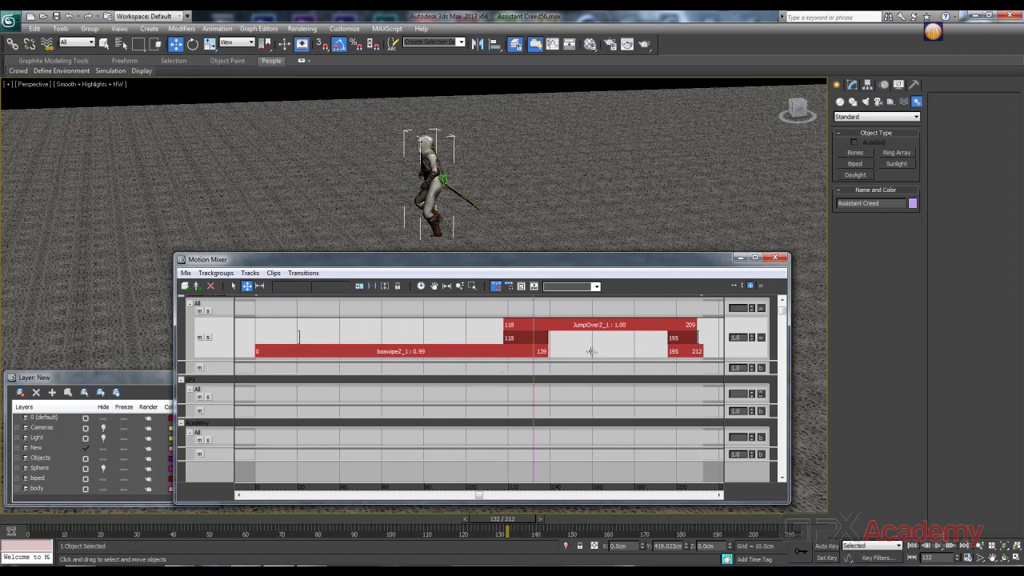
click(472, 286)
drag(490, 327, 568, 354)
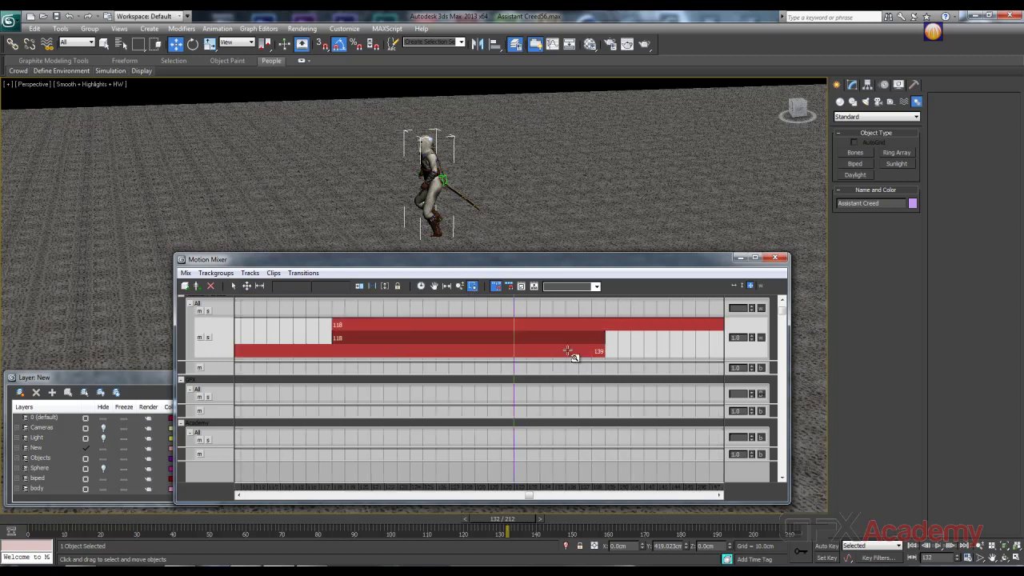
drag(326, 325, 368, 368)
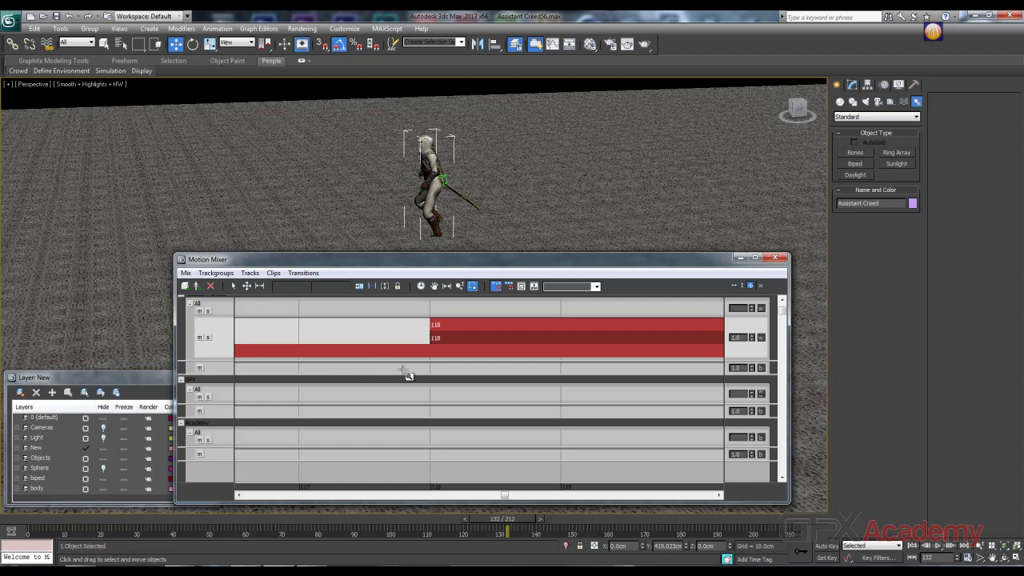
click(447, 286)
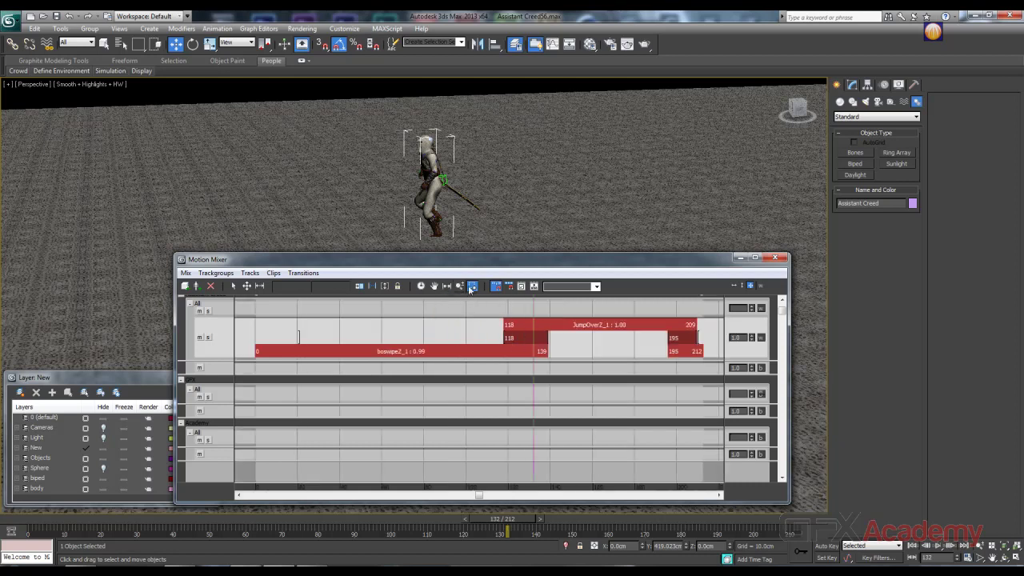
Delete the JumpOver clip to leave a gap between boswipe and RampLaunch
click(247, 286)
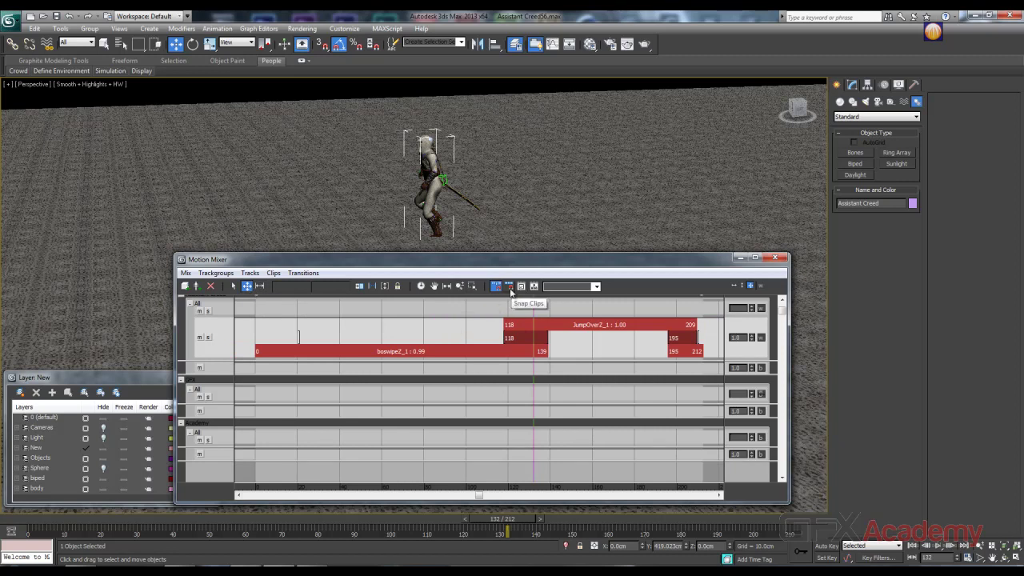
click(596, 328)
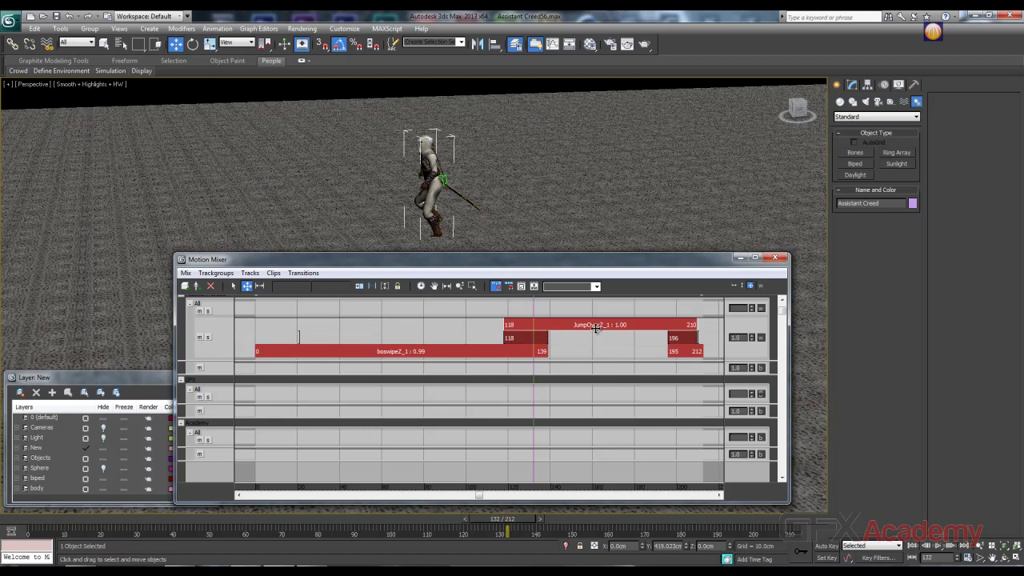
key(Delete)
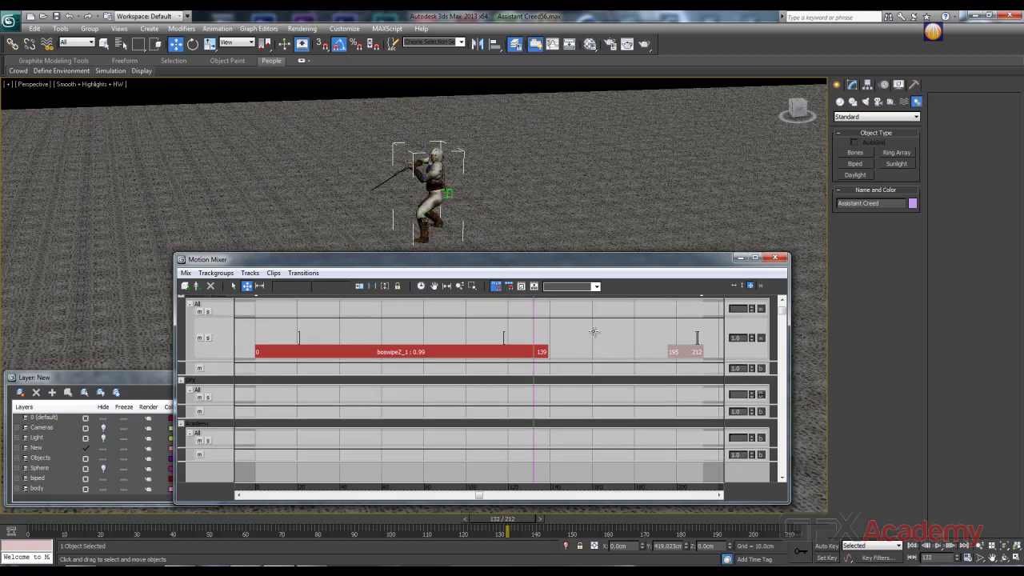
Enable Snap Clips and try moving the RampLaunch clip toward boswipe so it starts at frame 155
click(509, 287)
drag(690, 352, 605, 352)
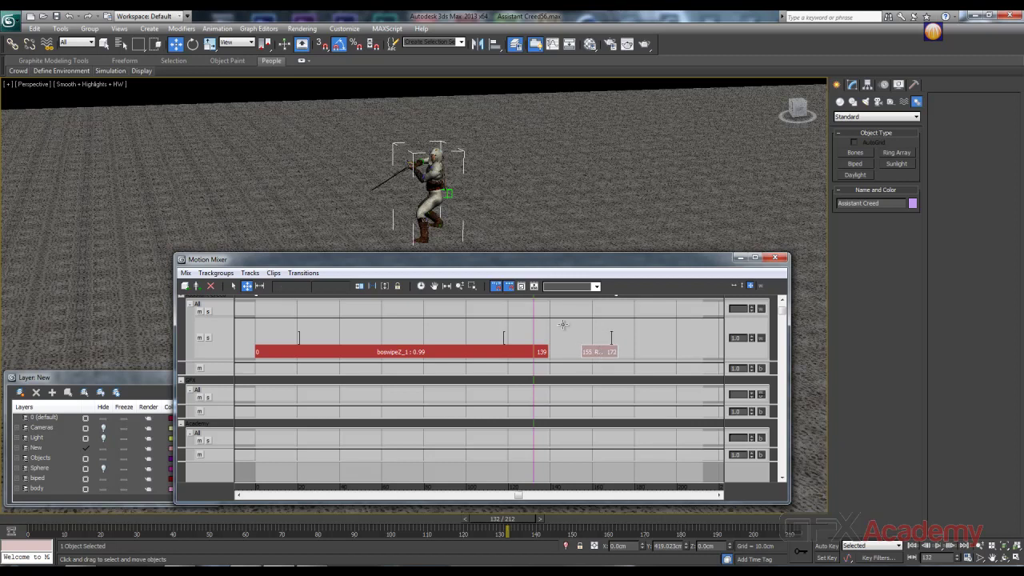
click(498, 289)
click(543, 362)
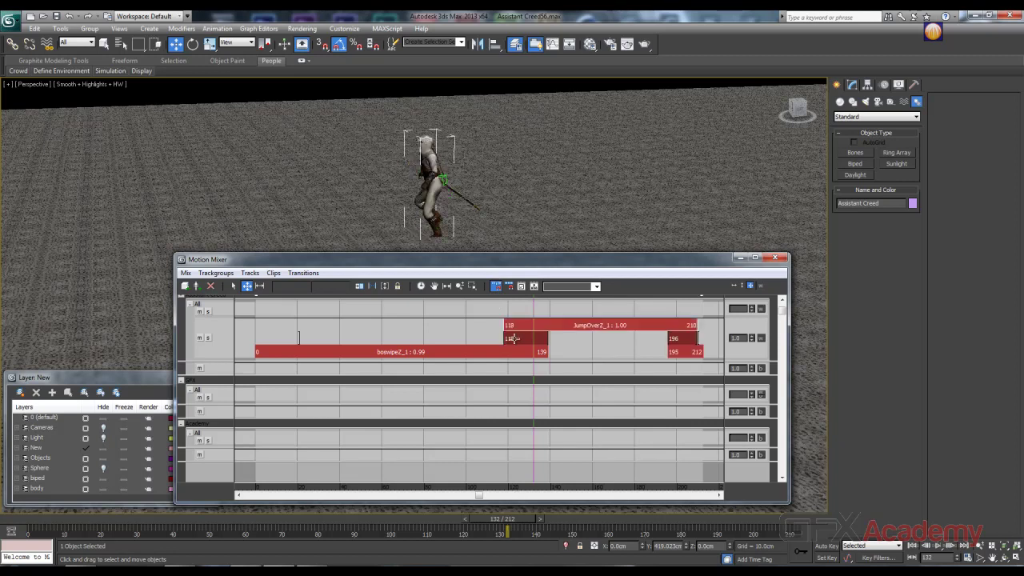
Open the Mixer Preferences and hide the clip scales
click(534, 286)
drag(475, 236, 642, 125)
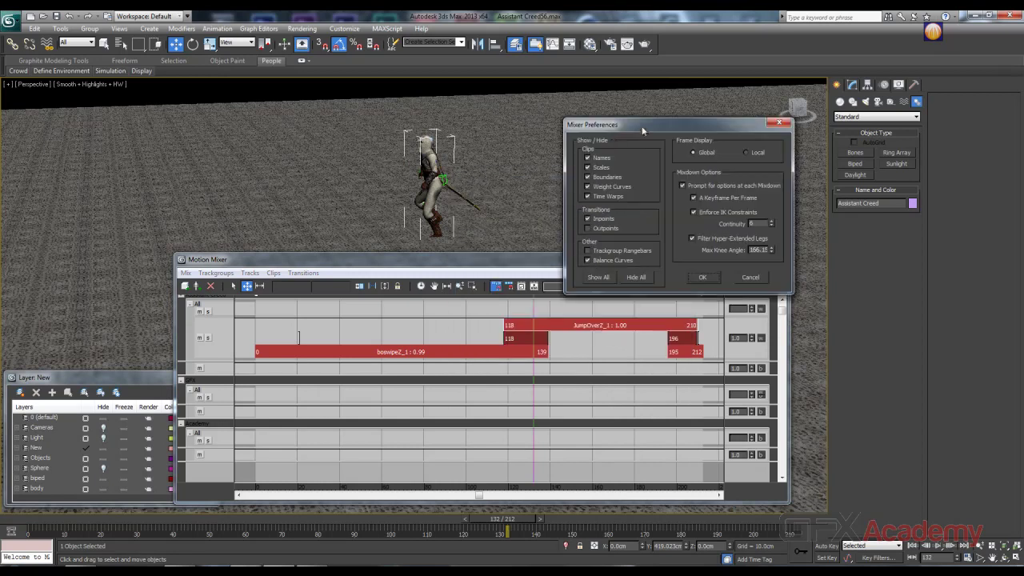
click(588, 167)
click(588, 167)
click(588, 167)
Switch the Weight Curves display off and on repeatedly to compare the clips, leaving it enabled
click(588, 187)
click(589, 186)
click(588, 186)
click(588, 187)
click(588, 186)
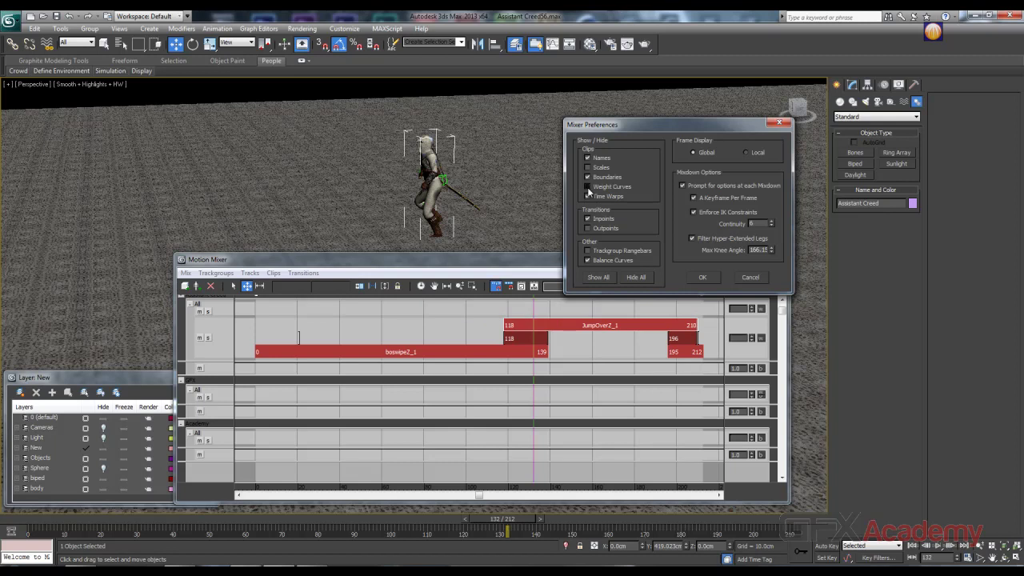
click(589, 186)
click(588, 187)
click(588, 187)
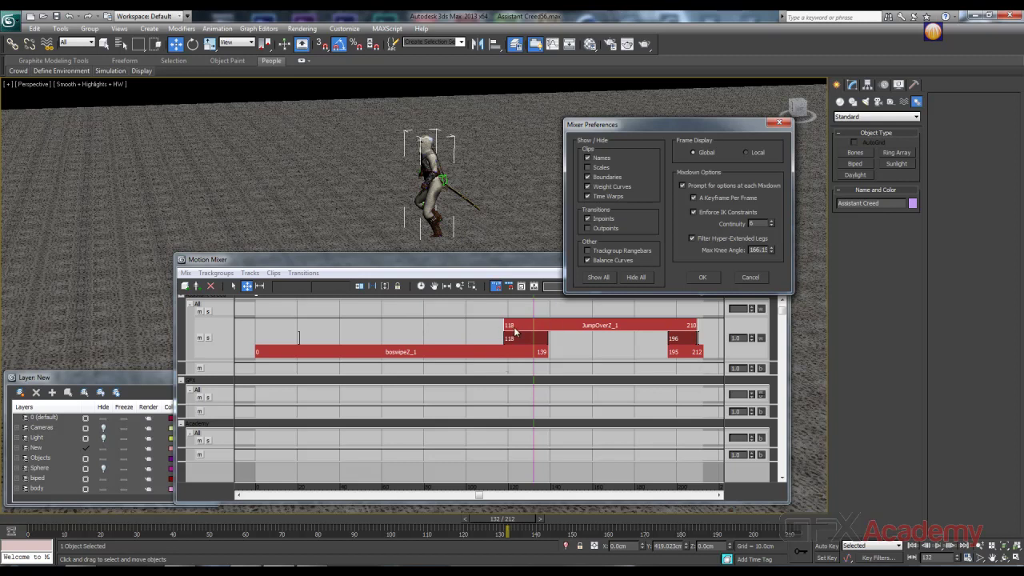
Toggle the clip boundaries off and on, show the clip scales again and accept the mixer preferences
click(588, 178)
click(588, 177)
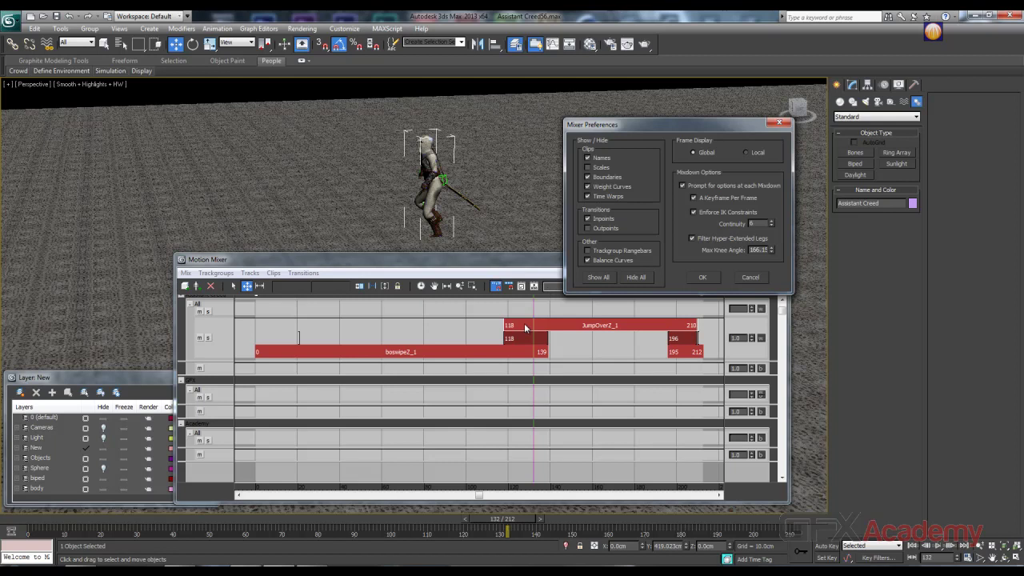
click(588, 168)
drag(727, 128, 697, 130)
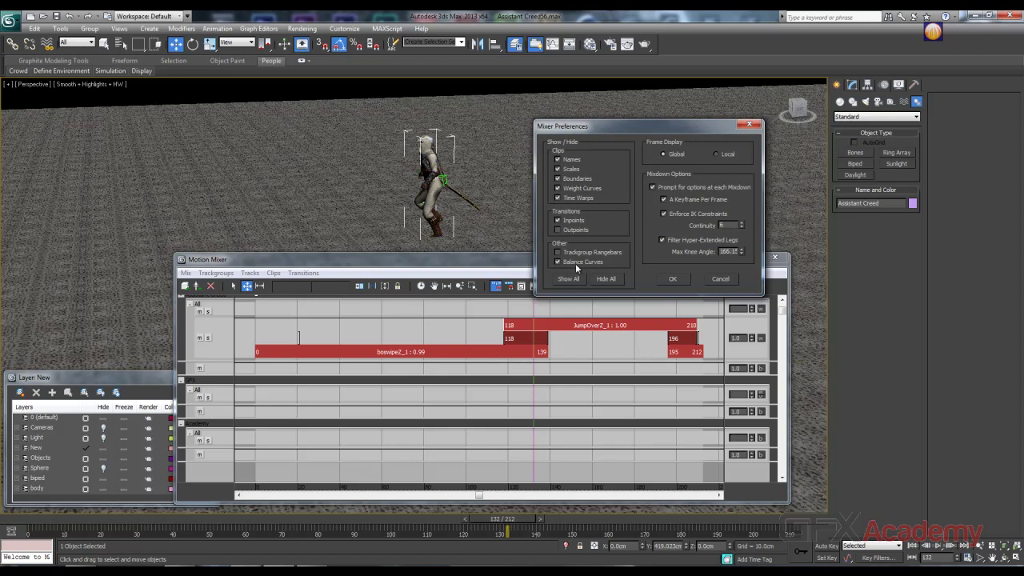
click(673, 278)
Open the Reservoir and inspect the source file and preview of each loaded biped clip
drag(528, 262, 512, 257)
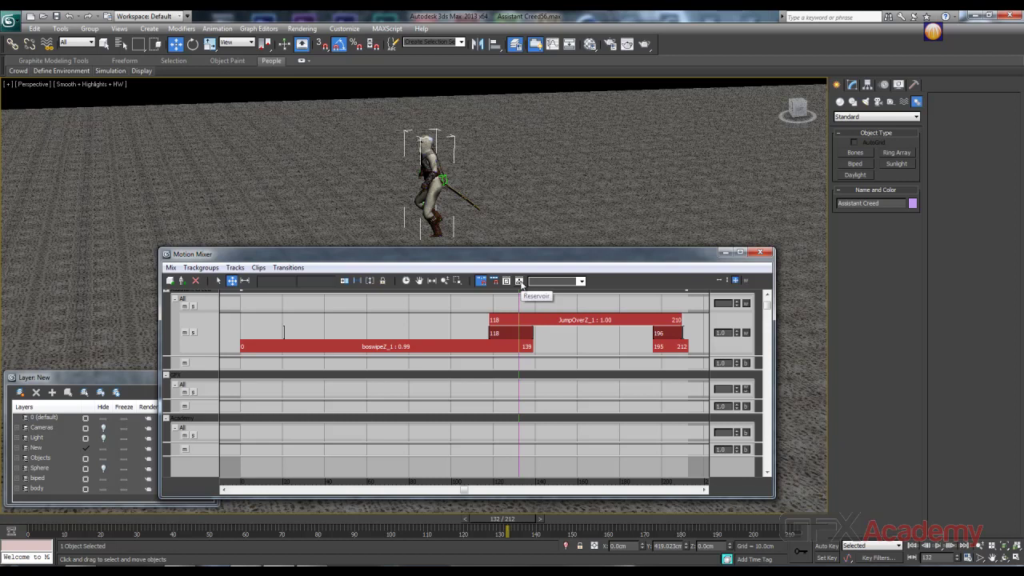
click(520, 280)
drag(551, 224, 556, 150)
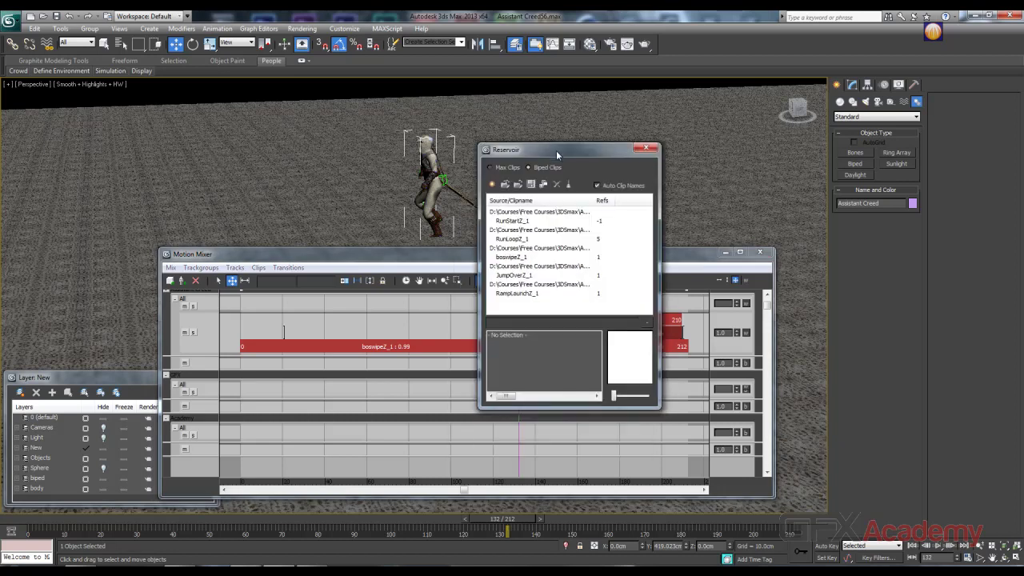
click(556, 213)
click(544, 230)
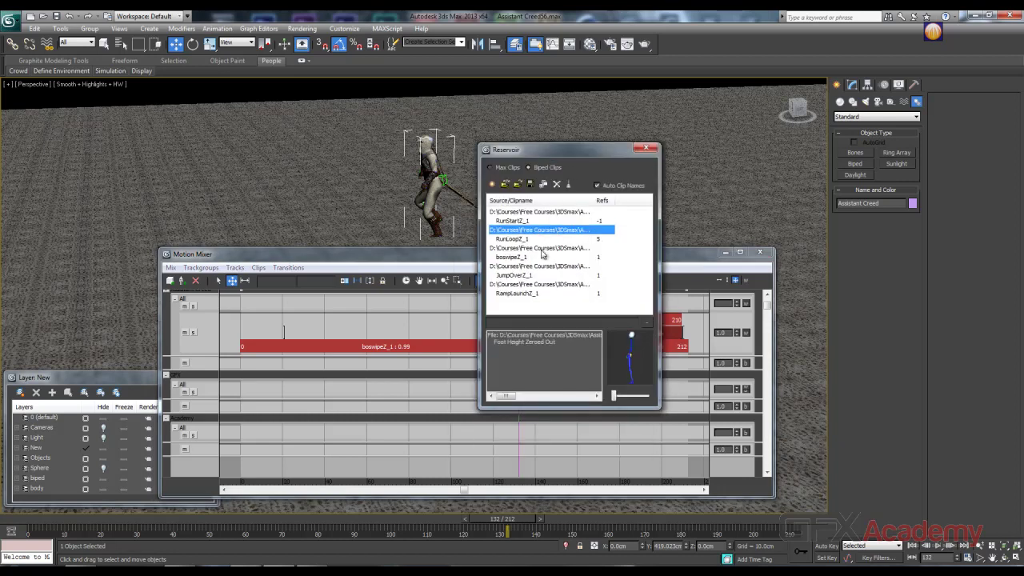
click(543, 249)
click(541, 267)
click(542, 285)
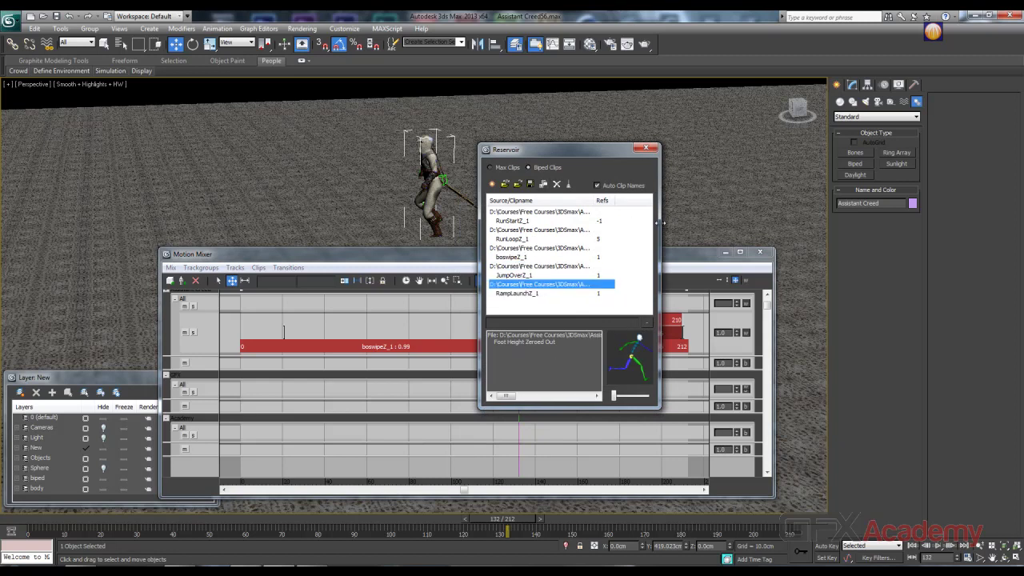
drag(660, 223, 708, 226)
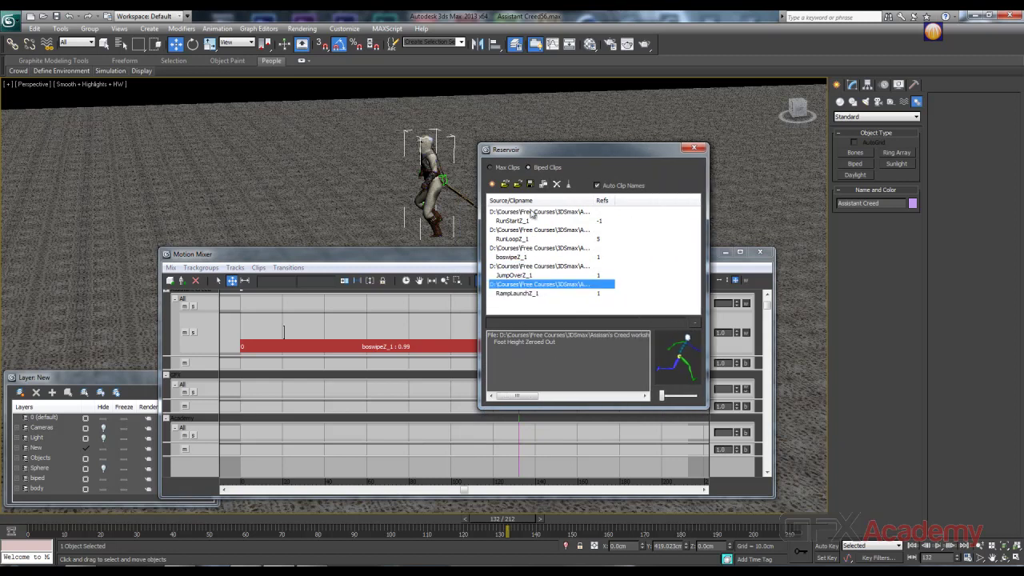
Switch the Reservoir list between Max Clips and Biped Clips, ending on Max Clips
click(491, 168)
click(529, 168)
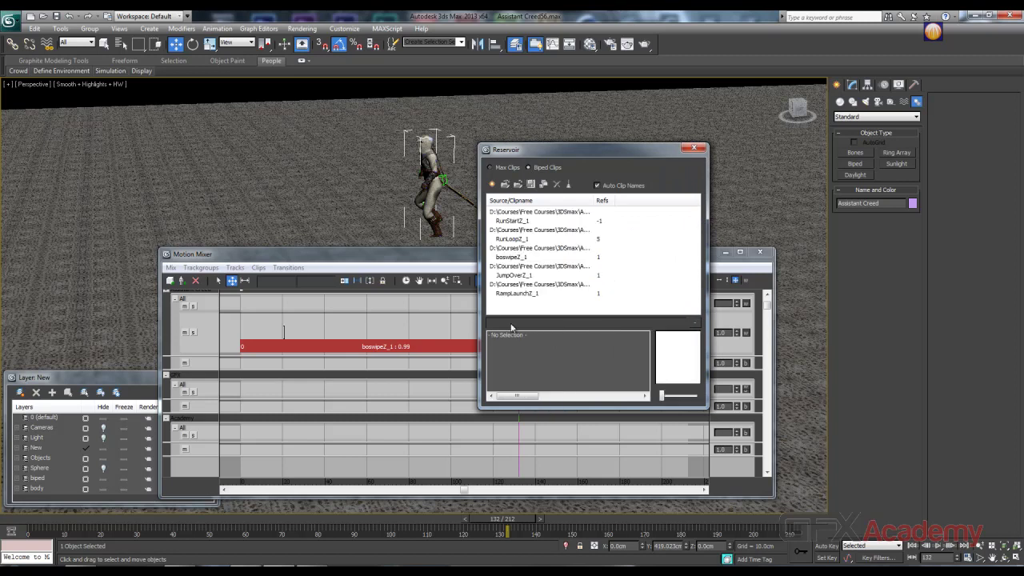
click(491, 168)
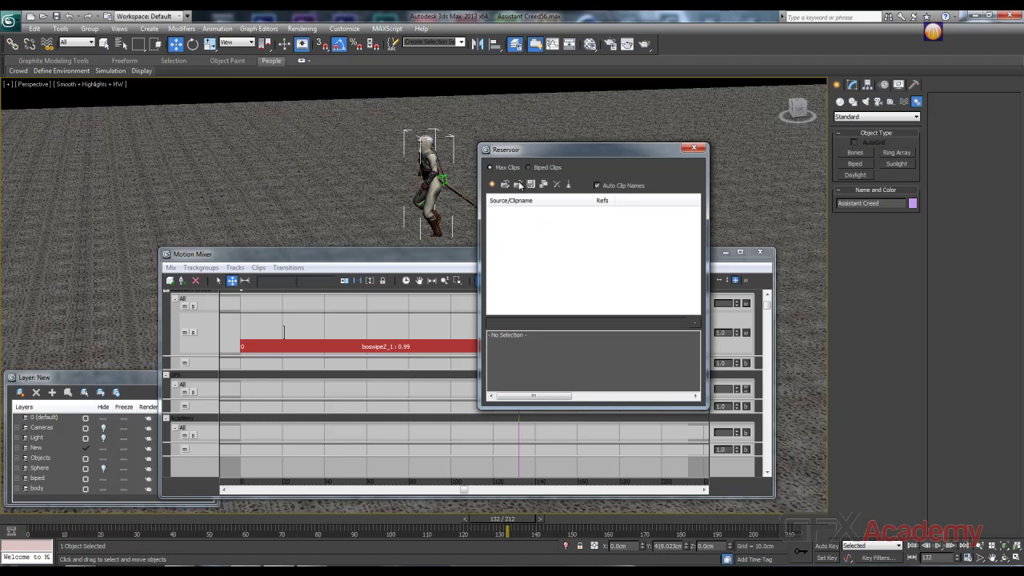
List the biped clips in the Reservoir and examine the figure differences and previews of RunStartZ_1, boswipeZ_1 and the RampLaunch source
click(530, 168)
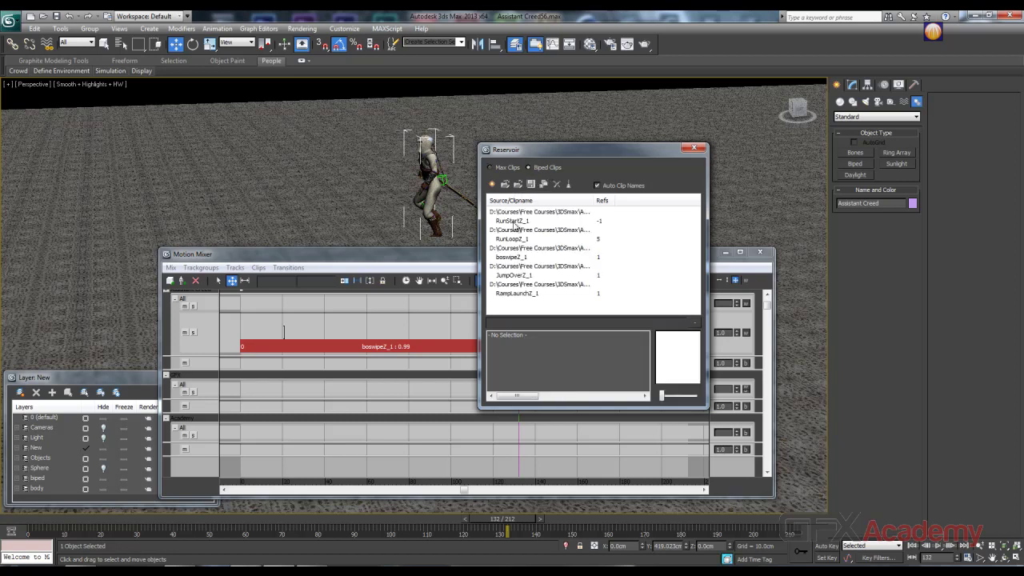
click(511, 212)
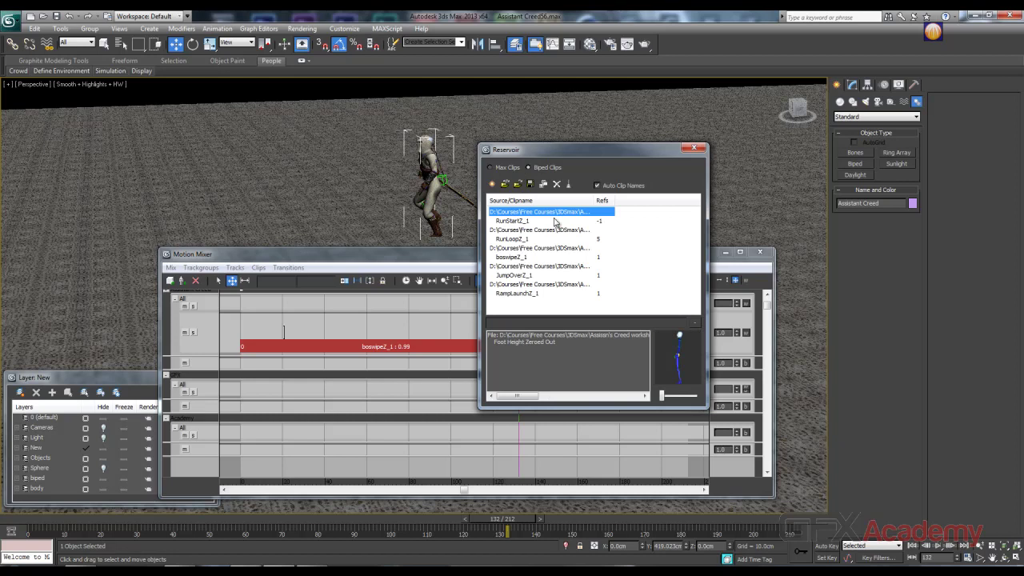
click(522, 221)
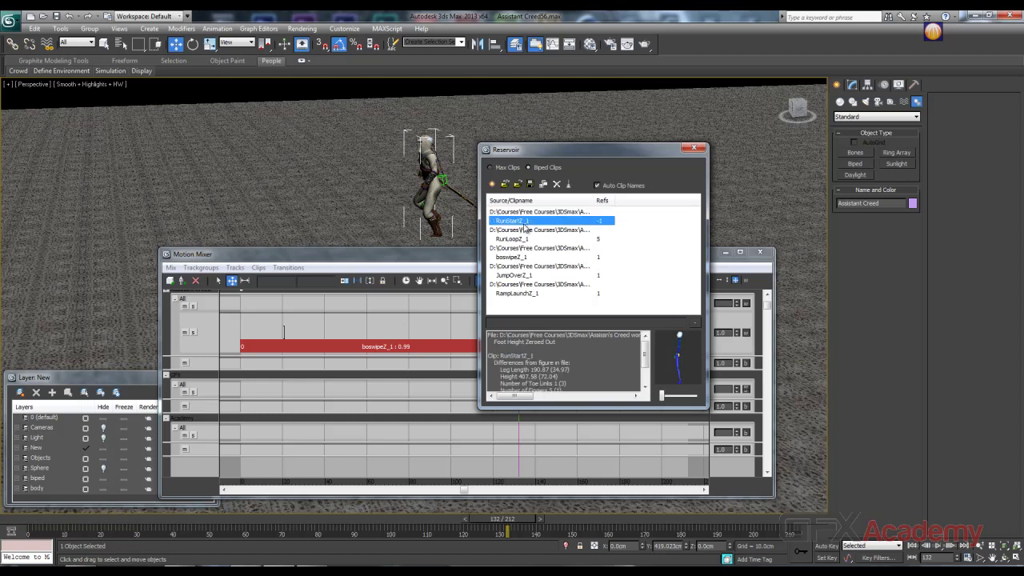
click(572, 352)
scroll(573, 351, down, 2)
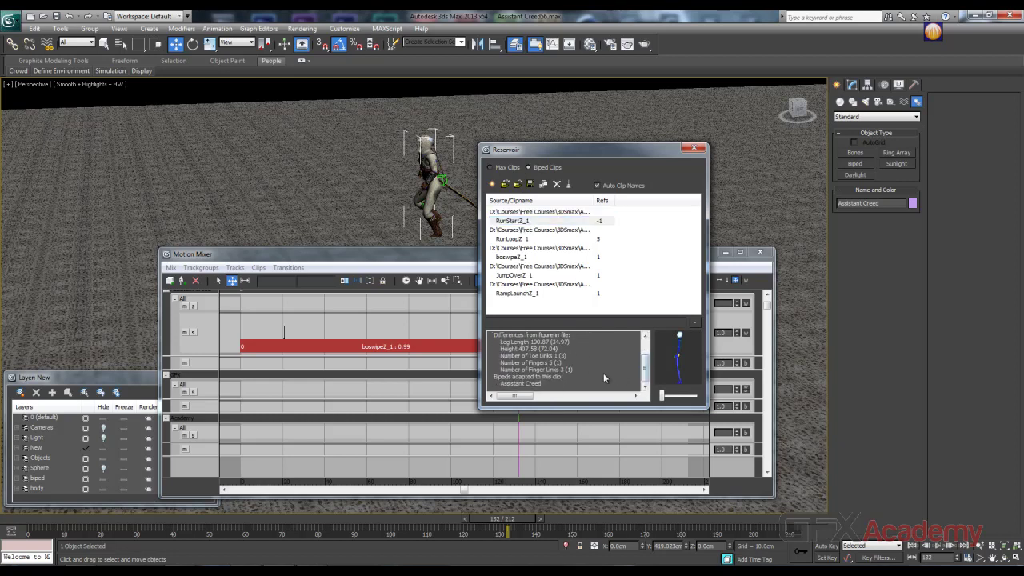
click(536, 249)
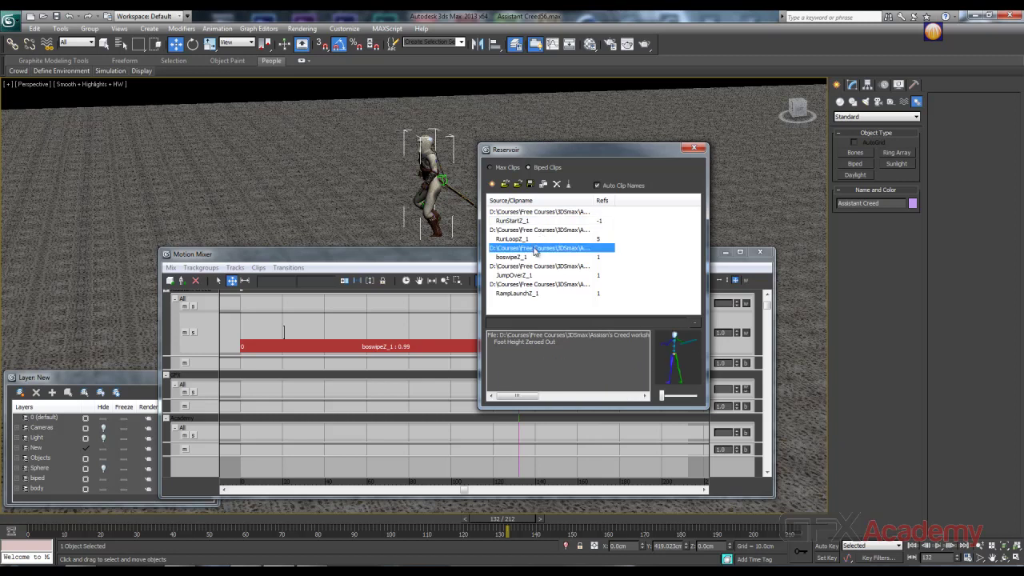
click(518, 258)
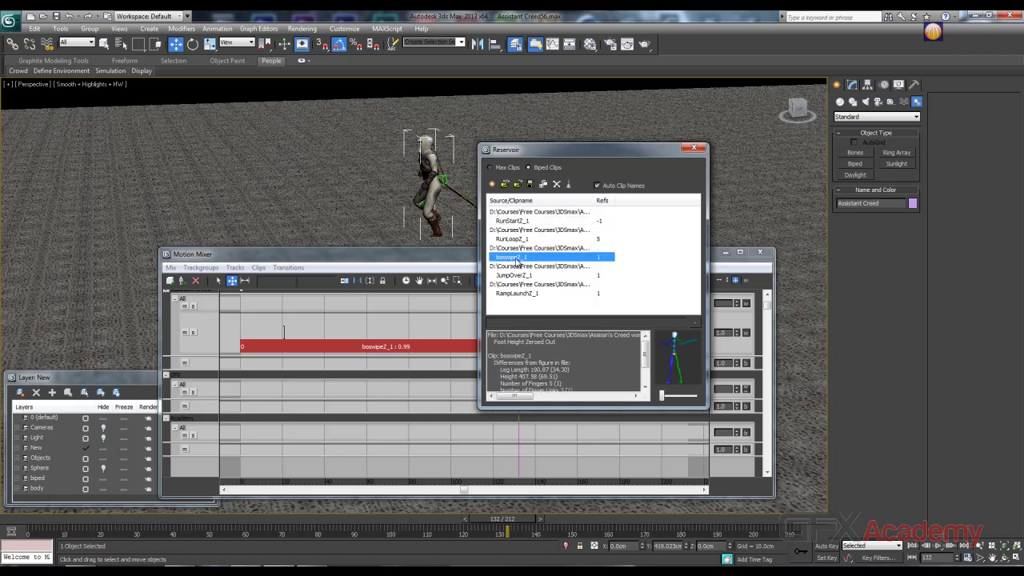
click(533, 364)
drag(646, 354, 645, 365)
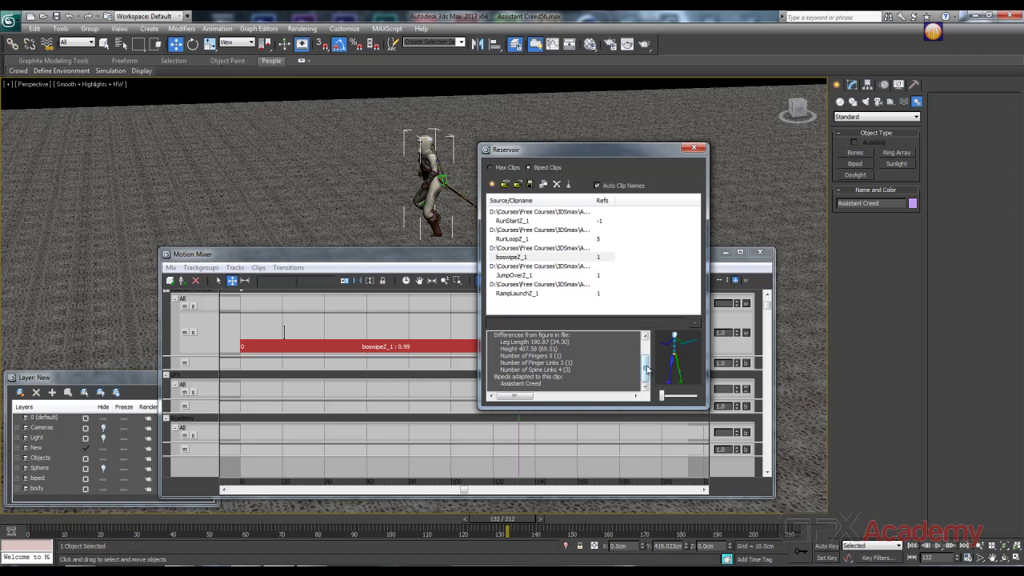
click(530, 288)
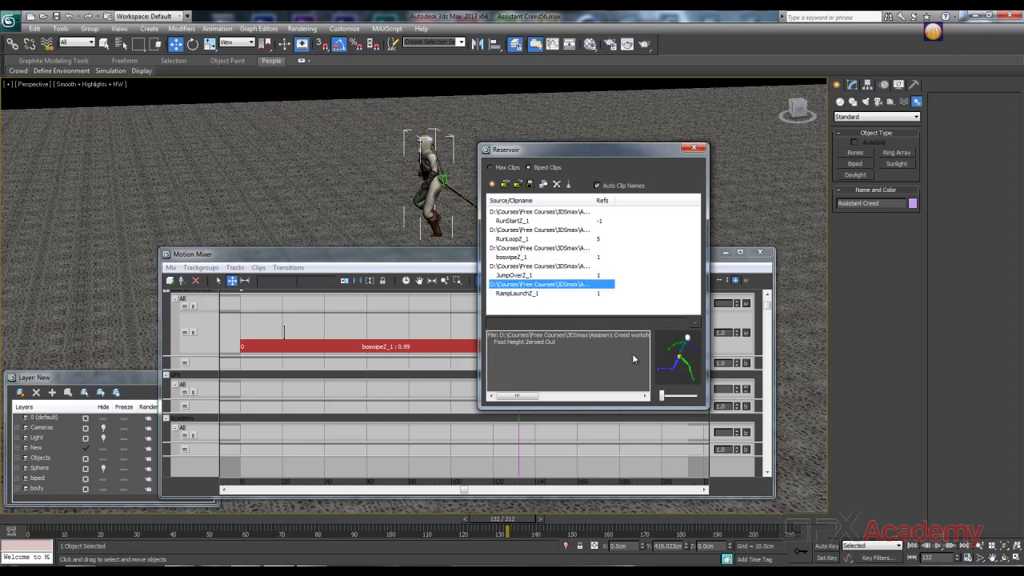
mouse_move(660, 396)
mouse_down()
mouse_move(699, 398)
mouse_move(662, 397)
mouse_up()
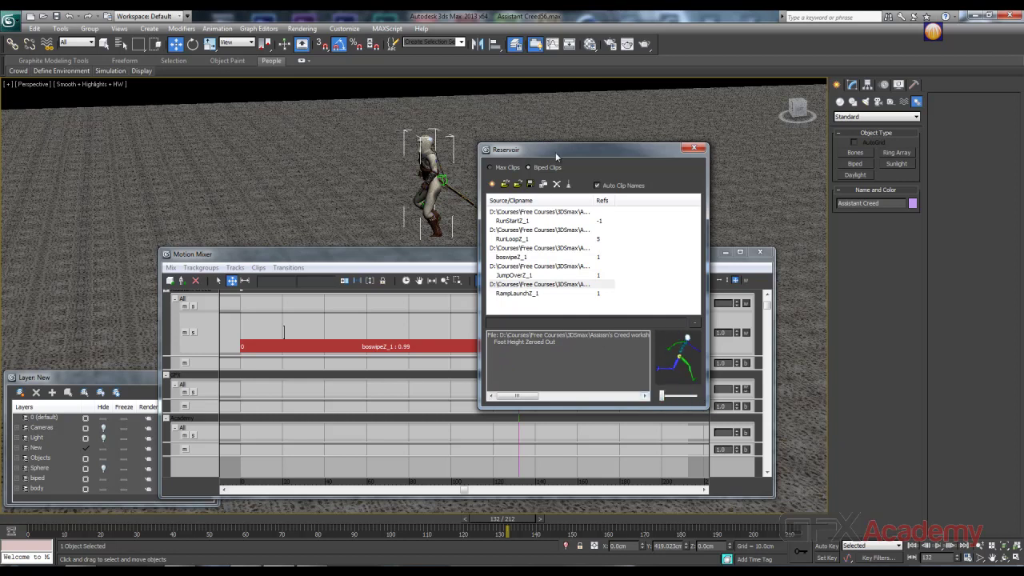
Reload all biped clip files in the Reservoir, accepting quantized footsteps and keys for the frame rate change
drag(555, 152, 547, 151)
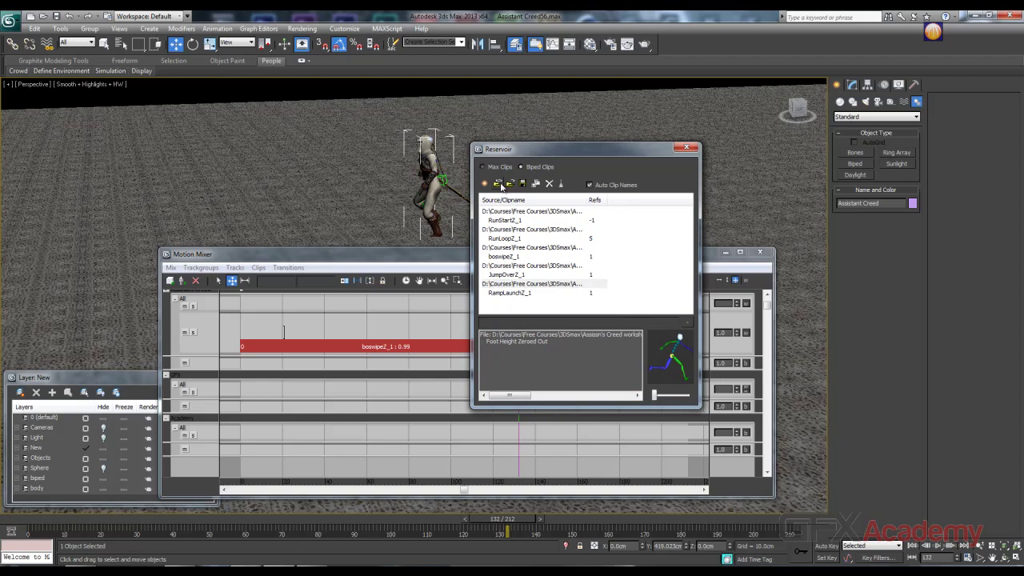
click(497, 185)
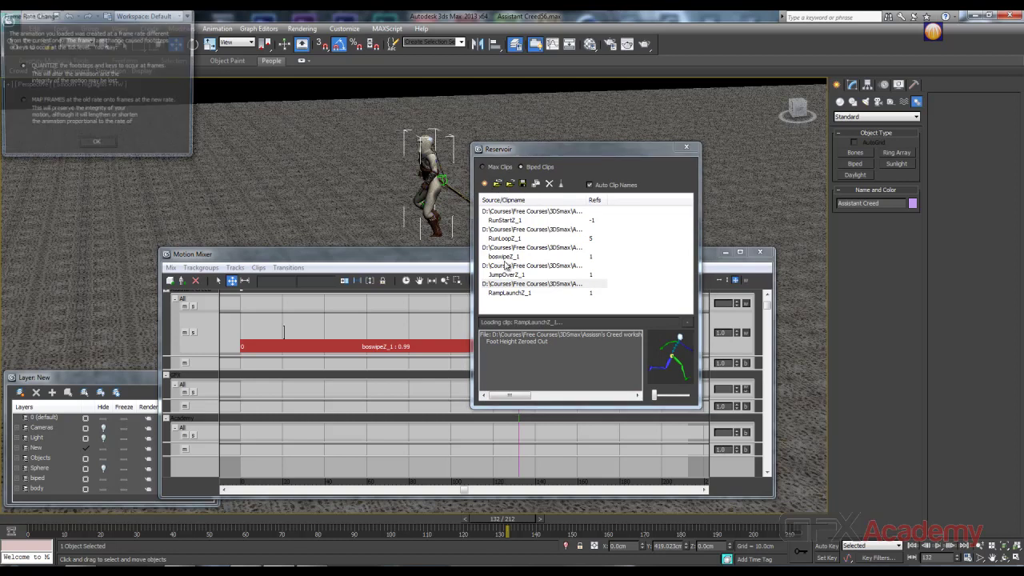
click(97, 145)
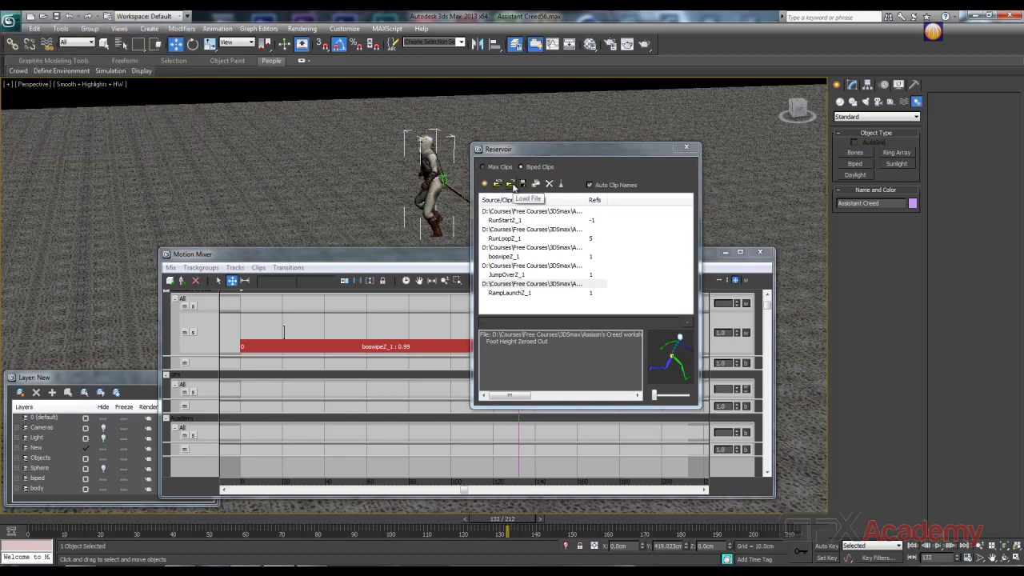
click(527, 216)
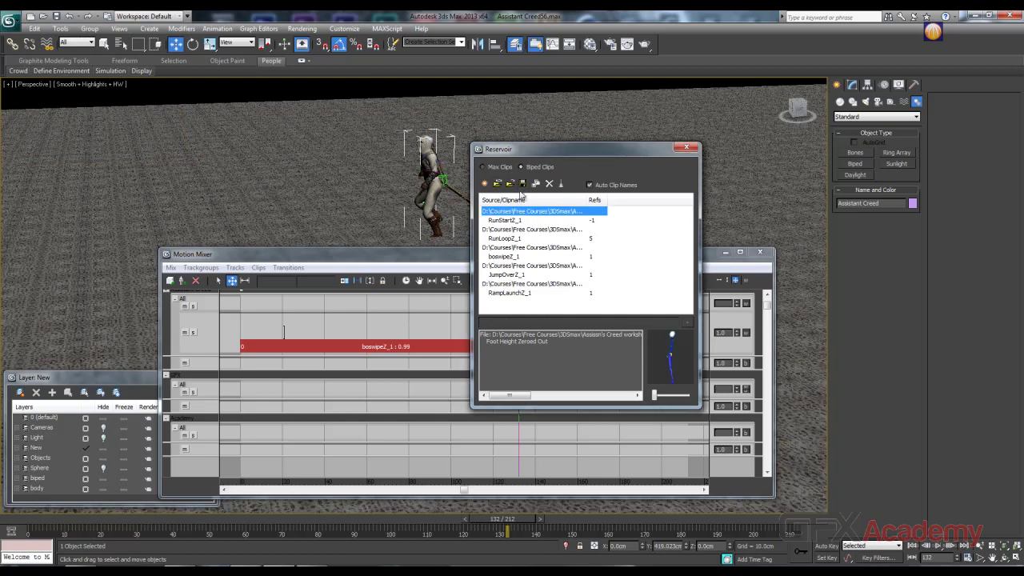
click(522, 185)
click(96, 145)
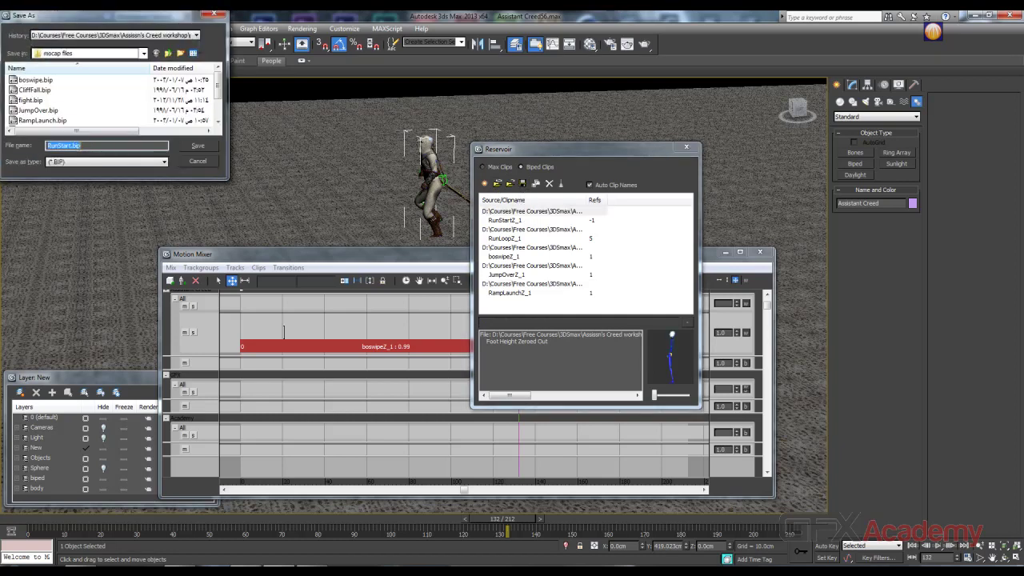
click(198, 161)
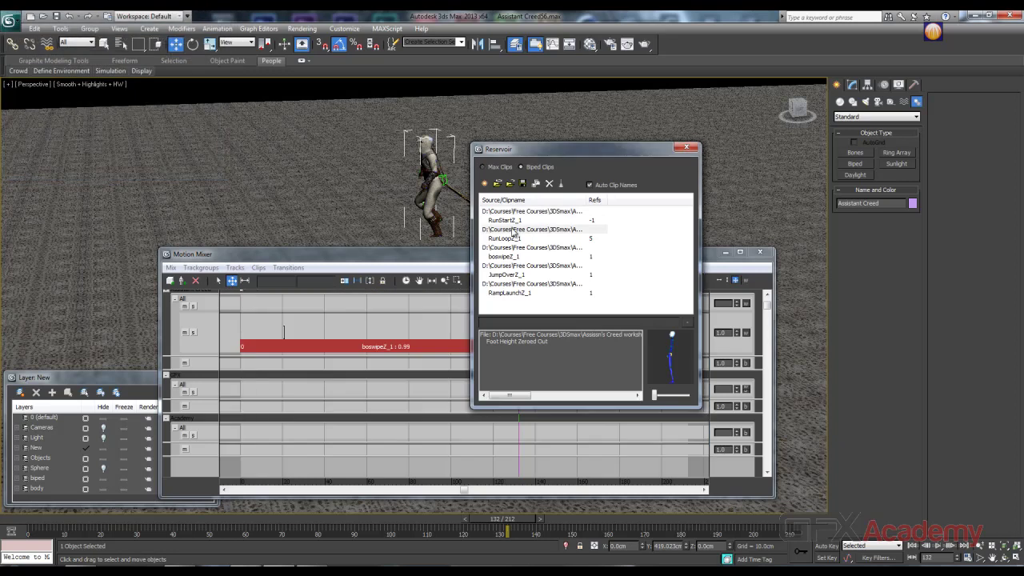
click(513, 231)
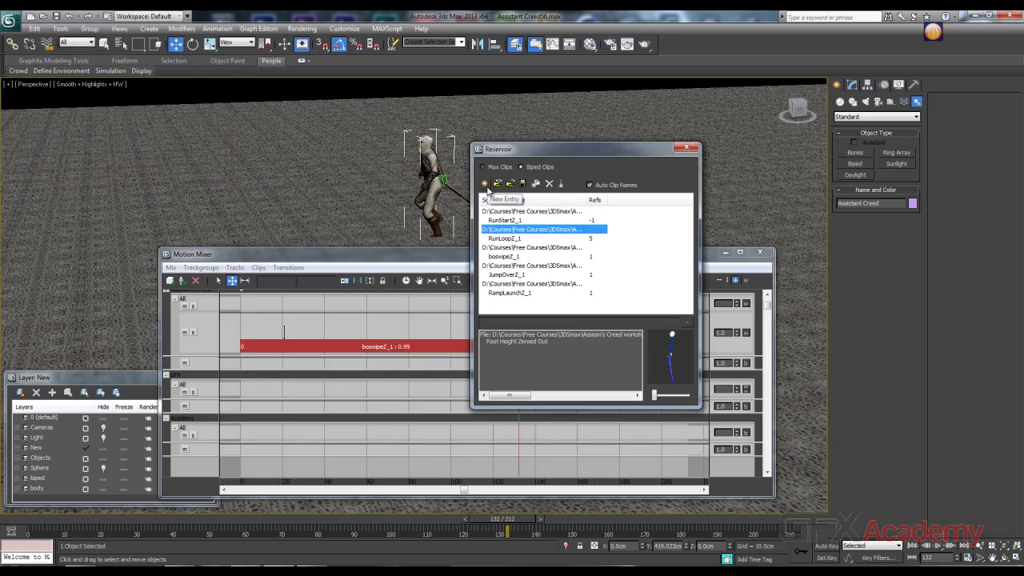
click(485, 185)
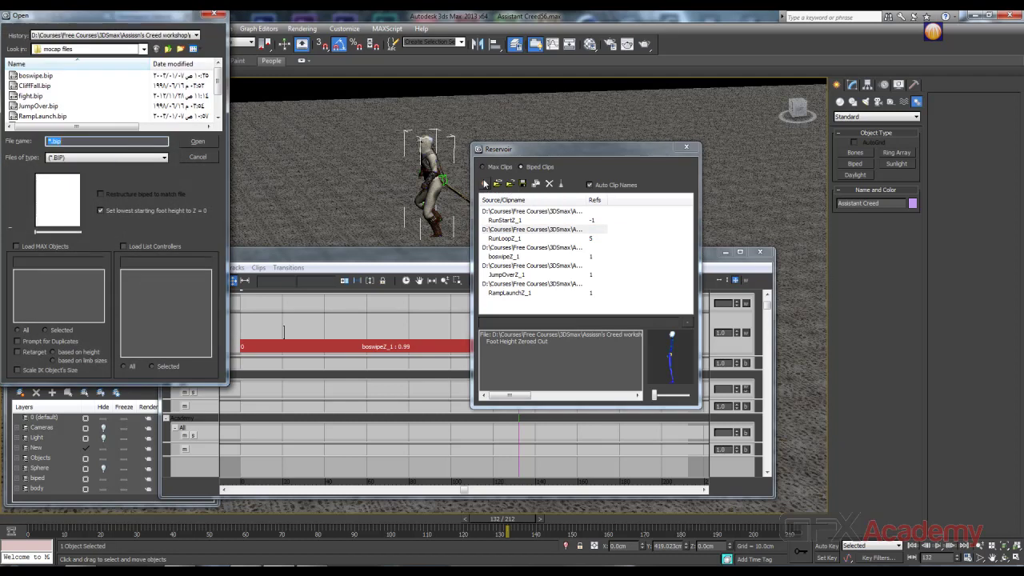
click(200, 159)
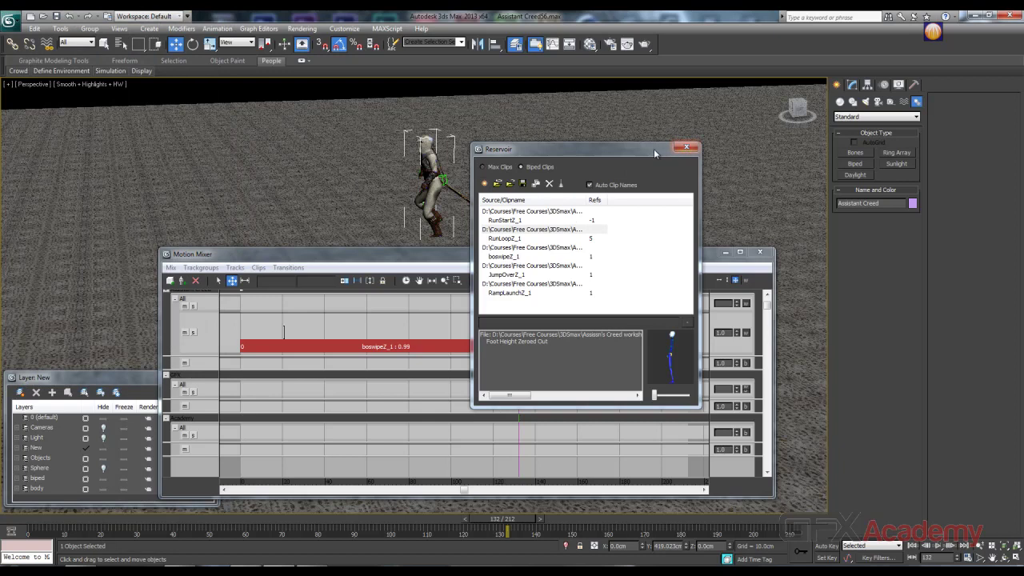
Close the Reservoir to return to the clips in the Motion Mixer
drag(584, 150, 676, 149)
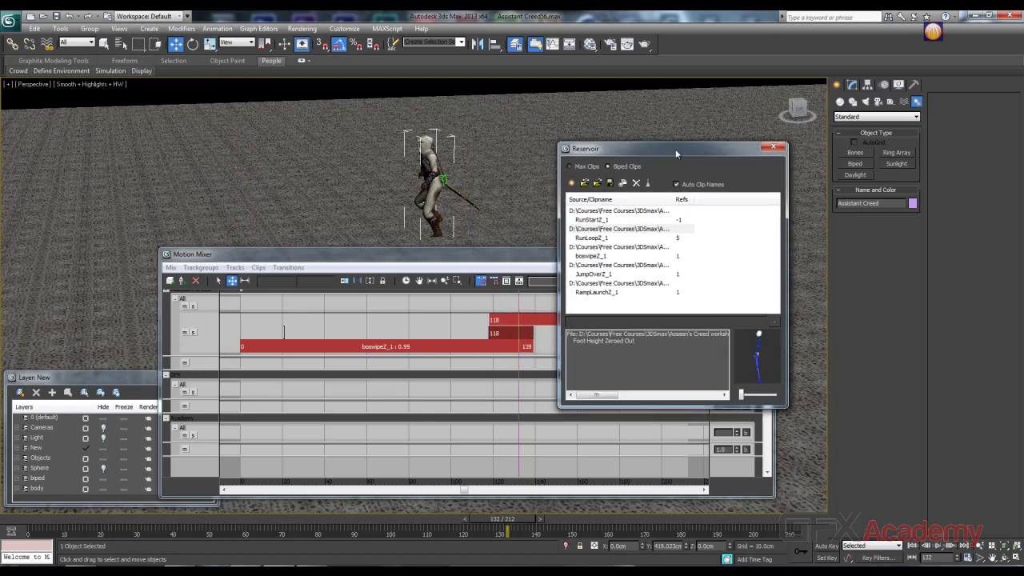
click(764, 149)
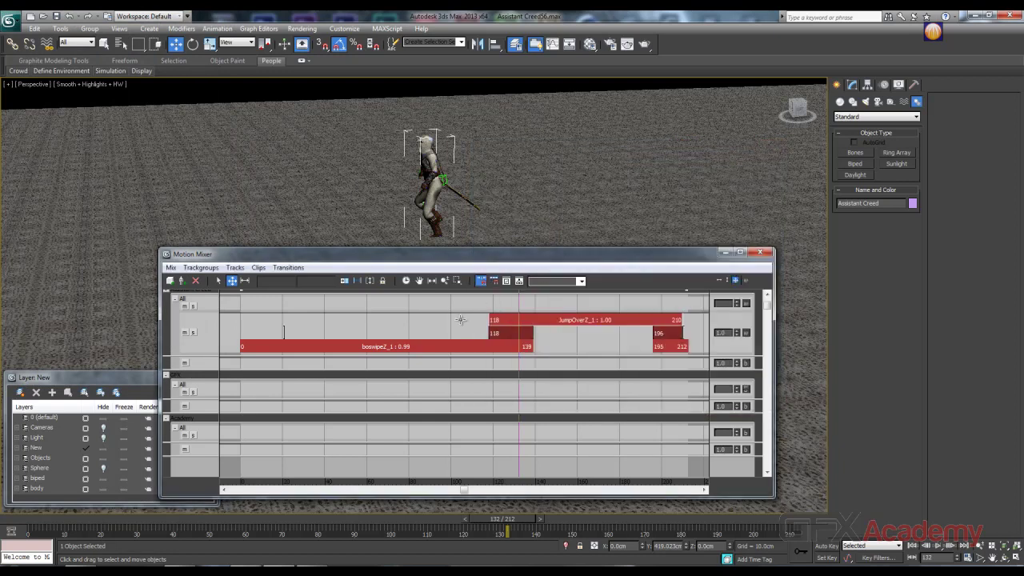
drag(427, 322, 414, 323)
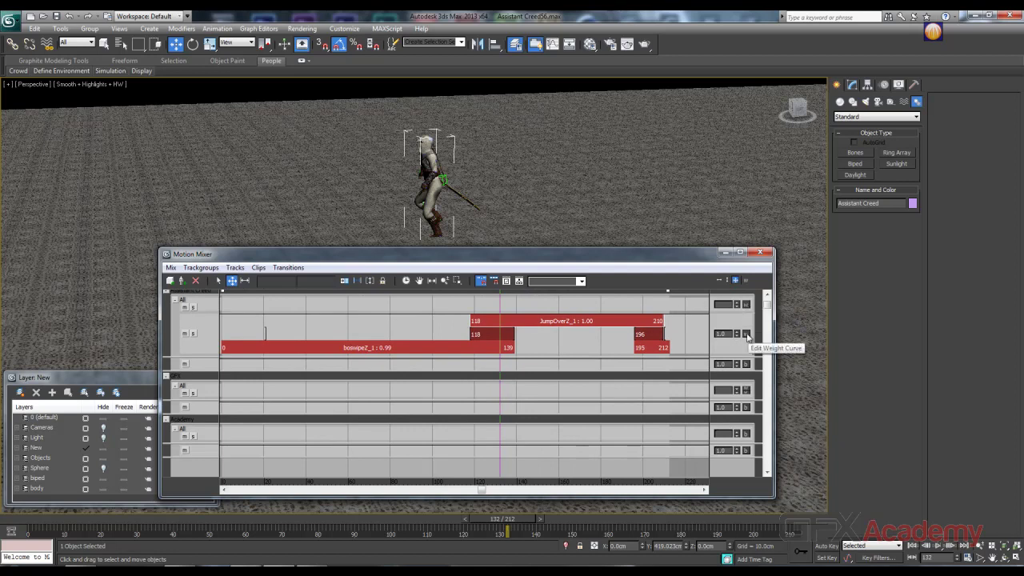
Switch weight curve editing on and off for the Assistant Creed trackgroup and its transition track
click(746, 304)
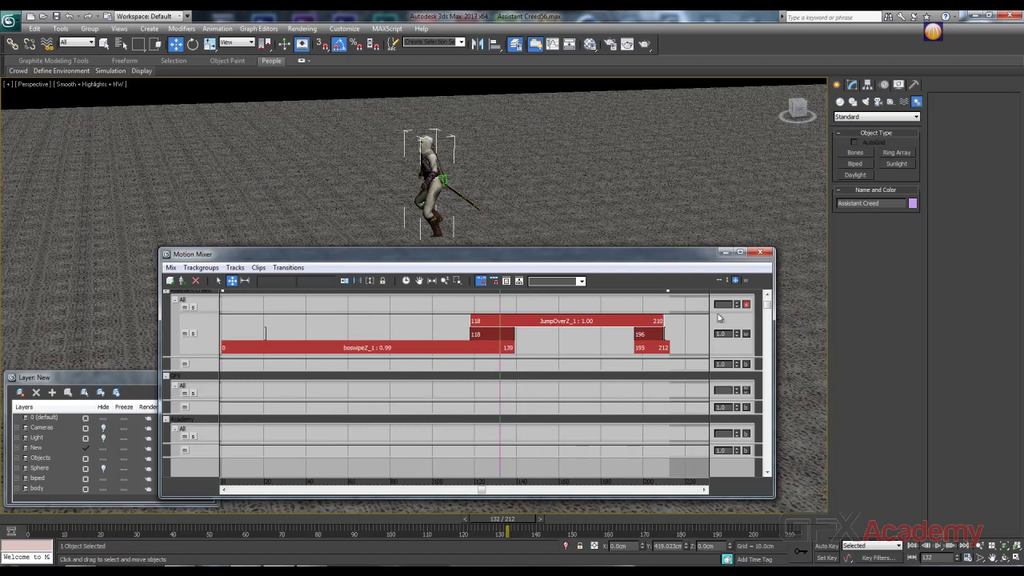
click(748, 335)
click(747, 334)
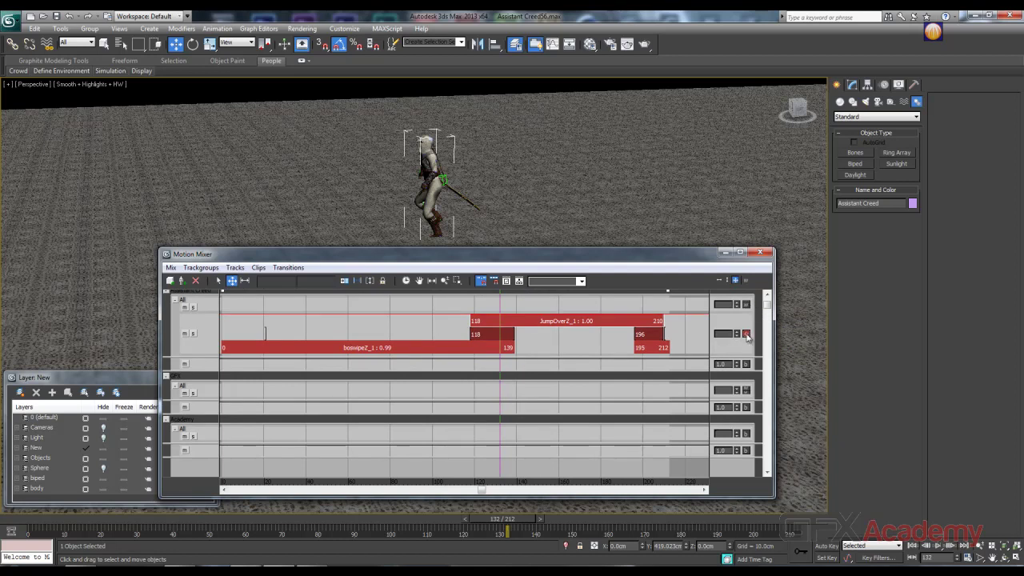
click(747, 336)
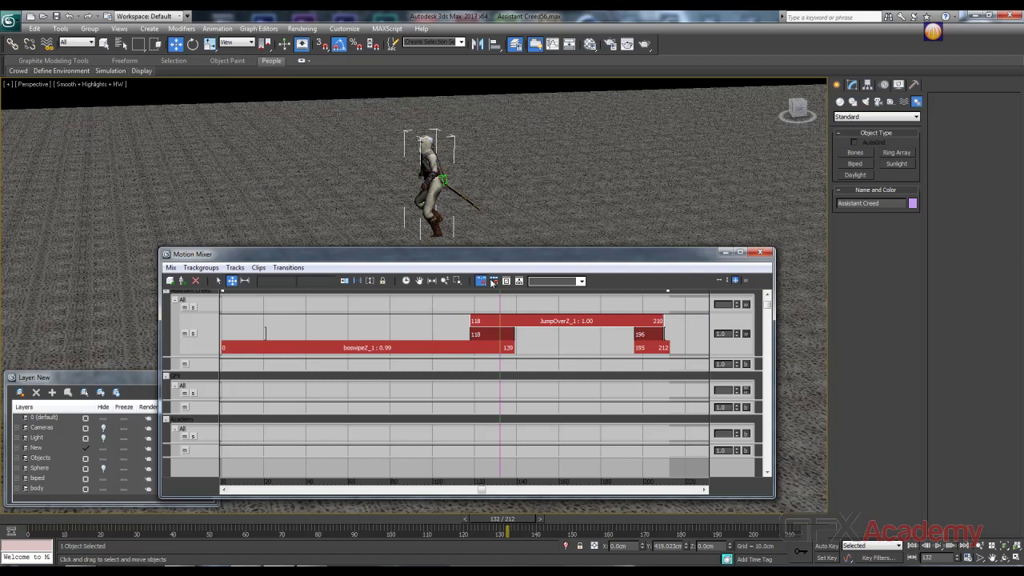
Scrub the mix to frame 81 and delete all clips from the Assistant Creed transition track, returning to Move Clips mode
drag(476, 258, 500, 270)
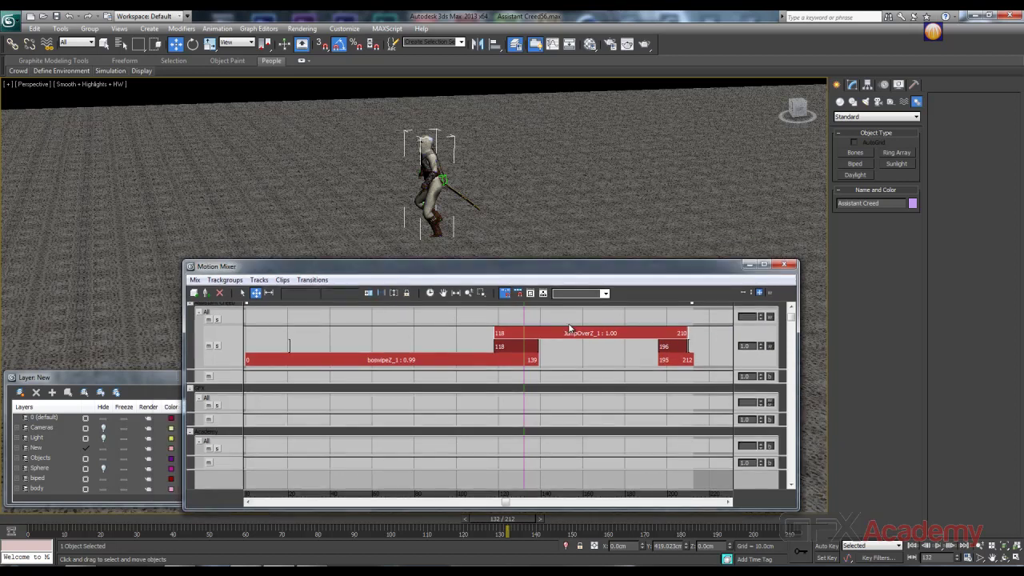
drag(524, 312, 419, 341)
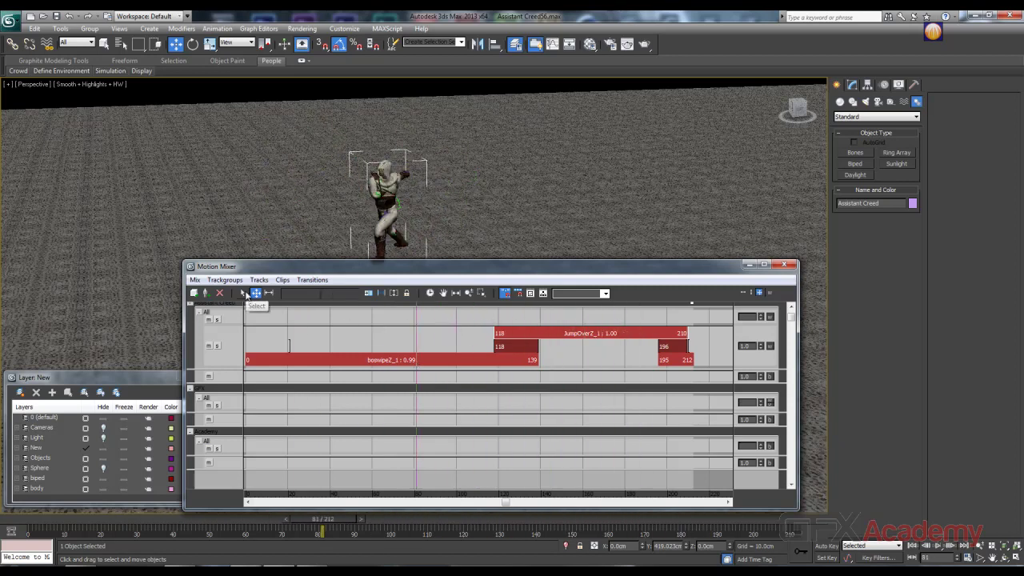
click(242, 294)
click(258, 362)
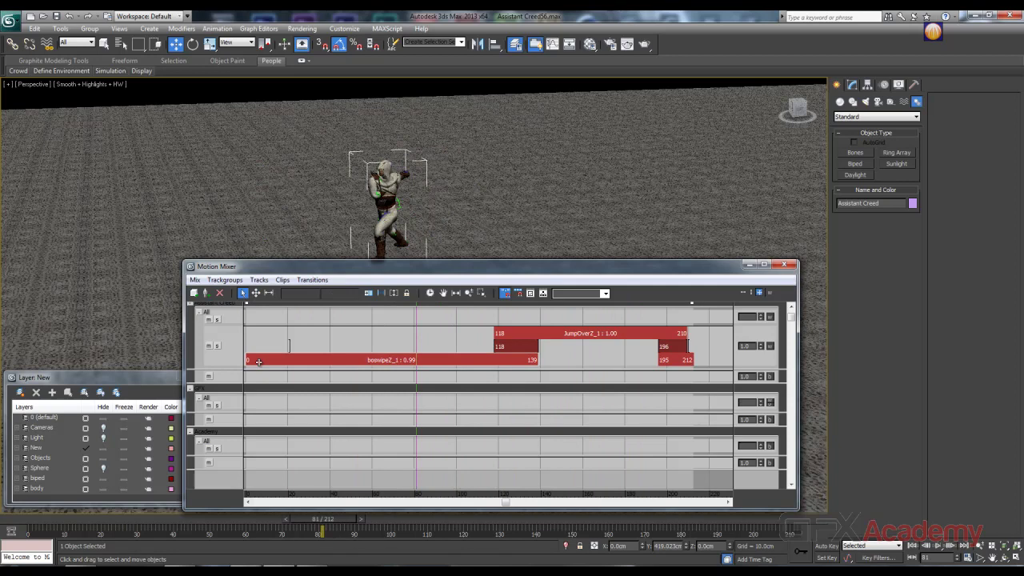
key(Delete)
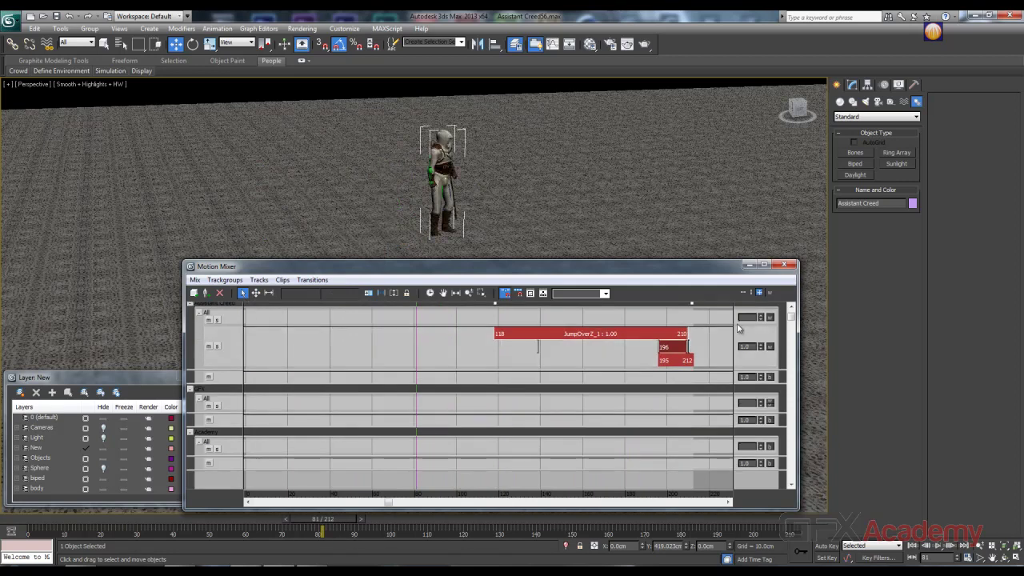
key(Delete)
click(673, 353)
key(Delete)
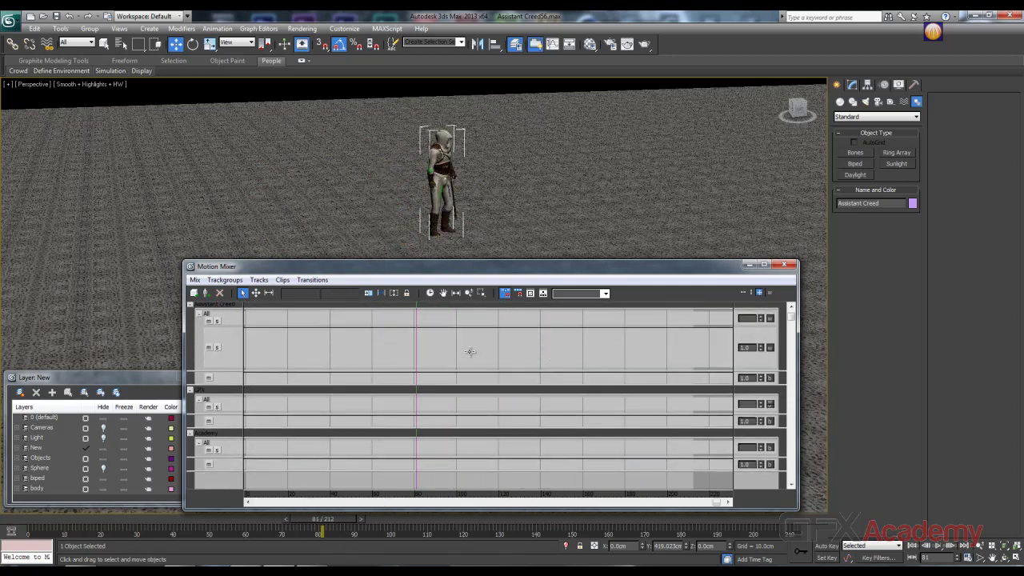
click(256, 293)
click(225, 280)
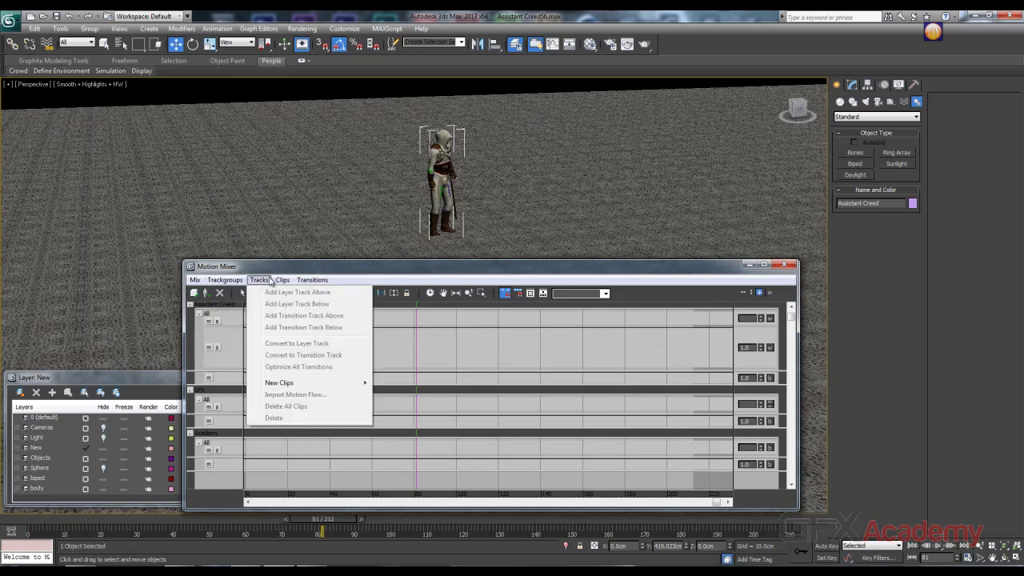
click(195, 280)
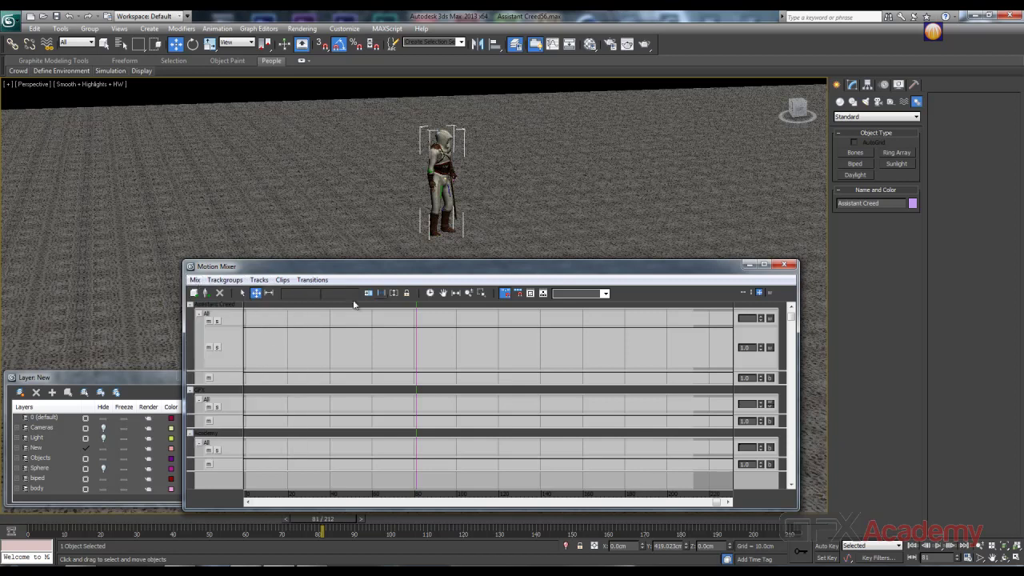
right_click(275, 341)
mouse_move(350, 443)
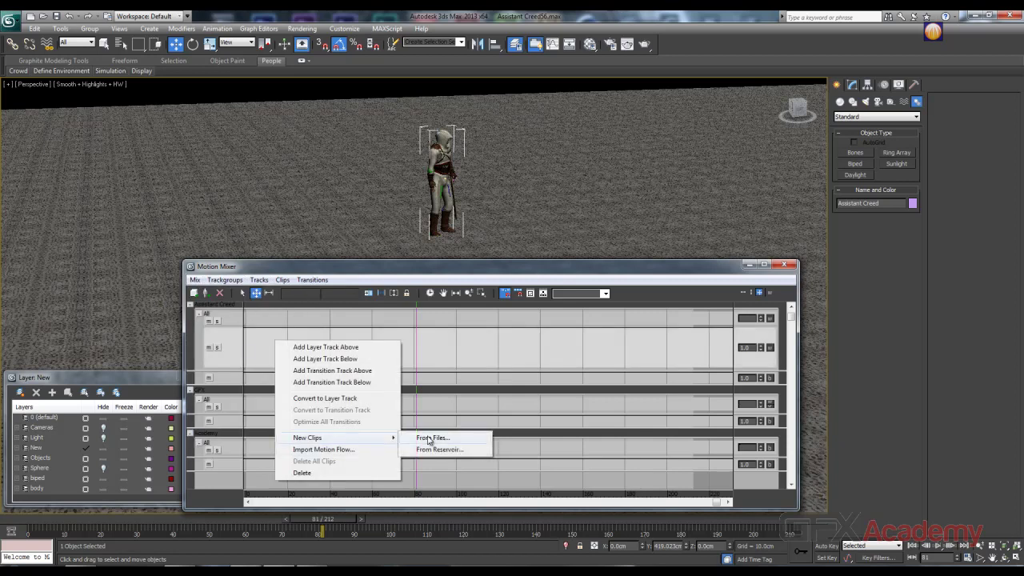
click(421, 343)
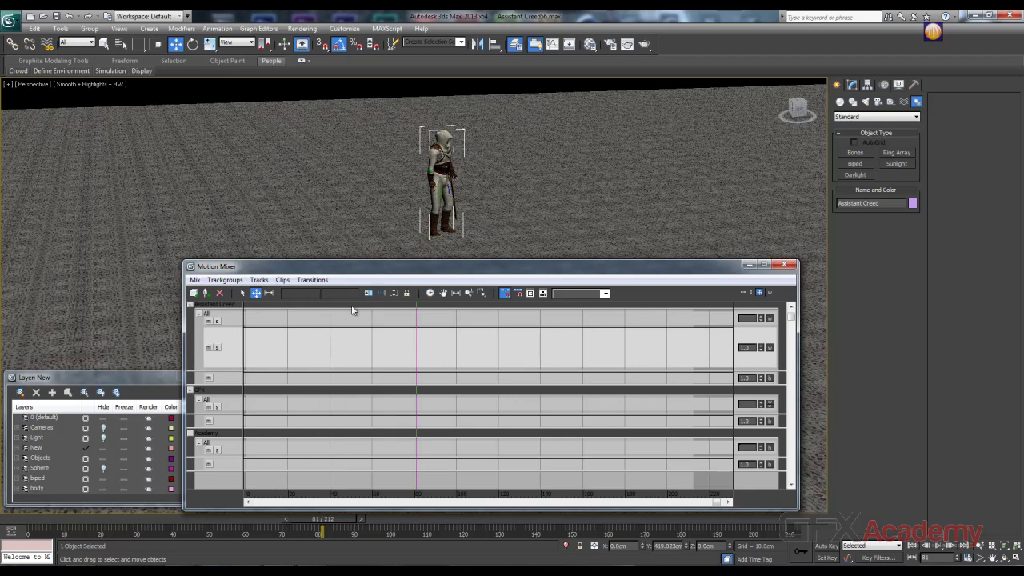
Add RunStart.bip from the mocap files folder as a new clip on the Assistant Creed transition track
right_click(335, 345)
mouse_move(394, 444)
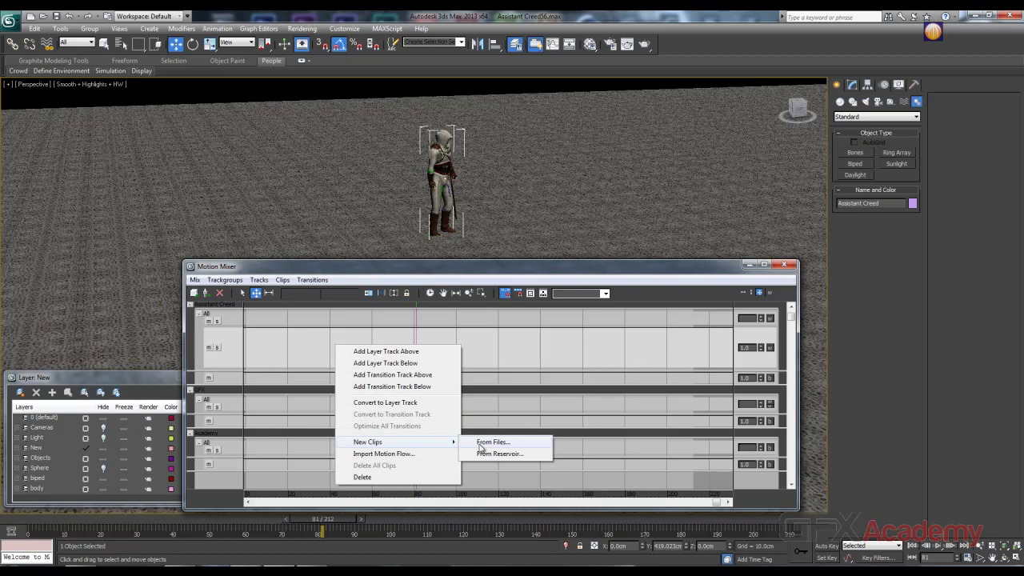
click(480, 440)
click(47, 117)
scroll(52, 120, down, 1)
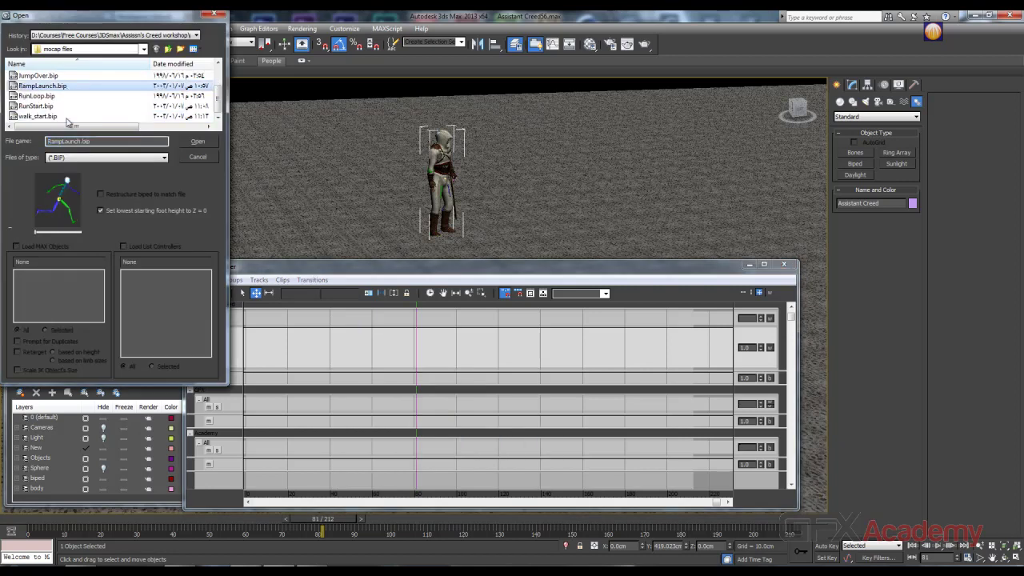
click(40, 105)
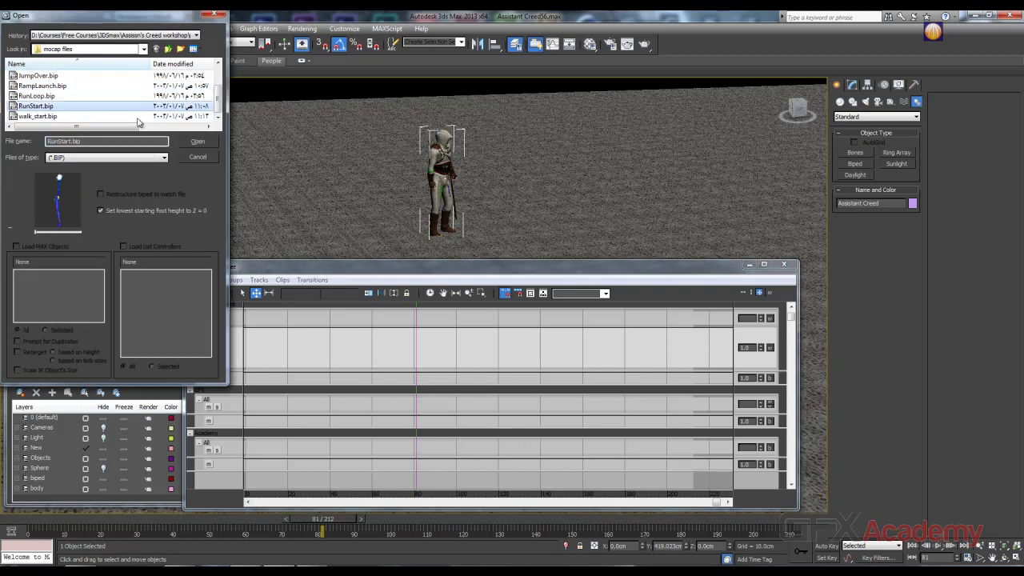
click(198, 142)
Add RunLoop.bip from the mocap files as a second clip following the RunStart clip
right_click(321, 339)
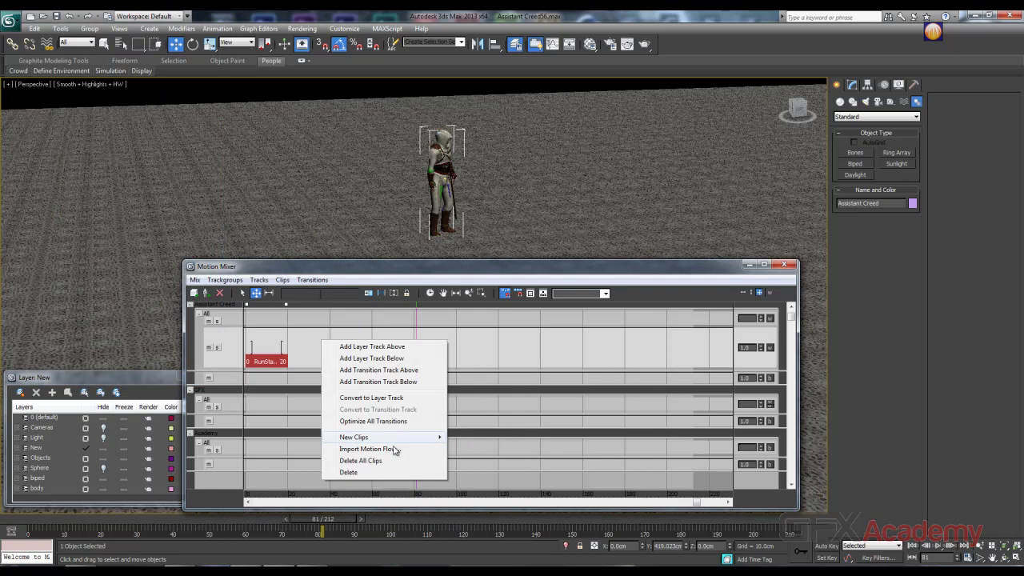
mouse_move(401, 440)
click(469, 438)
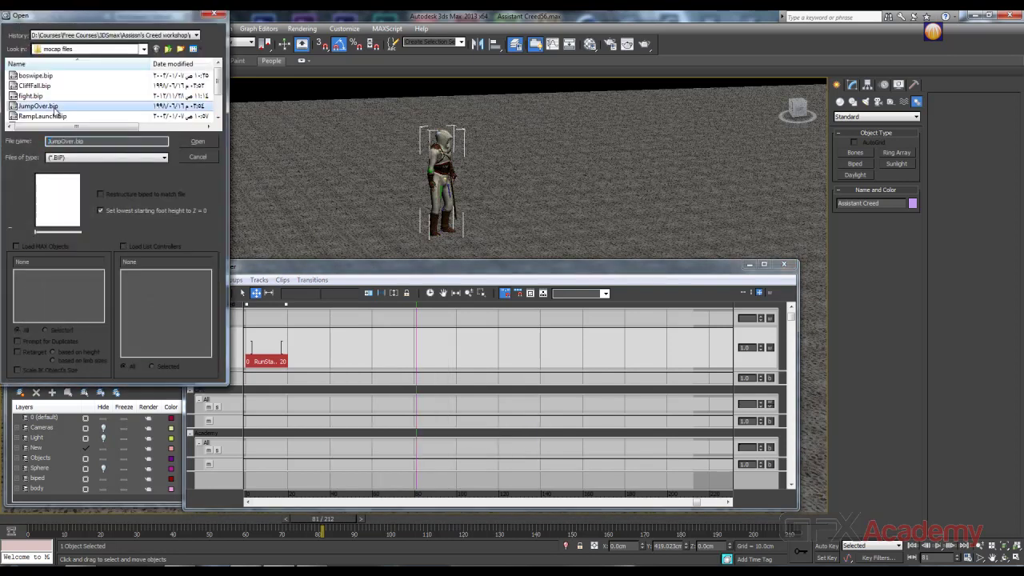
double_click(36, 95)
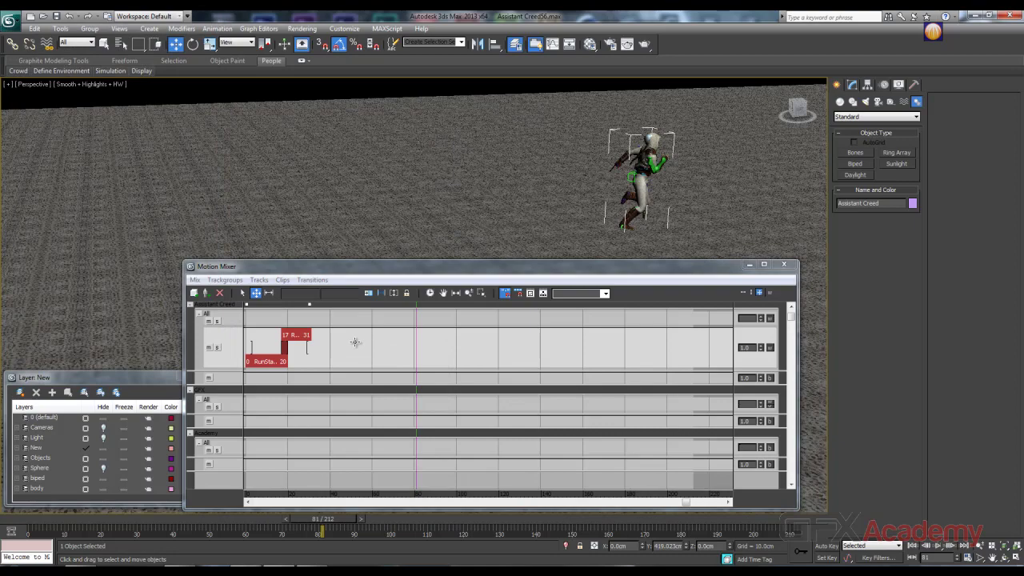
Try to move the Assistant Creed object directly along the X axis, and undo the move
alt+middle_drag(491, 252, 219, 231)
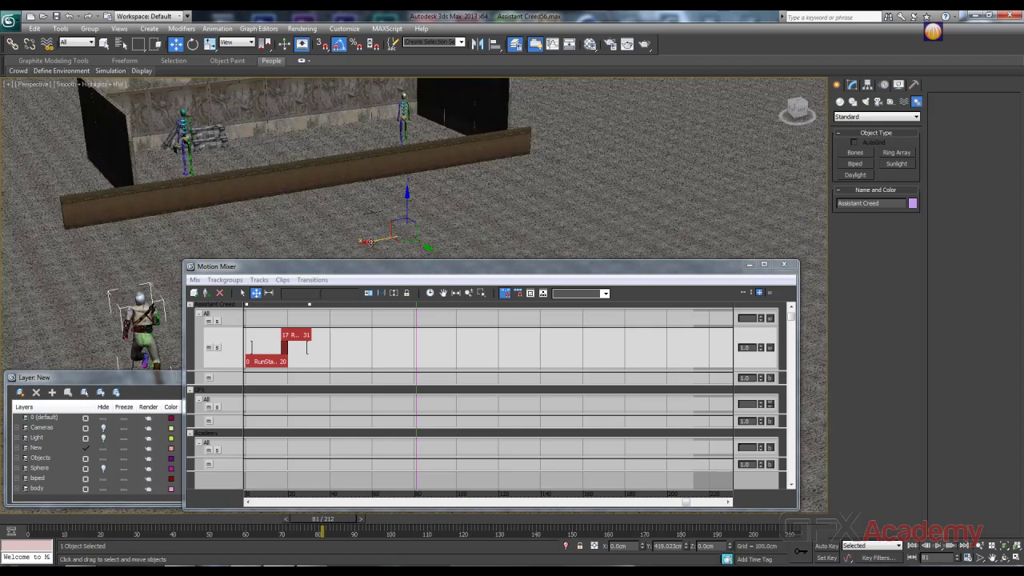
drag(370, 240, 544, 206)
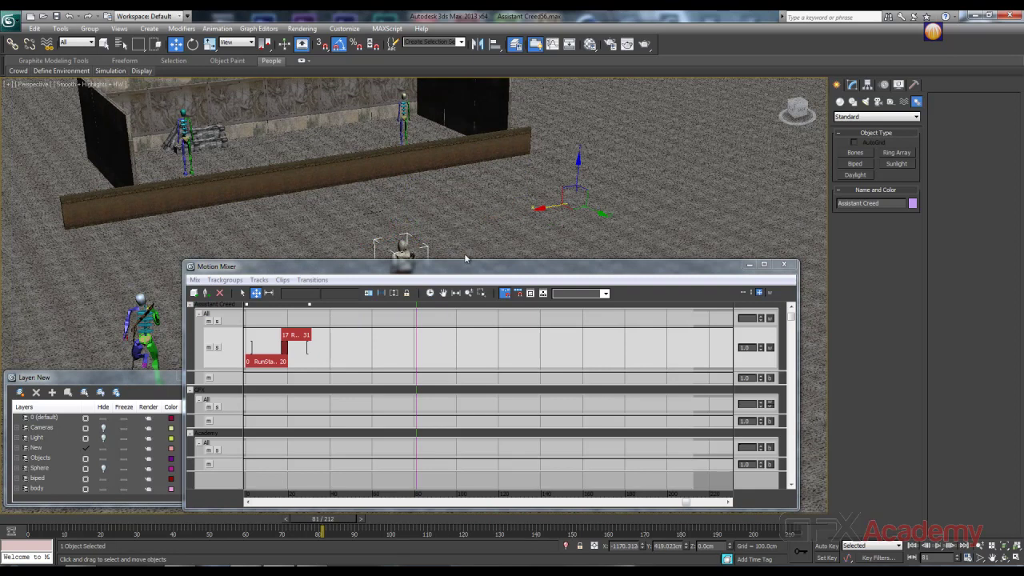
middle_drag(464, 253, 238, 178)
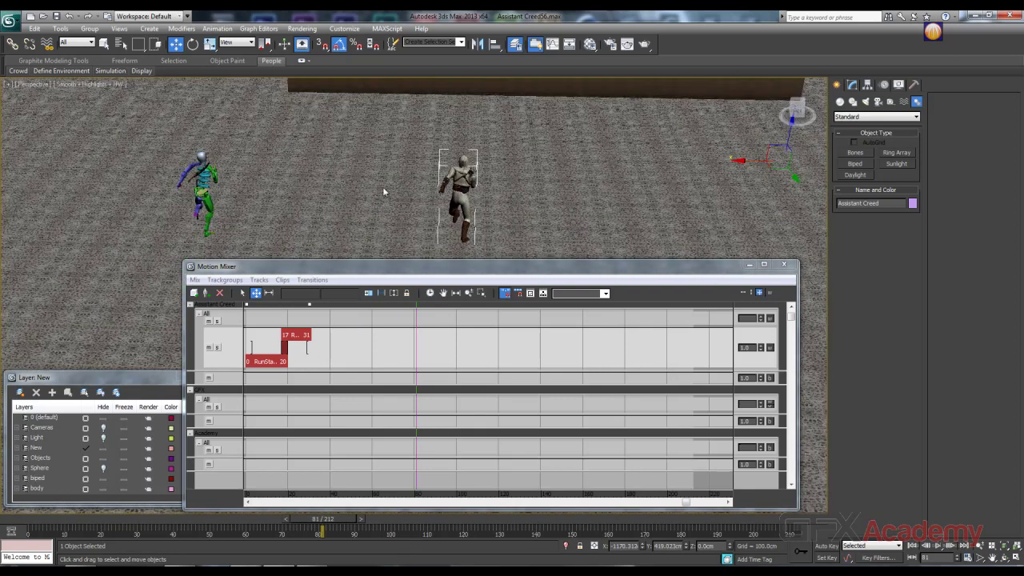
key(ctrl+z)
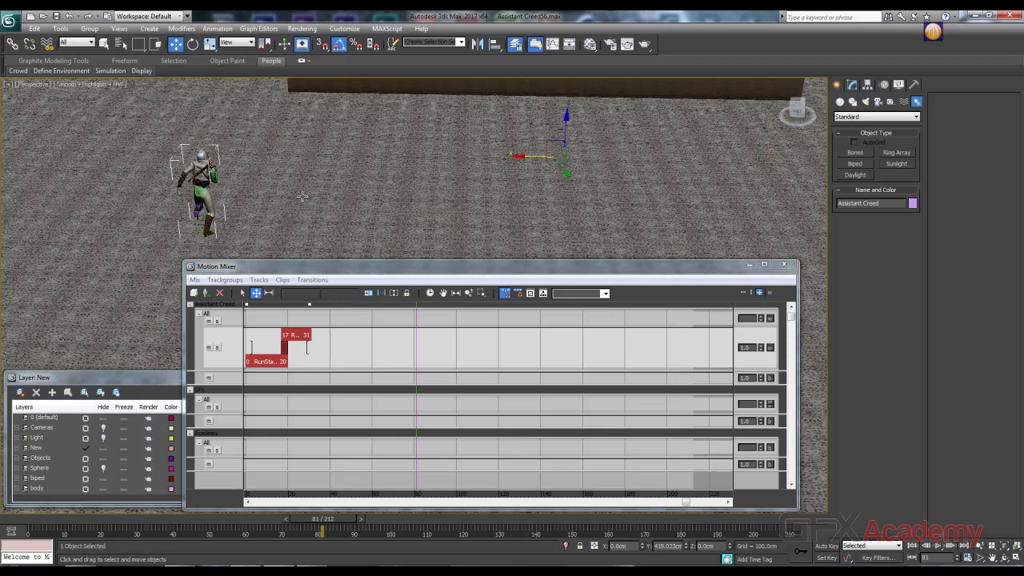
Select an Assistant Creed biped bone and, in Move All Mode, shift the whole biped motion to an X position of about 366 cm
alt+middle_drag(303, 196, 144, 244)
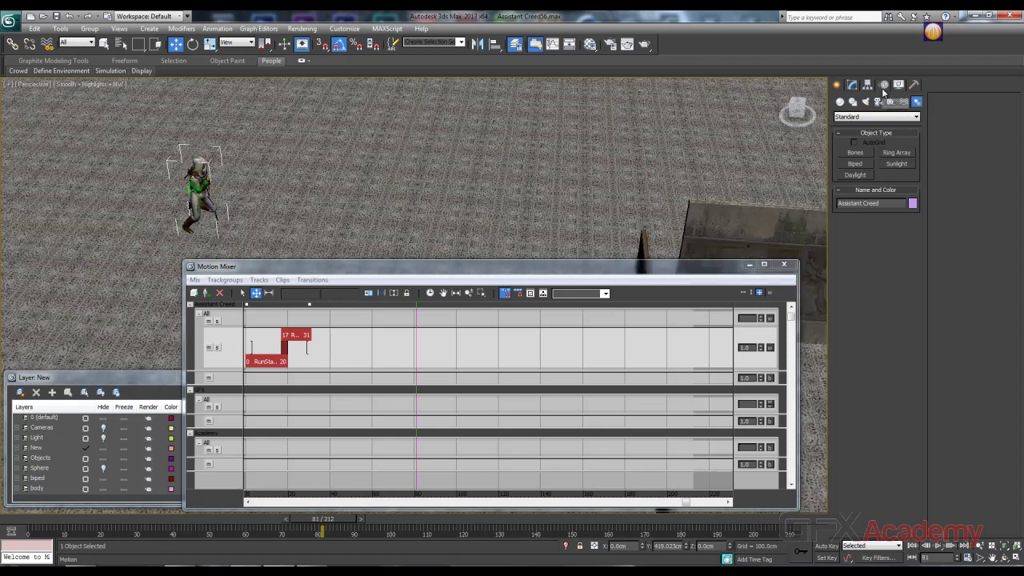
click(884, 85)
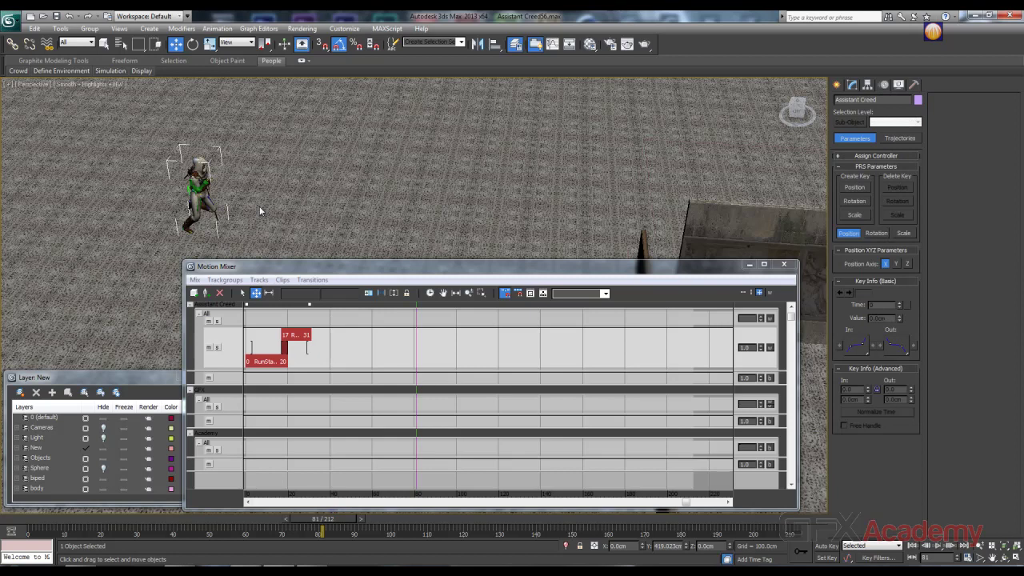
click(208, 202)
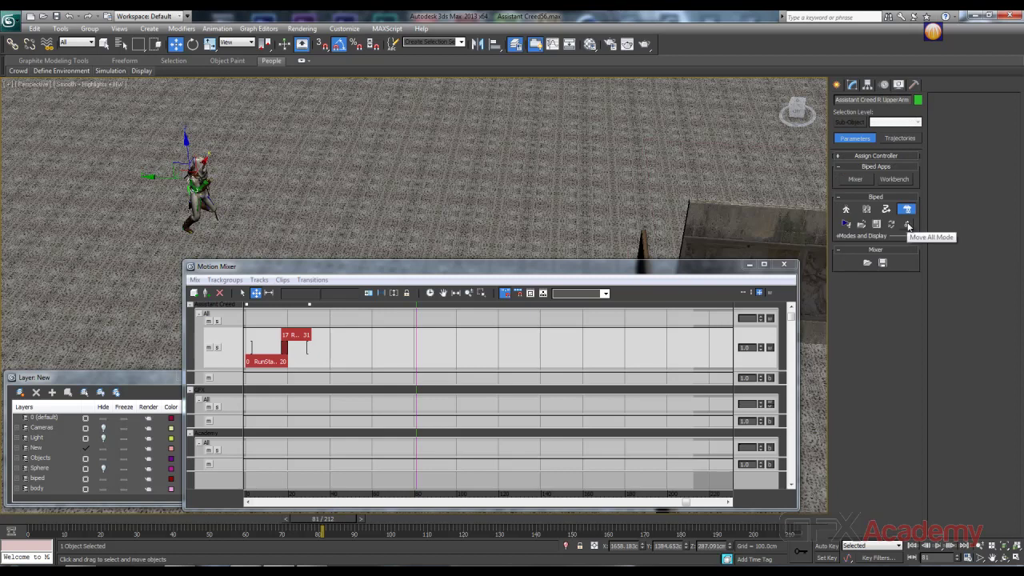
click(908, 226)
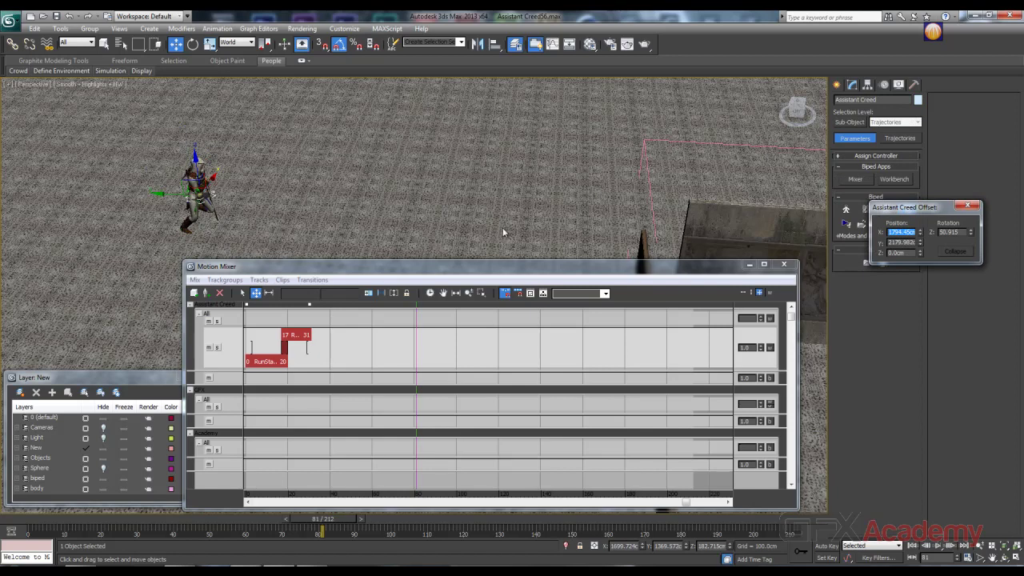
alt+middle_drag(269, 244, 357, 243)
scroll(149, 203, up, 5)
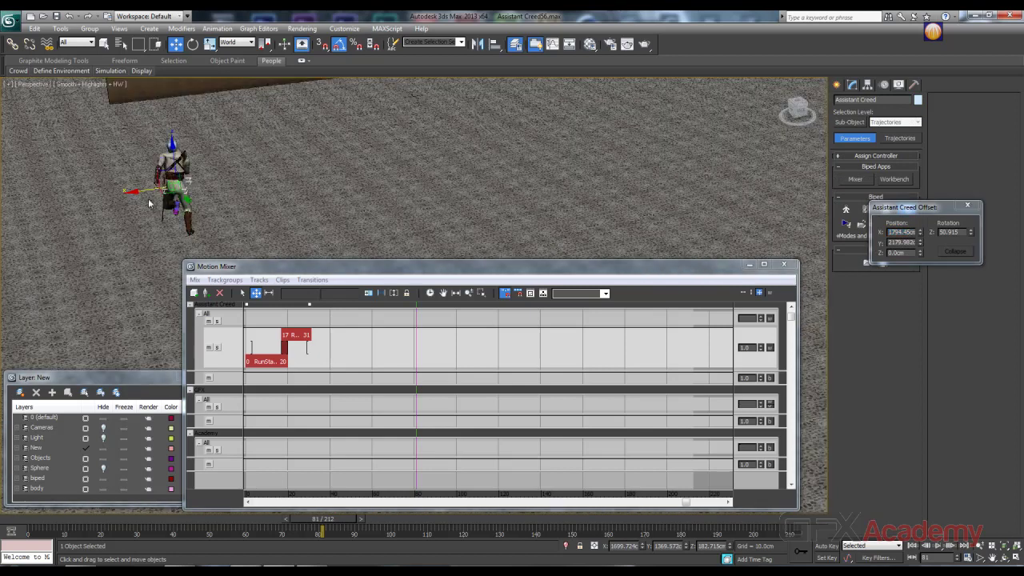
drag(138, 192, 581, 183)
scroll(581, 183, down, 4)
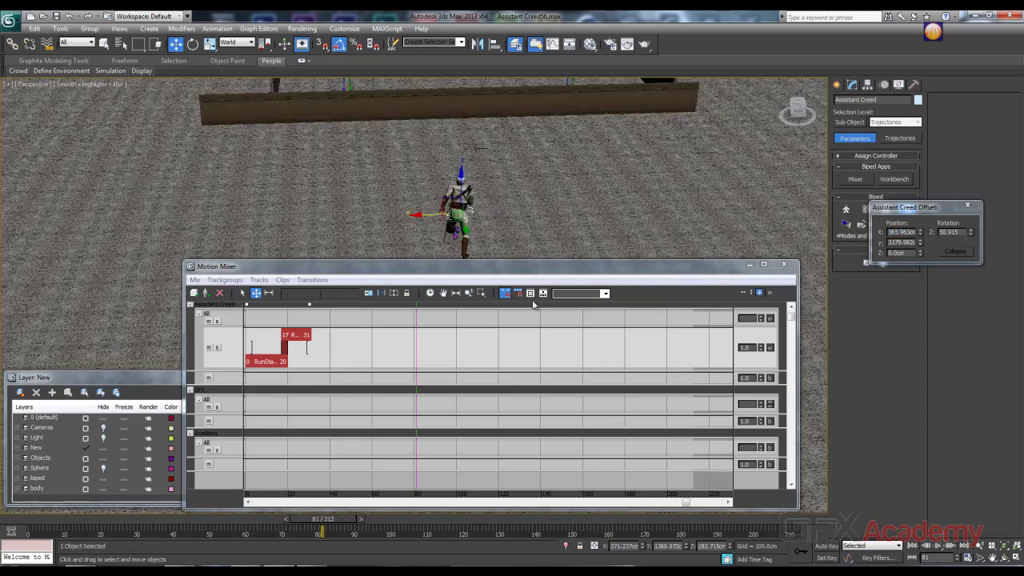
alt+middle_drag(545, 208, 480, 202)
click(968, 206)
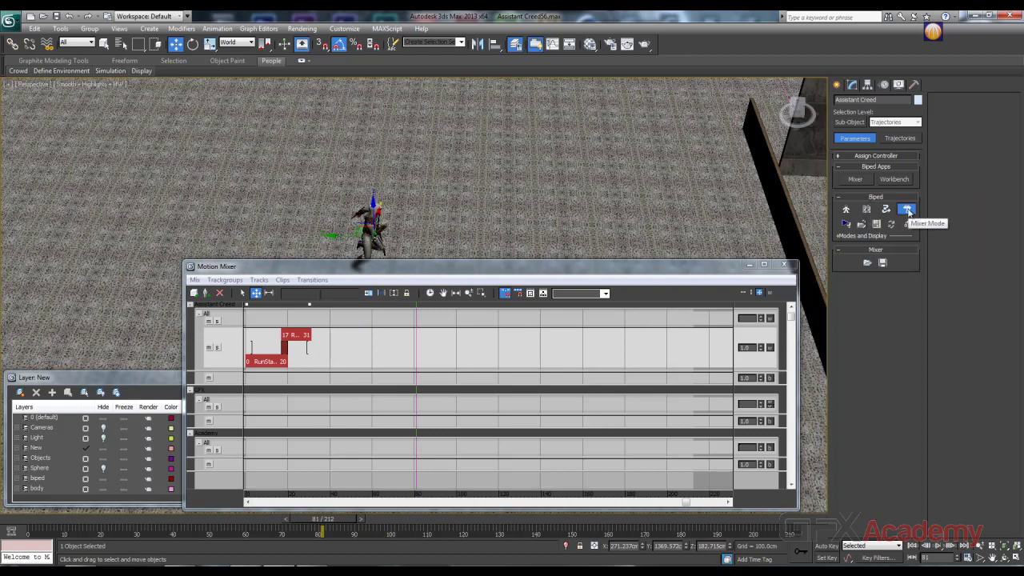
Compare the biped with Mixer Mode off and on at frame 0, leaving Mixer Mode on
click(906, 224)
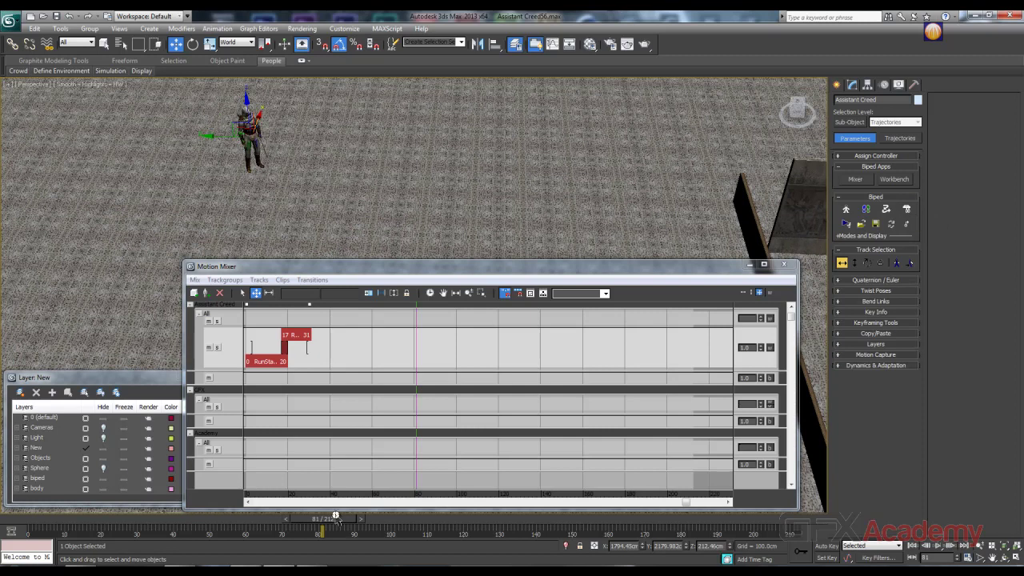
drag(336, 517, 32, 518)
key(w)
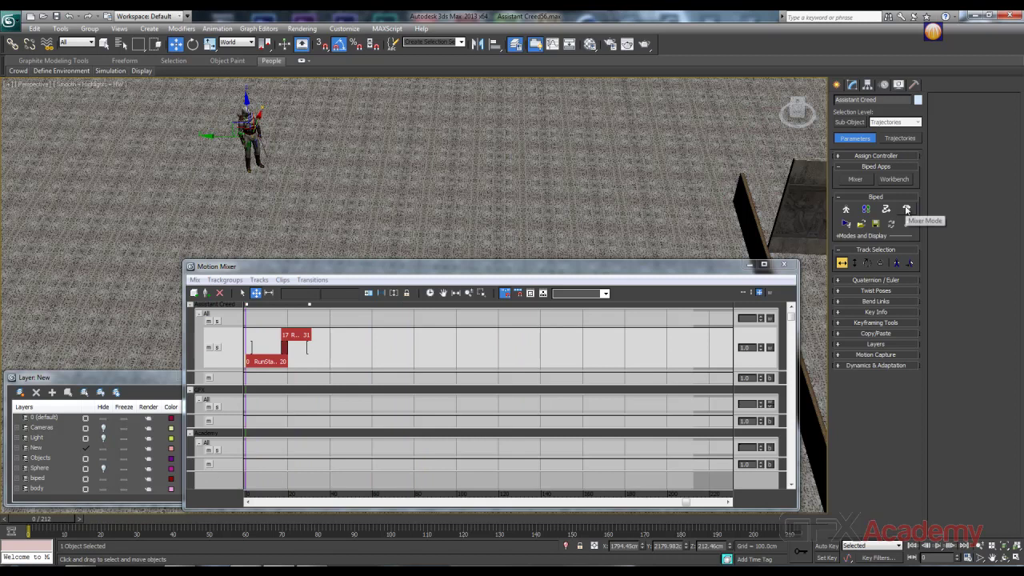
click(906, 209)
middle_drag(534, 247, 420, 168)
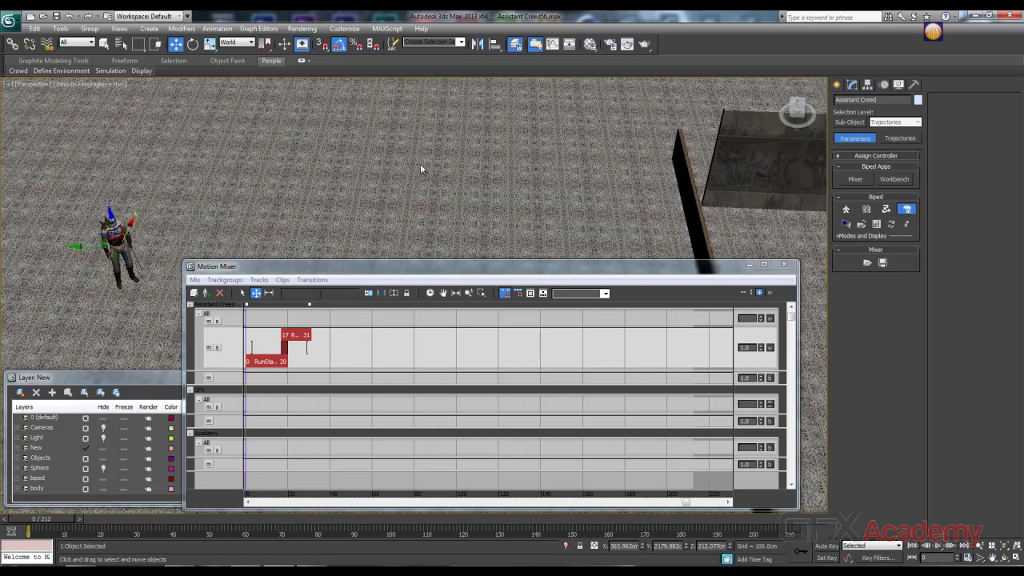
Scrub the mix between frames 20 and 35 to examine the transition from RunStart into RunLoop
drag(66, 528, 146, 529)
middle_drag(328, 393, 390, 403)
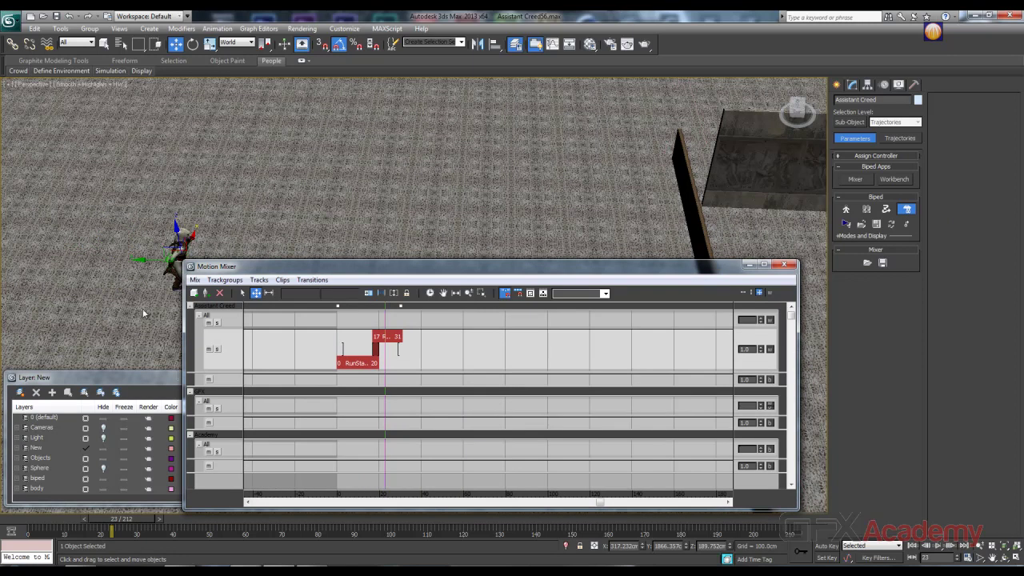
middle_drag(143, 308, 90, 217)
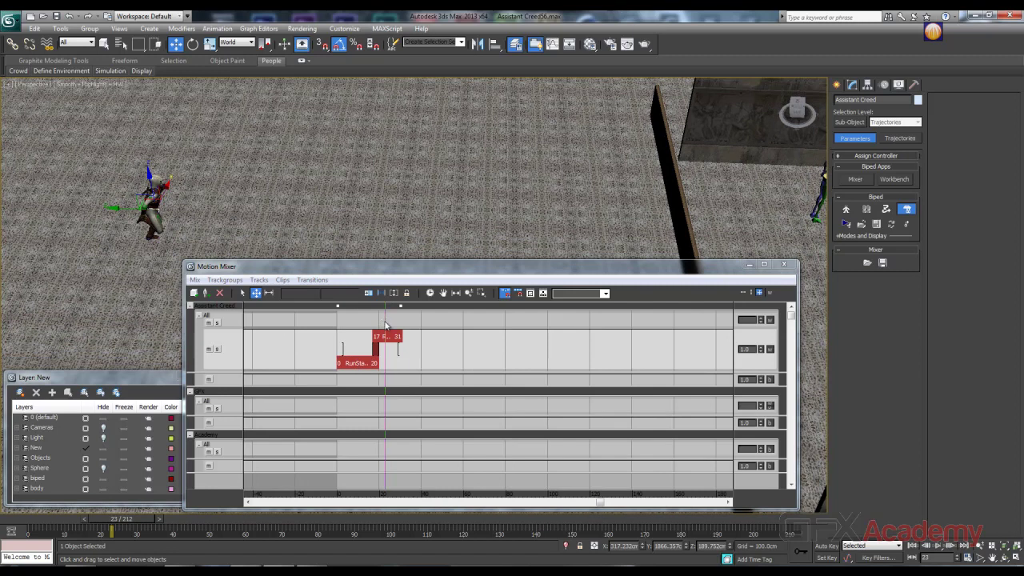
mouse_move(385, 324)
mouse_down()
mouse_move(359, 328)
mouse_move(379, 328)
mouse_up()
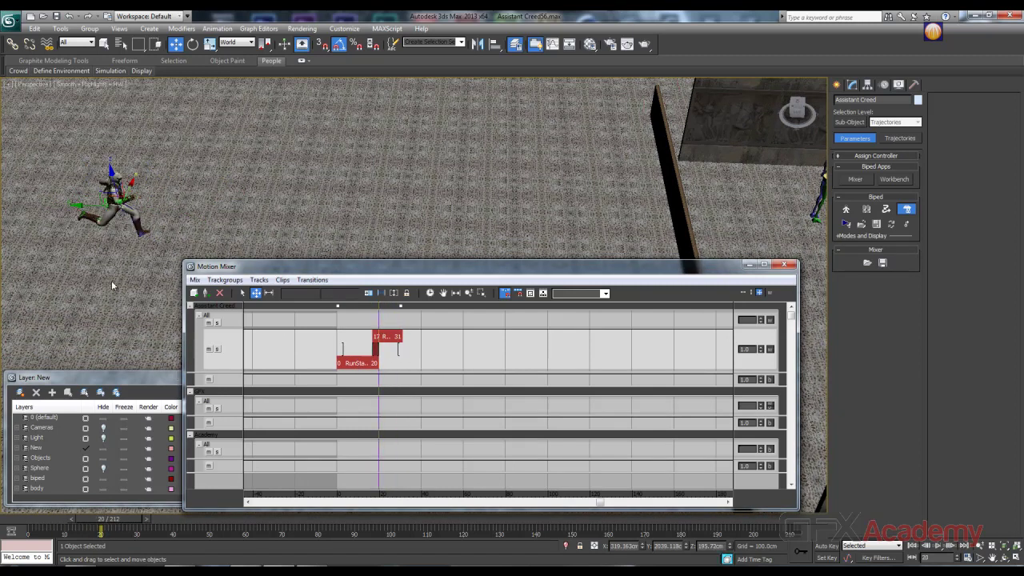
alt+middle_drag(112, 285, 198, 276)
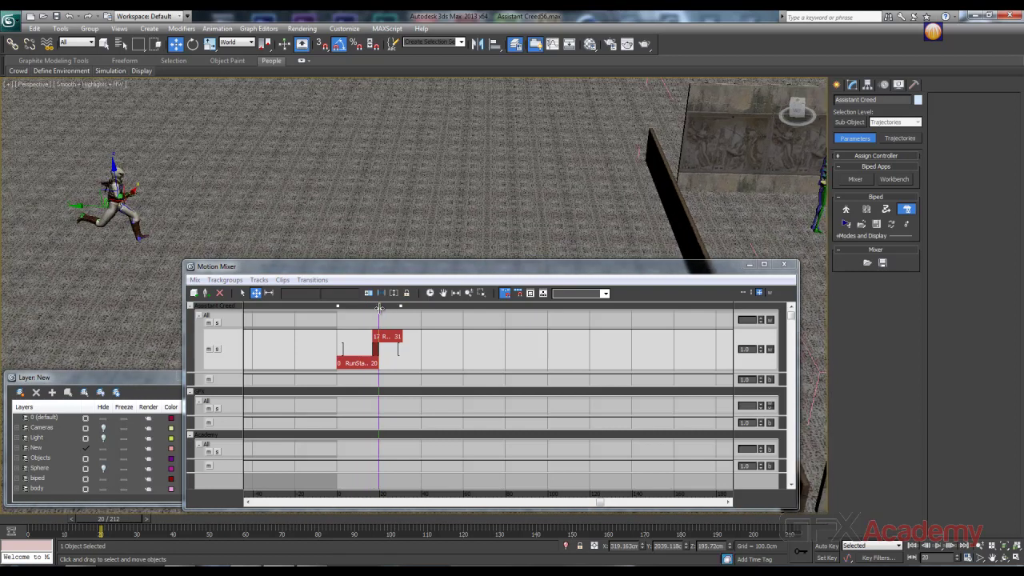
drag(380, 308, 411, 317)
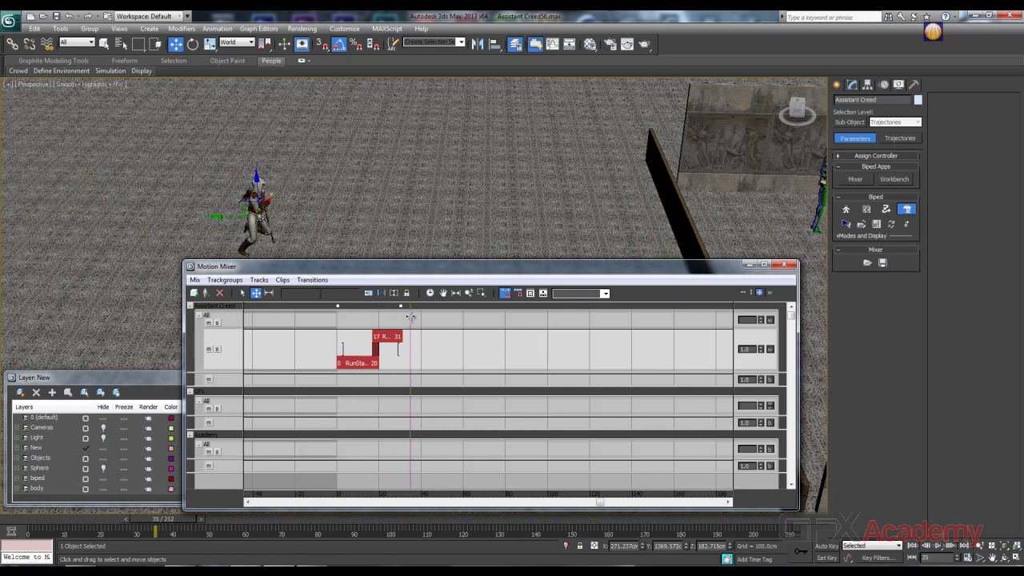
key(/)
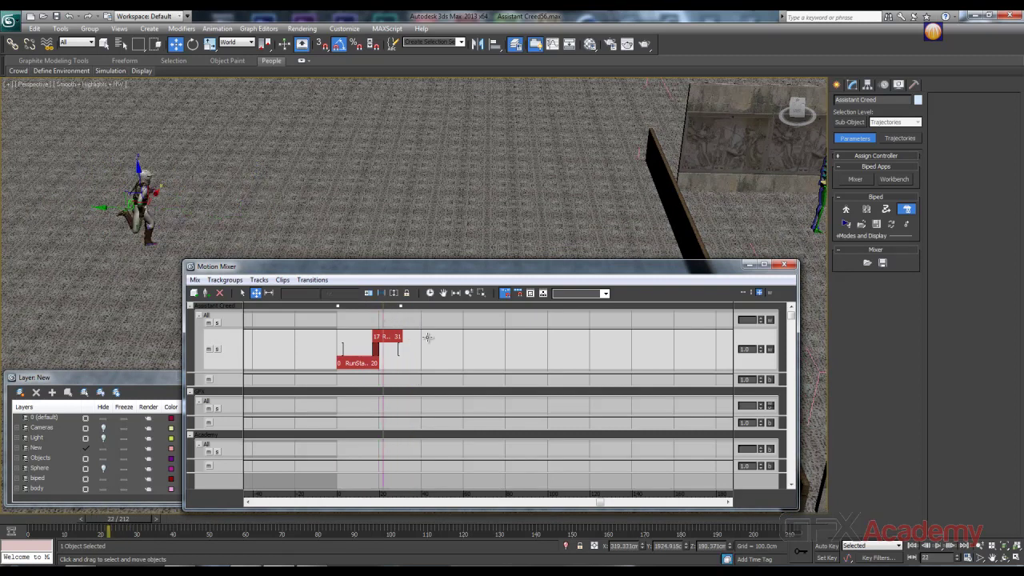
right_click(429, 342)
mouse_move(465, 439)
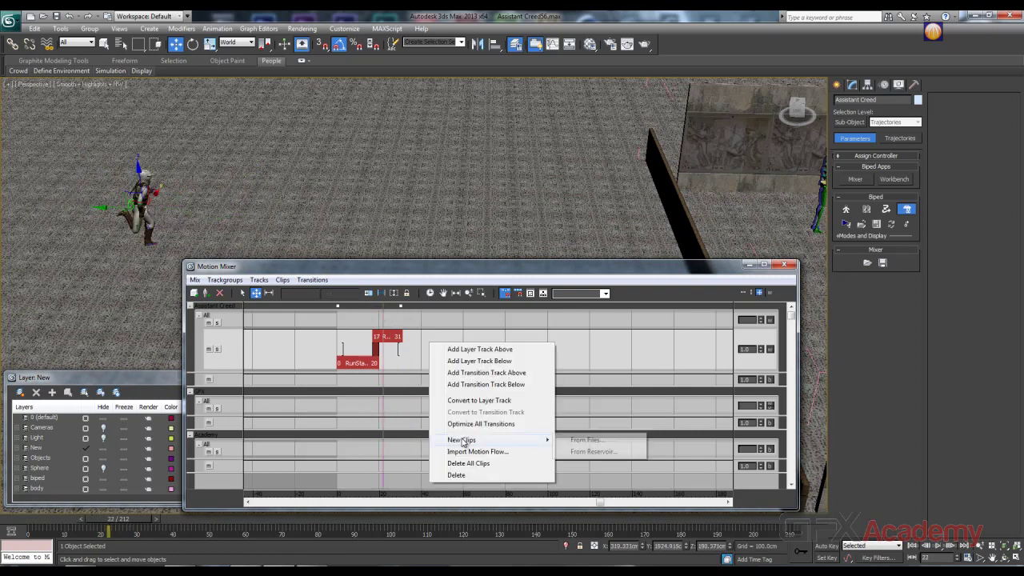
click(567, 440)
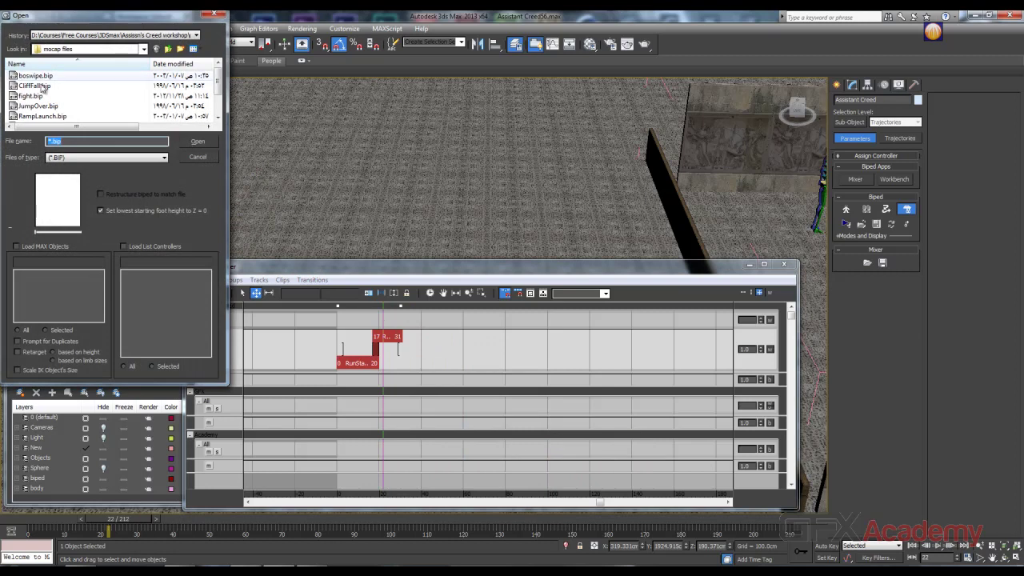
click(199, 158)
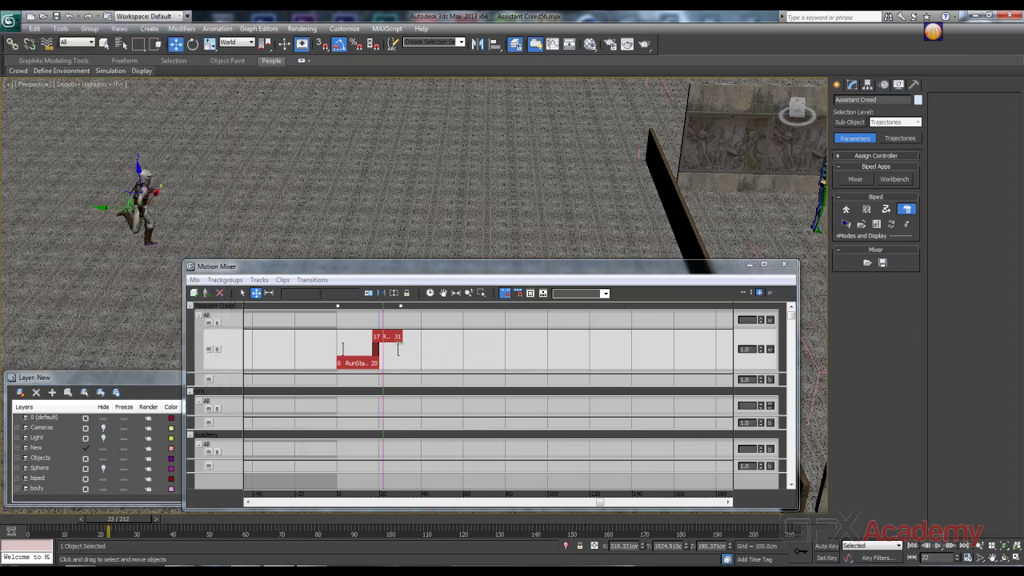
Repeat the RunLoop clip along the track with Tile Range and scrub the mix to frame 67
right_click(394, 336)
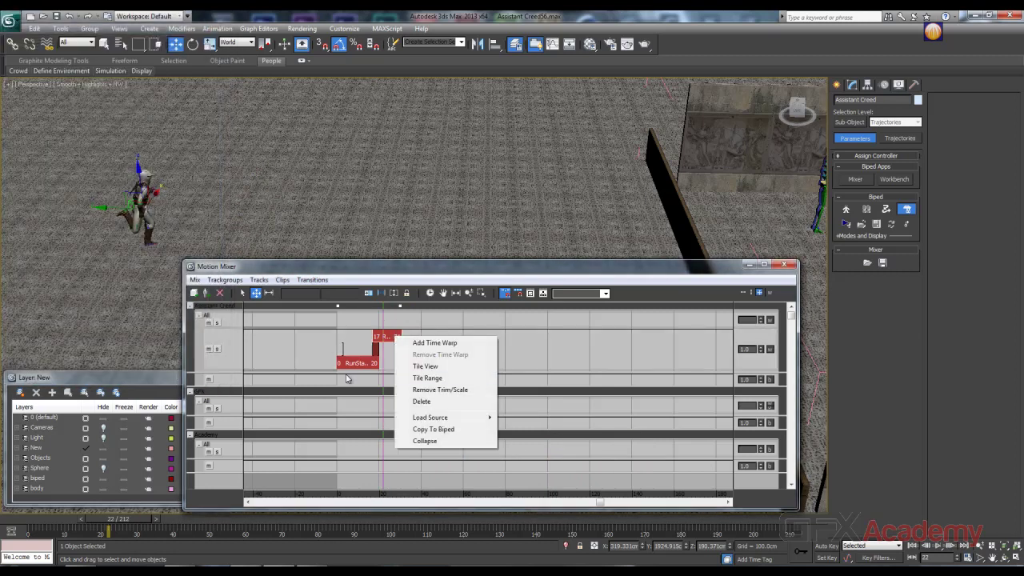
click(408, 383)
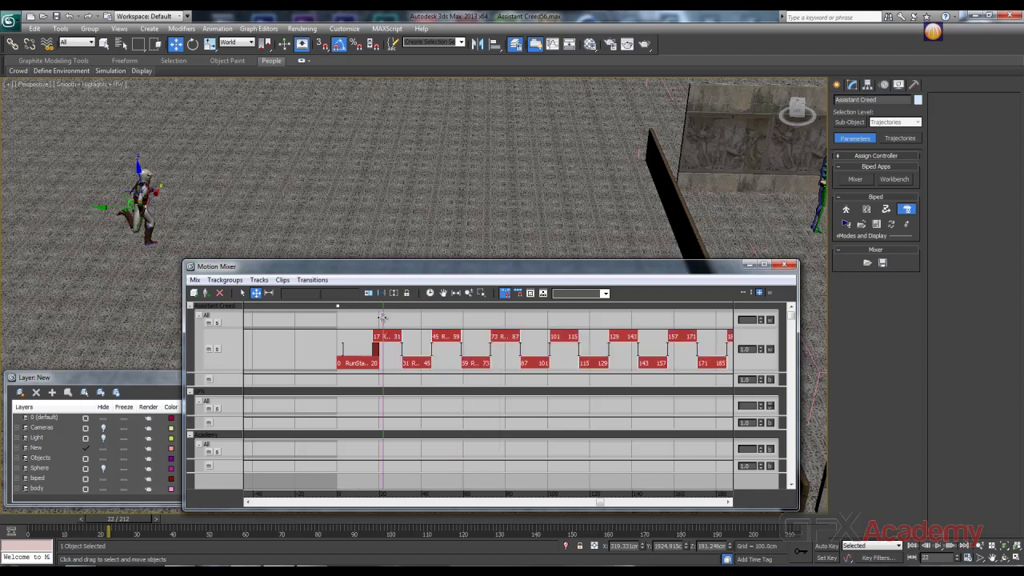
drag(383, 319, 353, 334)
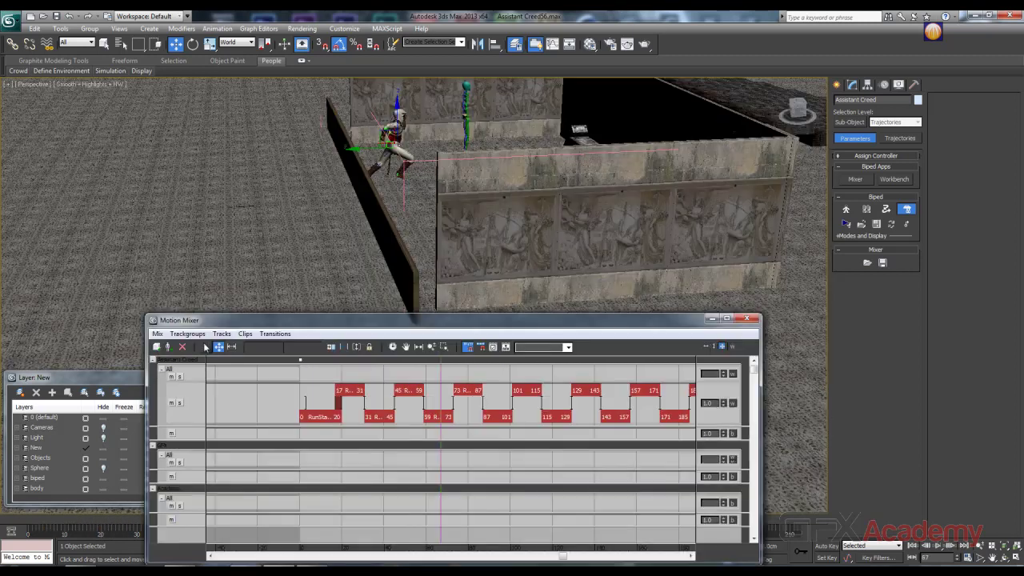
Delete the tiled run clips after frame 73 and set the animation range to the remaining mix
click(205, 346)
drag(466, 421, 475, 411)
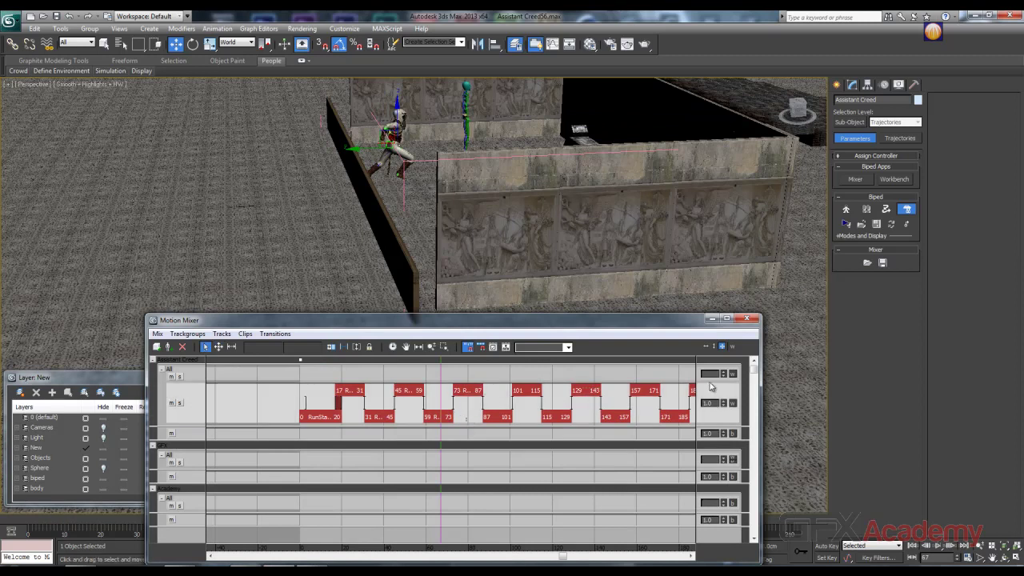
key(Delete)
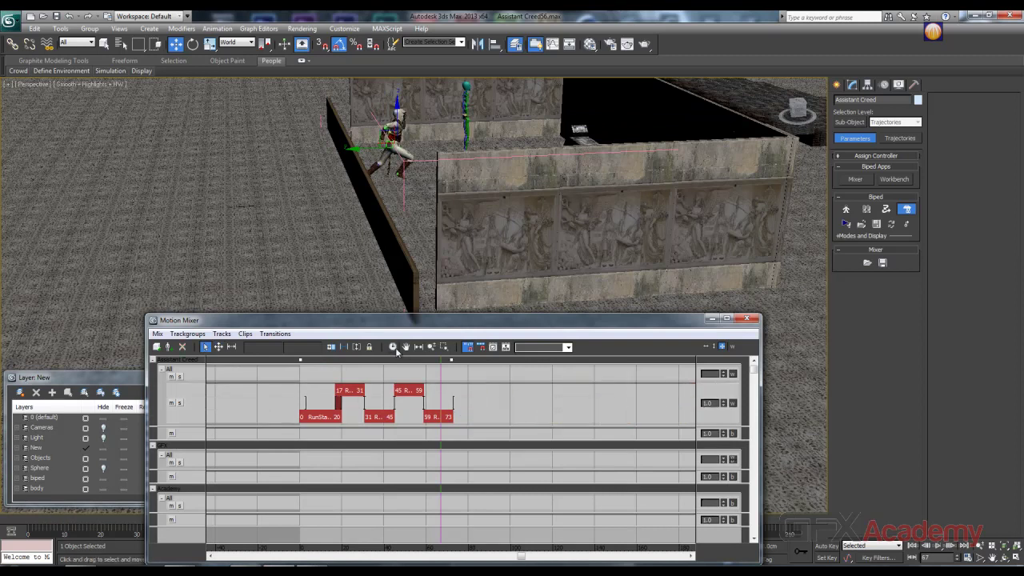
click(393, 346)
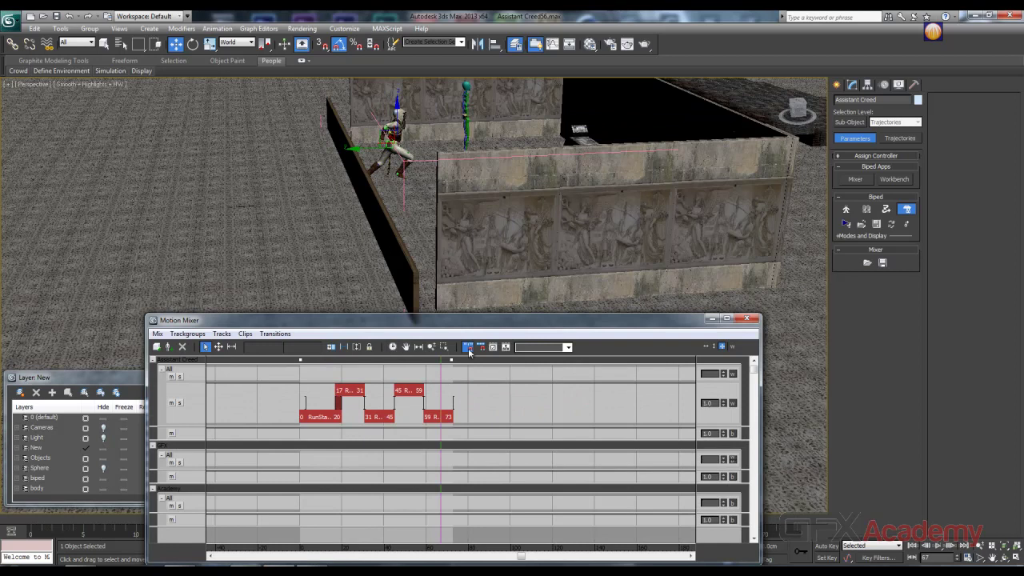
Add the JumpOver.bip motion from file as a new clip after the last RunLoop clip on the Assistant Creed track
mouse_move(439, 376)
mouse_down()
mouse_move(312, 374)
mouse_move(434, 375)
mouse_move(425, 375)
mouse_move(435, 375)
mouse_move(428, 384)
mouse_move(422, 377)
mouse_up()
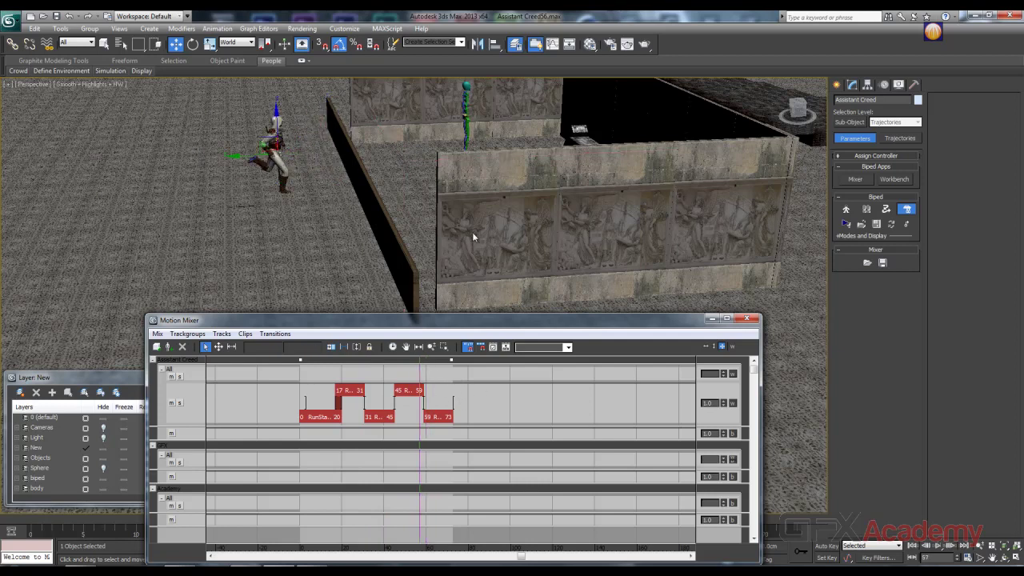
right_click(492, 400)
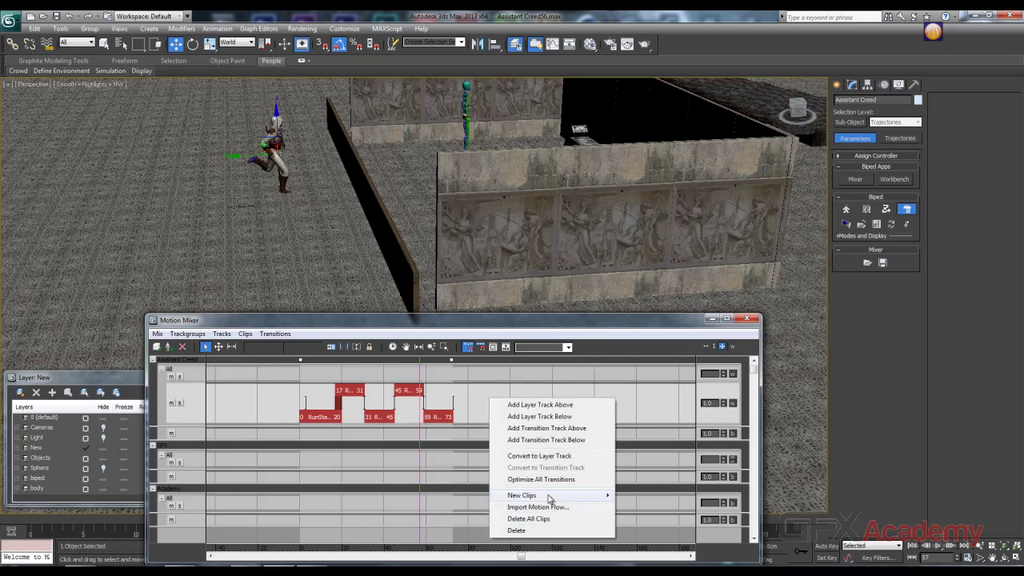
mouse_move(560, 495)
click(636, 496)
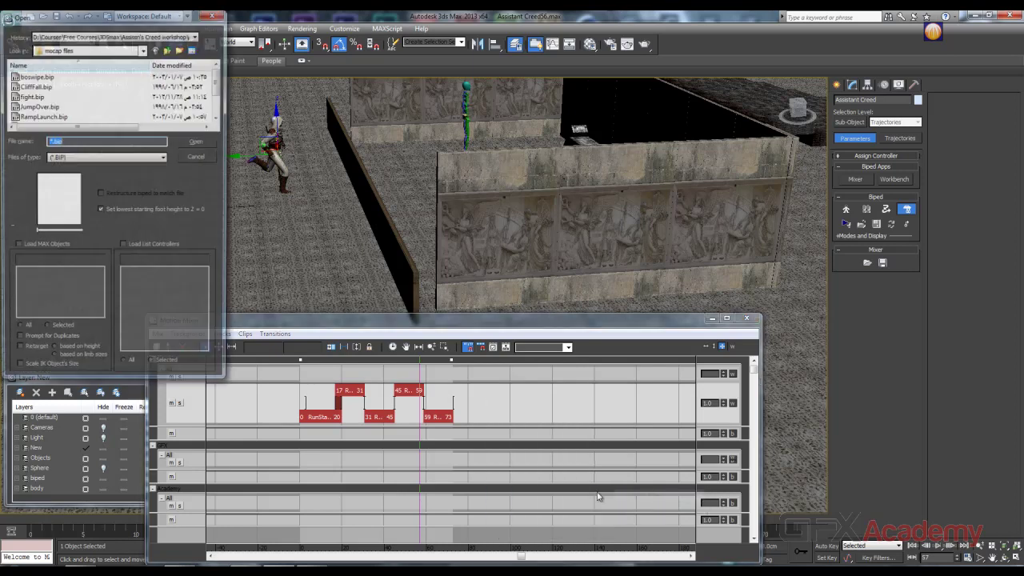
click(32, 96)
click(45, 105)
scroll(96, 112, down, 1)
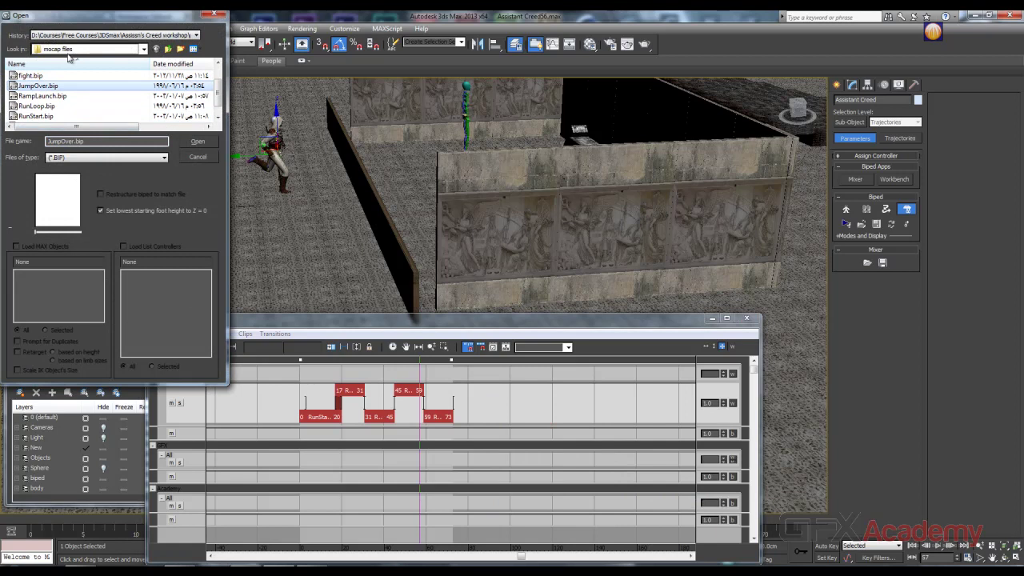
click(196, 142)
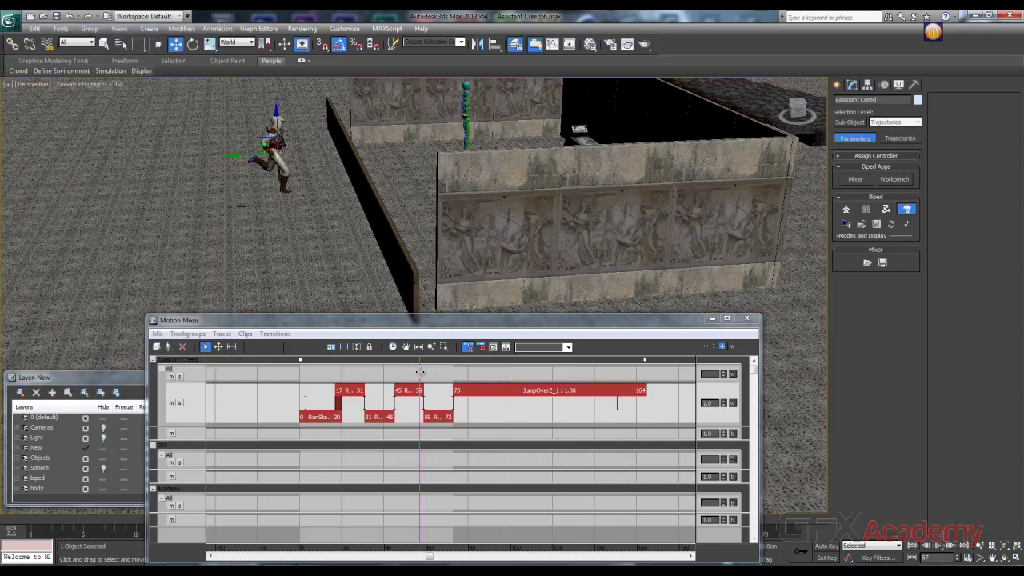
Scrub the mix between frames 57 and 81 to examine how the run passes into the JumpOver motion at the wall
drag(420, 373, 466, 370)
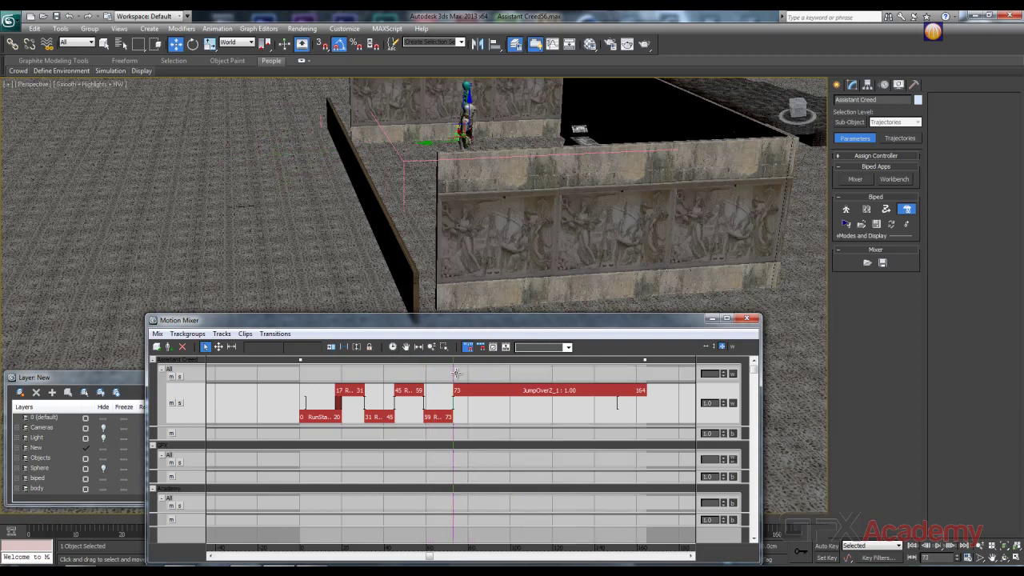
drag(453, 370, 471, 371)
alt+middle_drag(281, 221, 340, 192)
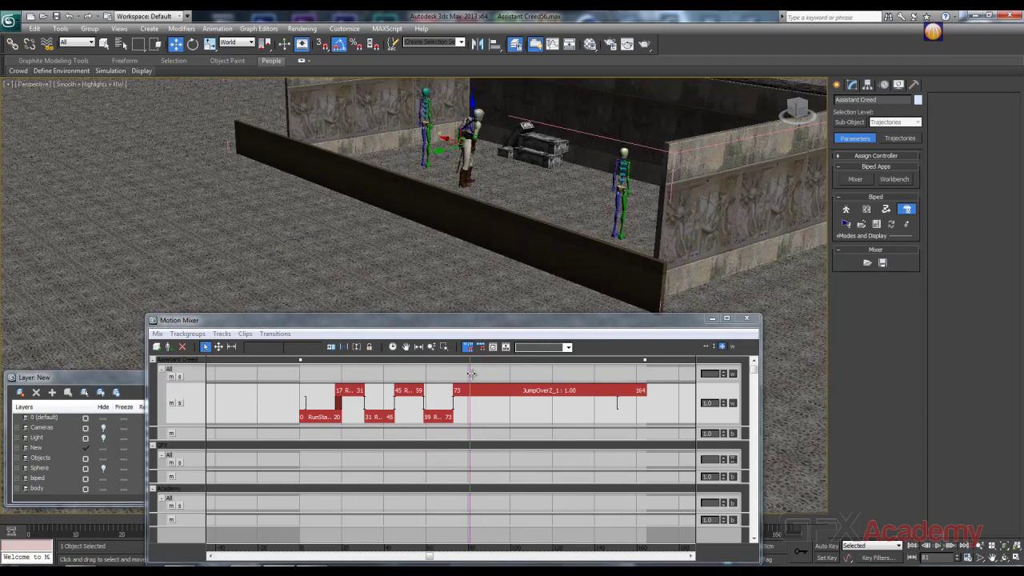
drag(471, 374, 431, 376)
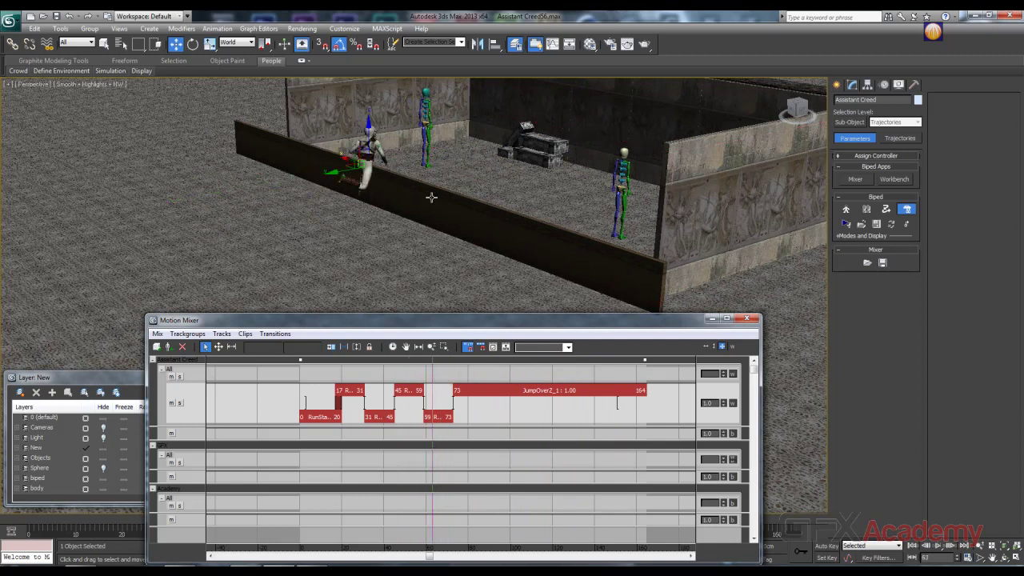
alt+middle_drag(430, 195, 384, 202)
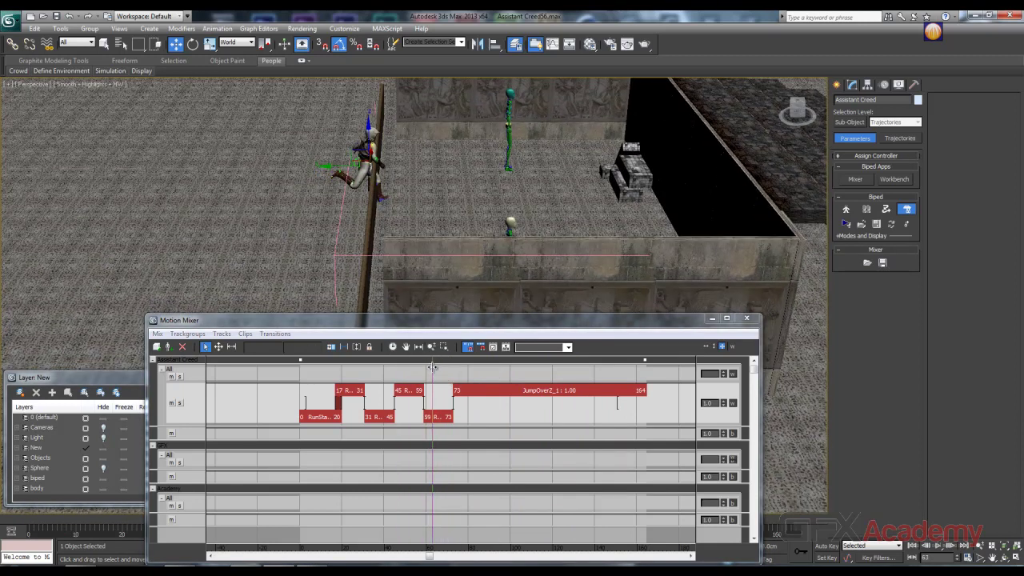
drag(432, 367, 430, 370)
Remove the last RunLoop clip (59 to 73) and move the JumpOver clip to start at frame 61
click(444, 416)
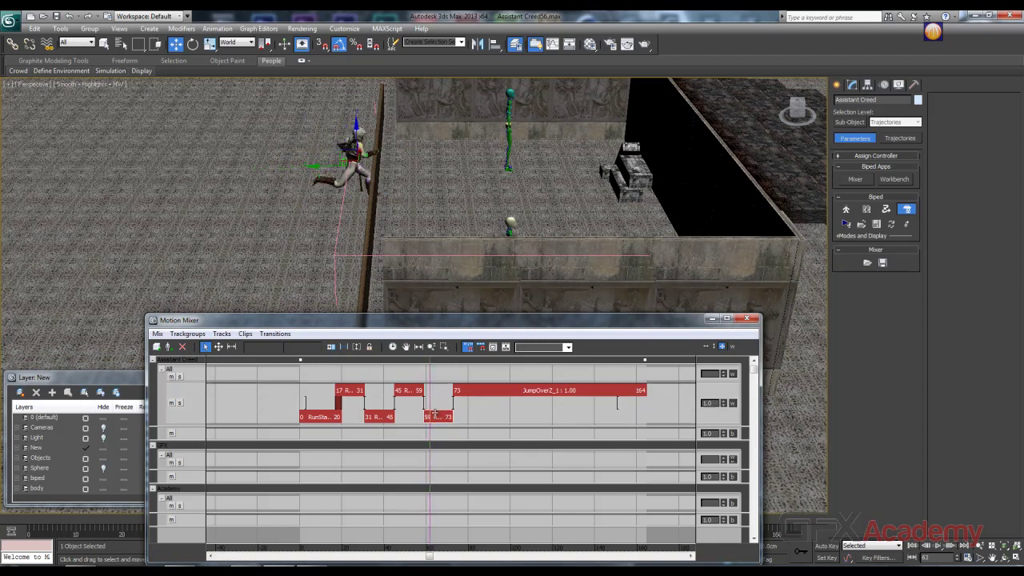
mouse_move(450, 418)
mouse_down()
mouse_move(480, 396)
mouse_move(454, 411)
mouse_up()
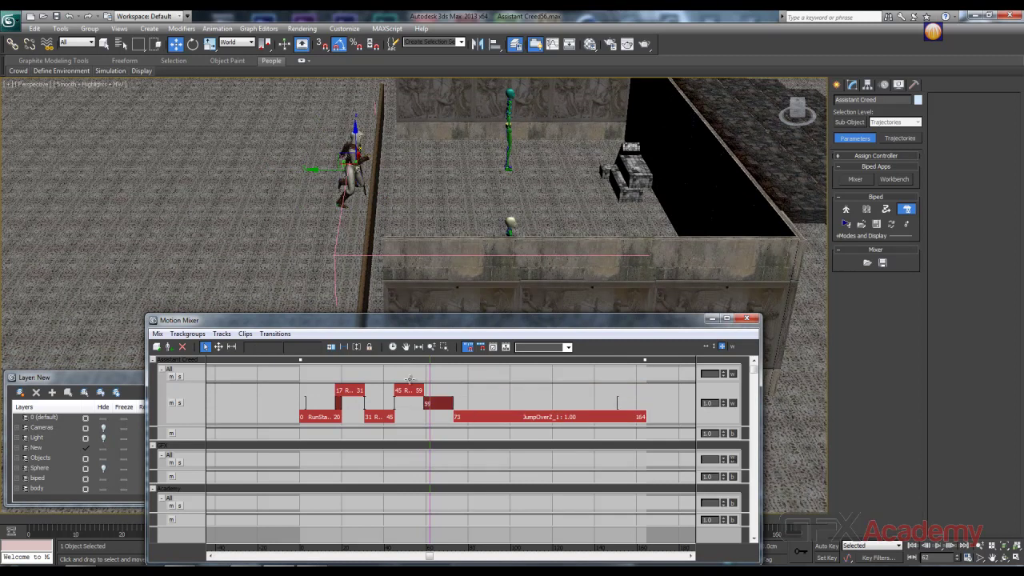
click(220, 347)
drag(485, 416, 460, 415)
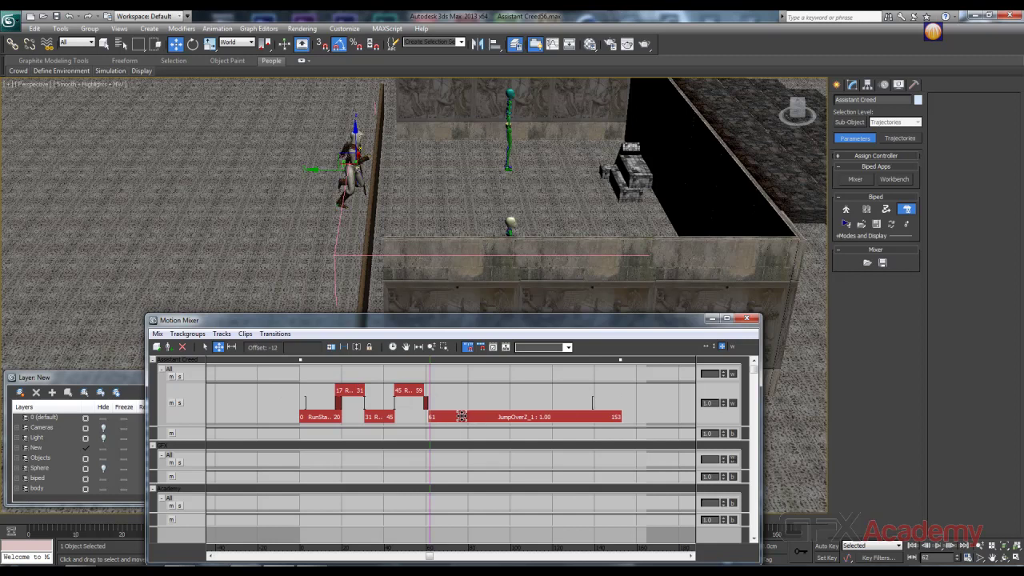
Try optimizing the transition into JumpOver, and undo the clip edits to restore the last RunLoop clip
right_click(427, 405)
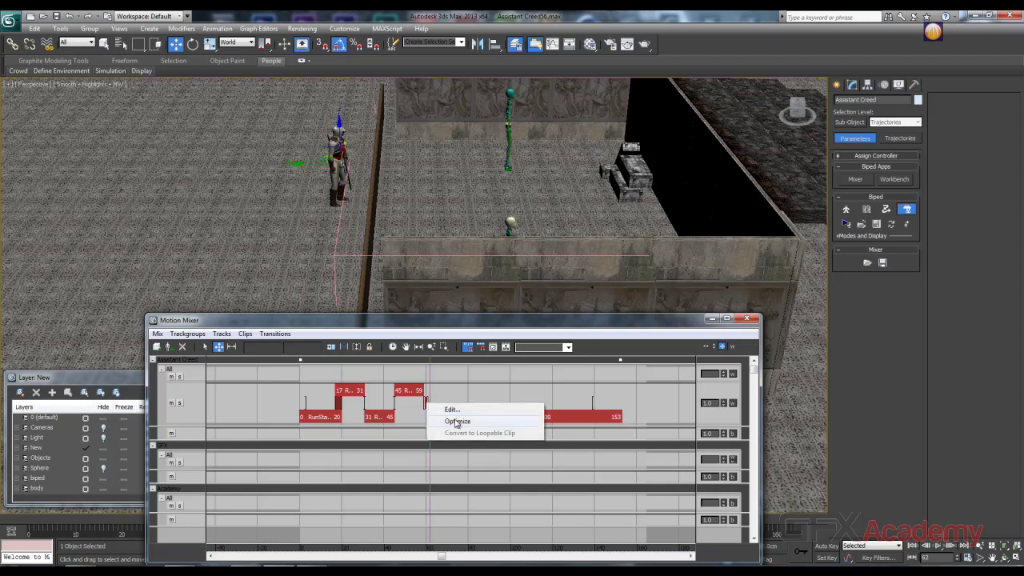
click(457, 422)
click(448, 484)
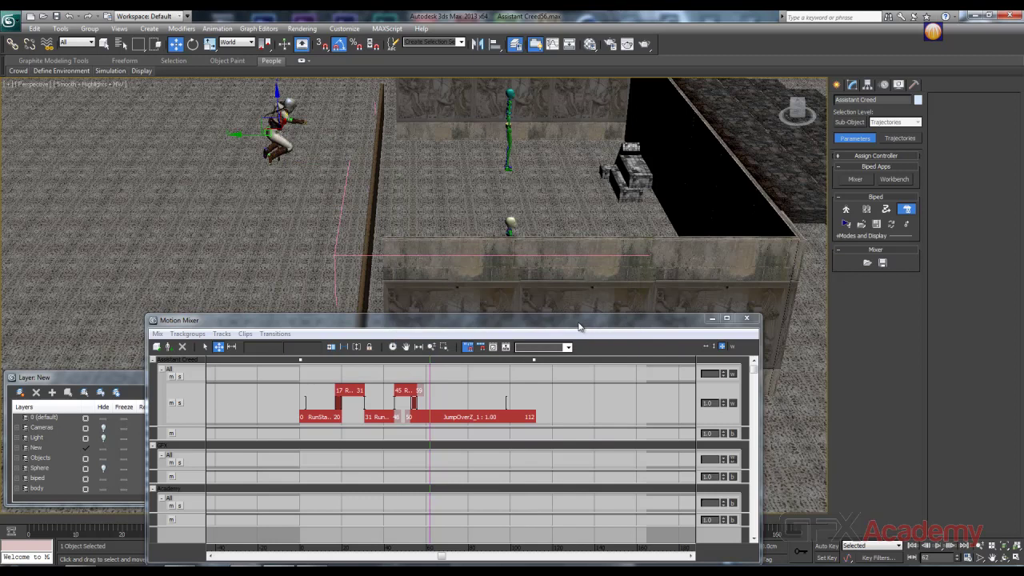
drag(429, 366, 478, 369)
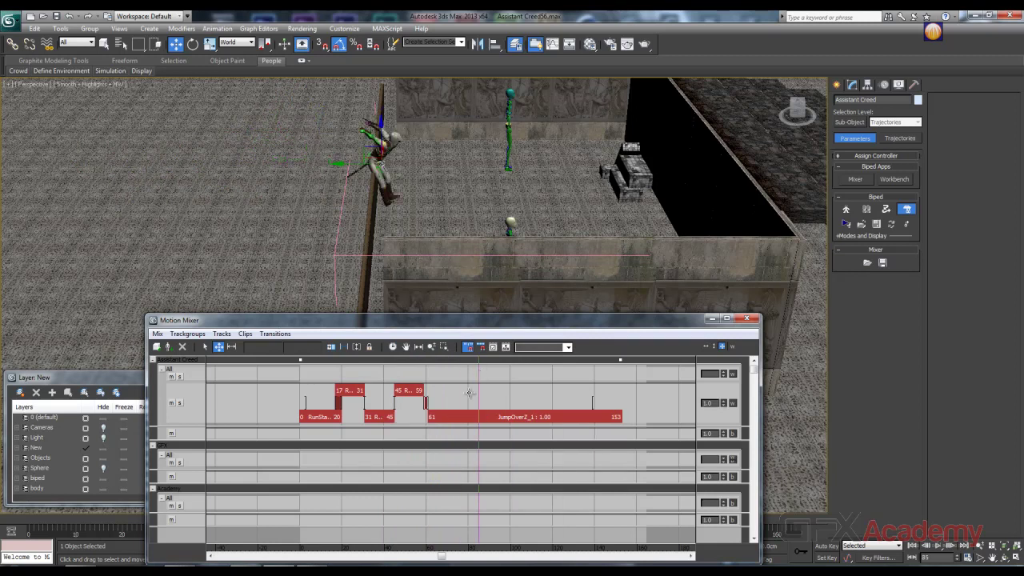
drag(454, 388, 436, 371)
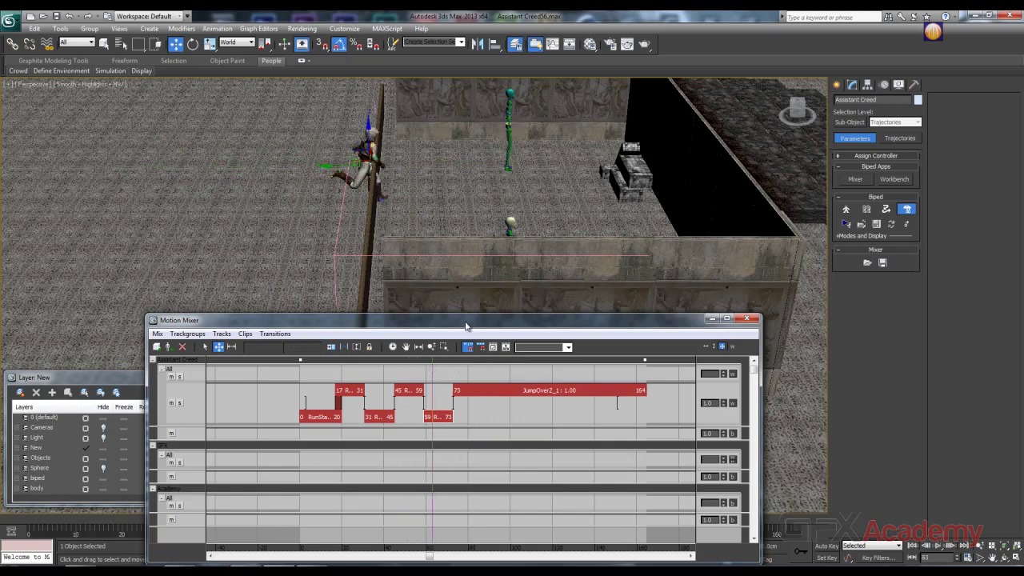
Move the JumpOver clip 10 frames earlier so it overlaps the last RunLoop clip, and scrub the mix from frame 62 to 81
drag(470, 324, 452, 324)
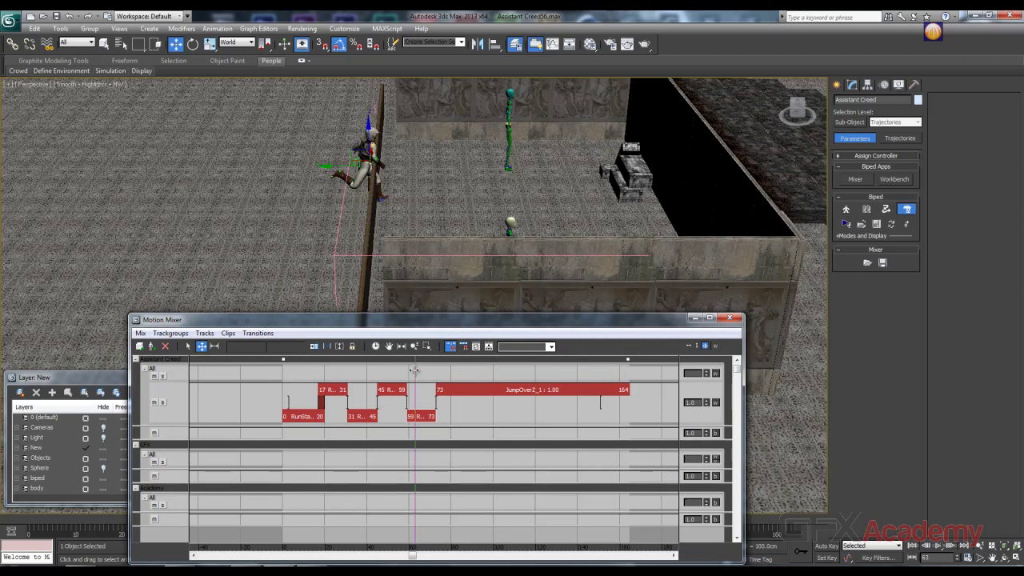
drag(481, 389, 459, 387)
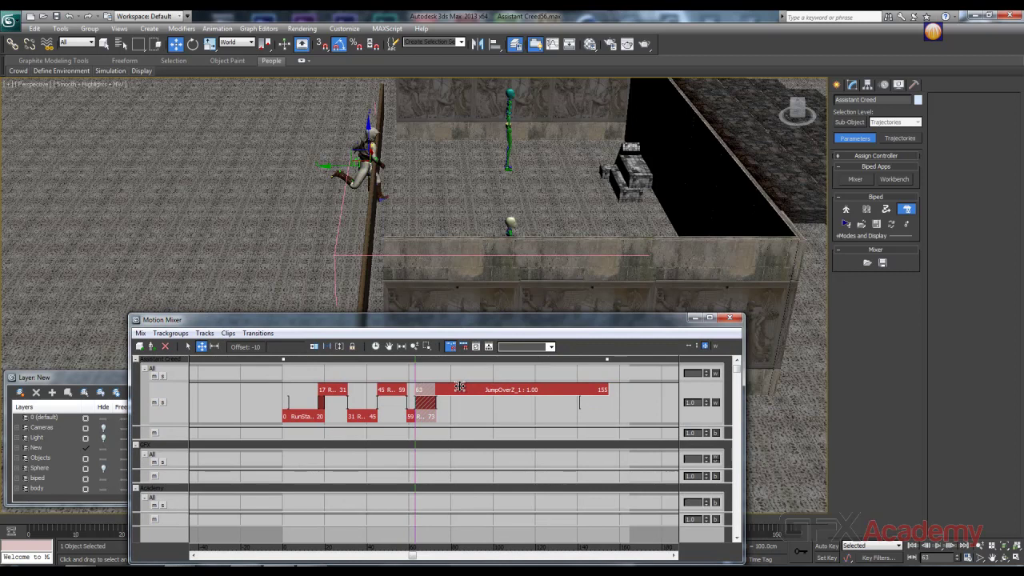
drag(416, 362, 412, 362)
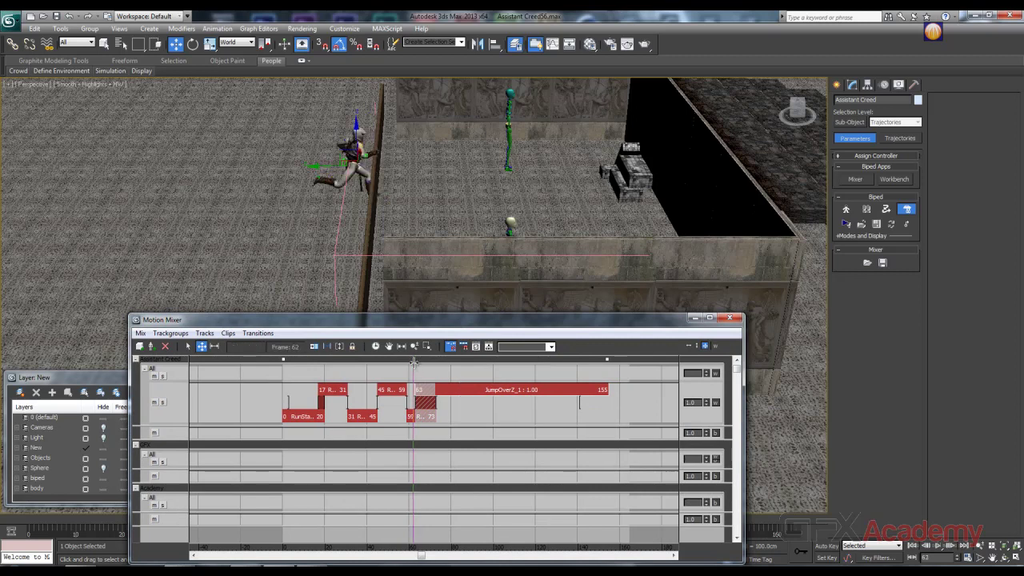
drag(413, 362, 453, 368)
Optimize the transition between the last RunLoop clip and the JumpOver clip with the default optimization settings
right_click(424, 407)
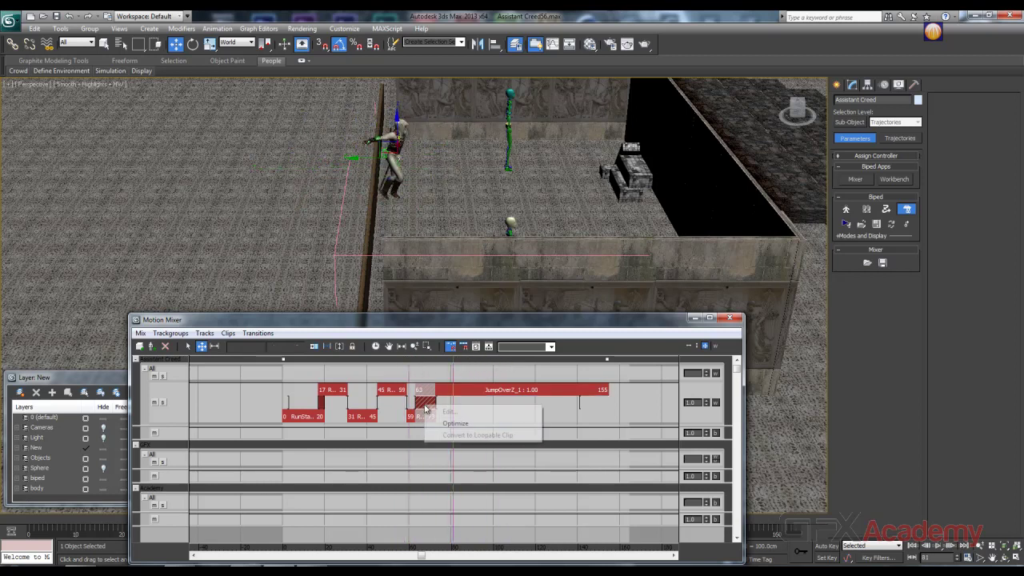
click(453, 423)
click(441, 488)
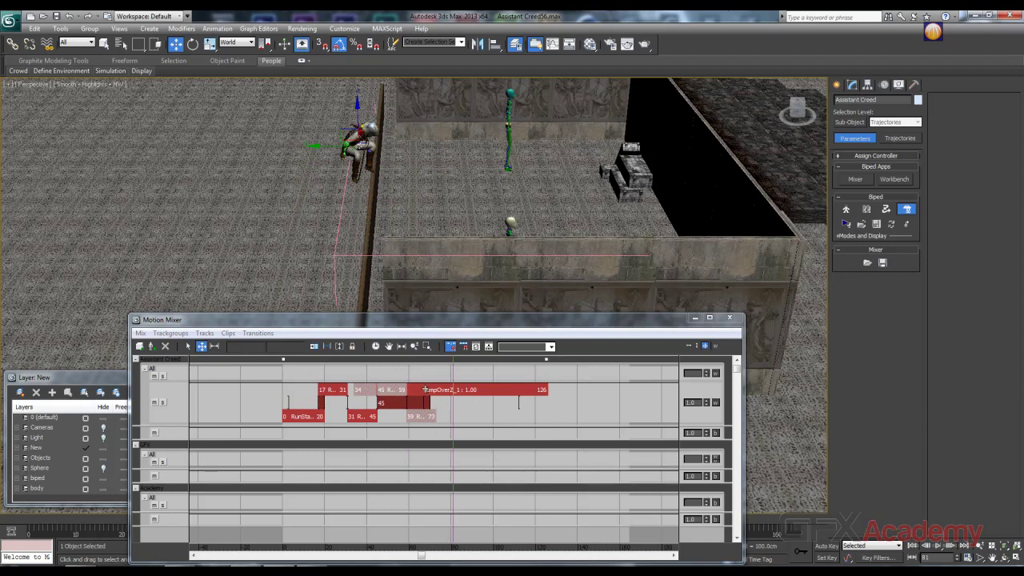
Undo the last optimization, reposition the JumpOver clip to start at frame 65, and optimize its transition using Search Entire Clip
mouse_move(455, 368)
mouse_down()
mouse_move(384, 368)
mouse_move(468, 373)
mouse_up()
key(ctrl+z)
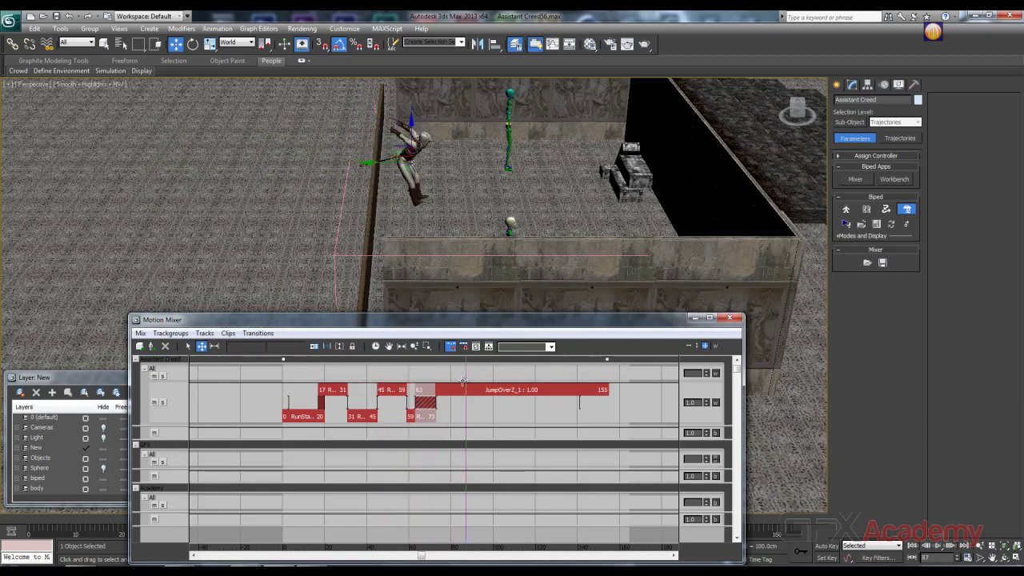
mouse_move(460, 390)
mouse_down()
mouse_move(441, 376)
mouse_move(385, 377)
mouse_move(426, 376)
mouse_up()
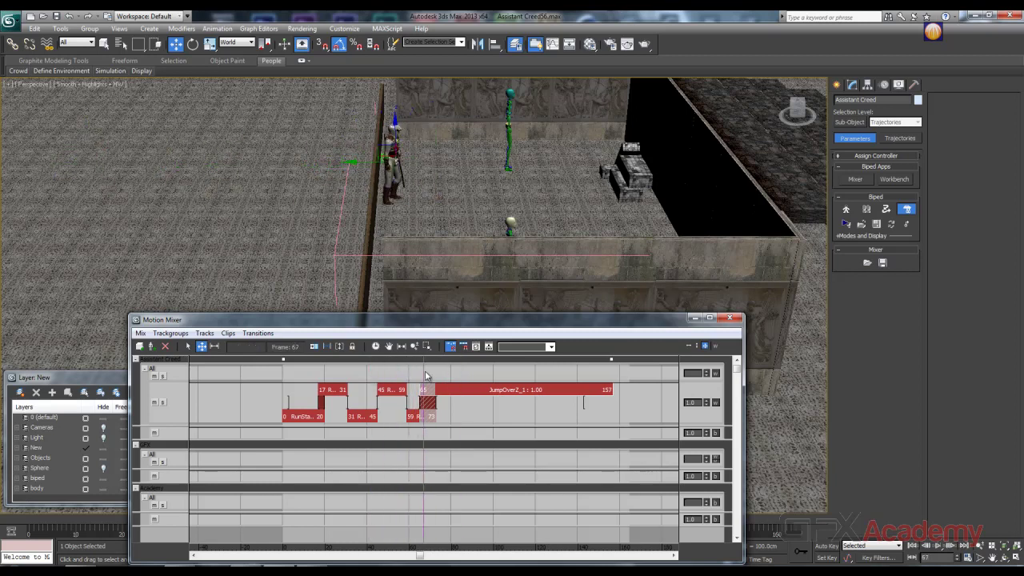
right_click(433, 404)
click(448, 428)
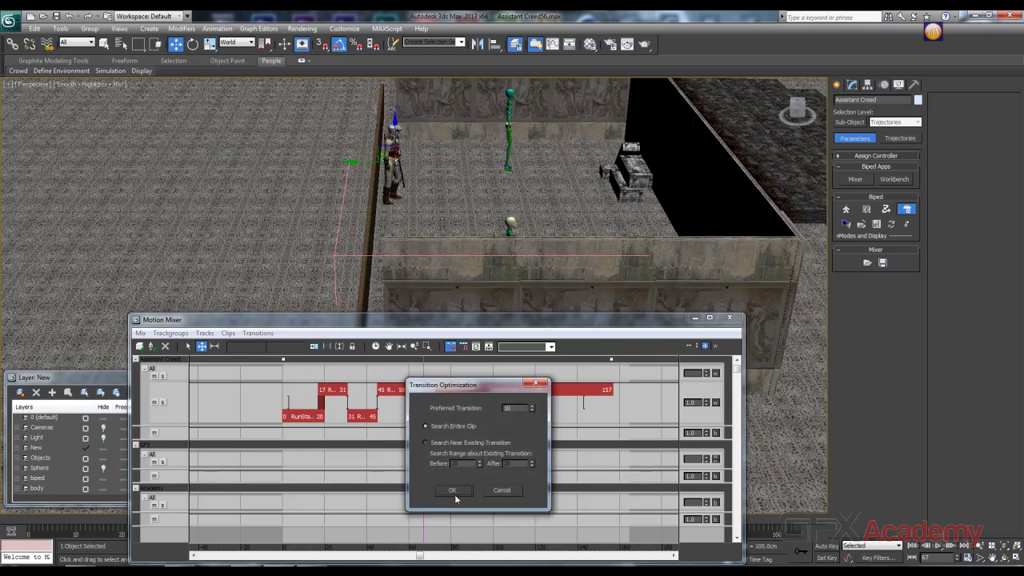
click(453, 491)
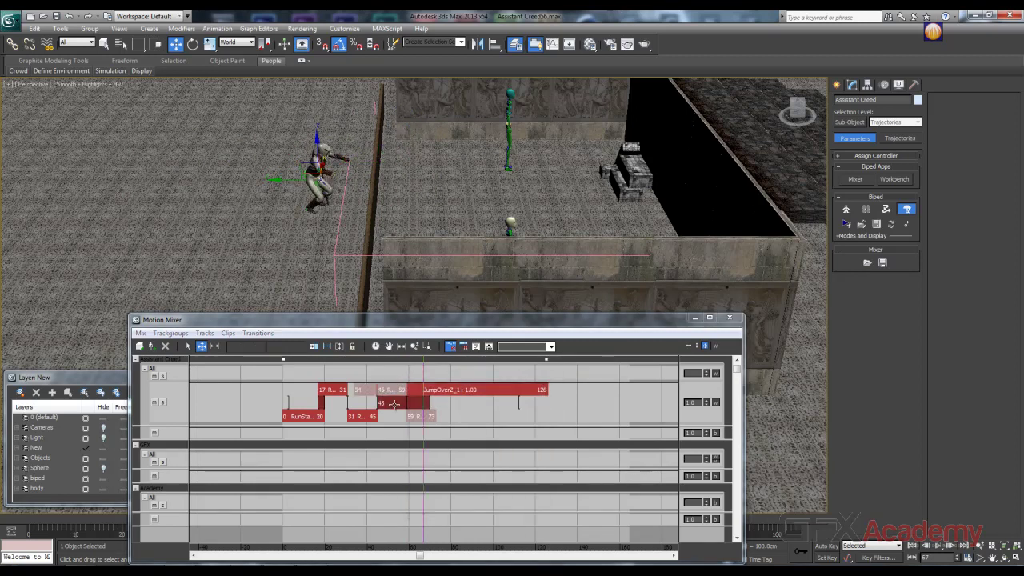
Move the JumpOver clip to start at frame 71 and preview the motion from the run into the jump
drag(424, 364, 389, 364)
drag(455, 391, 468, 391)
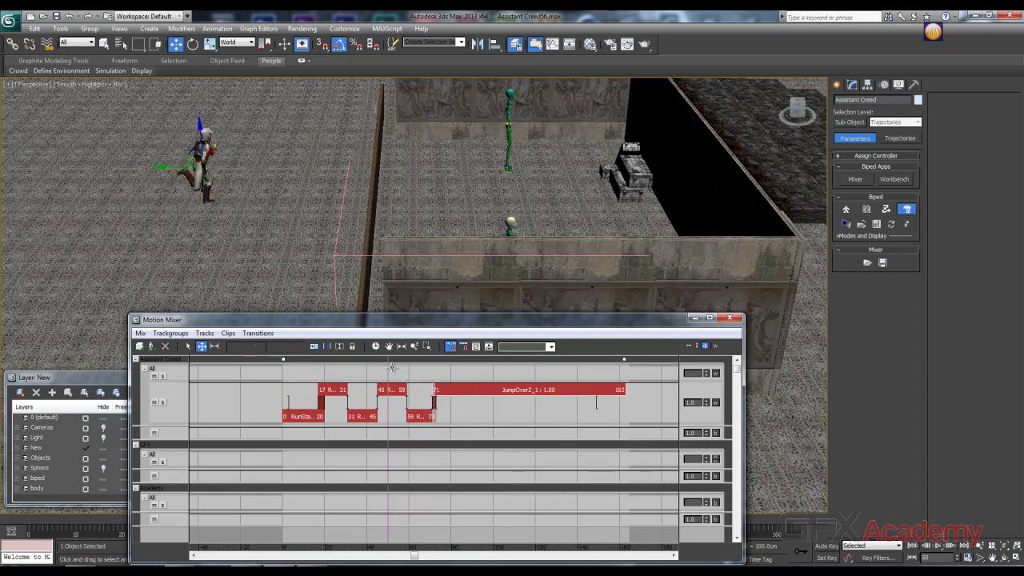
drag(389, 369, 420, 377)
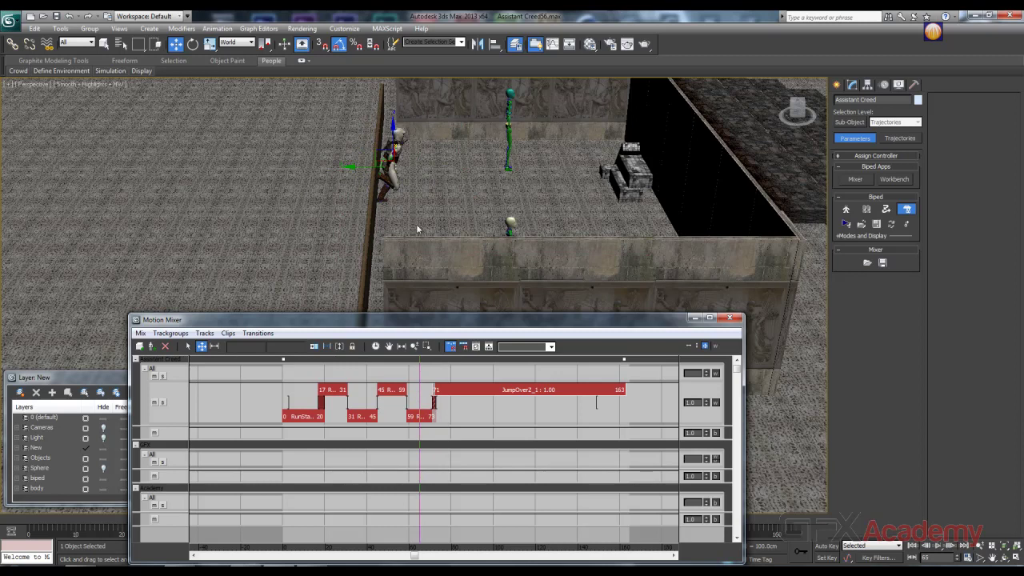
mouse_move(419, 374)
mouse_down()
mouse_move(399, 373)
mouse_move(427, 376)
mouse_move(409, 379)
mouse_up()
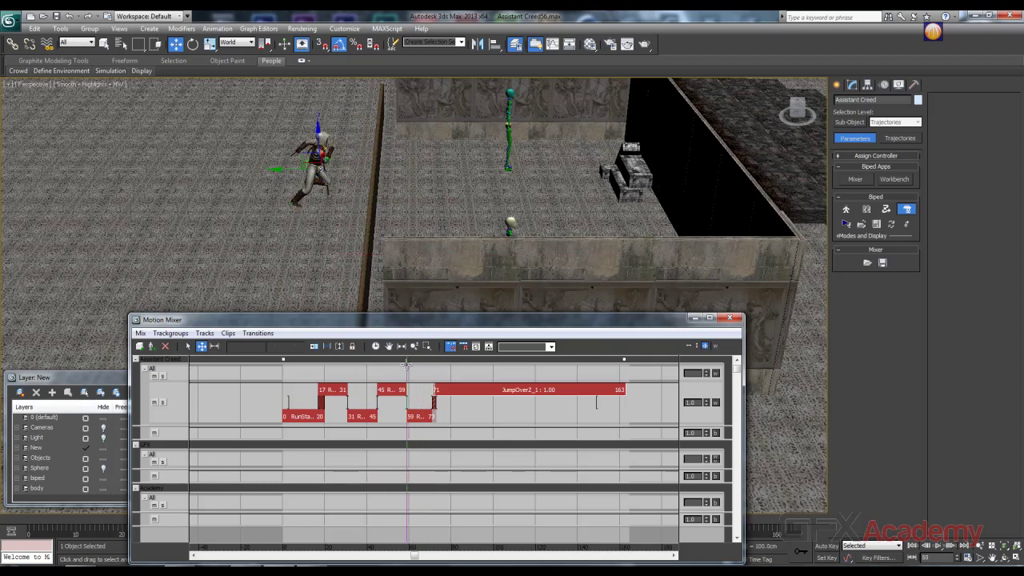
Try optimizing the short transition into the JumpOver clip, and shift the clip to start at frame 70
right_click(435, 403)
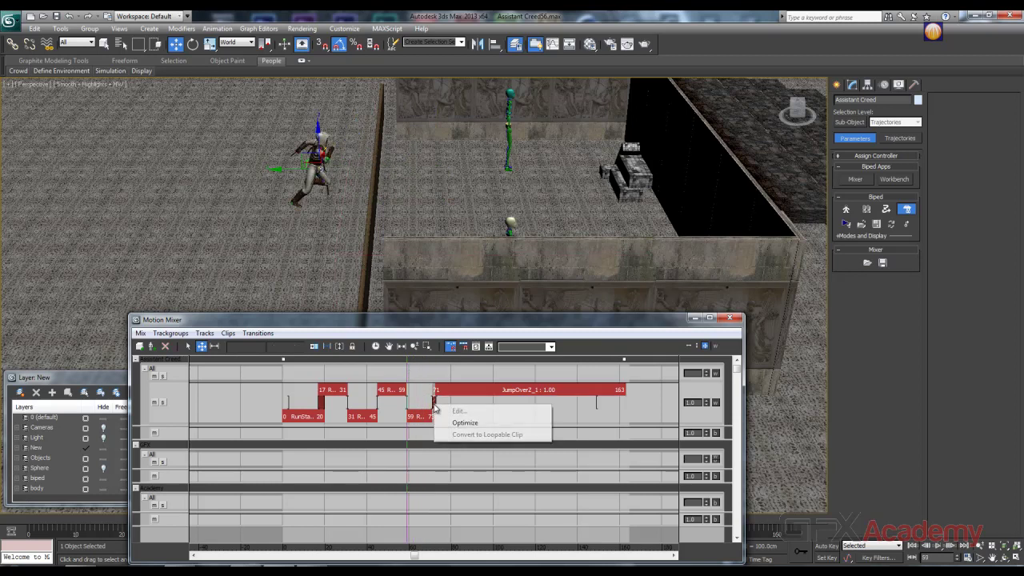
click(452, 422)
click(451, 489)
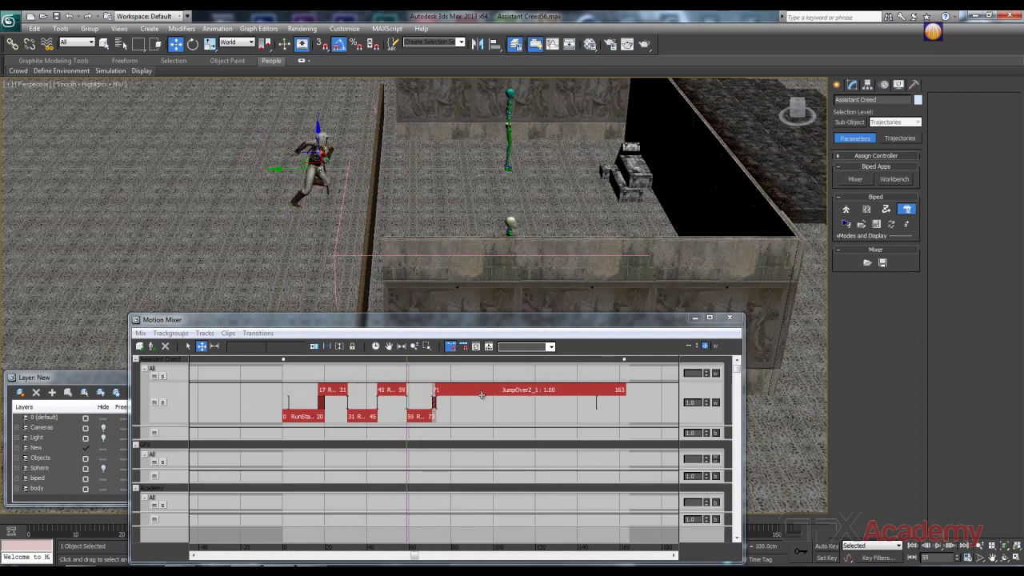
mouse_move(482, 395)
mouse_down()
mouse_move(469, 394)
mouse_move(482, 390)
mouse_up()
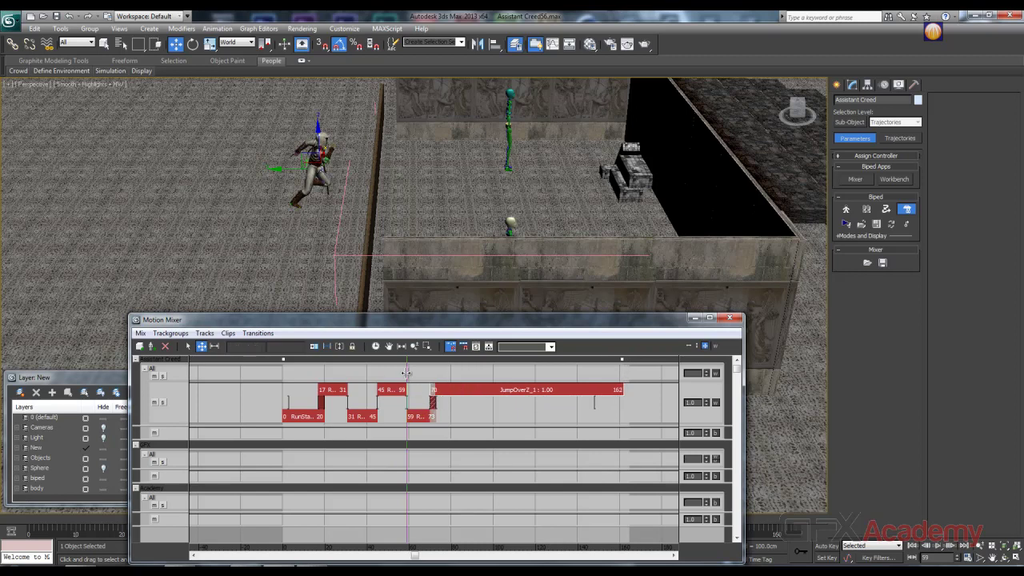
Delete the JumpOver clip from the biped's transition track, leaving the run clips in place
drag(406, 373, 437, 374)
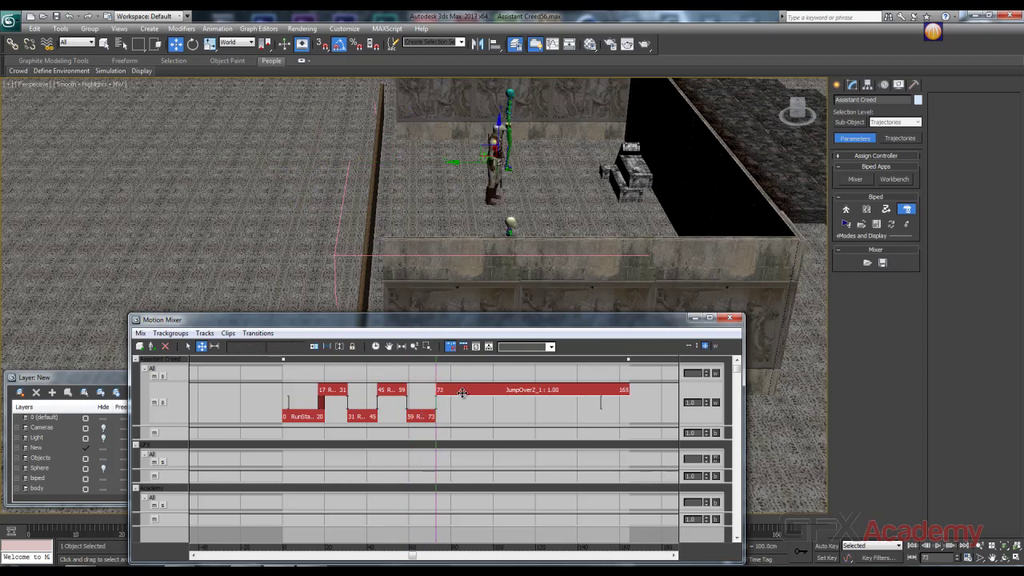
key(Delete)
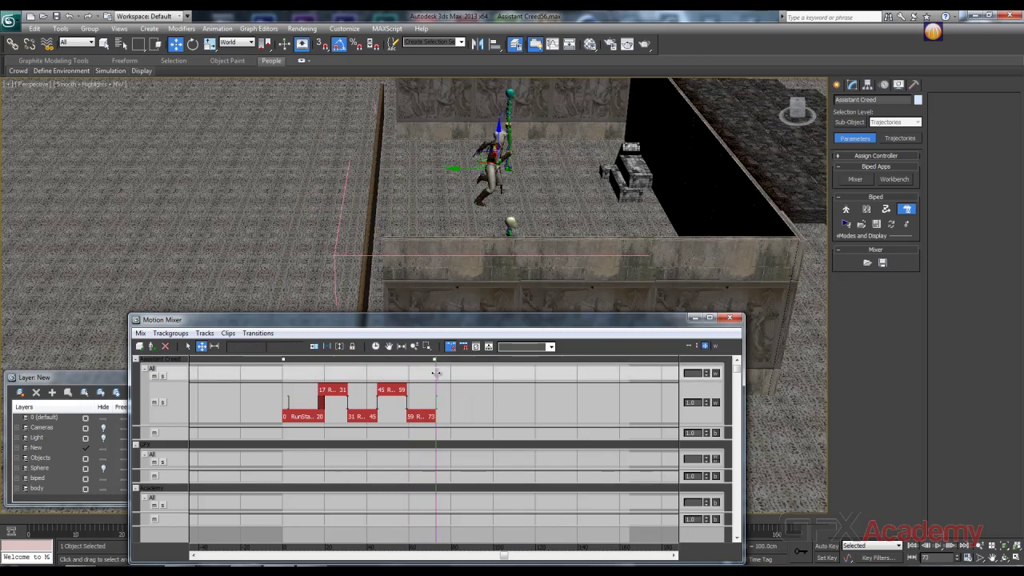
mouse_move(437, 373)
mouse_down()
mouse_move(356, 371)
mouse_move(425, 373)
mouse_move(439, 386)
mouse_up()
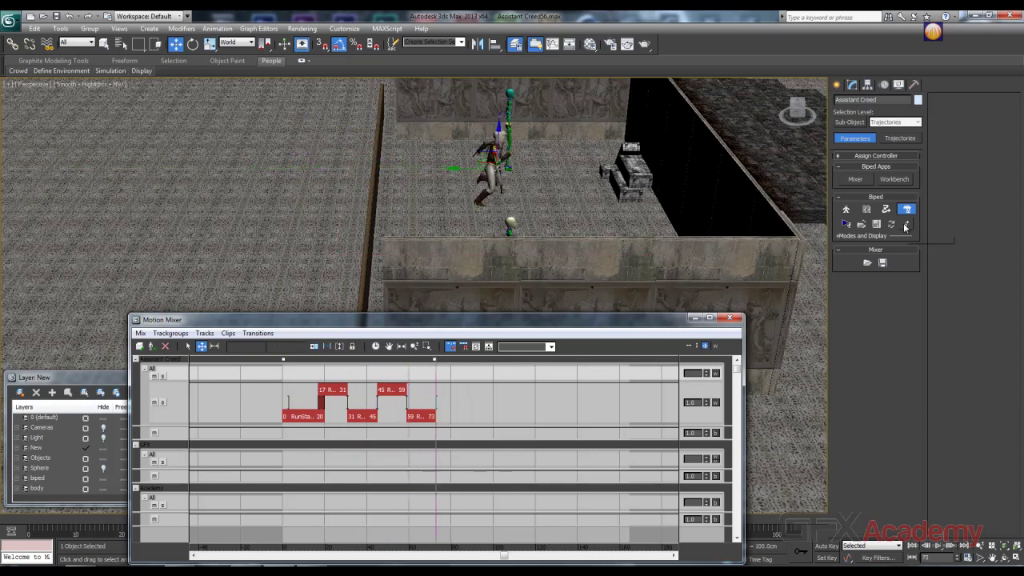
Offset the biped's whole animation backward along Y so that the run ends before the low wall
click(906, 225)
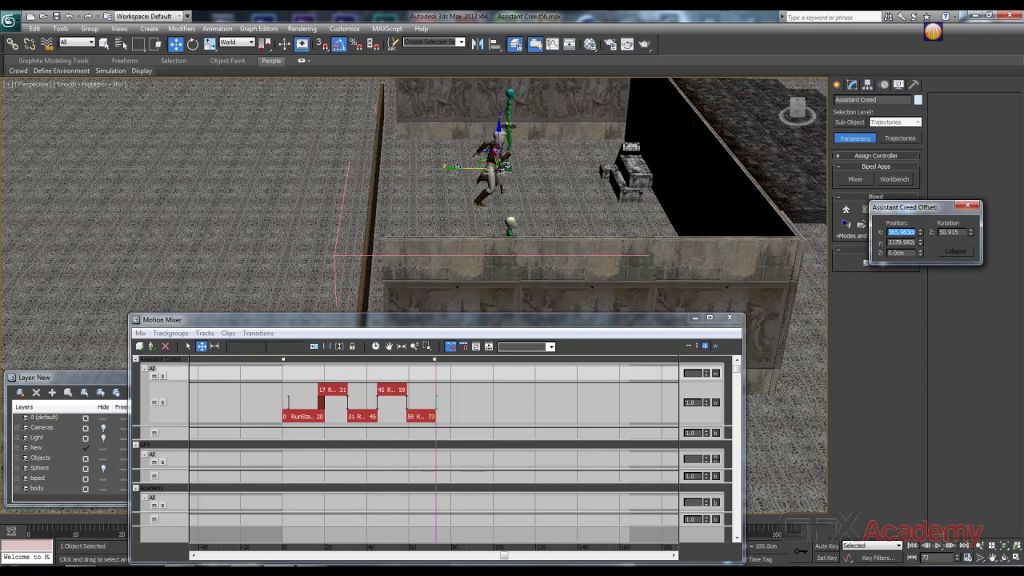
drag(453, 166, 286, 170)
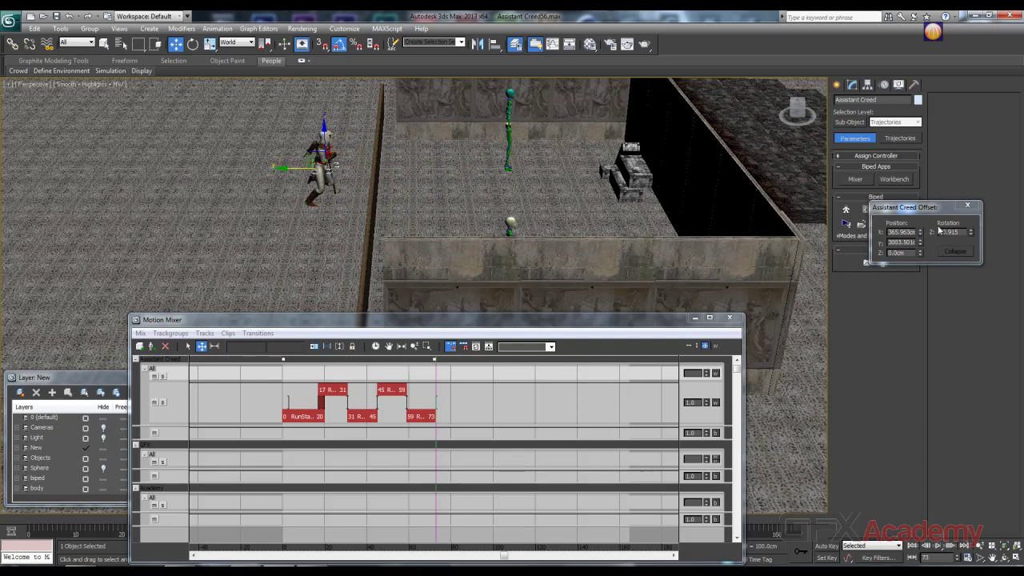
click(905, 225)
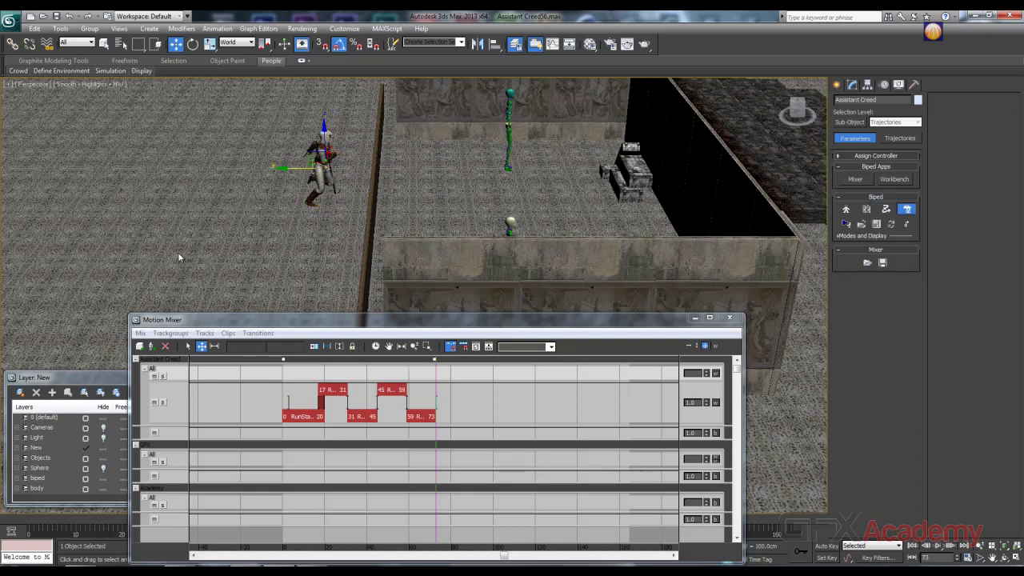
Preview the relocated run animation backward to frame 0 and forward again to the end of the last run clip
middle_drag(180, 256, 356, 325)
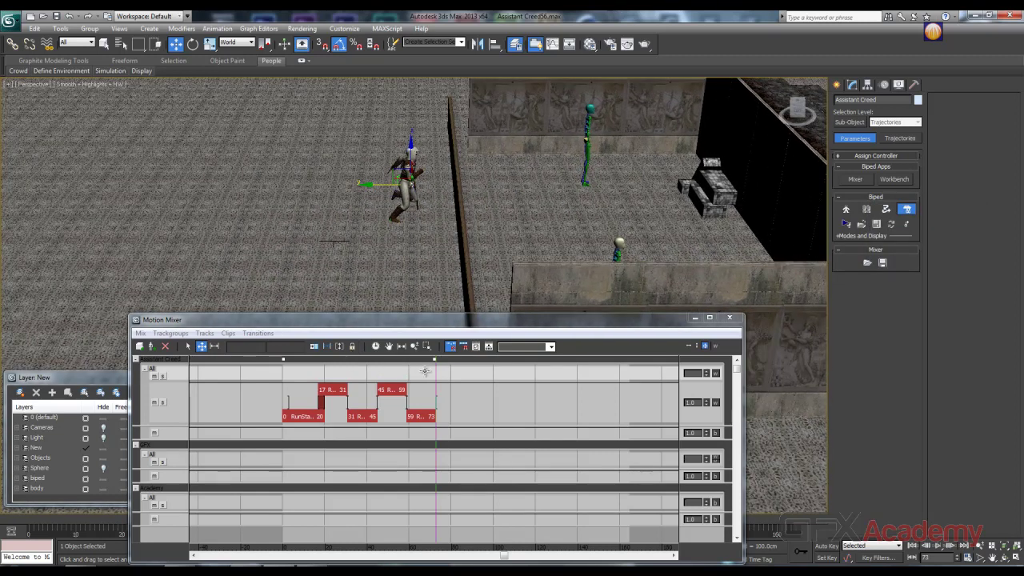
drag(436, 370, 370, 368)
middle_drag(187, 261, 562, 309)
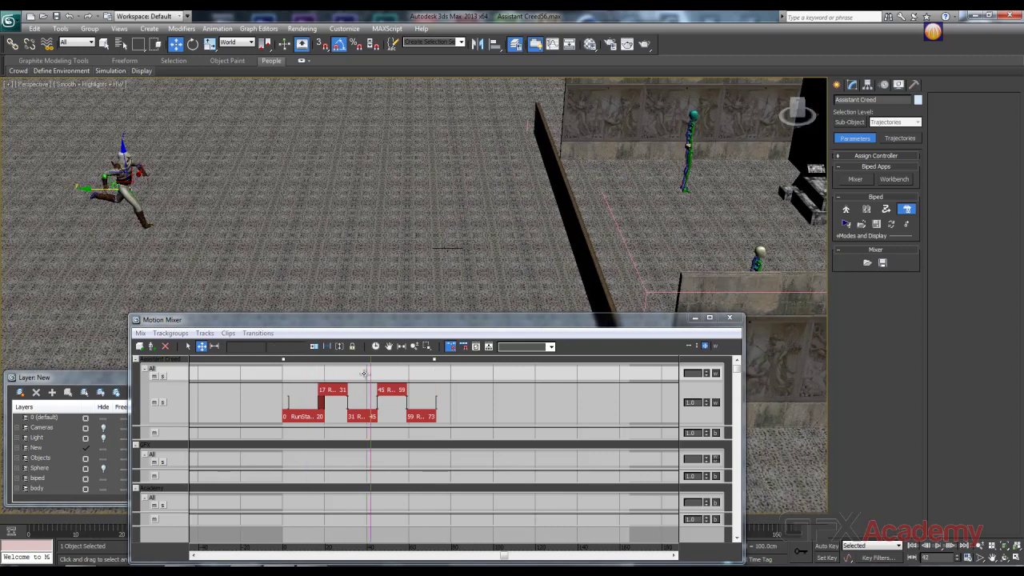
drag(371, 371, 327, 375)
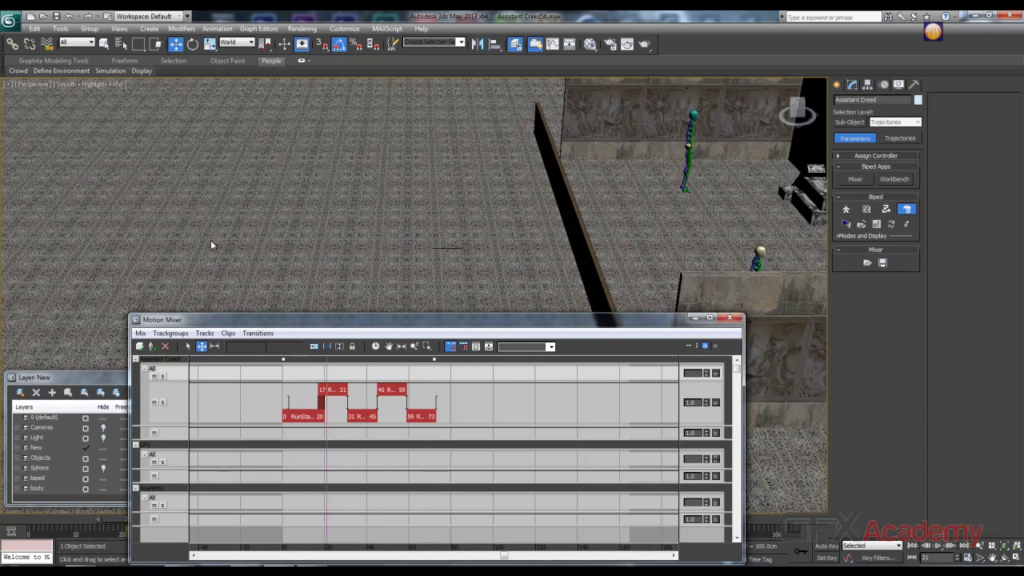
middle_drag(211, 245, 578, 265)
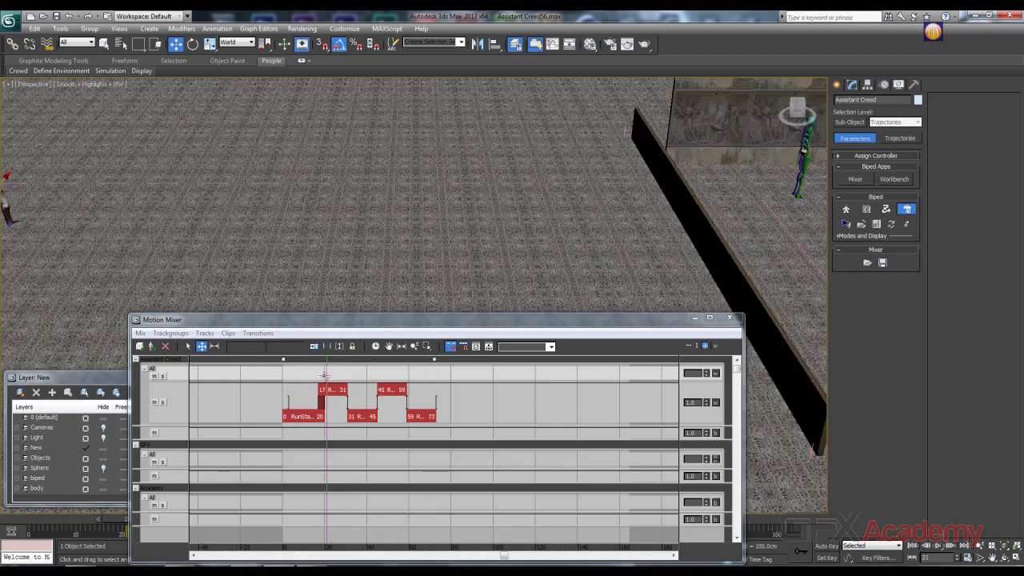
drag(327, 373, 282, 386)
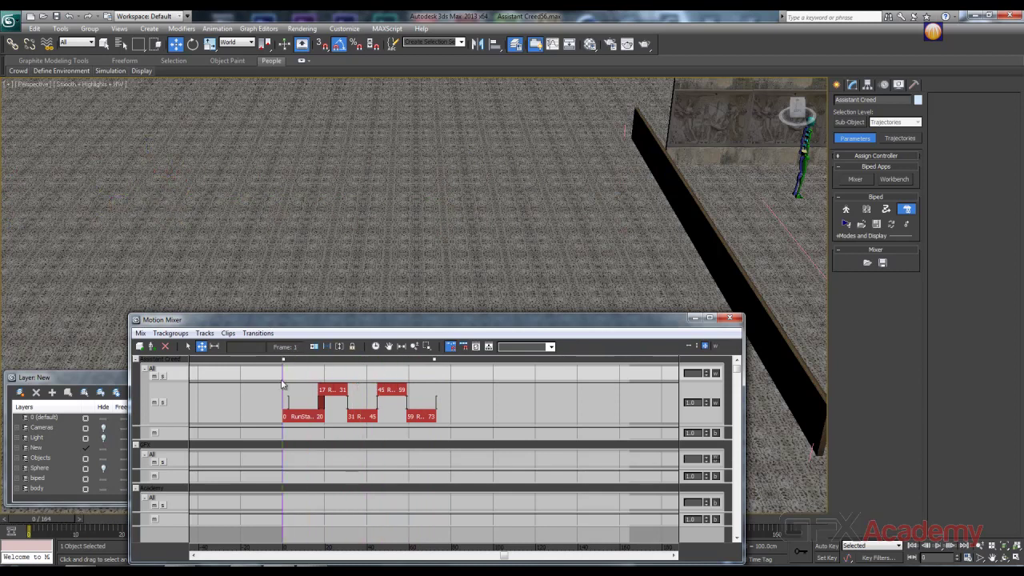
alt+middle_drag(212, 257, 281, 359)
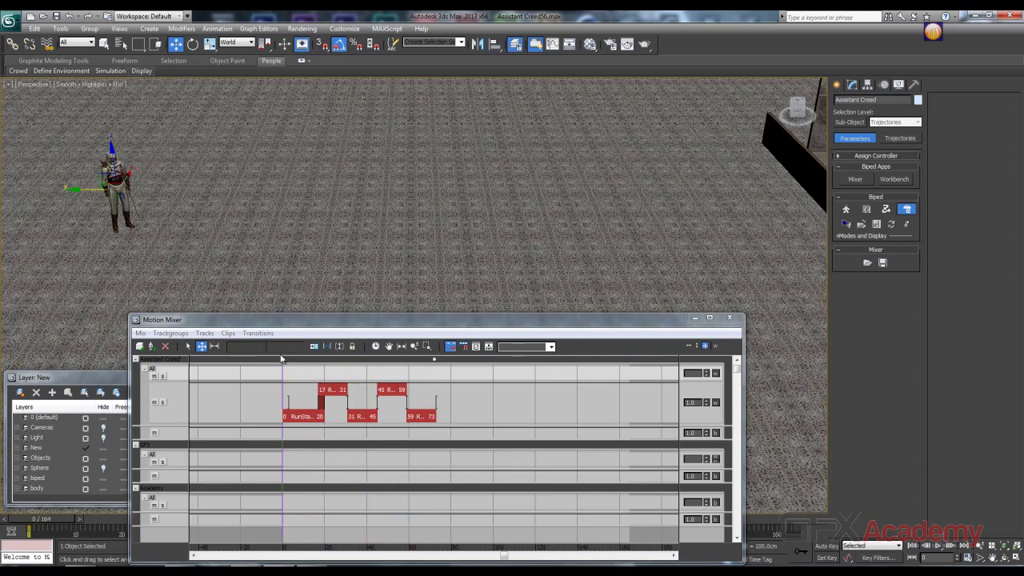
drag(284, 367, 434, 375)
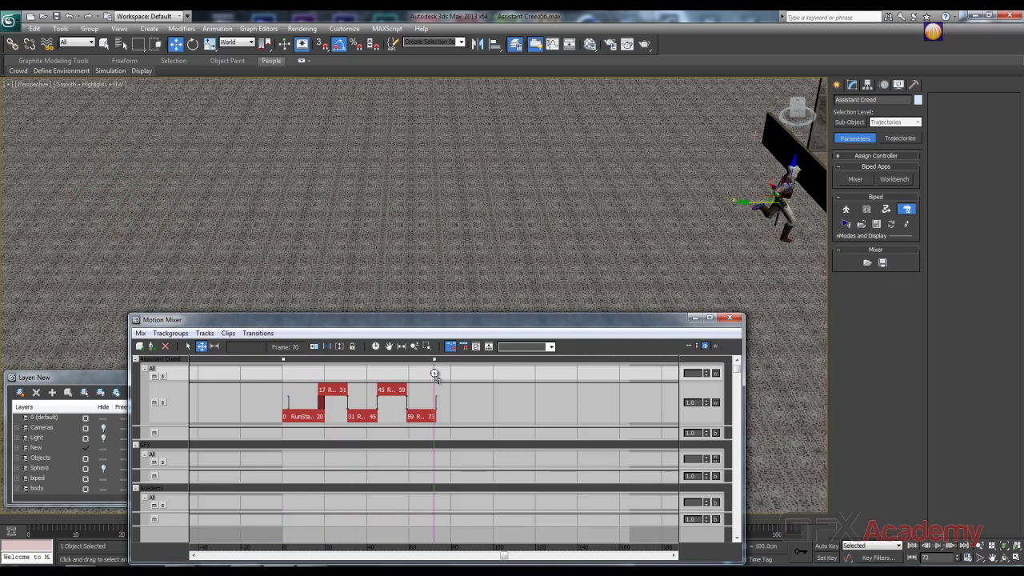
Add JumpOver.bip as a new clip from file, directly after the last run clip
alt+middle_drag(606, 266, 346, 198)
right_click(450, 390)
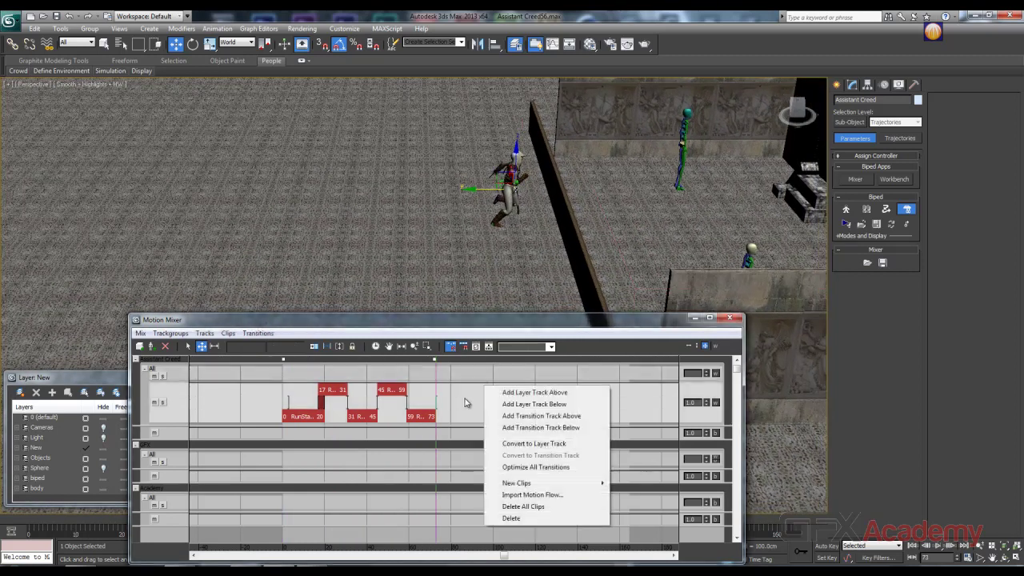
right_click(466, 400)
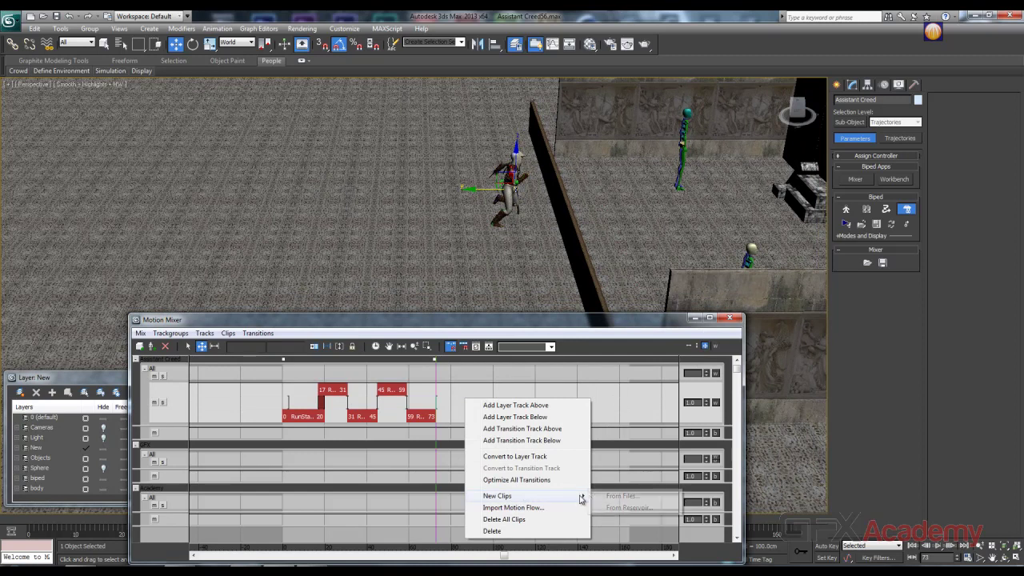
click(608, 497)
click(37, 106)
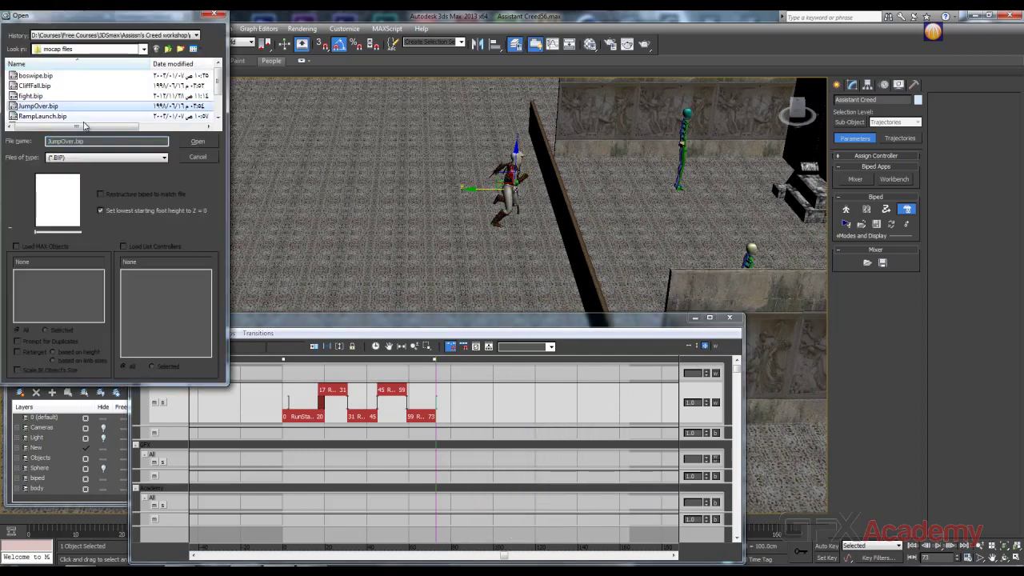
click(196, 142)
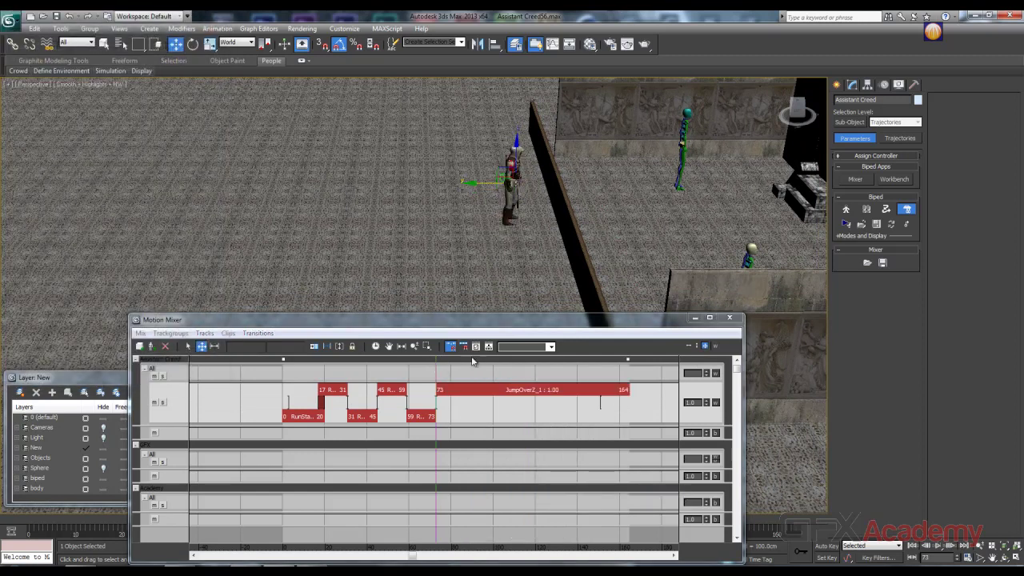
At frame 105, offset the biped's whole animation along Y to about 3180 cm so the crouch sits before the wall
drag(438, 369, 506, 377)
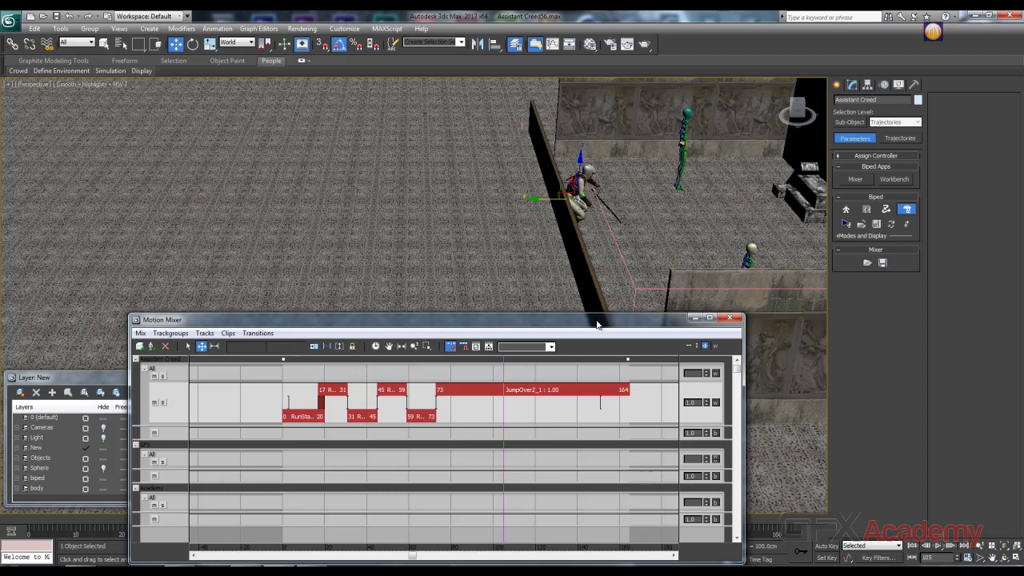
click(906, 225)
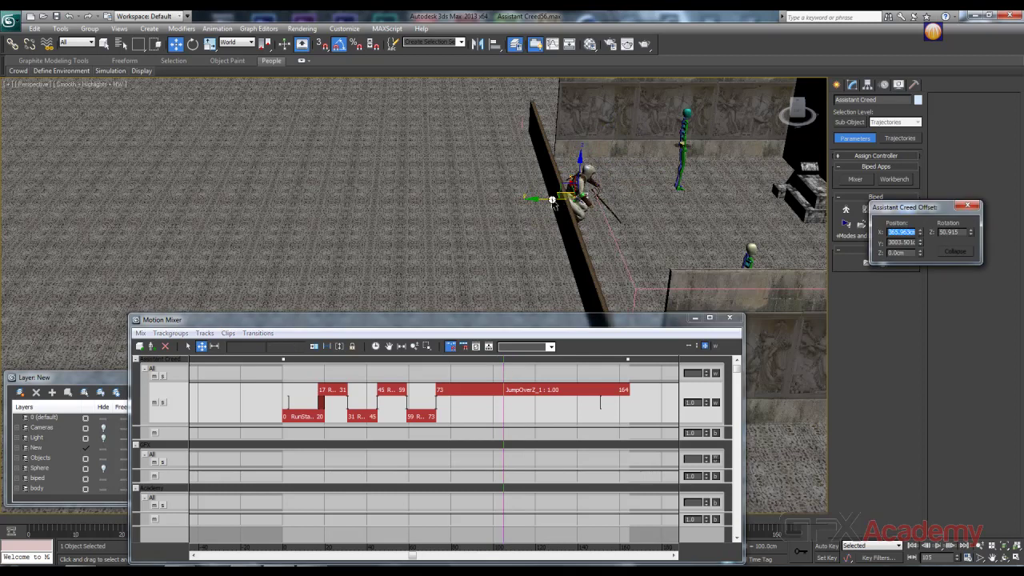
drag(538, 202, 502, 202)
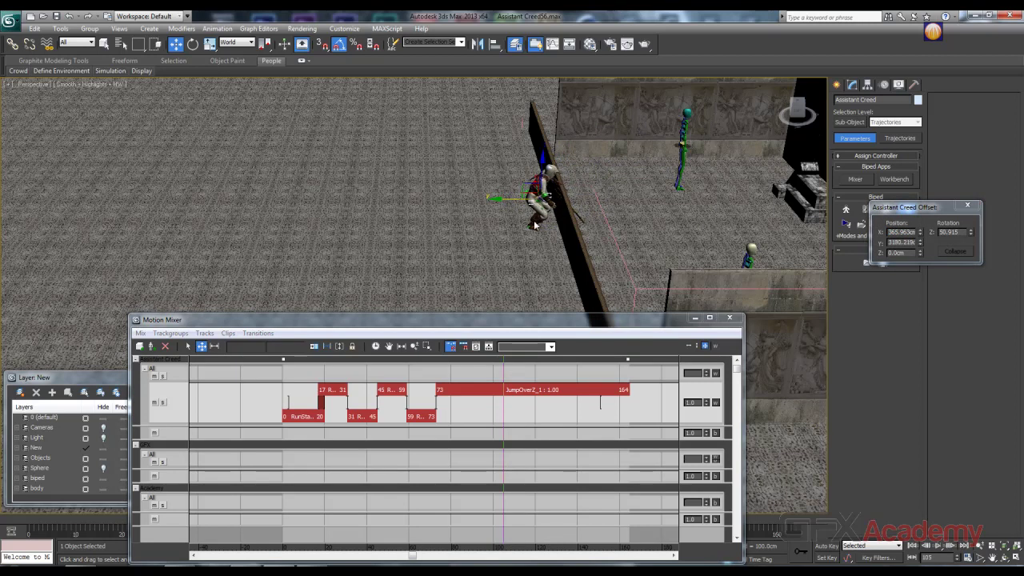
Offset the biped's whole animation along Y to about 3197 cm so the legs clear the wall at take-off
mouse_move(536, 226)
alt+middle_down()
mouse_move(535, 211)
mouse_move(549, 210)
alt+middle_up()
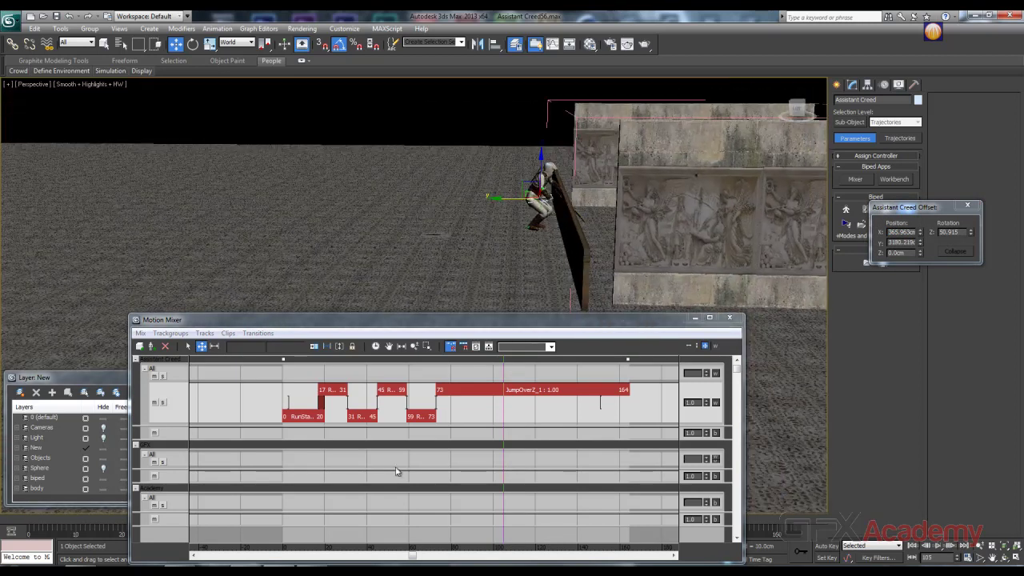
drag(504, 373, 521, 378)
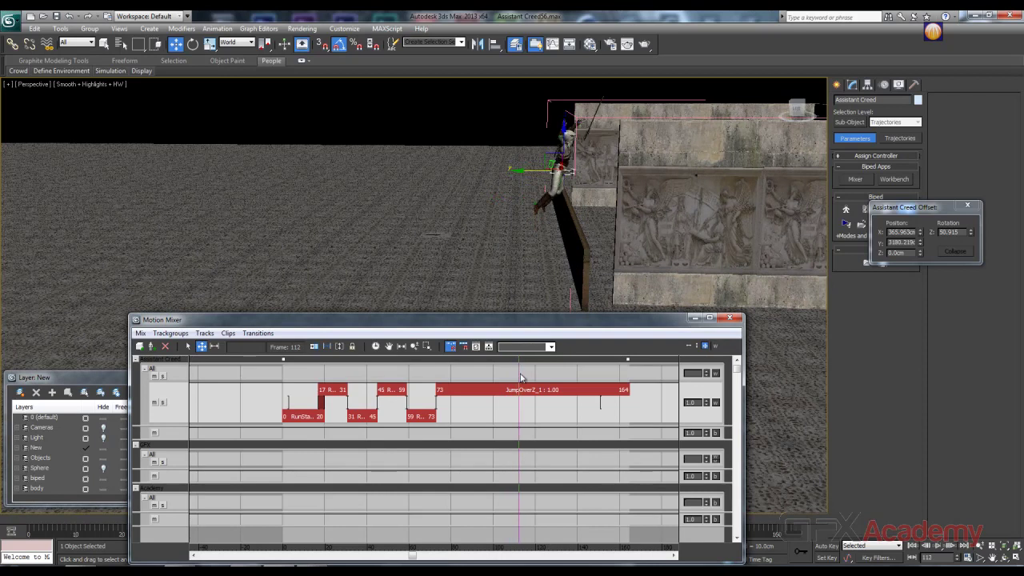
alt+middle_drag(459, 281, 440, 192)
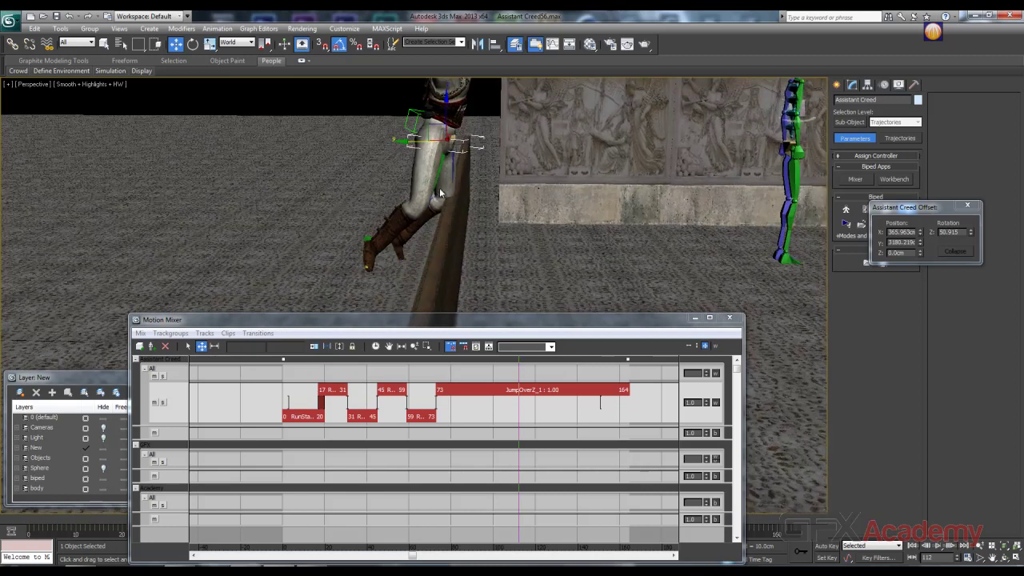
click(398, 145)
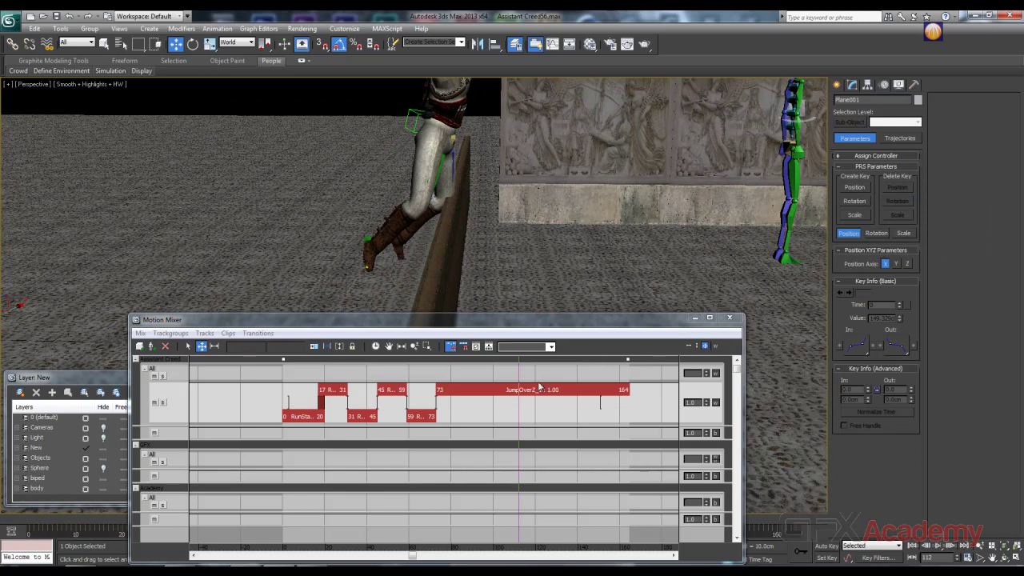
click(441, 163)
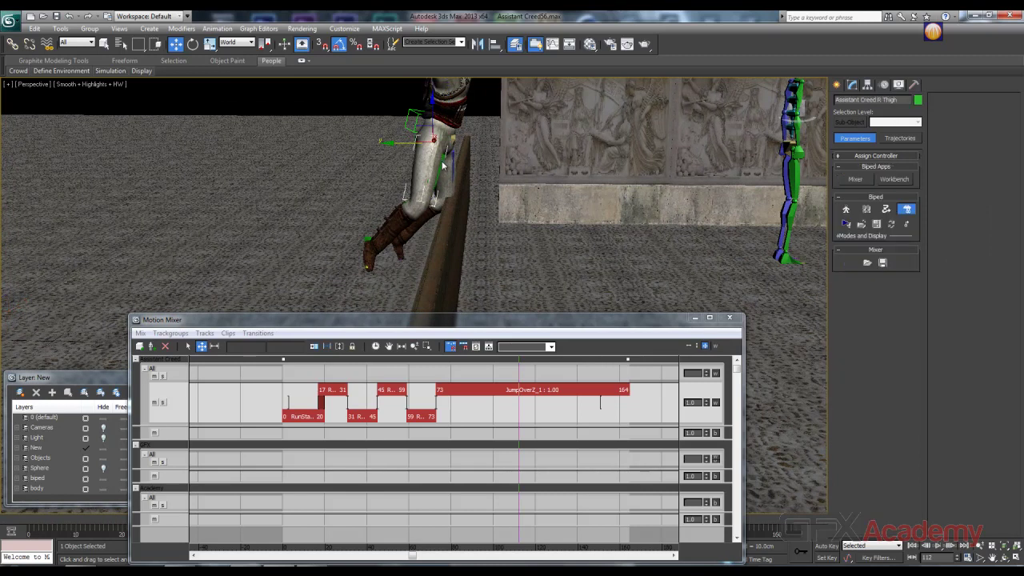
click(908, 227)
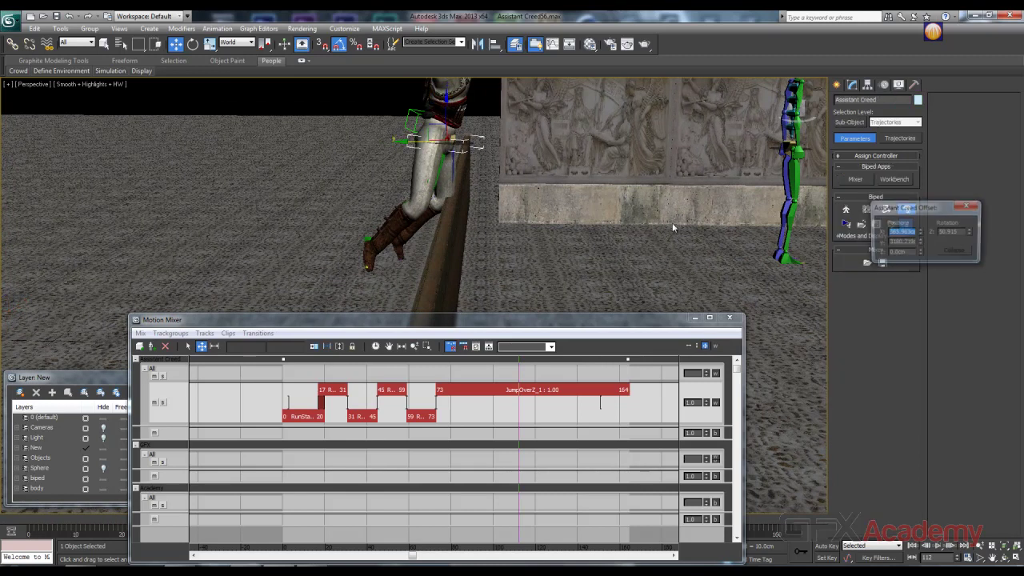
drag(404, 140, 396, 144)
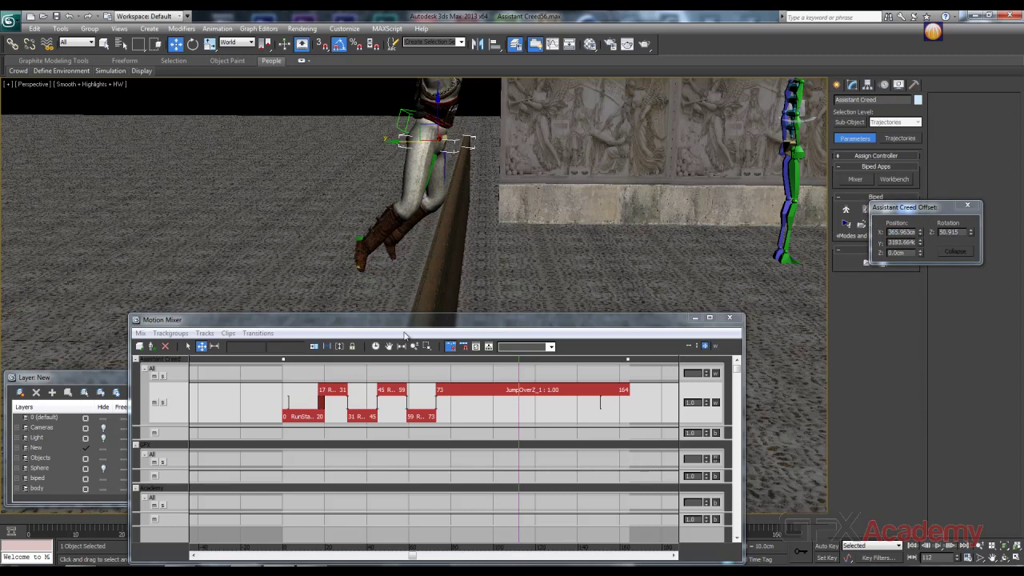
mouse_move(519, 373)
mouse_down()
mouse_move(501, 373)
mouse_move(518, 367)
mouse_up()
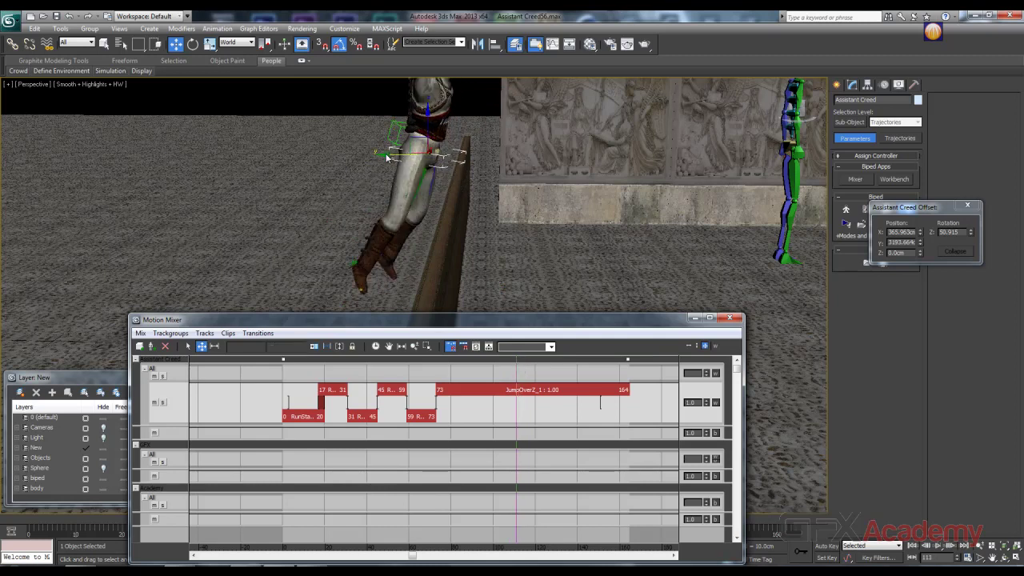
drag(387, 158, 384, 159)
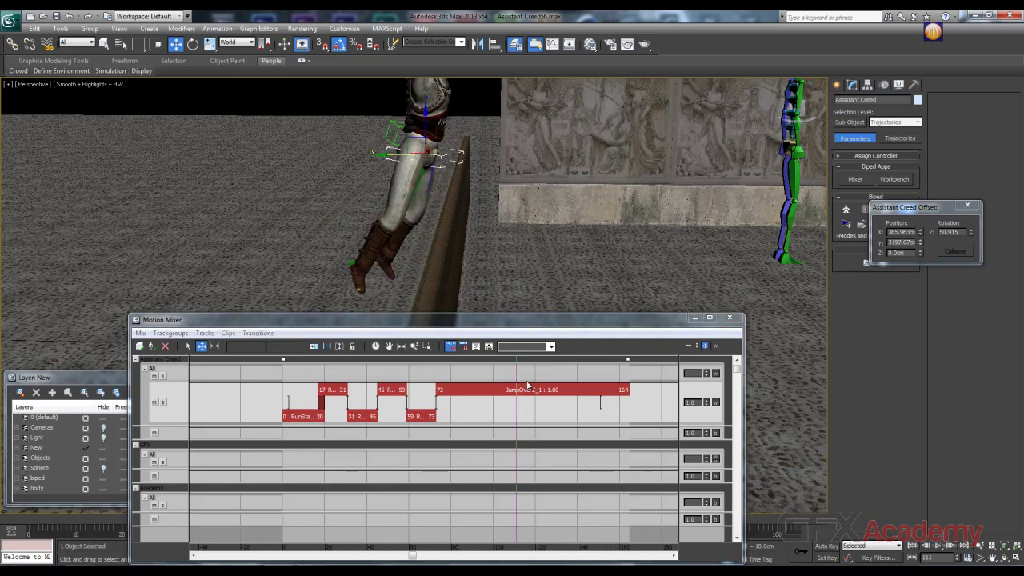
Optimize the transition between the last run clip and the JumpOver clip, preferring 10 frames and searching the entire clip
drag(516, 373, 326, 374)
drag(418, 369, 355, 368)
alt+middle_drag(311, 224, 462, 388)
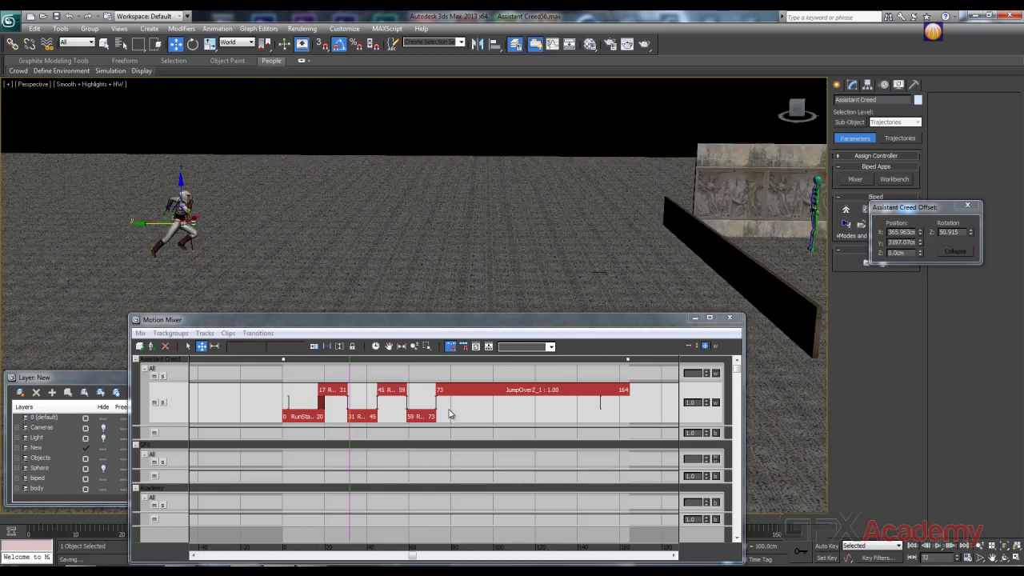
drag(351, 374, 442, 377)
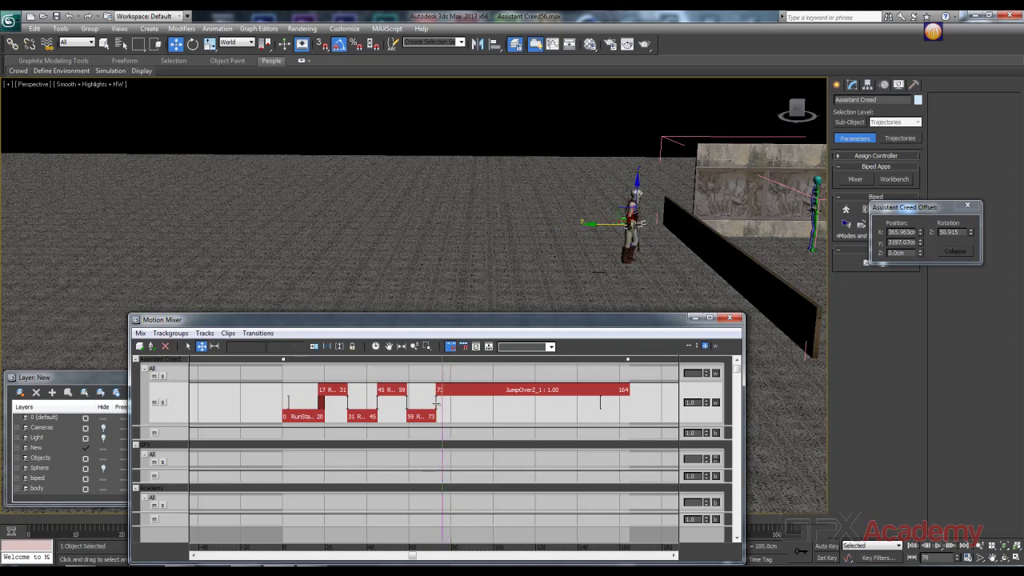
right_click(436, 406)
click(466, 423)
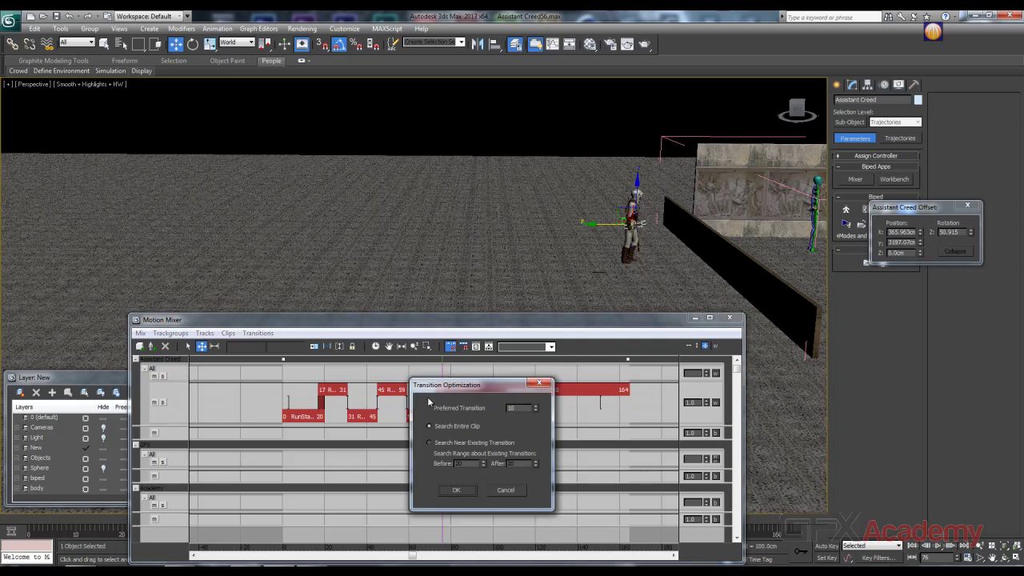
click(455, 490)
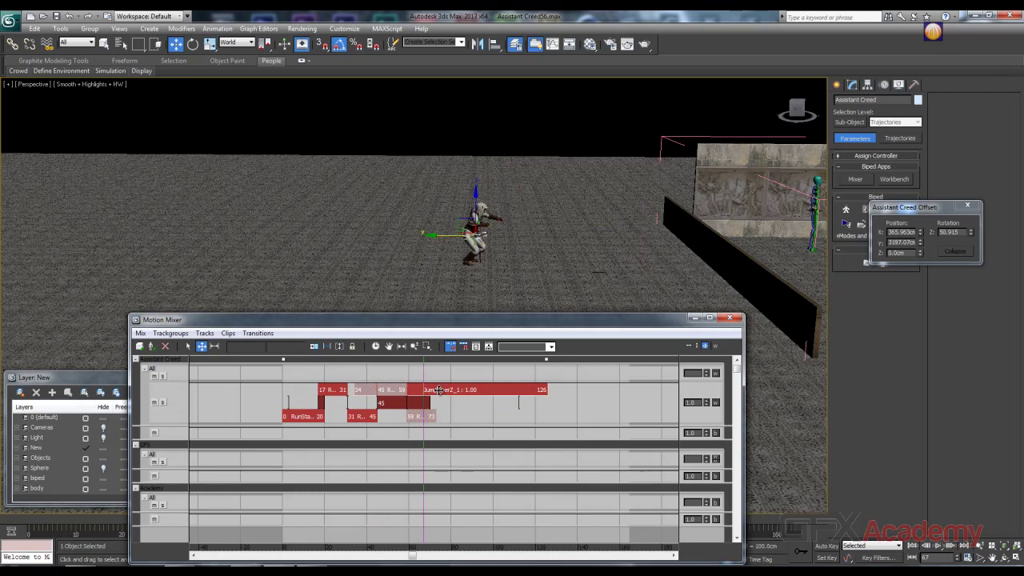
Move the JumpOver clip to start at frame 67 and shorten its transition to the end of the last run clip
drag(439, 389, 502, 396)
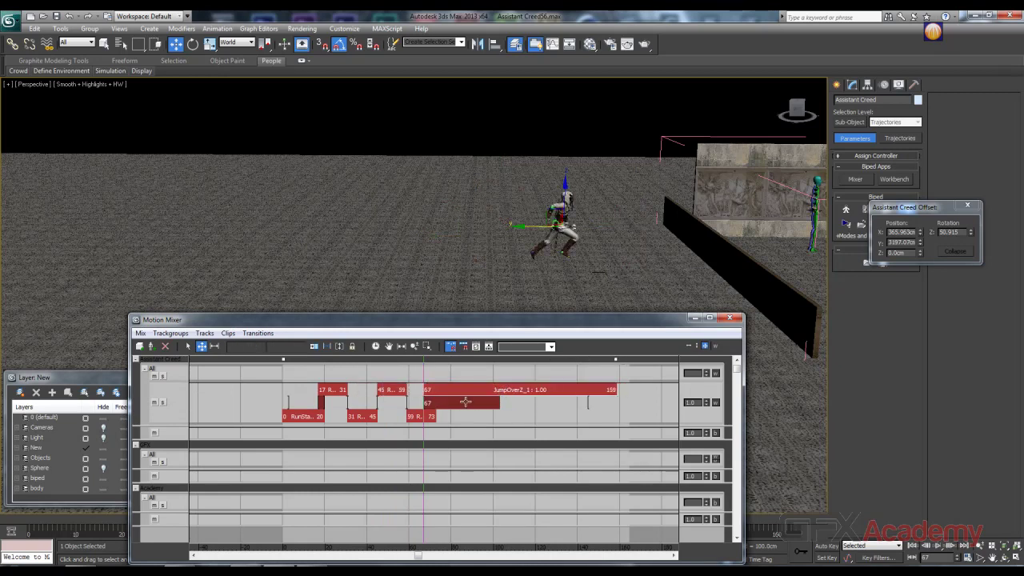
mouse_move(423, 372)
mouse_down()
mouse_move(488, 374)
mouse_move(434, 373)
mouse_up()
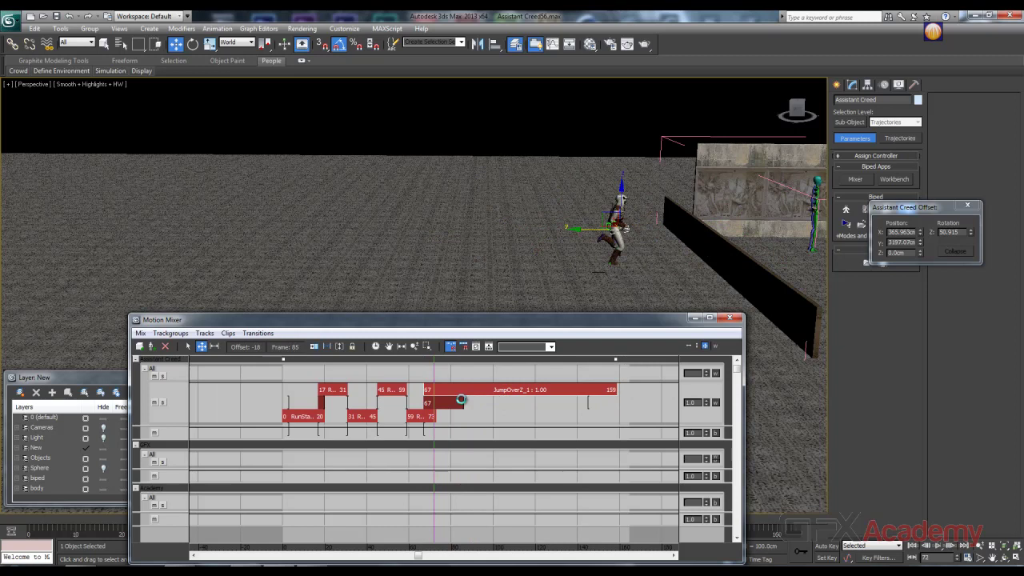
drag(436, 401, 449, 376)
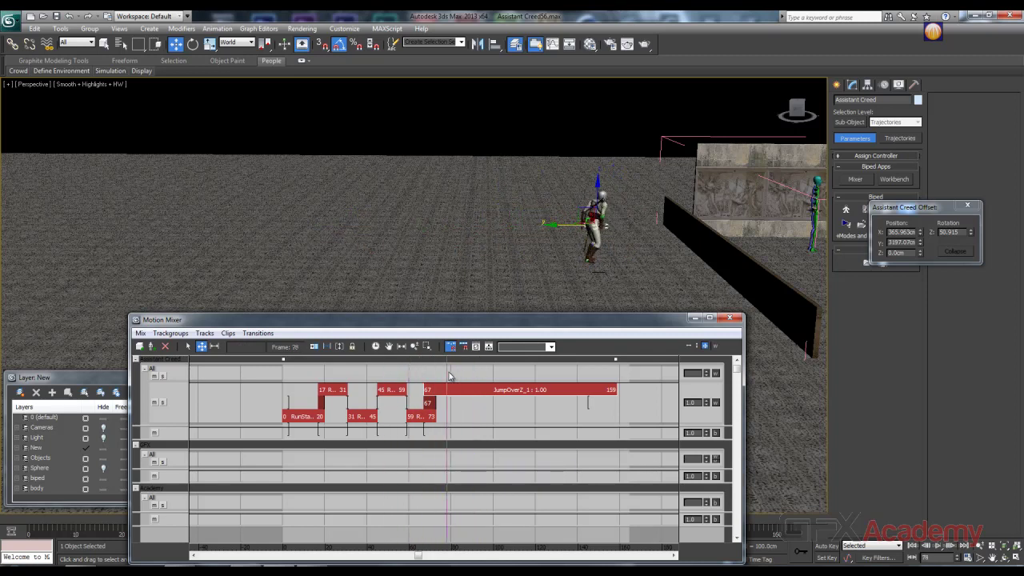
At frame 78, rotate the biped's whole animation about Z to 75.915 degrees so the character faces the wall
alt+middle_drag(426, 225, 496, 264)
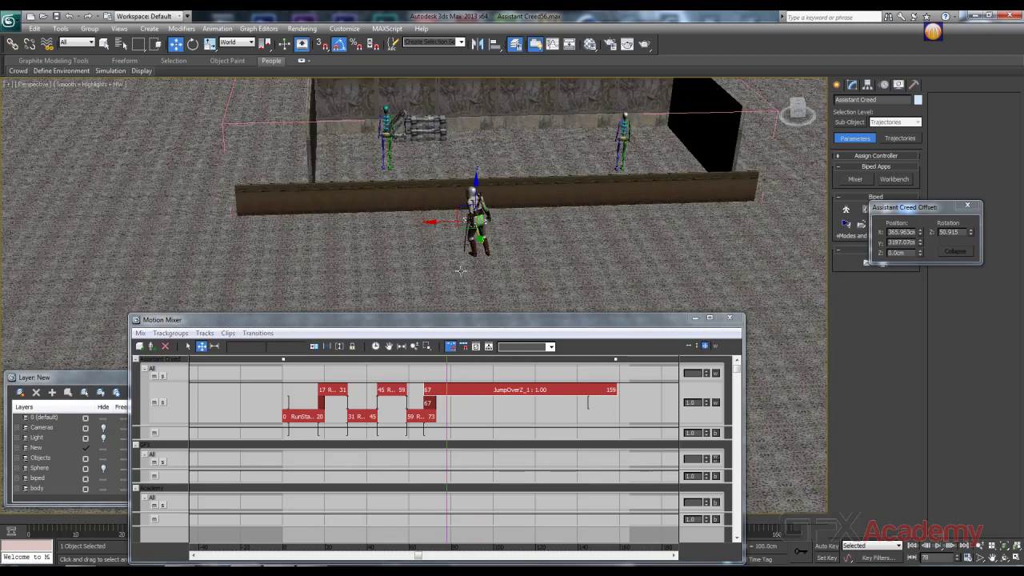
drag(932, 213, 929, 252)
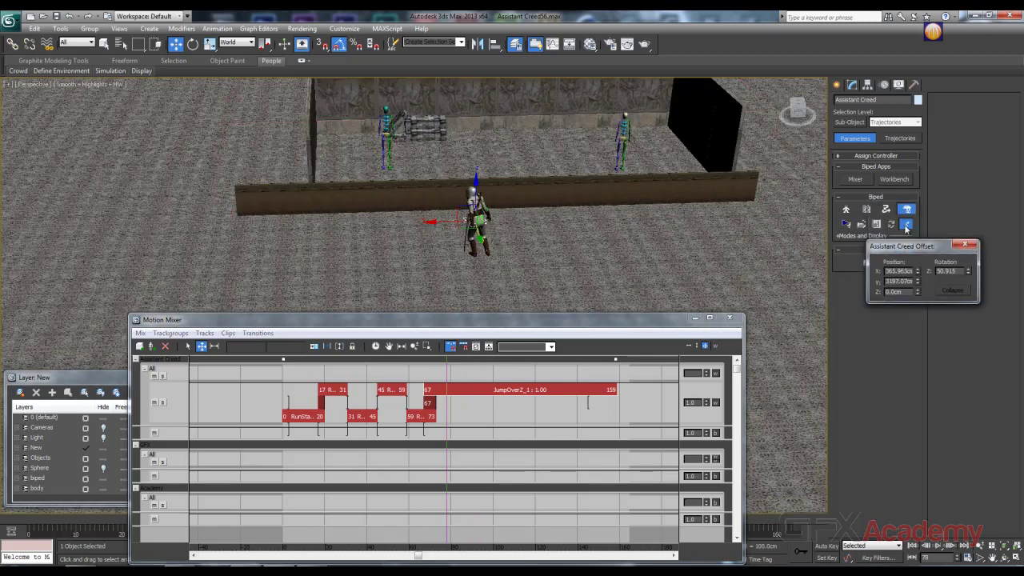
click(193, 43)
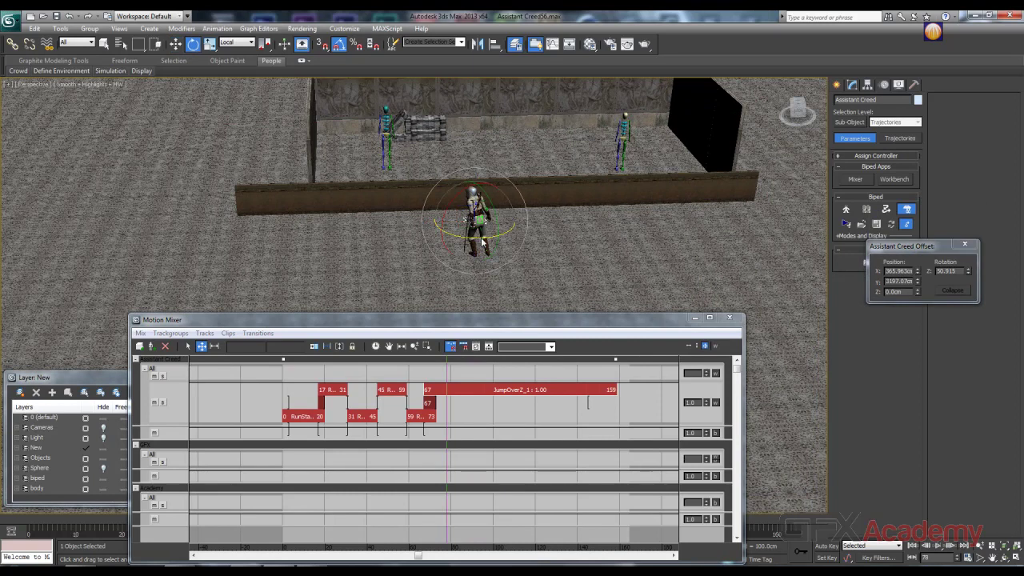
drag(481, 239, 468, 242)
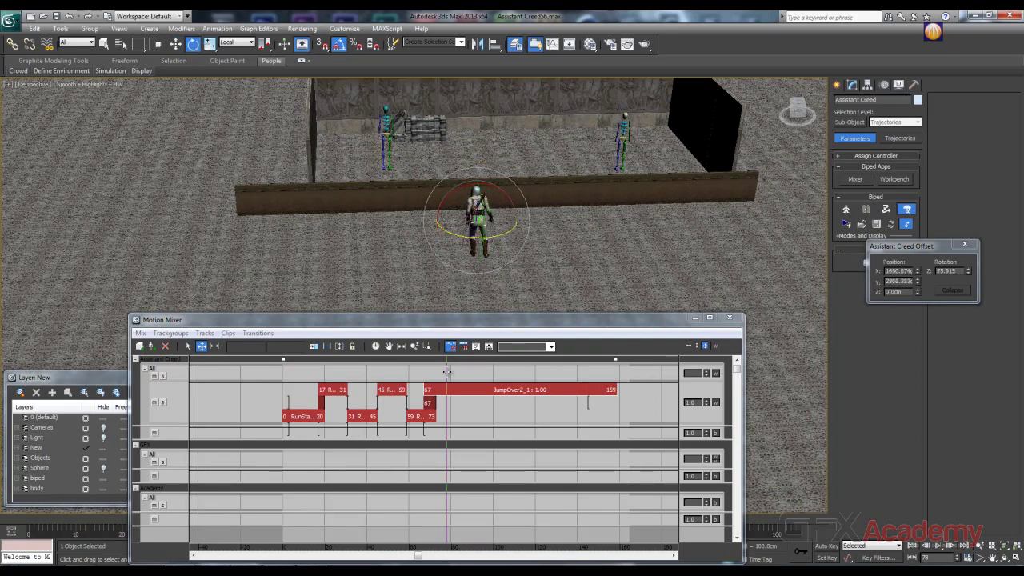
Preview the rotated run from about frame 23 forward to frame 94 and check its approach to the wall
drag(448, 373, 374, 373)
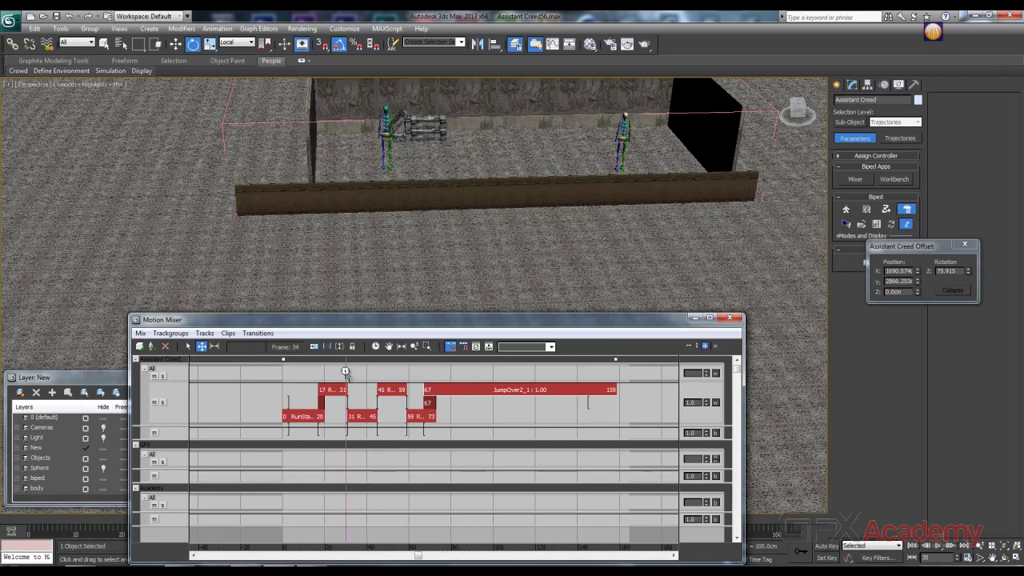
alt+middle_drag(328, 256, 359, 184)
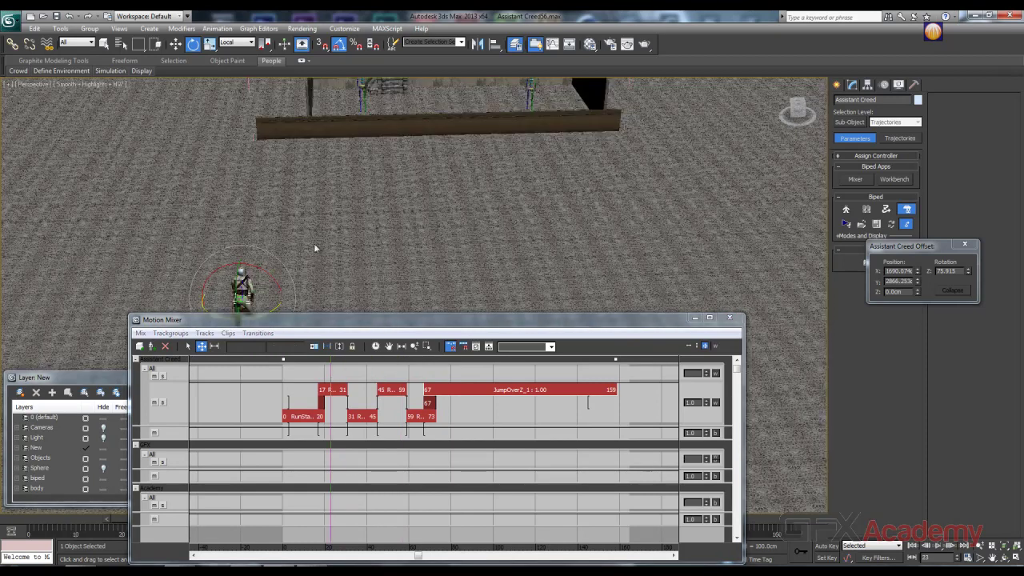
scroll(315, 249, up, 3)
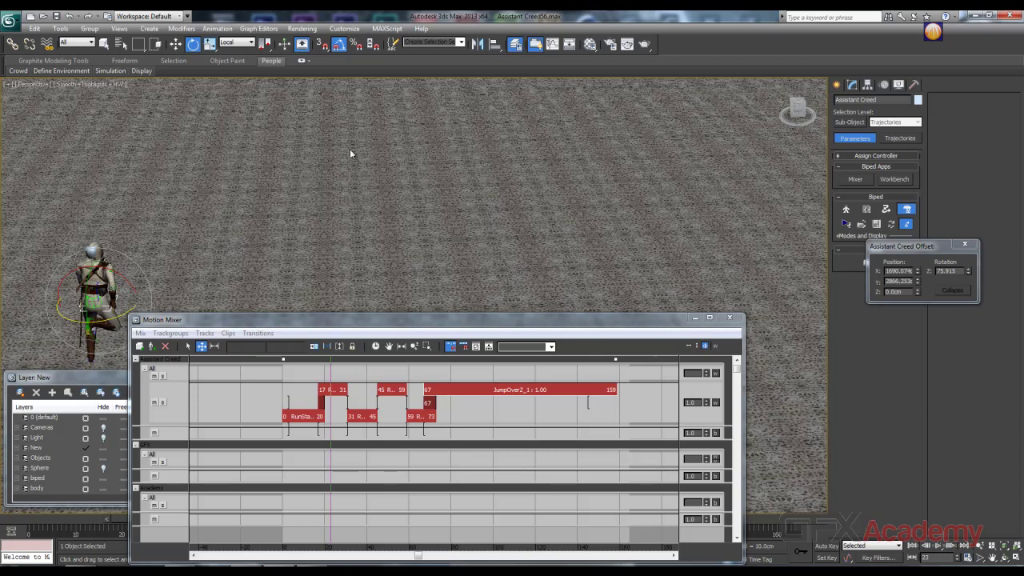
middle_drag(249, 270, 382, 264)
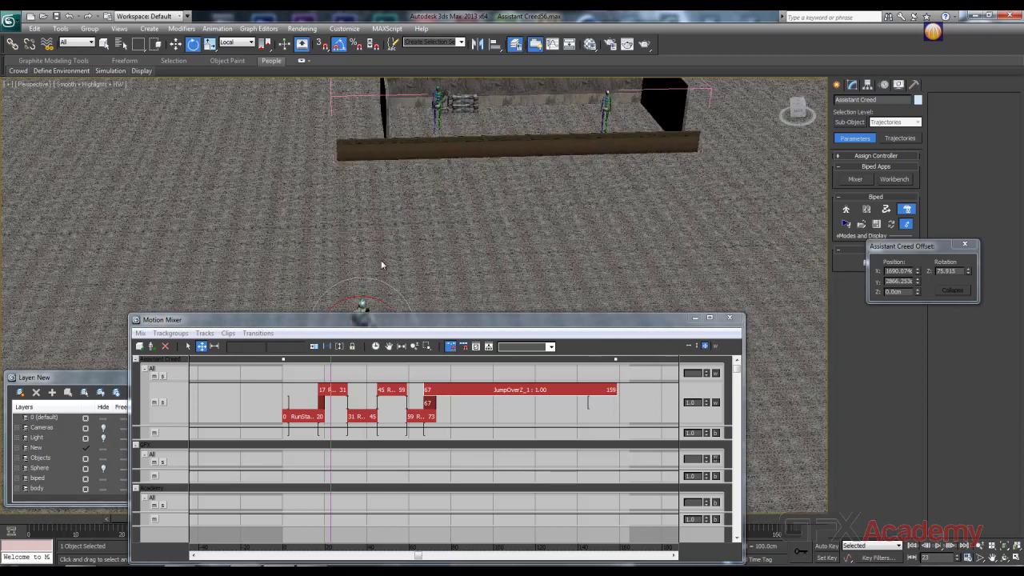
drag(331, 371, 484, 361)
alt+middle_drag(553, 197, 450, 194)
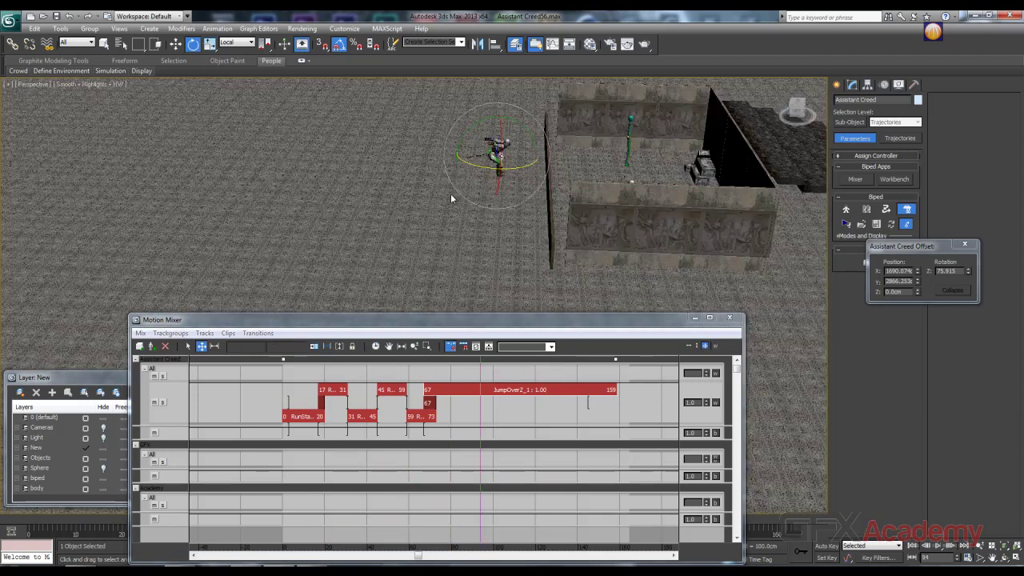
At frame 110, offset the biped's whole animation along Y to about 2610 cm so the jump crosses the wall
click(180, 46)
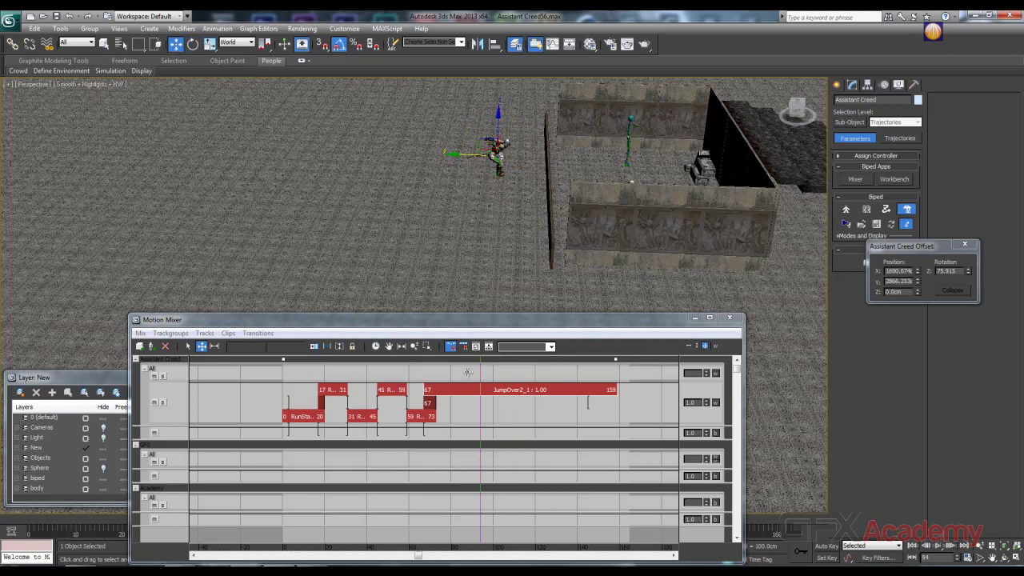
drag(480, 374, 517, 376)
scroll(477, 251, up, 5)
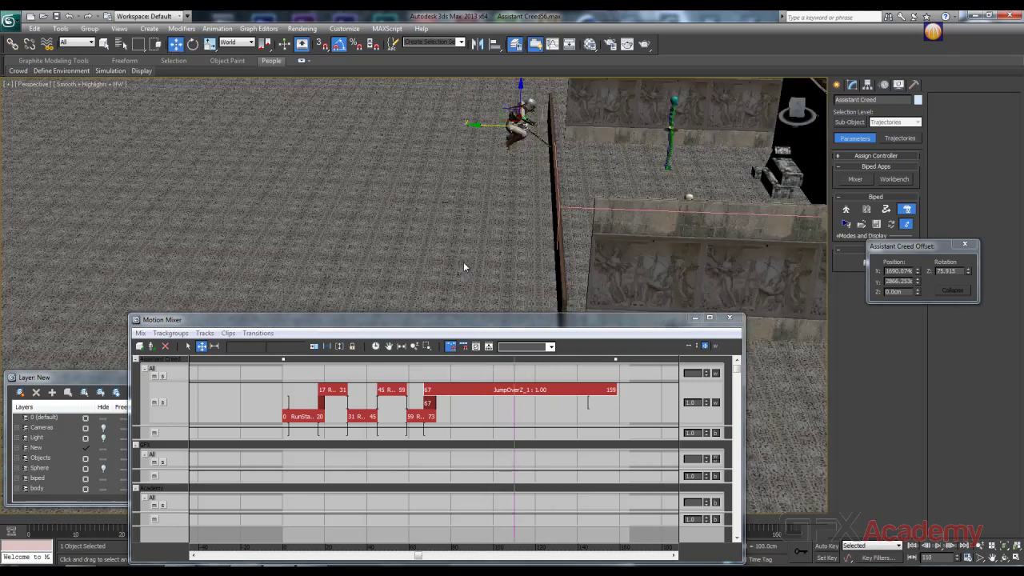
scroll(501, 159, down, 3)
scroll(439, 194, down, 1)
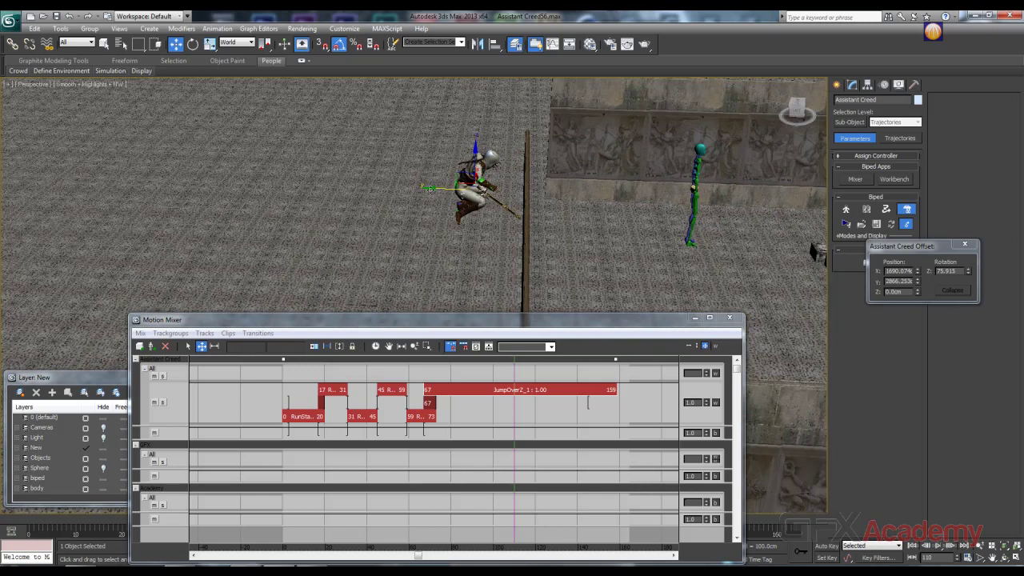
drag(432, 193, 503, 196)
At frame 107, offset the whole animation back along Y to about 2634 cm so the feet stay before the wall
alt+middle_drag(503, 200, 424, 220)
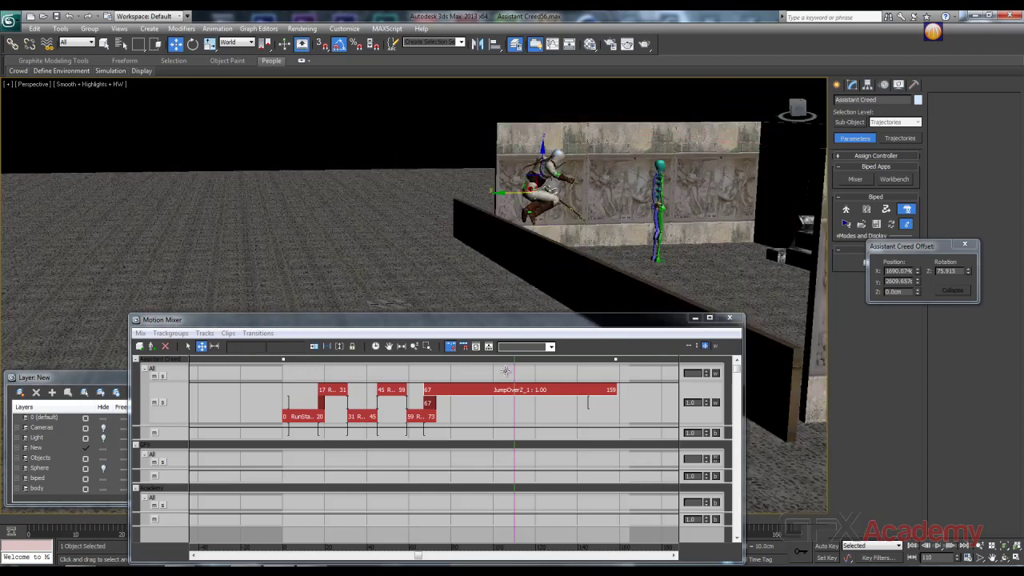
drag(513, 370, 491, 373)
alt+middle_drag(514, 304, 456, 296)
click(491, 377)
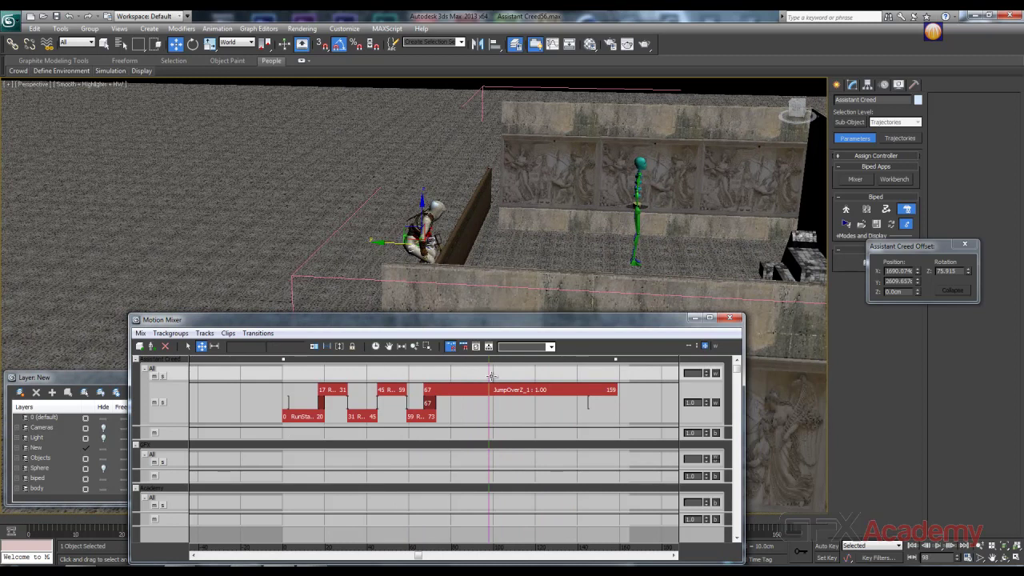
mouse_move(490, 376)
mouse_down()
mouse_move(562, 379)
mouse_move(509, 379)
mouse_up()
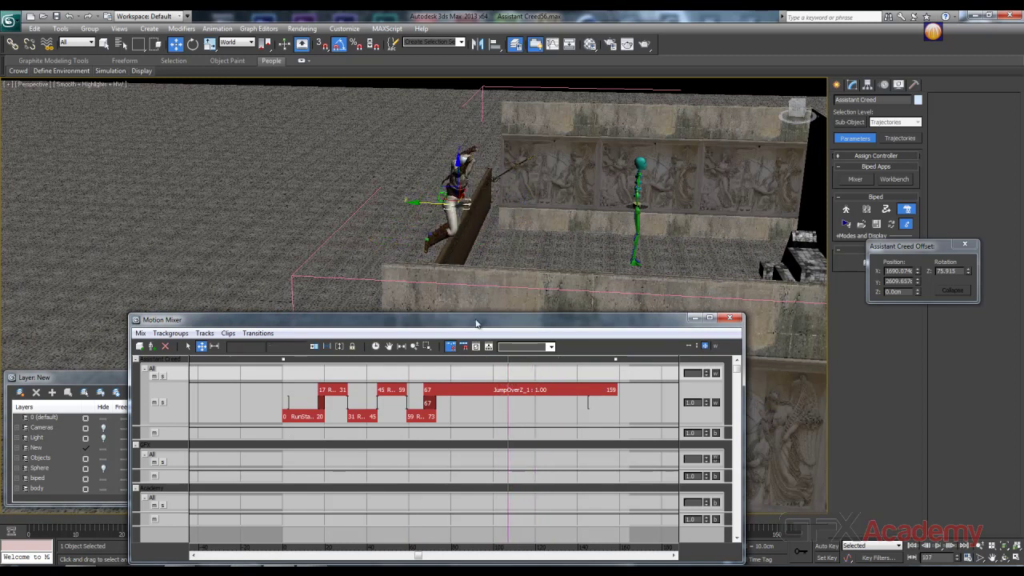
alt+middle_drag(473, 288, 470, 242)
scroll(471, 233, up, 5)
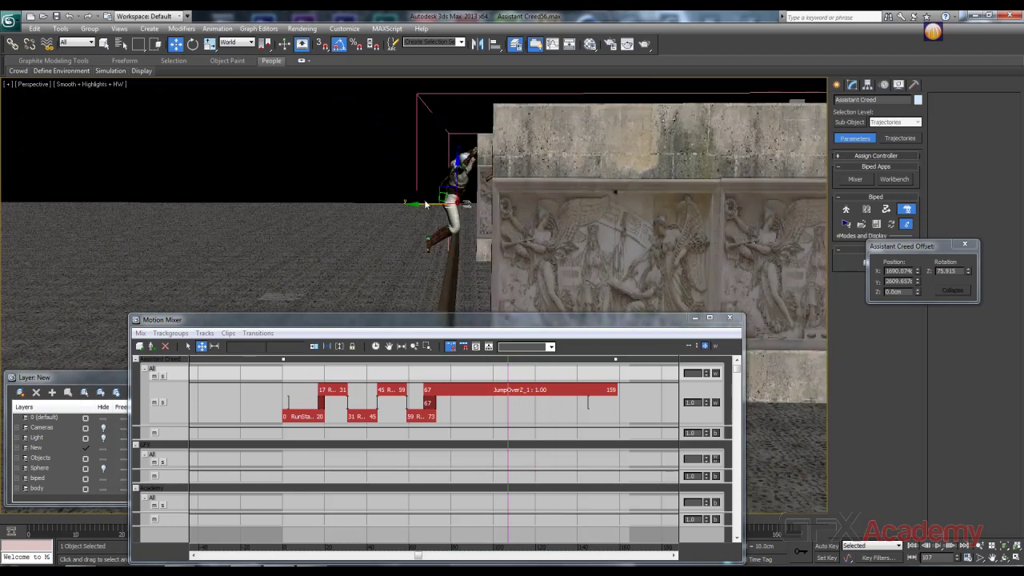
drag(416, 209, 410, 209)
alt+middle_drag(420, 252, 399, 251)
scroll(417, 244, up, 2)
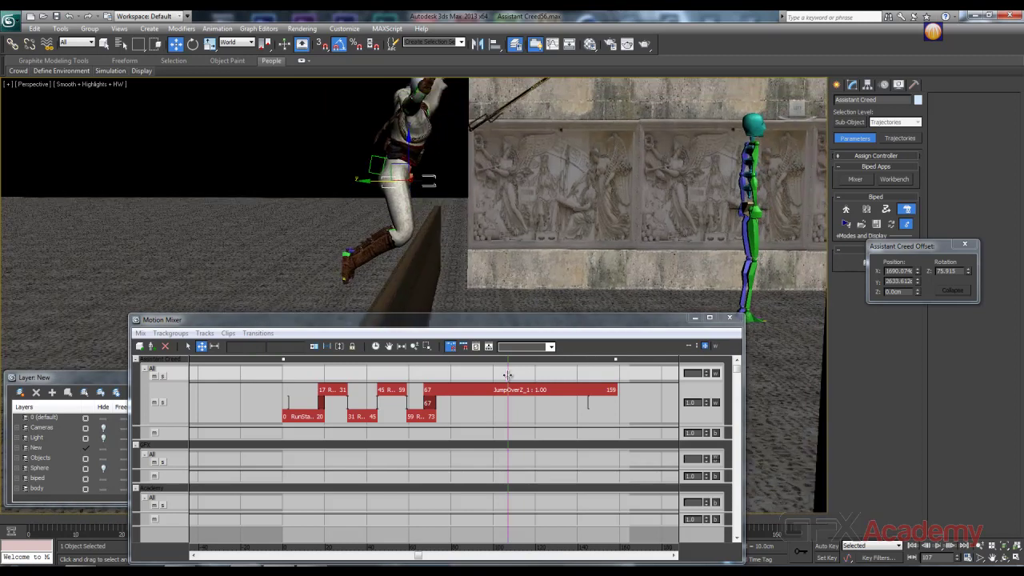
At frame 143, select the sword and shorten the active time range to 158 frames
drag(507, 375, 587, 376)
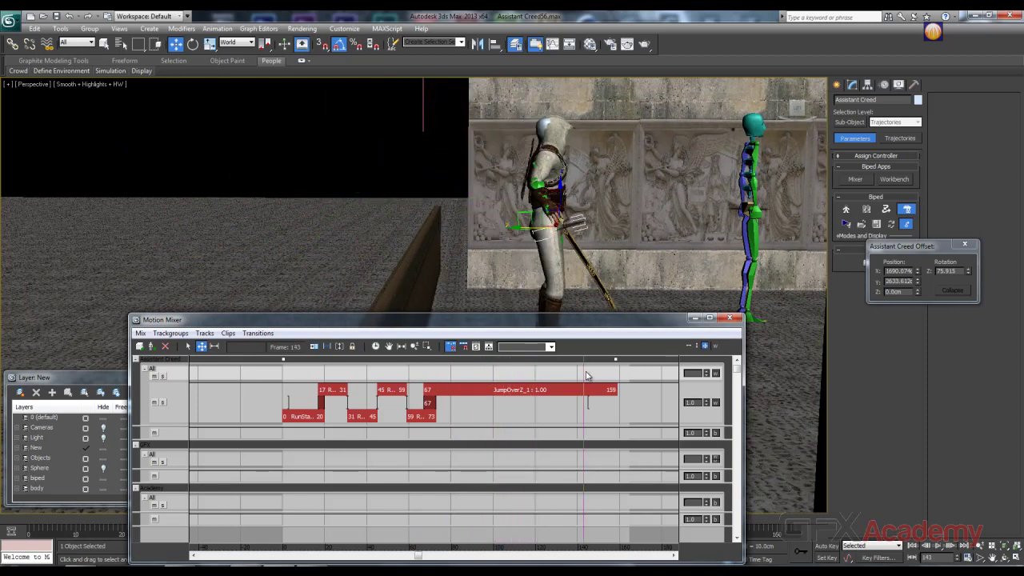
click(596, 276)
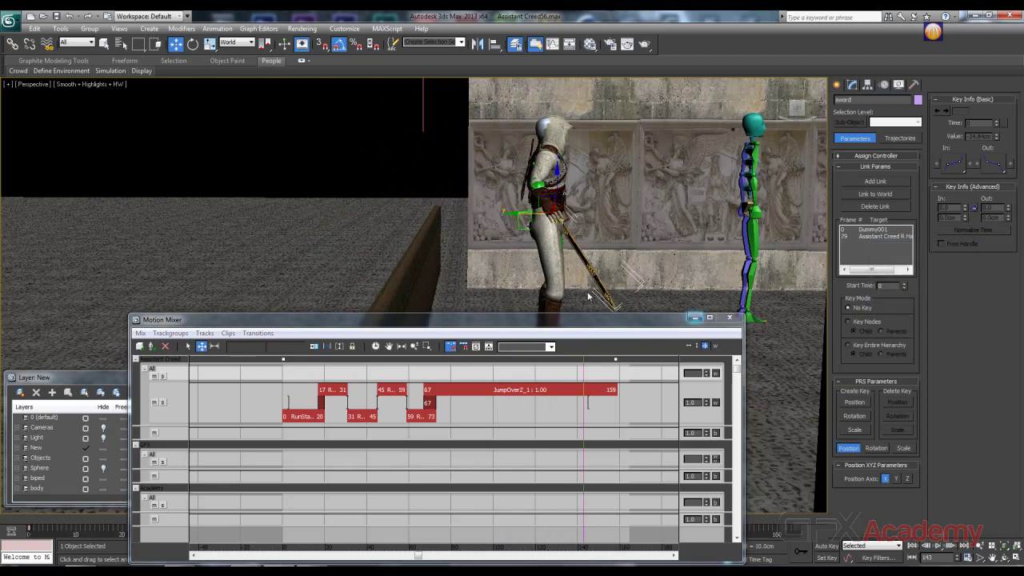
click(695, 318)
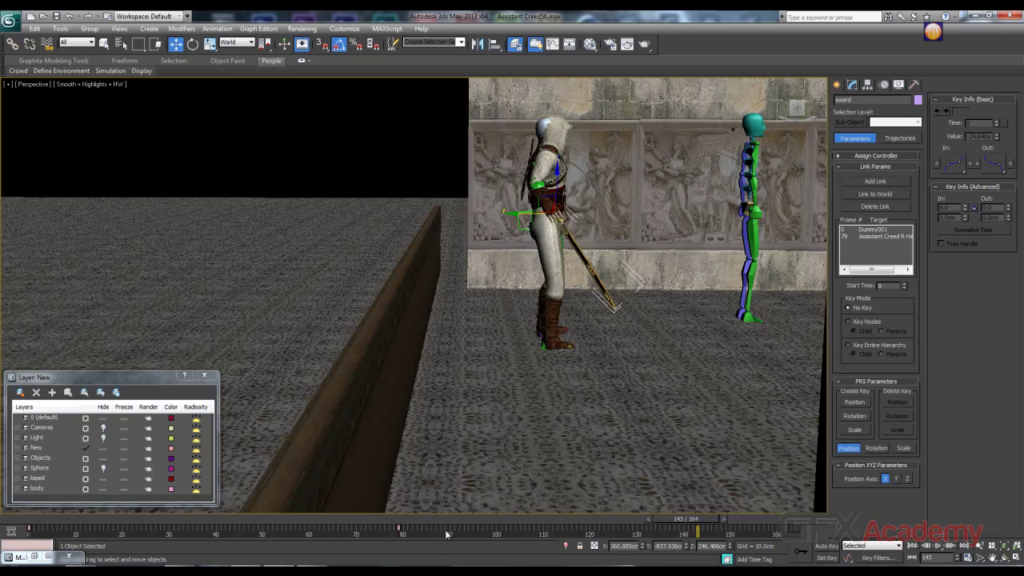
ctrl+alt+right_drag(674, 534, 691, 513)
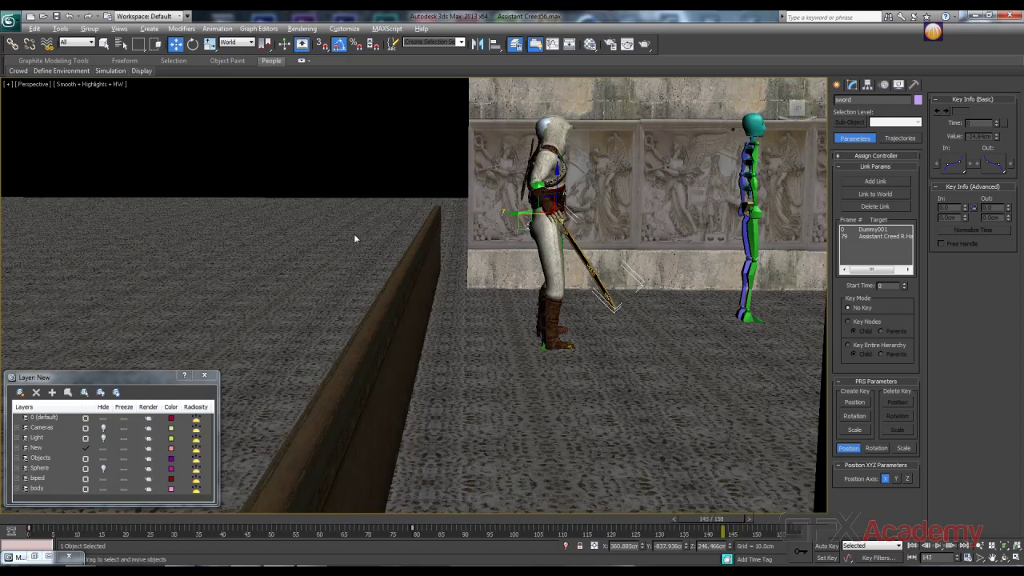
Preview the run and wall jump from about frame 27 forward to frame 142, checking the path from several angles
alt+middle_drag(355, 239, 266, 249)
scroll(244, 252, down, 5)
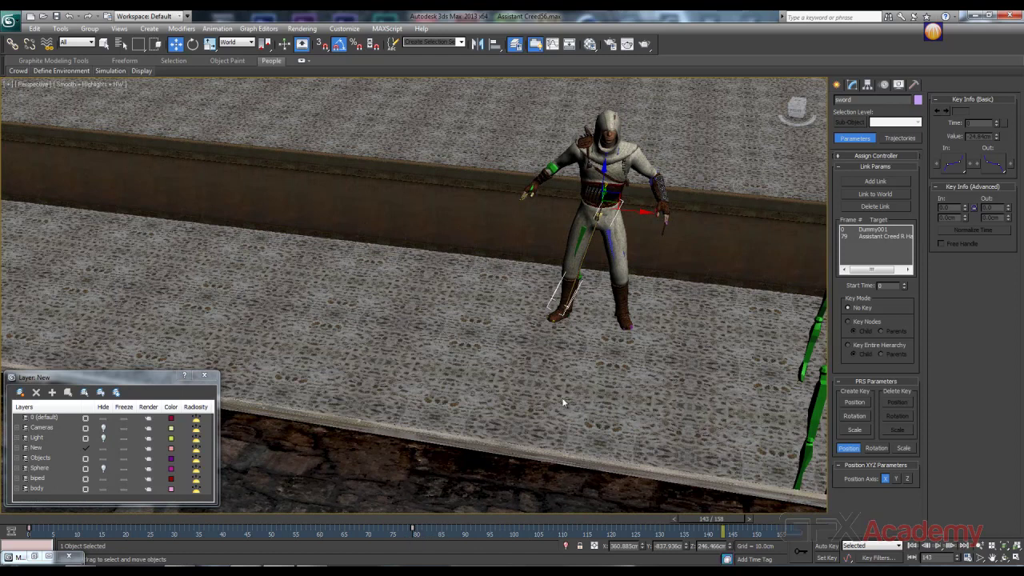
alt+middle_drag(554, 285, 413, 263)
alt+middle_drag(487, 245, 534, 290)
drag(704, 519, 152, 528)
key(w)
scroll(236, 316, down, 8)
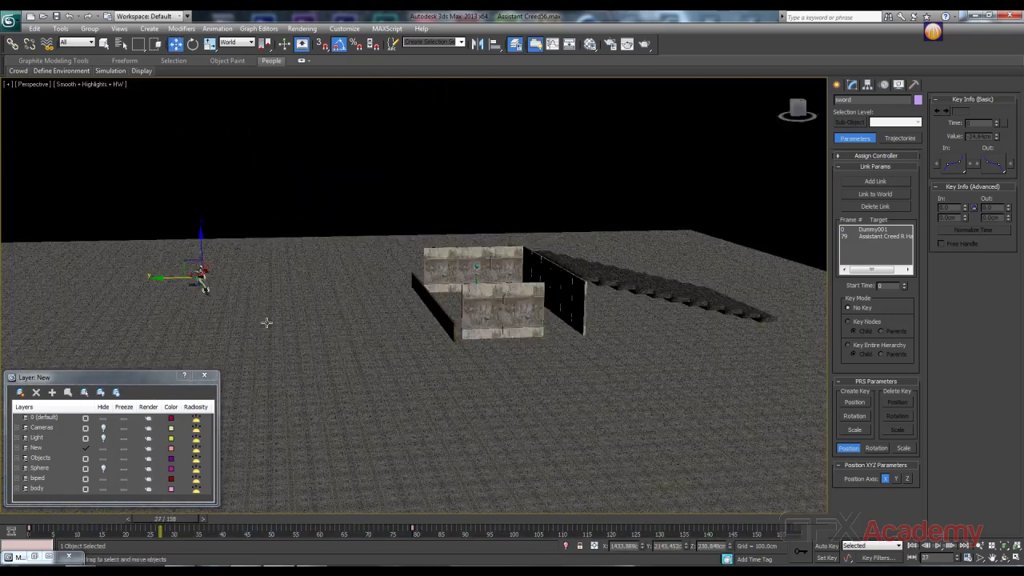
scroll(260, 315, up, 8)
scroll(226, 296, down, 5)
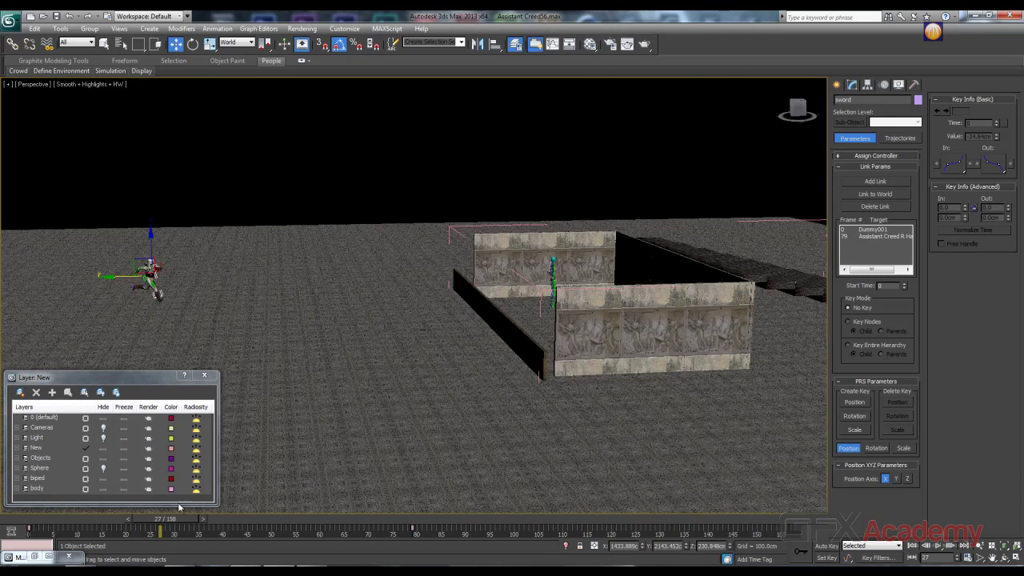
drag(182, 526, 723, 482)
key(w)
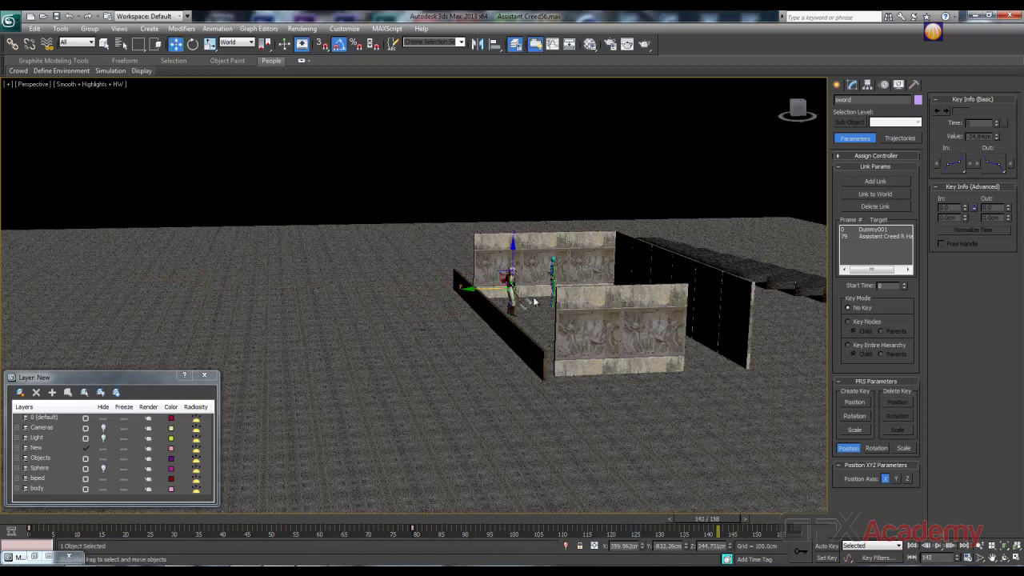
Examine the character's landing position at frame 142 relative to the wall, the other bipeds and the stone blocks
scroll(534, 302, up, 8)
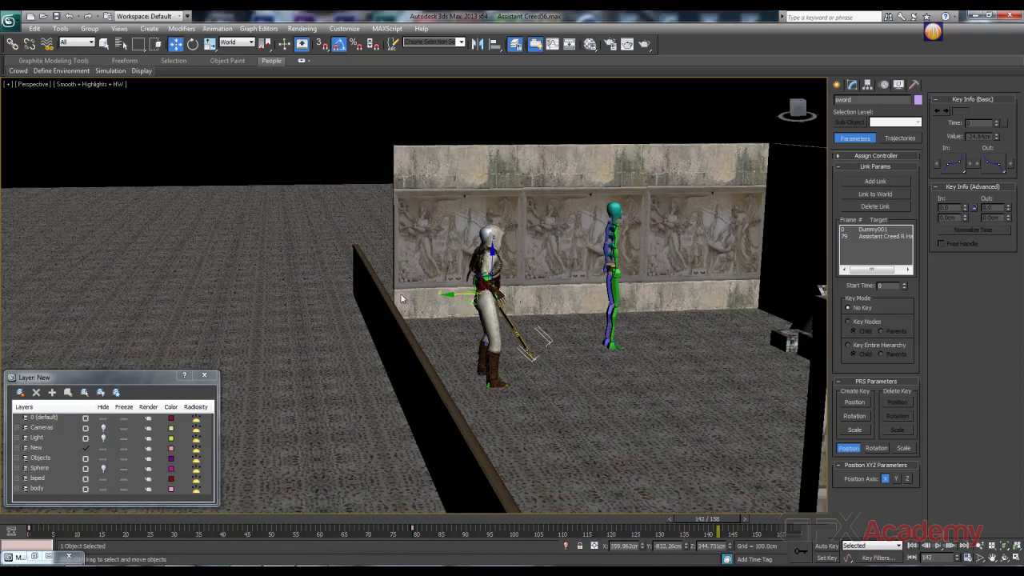
alt+middle_drag(401, 298, 630, 242)
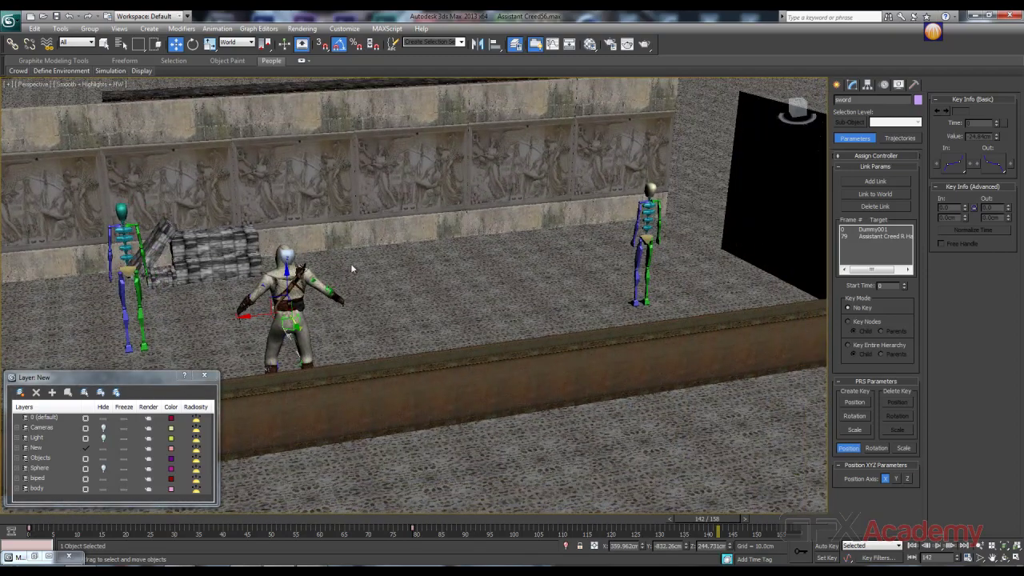
alt+middle_drag(352, 269, 228, 277)
alt+middle_drag(355, 275, 352, 293)
alt+middle_drag(448, 274, 407, 314)
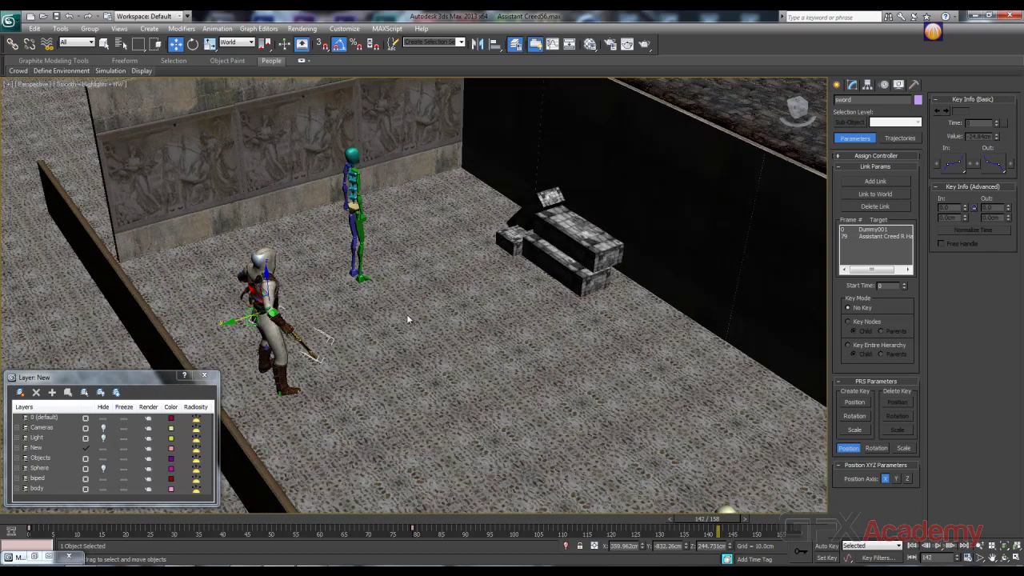
alt+middle_drag(334, 315, 267, 259)
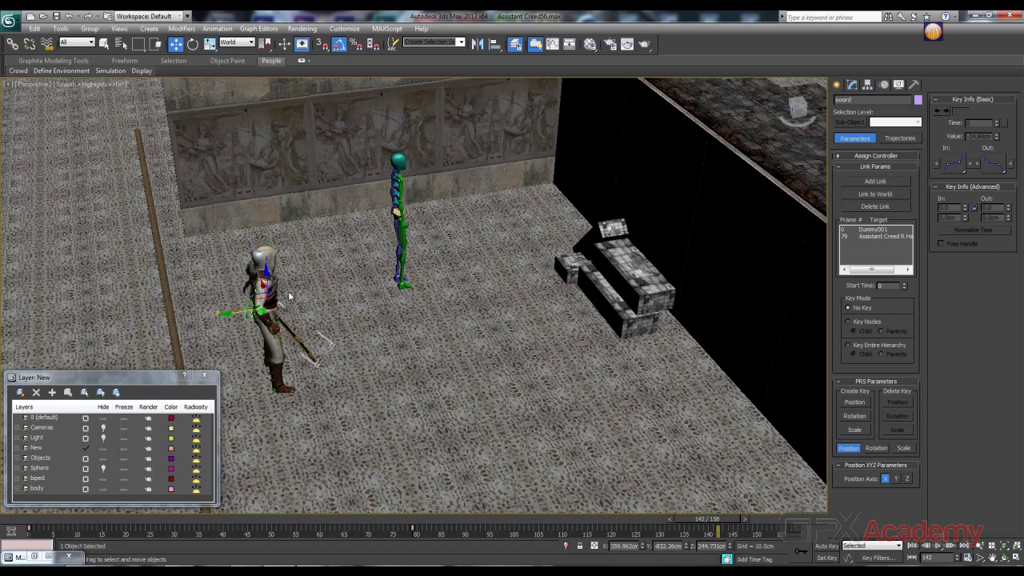
middle_drag(317, 400, 337, 366)
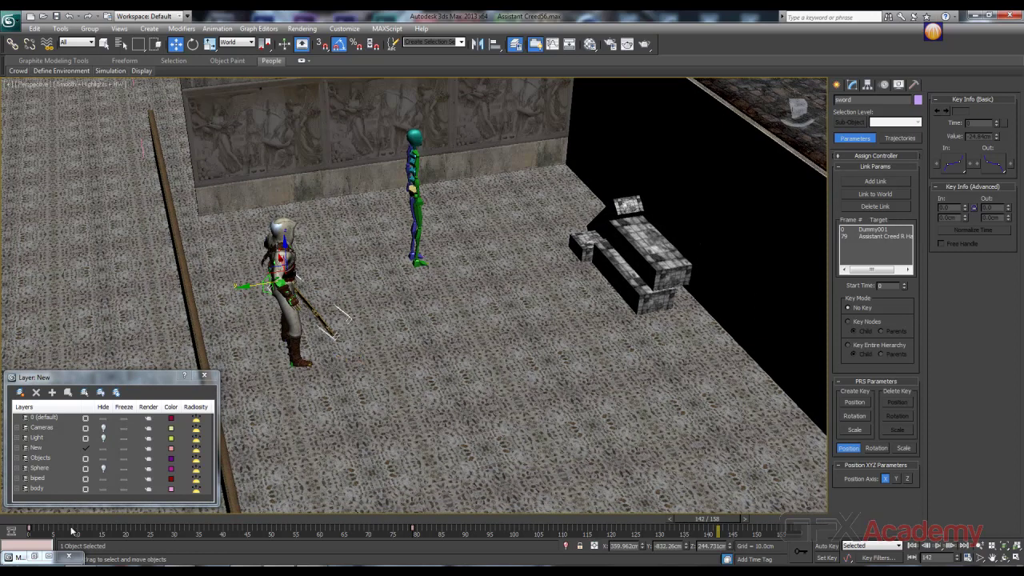
Reopen the Motion Mixer and browse for a new clip file for the Assistant Creed transition track
click(29, 558)
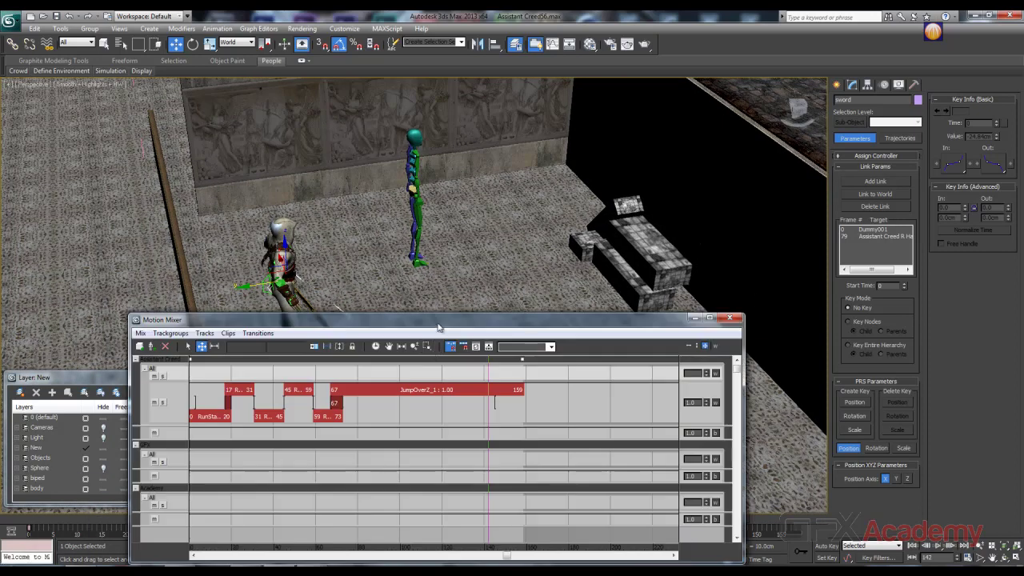
drag(438, 327, 438, 301)
right_click(566, 375)
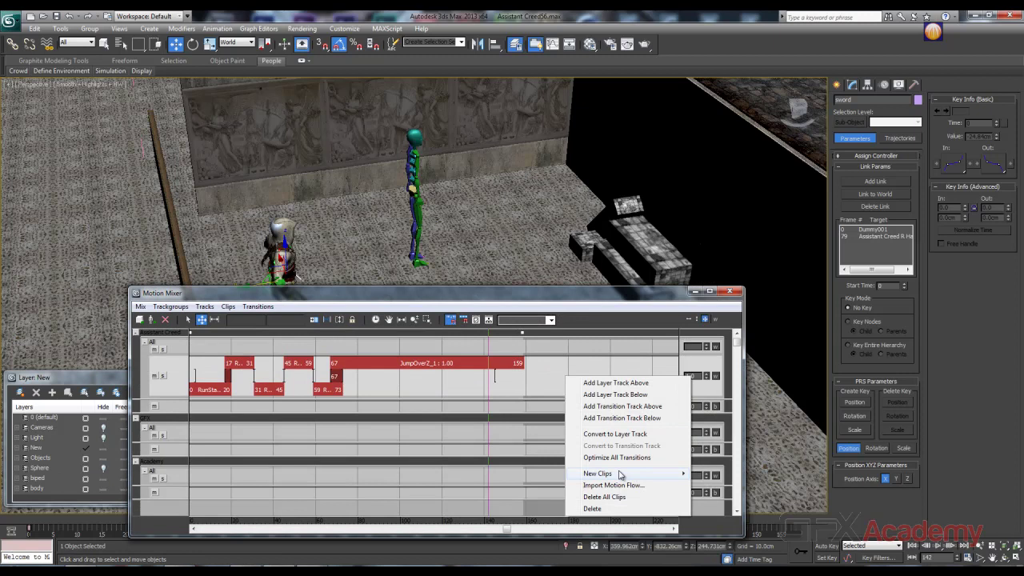
mouse_move(619, 475)
click(715, 477)
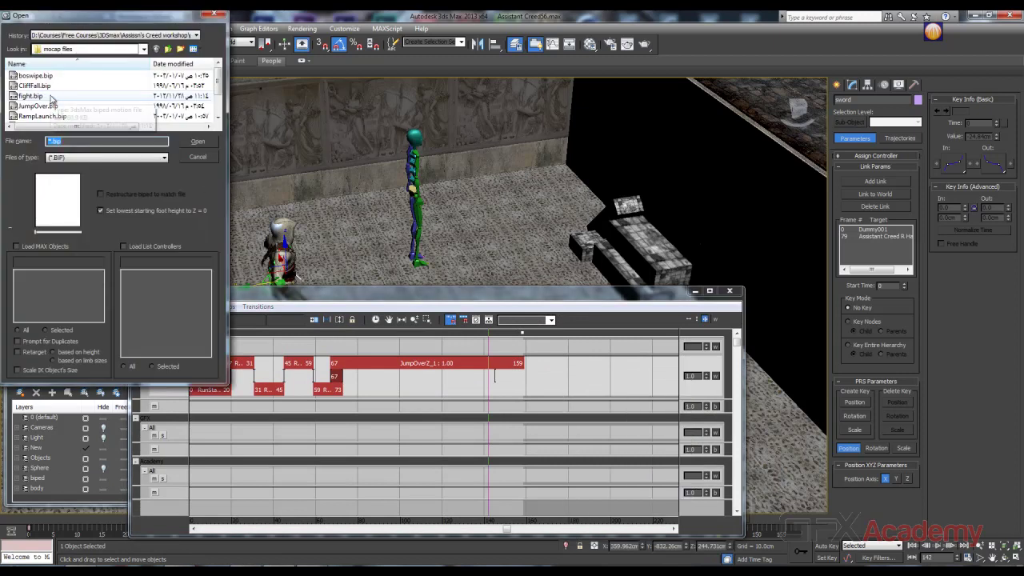
Compare the previews of the CliffFall, fight, JumpOver and boswipe motion files
click(36, 86)
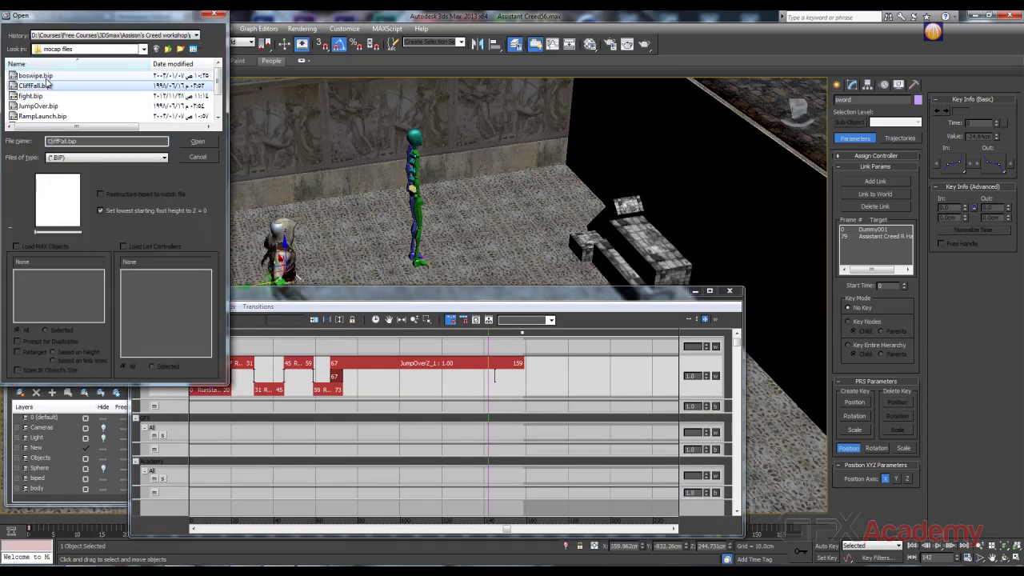
click(32, 96)
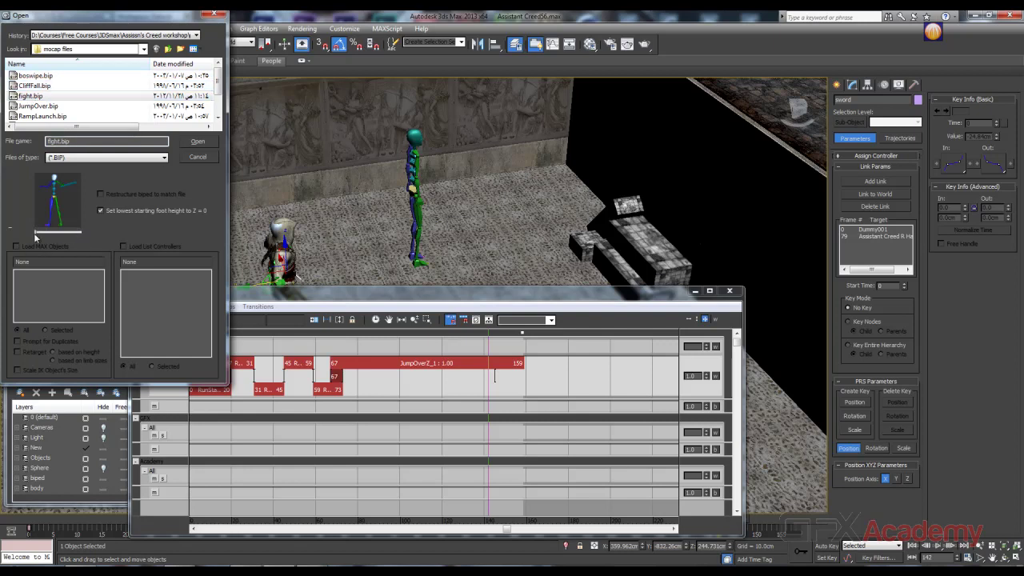
key(Up)
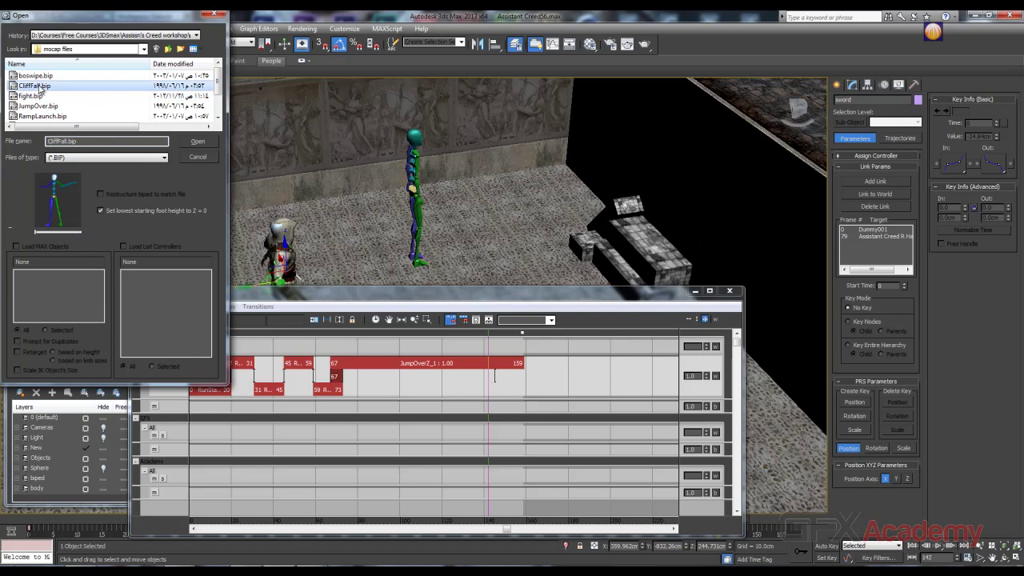
click(40, 237)
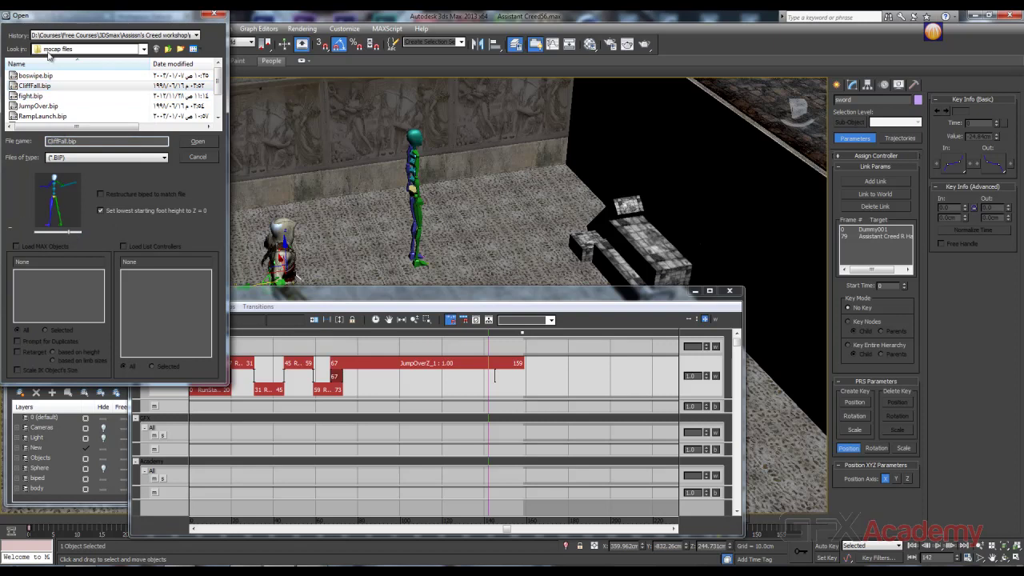
click(36, 106)
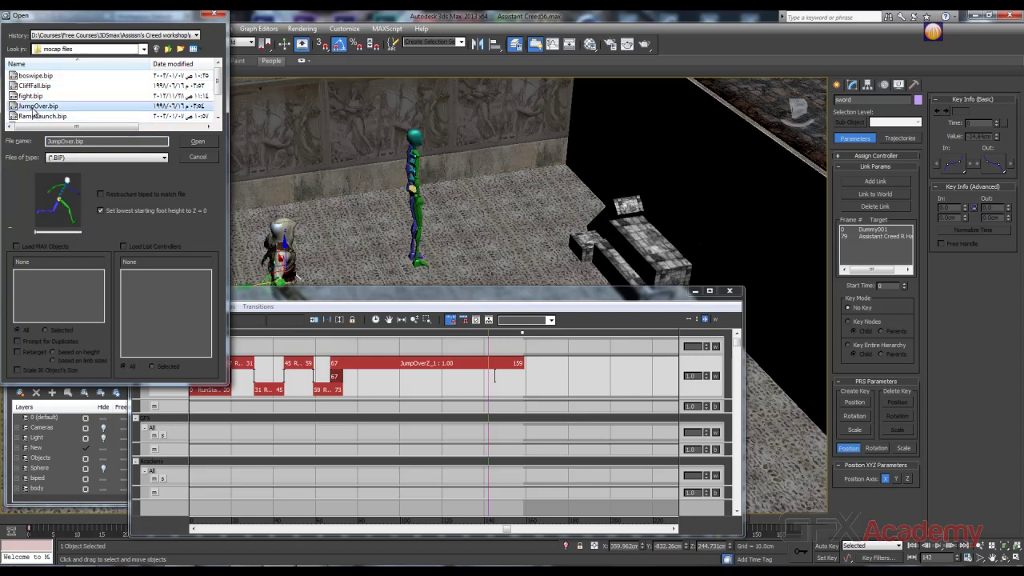
key(Up)
key(Up)
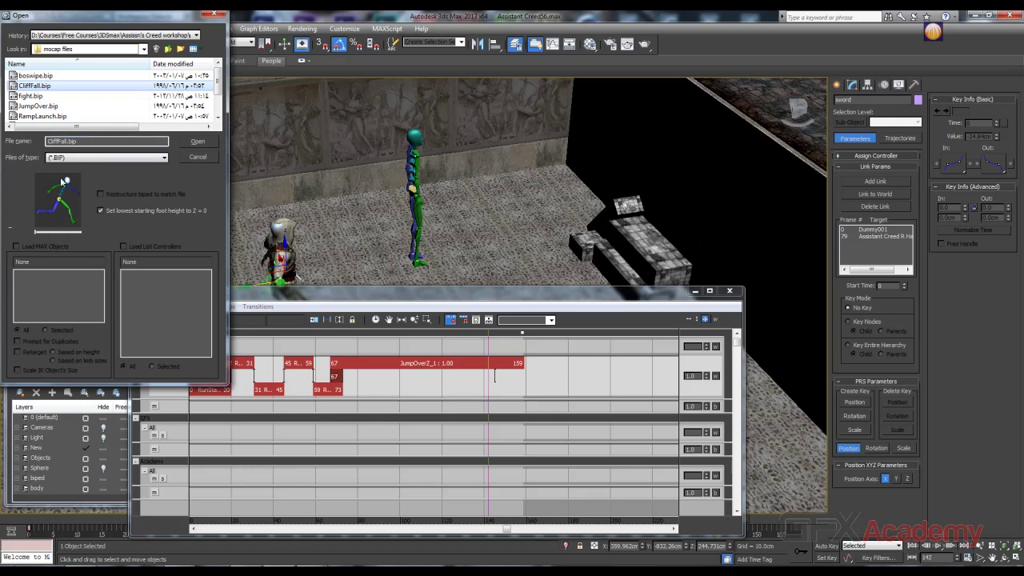
key(Up)
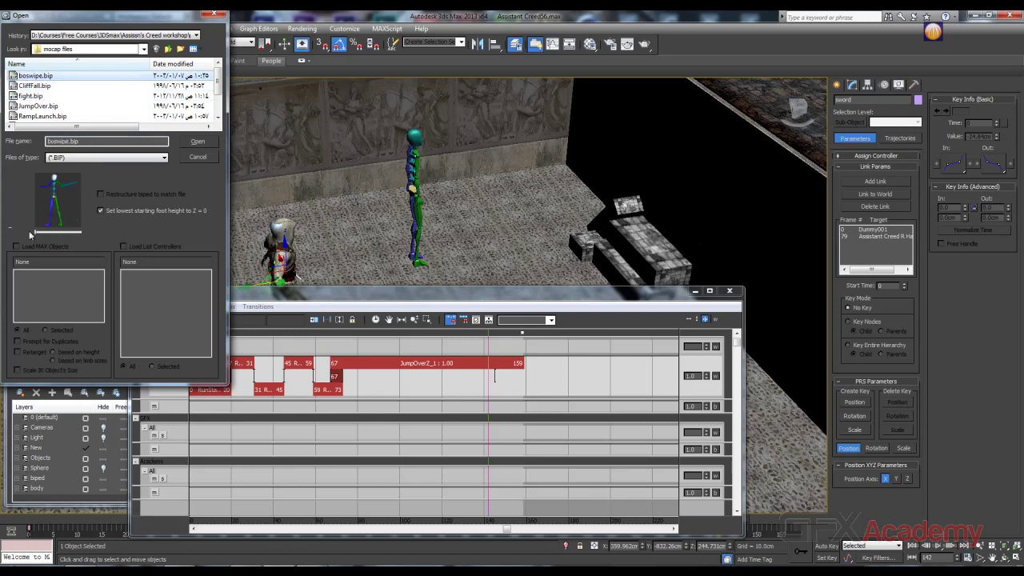
drag(35, 234, 56, 234)
key(Down)
Load fight.bip as a clip following the JumpOver motion, quantizing the footsteps and keys to occur at frames
click(30, 96)
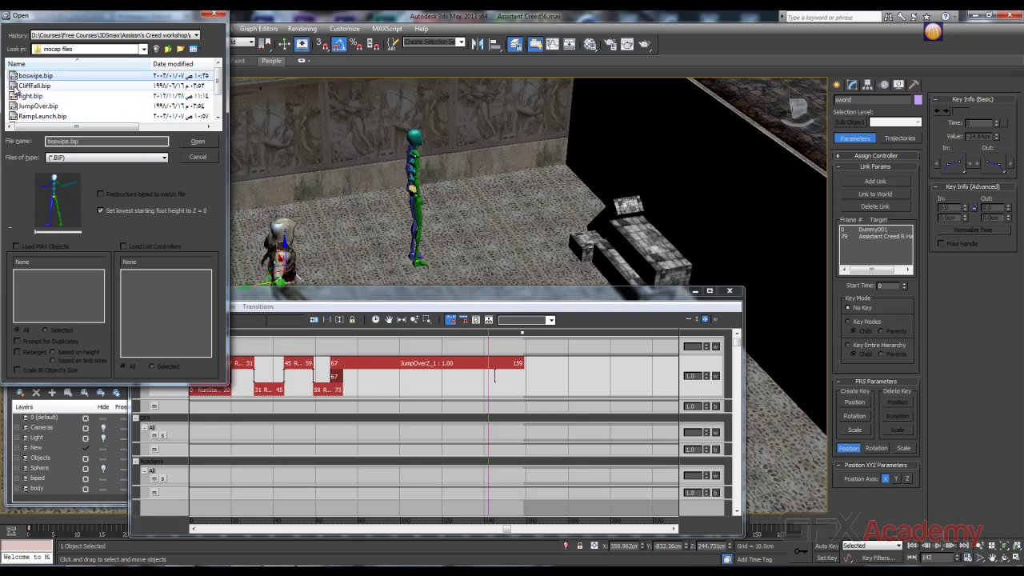
click(208, 141)
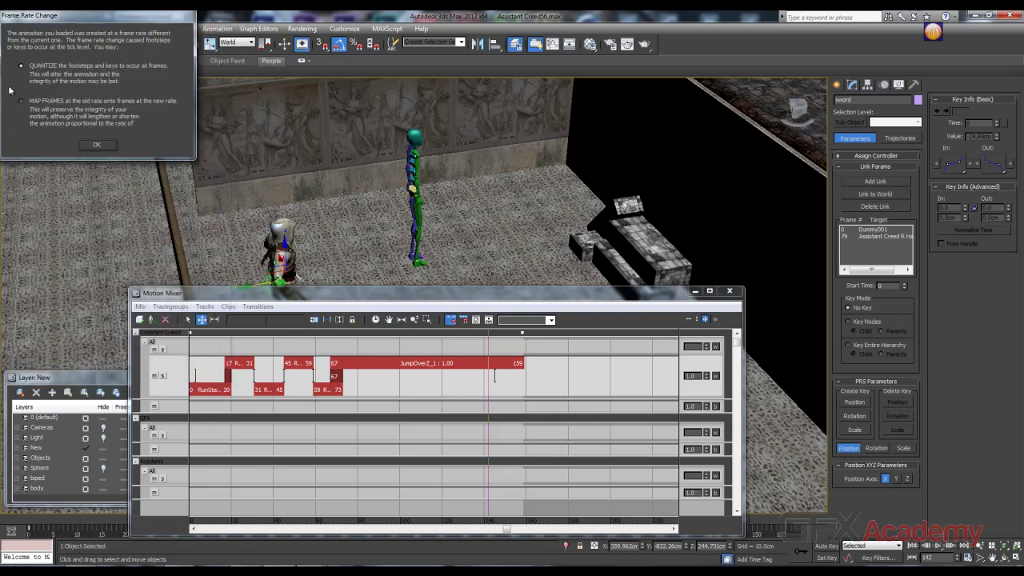
click(97, 145)
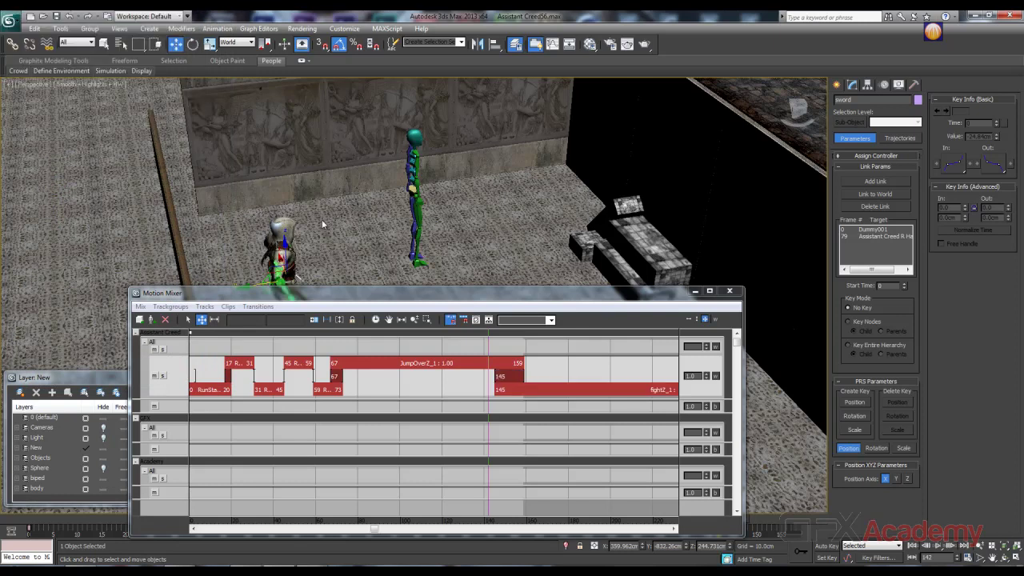
Optimize the transition between the JumpOver clip and the fight clip
drag(424, 298, 408, 334)
alt+middle_drag(396, 264, 380, 256)
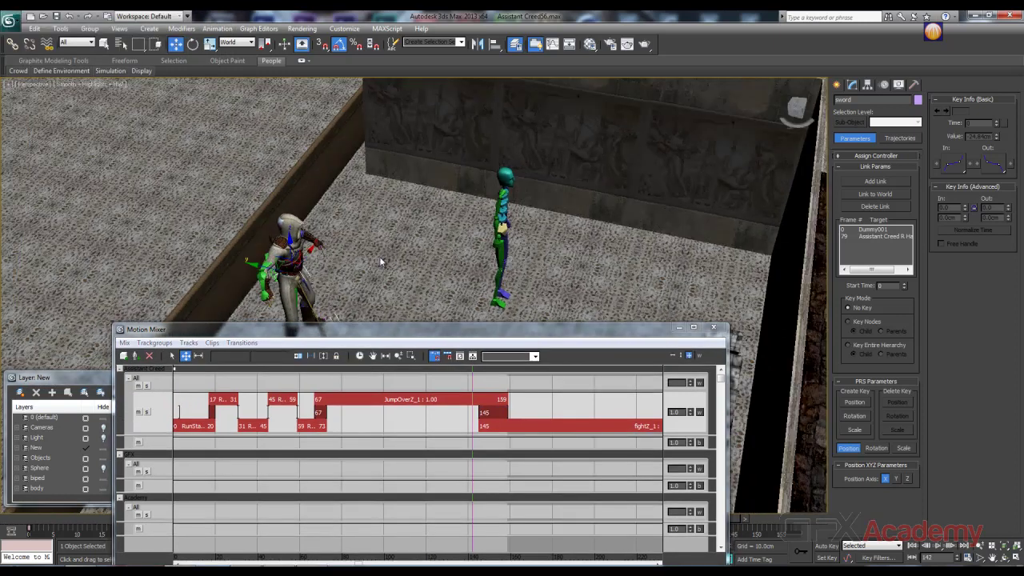
right_click(502, 416)
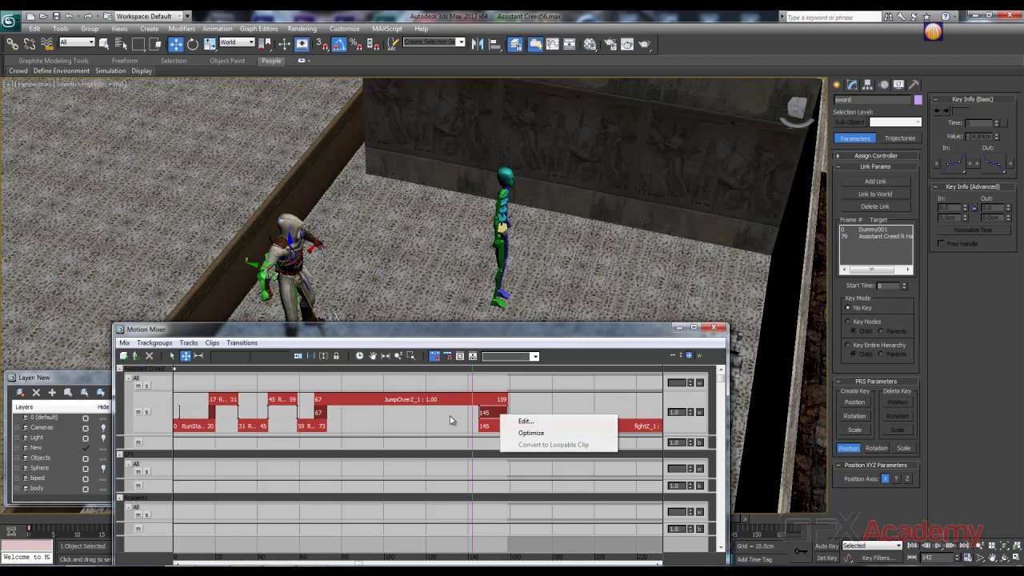
click(532, 433)
click(542, 501)
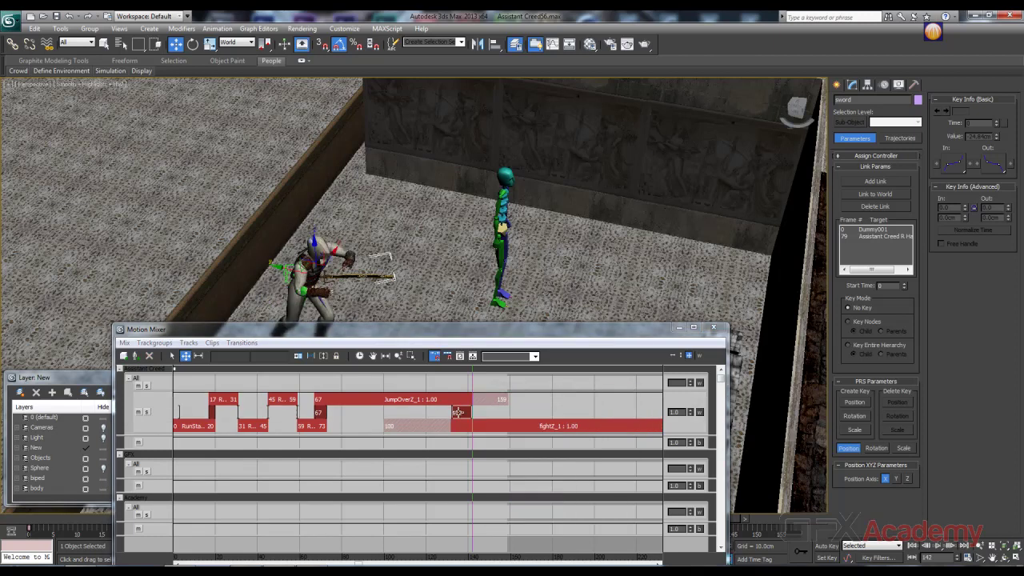
Check the blend into the fight up to frame 158 and set the active time range to the full mix
alt+middle_drag(430, 295, 427, 192)
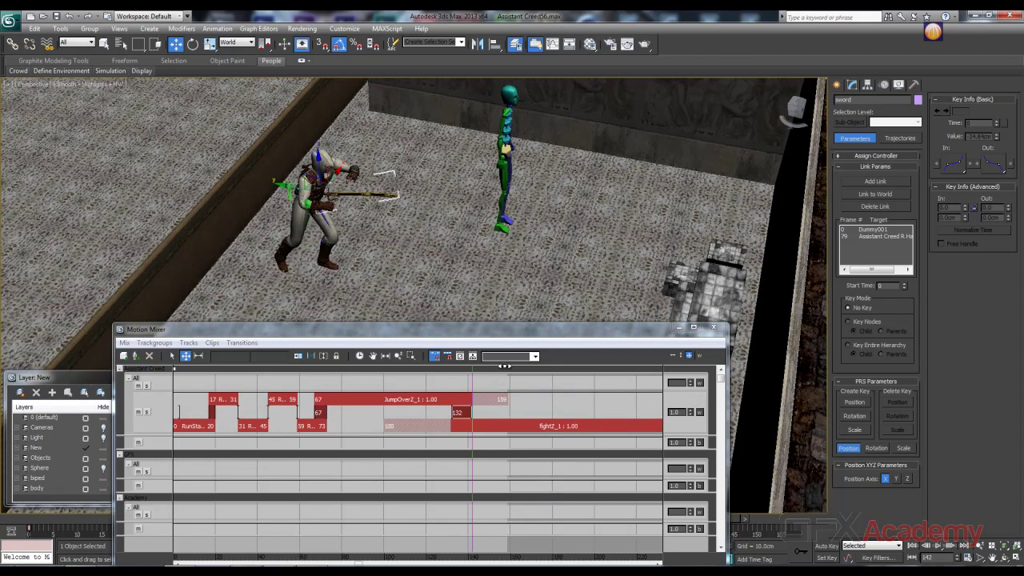
drag(473, 381, 510, 389)
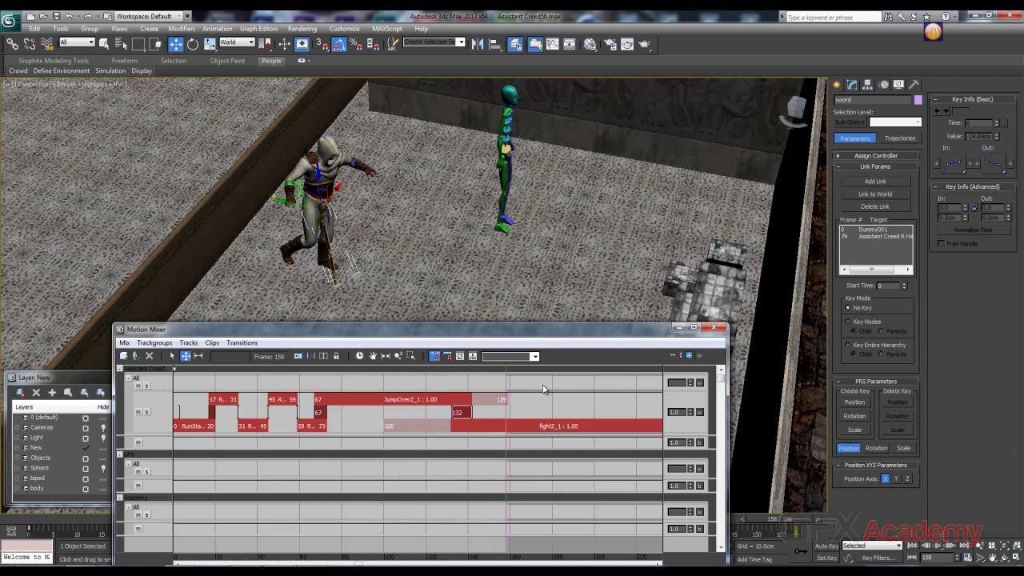
click(361, 357)
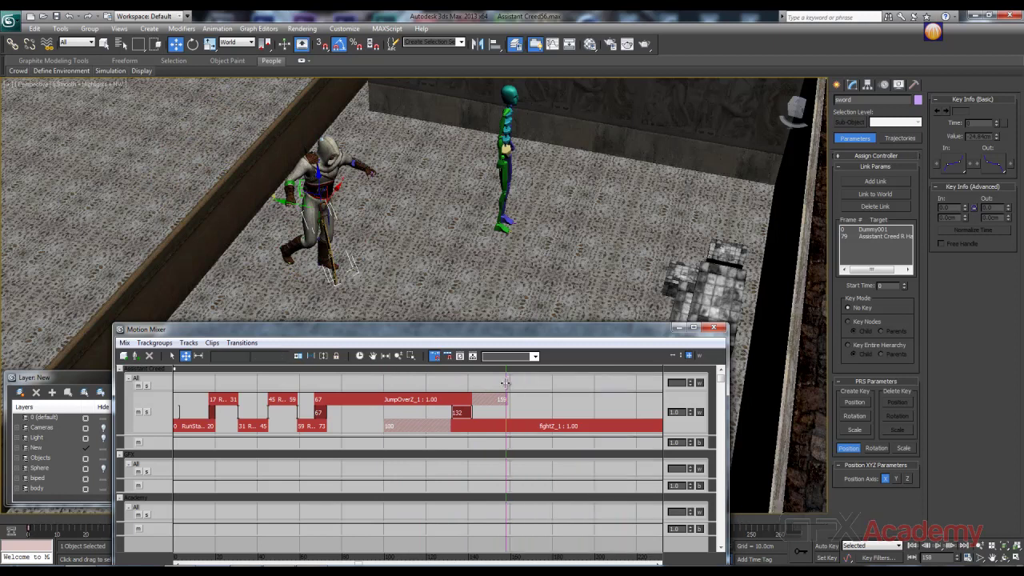
Preview the fight motion beyond frame 158, return to frame 152 and select the fight clip
drag(507, 388, 559, 393)
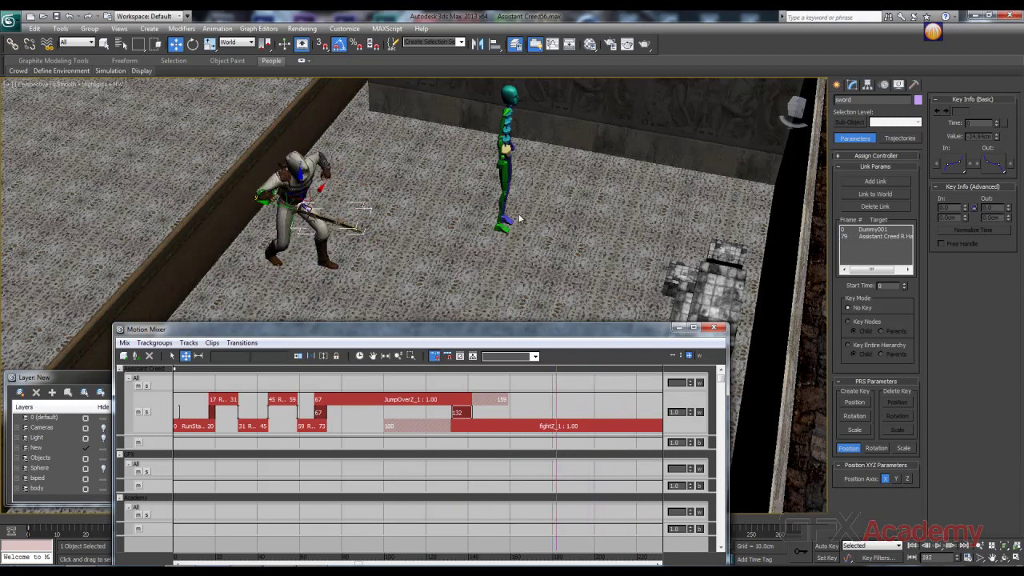
drag(558, 382, 609, 385)
drag(686, 390, 495, 385)
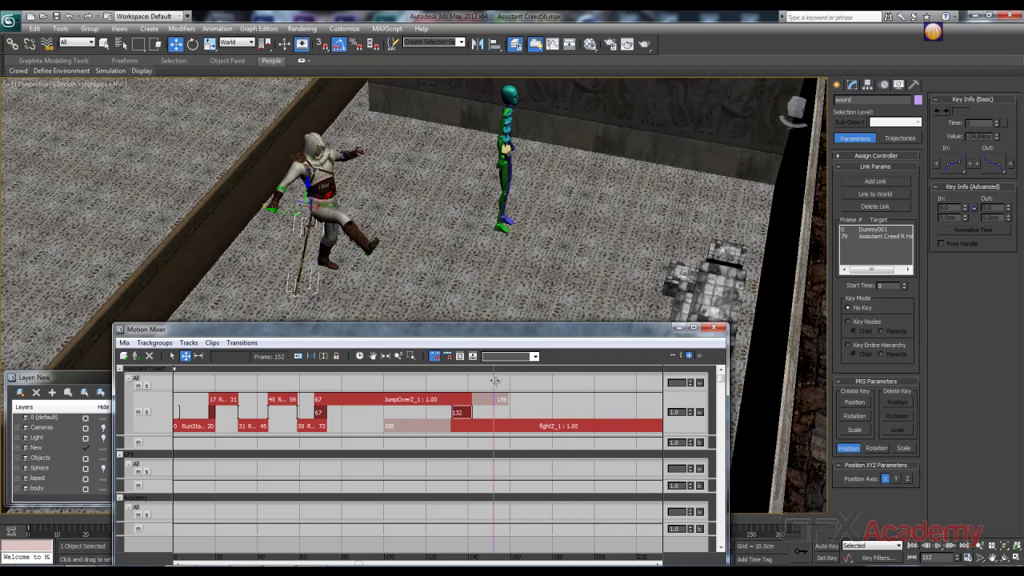
click(478, 425)
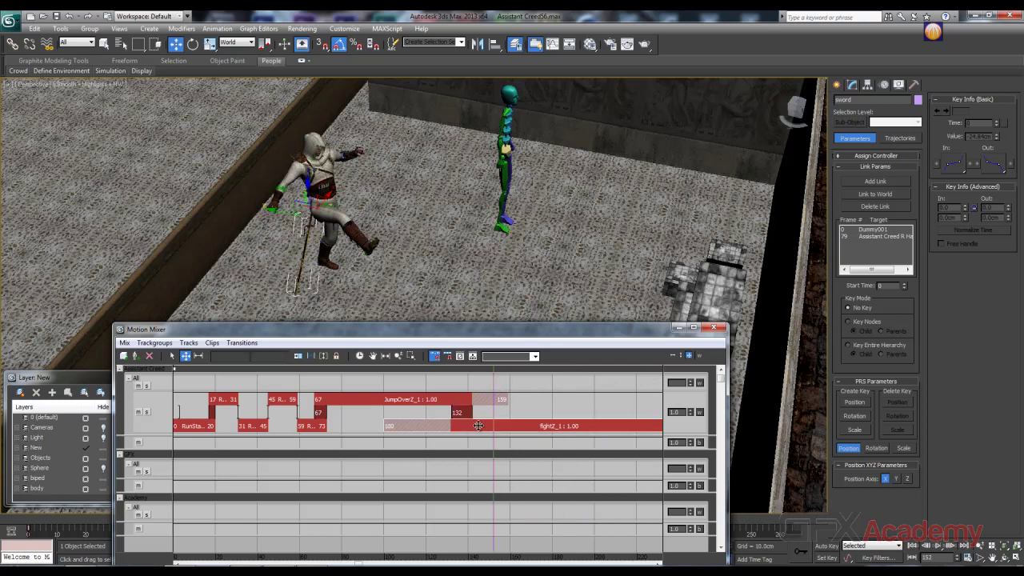
Delete the hero's fight clip, and use Move All to face the GFX biped toward him with offsets about X 1082 cm, Y -2752 cm, rotation 180
key(Delete)
click(506, 149)
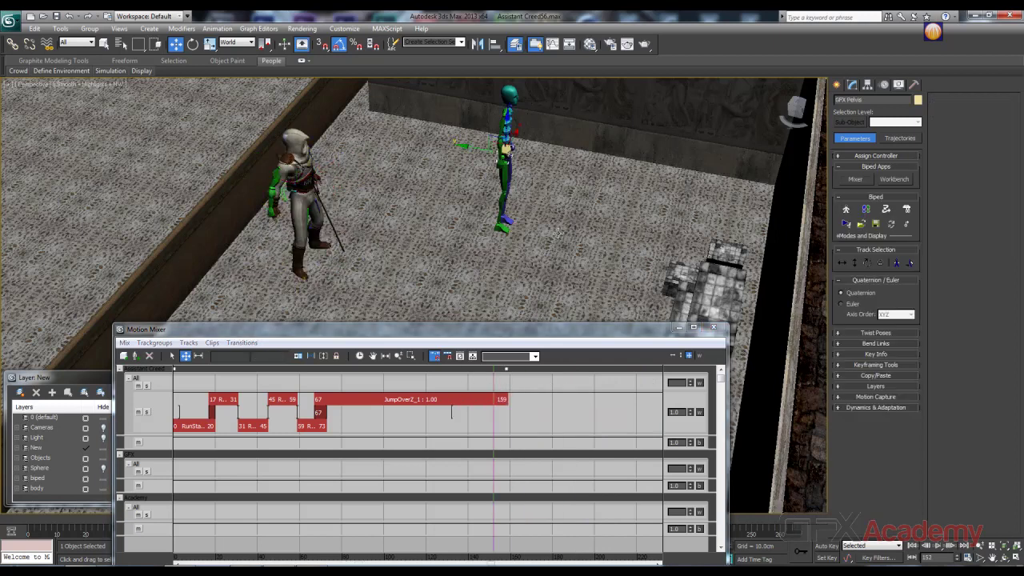
click(907, 224)
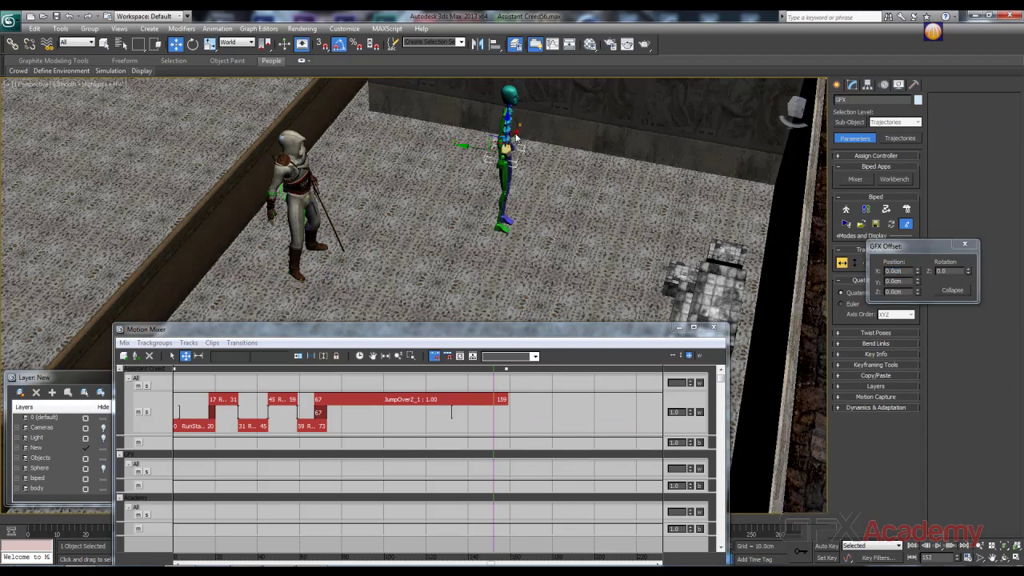
drag(512, 152, 425, 274)
key(e)
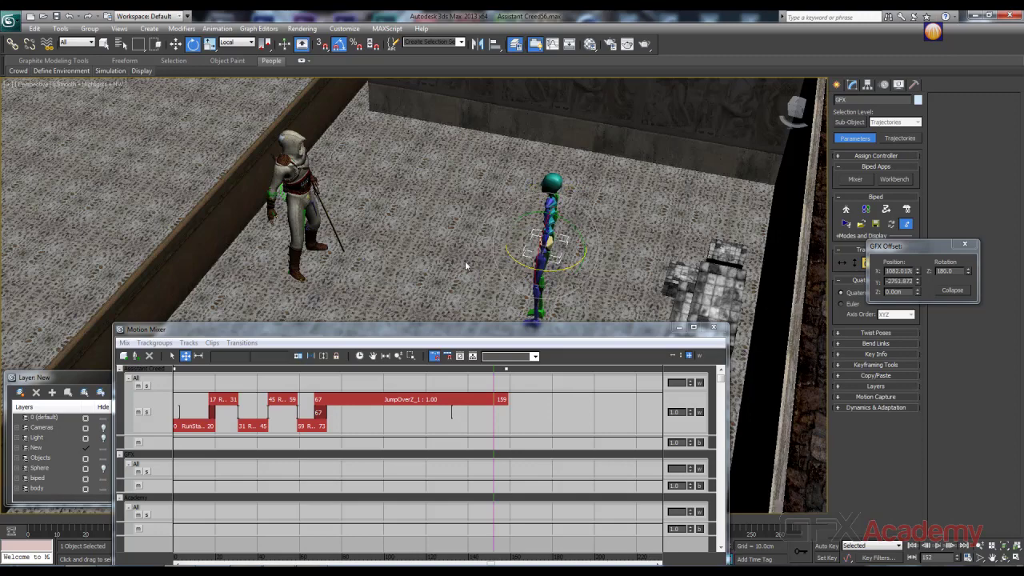
alt+middle_drag(434, 244, 464, 216)
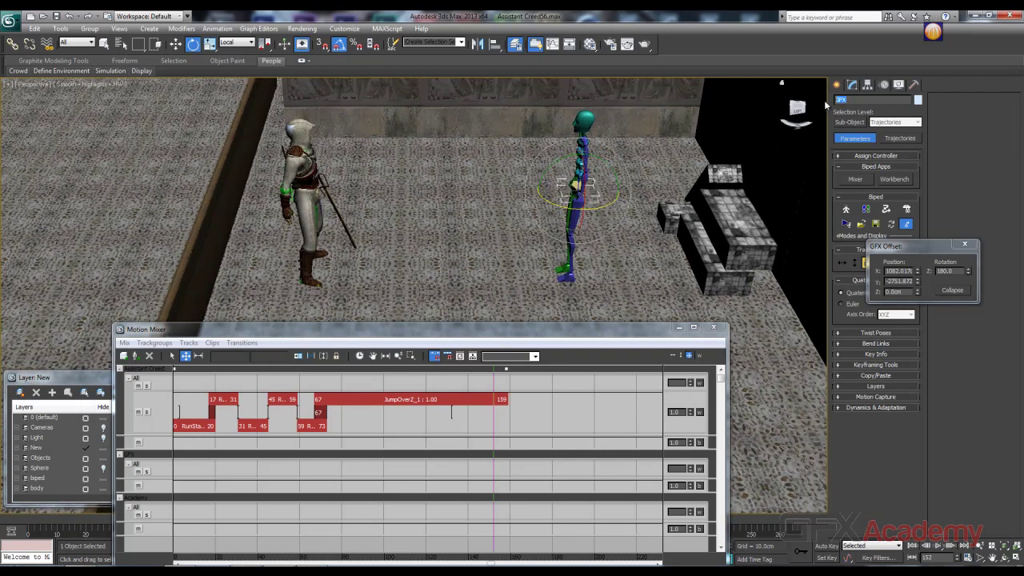
click(965, 243)
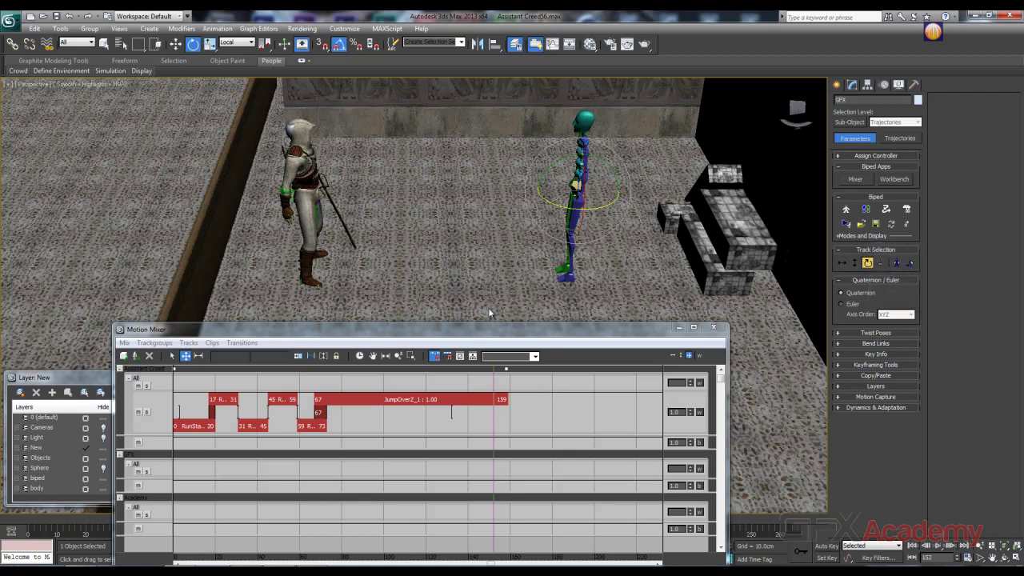
Load fight.bip as a new clip on the GFX biped's track, quantizing the footsteps and keys to occur at frames
drag(475, 337, 483, 310)
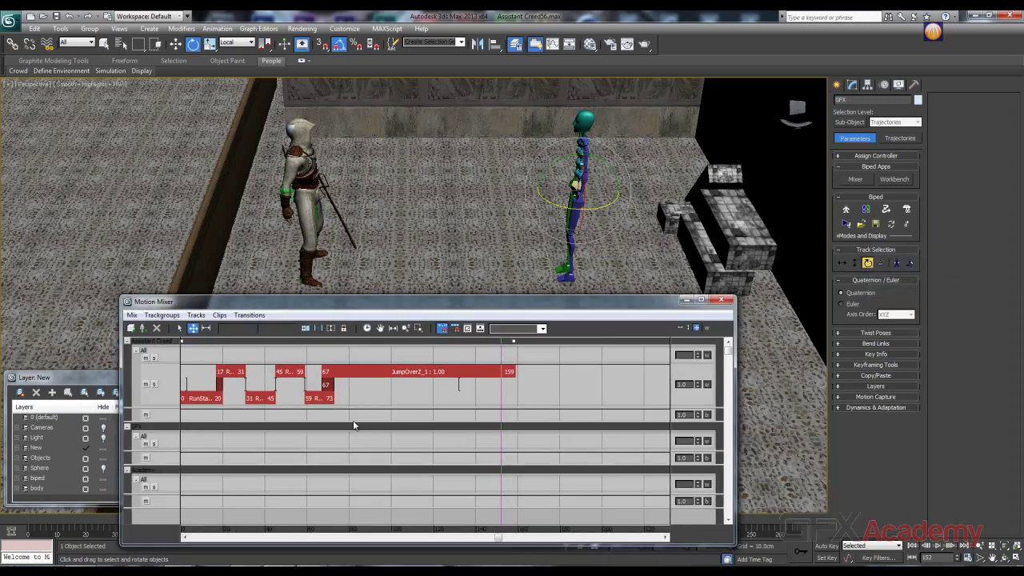
right_click(297, 424)
mouse_move(340, 401)
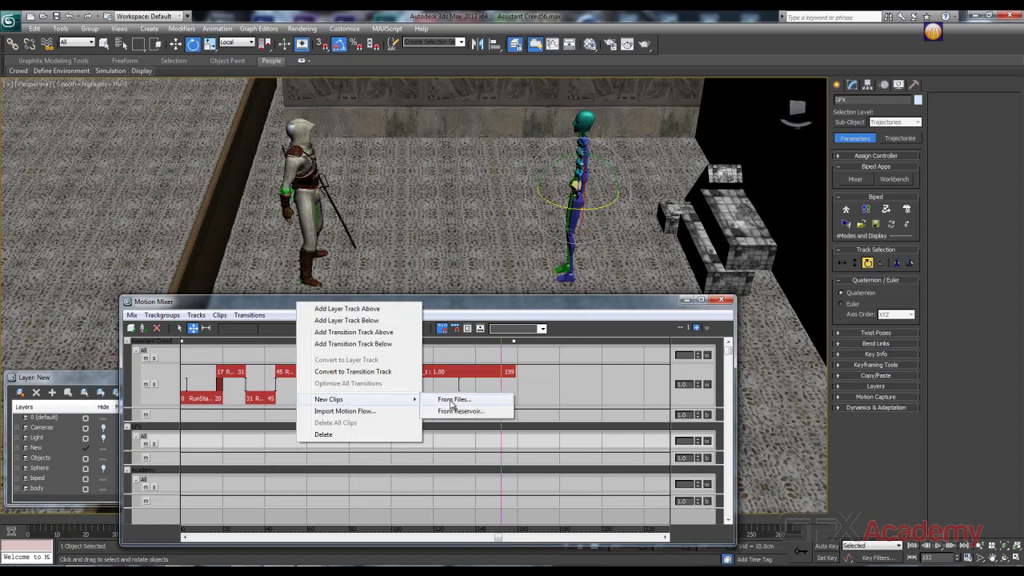
click(452, 400)
click(31, 95)
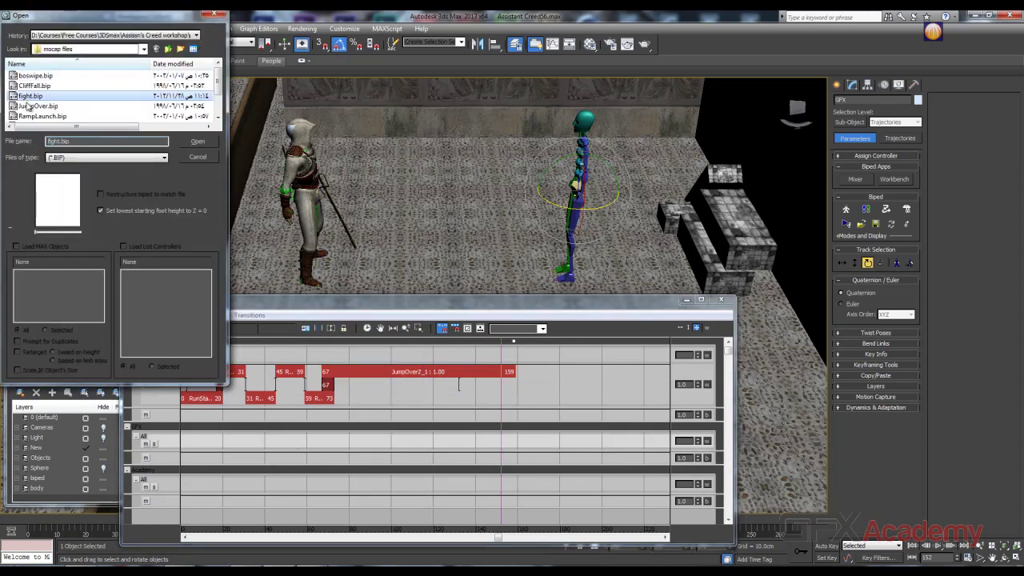
click(198, 143)
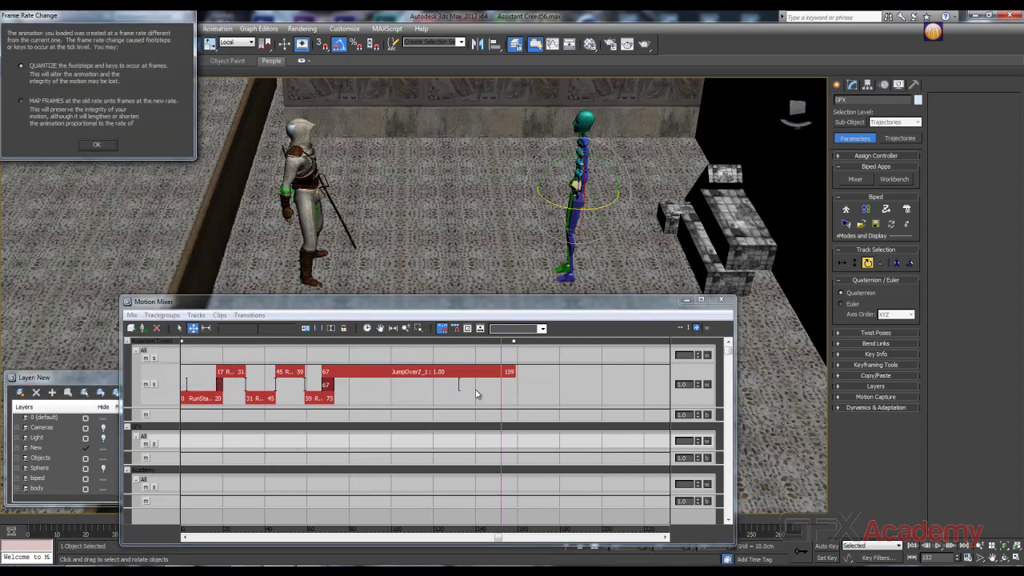
click(97, 145)
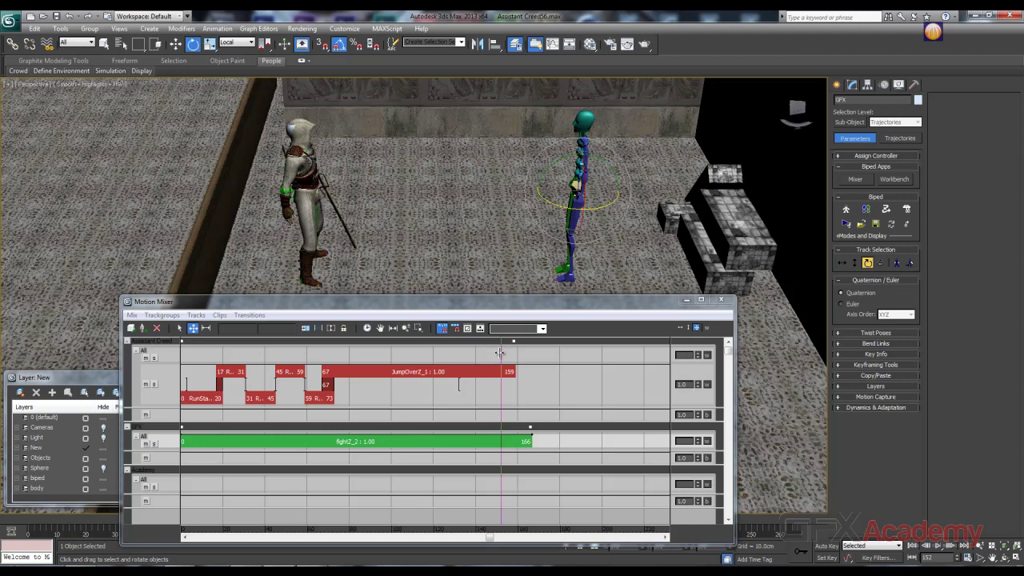
Shift the GFX fight clip to start at frame 119 and convert its track to a transition track
drag(499, 353, 350, 353)
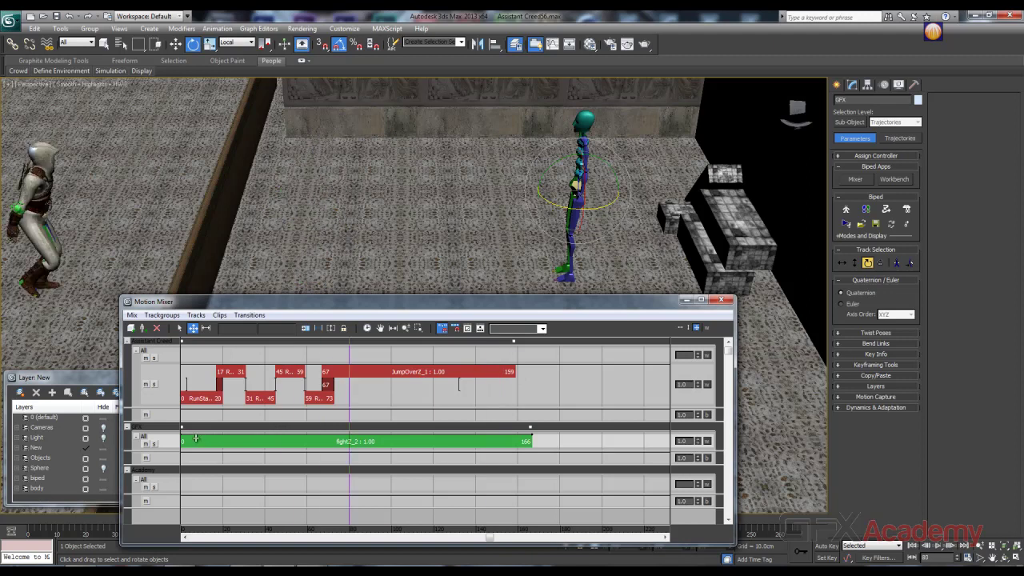
drag(195, 438, 433, 426)
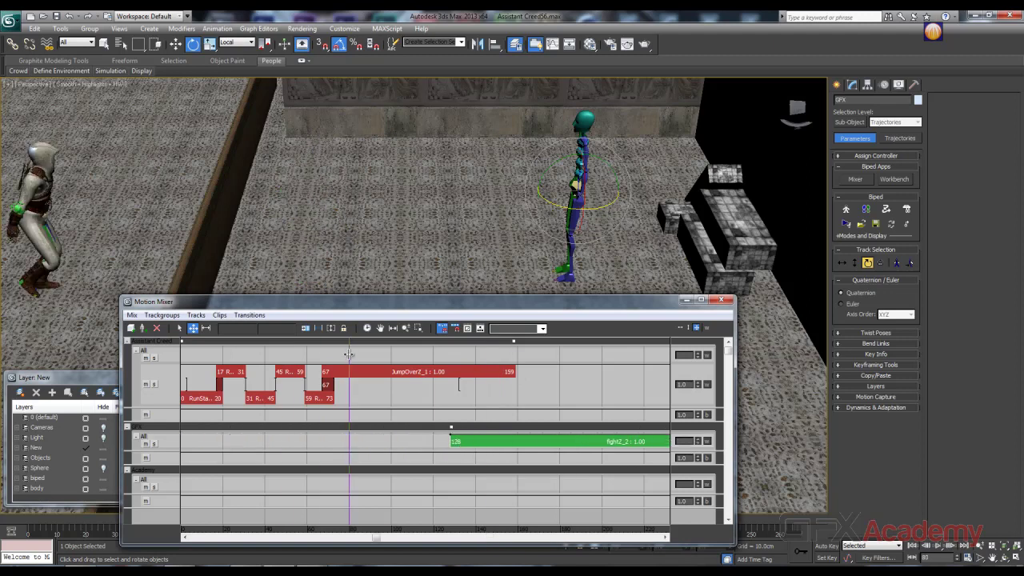
drag(350, 354, 440, 357)
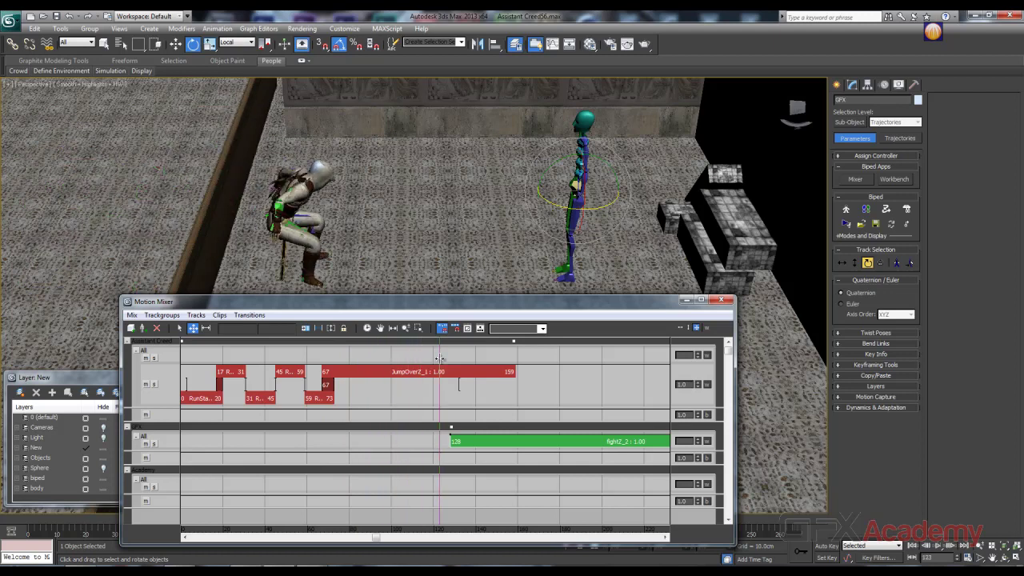
drag(541, 446, 525, 441)
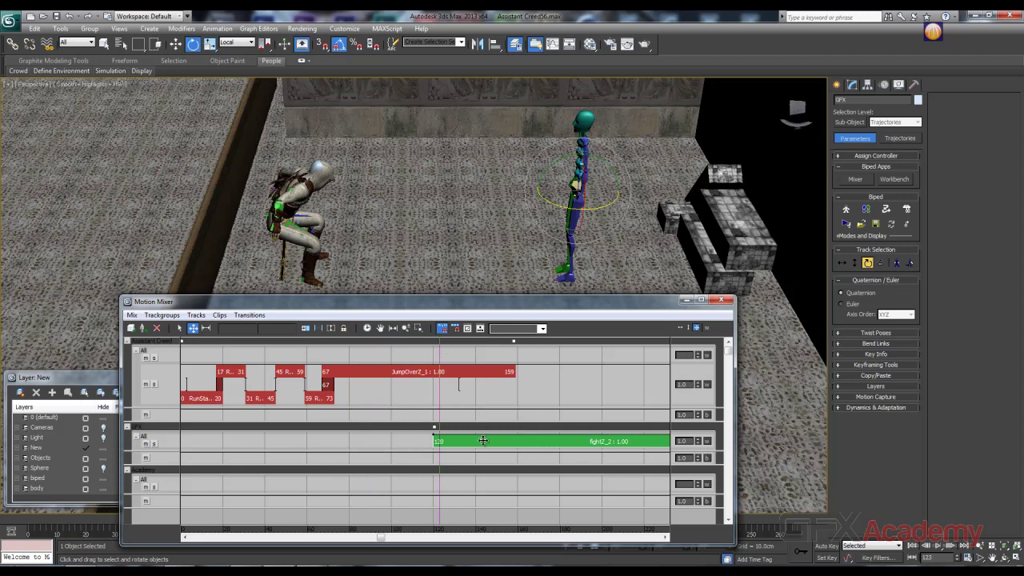
mouse_move(502, 443)
mouse_down()
mouse_move(486, 443)
mouse_move(500, 445)
mouse_up()
right_click(415, 440)
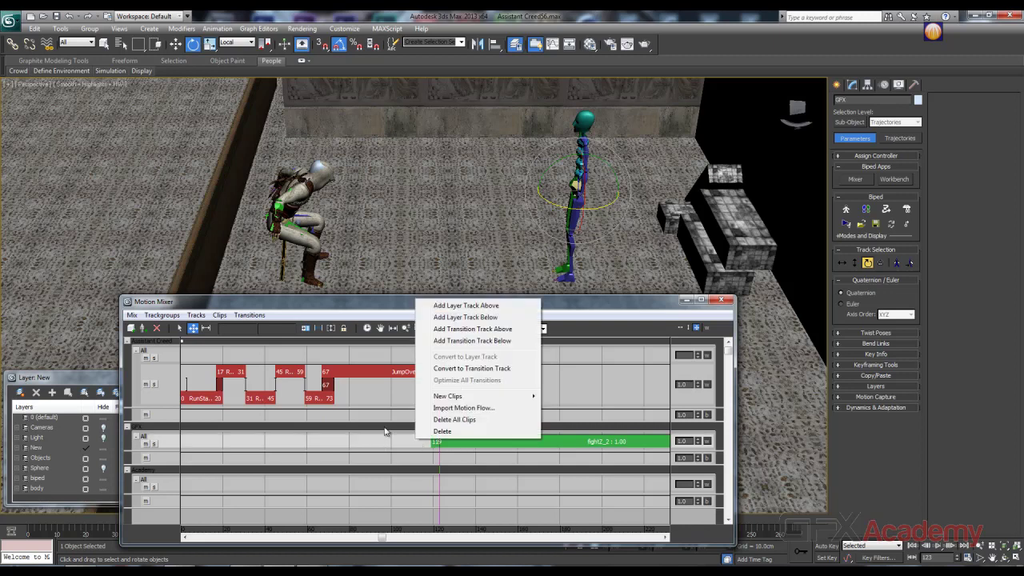
click(441, 369)
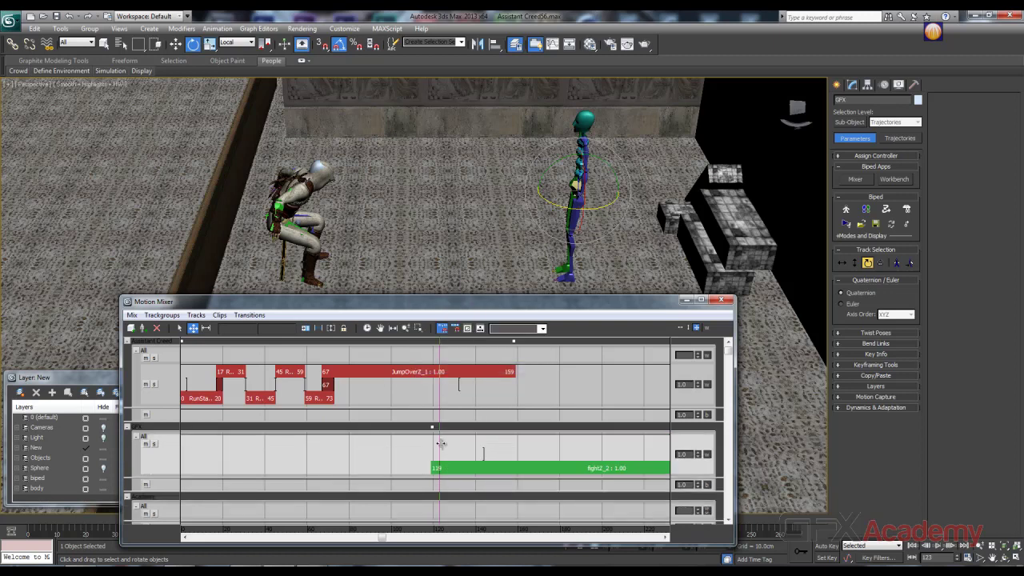
Move the current time to frame 162 and set the GFX biped's mix to Effect Raw Mix
click(154, 439)
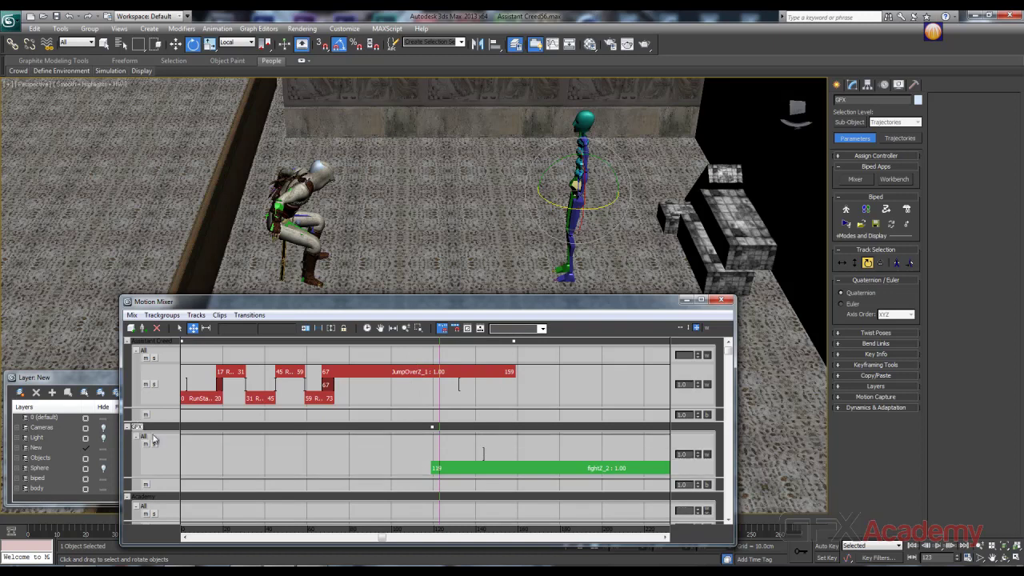
click(132, 314)
click(357, 361)
drag(440, 402, 522, 456)
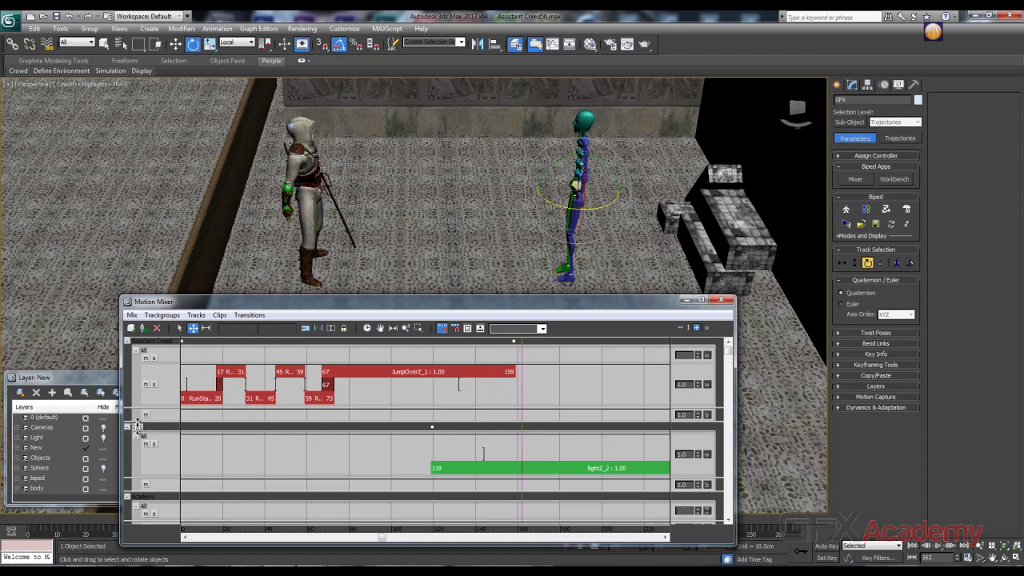
click(132, 316)
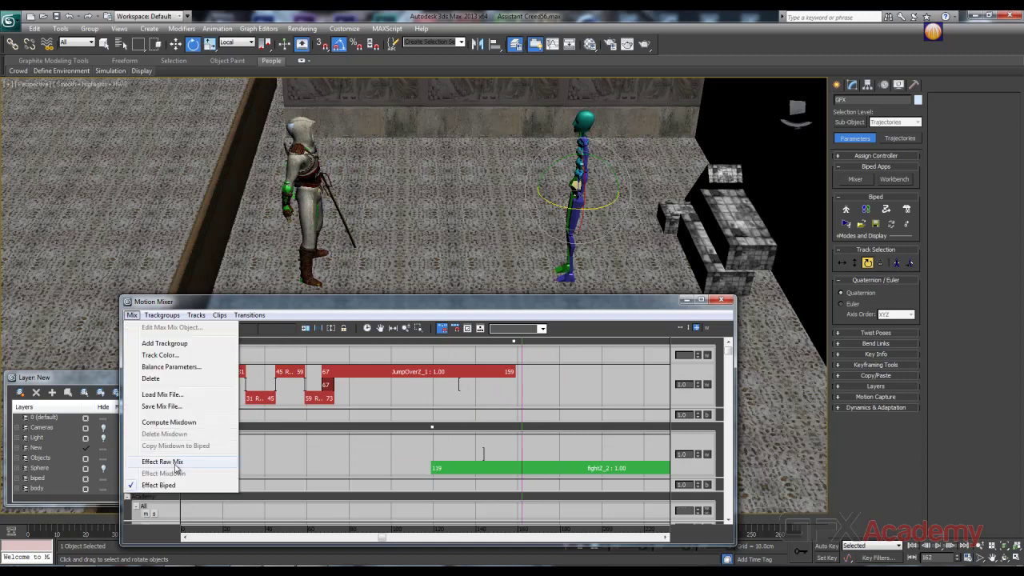
click(163, 461)
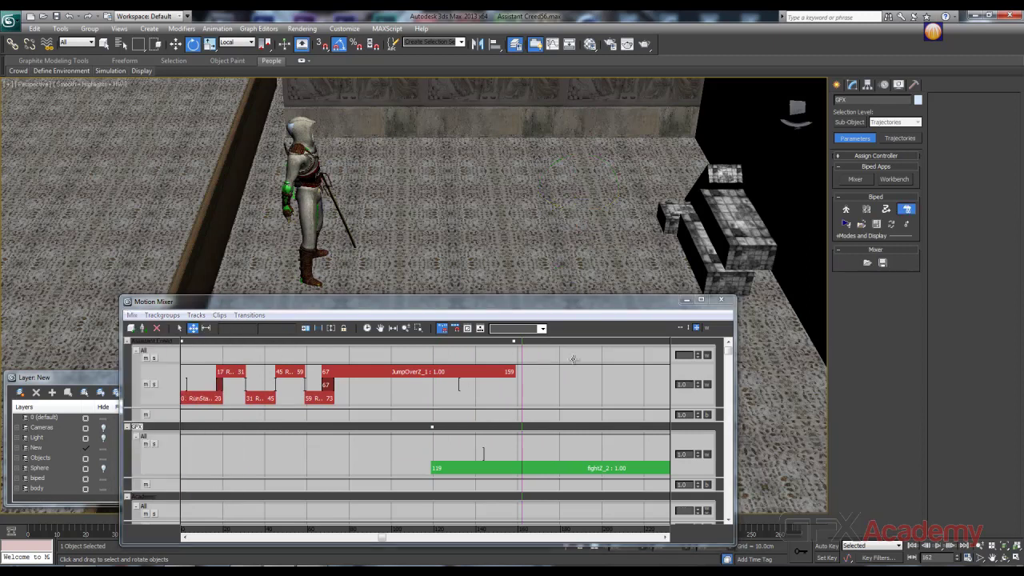
Use Move All to bring the mixed GFX biped into the walled area and rotate it 180 degrees
scroll(587, 247, down, 6)
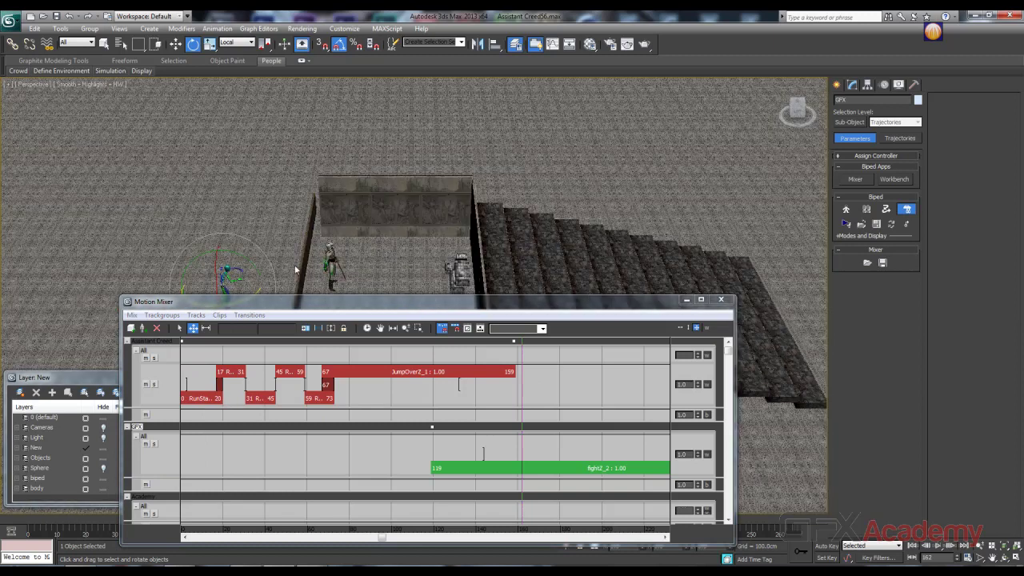
middle_drag(296, 270, 438, 250)
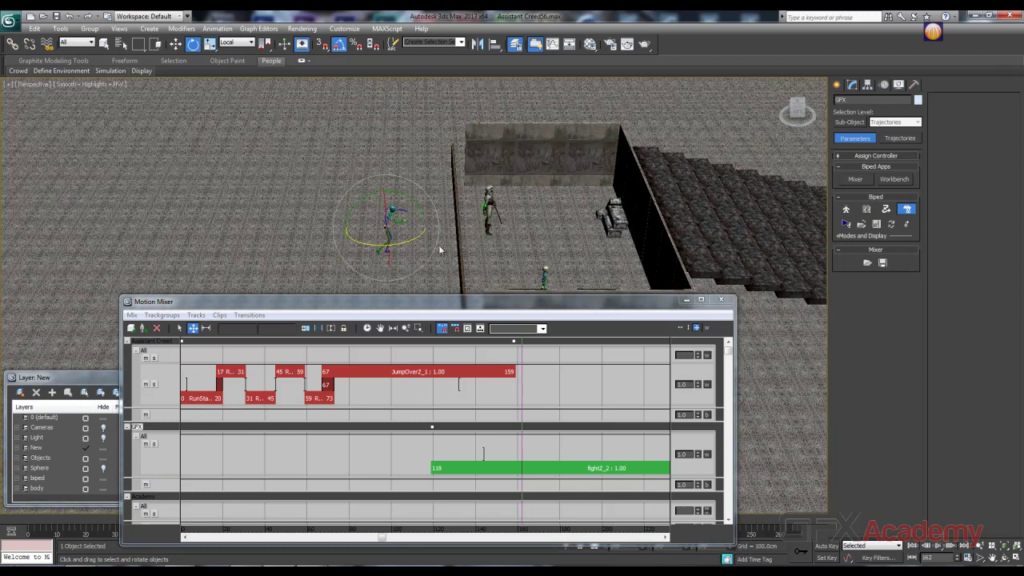
click(176, 47)
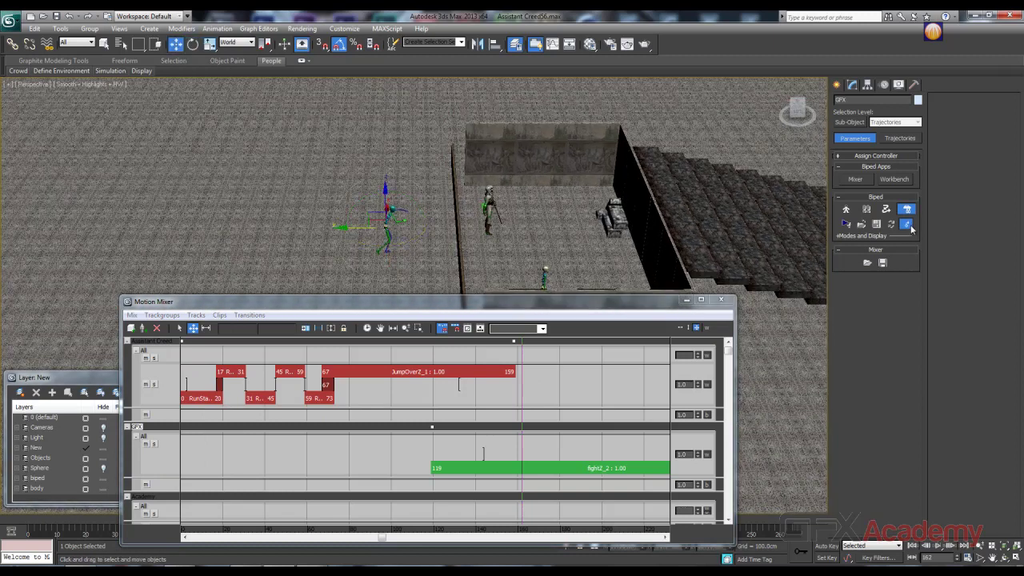
click(907, 225)
drag(343, 229, 448, 233)
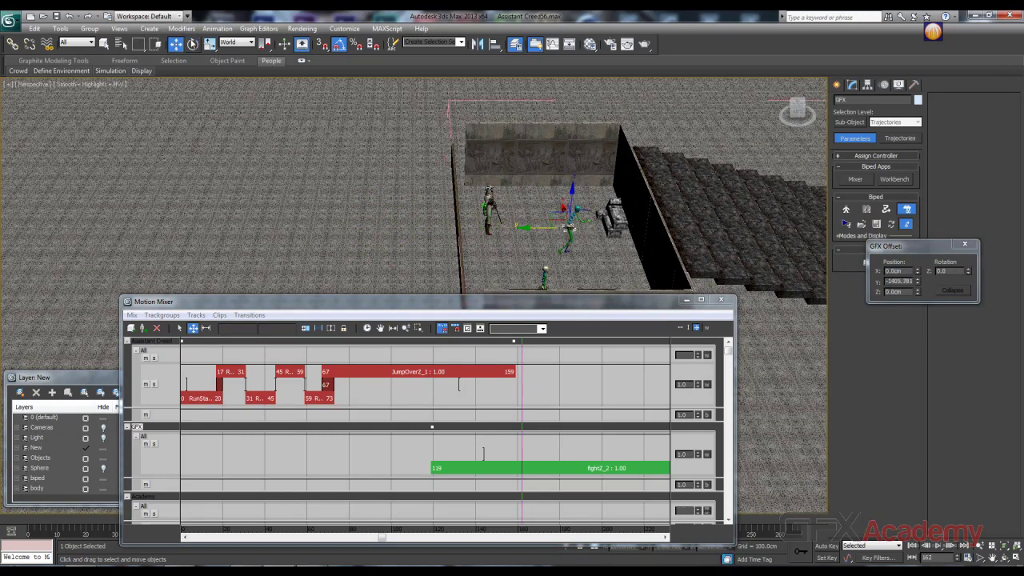
key(e)
drag(560, 244, 454, 220)
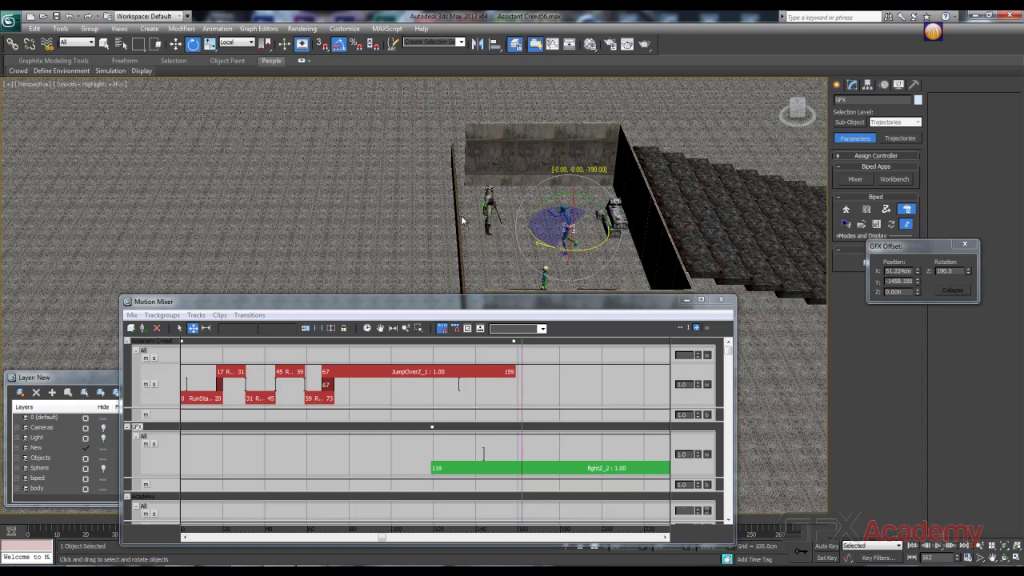
drag(467, 221, 467, 222)
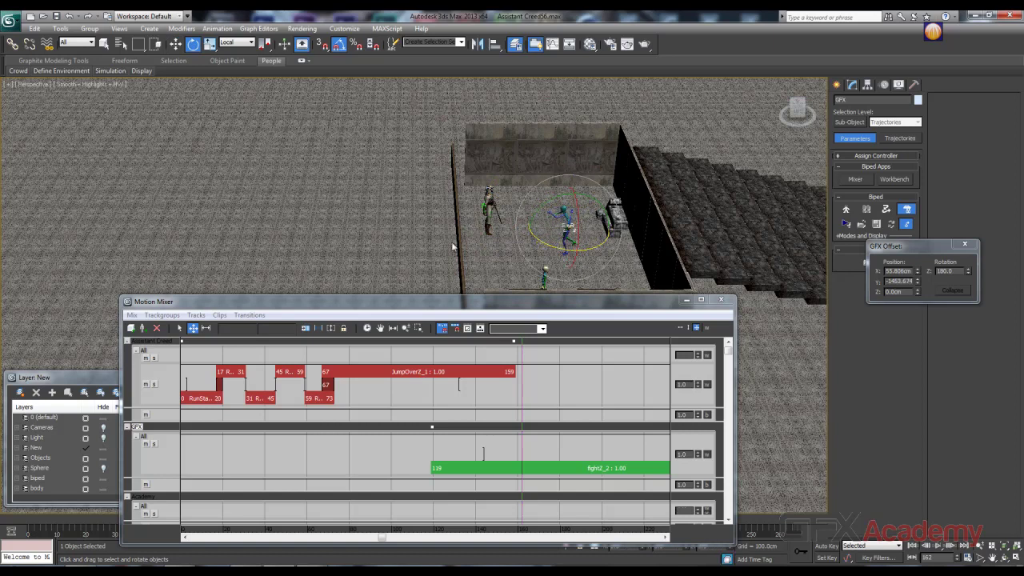
Reposition the GFX biped opposite the hooded character, with offsets of about X 297 cm and Y -1509 cm
alt+middle_drag(467, 222, 520, 238)
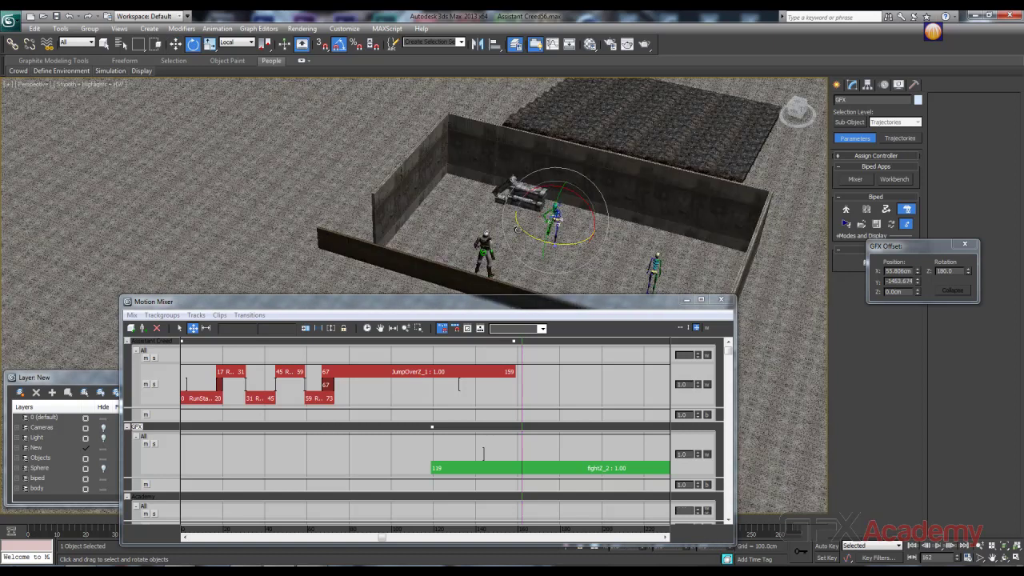
key(w)
drag(531, 228, 506, 216)
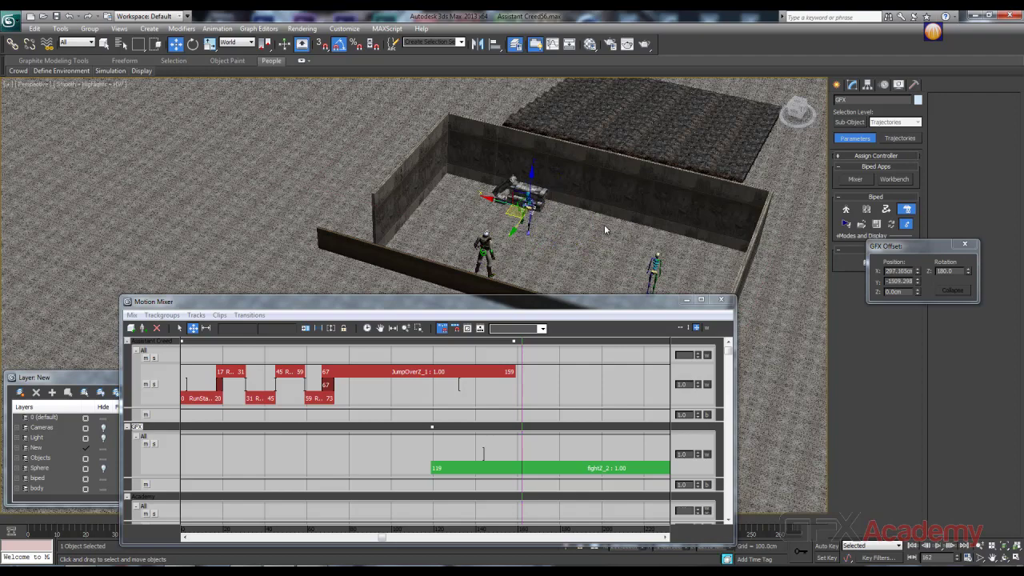
alt+middle_drag(604, 224, 560, 232)
scroll(556, 224, up, 5)
scroll(557, 229, down, 5)
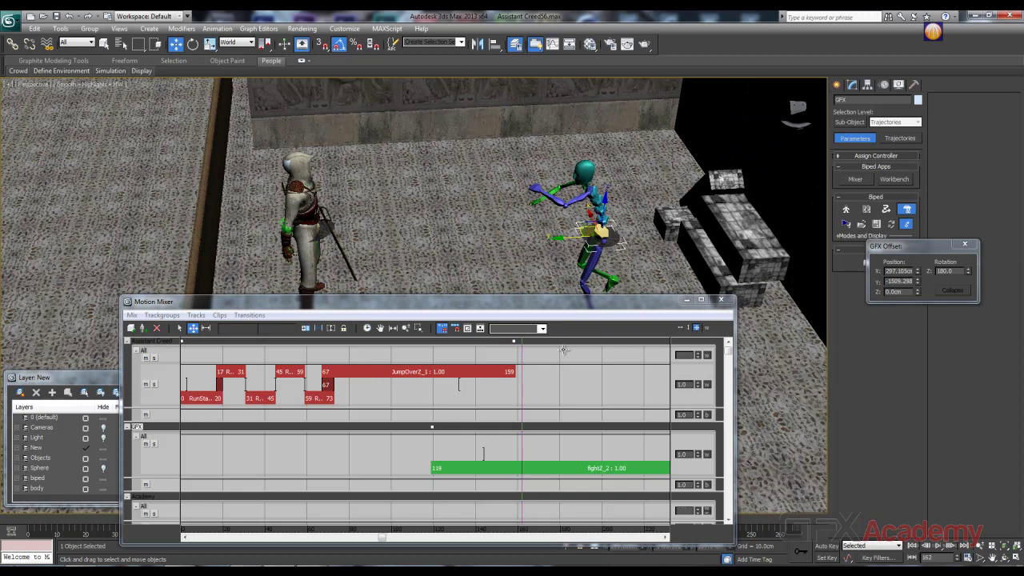
Bring the GFX biped within striking distance of the hooded character around frame 162, offset to about X 389 cm, Y -1138 cm
mouse_move(522, 357)
mouse_down()
mouse_move(411, 354)
mouse_move(622, 371)
mouse_move(526, 366)
mouse_up()
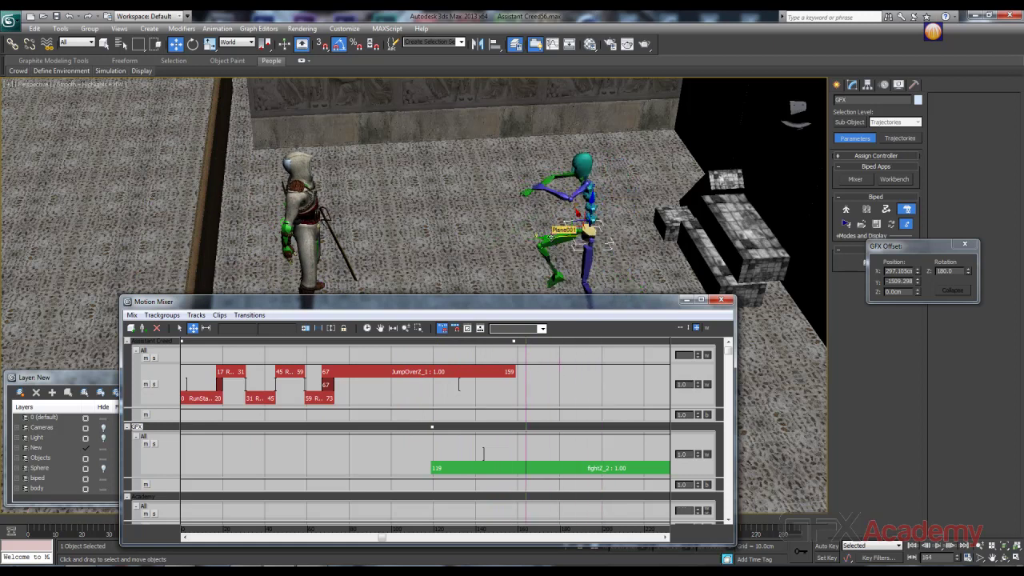
drag(556, 237, 366, 254)
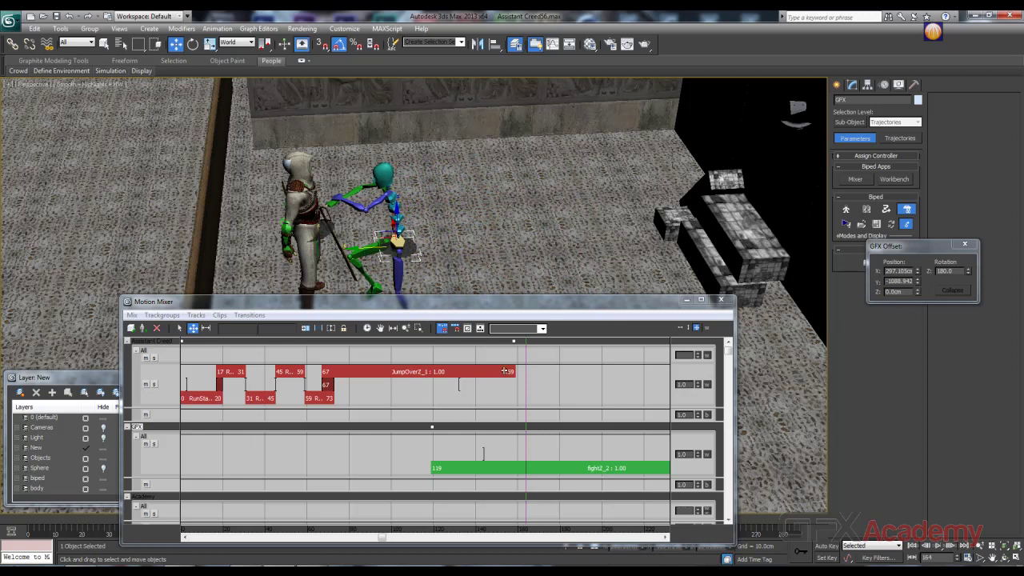
mouse_move(524, 356)
mouse_down()
mouse_move(414, 361)
mouse_move(573, 367)
mouse_move(512, 362)
mouse_move(522, 360)
mouse_up()
alt+middle_drag(370, 250, 451, 197)
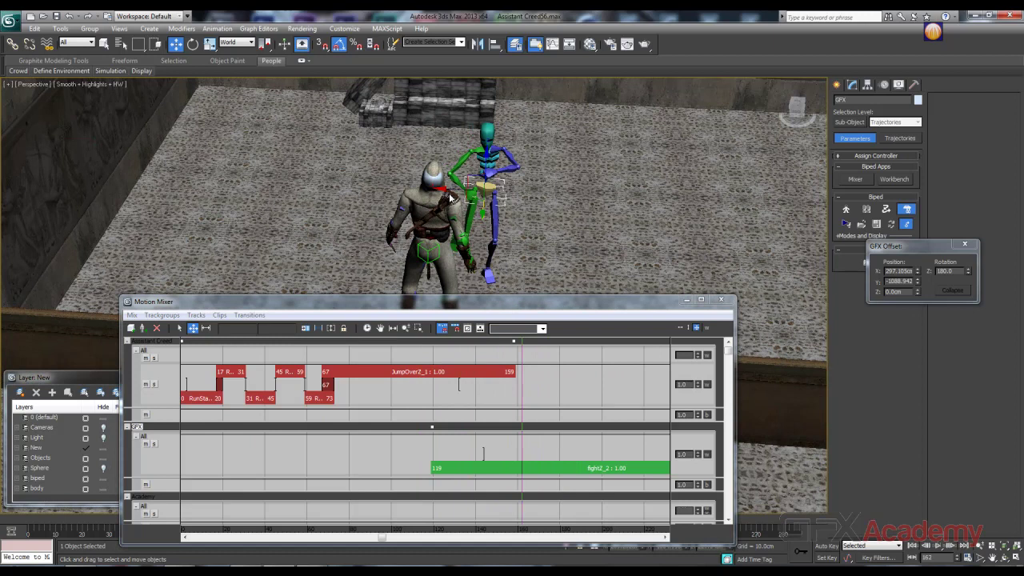
drag(439, 187, 404, 192)
alt+middle_drag(466, 210, 385, 204)
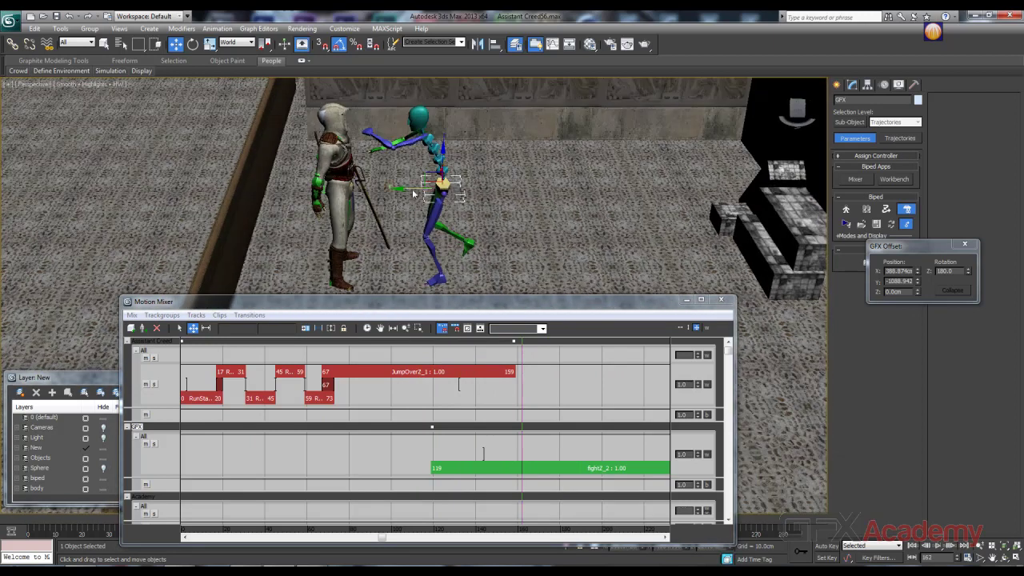
drag(400, 190, 425, 193)
At kick frame 170, move the GFX biped back to a Y offset of about -1183 cm so its foot meets the character
mouse_move(521, 350)
mouse_down()
mouse_move(446, 353)
mouse_move(510, 347)
mouse_move(540, 357)
mouse_up()
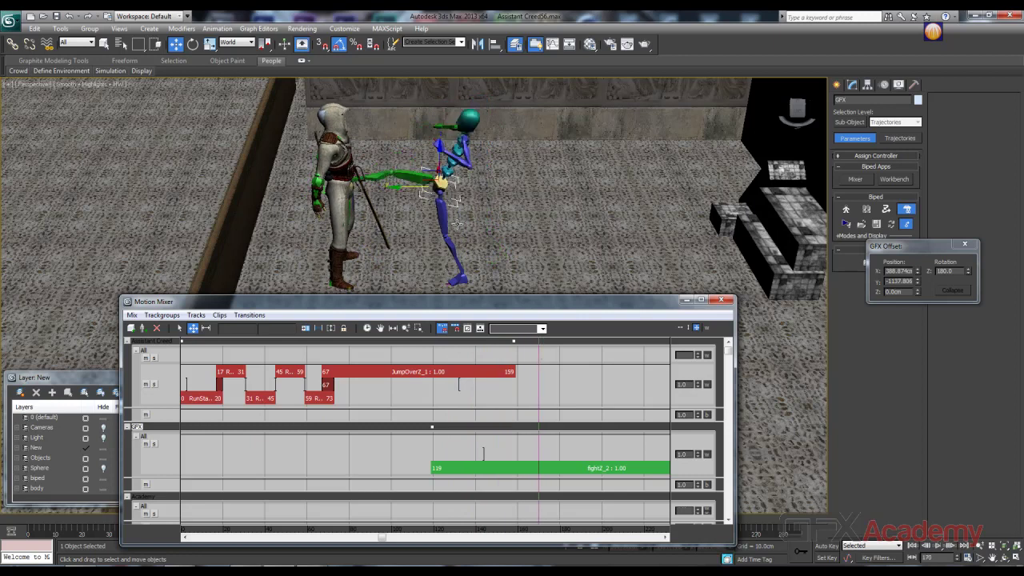
alt+middle_drag(457, 224, 429, 220)
drag(400, 195, 420, 193)
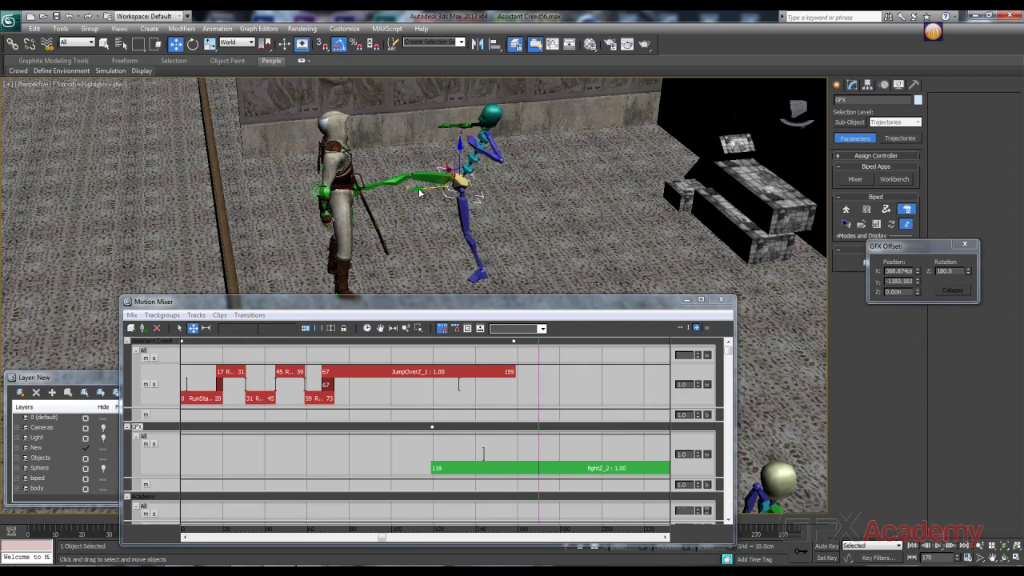
Nudge the GFX biped closer at kick frame 170, to a Y offset of about -1176 cm
alt+middle_drag(513, 225, 480, 220)
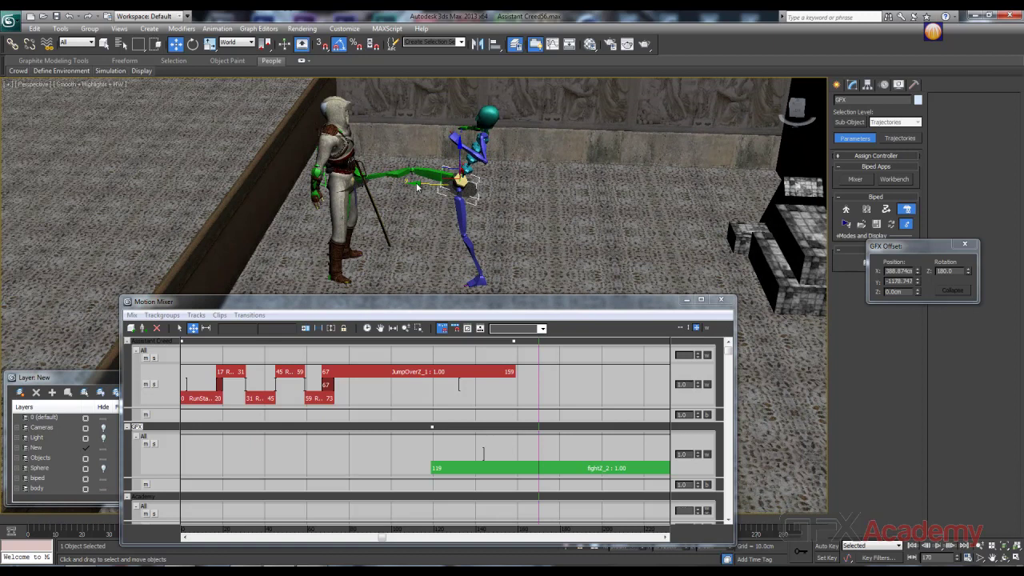
drag(416, 186, 418, 189)
alt+middle_drag(417, 189, 422, 216)
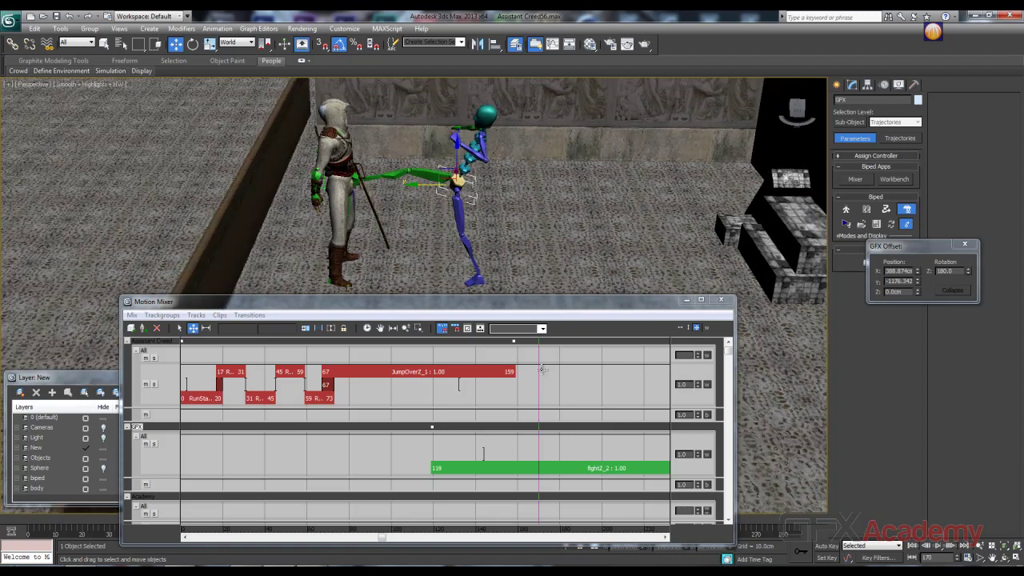
Around punch frame 148, move the GFX biped forward to a Y offset of about -1099 cm so its fist reaches the hooded character's head
drag(540, 364, 494, 359)
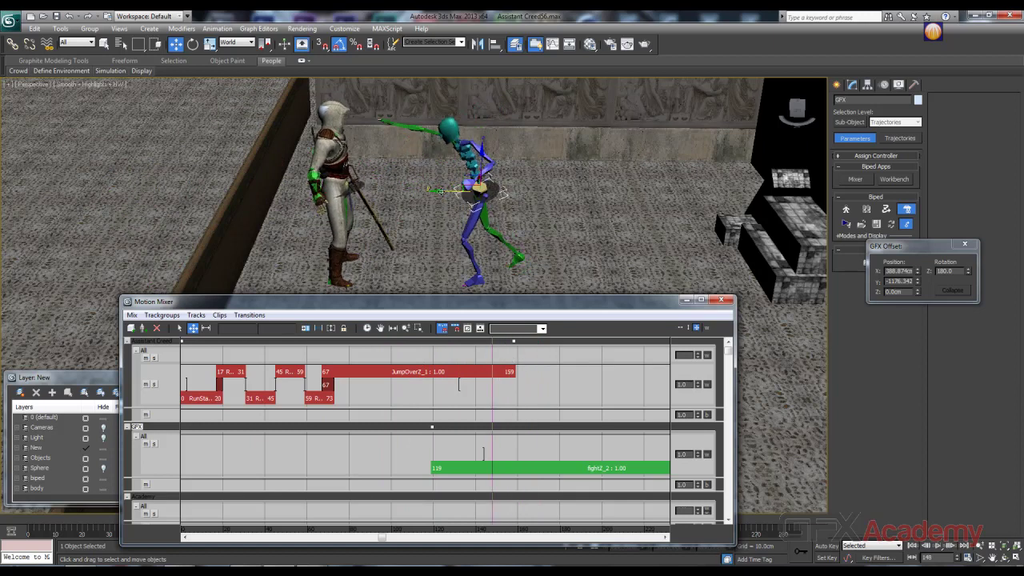
drag(439, 192, 407, 196)
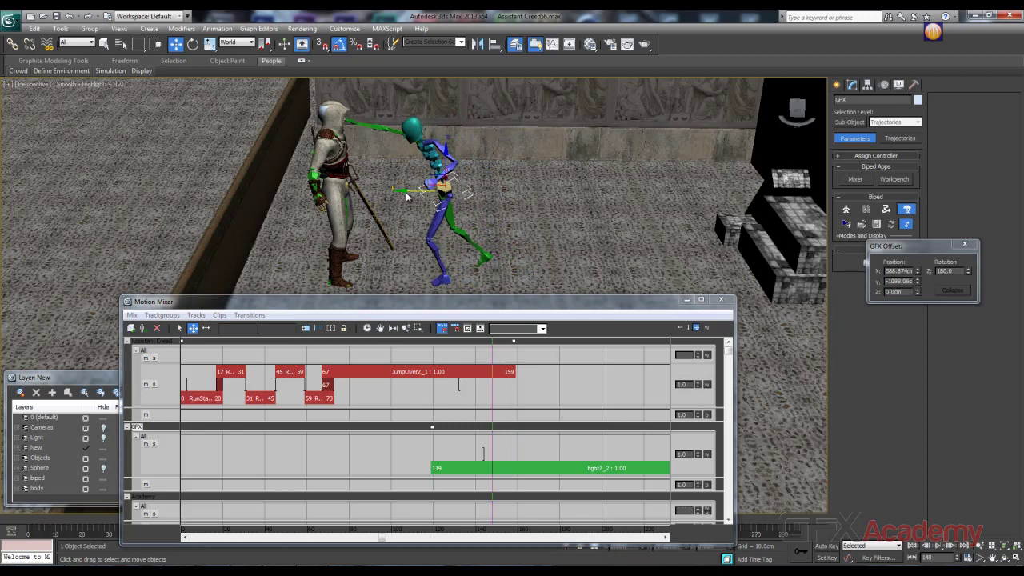
alt+middle_drag(471, 265, 401, 239)
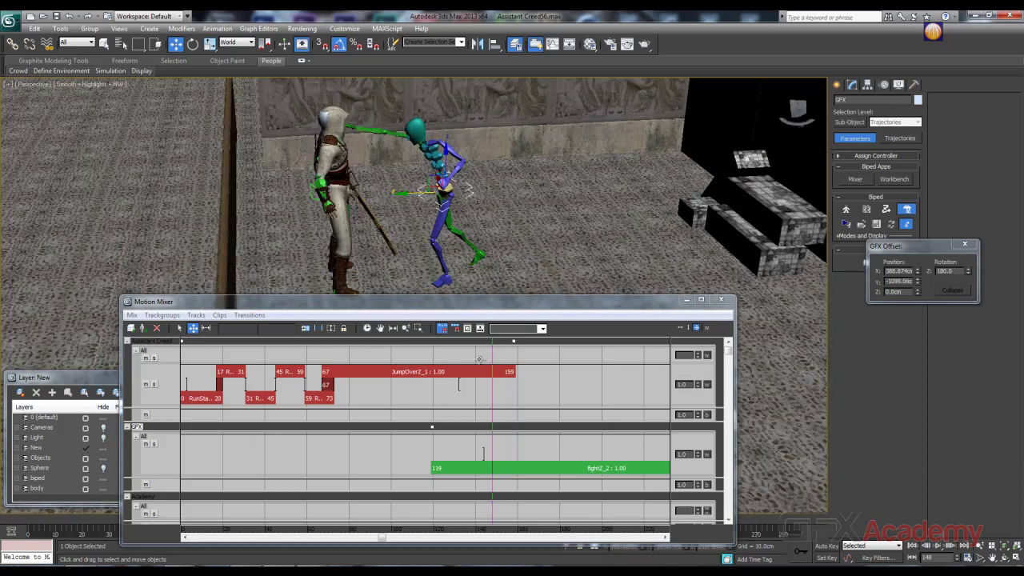
Scrub the fight animation forward to frame 193 and shift the Motion Mixer window slightly
mouse_move(493, 355)
mouse_down()
mouse_move(571, 360)
mouse_move(439, 365)
mouse_move(480, 358)
mouse_move(503, 366)
mouse_move(460, 371)
mouse_move(494, 373)
mouse_up()
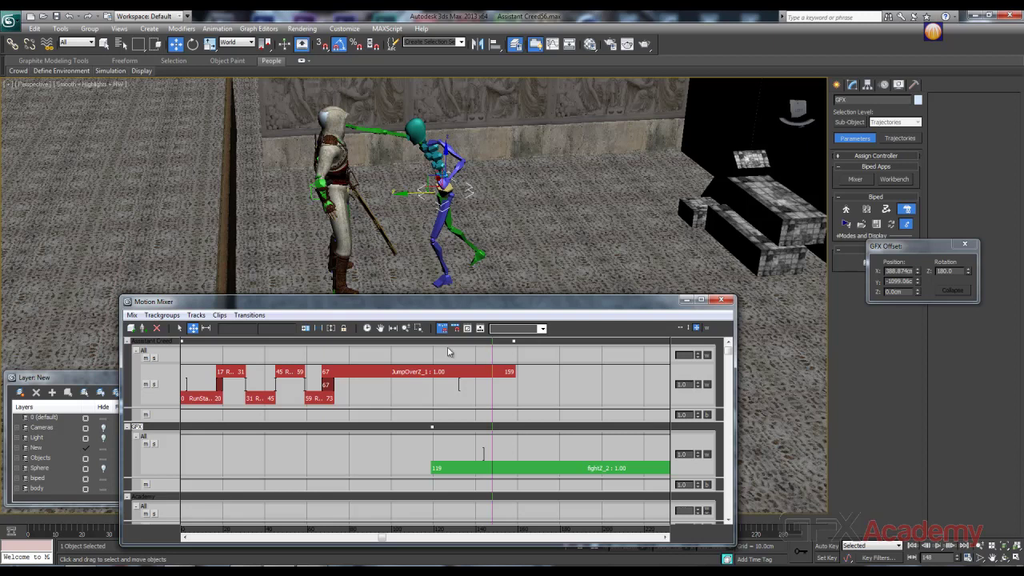
drag(492, 355, 589, 364)
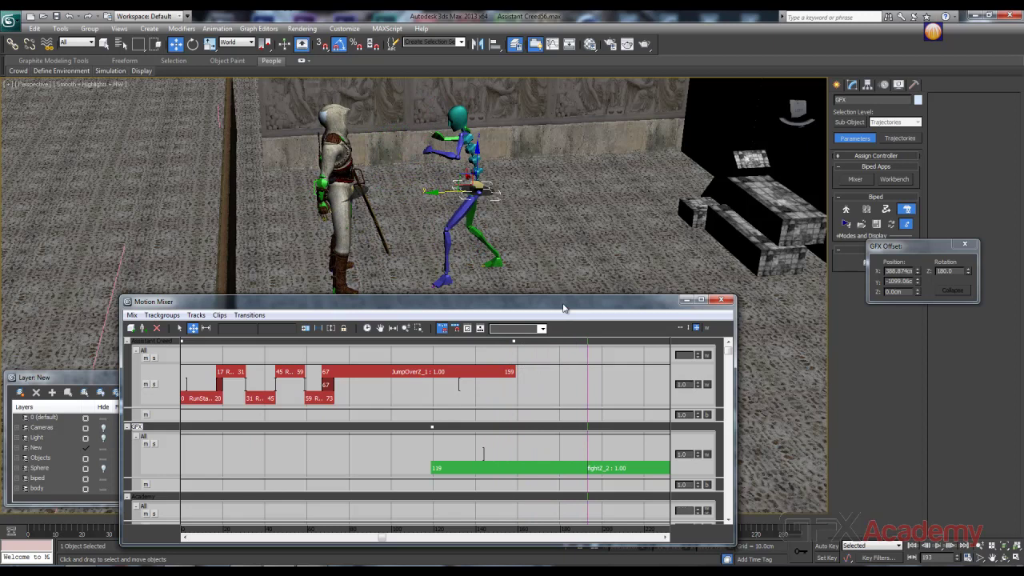
drag(564, 308, 555, 304)
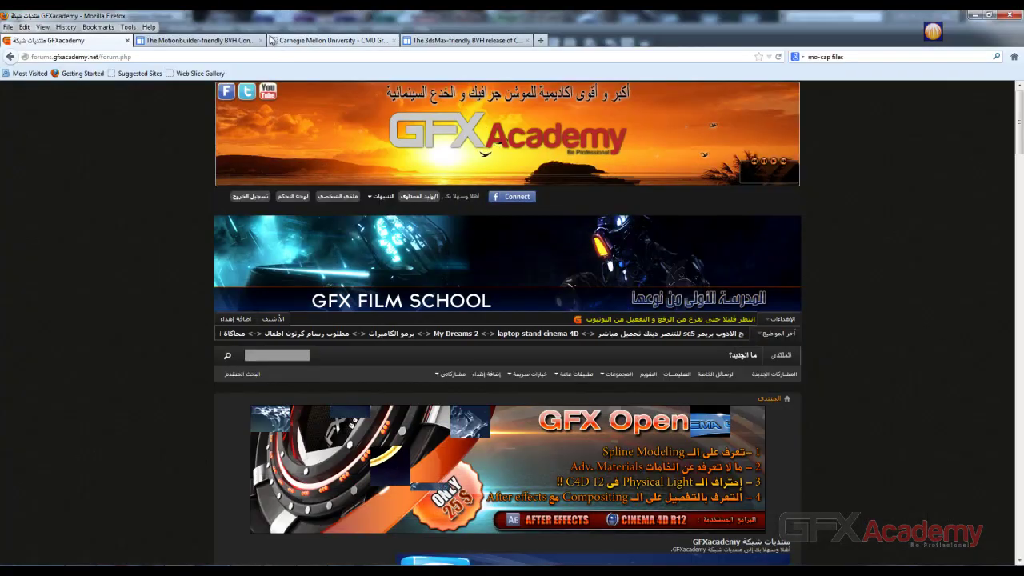
Switch to Firefox and review the 2010 and 2008 BVH download lists on the cgspeed Motionbuilder-friendly BVH Conversion page
click(210, 41)
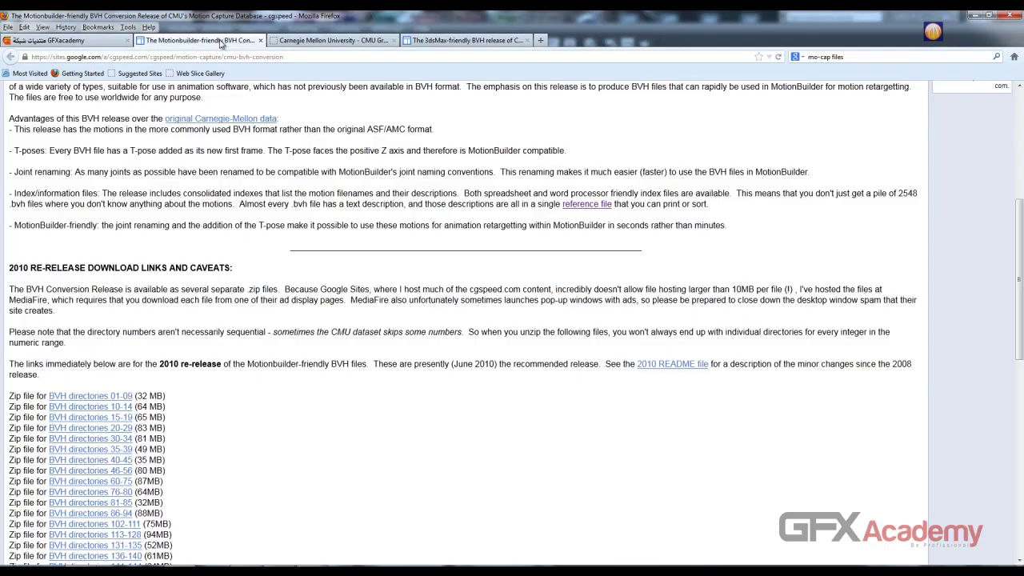
scroll(259, 183, down, 5)
scroll(283, 158, up, 3)
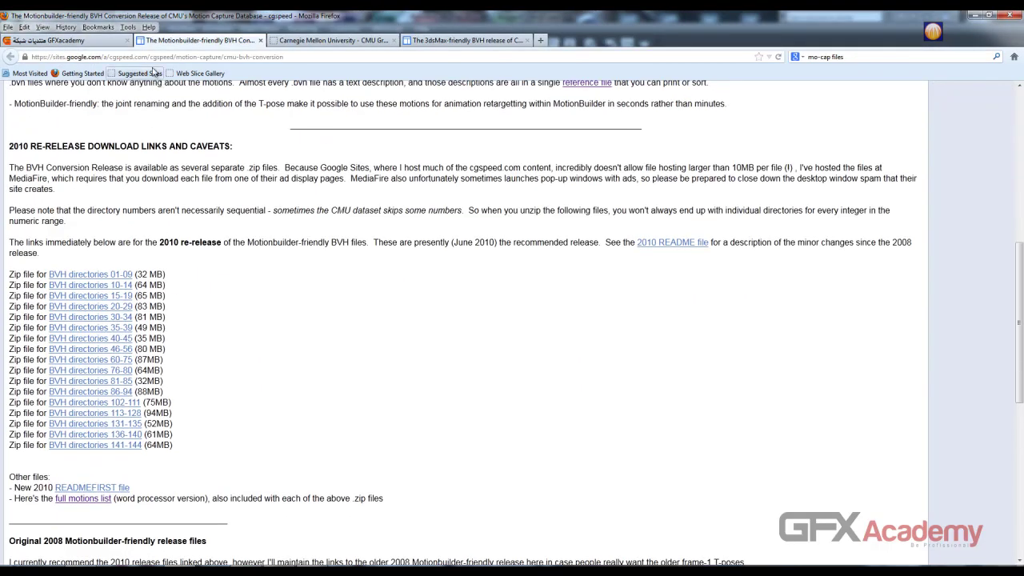
click(156, 58)
scroll(240, 109, down, 8)
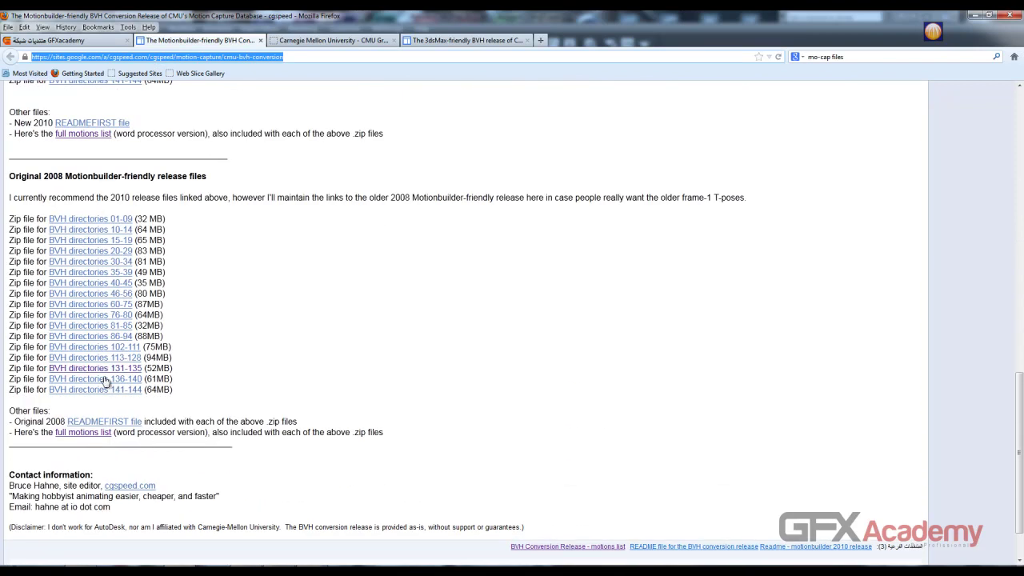
scroll(208, 220, up, 4)
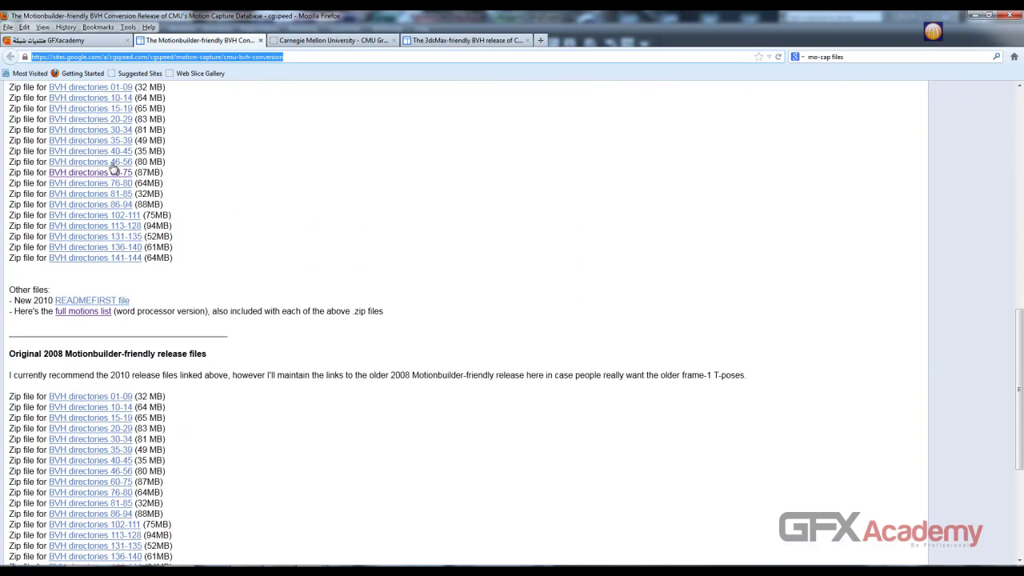
On the GFXacademy forum, find the teaching staff lectures and open the 3DS Max instructor's lecture section
click(74, 39)
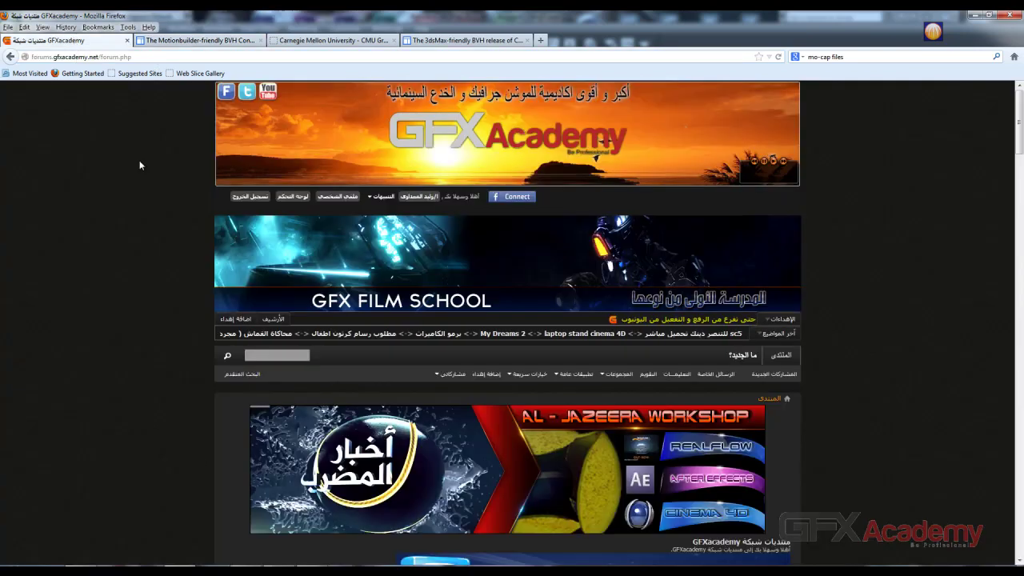
scroll(168, 187, down, 10)
scroll(605, 271, down, 5)
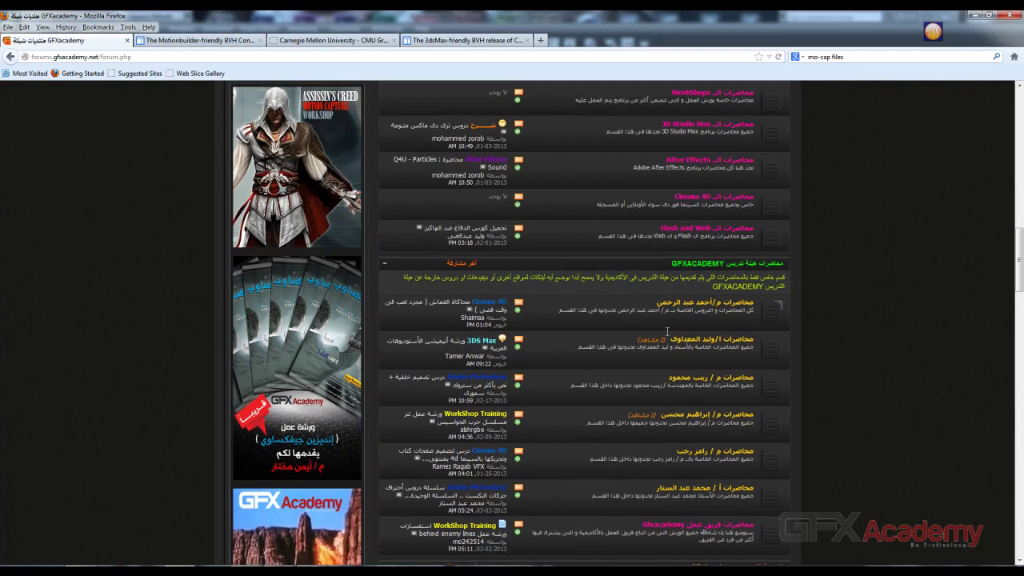
click(694, 333)
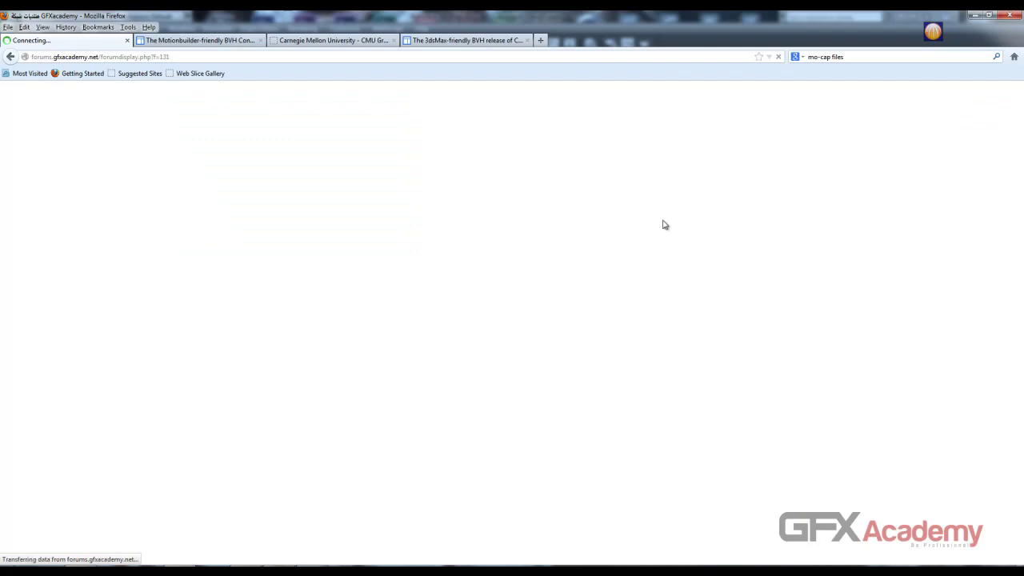
scroll(783, 219, down, 4)
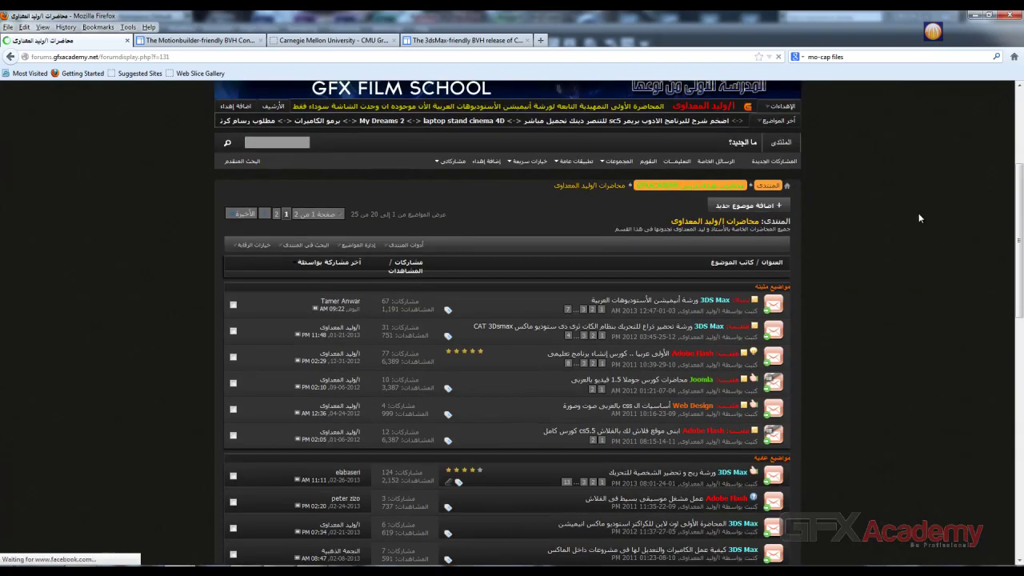
Find the 3DS Max thread on best use of Motion Capture files, open it separately and look through the lesson post
scroll(920, 212, down, 3)
scroll(922, 212, down, 1)
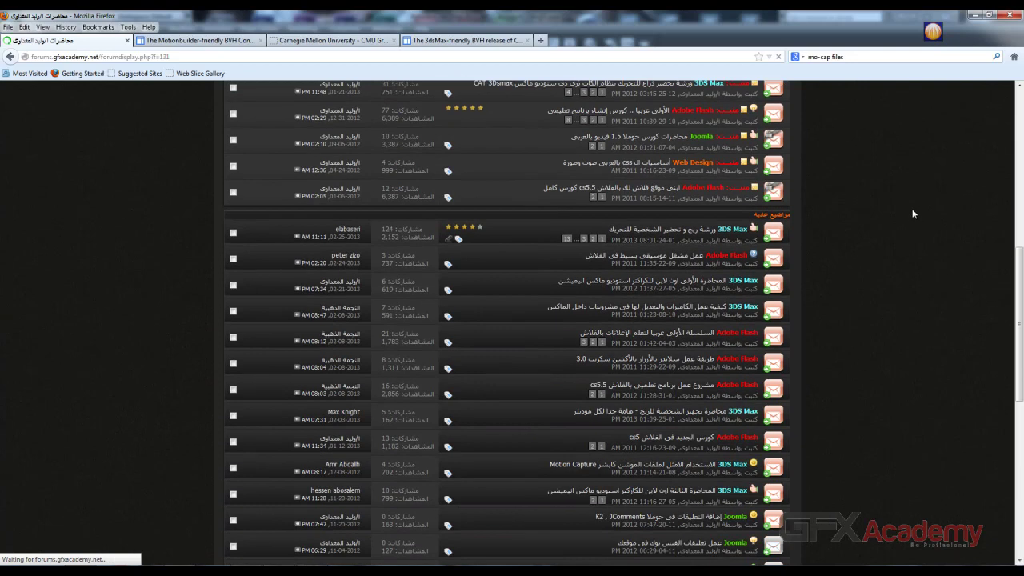
scroll(690, 371, down, 3)
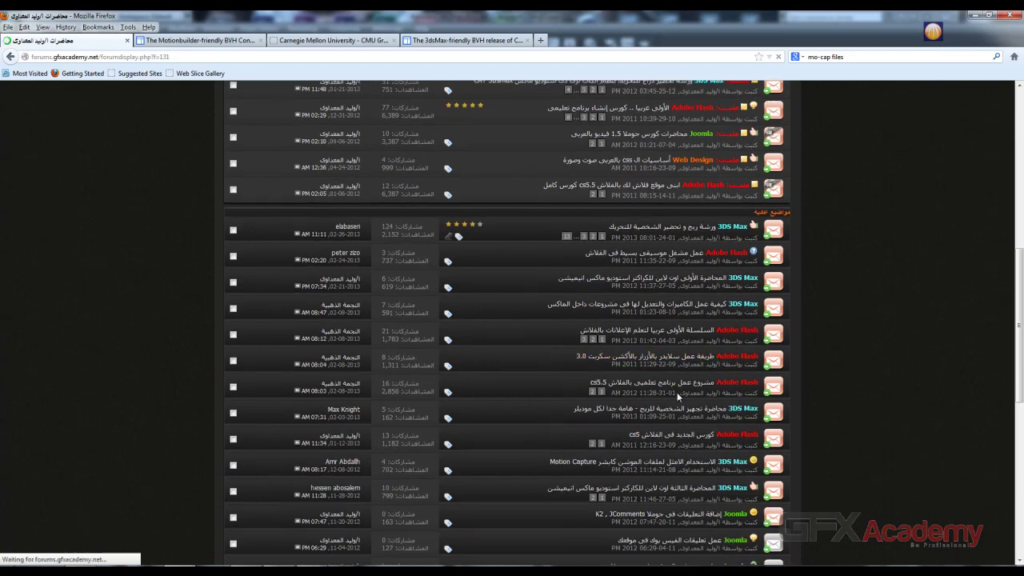
scroll(666, 354, down, 2)
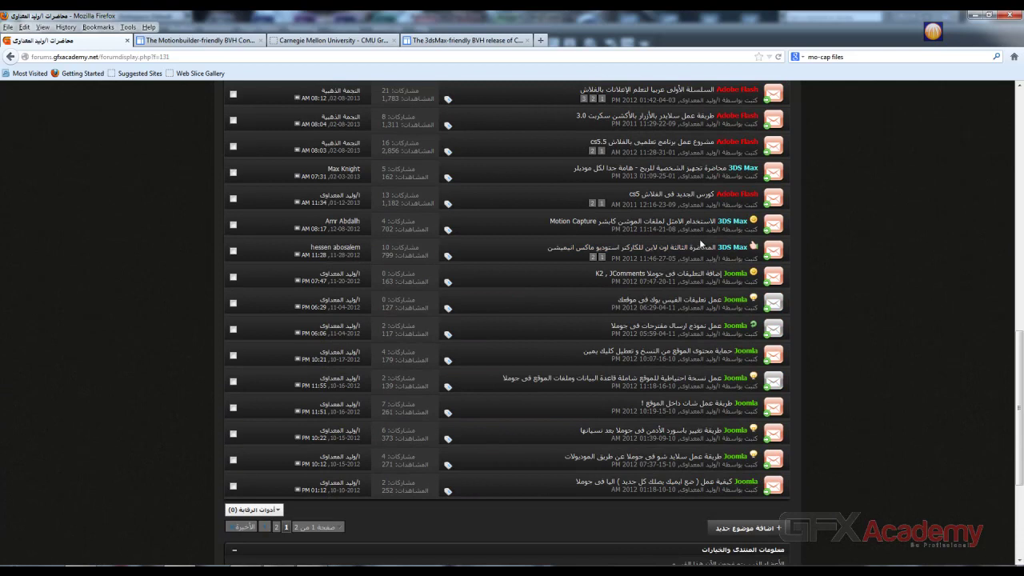
middle_click(653, 227)
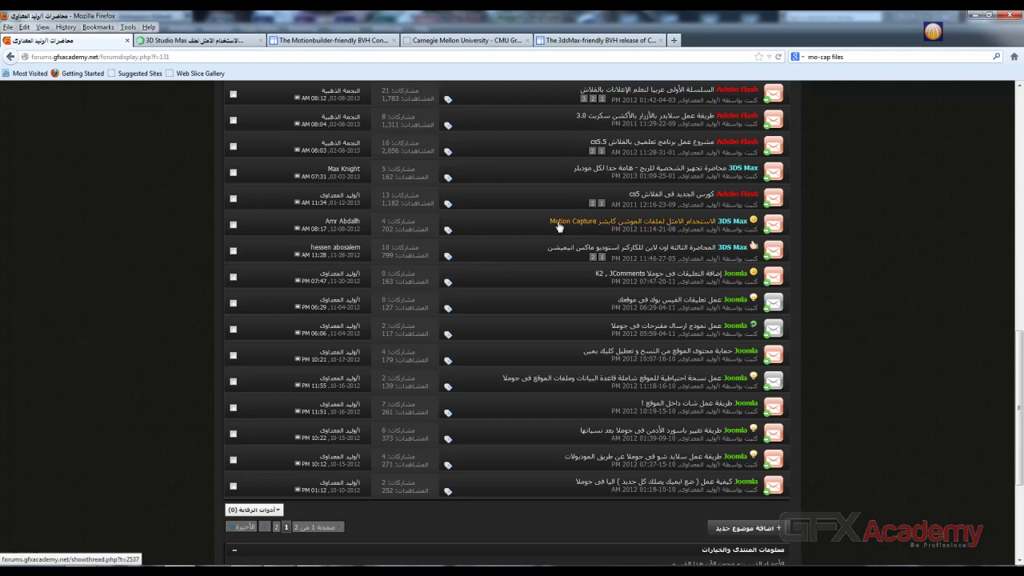
click(196, 40)
scroll(147, 169, down, 10)
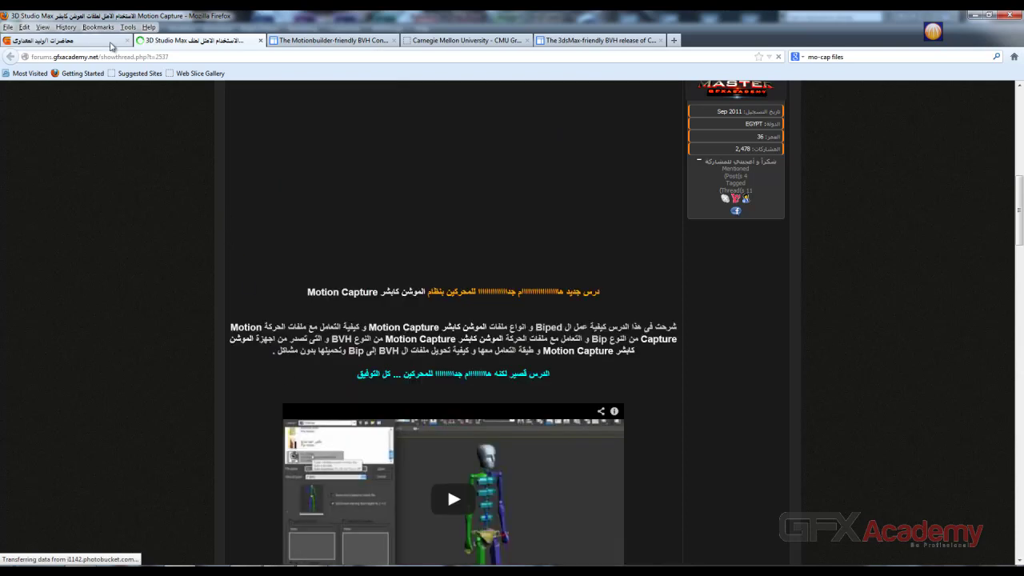
Close the Motion Capture thread and return to the GFXacademy forum's main page
click(261, 40)
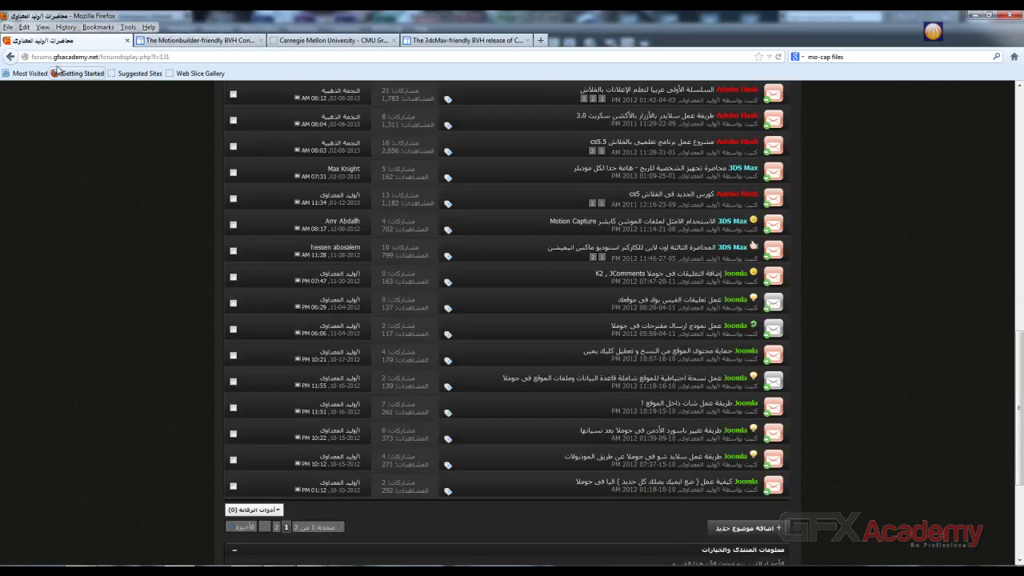
scroll(739, 219, up, 5)
scroll(837, 183, up, 10)
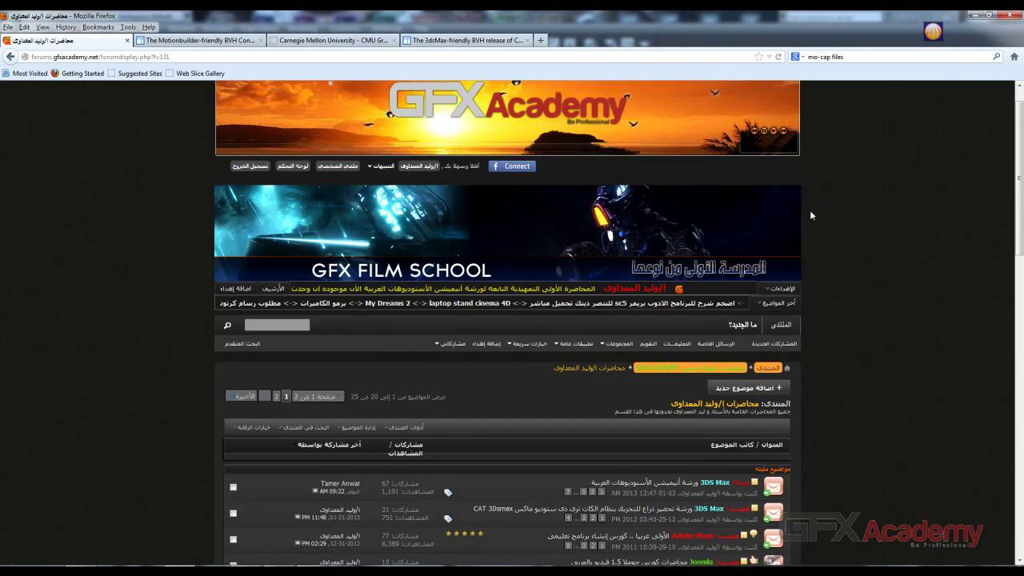
click(781, 324)
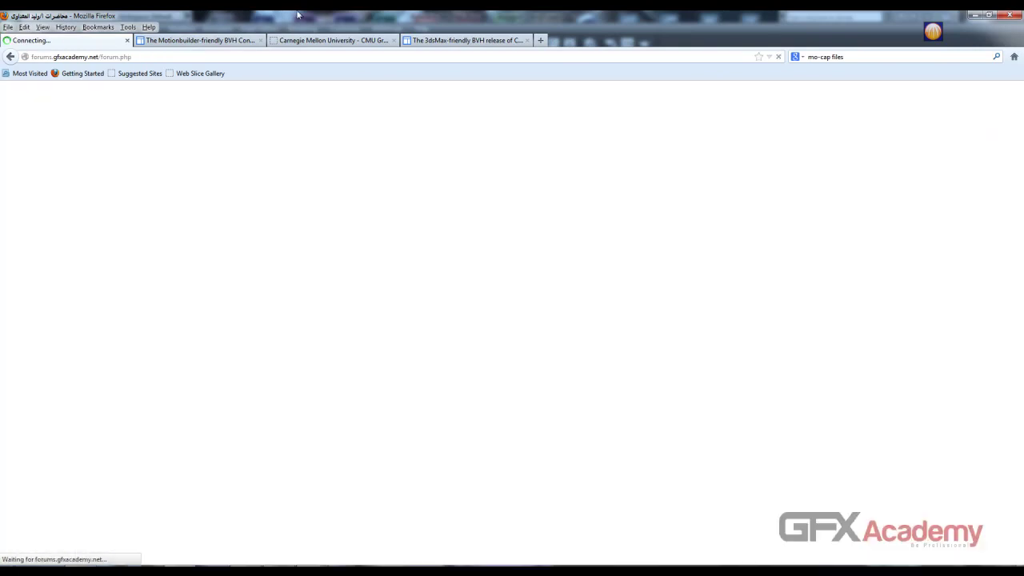
Revisit the Motionbuilder-friendly BVH download list and browse the motion listings in the CMU Graphics Lab Motion Capture Database
click(221, 41)
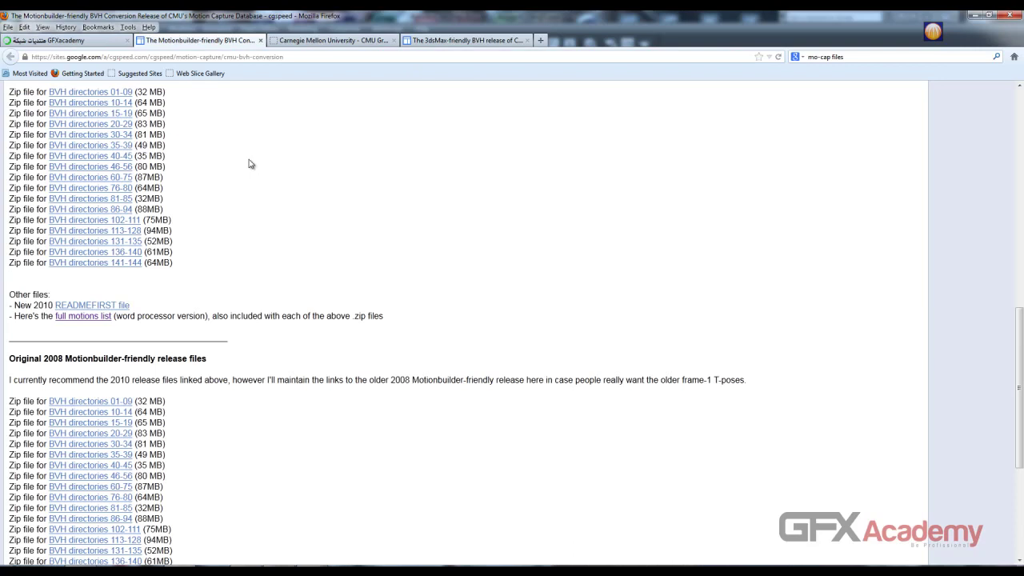
scroll(164, 210, up, 5)
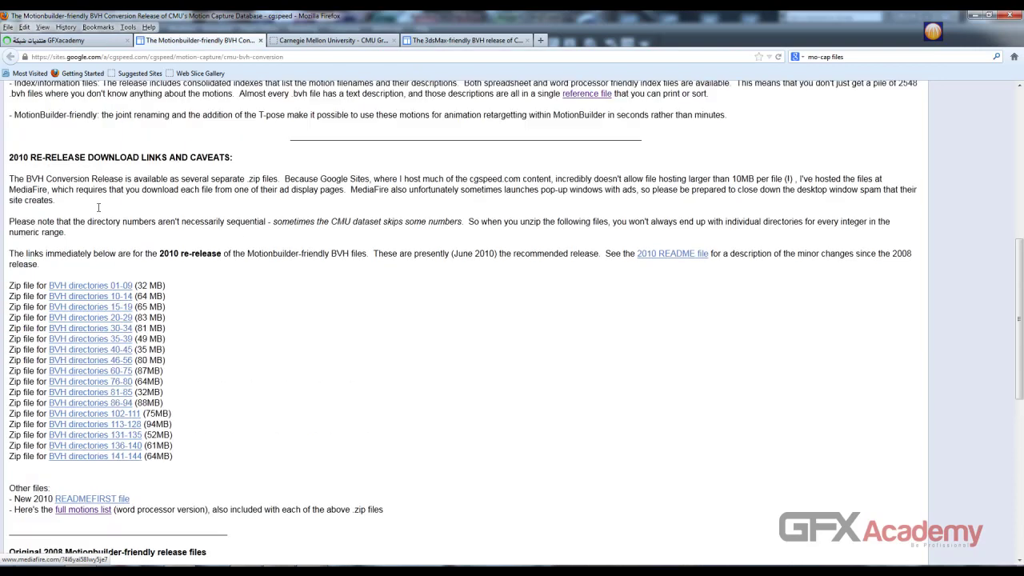
click(302, 40)
scroll(247, 160, down, 2)
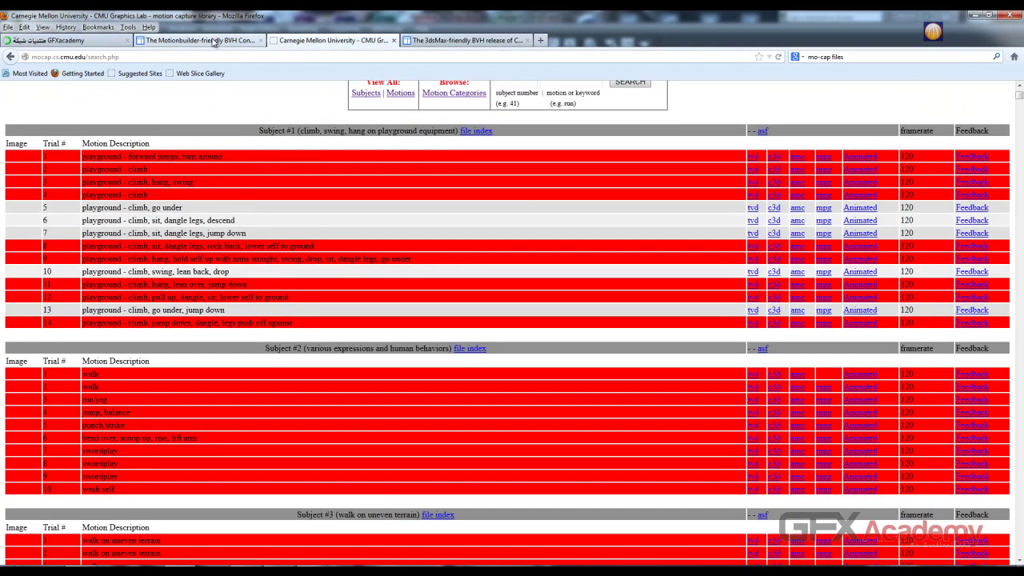
click(65, 59)
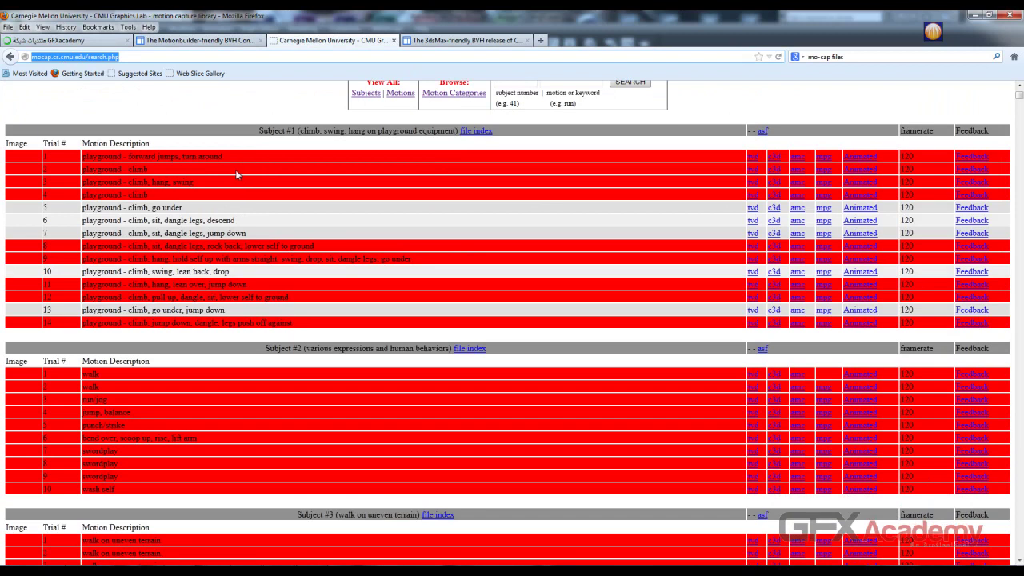
click(218, 156)
scroll(377, 160, down, 10)
scroll(461, 301, up, 10)
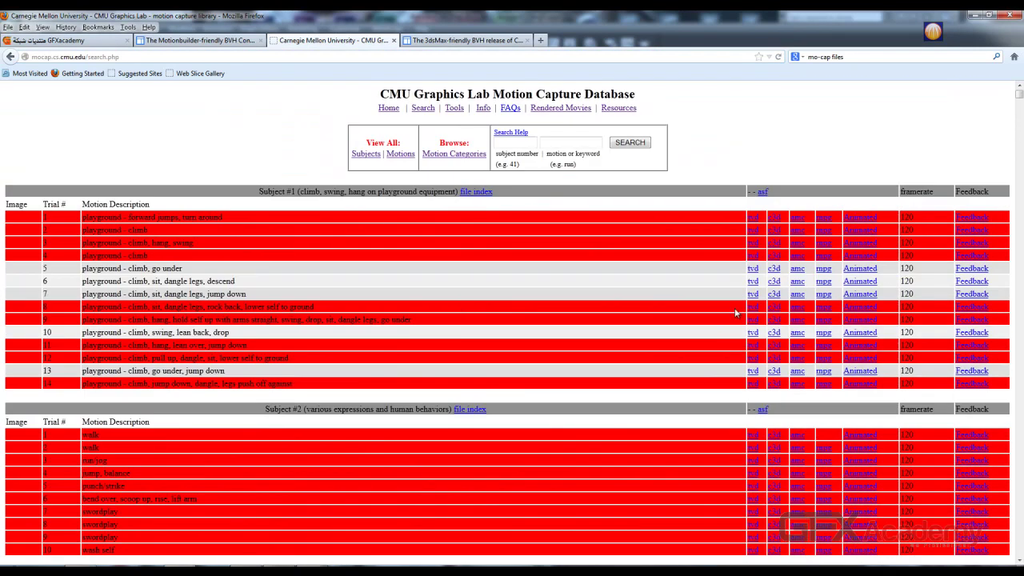
Examine the 3dsMax-friendly BVH release page's description and zip downloads, comparing it with the Motionbuilder-friendly page
click(412, 44)
scroll(224, 206, down, 1)
scroll(222, 206, down, 4)
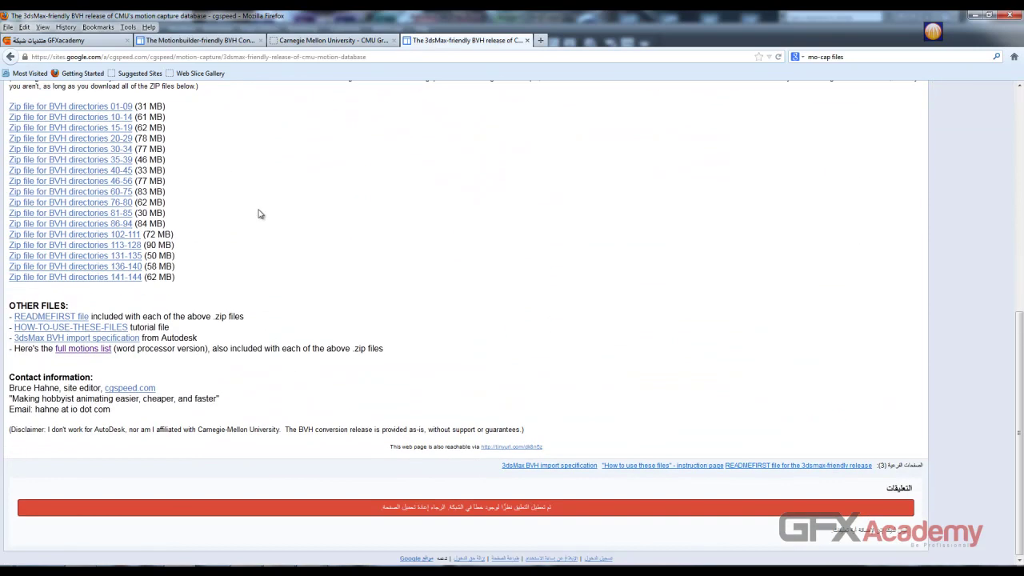
scroll(261, 213, up, 8)
scroll(194, 175, up, 2)
click(205, 41)
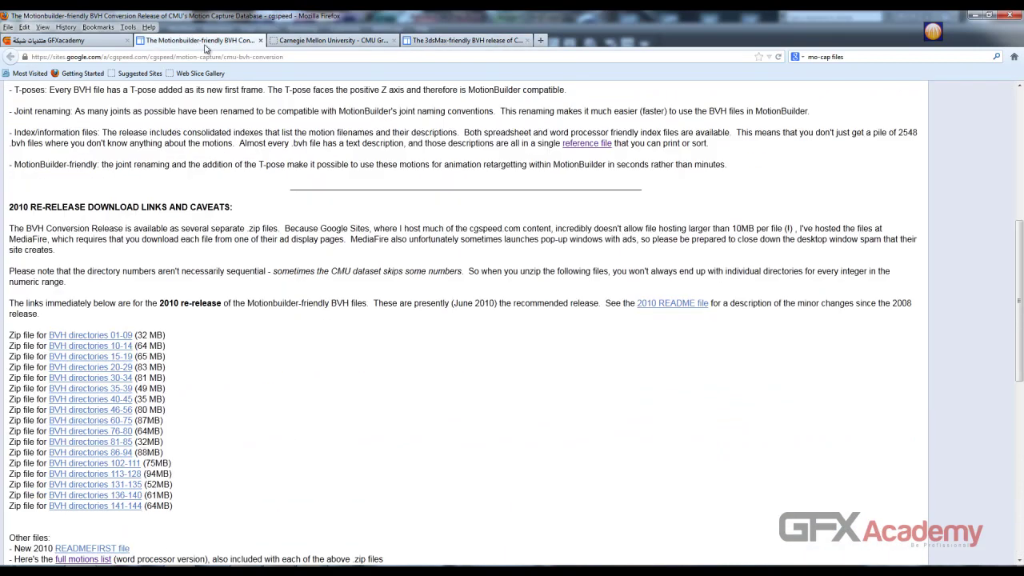
click(473, 44)
scroll(230, 244, down, 2)
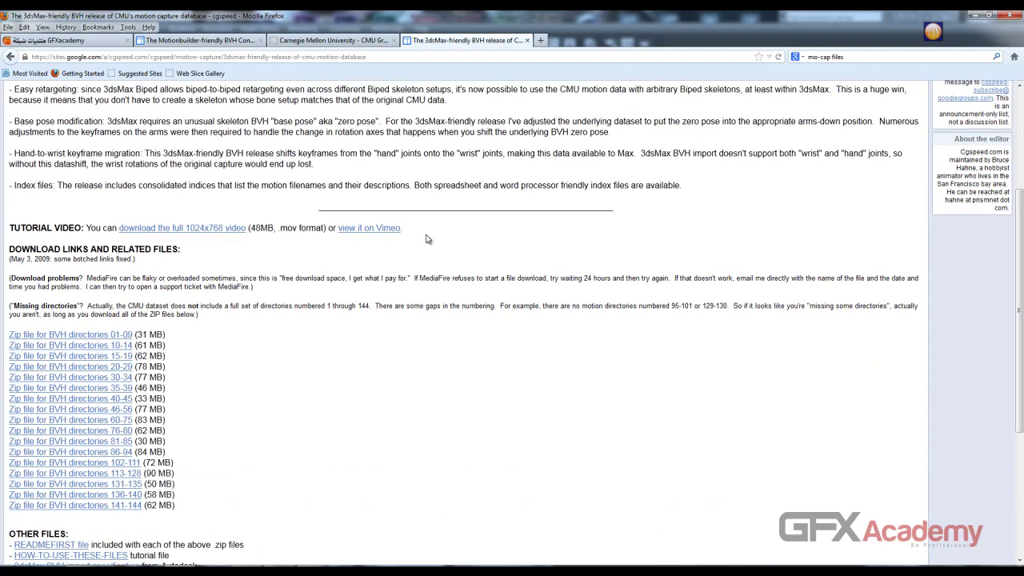
scroll(550, 237, up, 2)
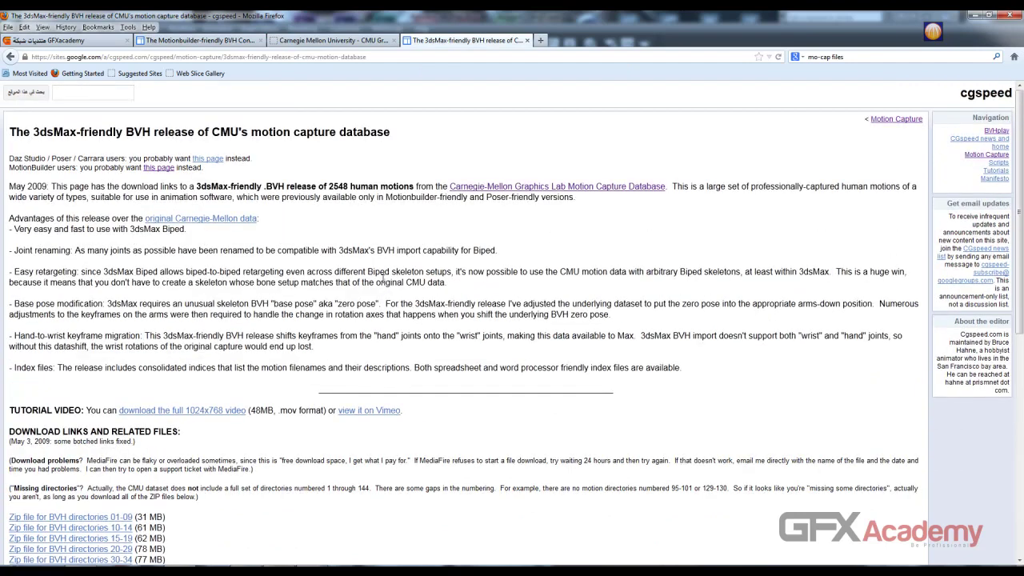
Return to the GFXacademy forum's main page and switch back to 3ds Max
click(70, 40)
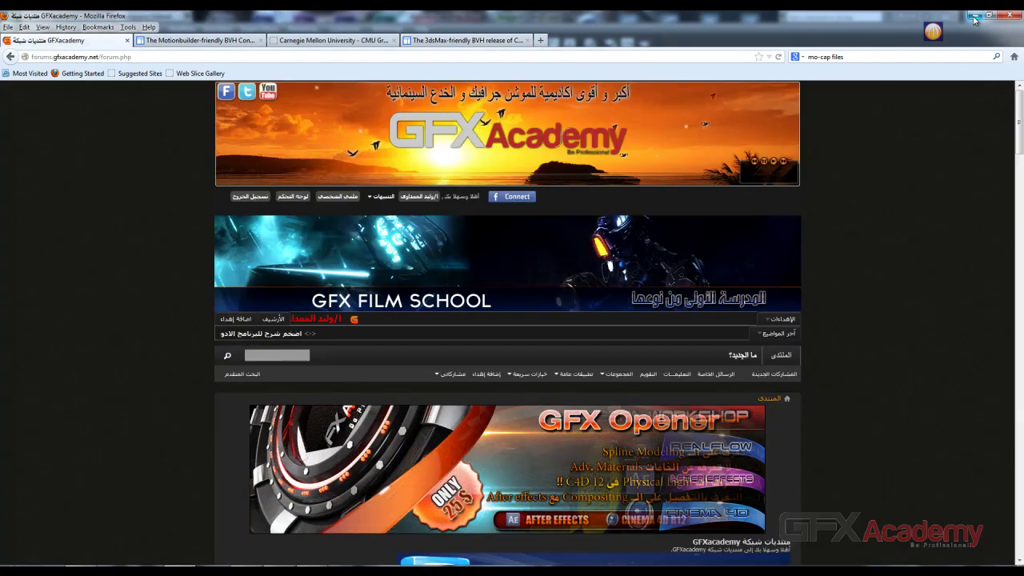
click(975, 16)
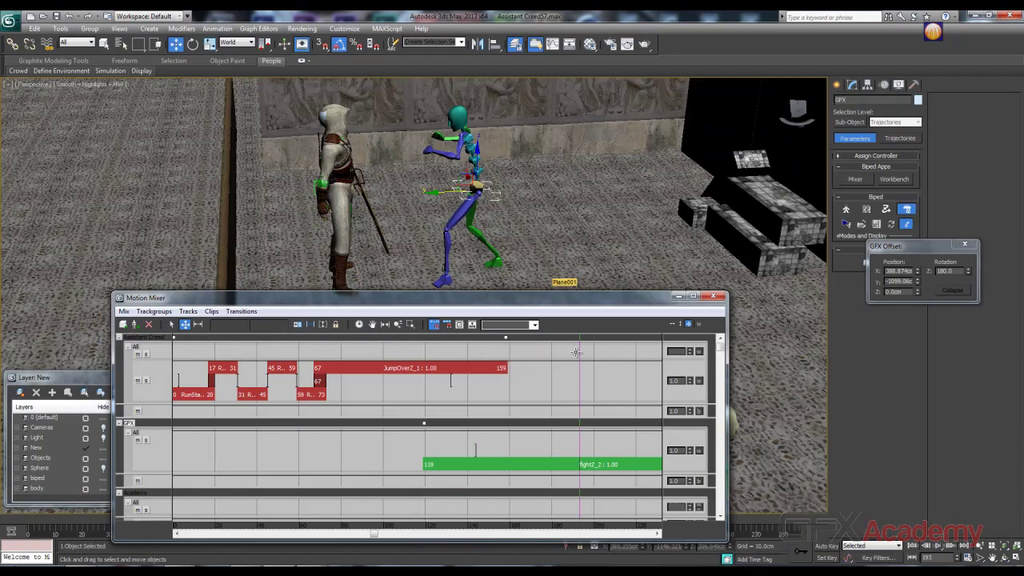
drag(560, 298, 555, 289)
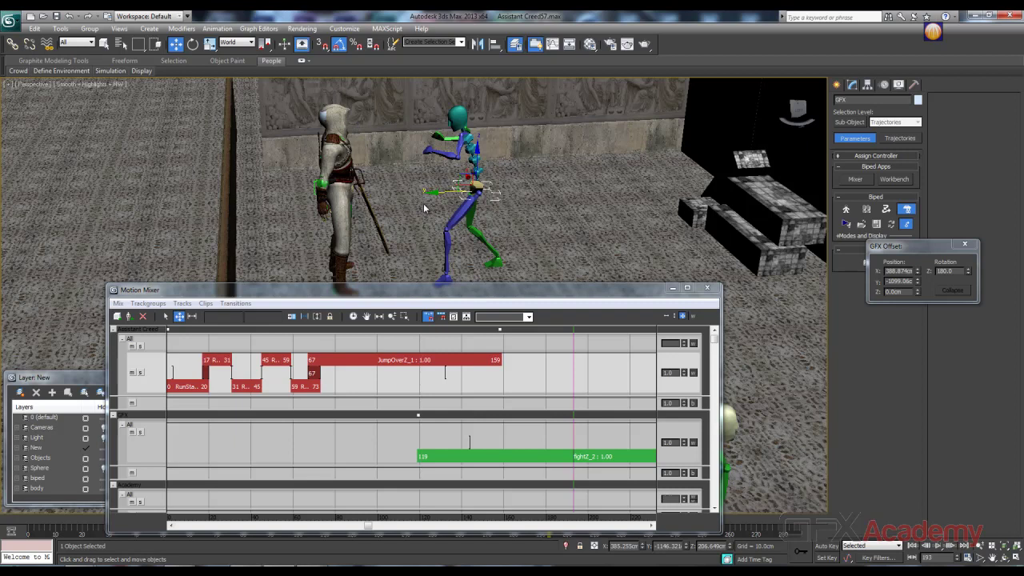
alt+middle_drag(423, 204, 365, 187)
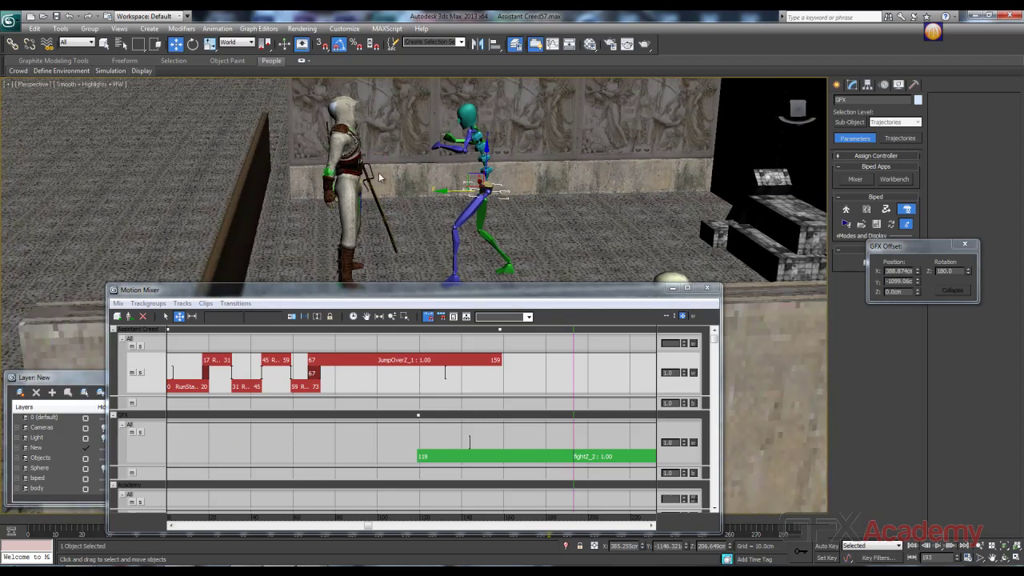
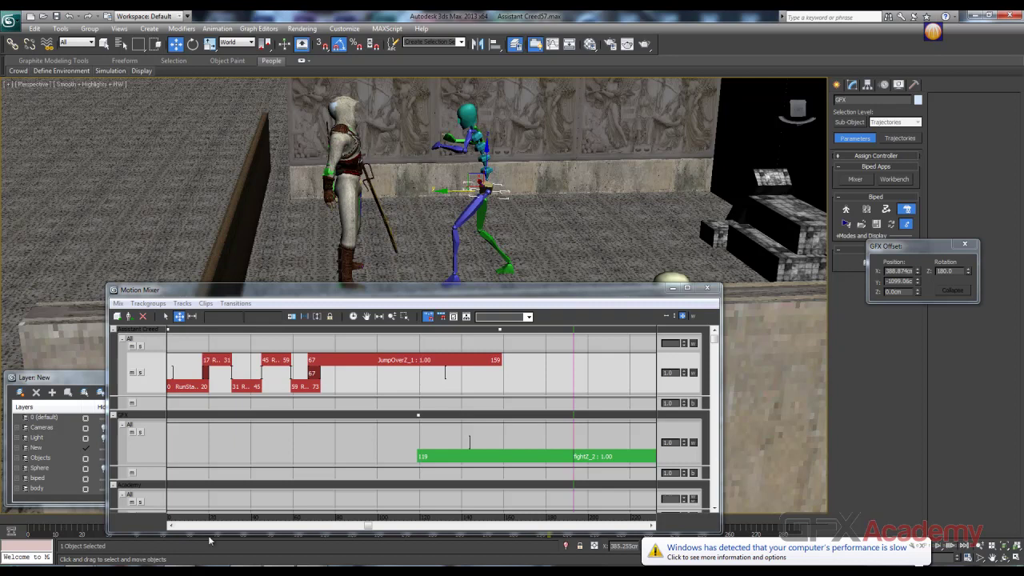
Switch to Firefox, open the animation academy section of the GFXacademy forum, and return to 3ds Max
click(196, 562)
scroll(118, 196, down, 10)
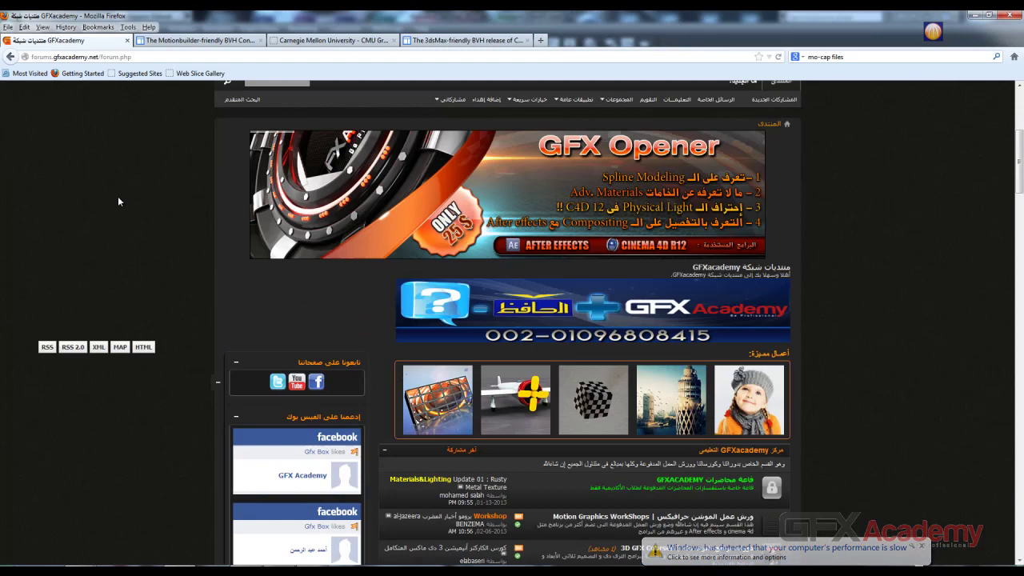
scroll(93, 203, down, 10)
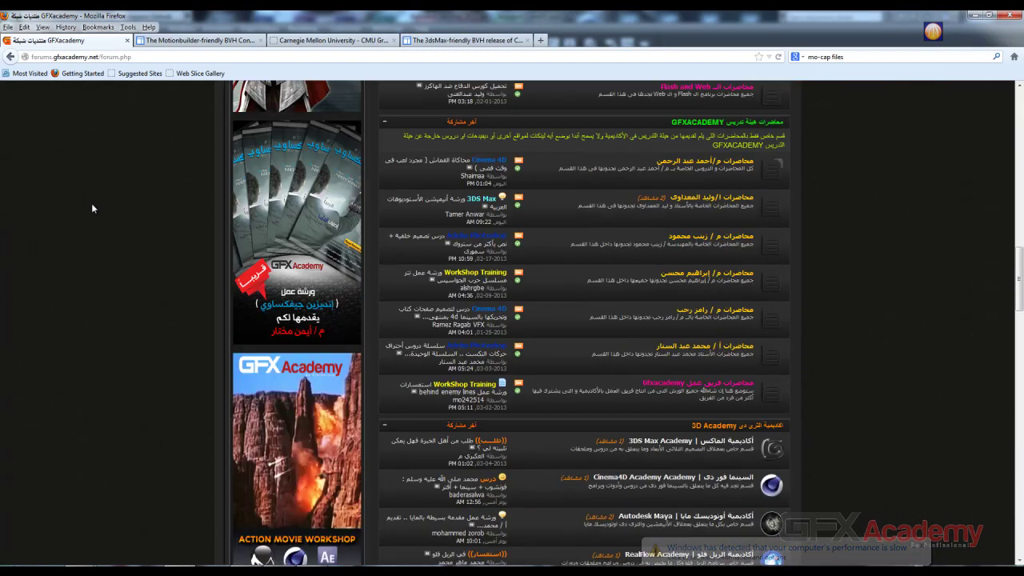
scroll(75, 203, down, 5)
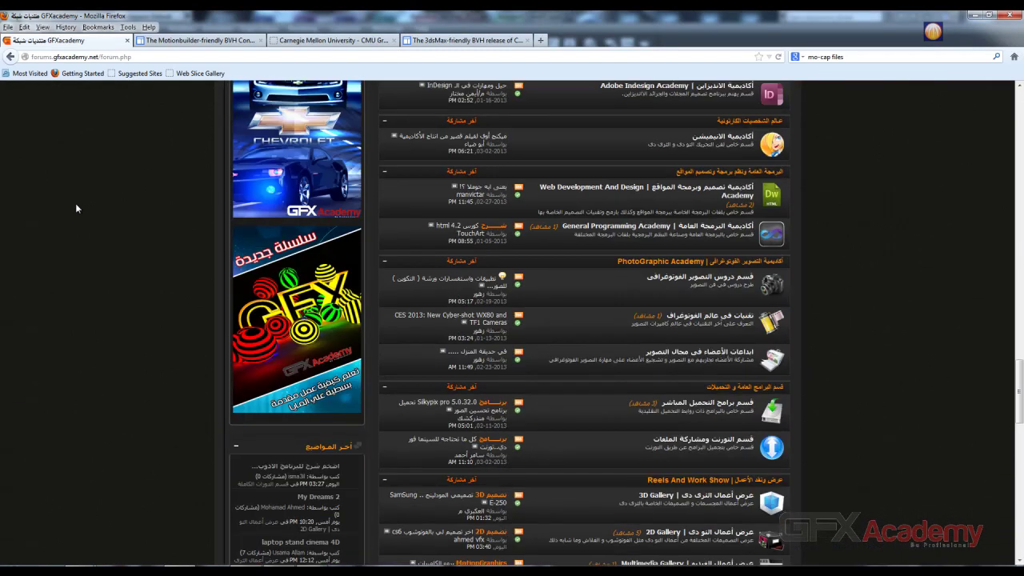
scroll(836, 264, up, 3)
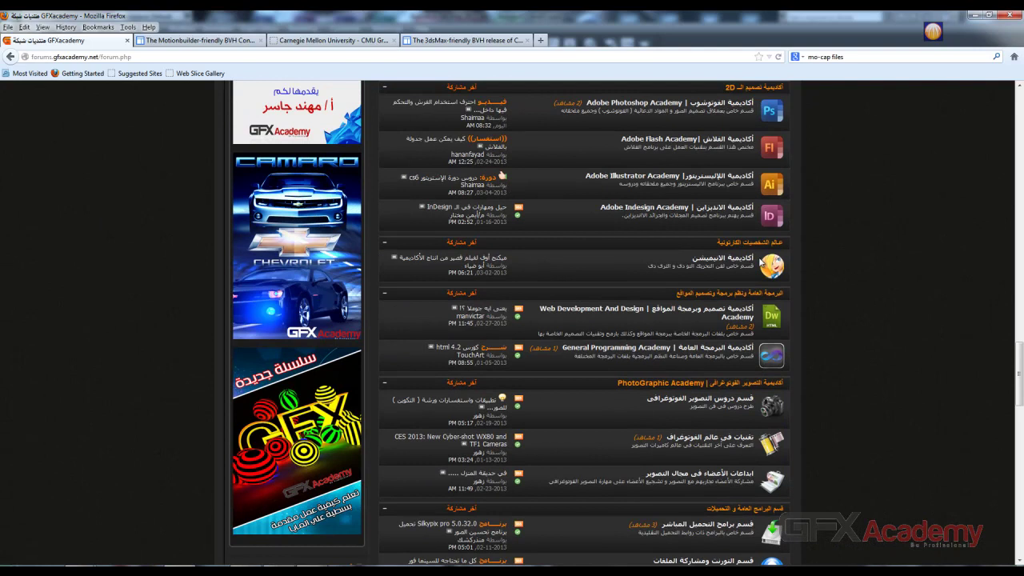
click(750, 261)
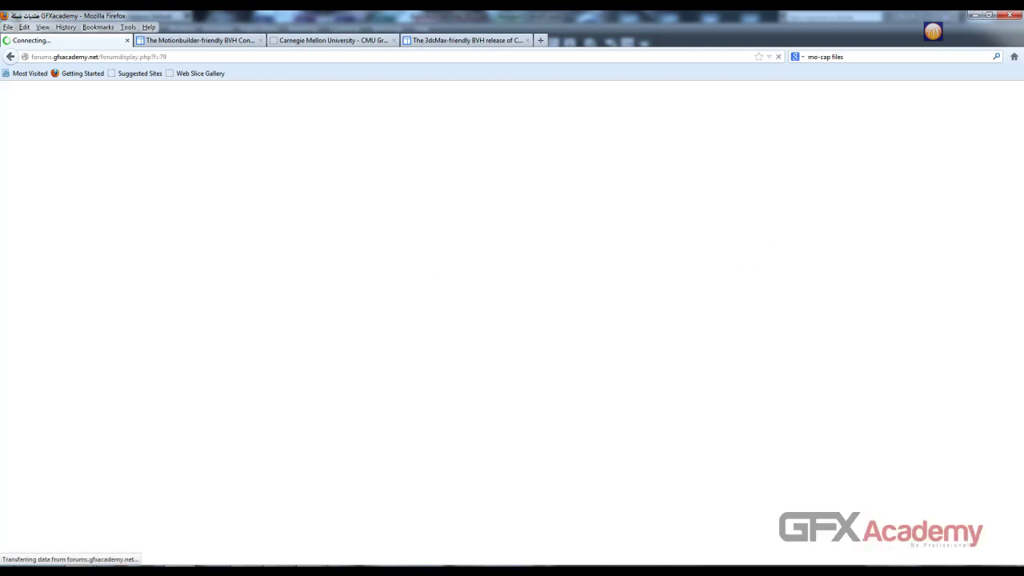
mouse_move(198, 563)
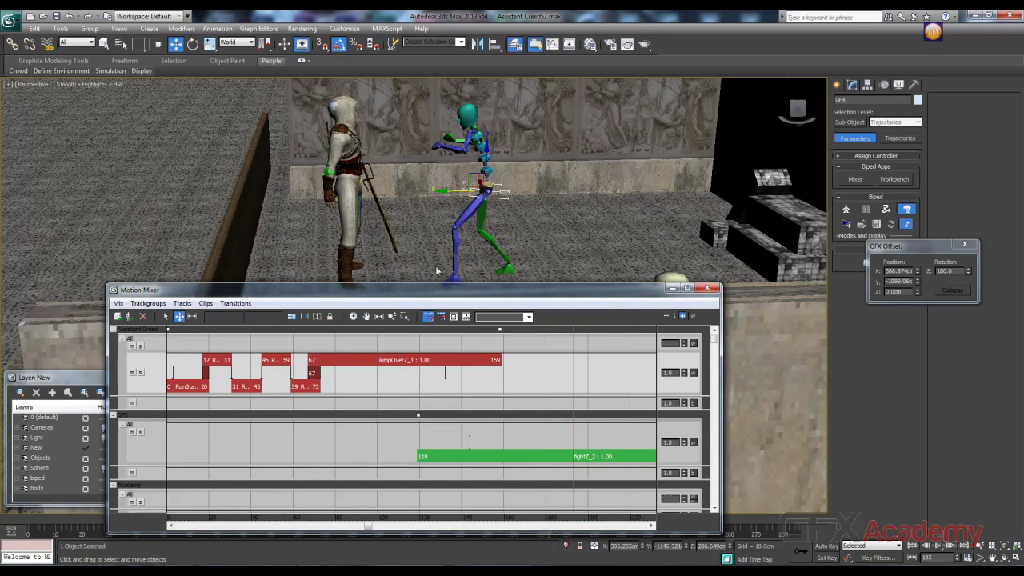
Go to frame 144 and start adding new clips from files to the hero's transition track in the Motion Mixer
middle_drag(305, 232, 340, 235)
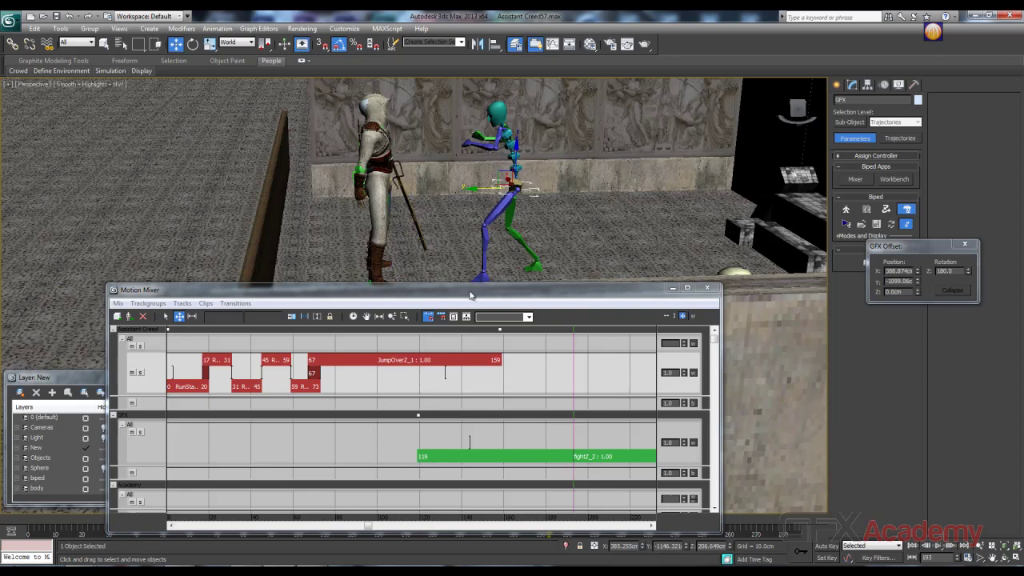
drag(466, 286, 426, 290)
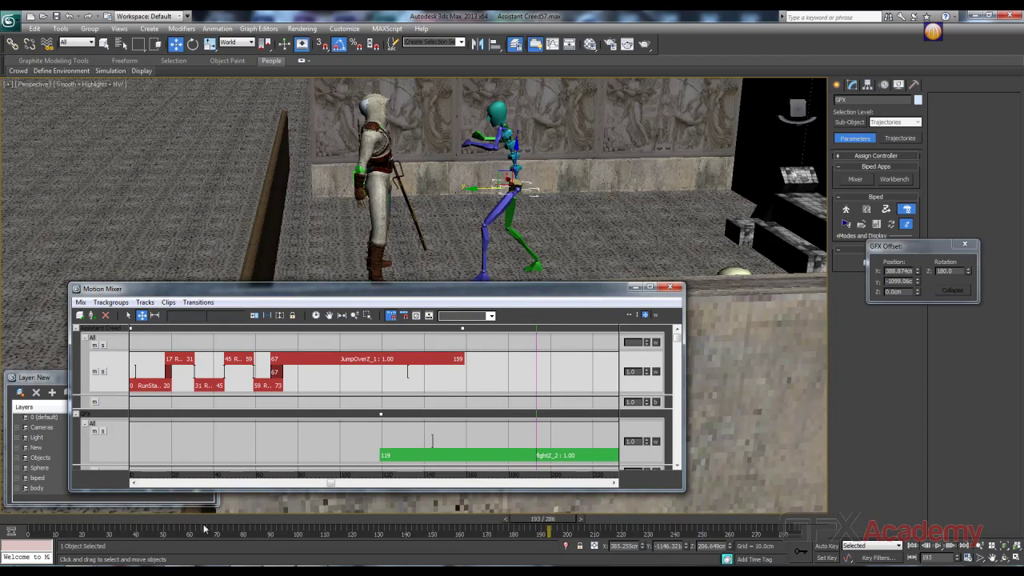
drag(519, 524, 394, 506)
key(w)
right_click(488, 392)
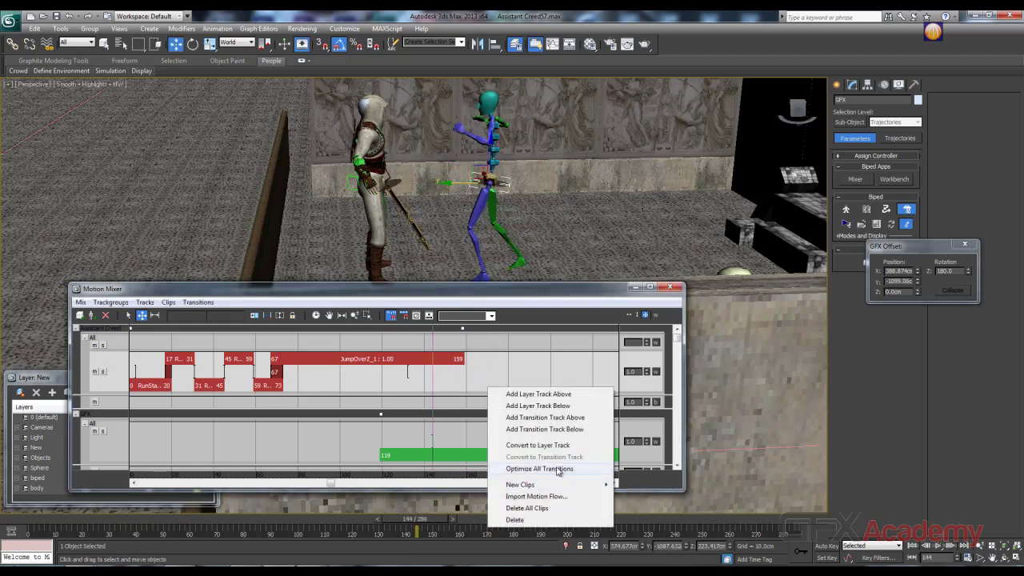
mouse_move(579, 485)
click(626, 487)
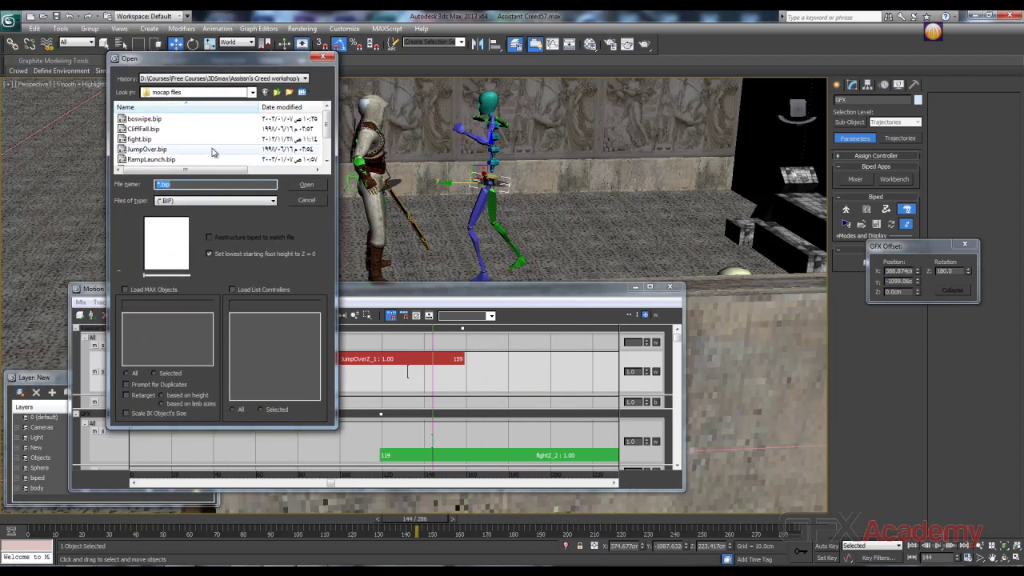
Browse to the Defeat folder on SAMSUNG (H:) under Motion Capture, Motion Capture new, animetors, Bip
mouse_move(326, 128)
mouse_down()
mouse_move(328, 149)
mouse_move(338, 122)
mouse_up()
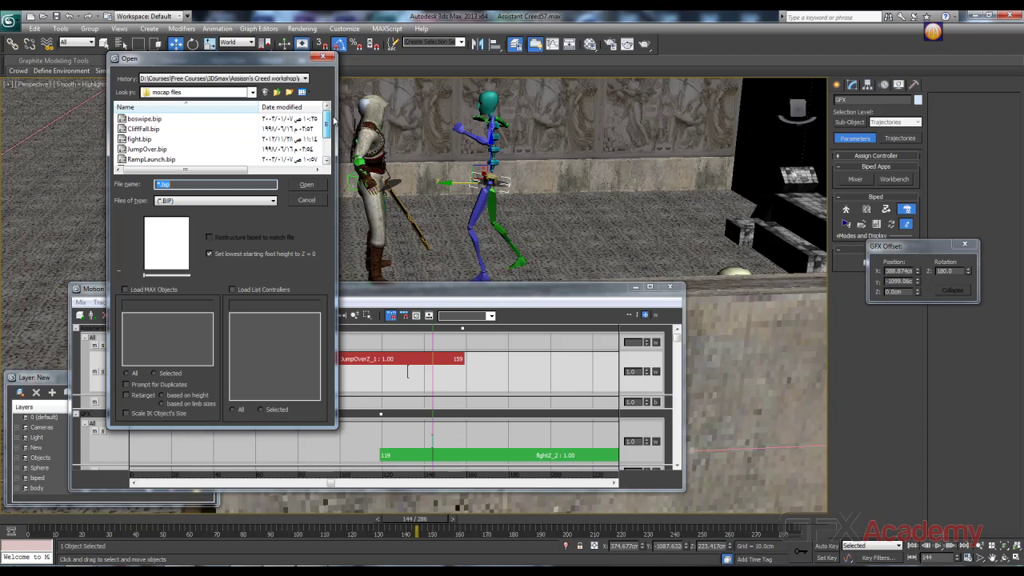
click(251, 93)
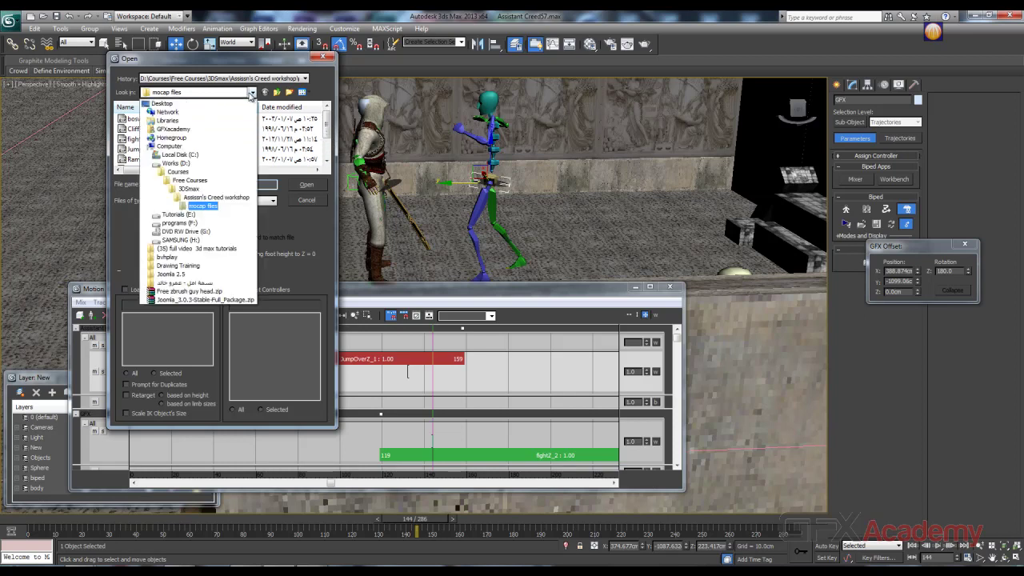
click(194, 242)
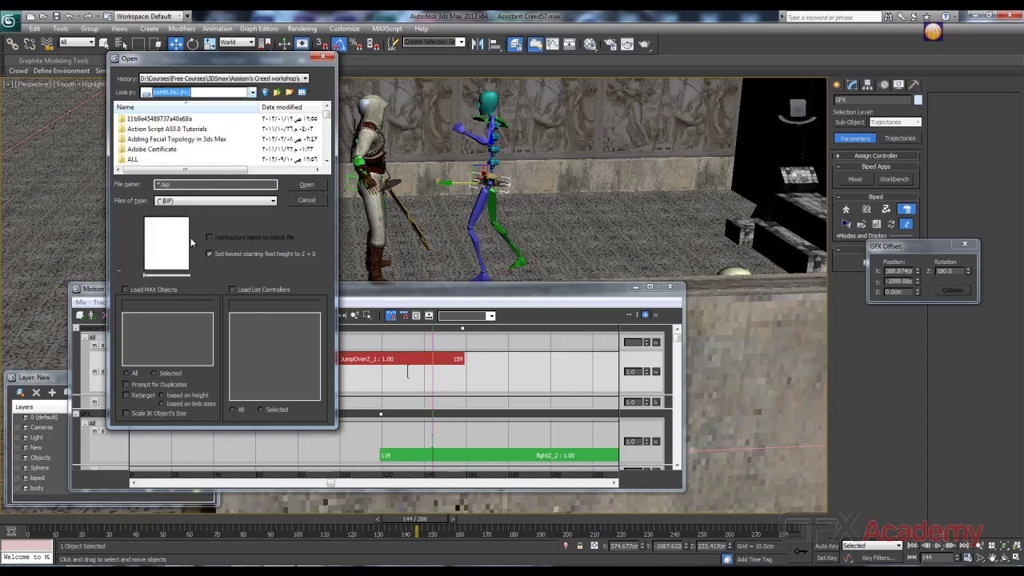
scroll(148, 152, down, 1)
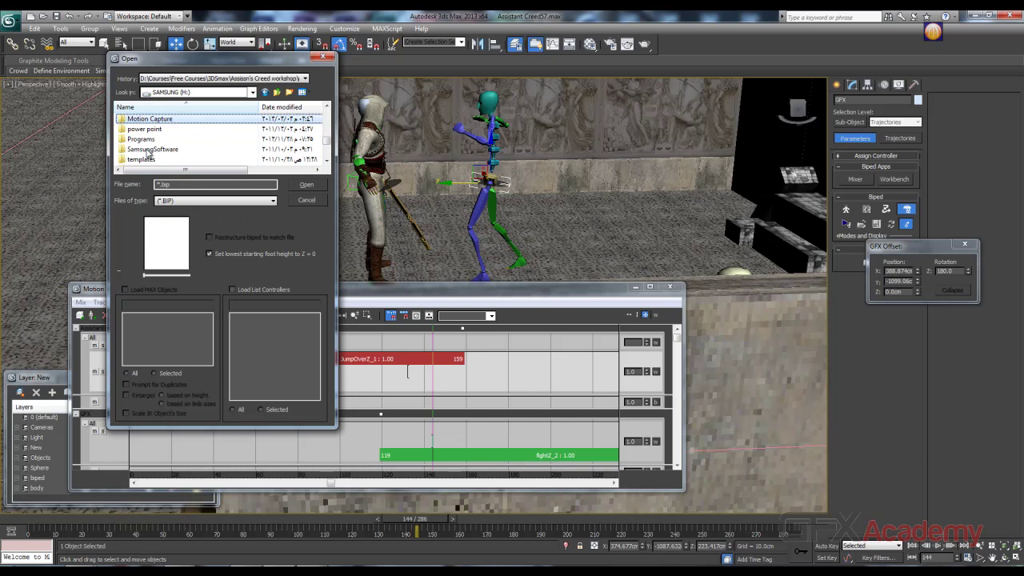
key(Return)
click(143, 128)
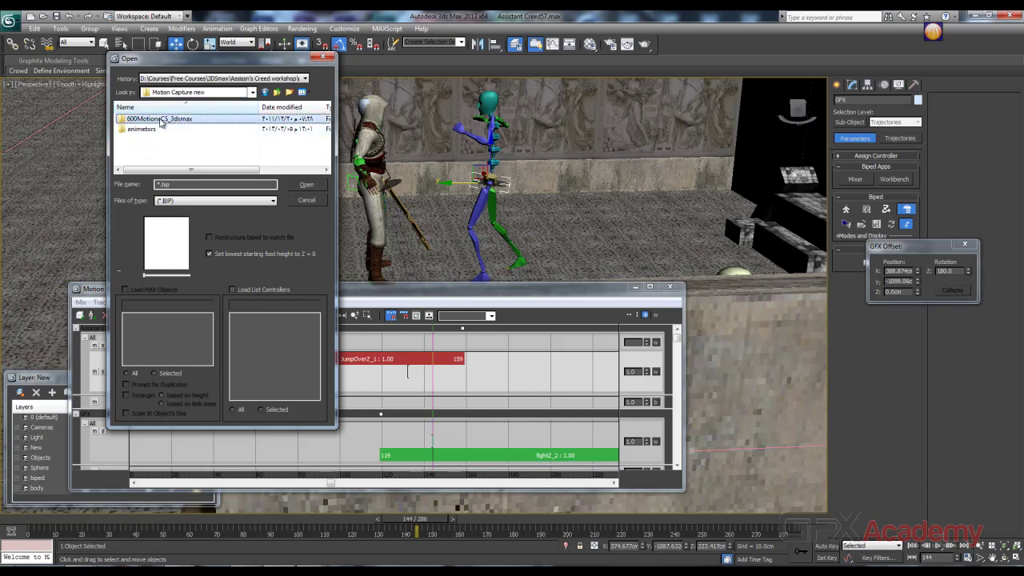
double_click(143, 128)
double_click(147, 119)
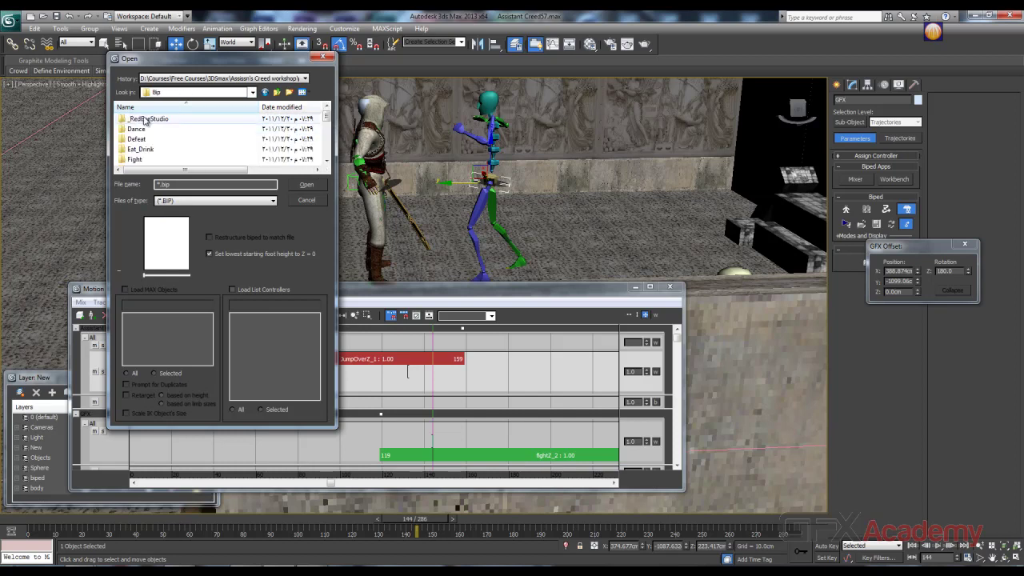
click(274, 95)
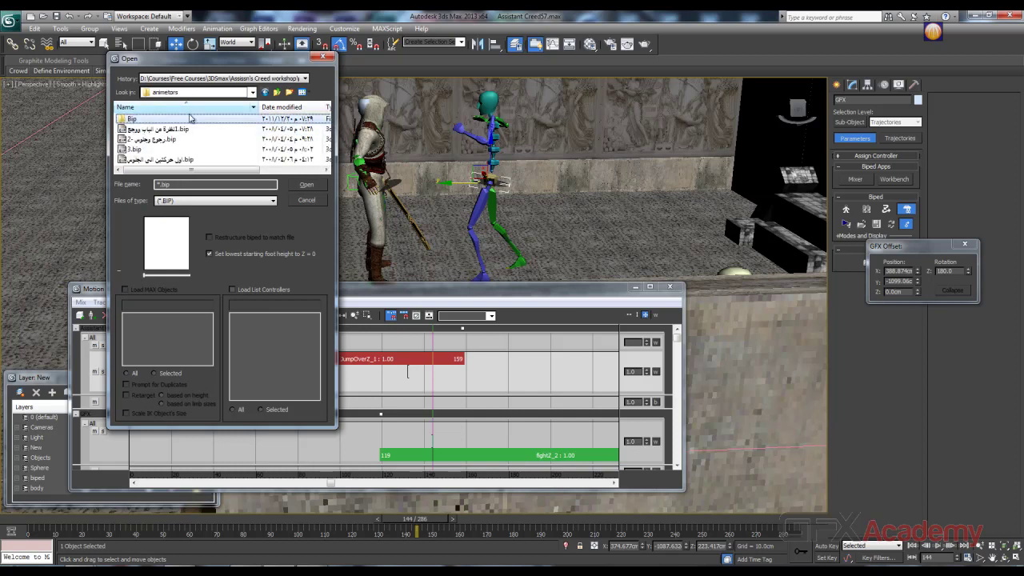
double_click(149, 119)
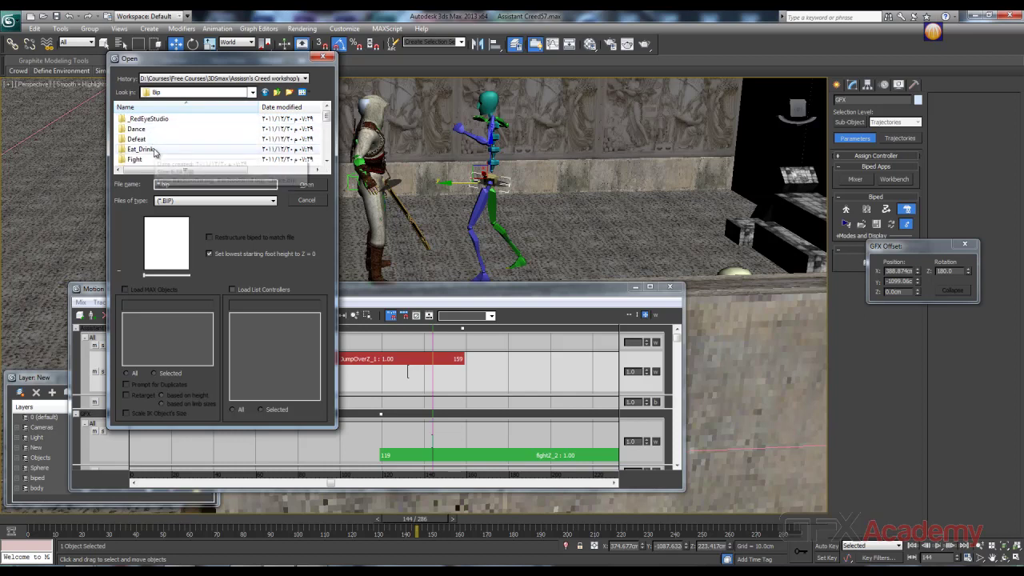
double_click(148, 138)
Preview the BackStab, BlownBack, FacePlant, KOed and LiftDie motions in the Defeat folder by scrubbing their thumbnails
click(145, 118)
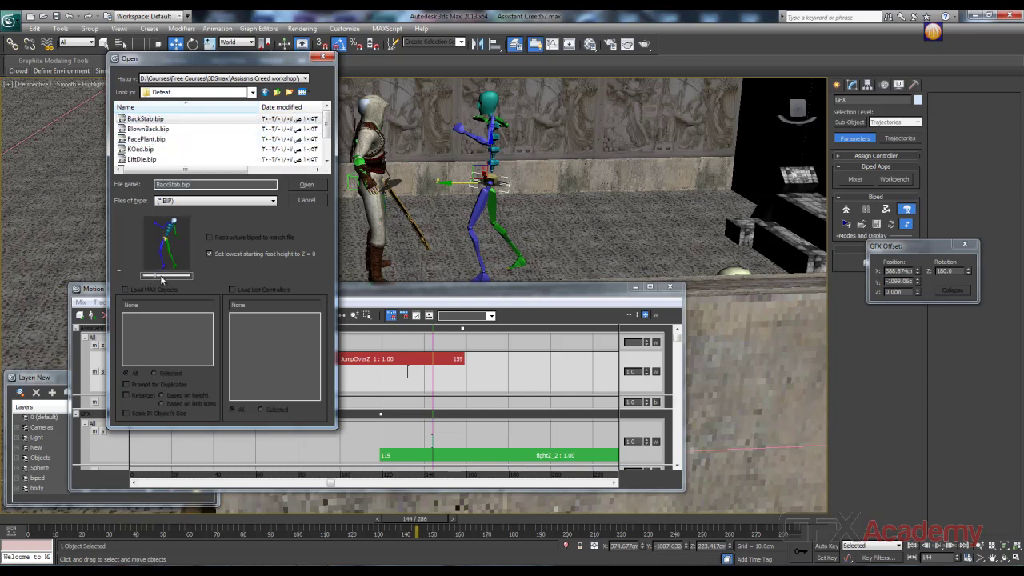
mouse_move(161, 278)
mouse_down()
mouse_move(176, 278)
mouse_move(145, 279)
mouse_move(180, 278)
mouse_move(147, 279)
mouse_up()
click(148, 130)
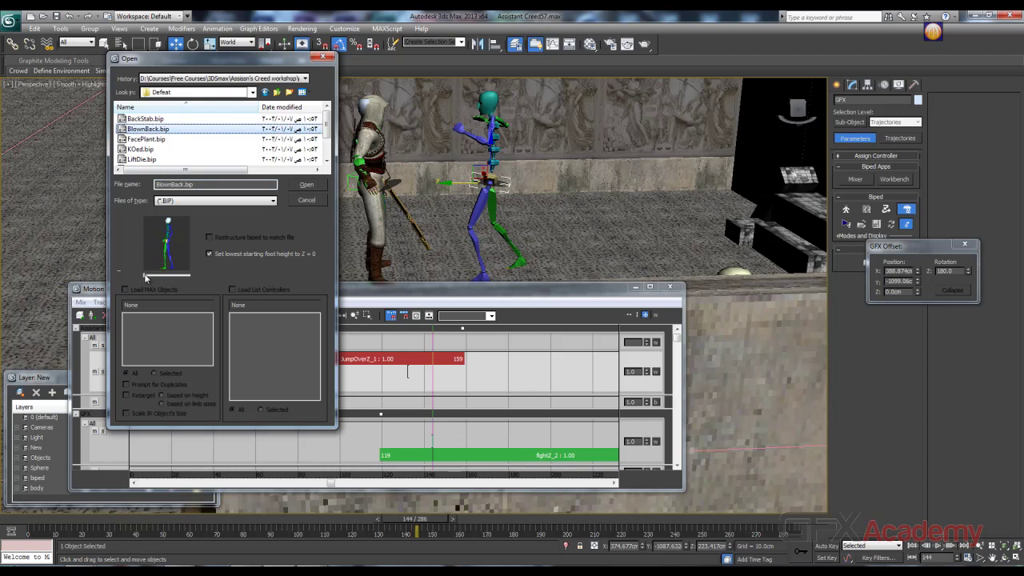
mouse_move(145, 278)
mouse_down()
mouse_move(169, 278)
mouse_move(151, 279)
mouse_up()
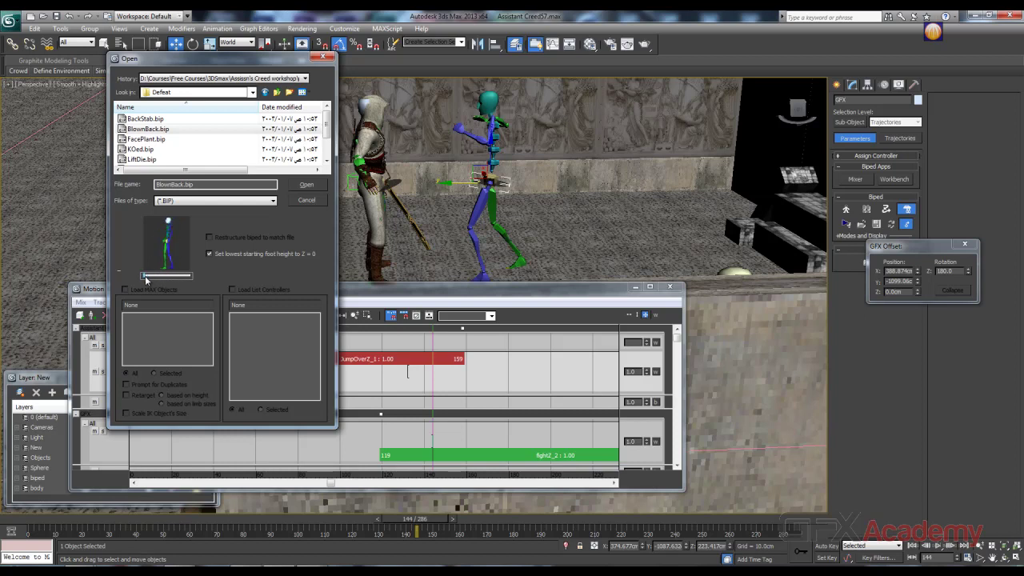
mouse_move(146, 279)
mouse_down()
mouse_move(177, 277)
mouse_move(148, 279)
mouse_up()
click(152, 139)
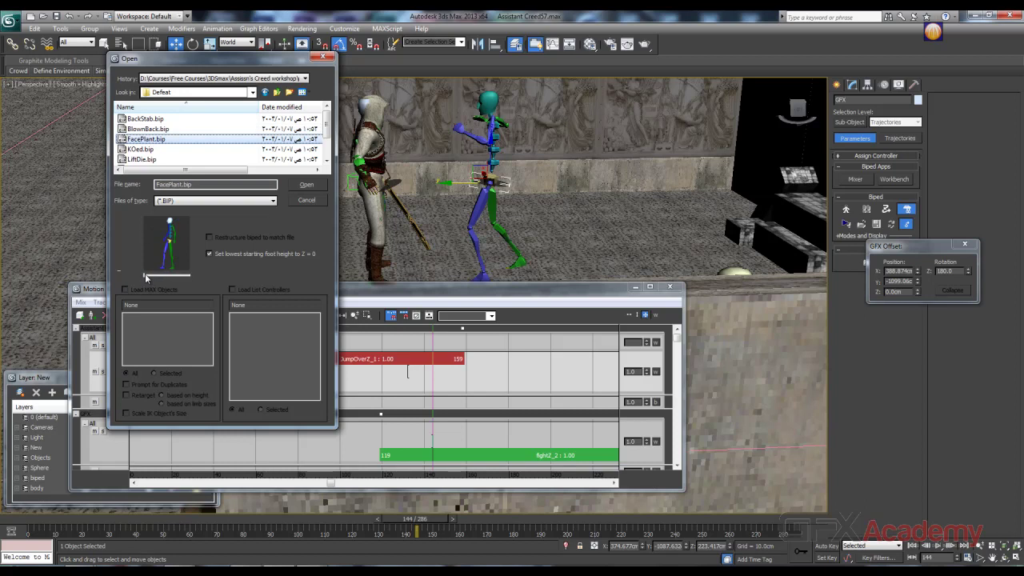
drag(145, 274, 157, 278)
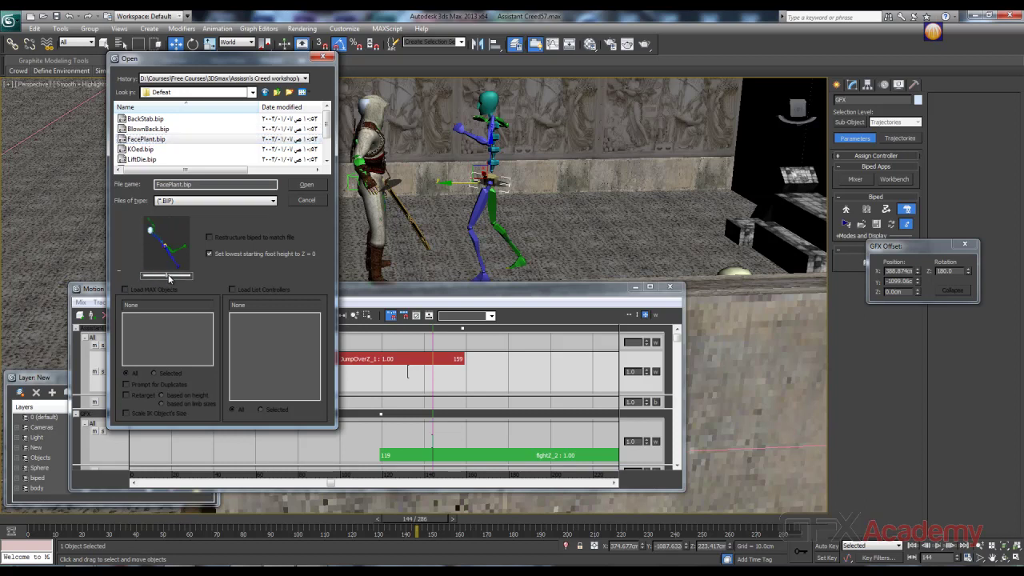
key(Down)
mouse_move(144, 276)
mouse_down()
mouse_move(180, 277)
mouse_move(154, 278)
mouse_up()
click(141, 160)
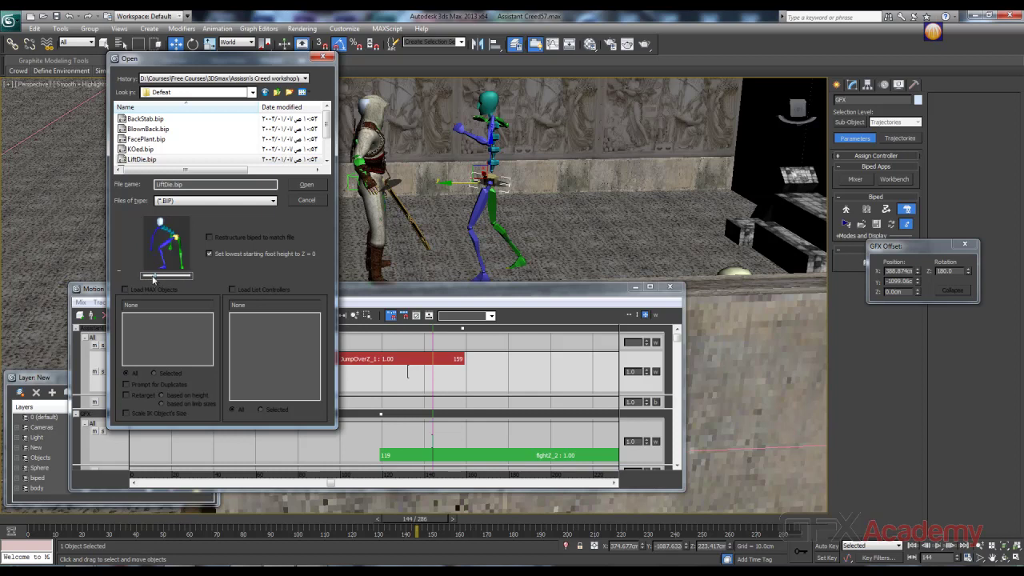
Copy BackStab.bip and BlownBack.bip from the Defeat folder into the workshop's mocap files folder
click(145, 118)
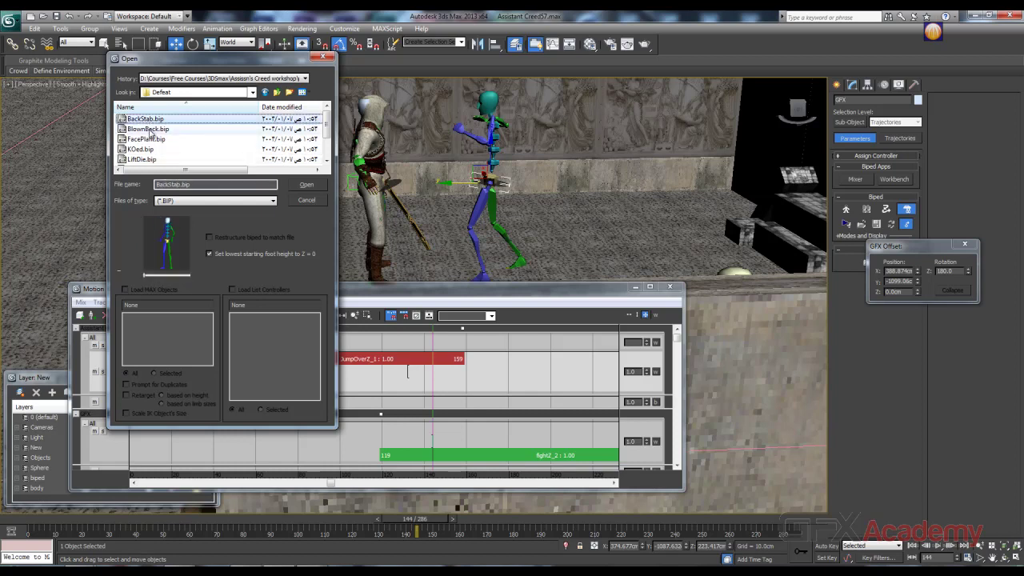
ctrl+click(149, 128)
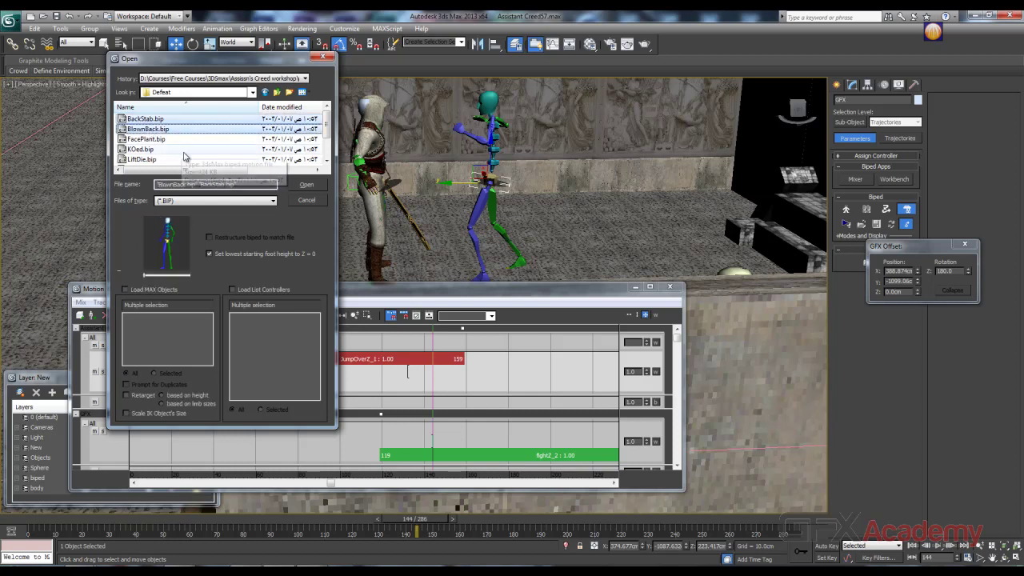
click(252, 92)
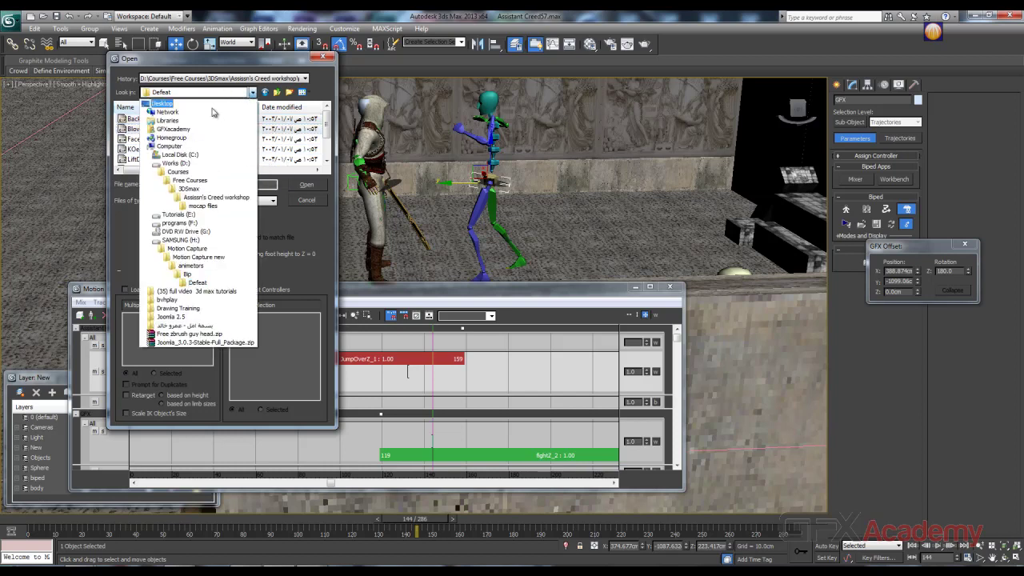
click(210, 206)
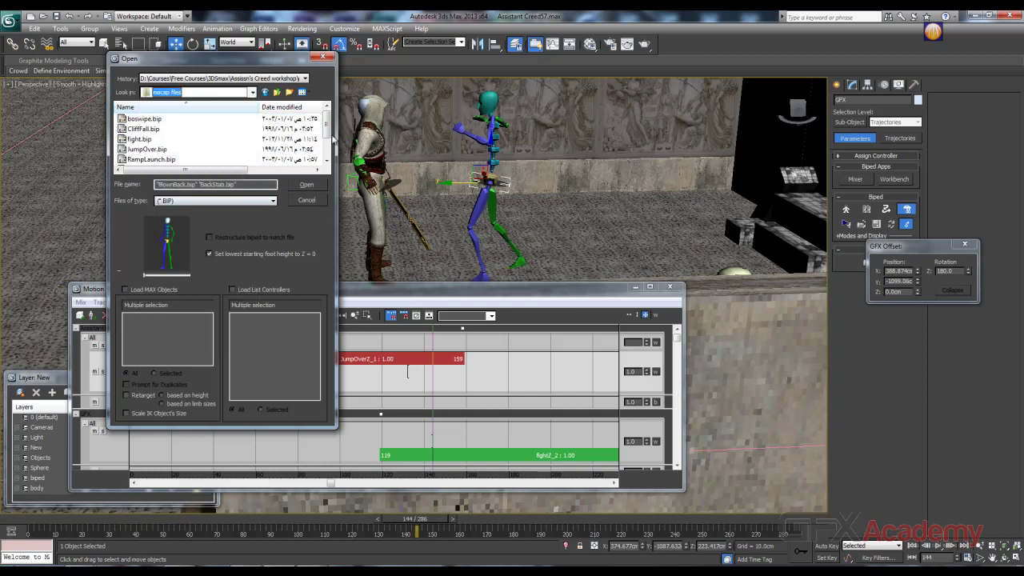
scroll(331, 124, down, 2)
right_click(221, 144)
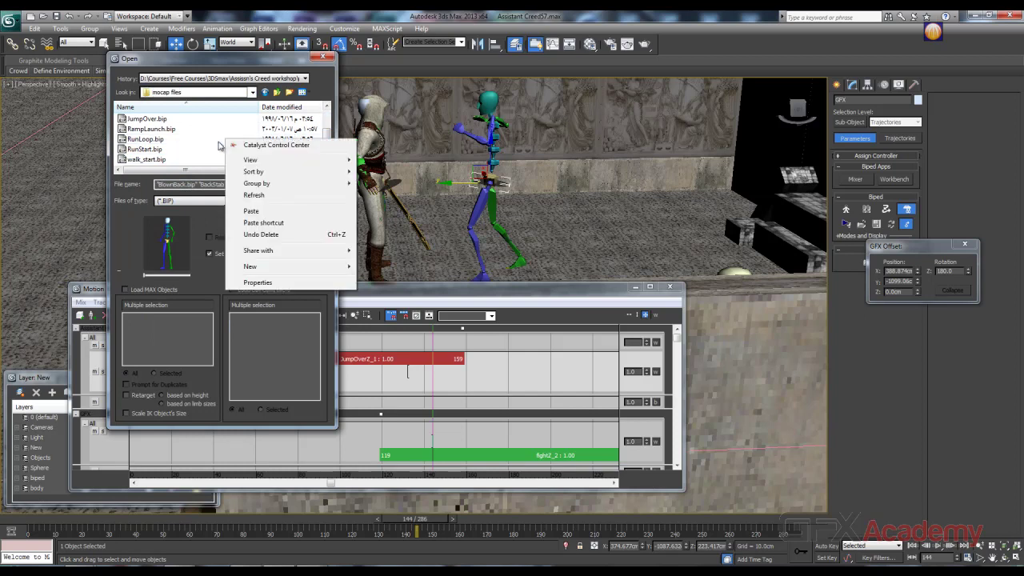
click(250, 211)
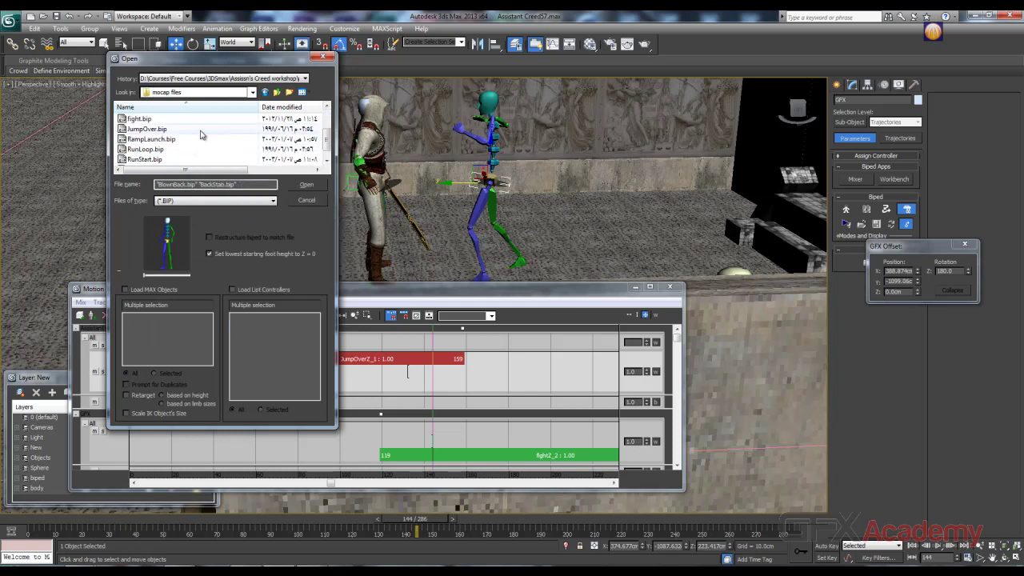
Load BackStab.bip from the mocap files folder into the hero's track, quantizing the footsteps and keys to frames
click(152, 118)
scroll(156, 136, up, 3)
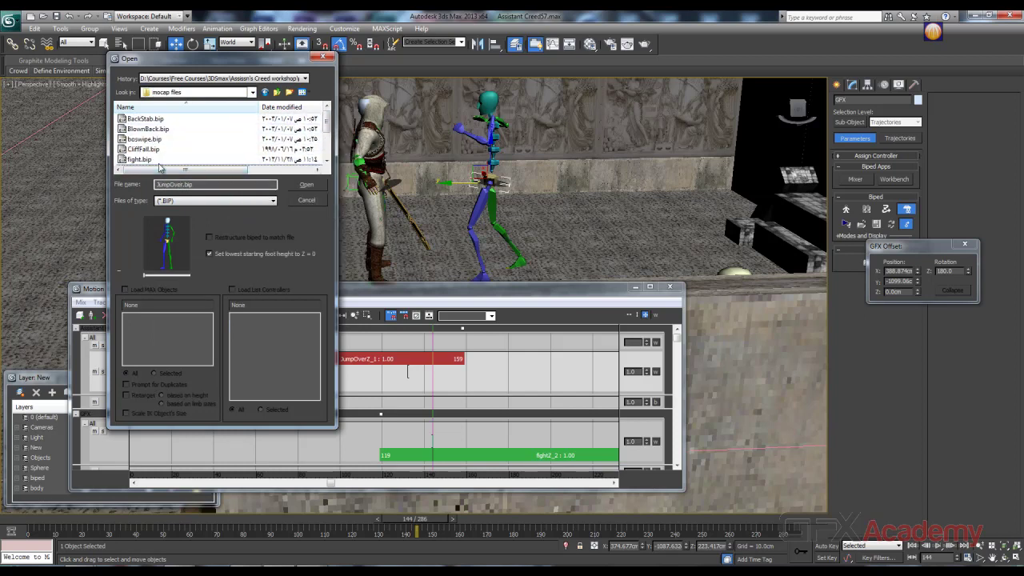
click(146, 118)
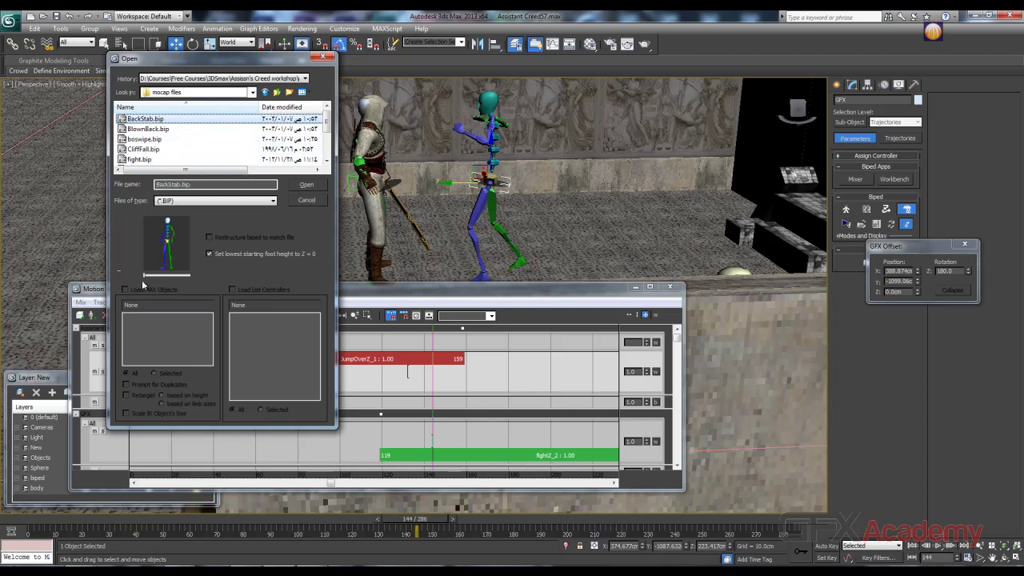
mouse_move(146, 278)
mouse_down()
mouse_move(160, 277)
mouse_move(146, 279)
mouse_up()
click(308, 189)
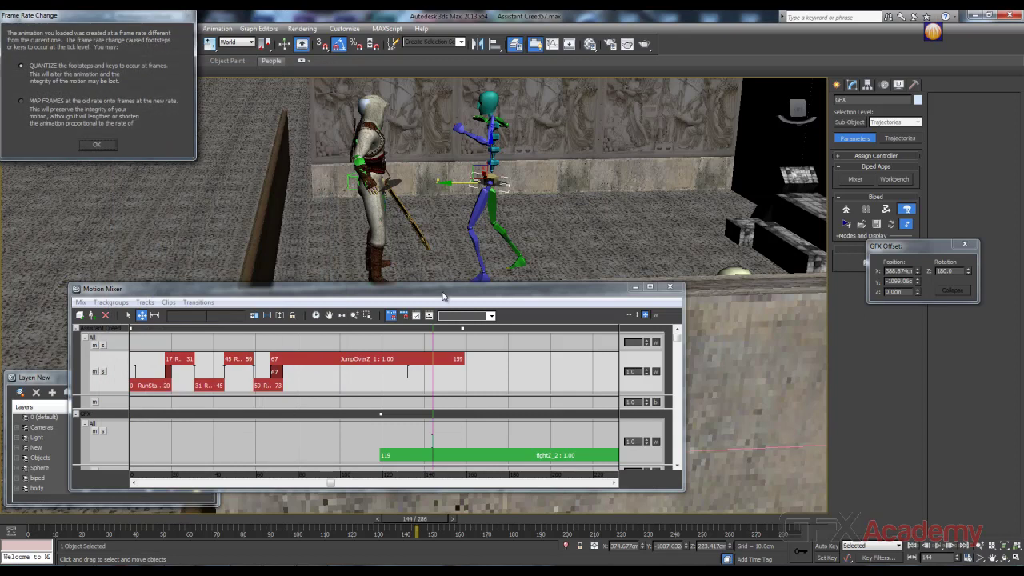
click(98, 145)
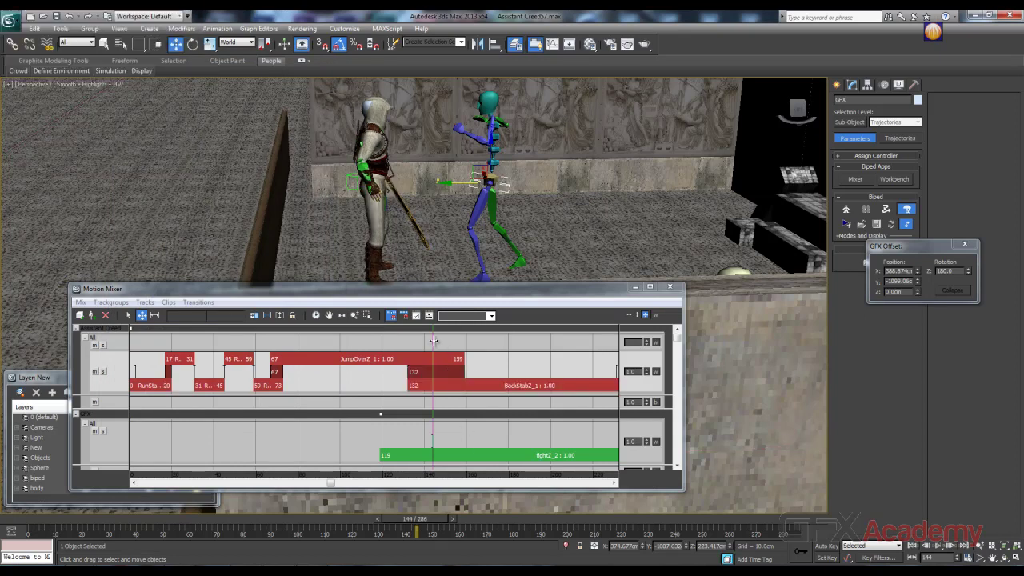
Go to frame 151 and optimize the transition between the JumpOver and BackStab clips with the default optimization settings
mouse_move(433, 341)
mouse_down()
mouse_move(470, 342)
mouse_move(375, 346)
mouse_move(472, 350)
mouse_move(418, 351)
mouse_move(447, 353)
mouse_up()
right_click(426, 372)
click(464, 404)
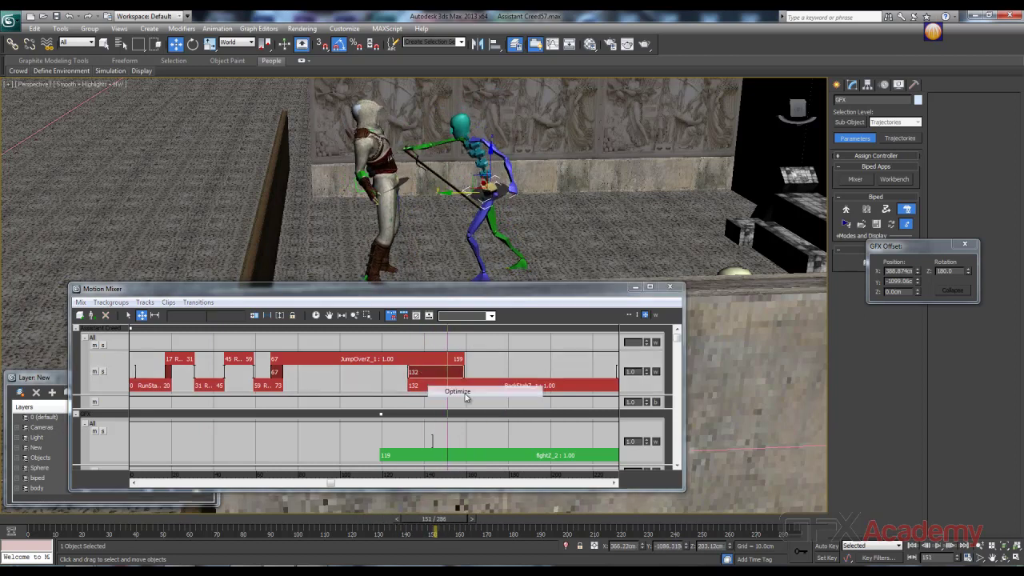
click(465, 460)
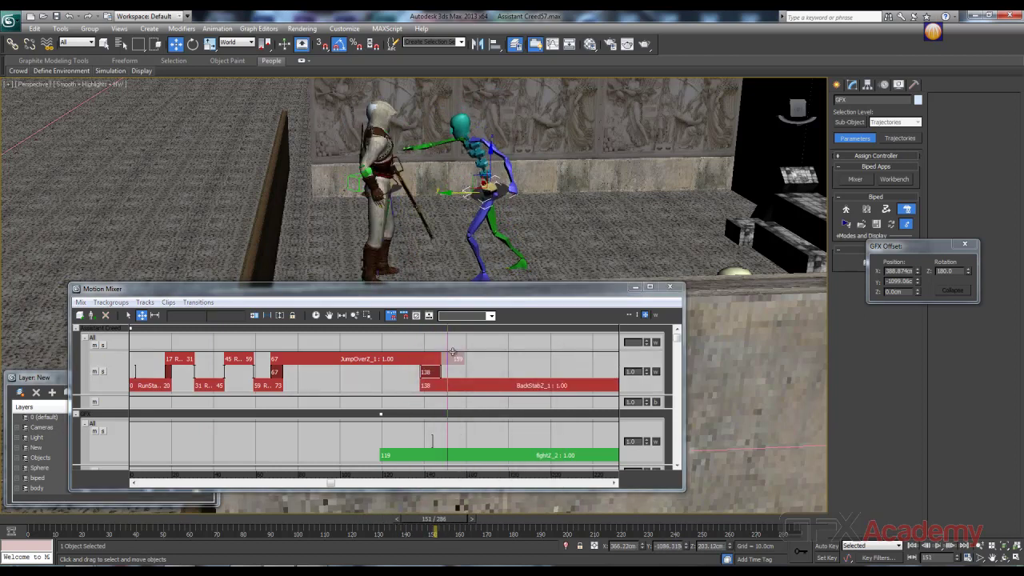
Shift the hero's BackStab clip to start at frame 135, checking its timing against the GFX attack up to frame 159
mouse_move(447, 347)
mouse_down()
mouse_move(356, 349)
mouse_move(505, 352)
mouse_move(384, 350)
mouse_move(469, 349)
mouse_move(437, 349)
mouse_up()
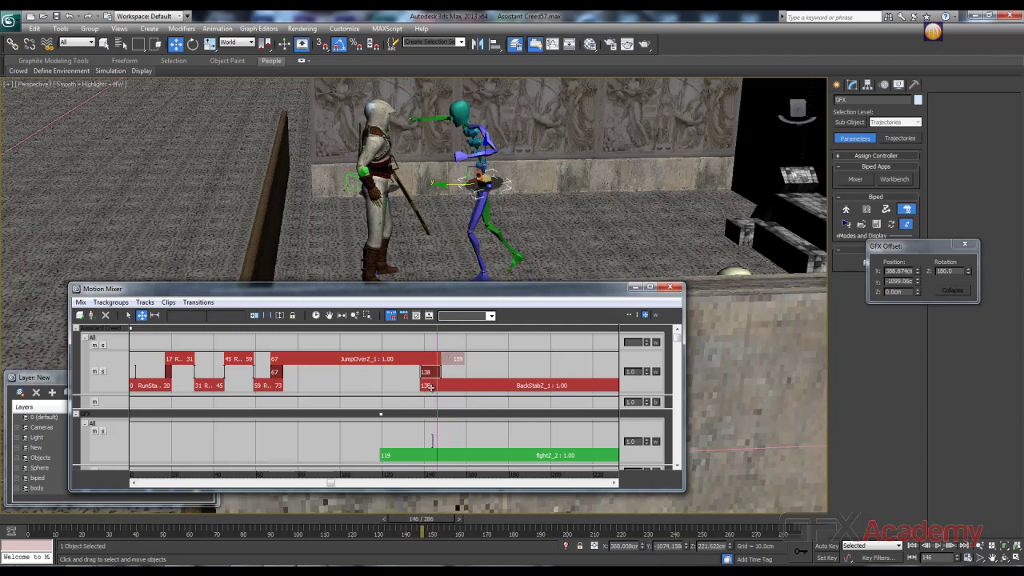
drag(459, 387, 456, 387)
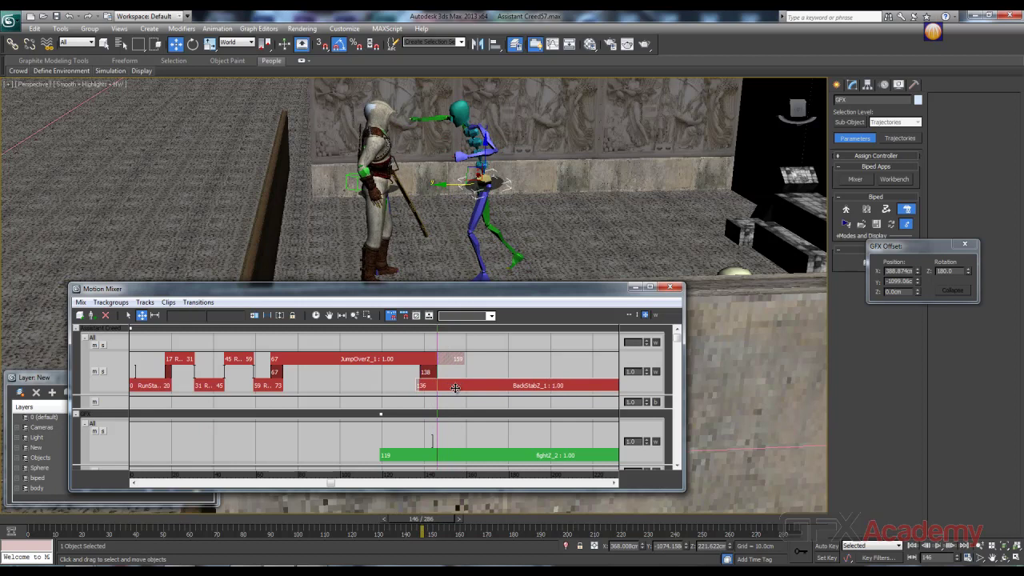
mouse_move(438, 341)
mouse_down()
mouse_move(416, 342)
mouse_move(451, 348)
mouse_up()
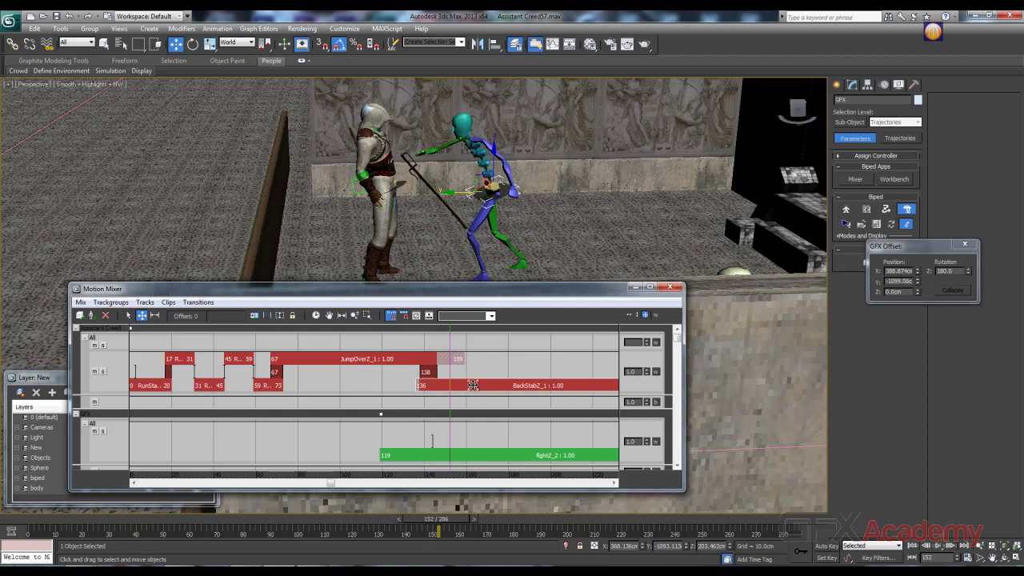
drag(473, 386, 472, 386)
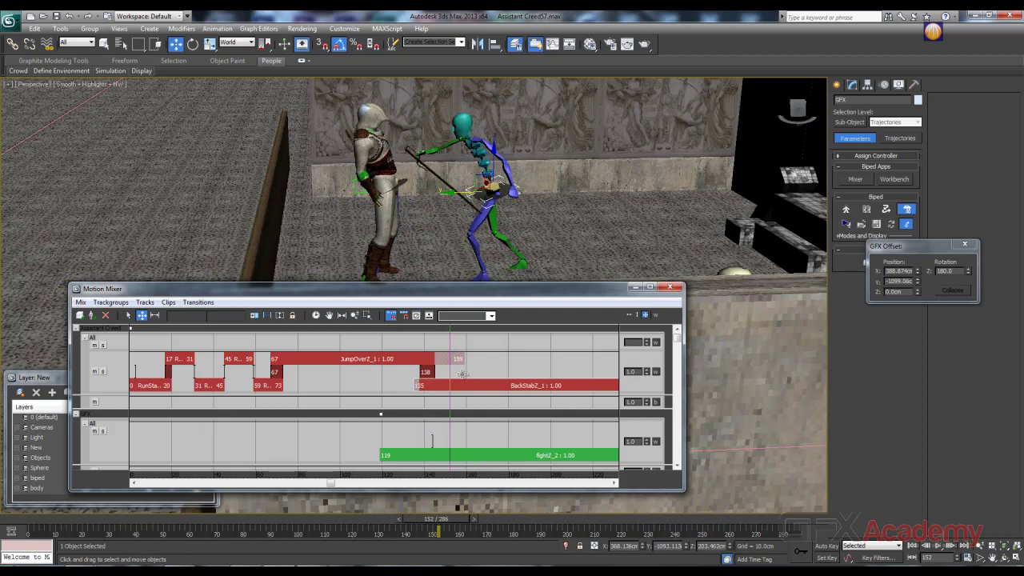
drag(450, 343, 467, 355)
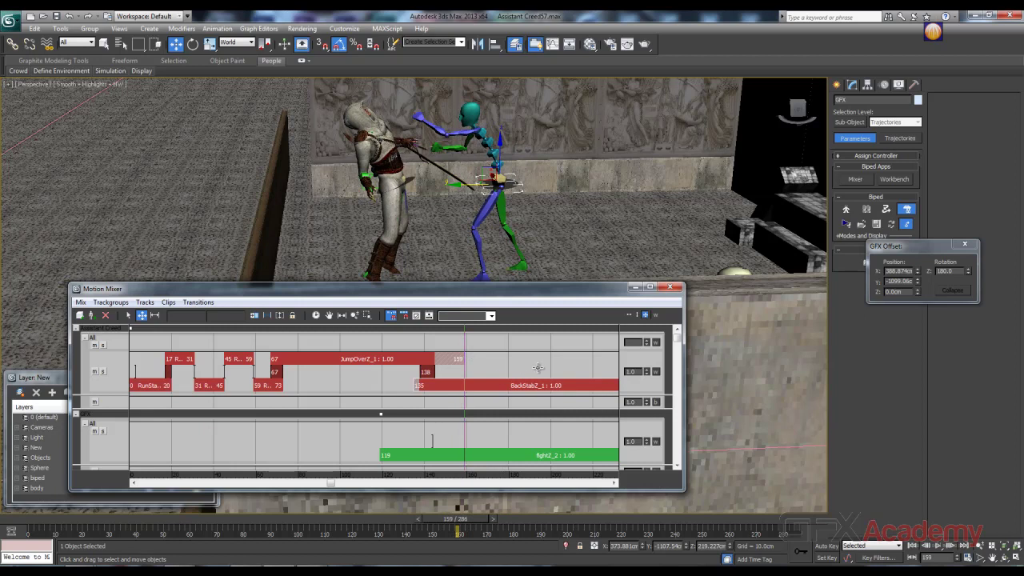
Turn on clip trimming and trim the end of the BackStab clip back to frame 159
middle_drag(538, 367, 421, 361)
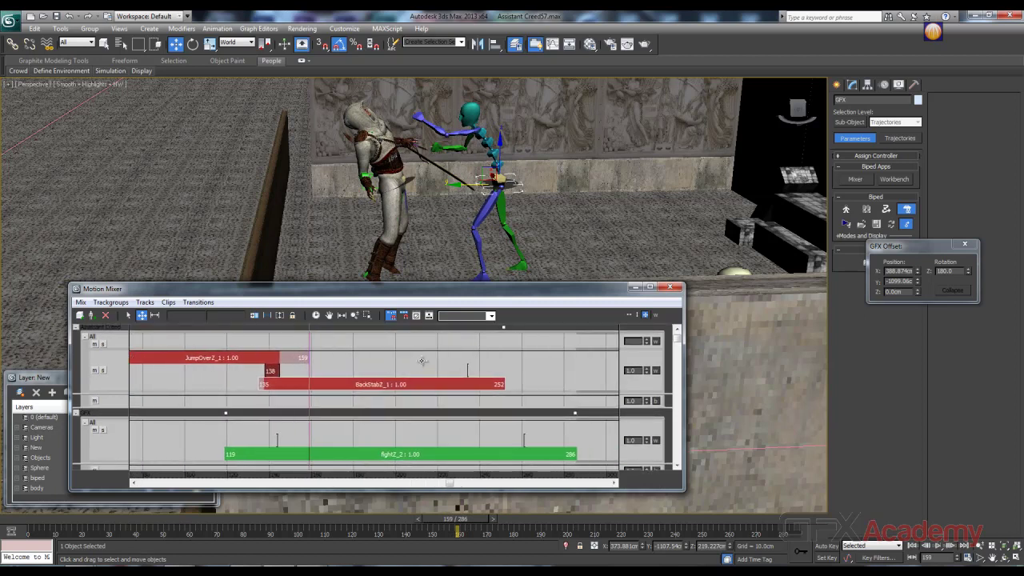
click(255, 316)
drag(502, 385, 313, 383)
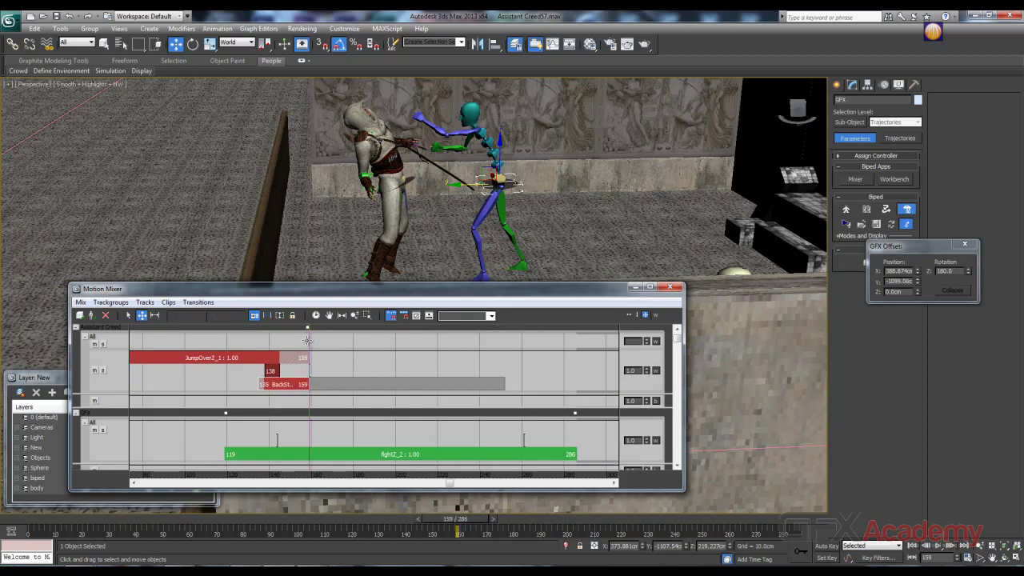
Go to frame 162 and add BlownBack.bip from files to the hero's transition track, quantizing keys to frames
mouse_move(309, 339)
mouse_down()
mouse_move(282, 339)
mouse_move(334, 347)
mouse_move(315, 344)
mouse_up()
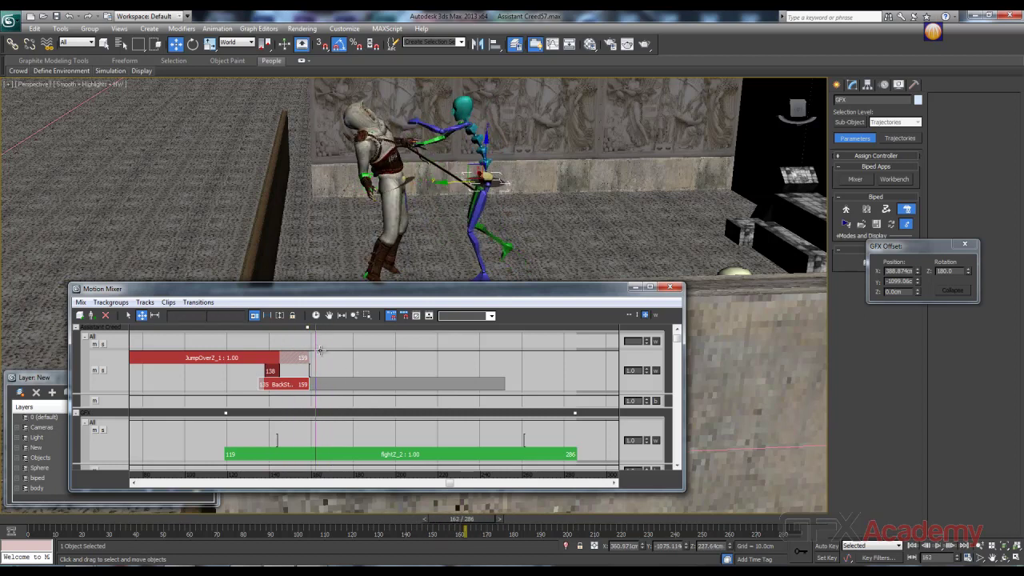
right_click(354, 375)
mouse_move(448, 471)
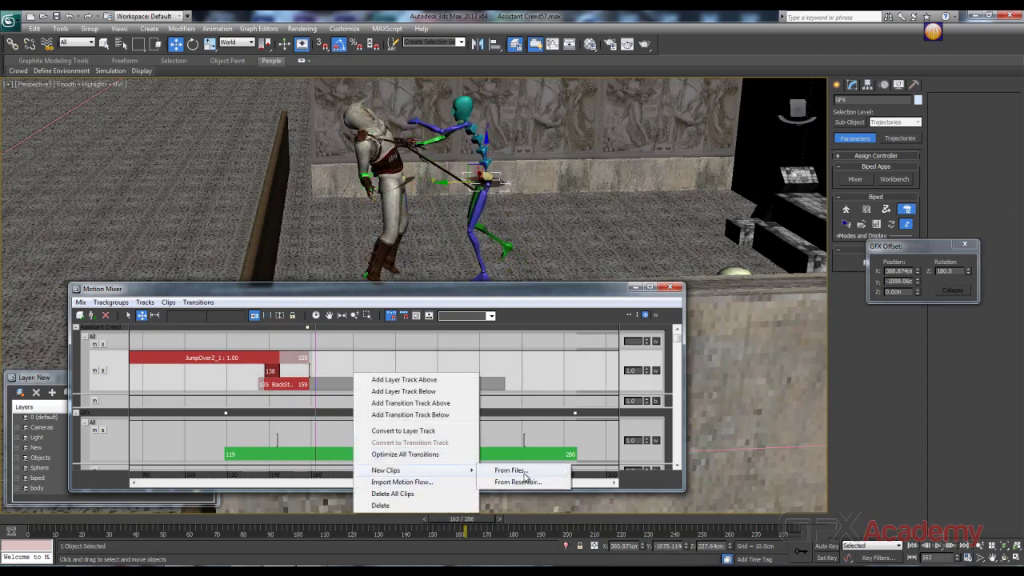
click(510, 471)
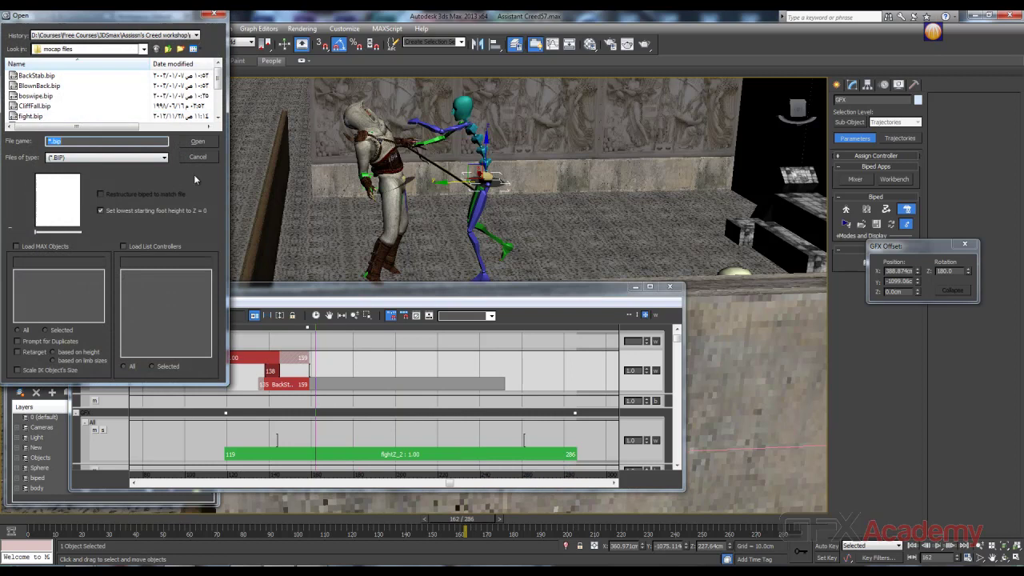
click(56, 87)
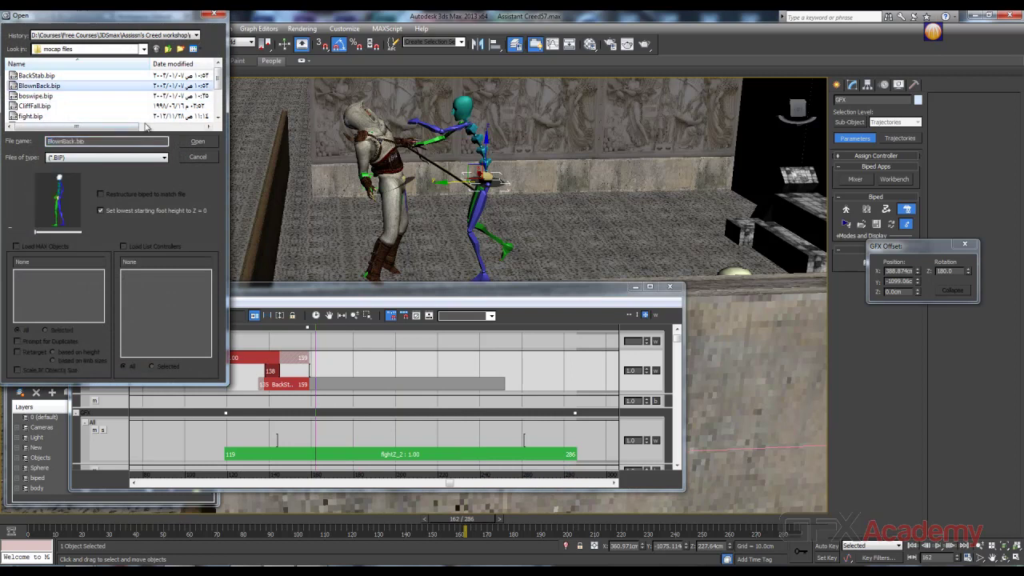
click(197, 144)
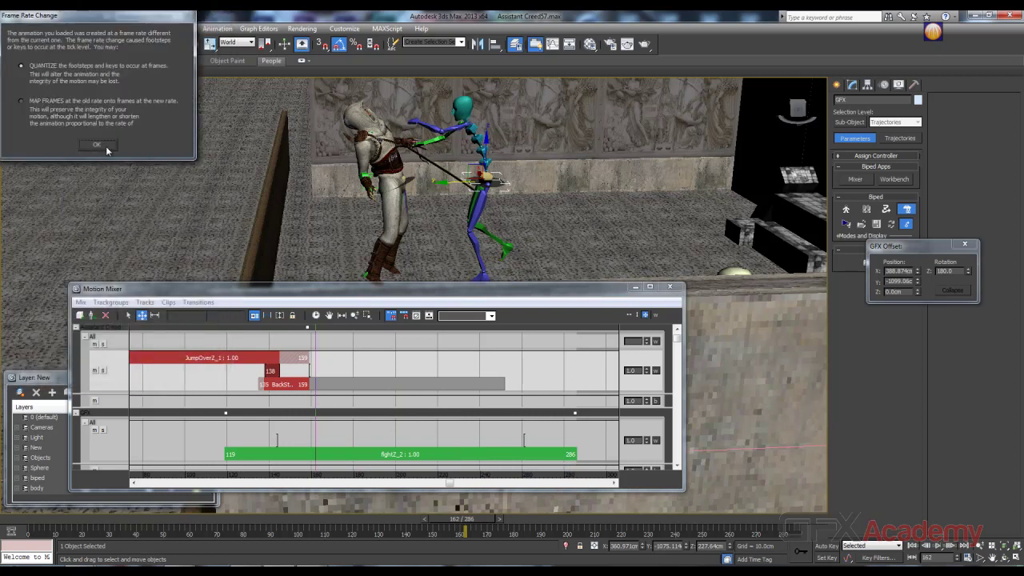
click(97, 144)
Place the BlownBack clip after BackStab on the hero's upper clip row and optimize the transition between them
mouse_move(358, 385)
mouse_down()
mouse_move(353, 365)
mouse_move(356, 396)
mouse_move(353, 365)
mouse_move(345, 373)
mouse_move(342, 361)
mouse_move(368, 369)
mouse_up()
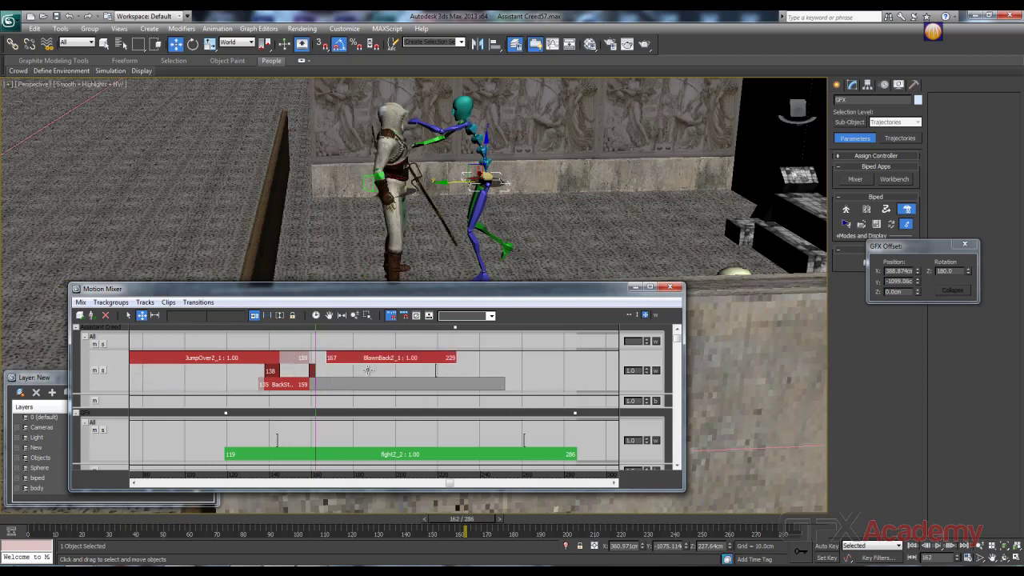
drag(320, 293, 448, 293)
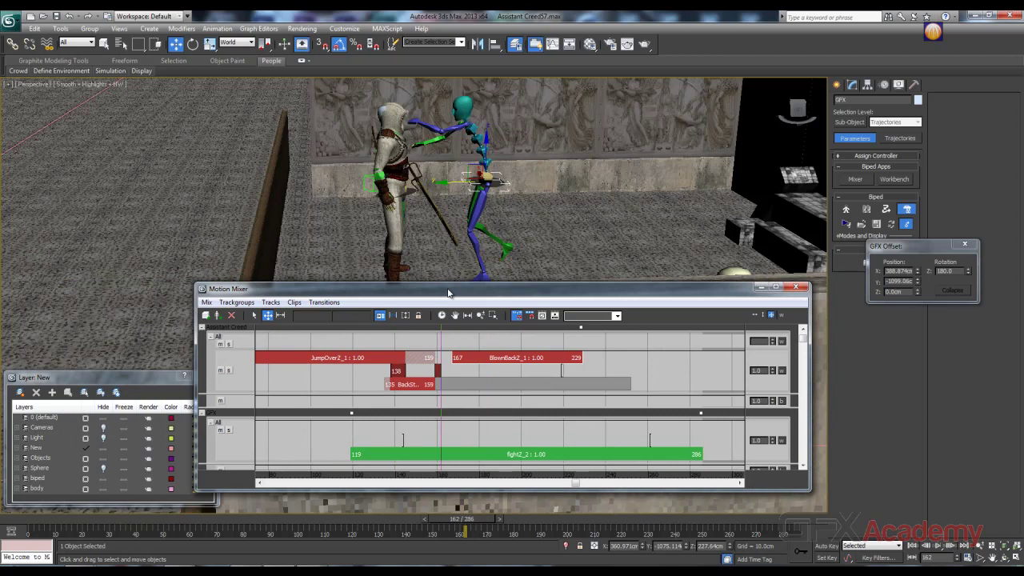
mouse_move(525, 360)
mouse_down()
mouse_move(512, 357)
mouse_move(537, 358)
mouse_up()
right_click(451, 372)
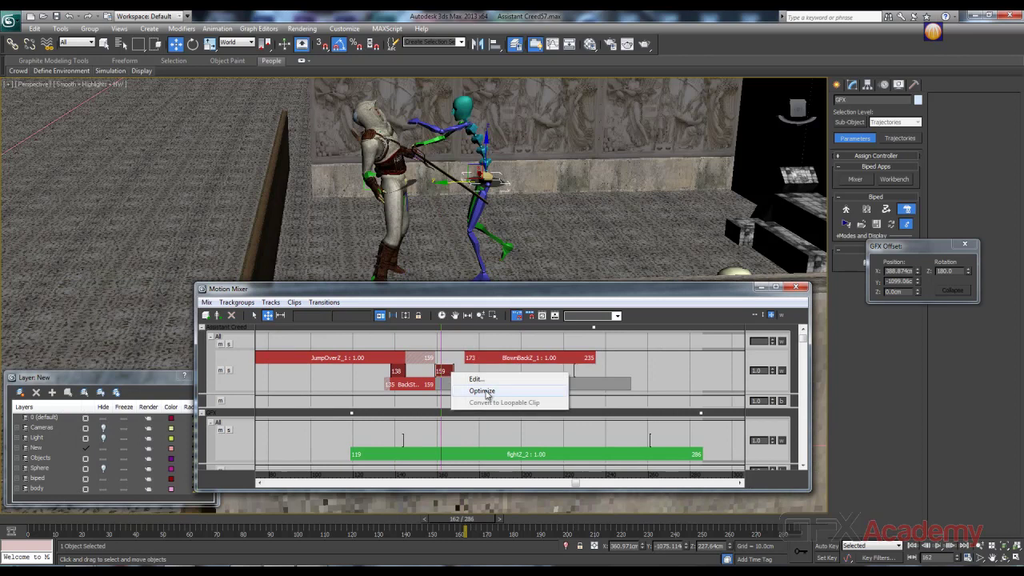
click(482, 392)
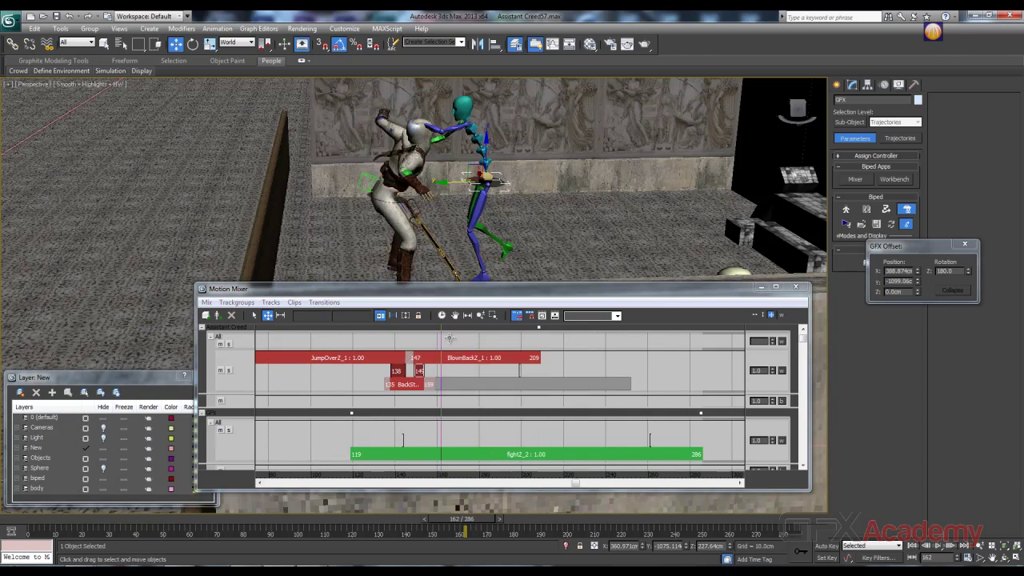
Trim 18 frames off the start of the BlownBack clip and move it to begin at frame 167
mouse_move(441, 340)
mouse_down()
mouse_move(384, 344)
mouse_move(449, 342)
mouse_move(424, 348)
mouse_move(438, 347)
mouse_up()
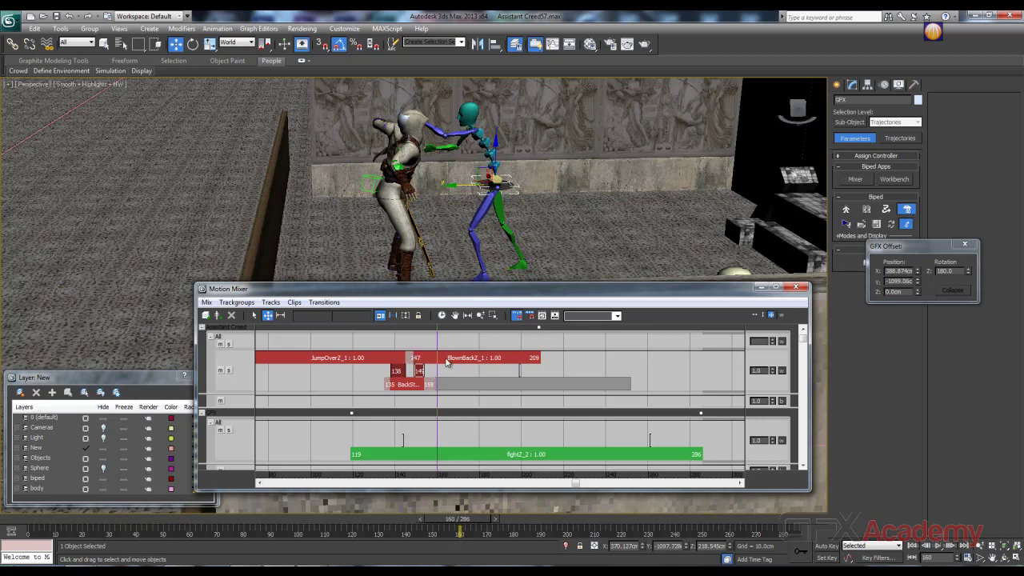
drag(447, 362, 503, 358)
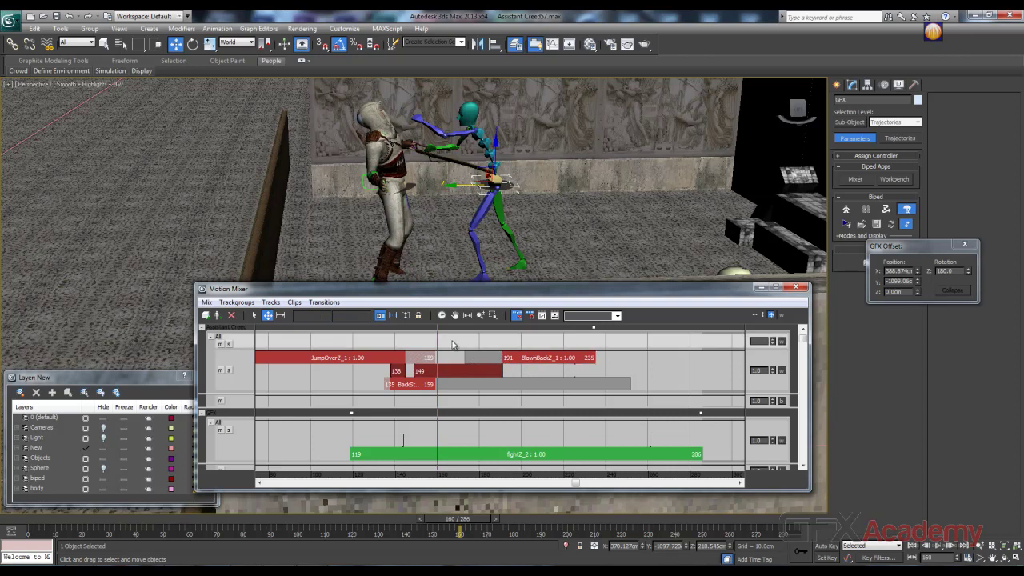
drag(439, 339, 477, 363)
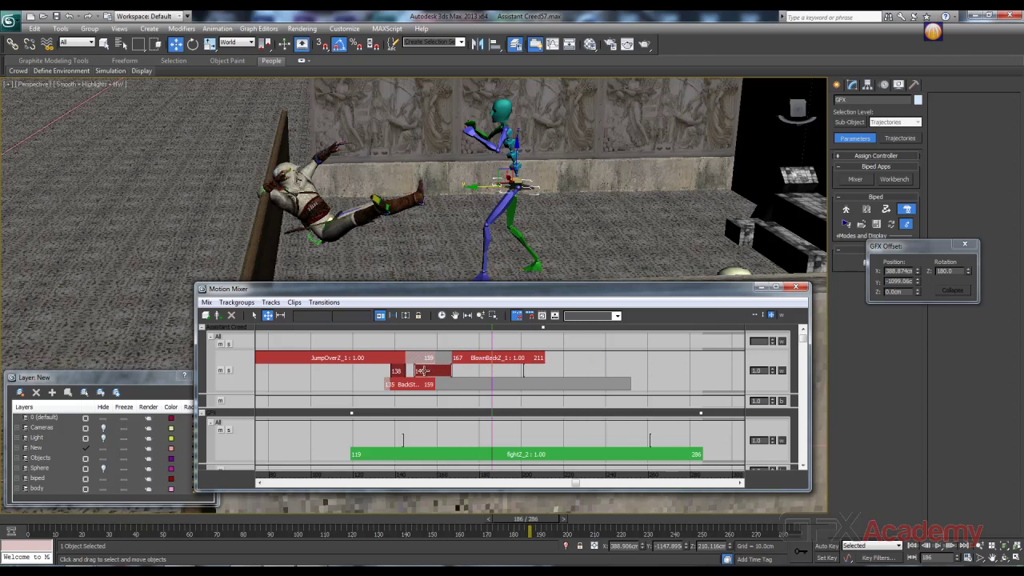
Check the BackStab-to-BlownBack transition settings, then shift the BlownBack clip to start at frame 161
right_click(421, 370)
click(445, 379)
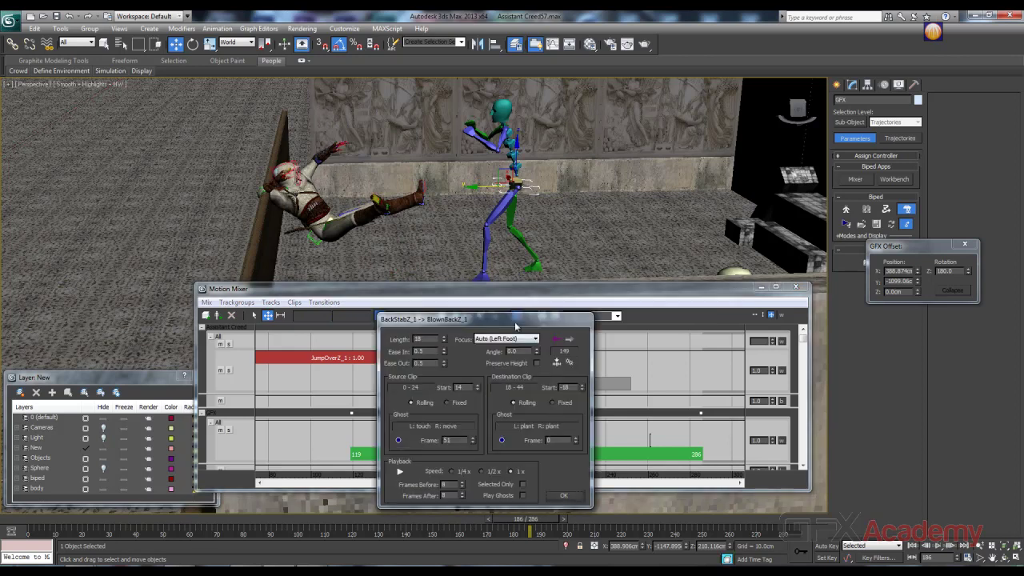
drag(495, 321, 615, 275)
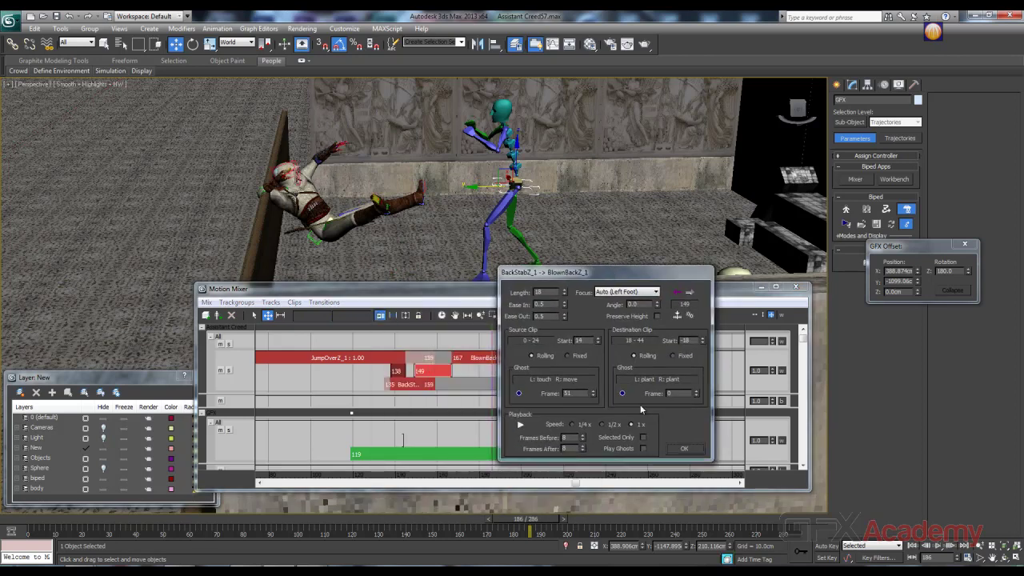
click(683, 449)
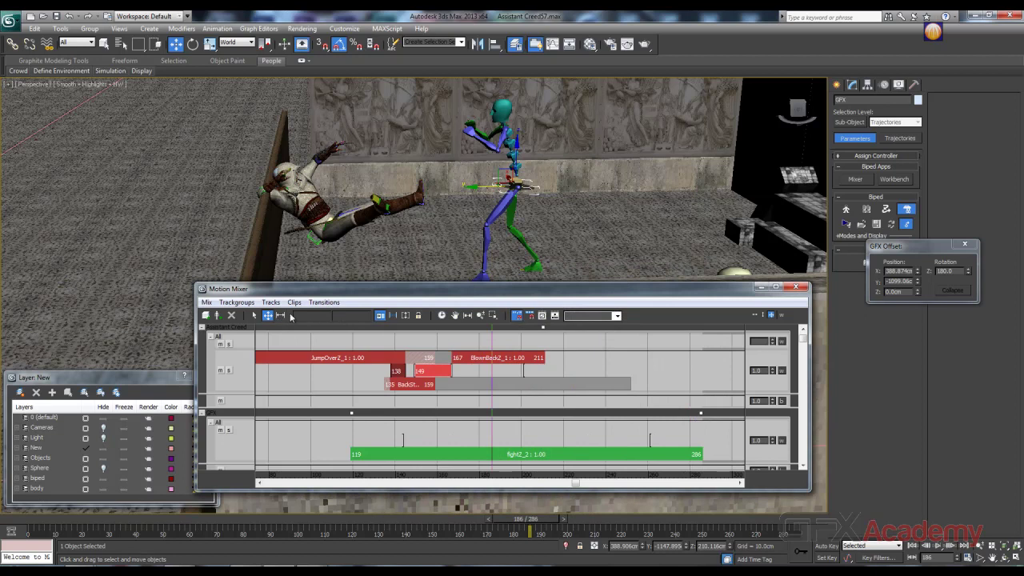
click(467, 370)
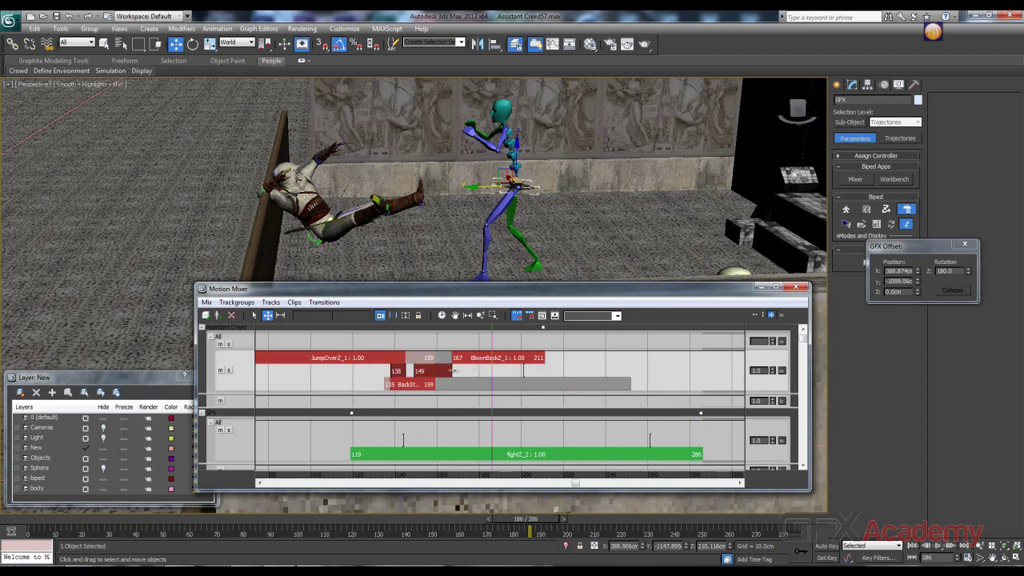
mouse_move(453, 370)
mouse_down()
mouse_move(416, 370)
mouse_move(476, 358)
mouse_move(456, 358)
mouse_move(474, 340)
mouse_move(419, 339)
mouse_move(472, 358)
mouse_move(424, 338)
mouse_move(465, 339)
mouse_move(424, 346)
mouse_move(436, 344)
mouse_up()
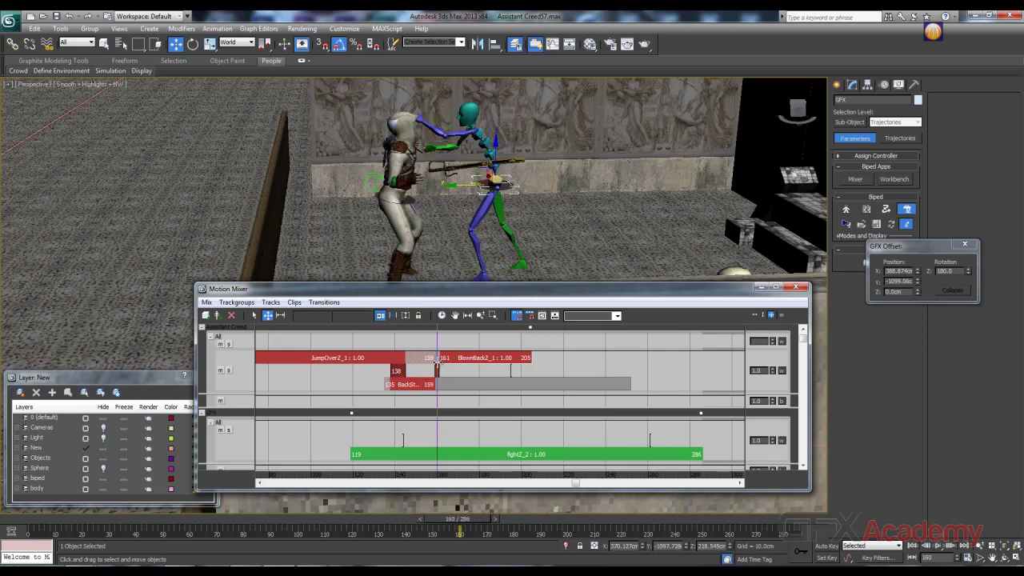
Optimize the transition between the BackStab clip and the trimmed BlownBack clip with the default settings
right_click(437, 370)
click(472, 384)
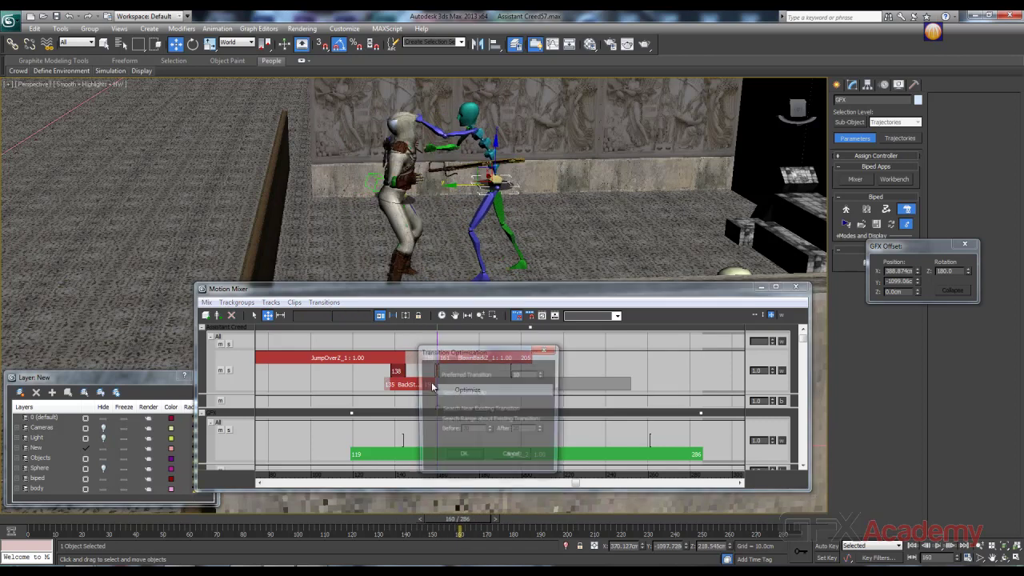
click(462, 456)
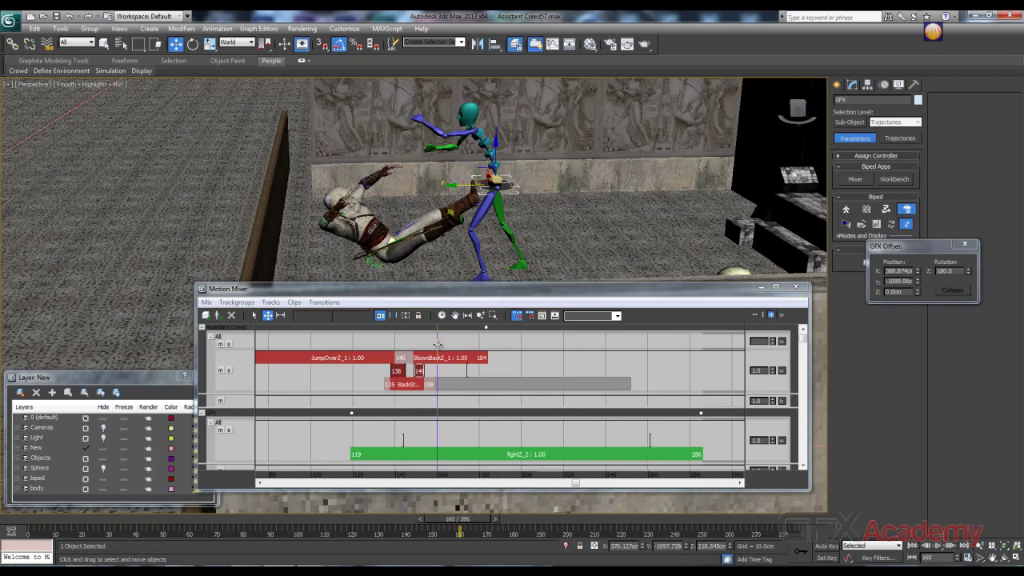
Shift the BackStab clip to start at frame 134 and scrub from frame 148 to 163 to check the hit reaction
drag(438, 343, 413, 352)
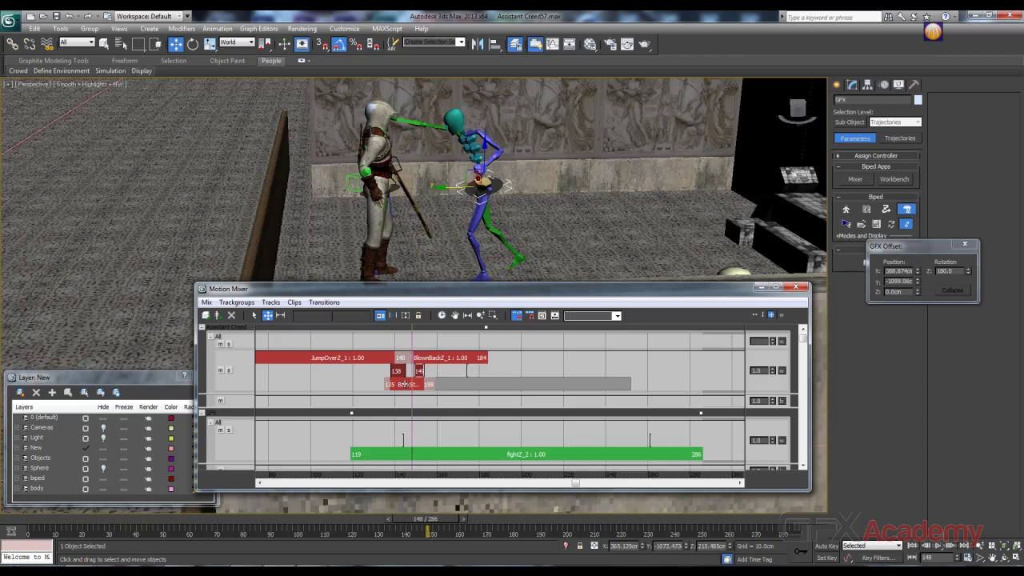
drag(405, 384, 402, 384)
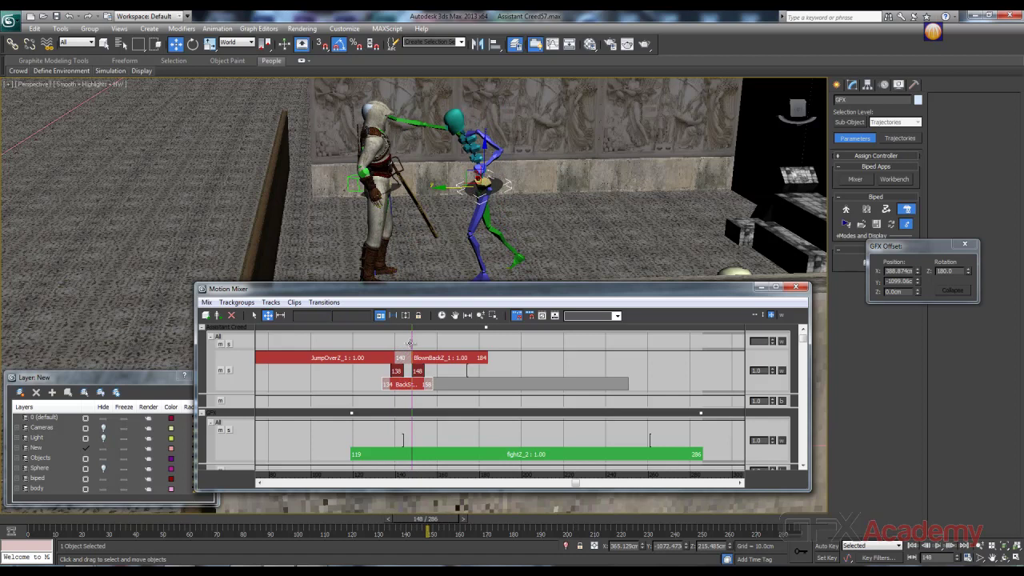
drag(413, 340, 443, 349)
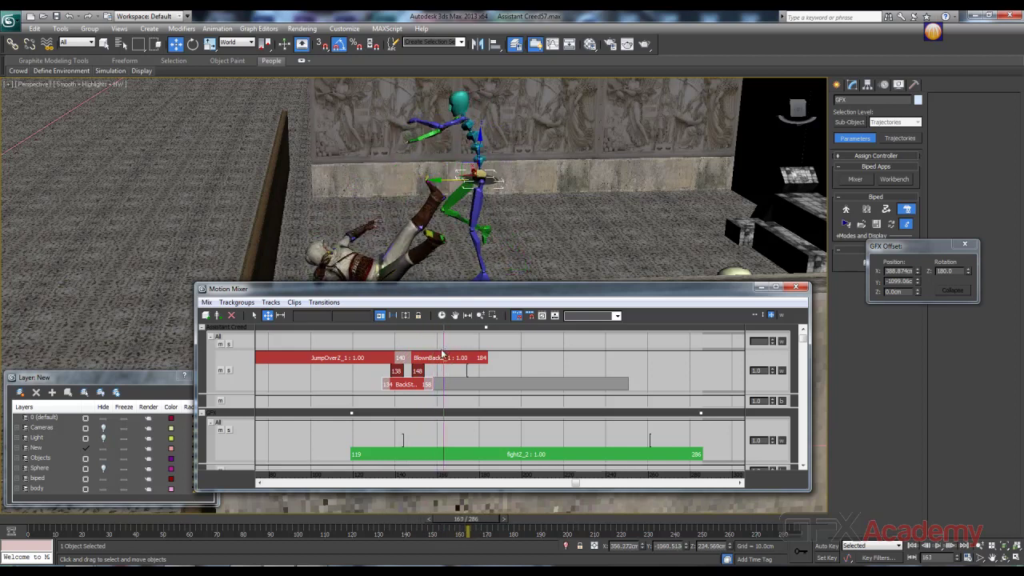
Delete the trimmed BlownBack clip from the hero's track, then play and scrub the animation to review the timing of the attack
key(Delete)
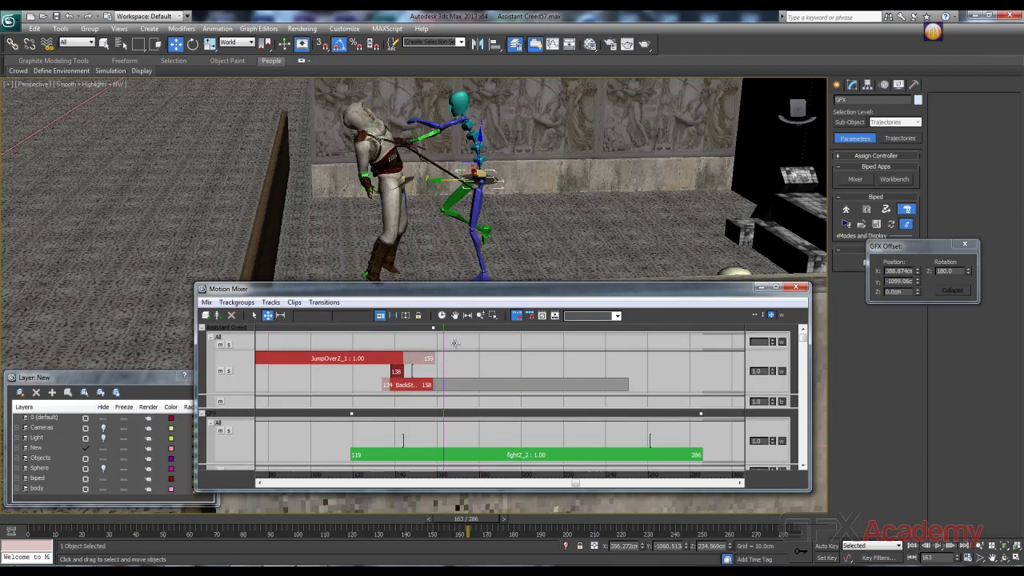
drag(443, 344, 337, 345)
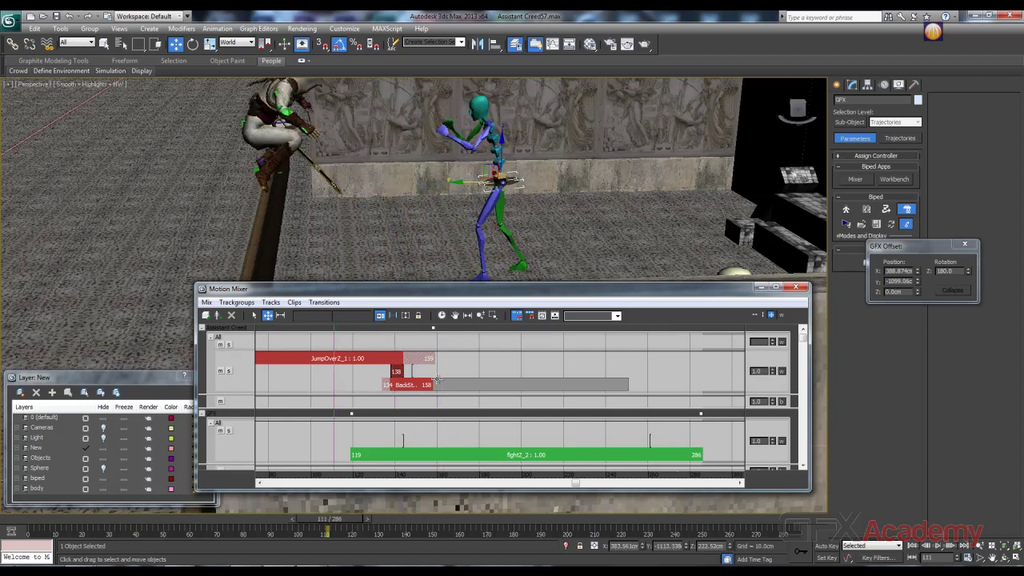
click(939, 547)
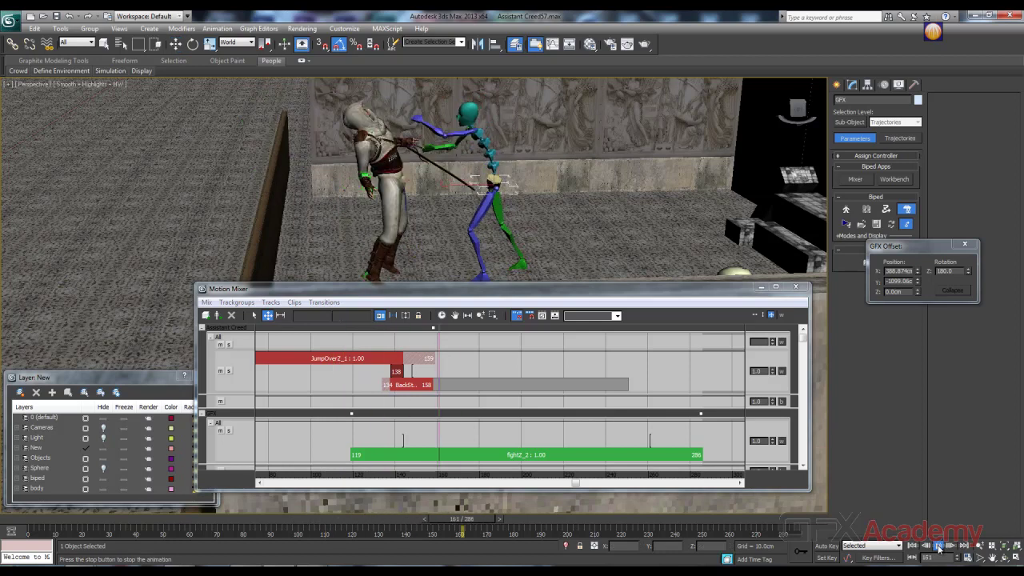
click(938, 547)
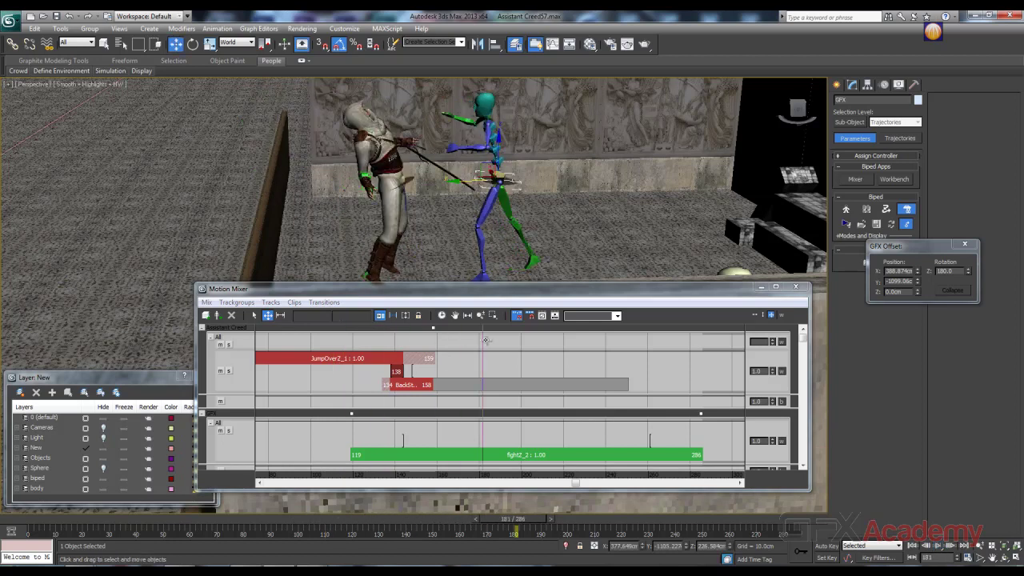
drag(482, 340, 473, 341)
Add a new clip from the motion file BlownBack.bip to the hero's transition track, after the BackStab clip
right_click(453, 371)
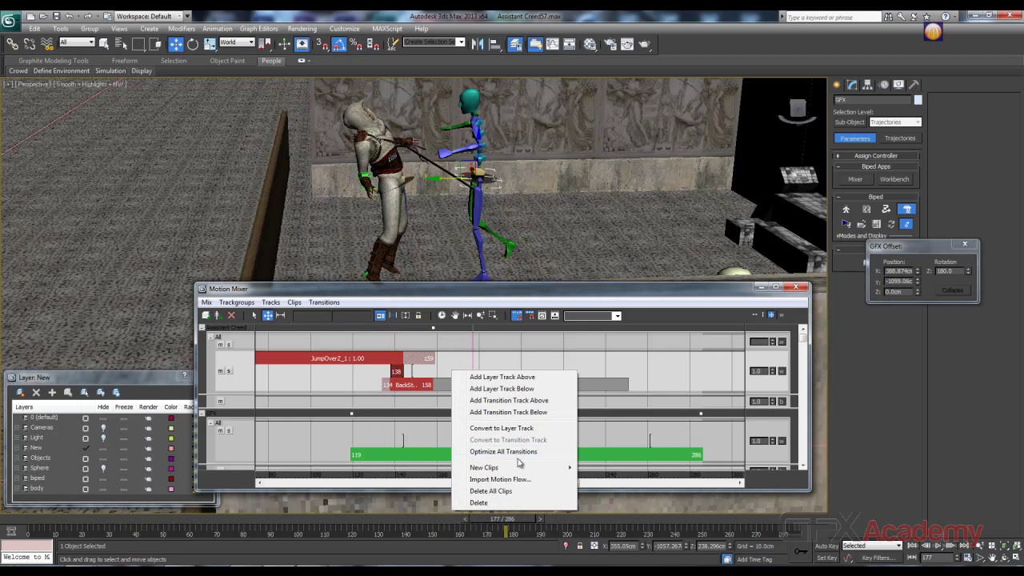
mouse_move(560, 468)
click(600, 468)
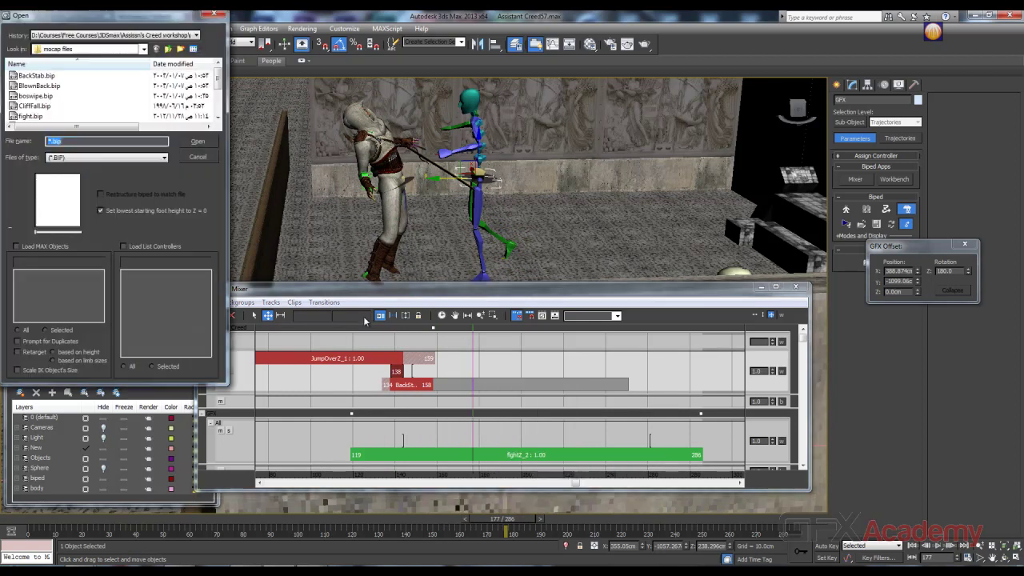
click(38, 85)
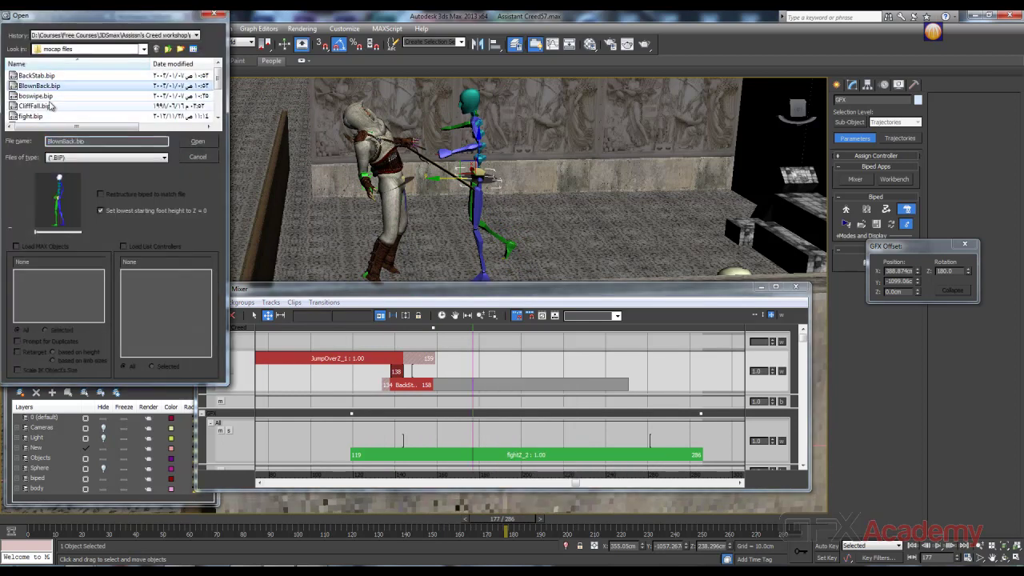
click(197, 141)
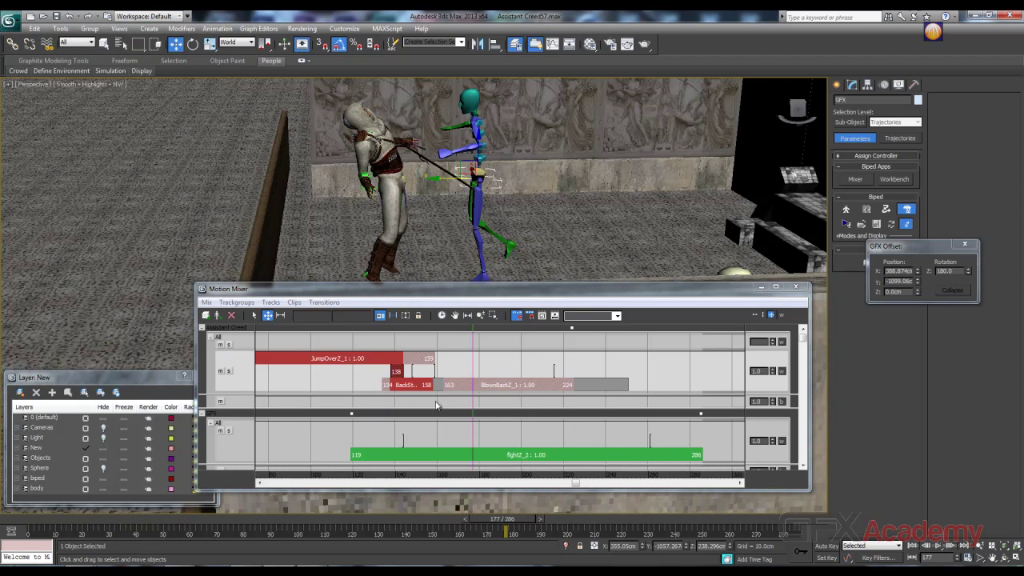
Convert the hero's empty layer track to a transition track and move the BlownBack clip onto it, starting at frame 157
right_click(500, 365)
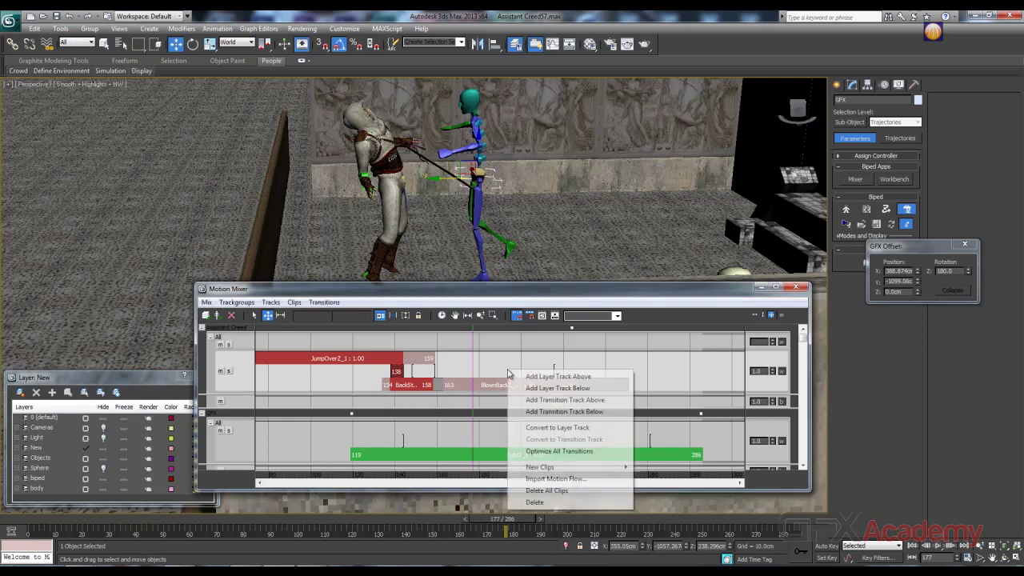
key(Escape)
right_click(492, 341)
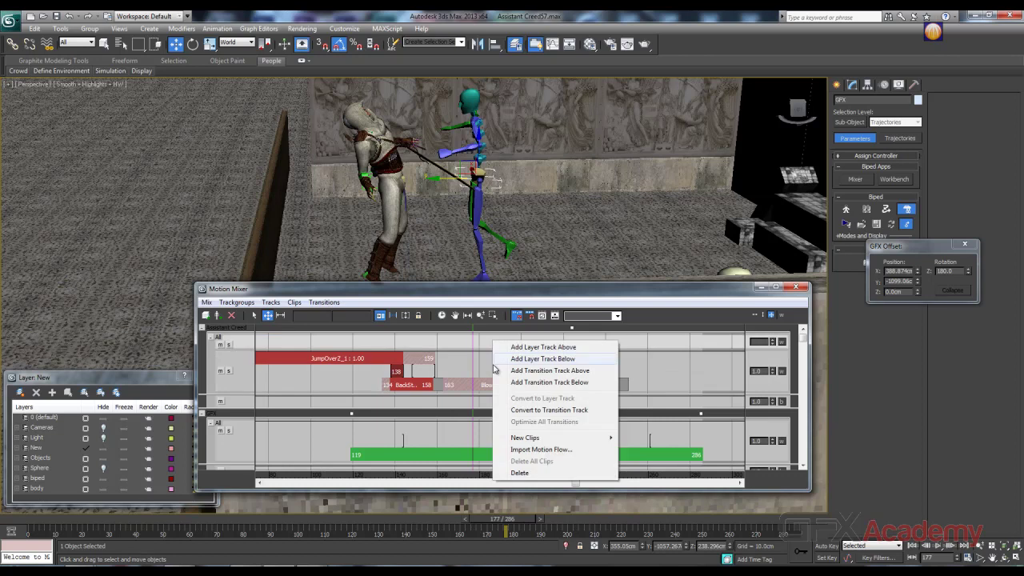
click(521, 410)
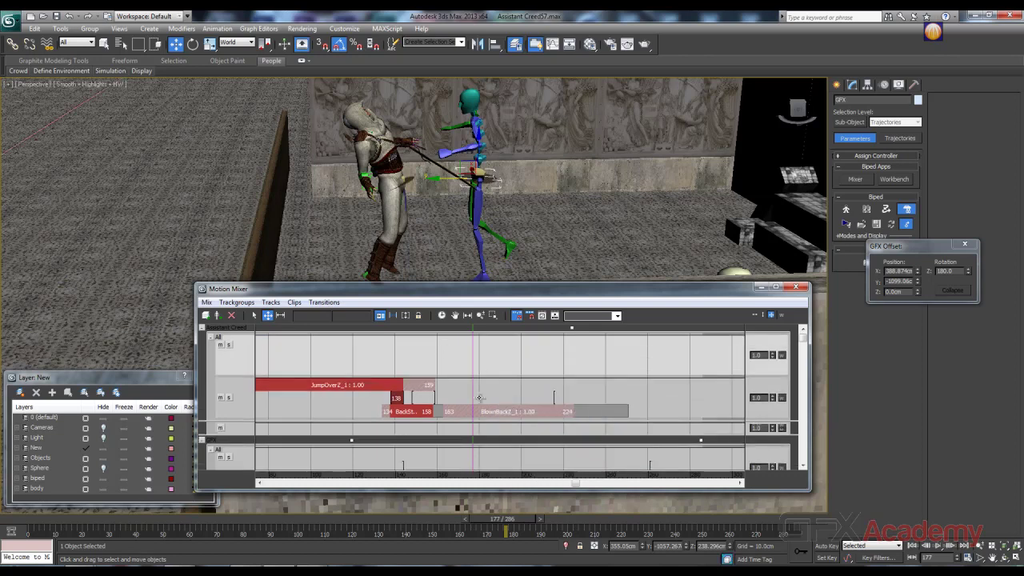
drag(481, 398, 473, 364)
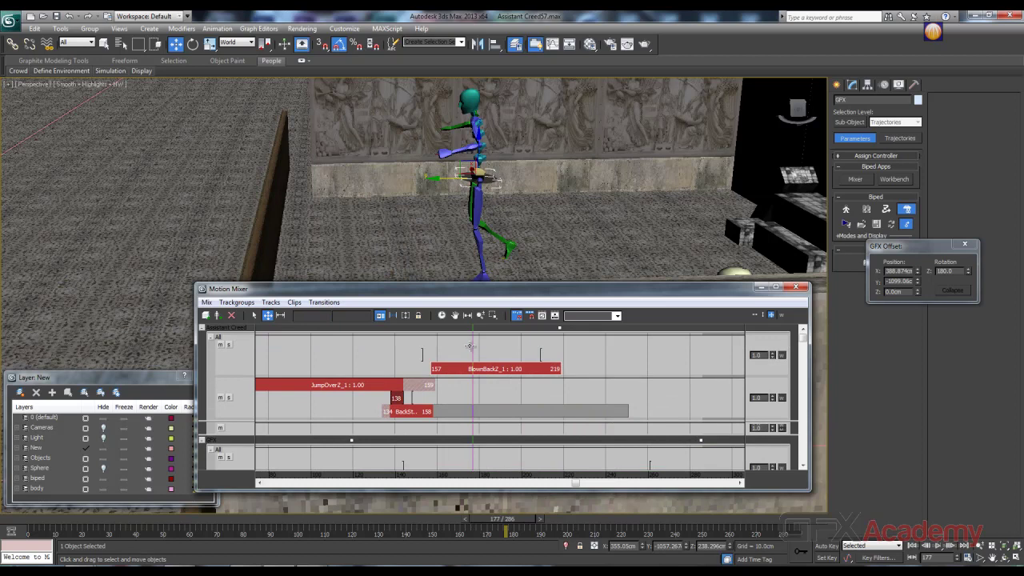
Locate the displaced hero in the scene and return the BlownBack clip to the original transition track at frame 163
scroll(158, 250, down, 8)
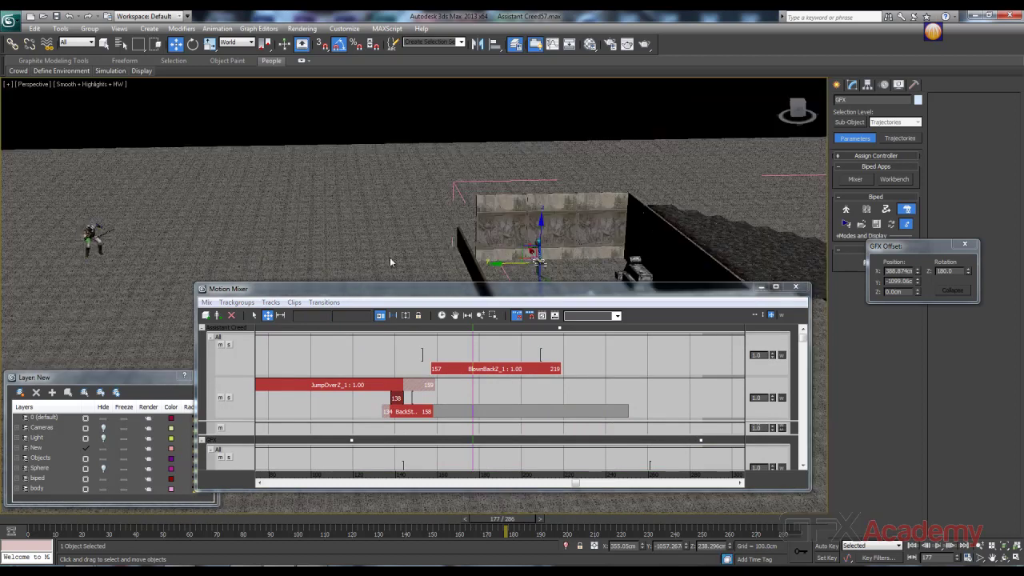
scroll(121, 250, up, 4)
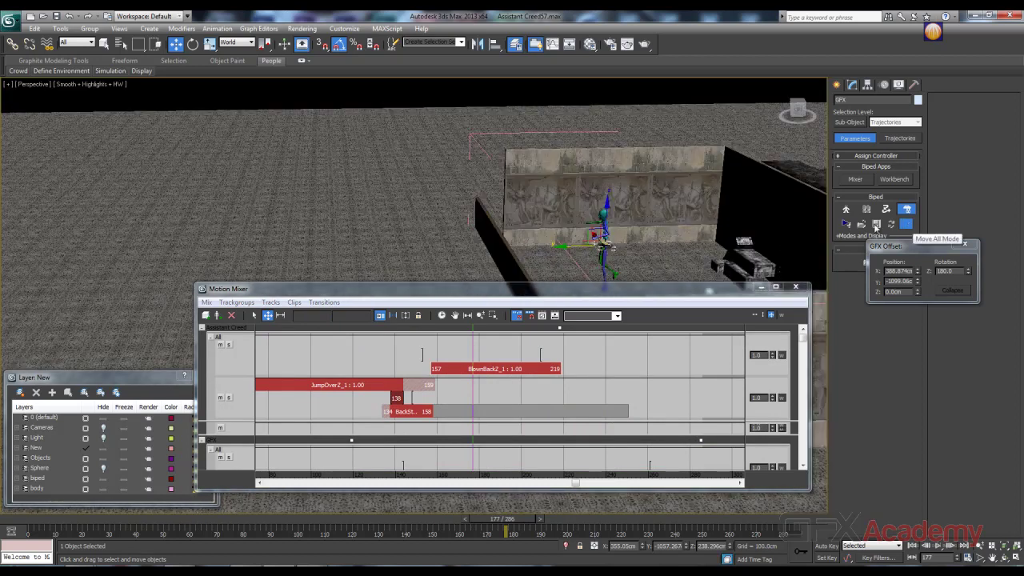
alt+middle_drag(692, 225, 256, 264)
scroll(358, 273, up, 3)
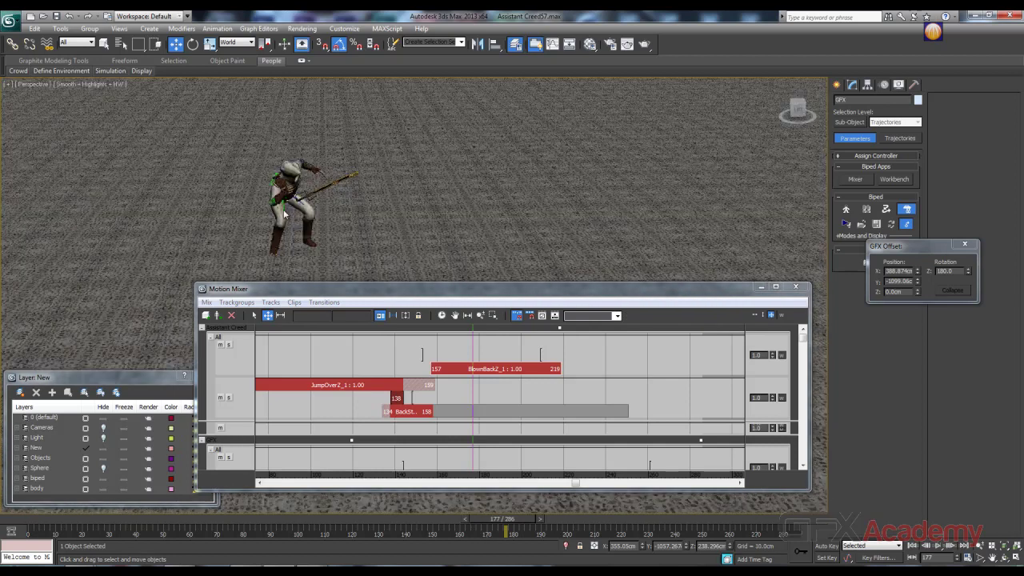
scroll(283, 215, up, 5)
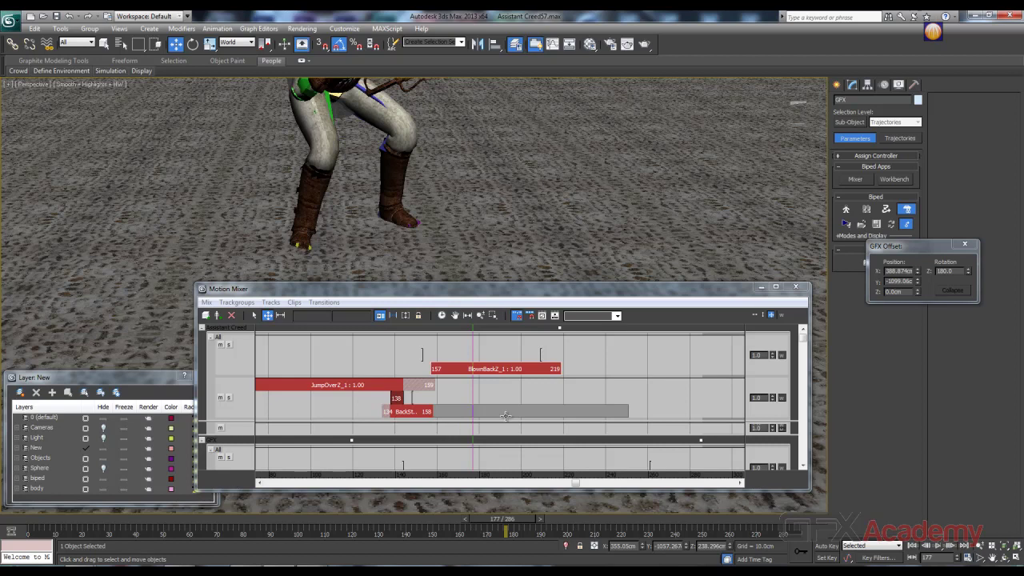
drag(445, 428, 445, 428)
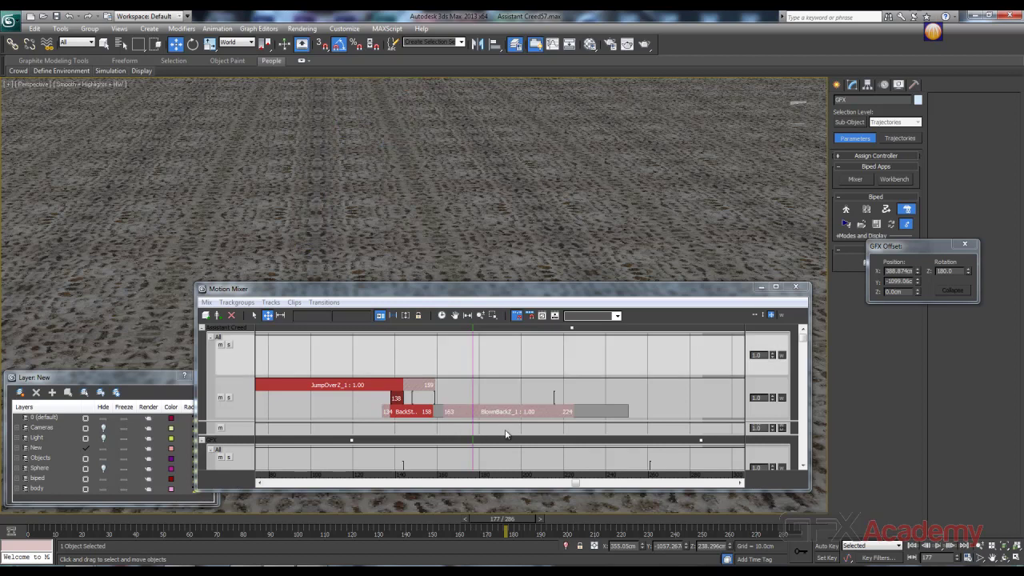
Move the BlownBack clip onto the new transition track above, starting at frame 159
drag(514, 292, 504, 245)
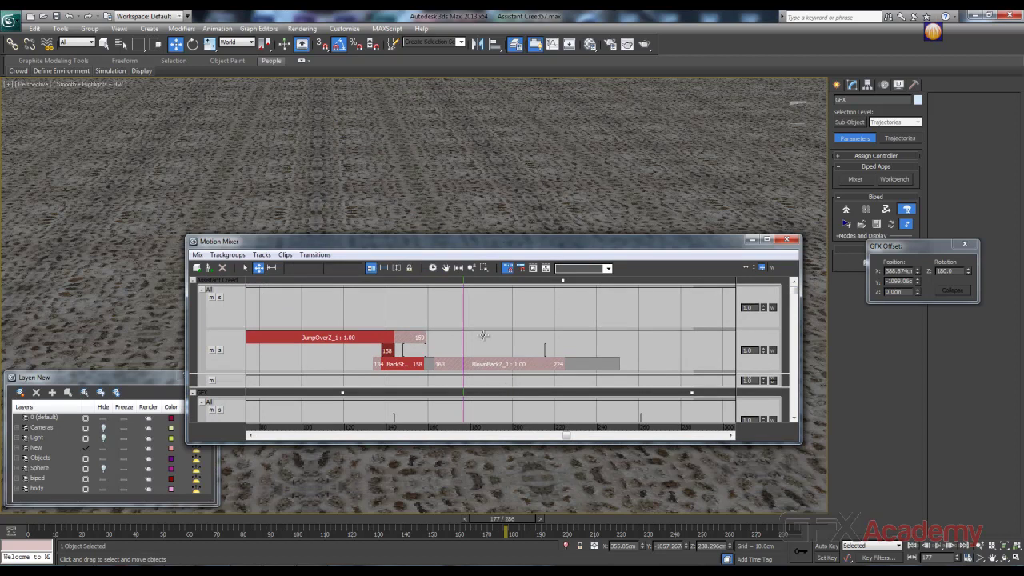
right_click(504, 313)
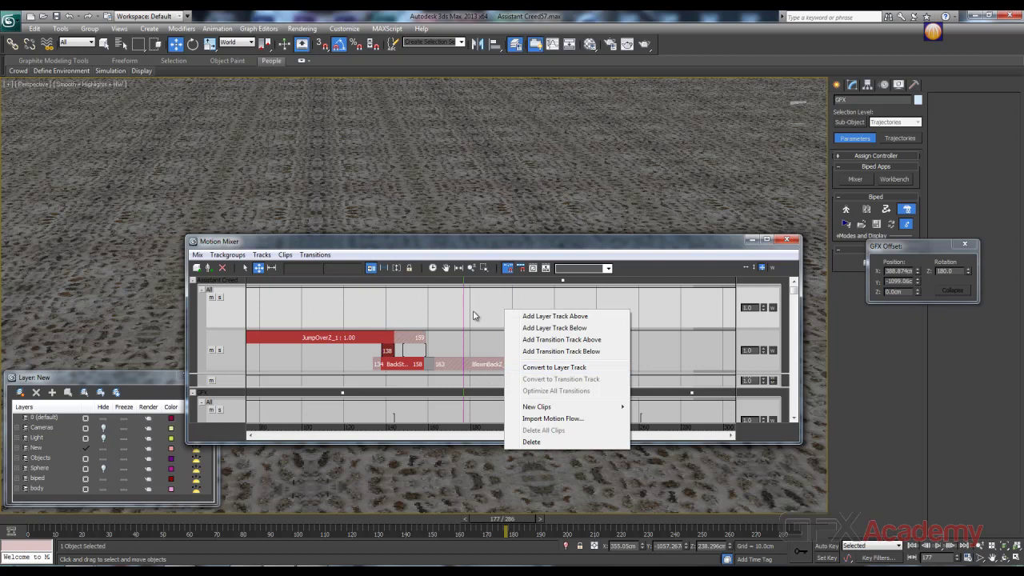
click(473, 316)
drag(493, 364, 486, 320)
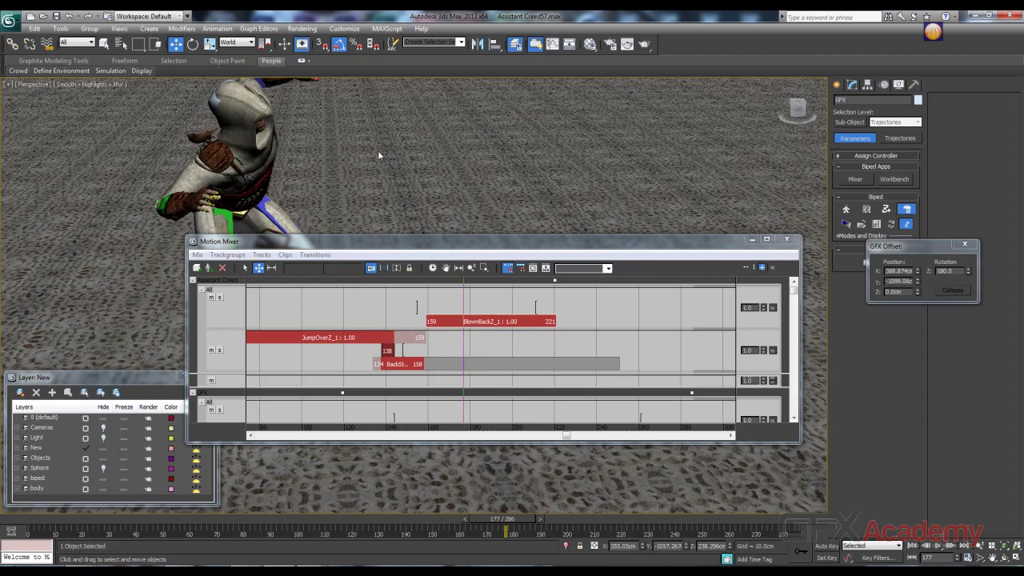
Try to reposition the whole hero in Move All mode in front of the GFX biped, at an offset of about X 386, Y -825 cm
click(234, 214)
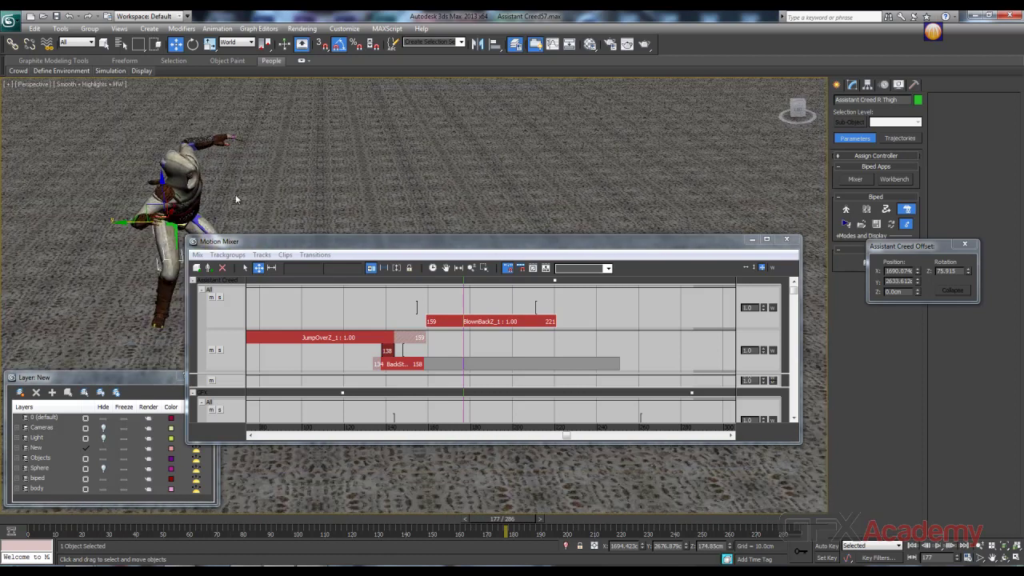
drag(125, 224, 925, 209)
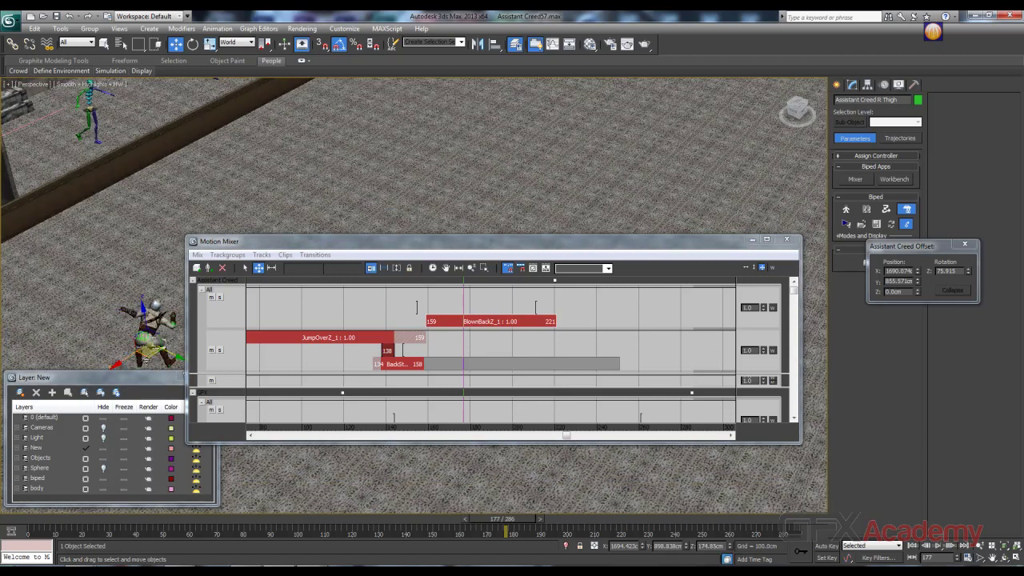
drag(149, 357, 117, 153)
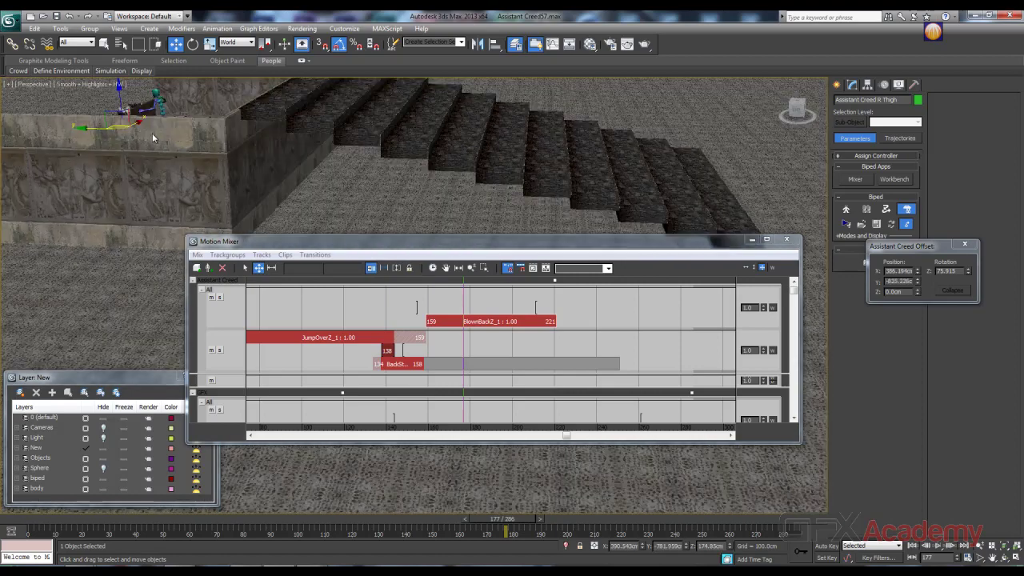
Examine the hero's BlownBack pose and position relative to the GFX biped, scrubbing from frame 177 back to 157
alt+middle_drag(191, 144, 152, 139)
key(z)
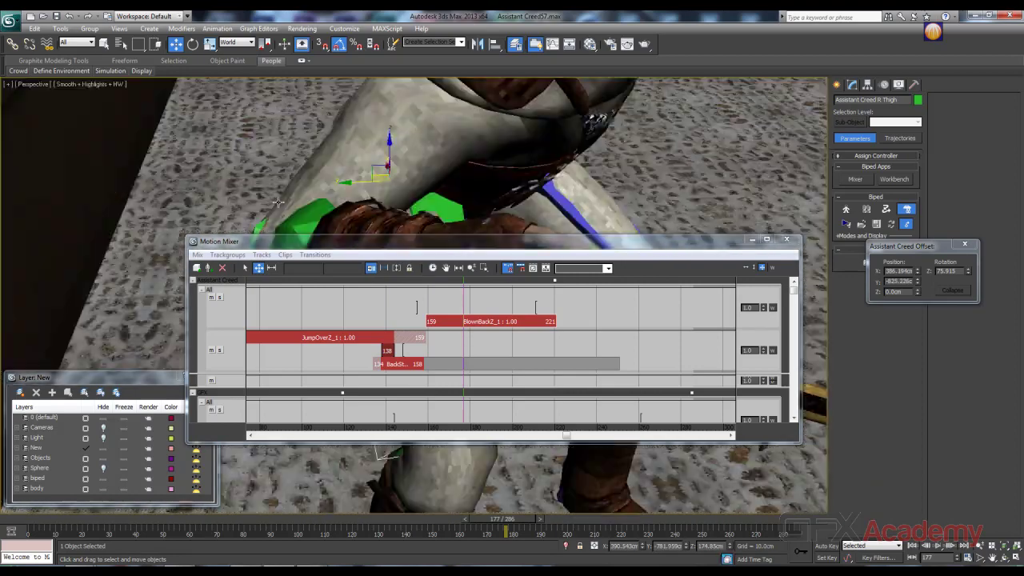
drag(688, 240, 656, 349)
scroll(506, 217, down, 10)
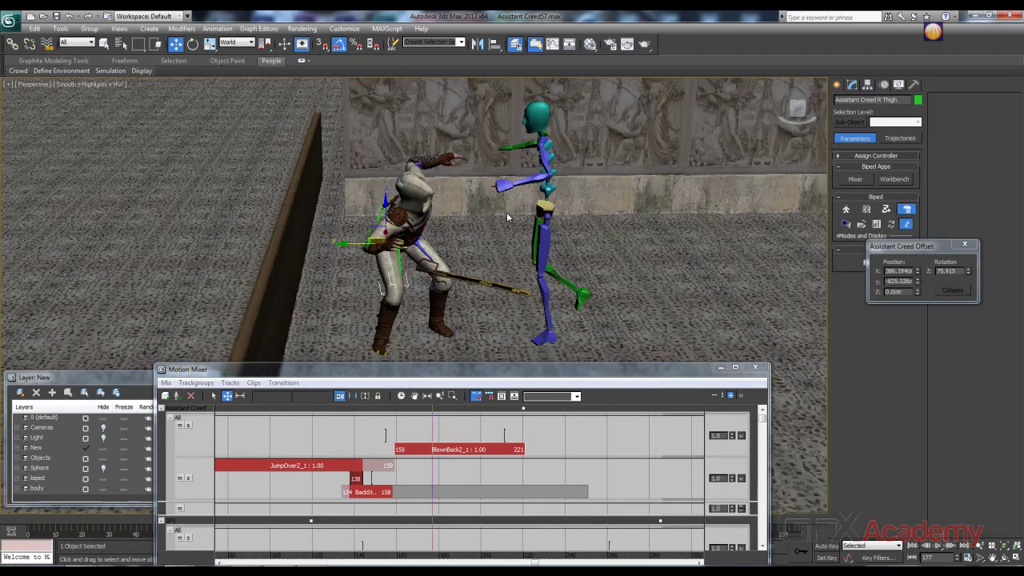
alt+middle_drag(507, 217, 483, 215)
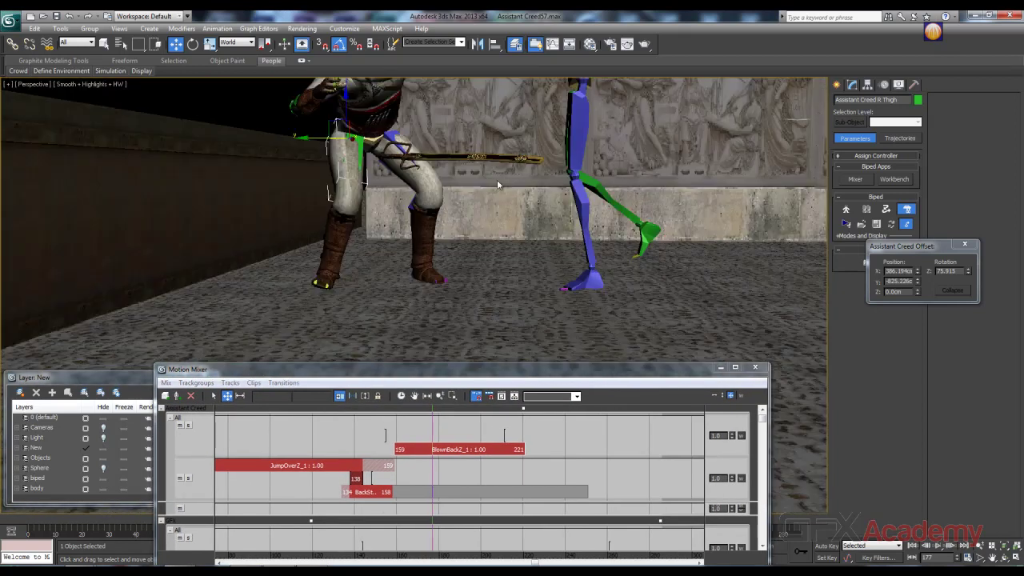
drag(438, 377, 442, 366)
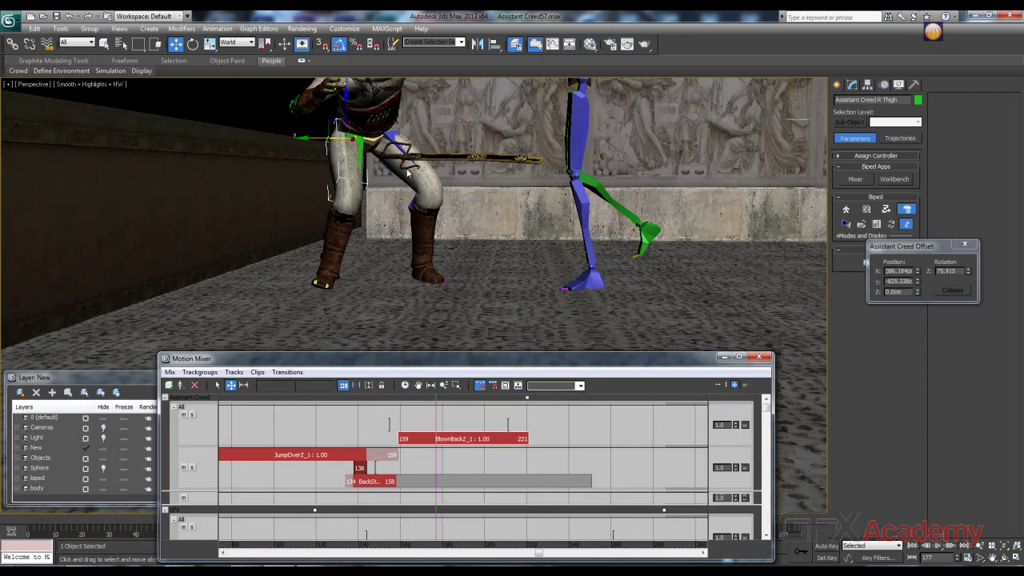
scroll(391, 258, down, 4)
scroll(392, 260, up, 4)
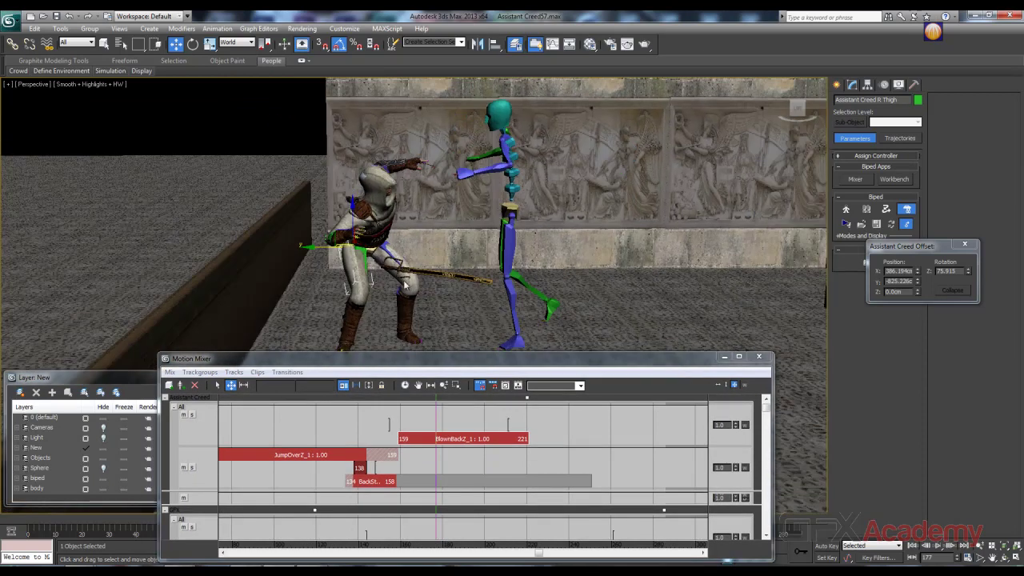
click(425, 421)
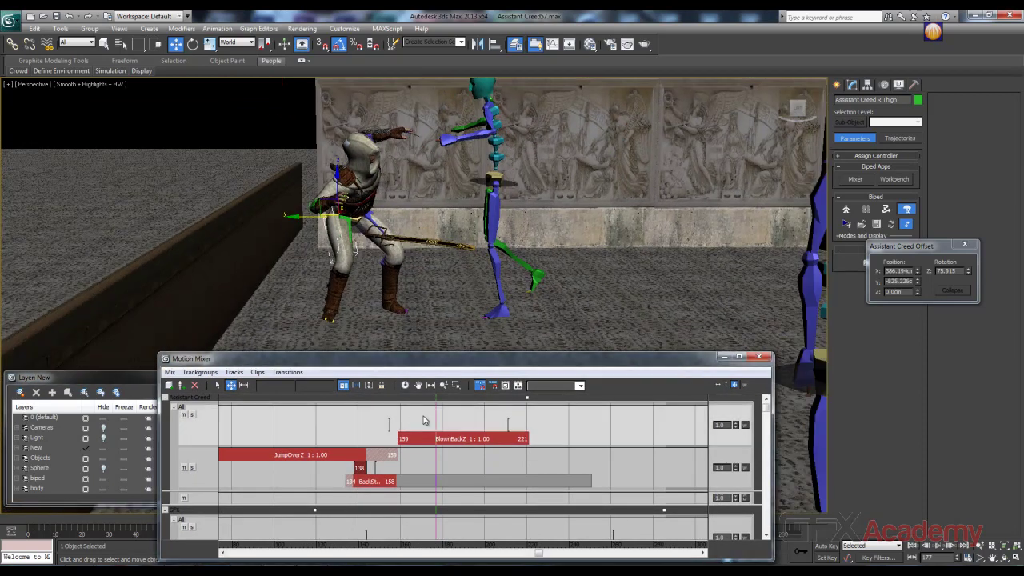
drag(436, 415, 395, 417)
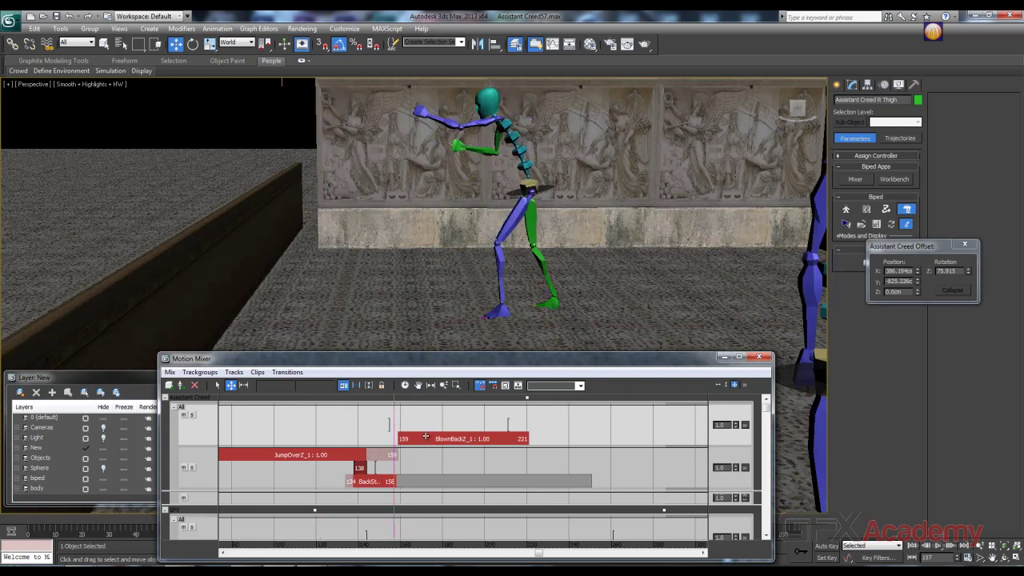
Try deleting the BlownBack clip and converting its emptied track back to a layer track, then scrub back to frame 131
click(426, 437)
key(Delete)
right_click(421, 424)
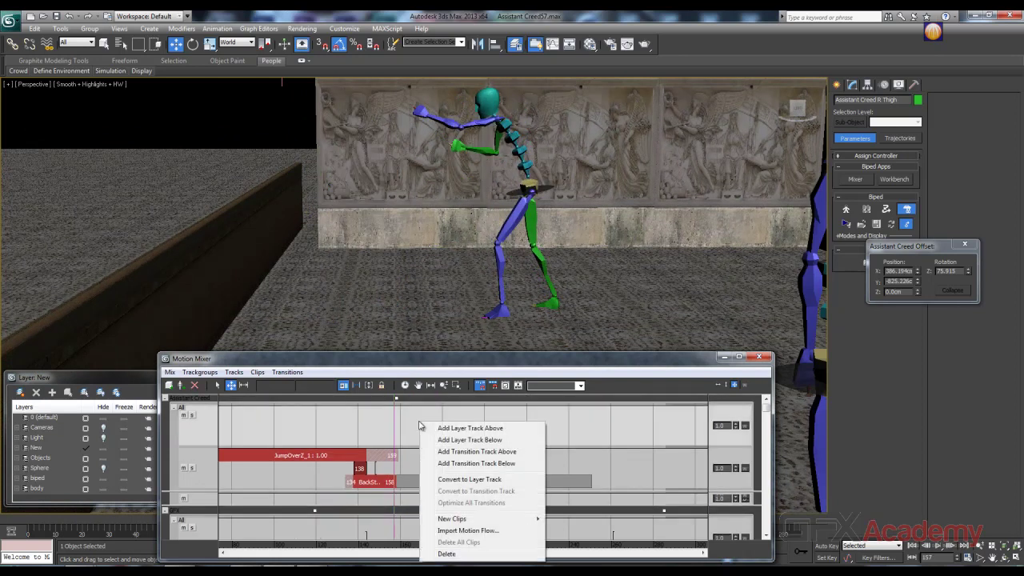
click(465, 479)
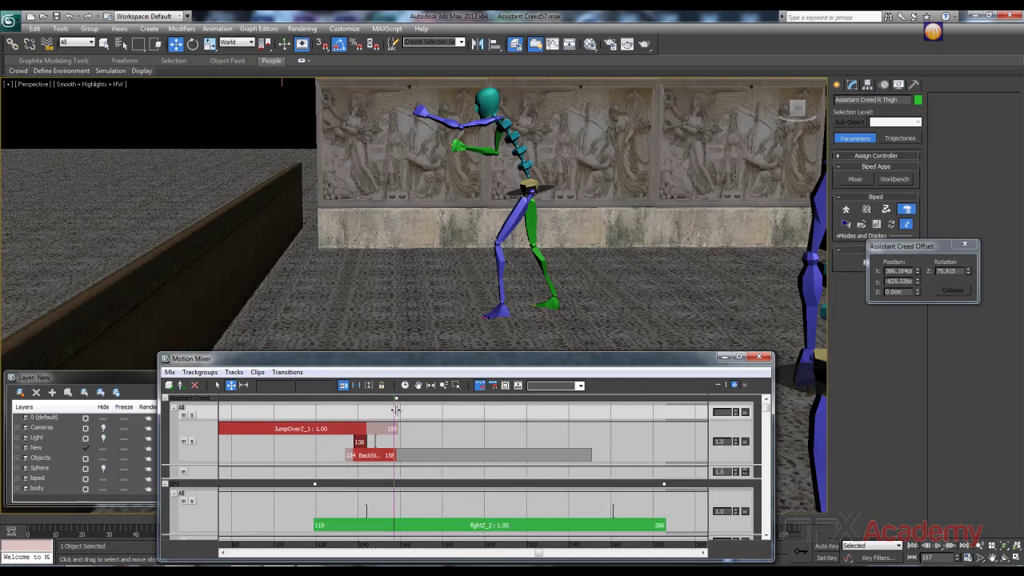
drag(395, 409, 342, 416)
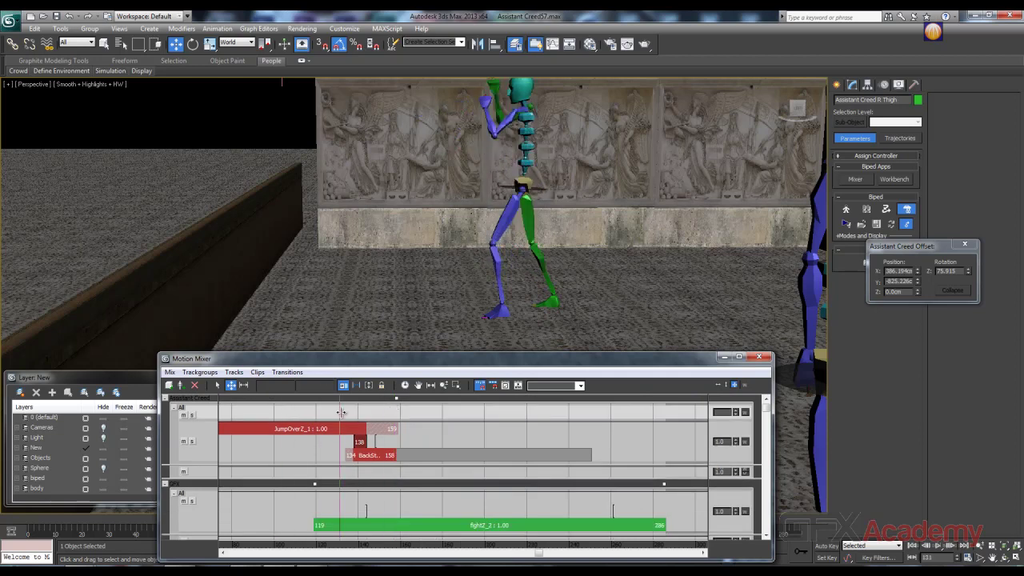
Undo the clip deletion, the track conversion and the hero's repositioning, and select the BlownBack clip
key(ctrl+z)
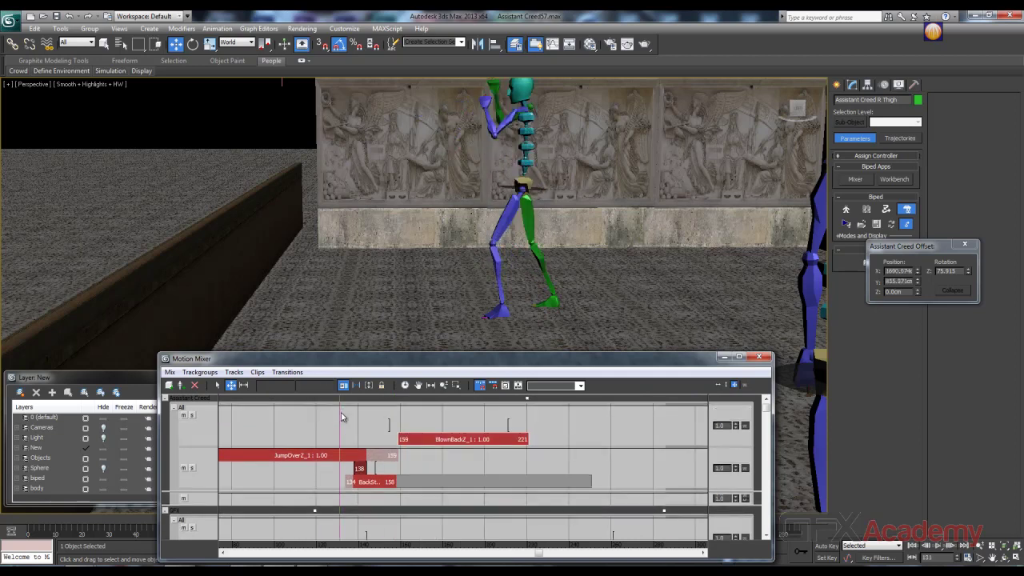
key(ctrl+z)
click(422, 440)
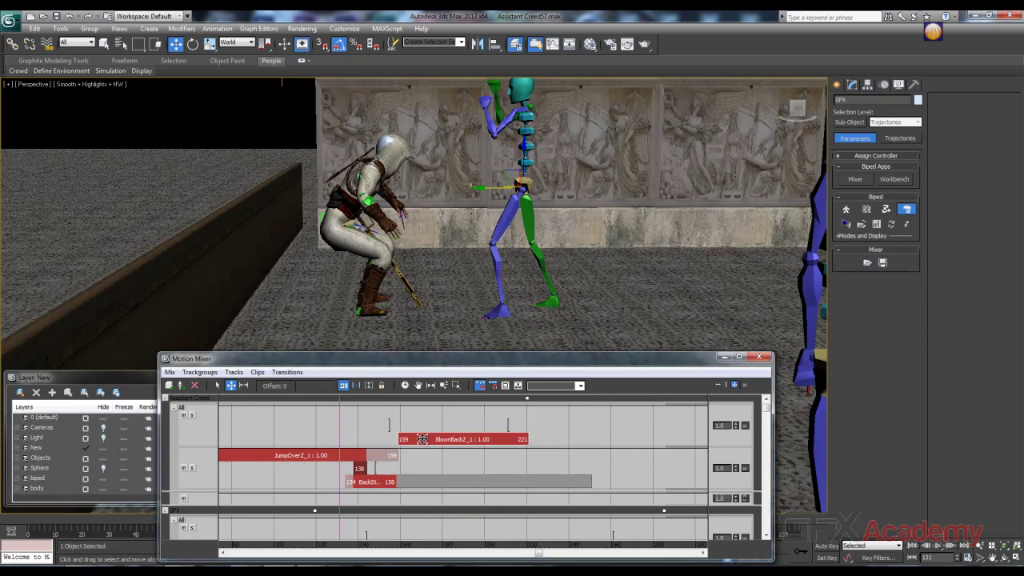
Delete the BlownBack clip and its upper layer track from the hero's tracks in the Motion Mixer
drag(341, 414, 374, 424)
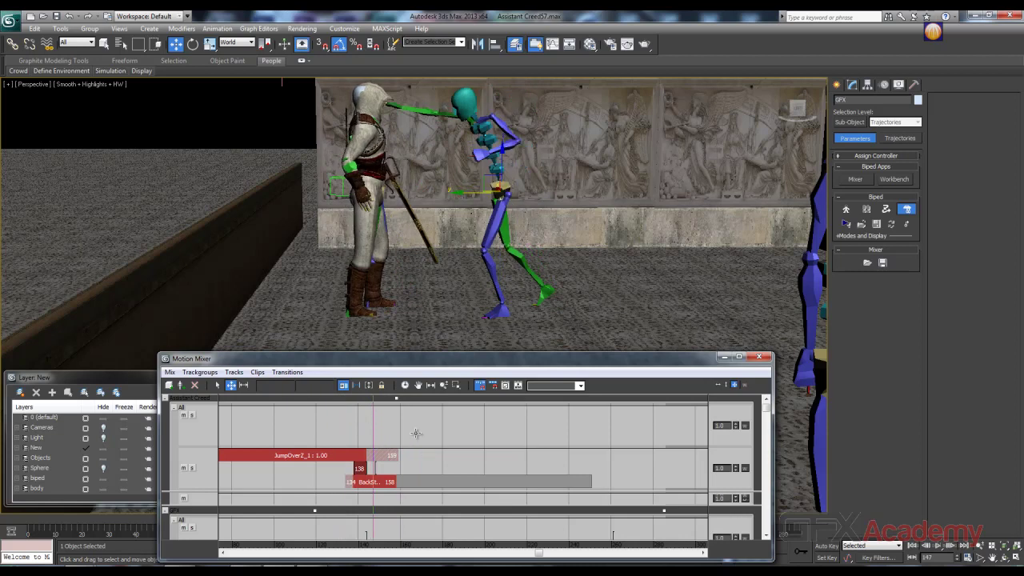
right_click(408, 431)
click(467, 358)
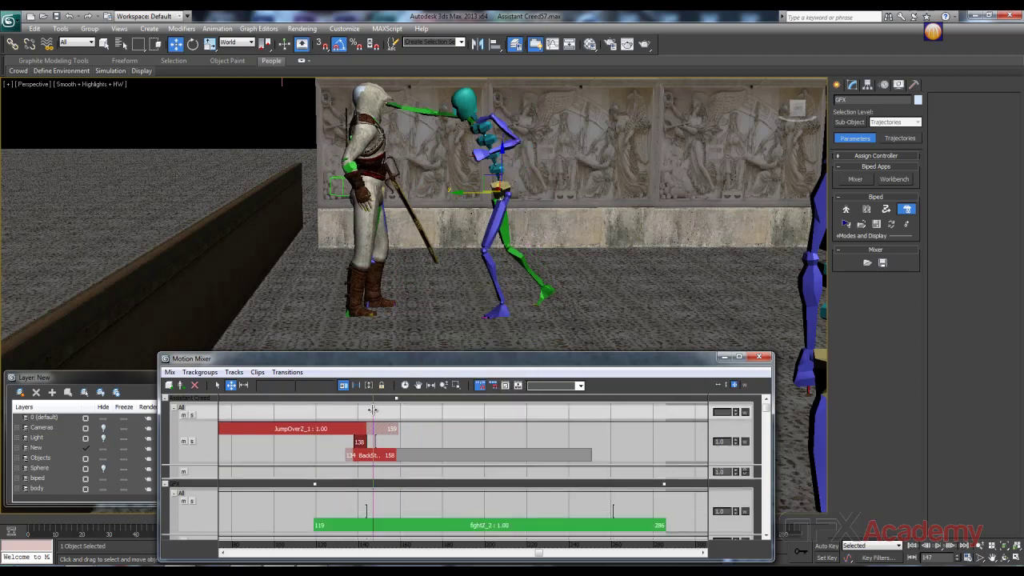
Add BlownBack.bip from the mocap files as a new clip after BackStab on the hero's transition track
drag(372, 410, 400, 410)
right_click(440, 432)
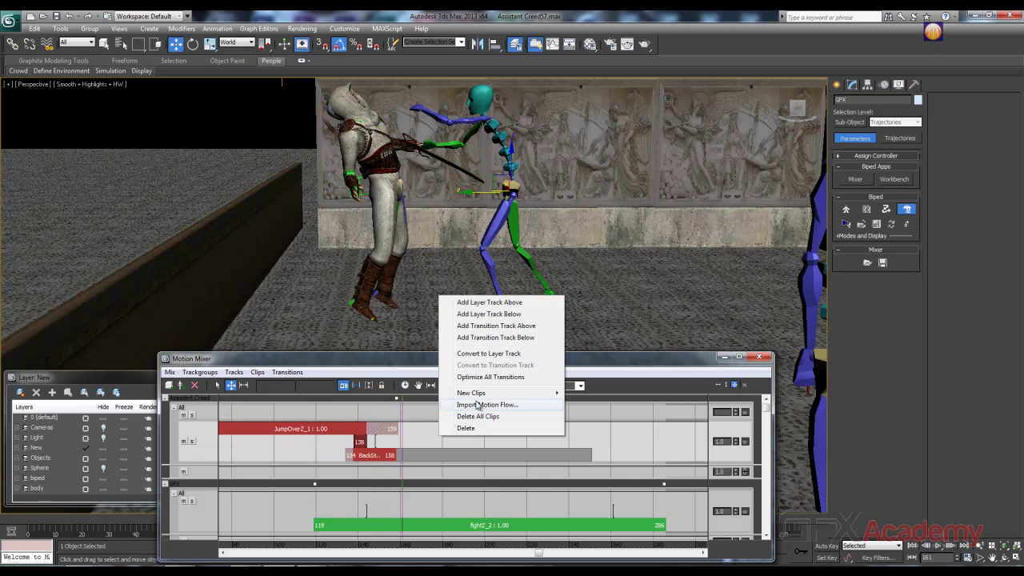
mouse_move(525, 393)
click(596, 392)
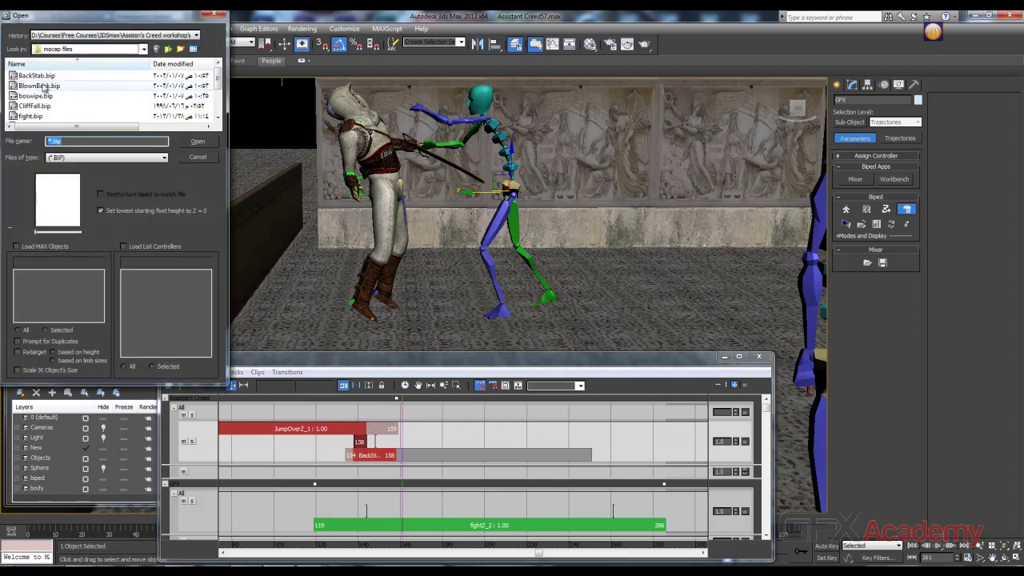
click(40, 86)
click(198, 142)
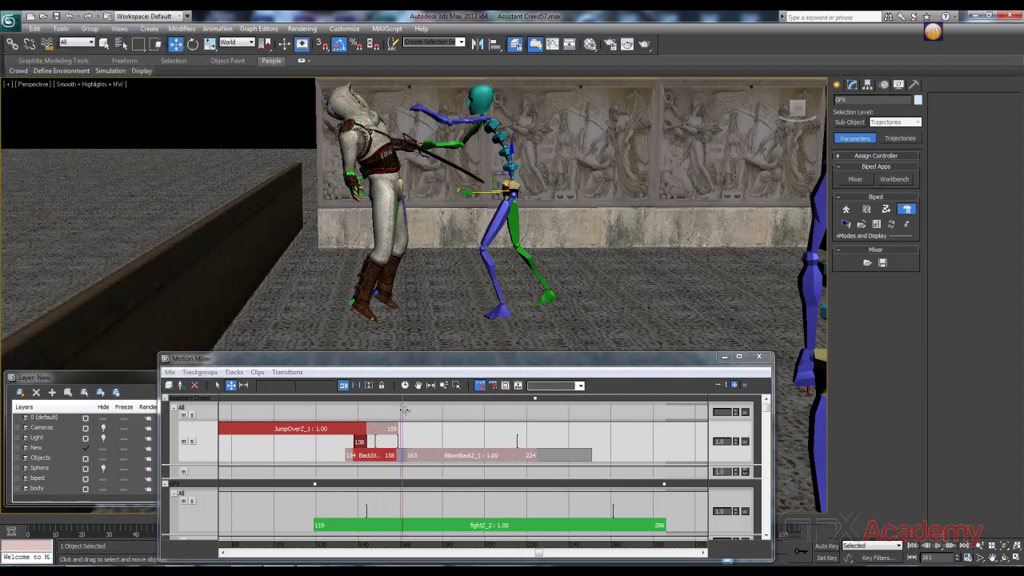
Move the BlownBack clip to start at frame 161 and trim its end to frame 185
mouse_move(402, 412)
mouse_down()
mouse_move(449, 412)
mouse_move(379, 412)
mouse_move(393, 413)
mouse_up()
drag(426, 448, 440, 429)
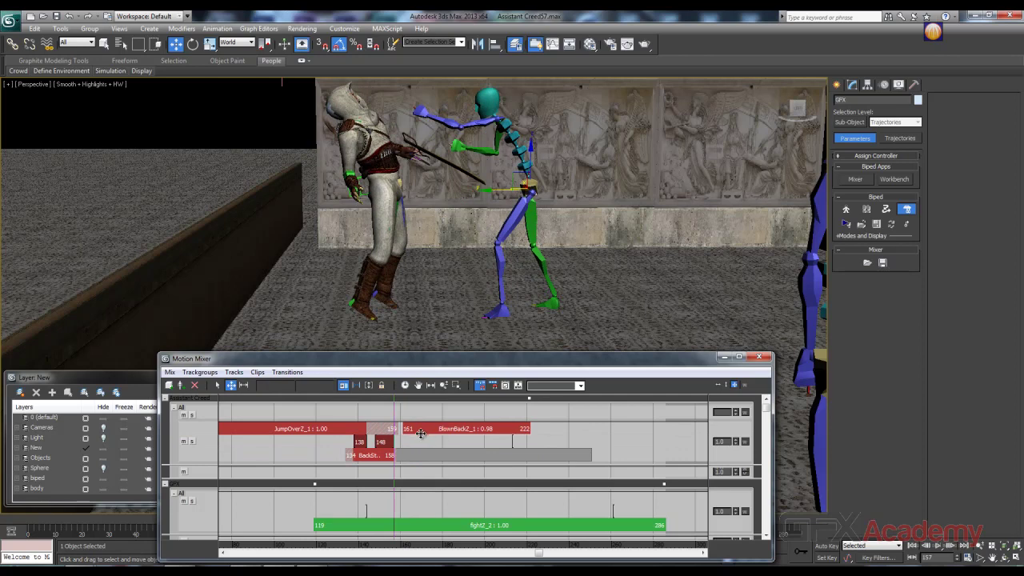
drag(394, 410, 455, 416)
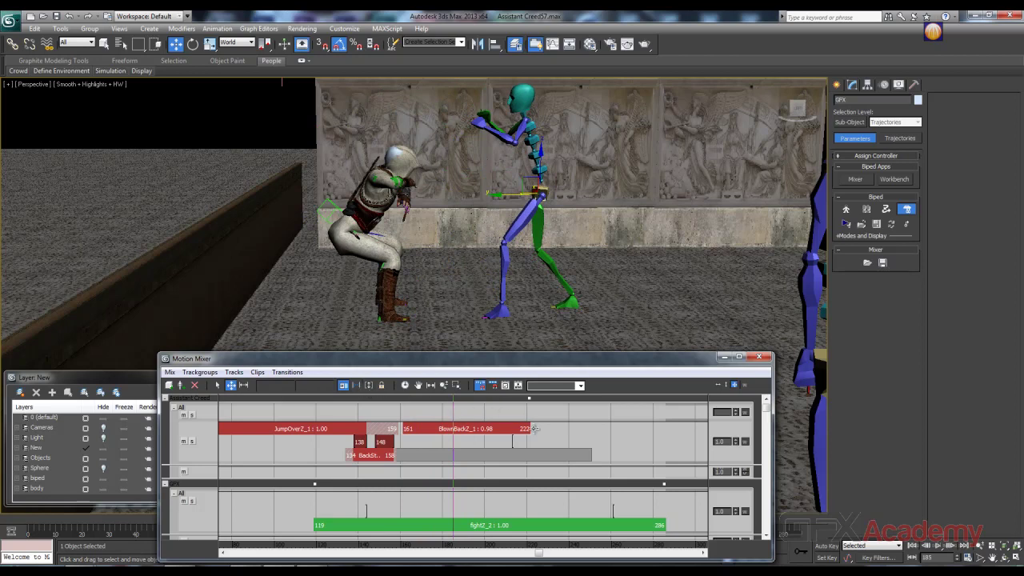
drag(531, 429, 410, 415)
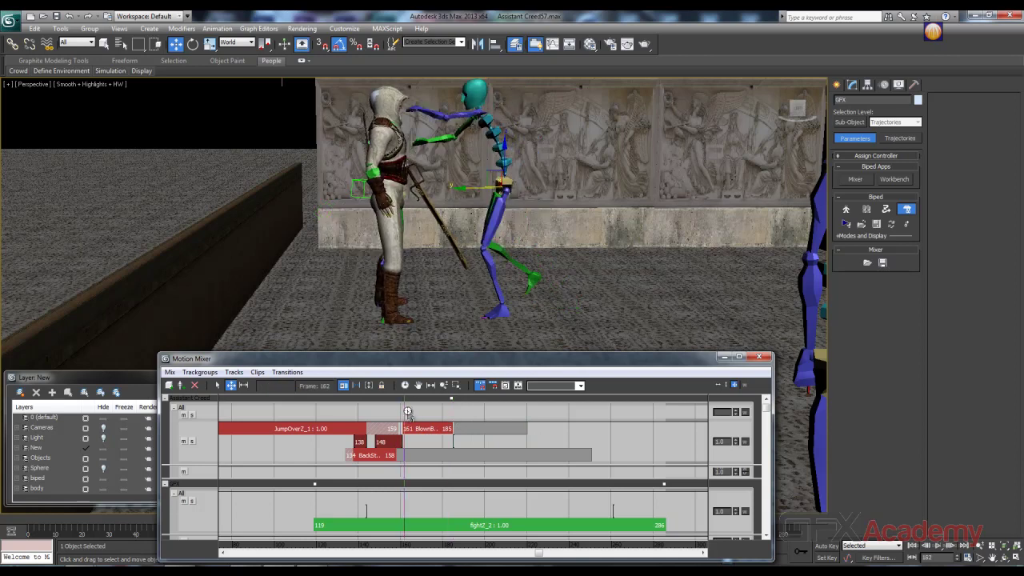
Hide the trimmed clip ranges, start the BackStab-to-BlownBack transition at frame 153 and shift BlownBack to frame 159
click(343, 386)
mouse_move(416, 416)
mouse_down()
mouse_move(445, 414)
mouse_move(391, 413)
mouse_move(430, 430)
mouse_up()
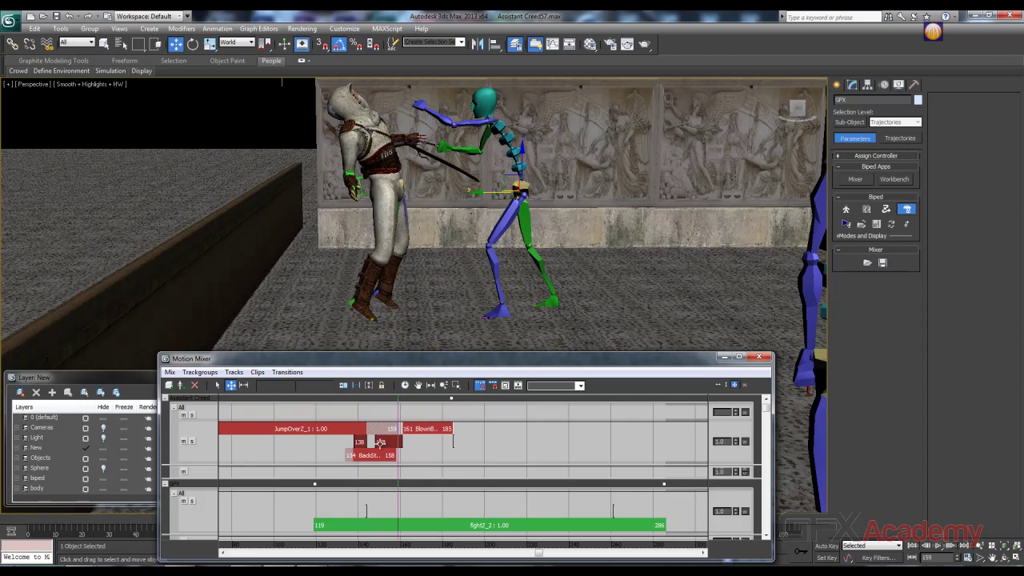
drag(374, 442, 364, 410)
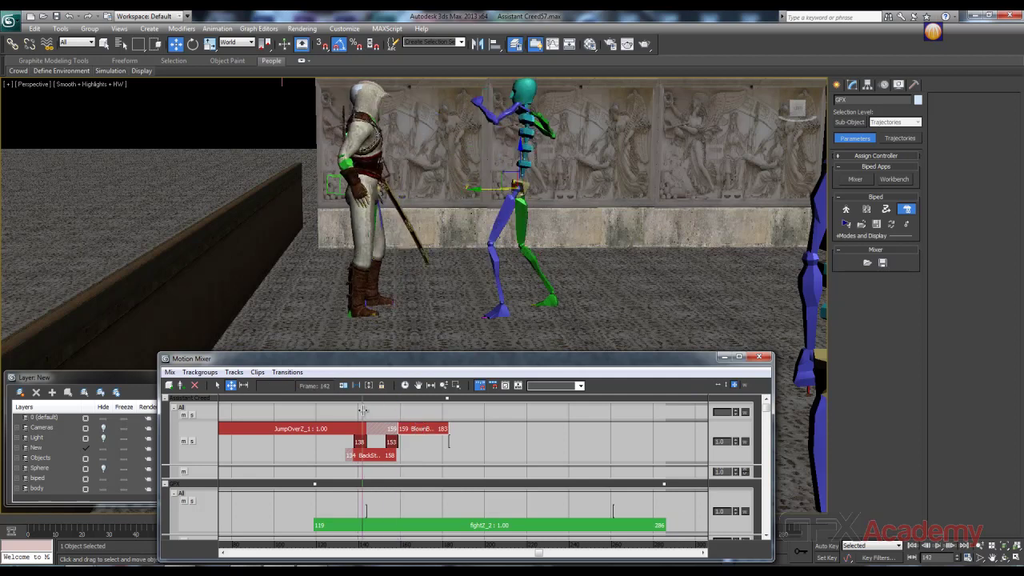
drag(420, 428, 418, 428)
drag(363, 409, 400, 413)
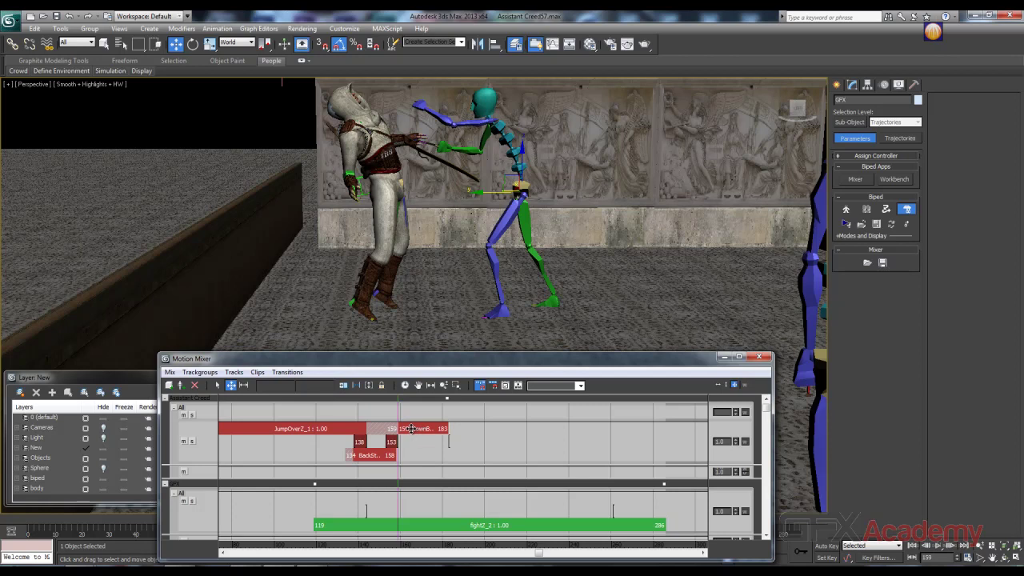
Try the BlownBack clip at a start of frame 171 and check the hero's pose at frame 165
drag(411, 429, 433, 428)
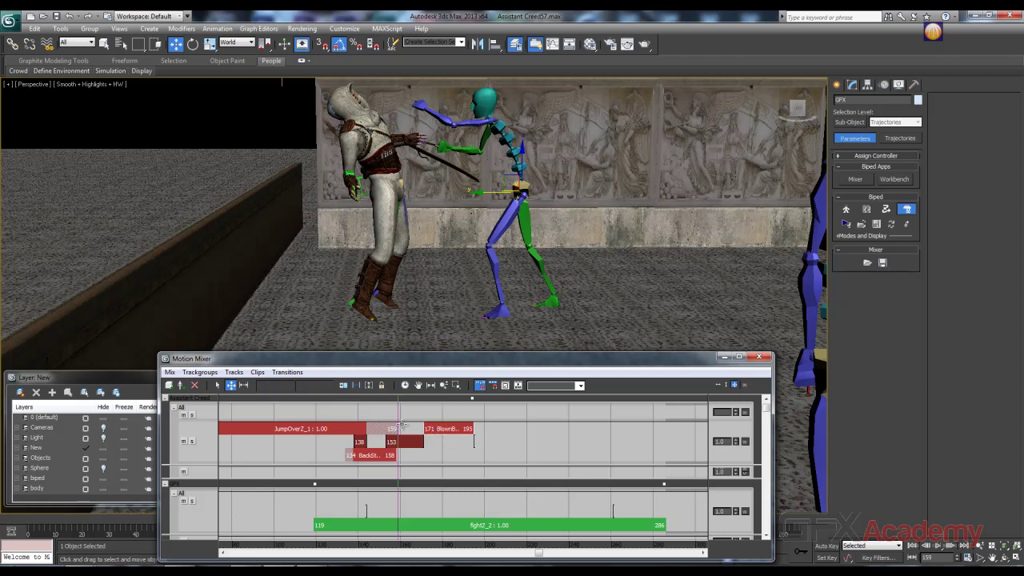
drag(398, 409, 411, 409)
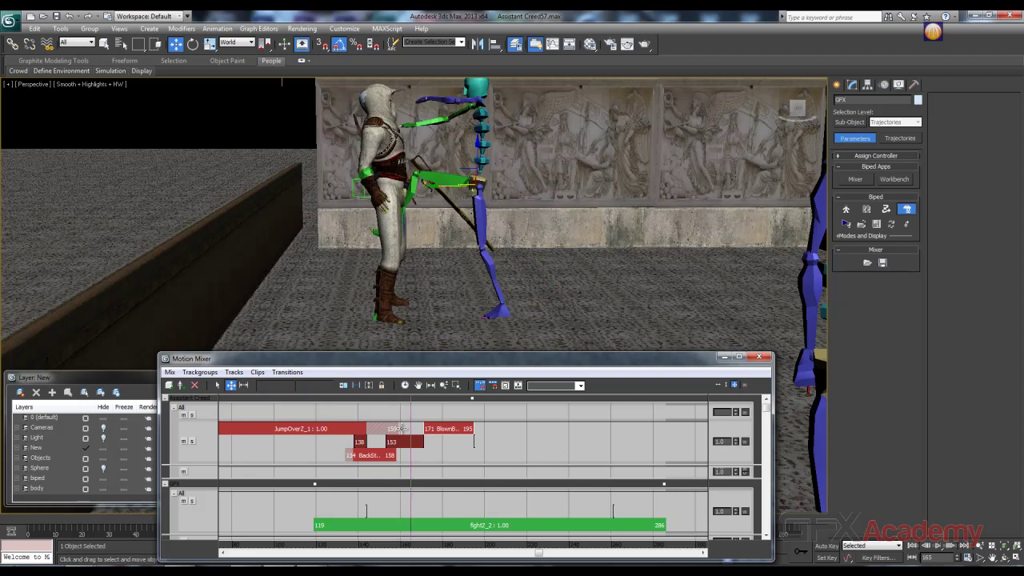
Show the trimmed clip ranges, trim the JumpOver clip's end to frame 148 and scrub back to frame 138
click(342, 386)
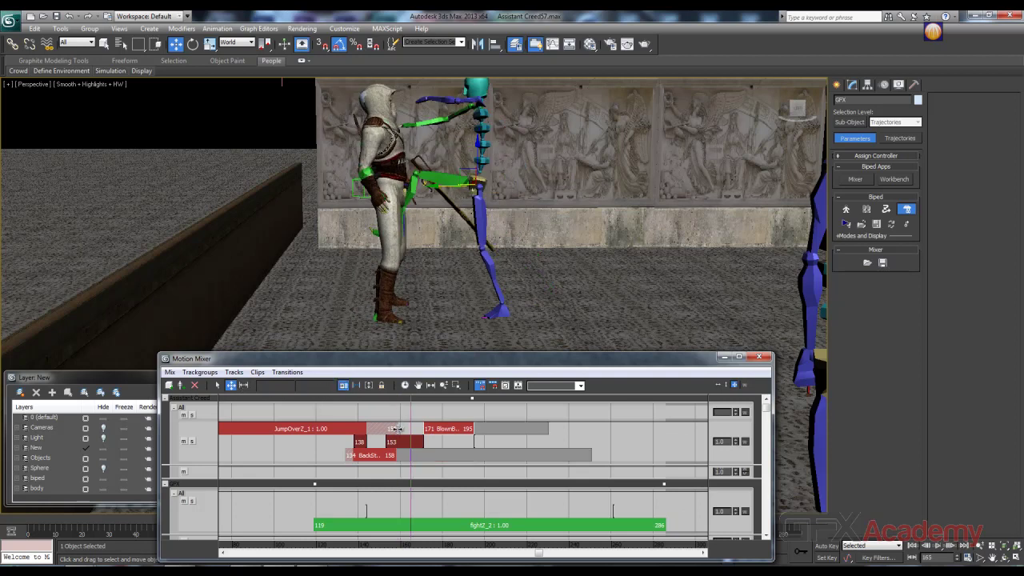
drag(397, 429, 388, 429)
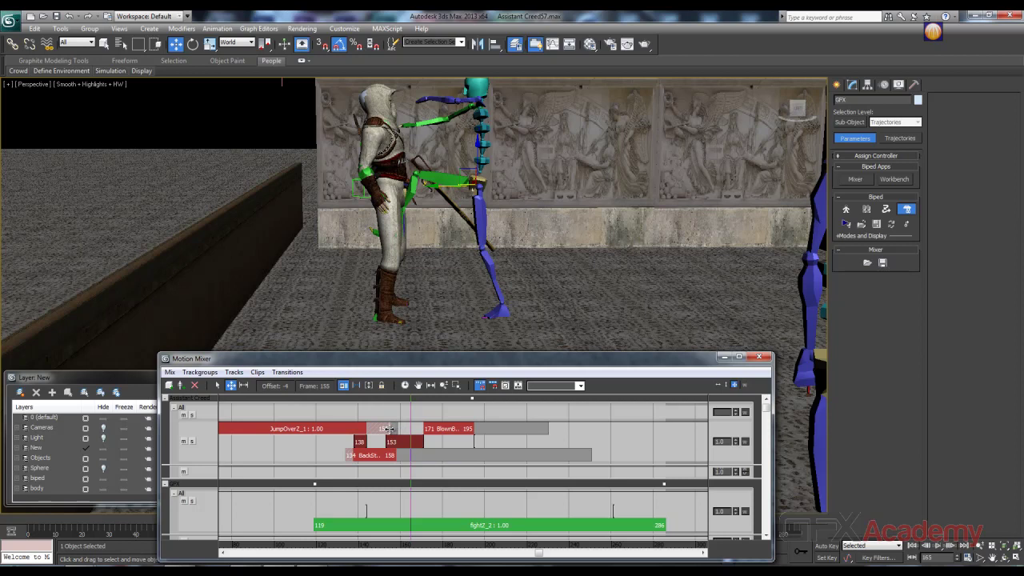
drag(388, 429, 373, 429)
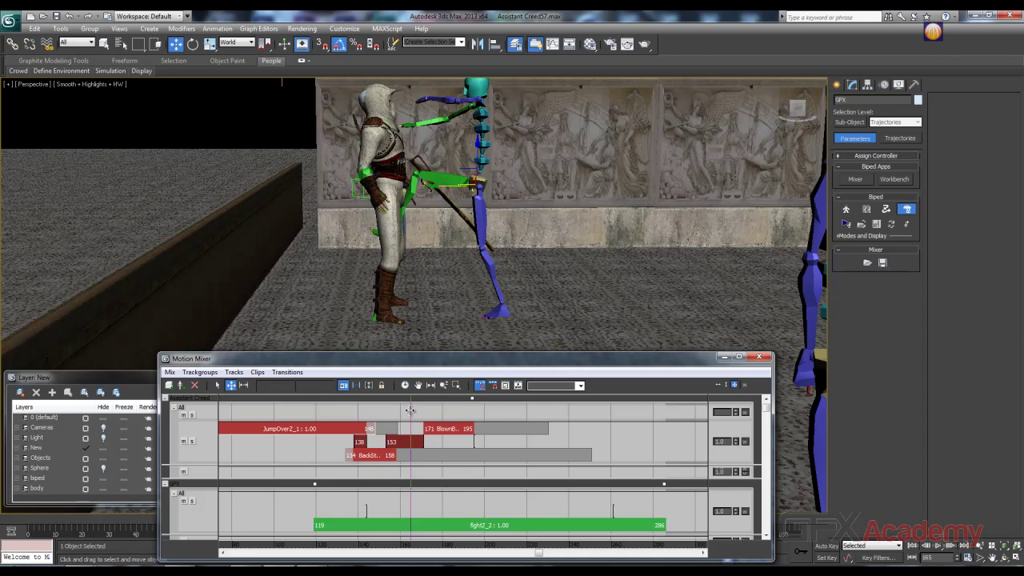
mouse_move(411, 411)
mouse_down()
mouse_move(309, 416)
mouse_move(413, 420)
mouse_move(399, 419)
mouse_up()
mouse_move(428, 280)
alt+middle_down()
mouse_move(441, 271)
mouse_move(432, 278)
alt+middle_up()
drag(403, 408, 355, 410)
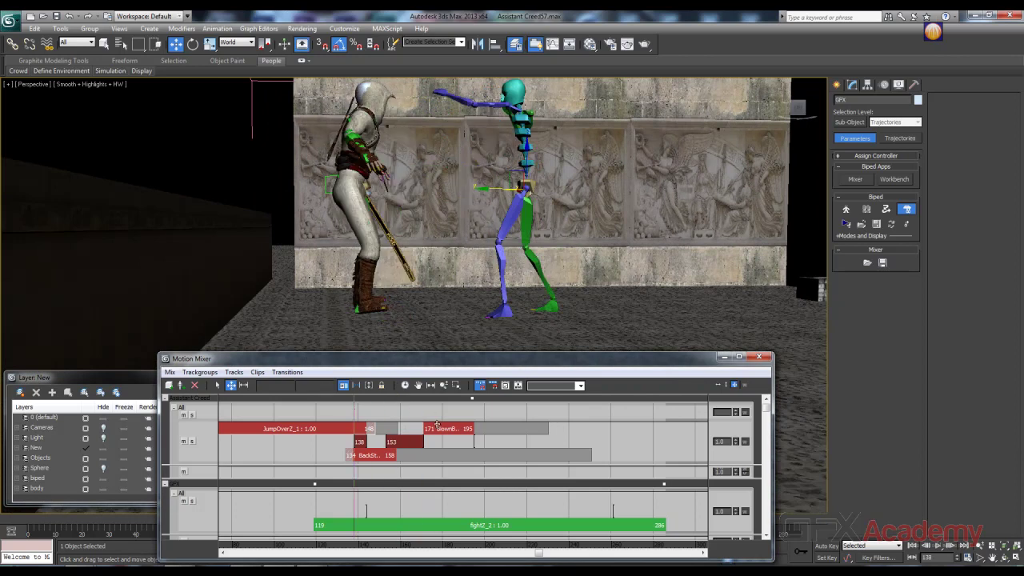
Move the BlownBack clip to start at frame 158, directly behind BackStab, and scrub to frame 151
drag(440, 426, 413, 425)
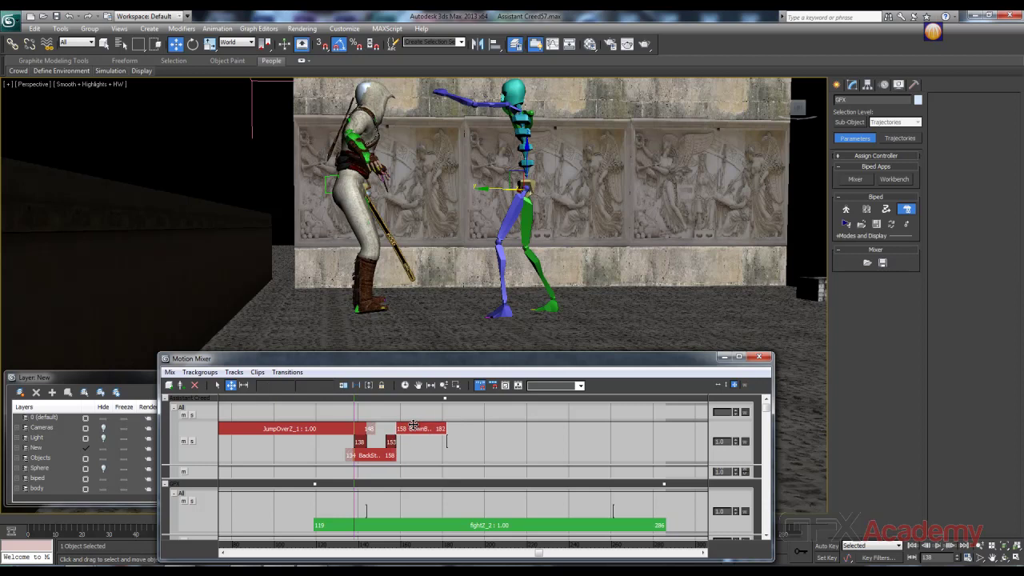
alt+middle_drag(400, 240, 350, 253)
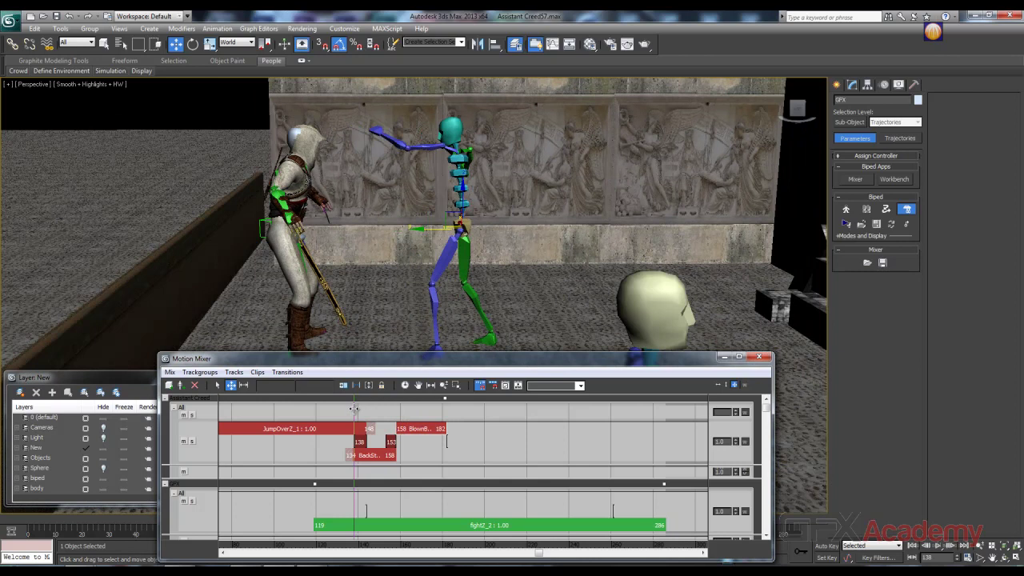
drag(355, 409, 382, 416)
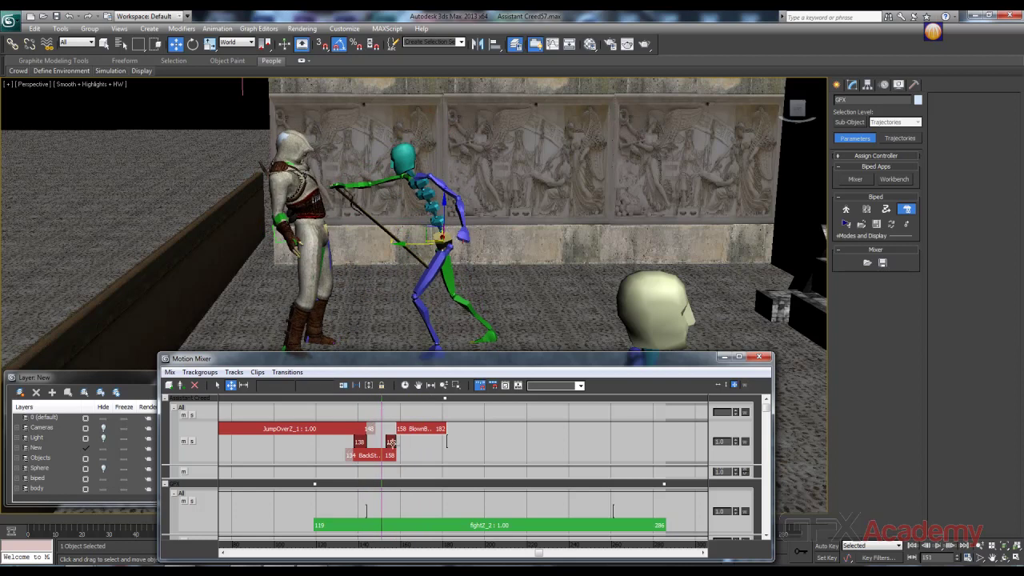
Try optimizing the BackStab-to-BlownBack transition with a preferred length of 10 searched over the entire clip, then scrub to frame 169
right_click(392, 442)
click(420, 463)
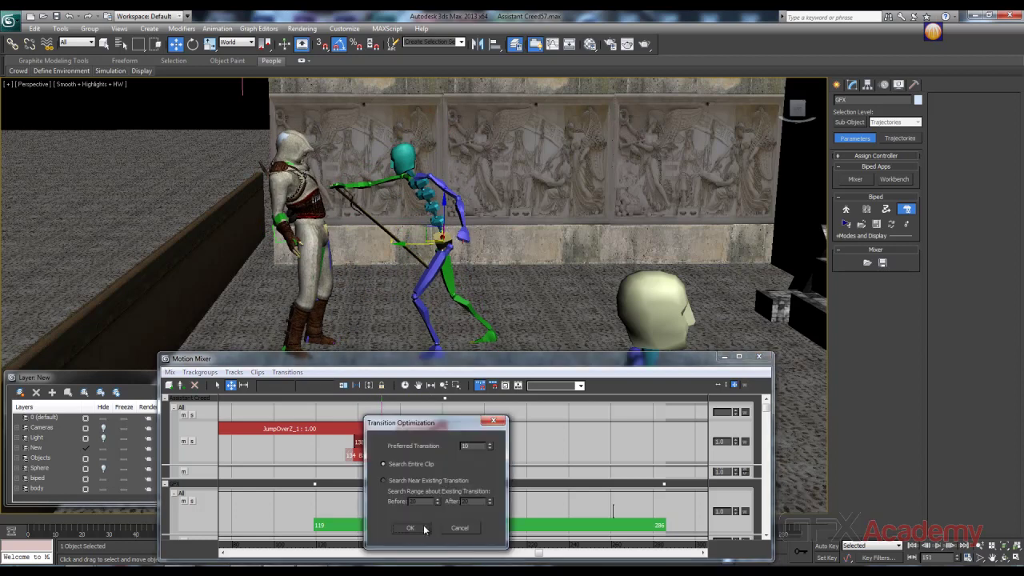
click(410, 528)
drag(383, 408, 421, 411)
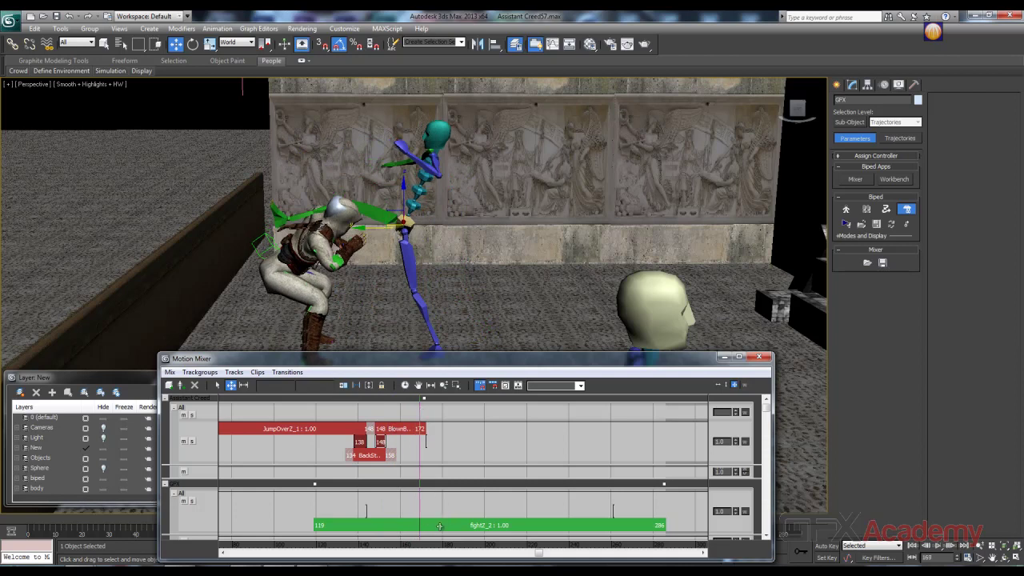
Shift the BlownBack clip to span frames 153 to 177
drag(387, 429, 414, 429)
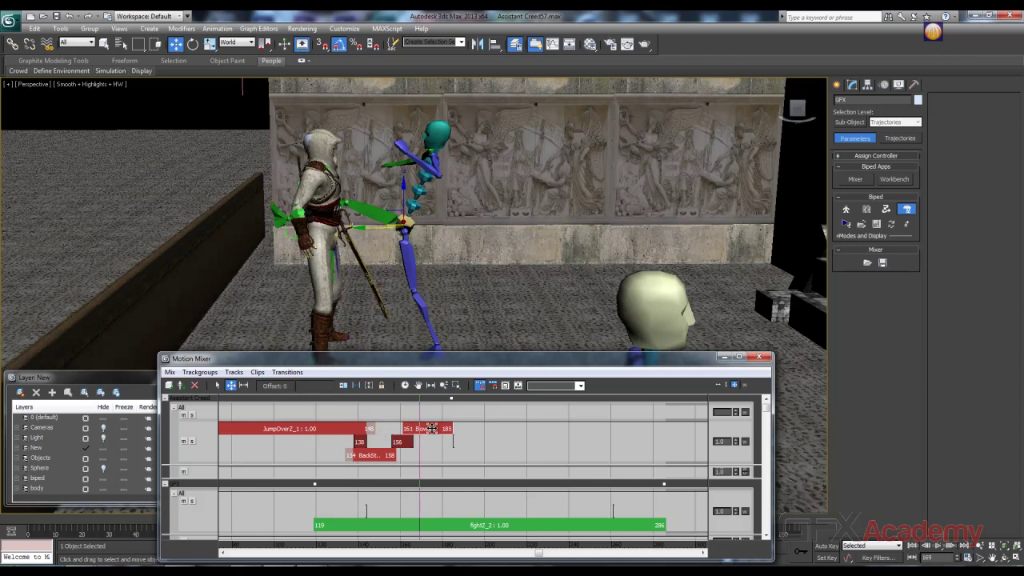
drag(431, 429, 422, 429)
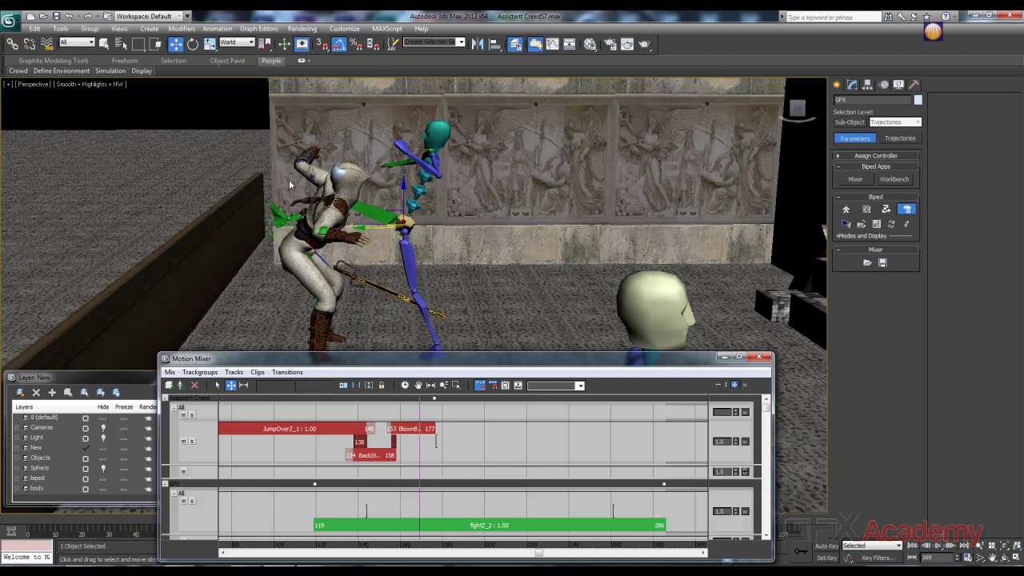
mouse_move(289, 185)
alt+middle_down()
mouse_move(330, 186)
mouse_move(300, 187)
alt+middle_up()
alt+middle_drag(304, 233, 370, 256)
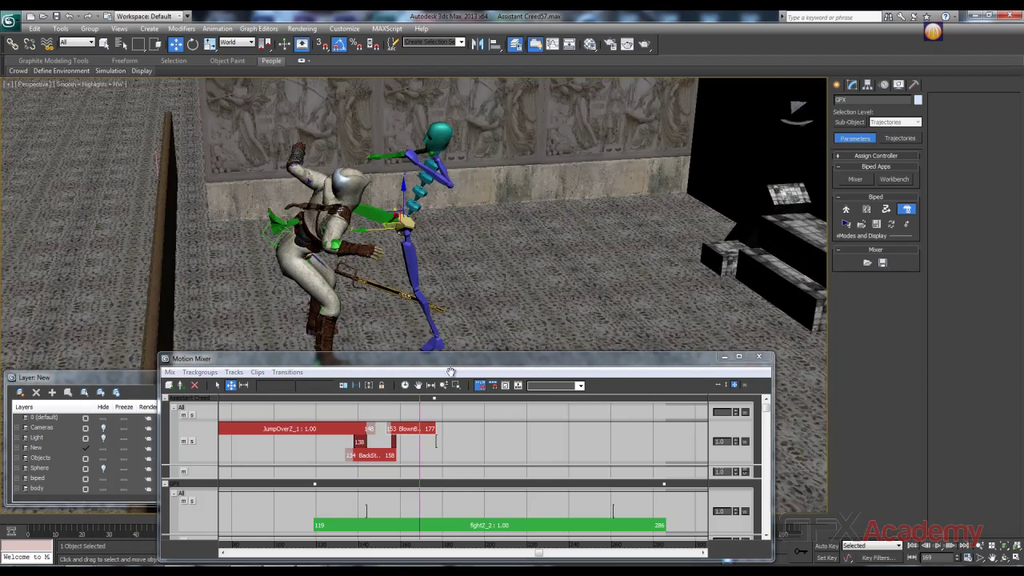
scroll(370, 256, up, 3)
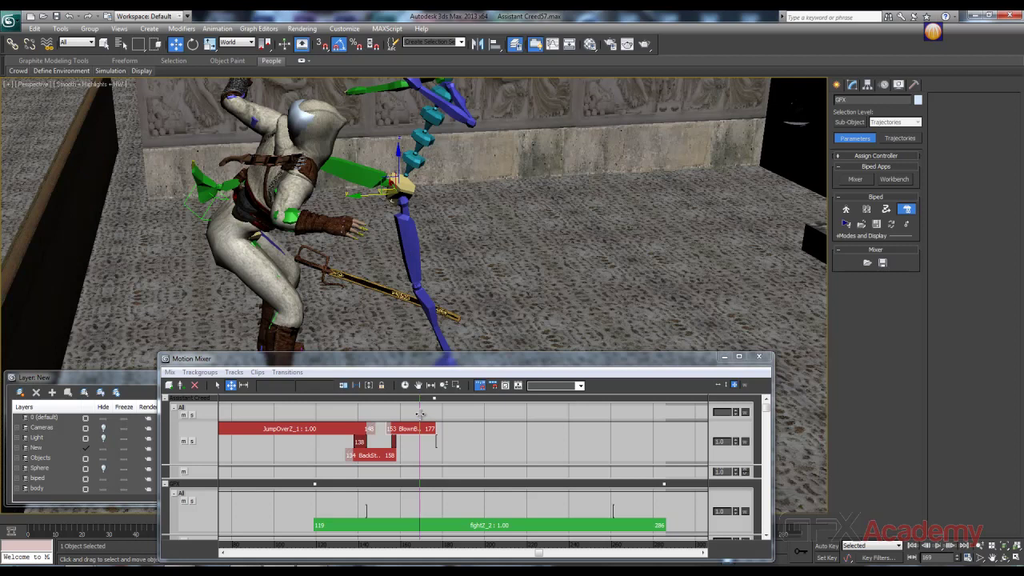
Examine the timing and contact between the hero and the GFX biped from several angles, scrubbing between about frames 142 and 170
drag(420, 413, 364, 413)
alt+middle_drag(402, 288, 385, 365)
drag(363, 410, 404, 412)
alt+middle_drag(335, 273, 335, 251)
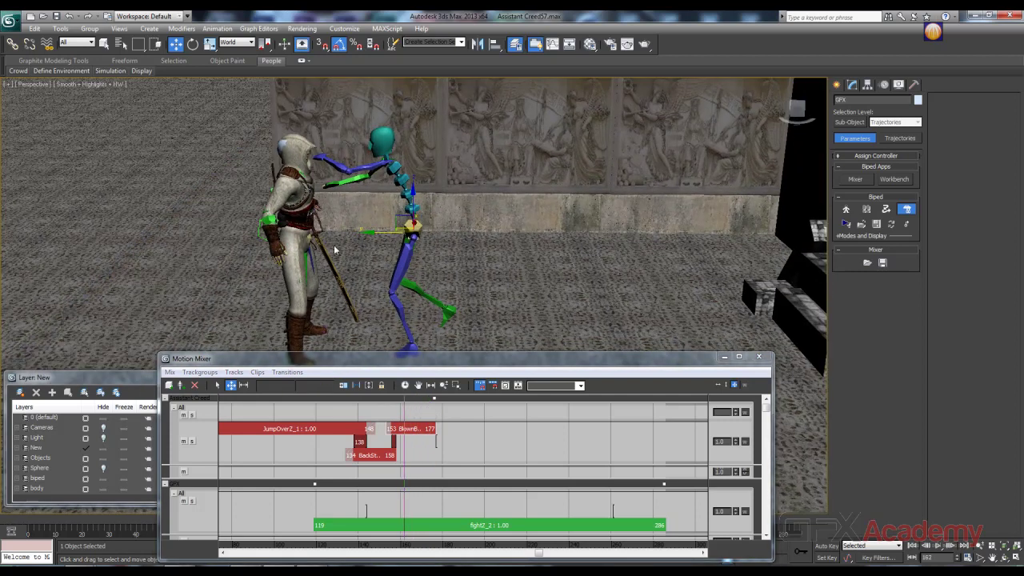
mouse_move(404, 408)
mouse_down()
mouse_move(381, 412)
mouse_move(434, 411)
mouse_move(383, 410)
mouse_move(395, 408)
mouse_up()
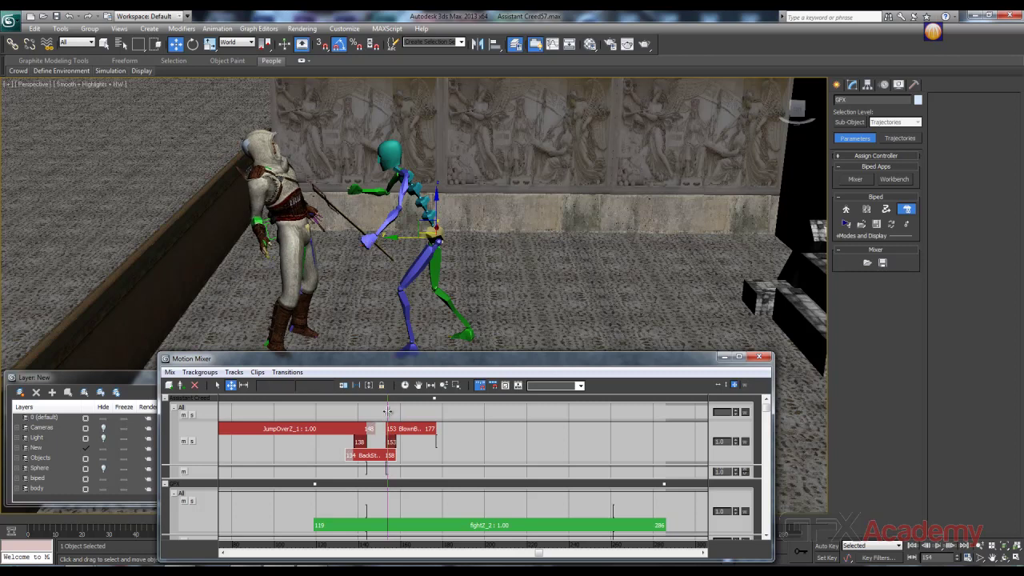
mouse_move(387, 411)
mouse_down()
mouse_move(359, 410)
mouse_move(377, 409)
mouse_up()
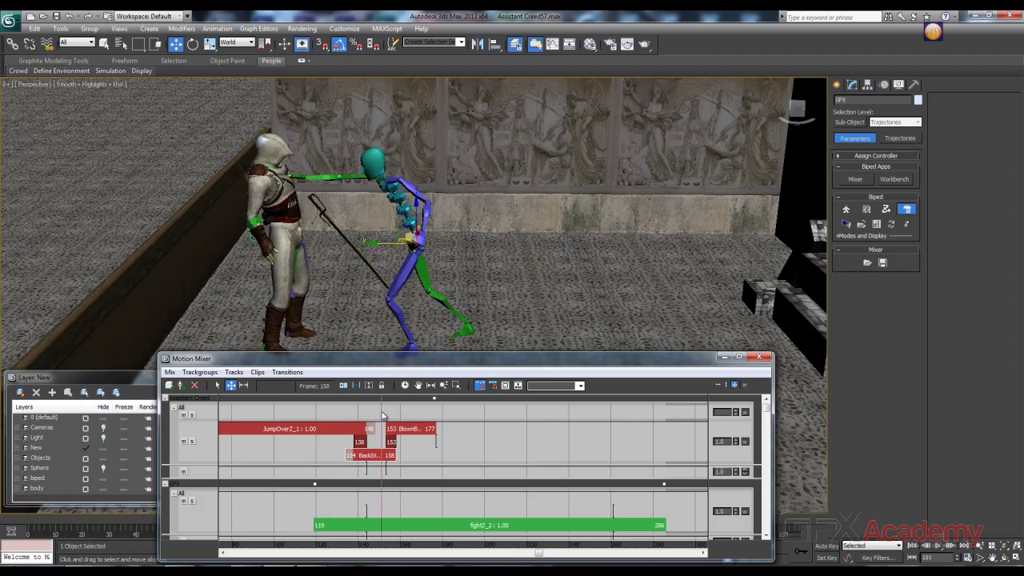
drag(382, 415, 371, 415)
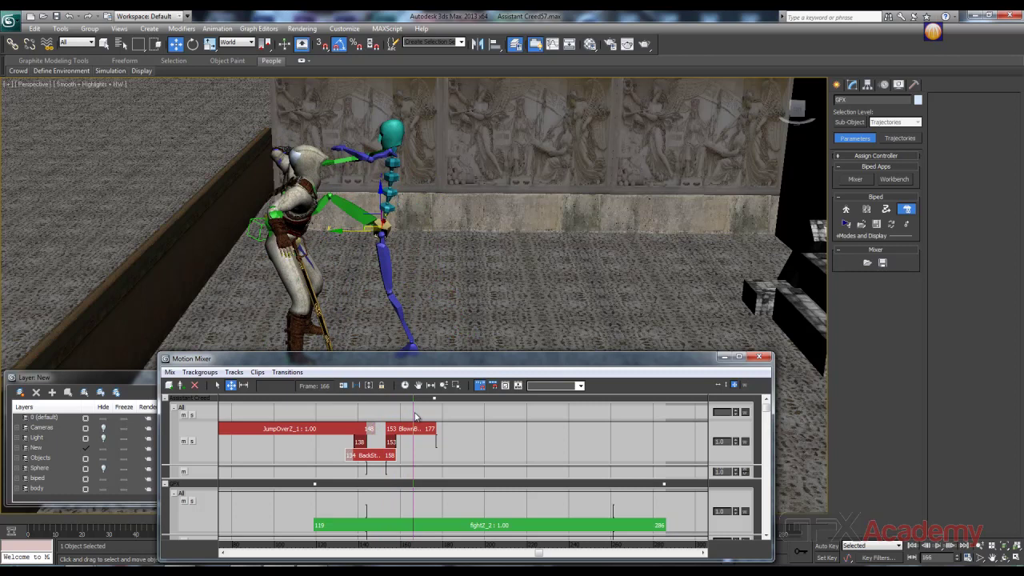
mouse_move(416, 416)
mouse_down()
mouse_move(448, 416)
mouse_move(368, 415)
mouse_move(429, 414)
mouse_move(389, 414)
mouse_move(415, 413)
mouse_up()
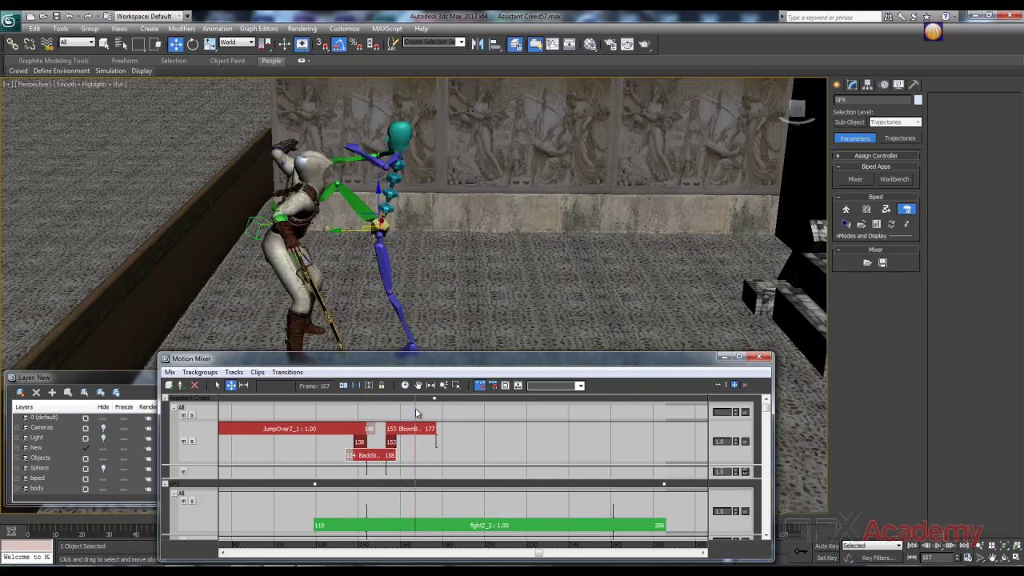
mouse_move(415, 408)
mouse_down()
mouse_move(437, 413)
mouse_move(411, 415)
mouse_move(423, 415)
mouse_up()
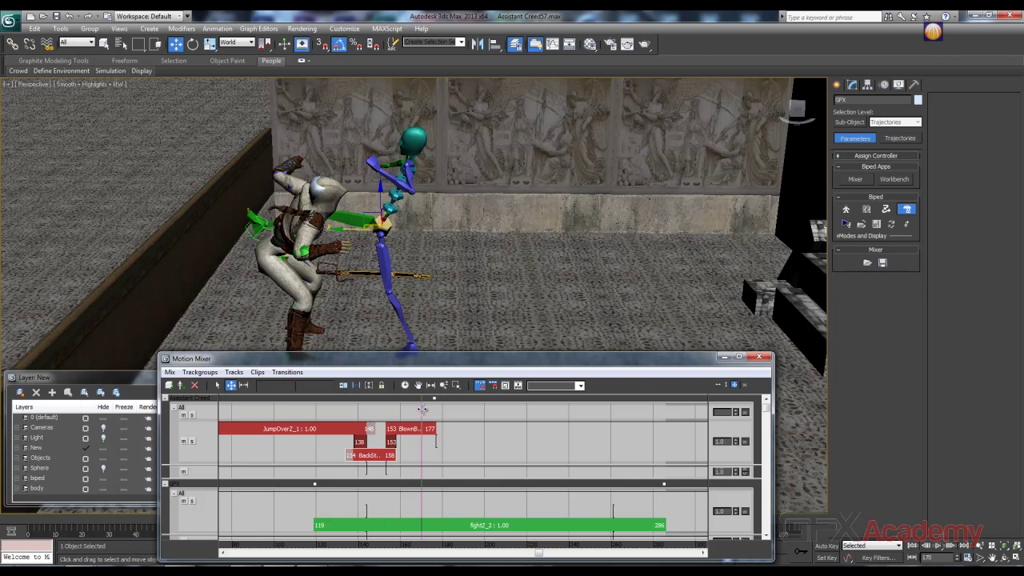
mouse_move(421, 410)
mouse_down()
mouse_move(399, 413)
mouse_move(421, 414)
mouse_up()
alt+middle_drag(312, 214, 302, 219)
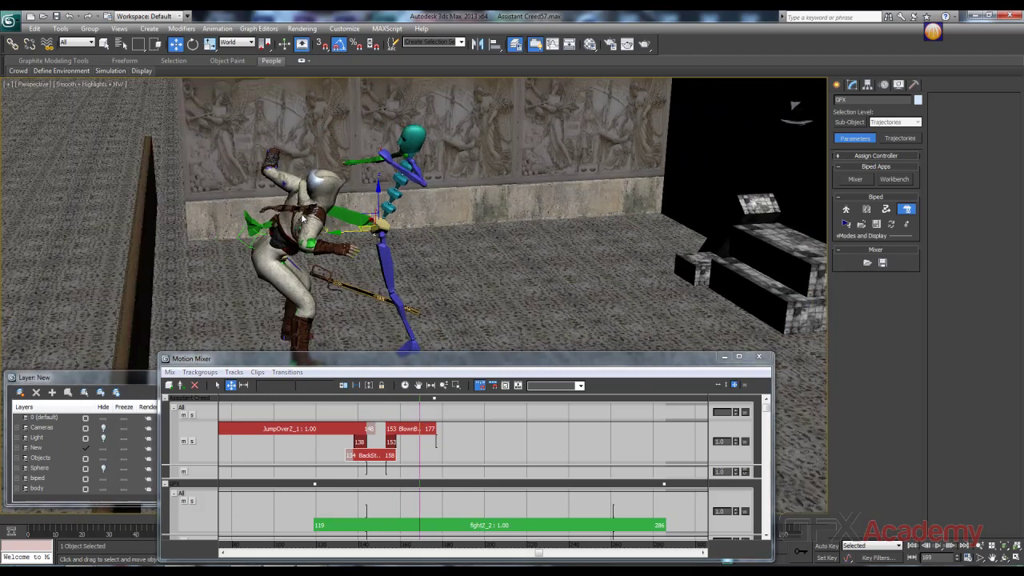
alt+middle_drag(356, 242, 324, 238)
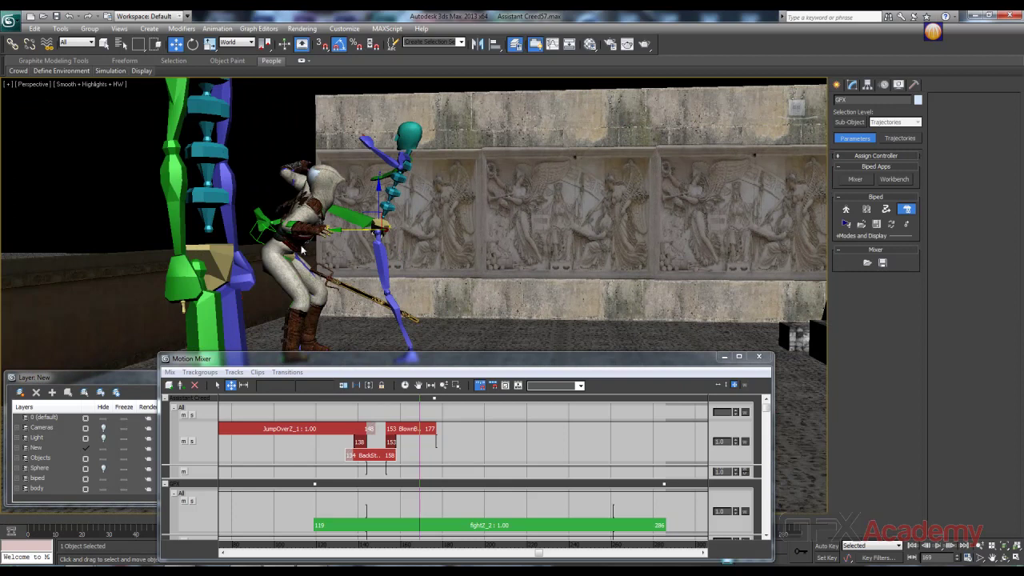
scroll(312, 240, up, 3)
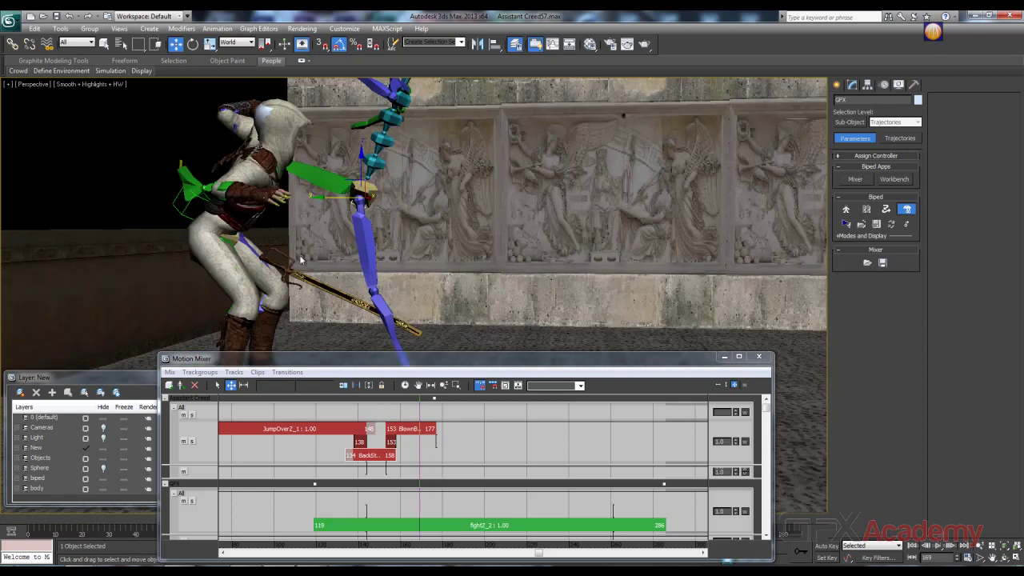
Try starting the BlownBack clip at frames 150, 149 and 155, checking the hero's contact with the GFX biped around frames 166 to 172
alt+middle_drag(301, 260, 354, 282)
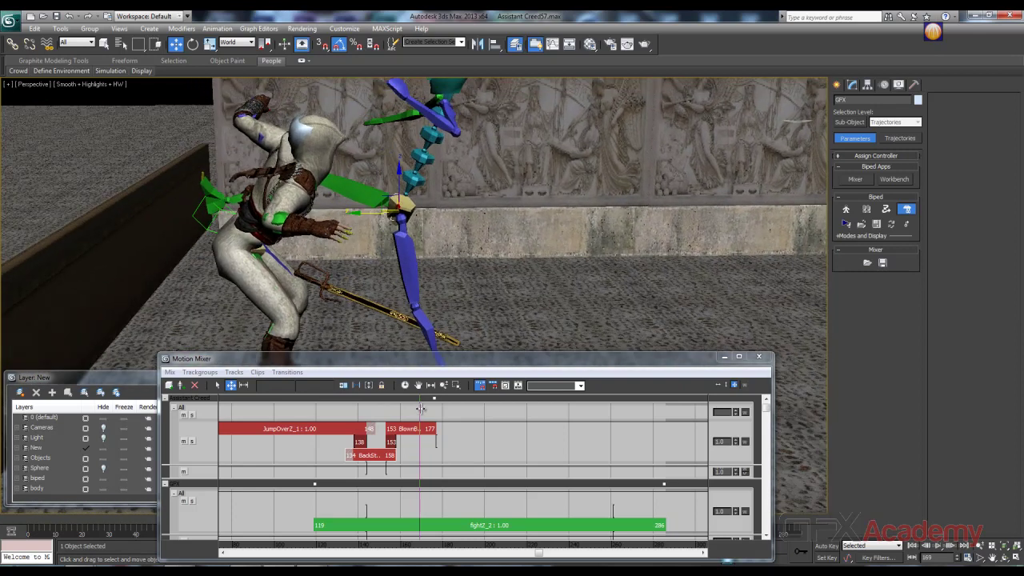
mouse_move(418, 412)
mouse_down()
mouse_move(362, 410)
mouse_move(424, 409)
mouse_up()
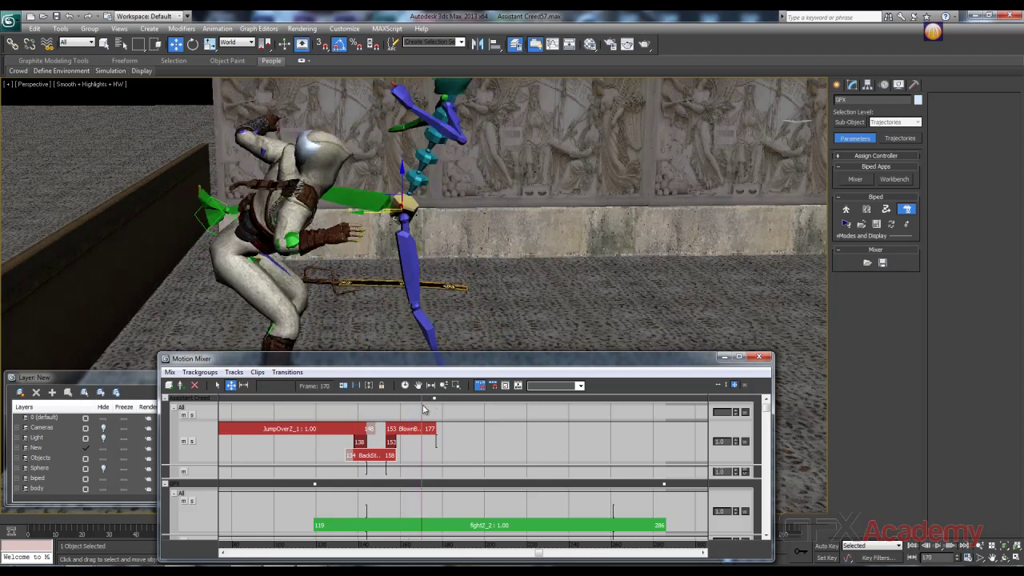
mouse_move(410, 320)
alt+middle_down()
mouse_move(398, 264)
mouse_move(413, 324)
alt+middle_up()
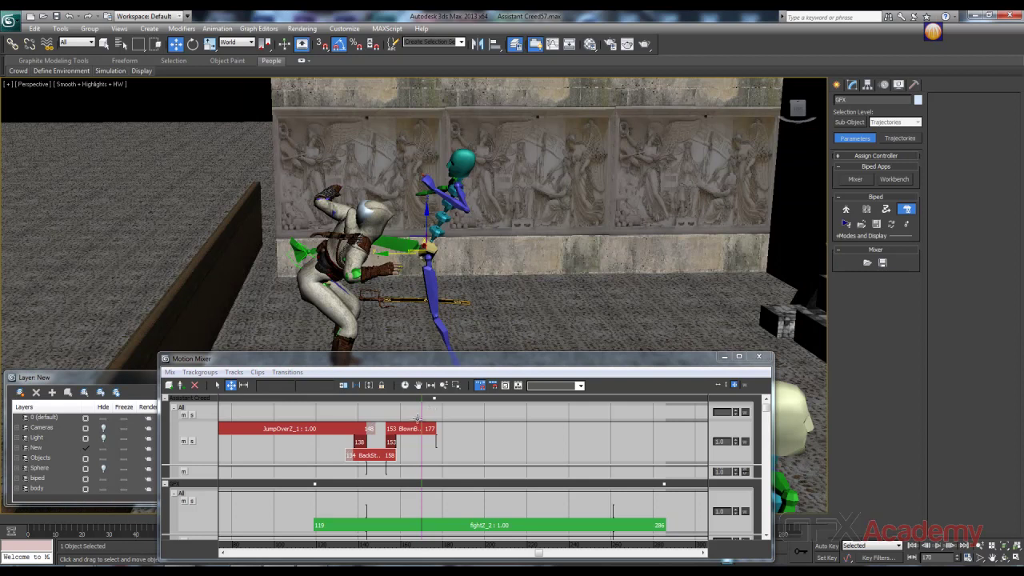
mouse_move(408, 429)
mouse_down()
mouse_move(402, 411)
mouse_move(436, 411)
mouse_move(413, 411)
mouse_move(400, 430)
mouse_up()
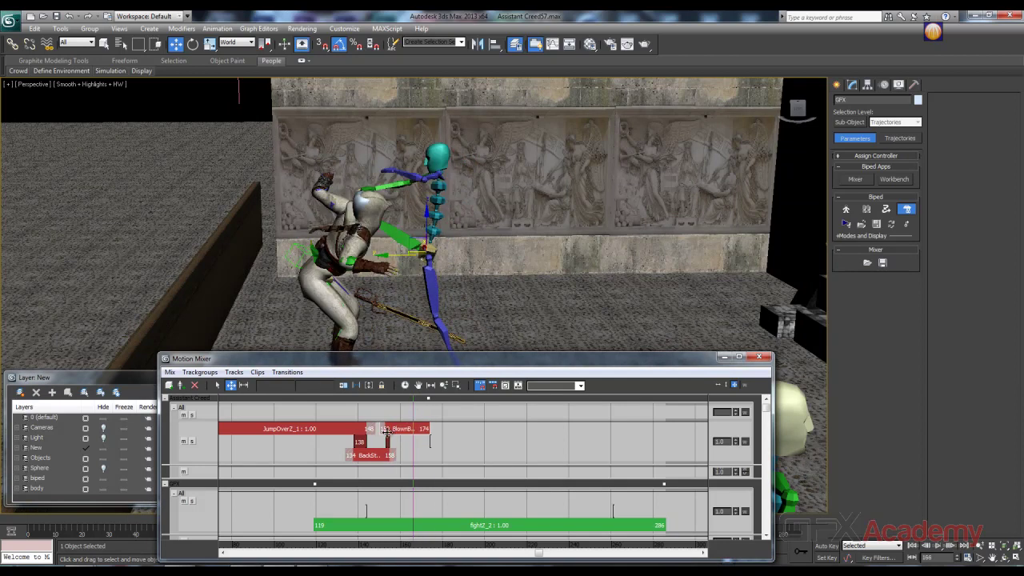
click(384, 439)
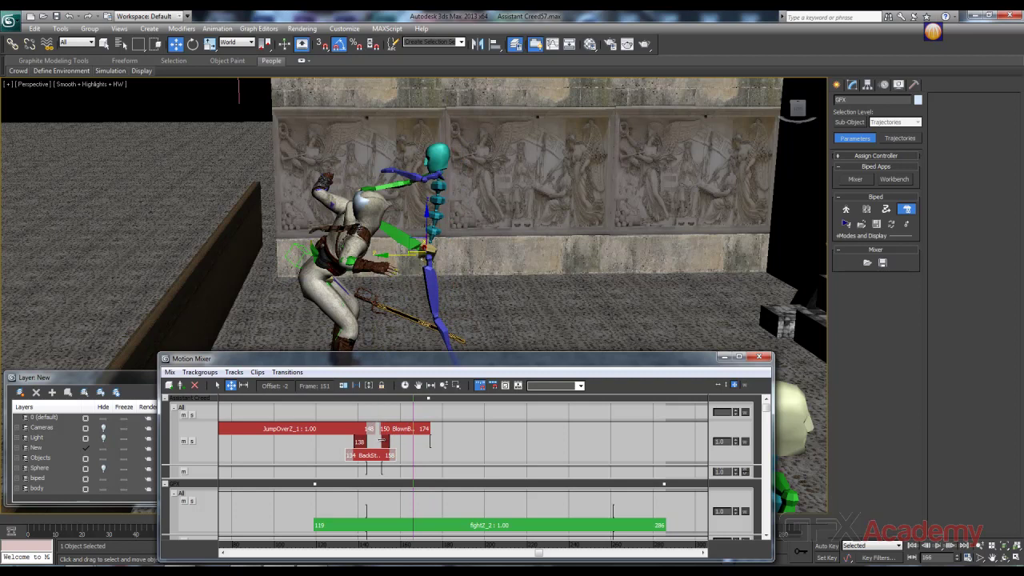
drag(385, 442, 390, 412)
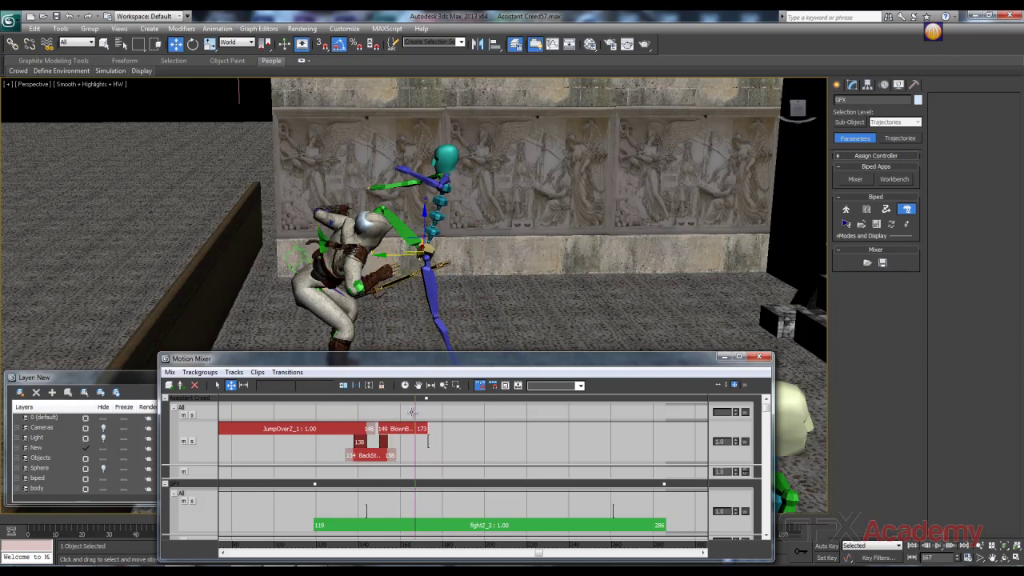
mouse_move(415, 413)
mouse_down()
mouse_move(358, 413)
mouse_move(440, 414)
mouse_move(390, 441)
mouse_up()
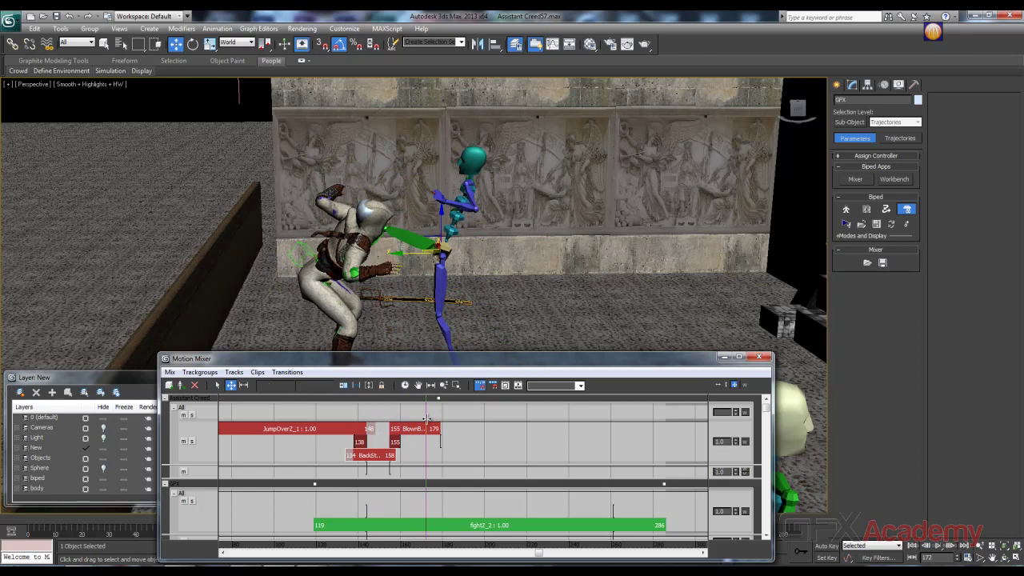
Shift the BlownBack clip to span frames 152 to 176 and check the hit up to frame 173
drag(427, 414, 387, 441)
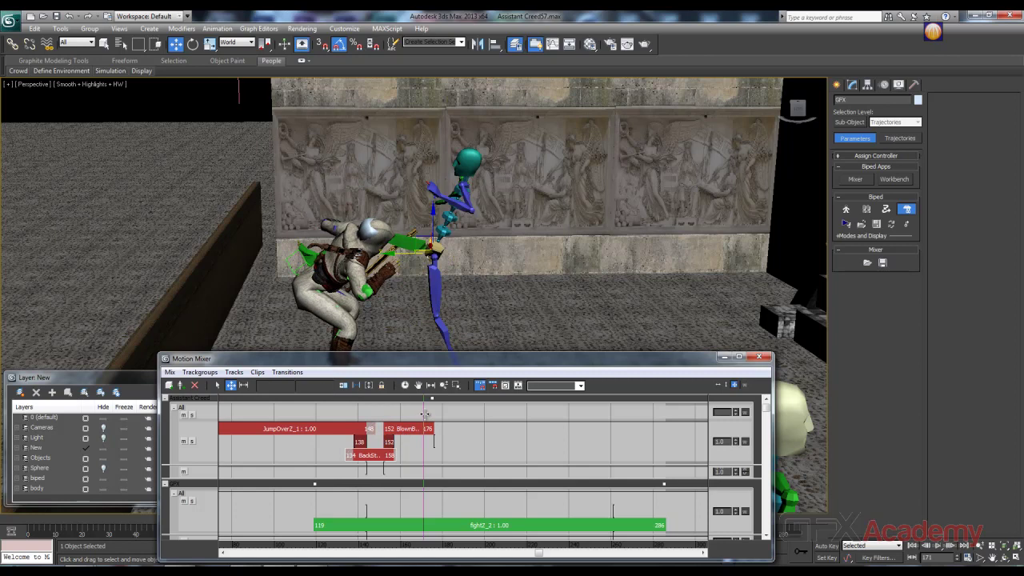
mouse_move(424, 414)
mouse_down()
mouse_move(381, 412)
mouse_move(449, 416)
mouse_move(425, 413)
mouse_up()
alt+middle_drag(402, 340, 408, 264)
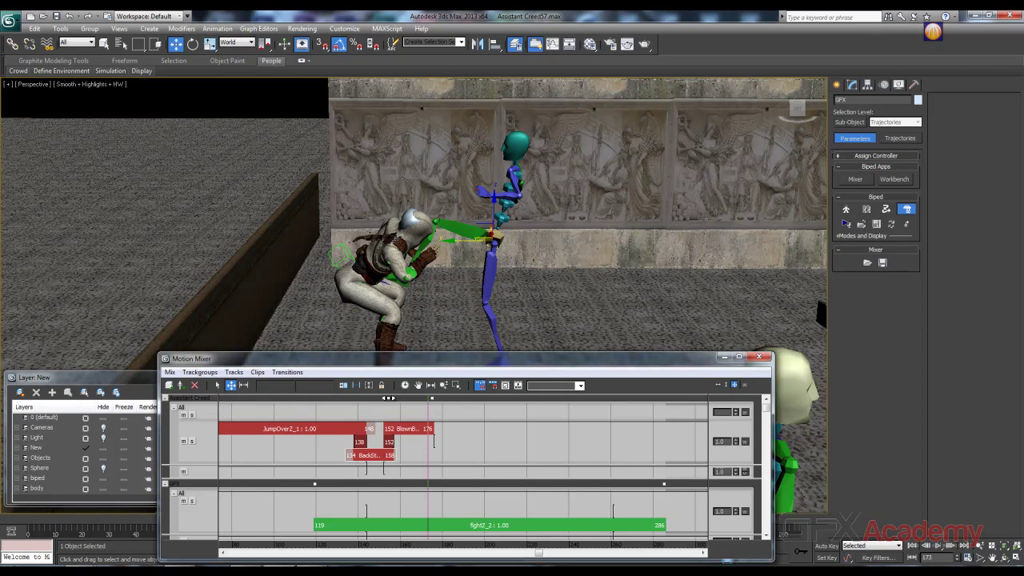
Review the GFX biped's motion up to frame 237 and trim the end of its fight2_2 clip to frame 196
drag(417, 366, 553, 404)
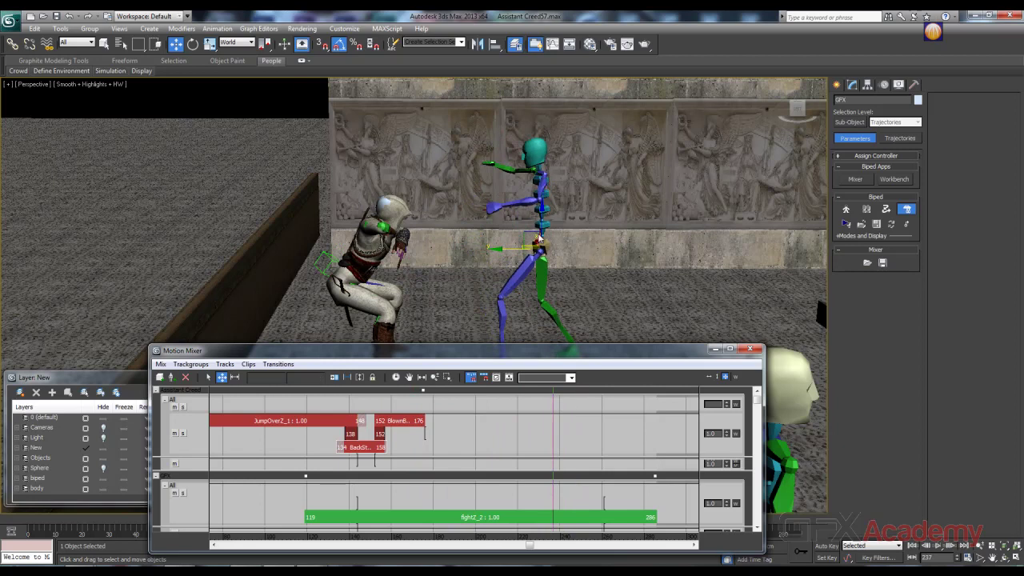
alt+middle_drag(495, 282, 485, 275)
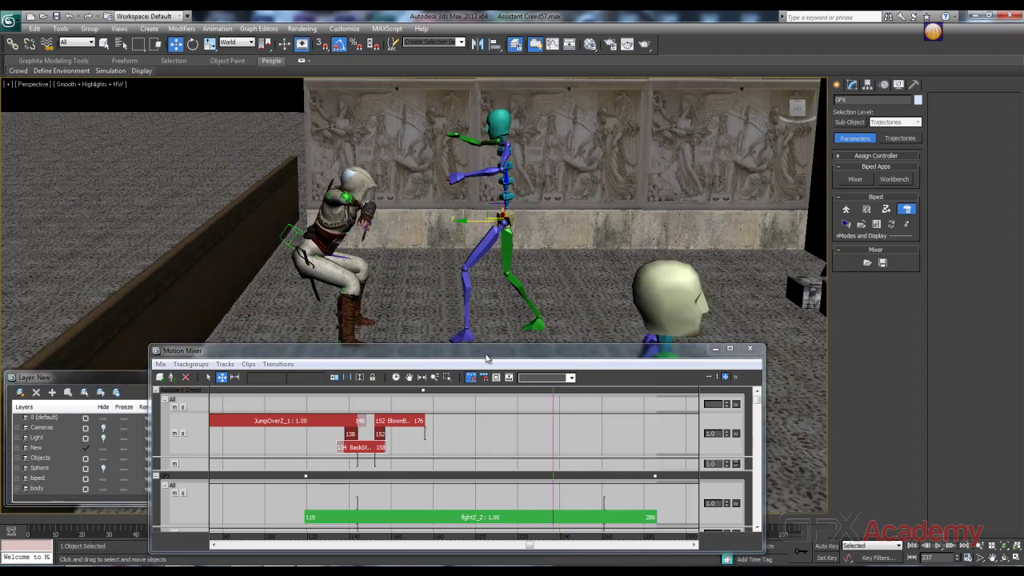
alt+middle_drag(493, 313, 407, 257)
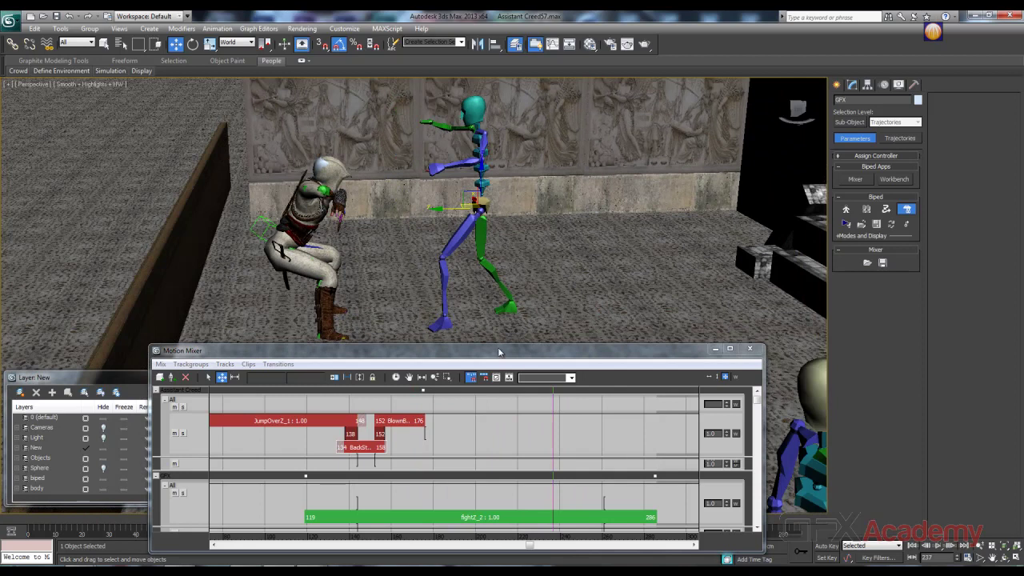
drag(498, 352, 498, 333)
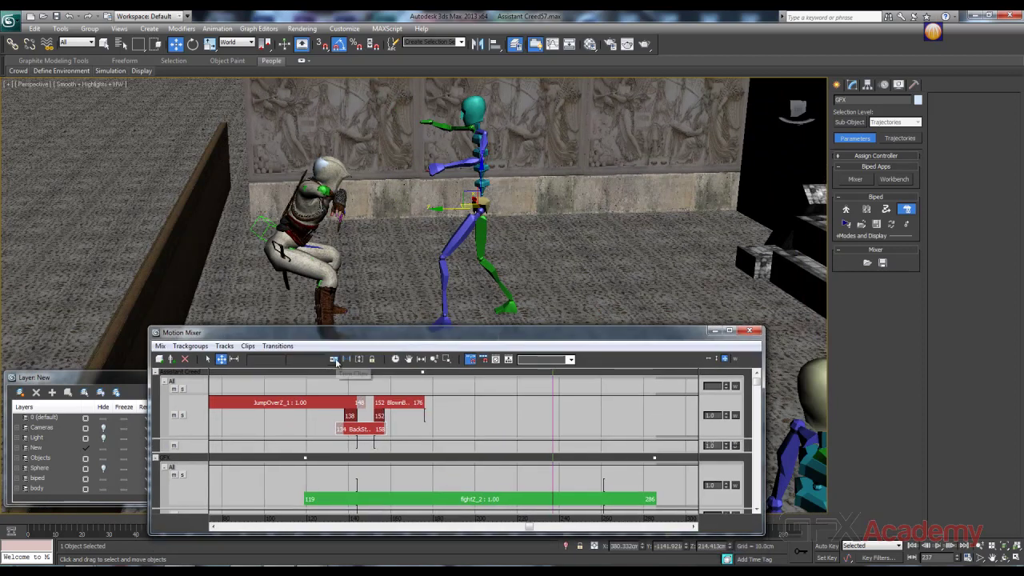
click(335, 360)
drag(552, 382, 469, 388)
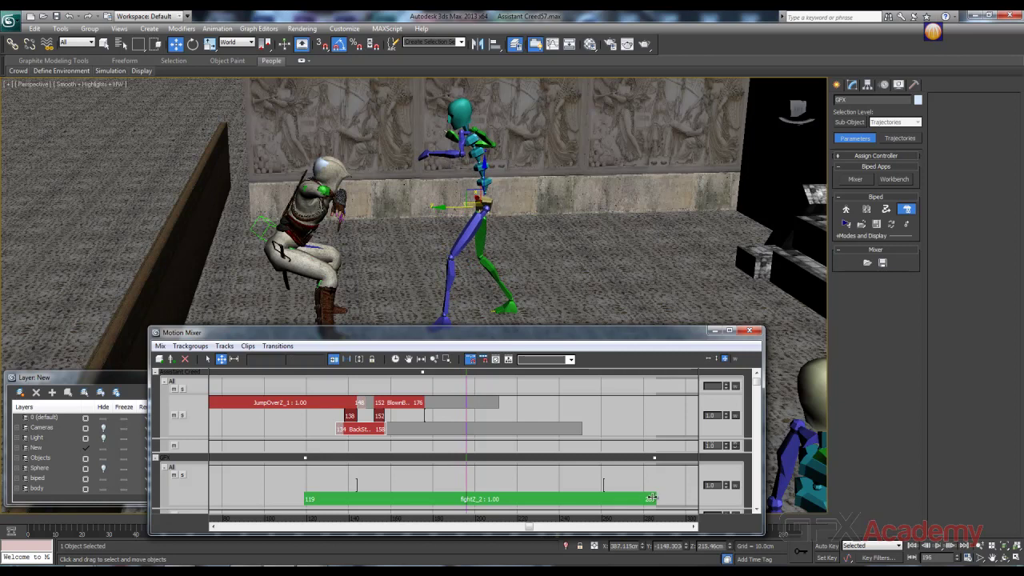
drag(654, 498, 470, 488)
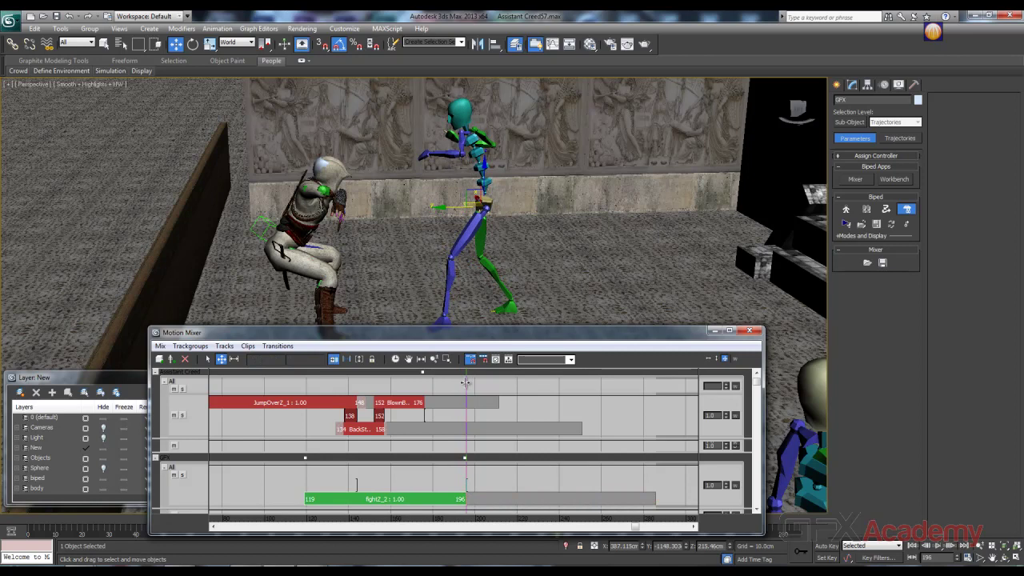
Examine the poses around the trimmed end of the fight2_2 clip by scrubbing between frames 190 and 204
mouse_move(465, 384)
mouse_down()
mouse_move(400, 385)
mouse_move(484, 387)
mouse_up()
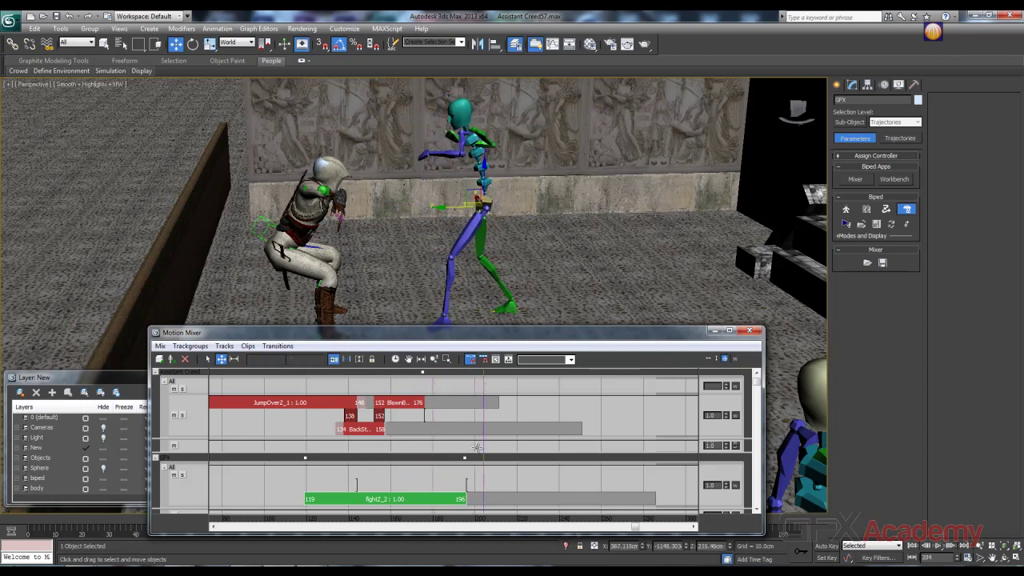
drag(507, 342, 511, 324)
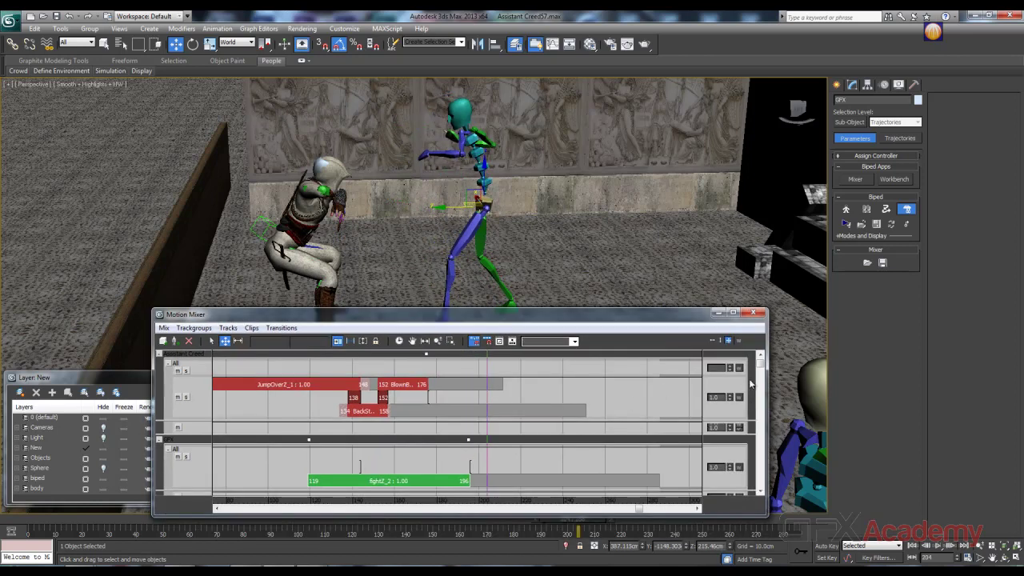
scroll(760, 364, down, 1)
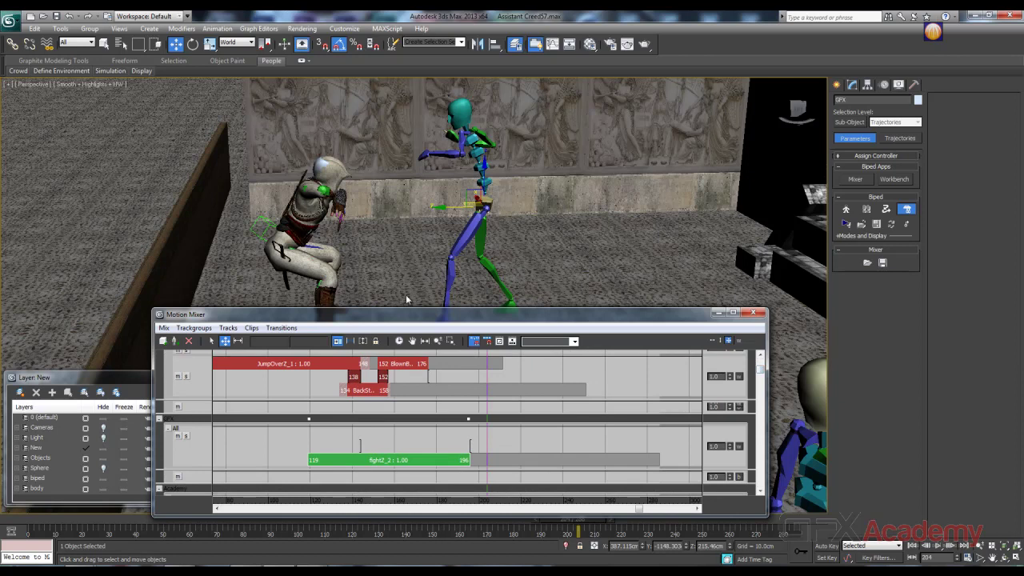
drag(414, 319, 406, 330)
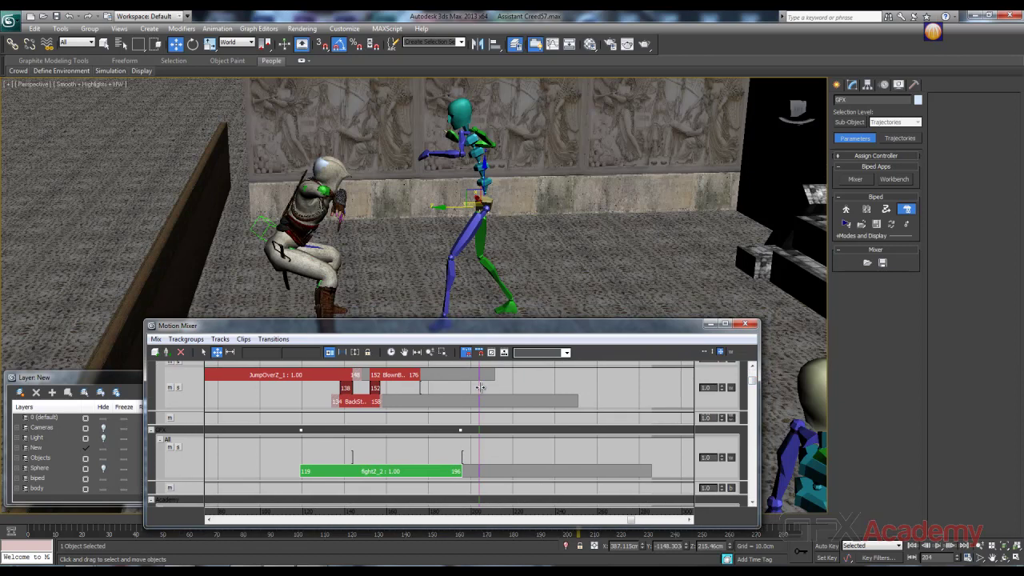
drag(433, 390, 453, 384)
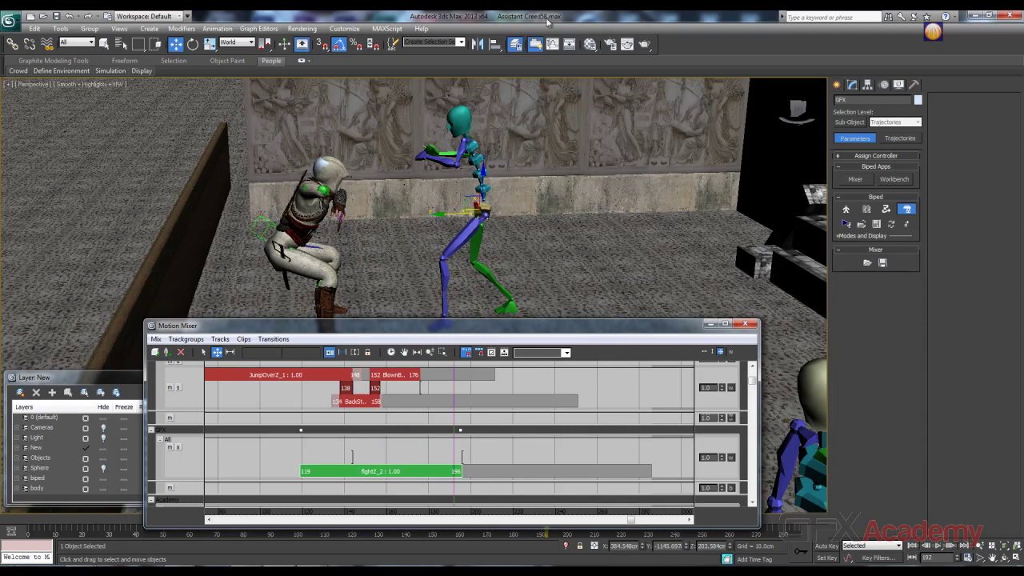
drag(416, 326, 449, 312)
drag(487, 362, 484, 361)
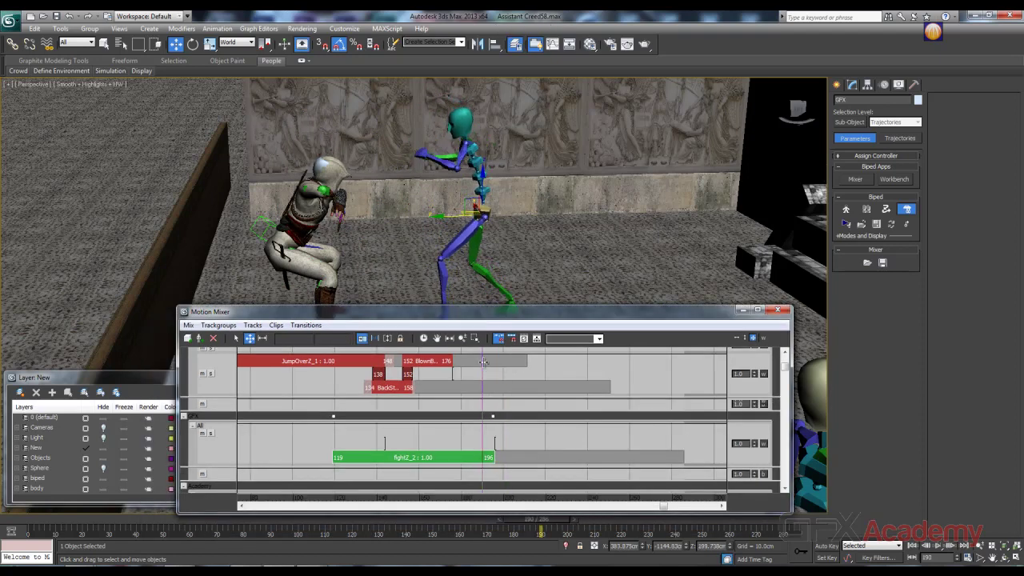